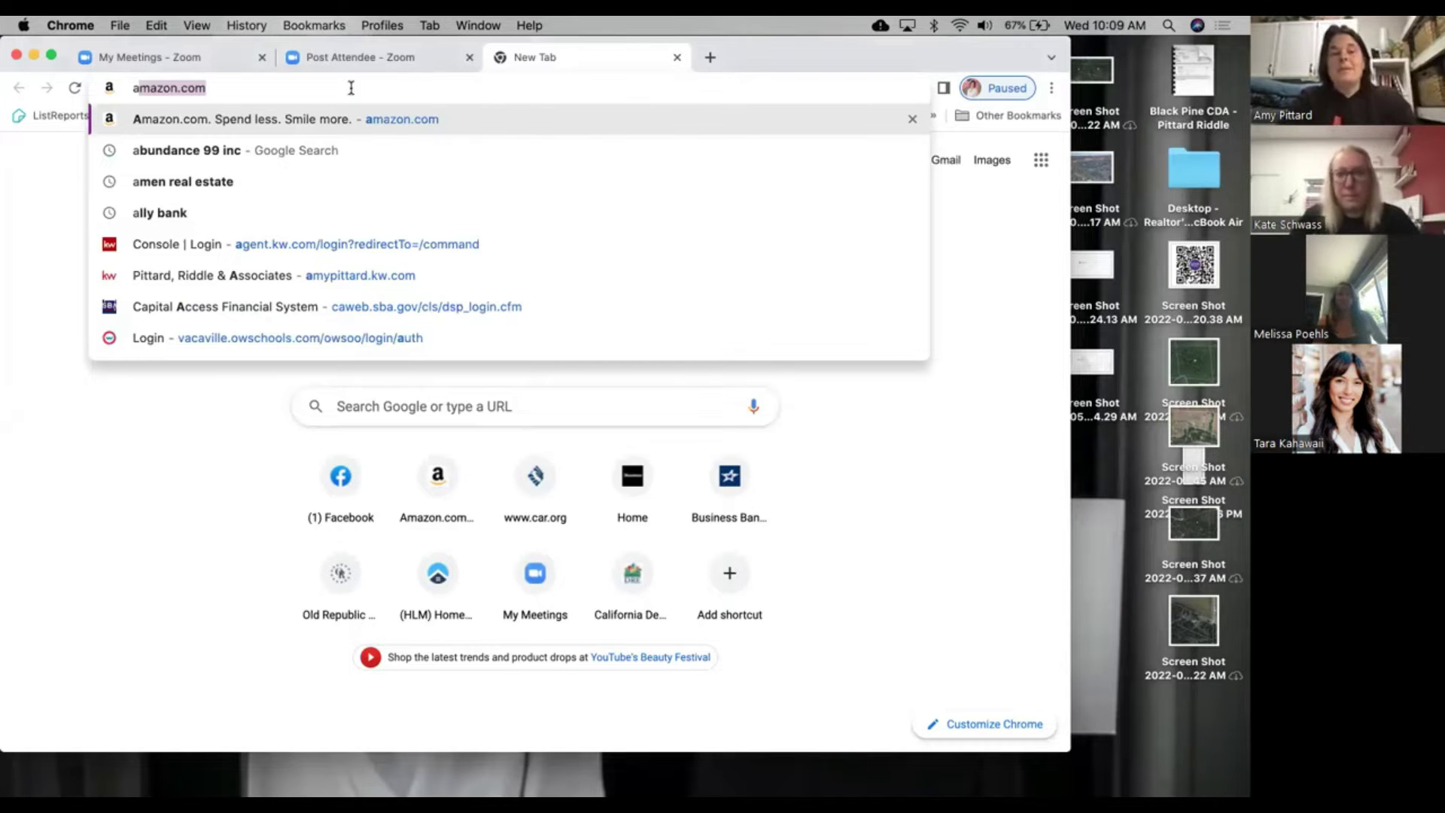
Step: Sign in to KW Command at agent.kw.com/login with the saved credentials in a widened window
text(ge)
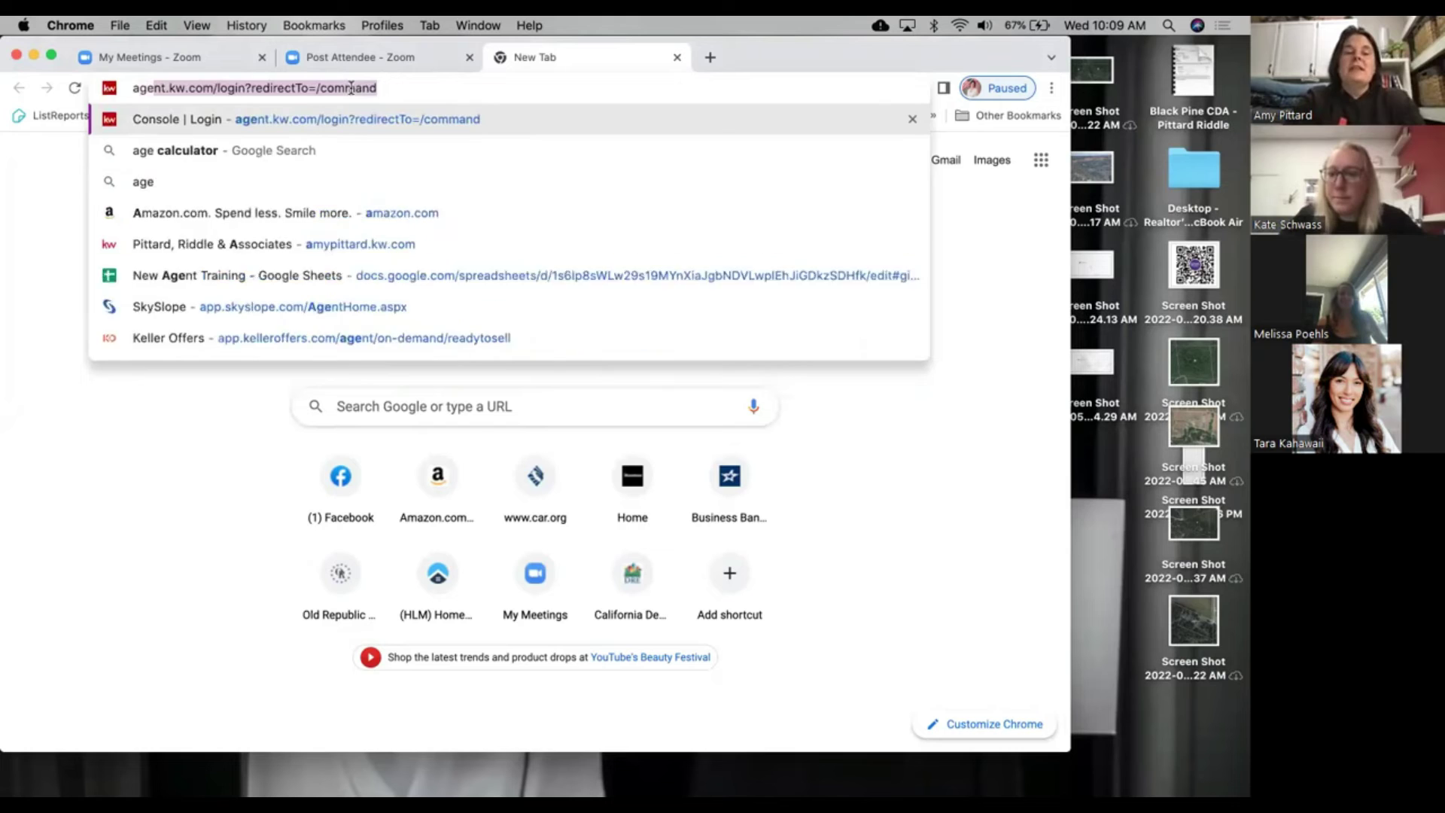
key(Return)
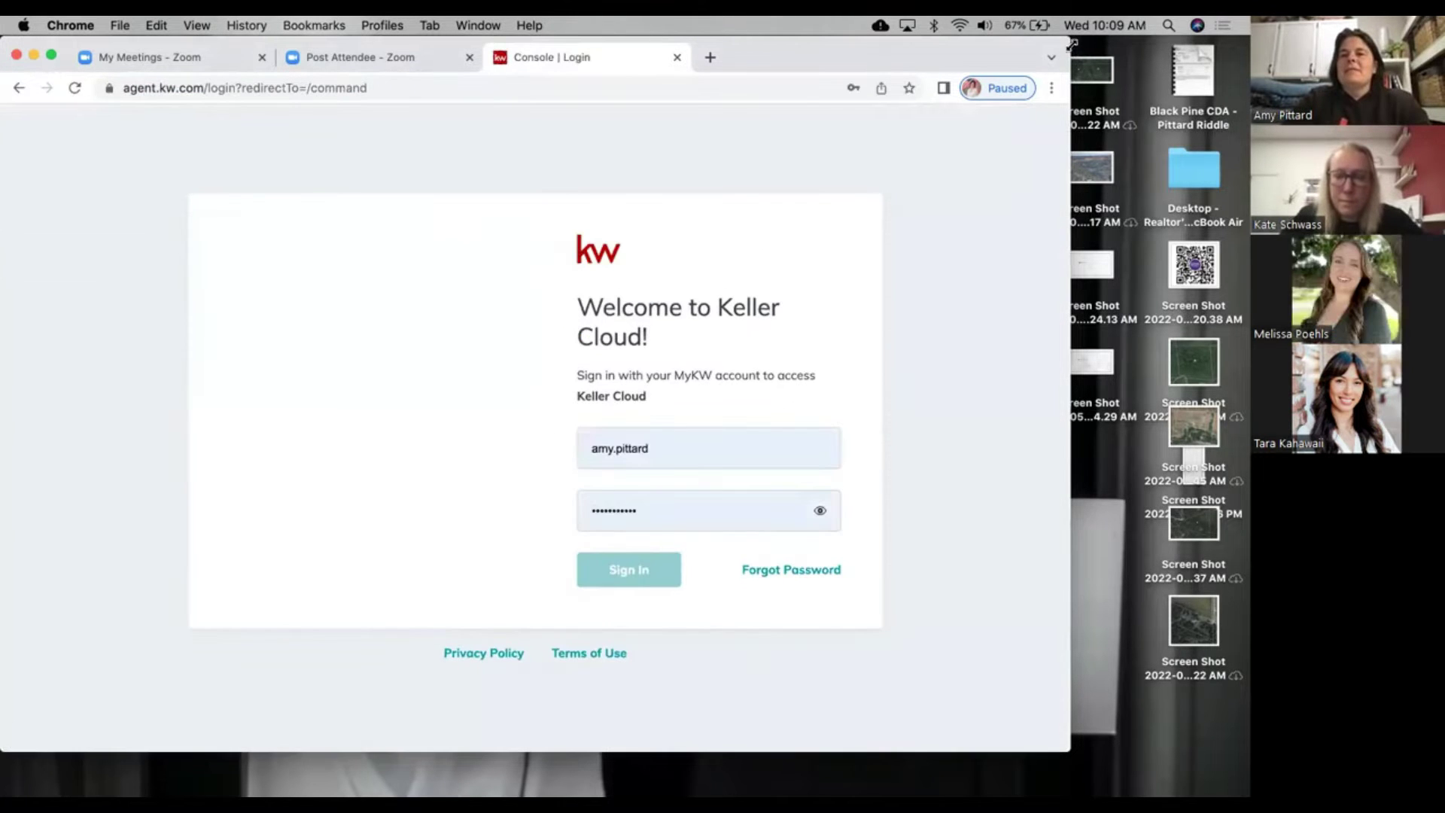
drag(1071, 45, 1235, 34)
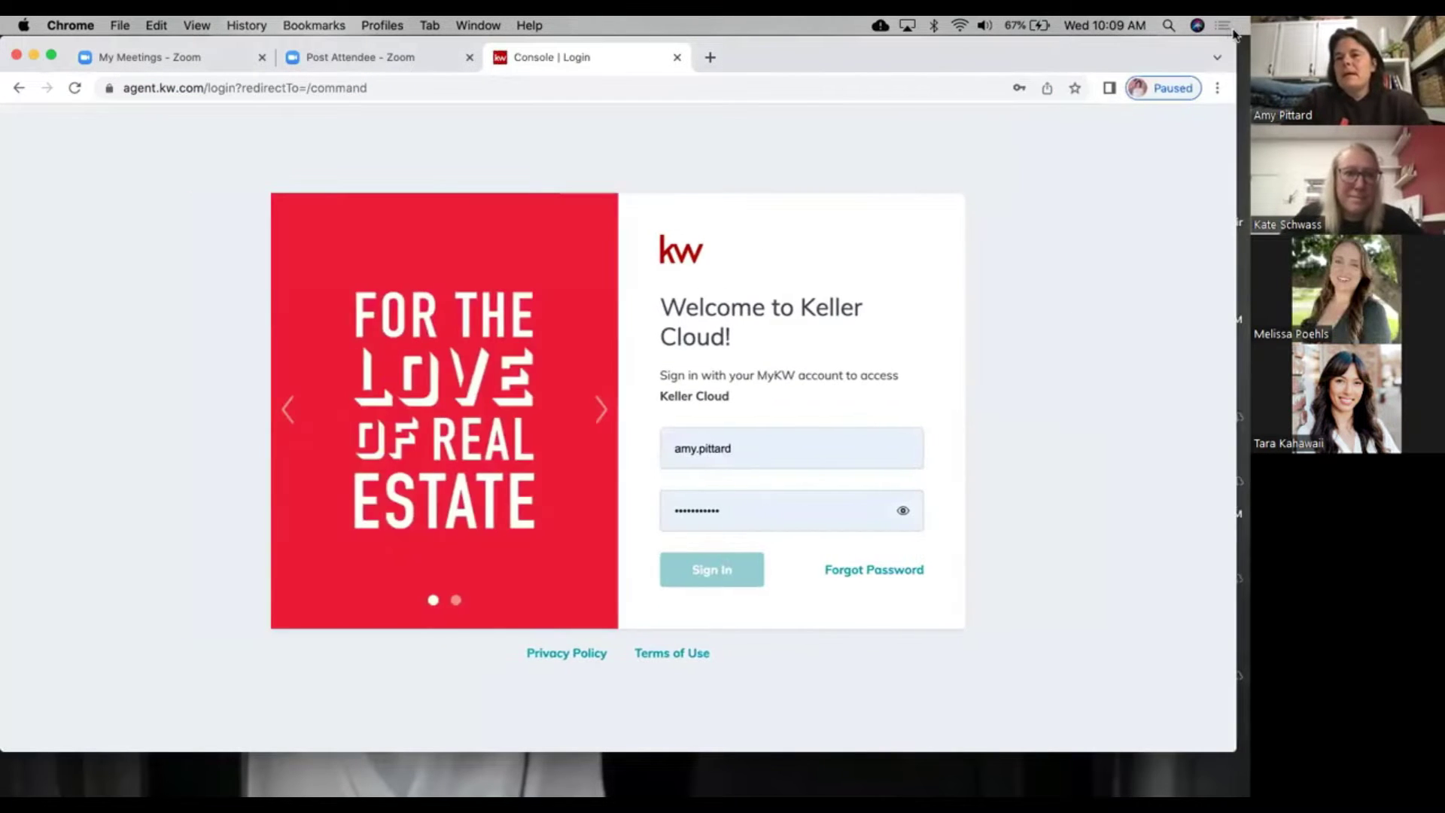
click(722, 578)
click(722, 578)
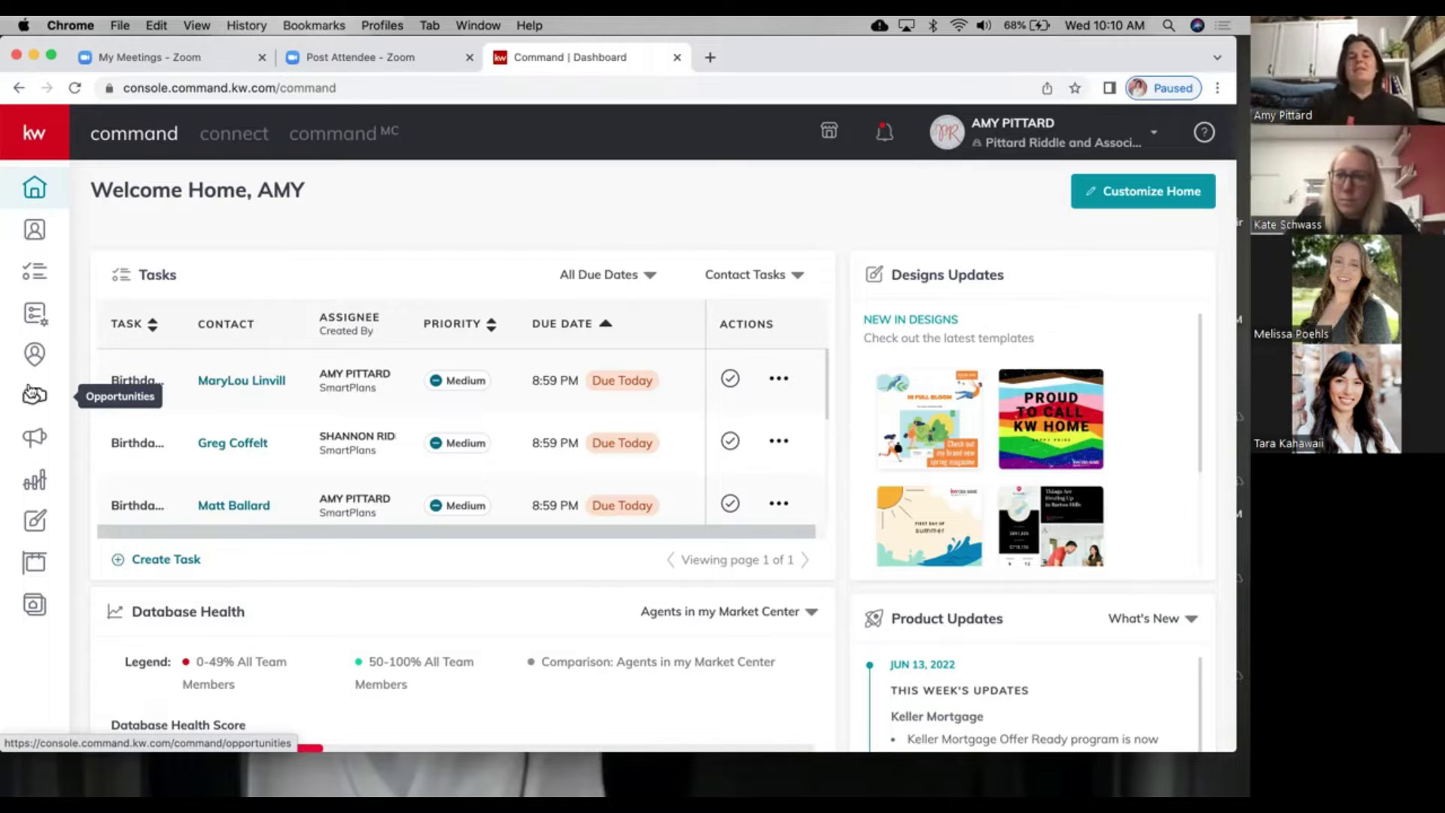
Step: Go to Opportunities and open the Buyers Cultivate board
click(32, 407)
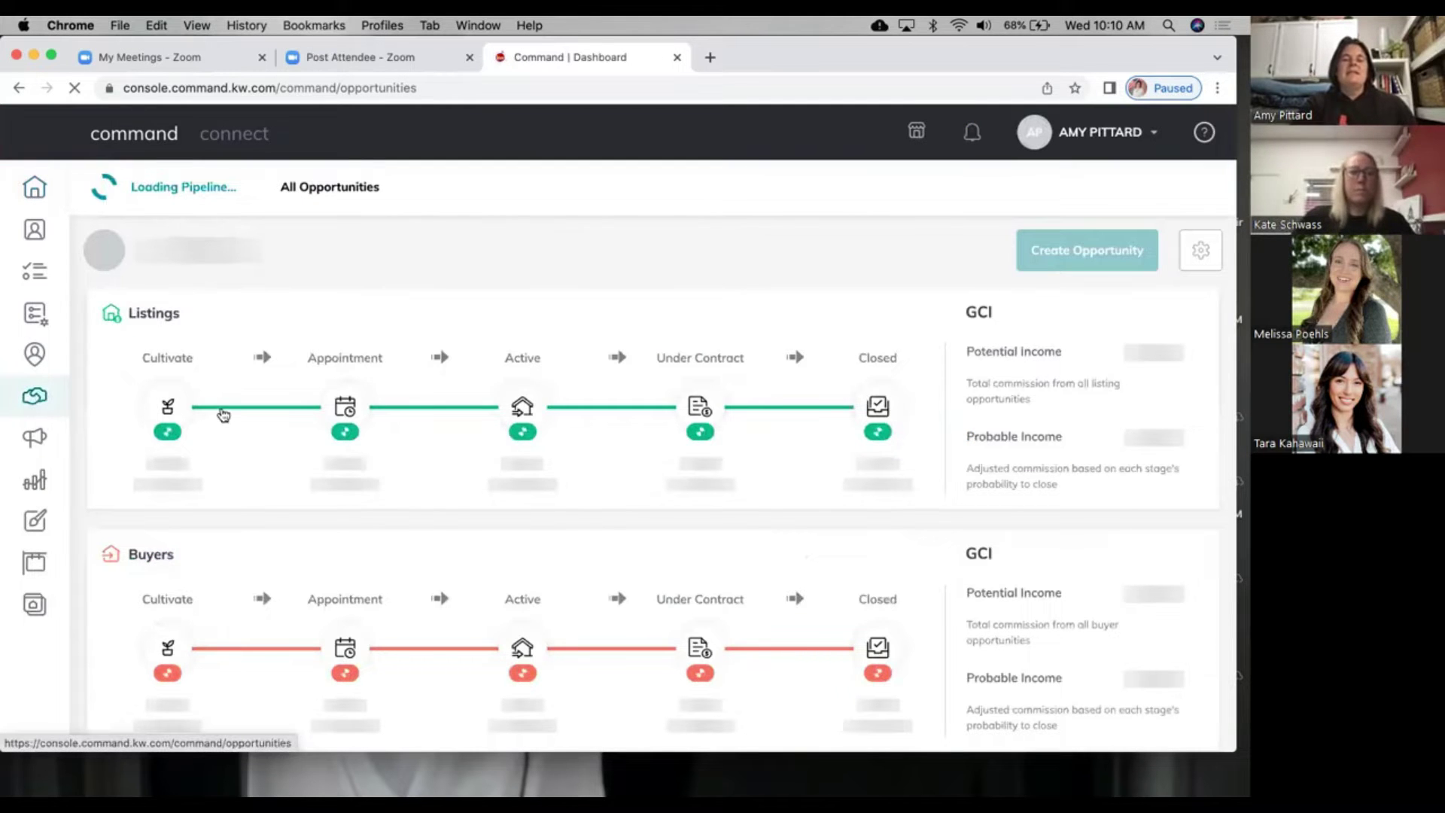
scroll(240, 414, down, 2)
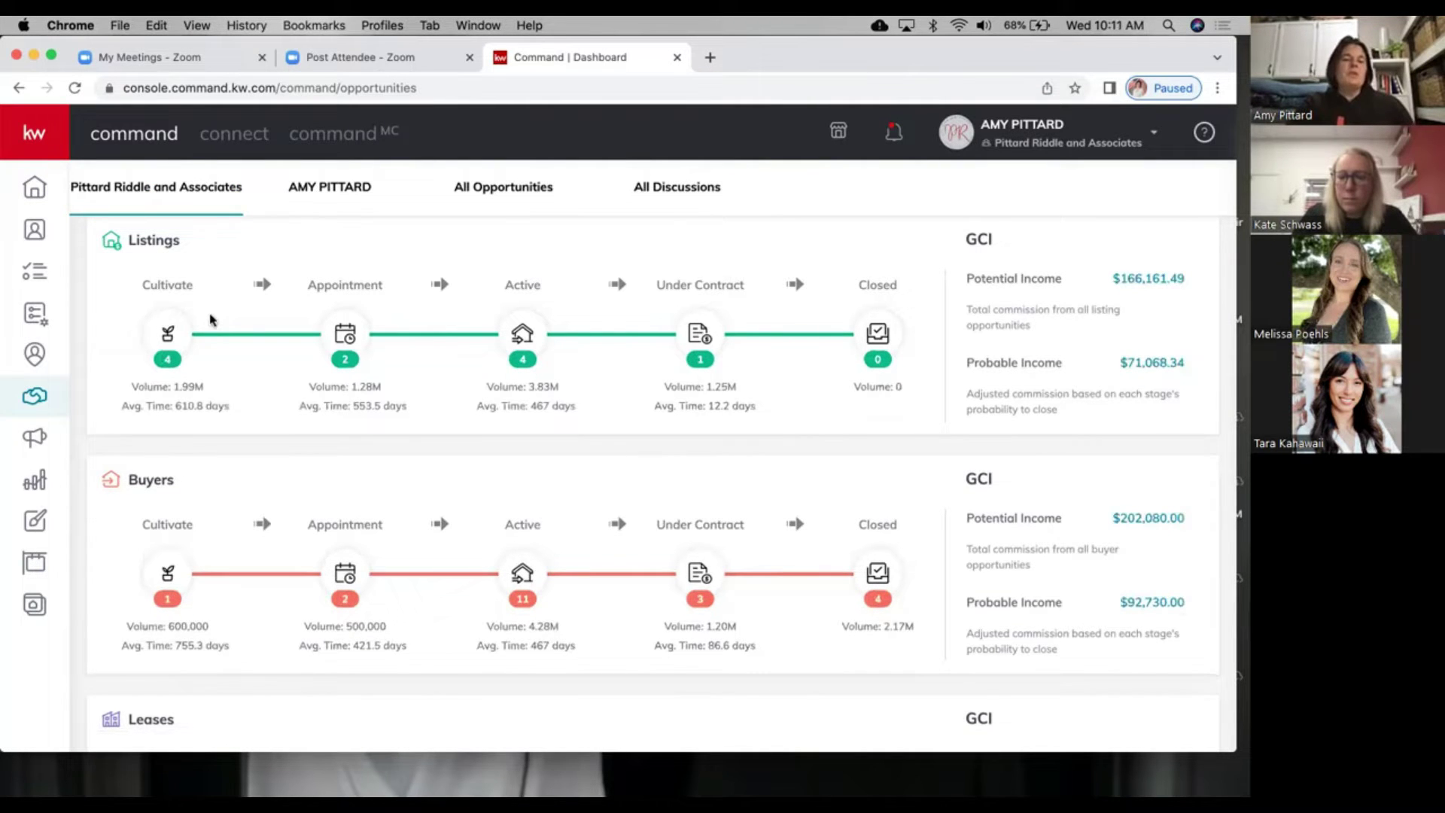
click(160, 586)
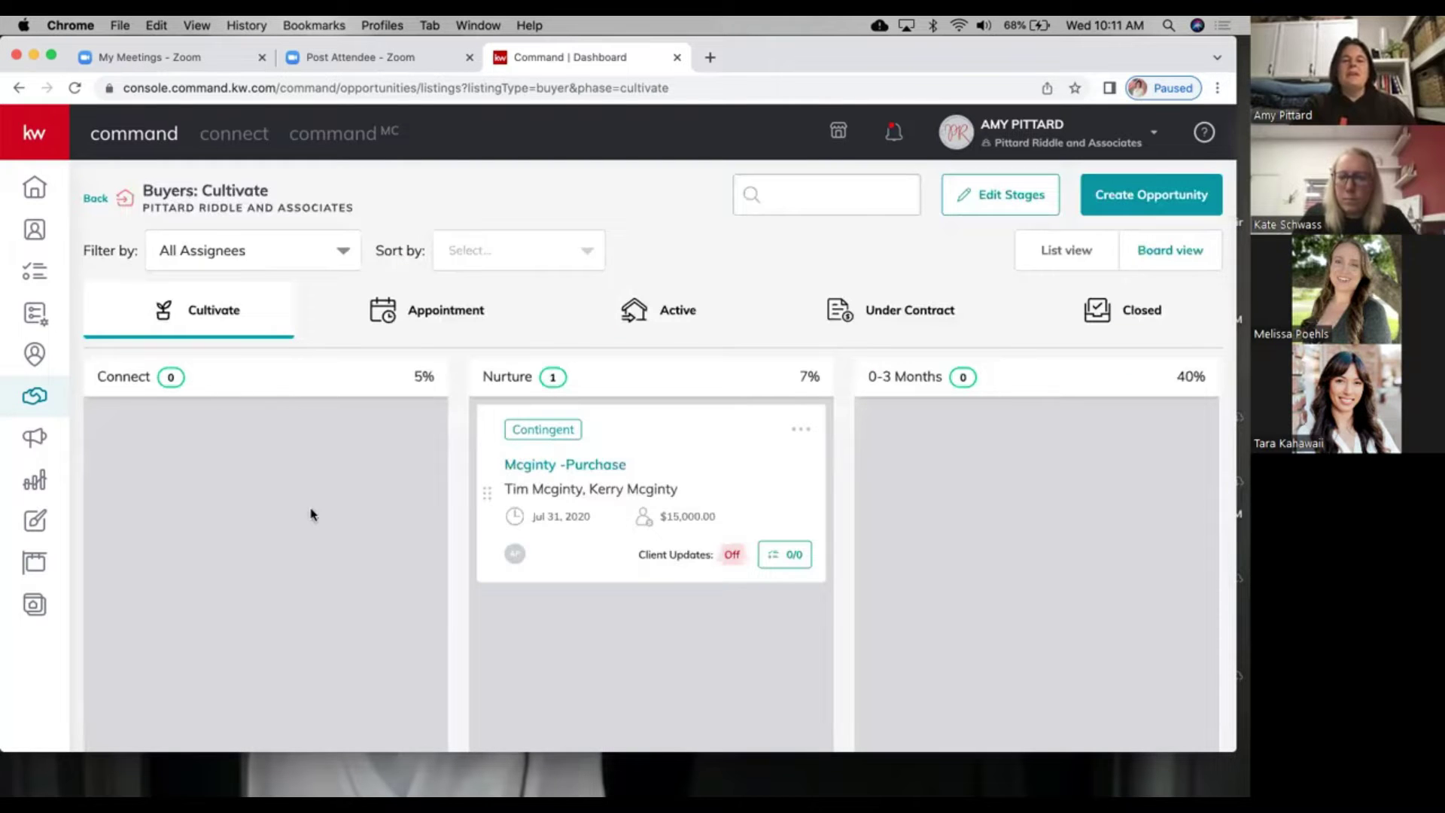
scroll(527, 451, down, 2)
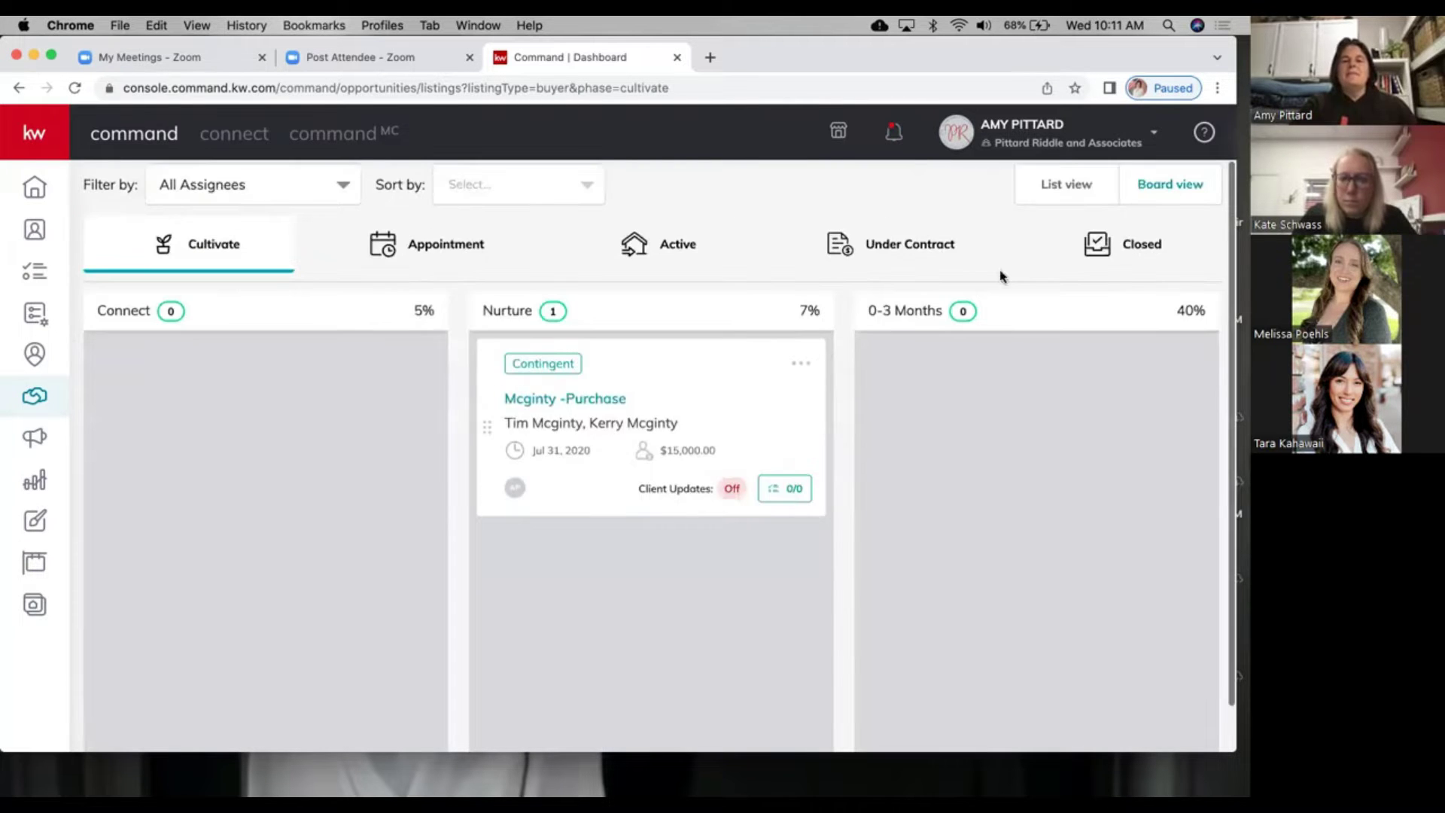
scroll(1054, 226, up, 2)
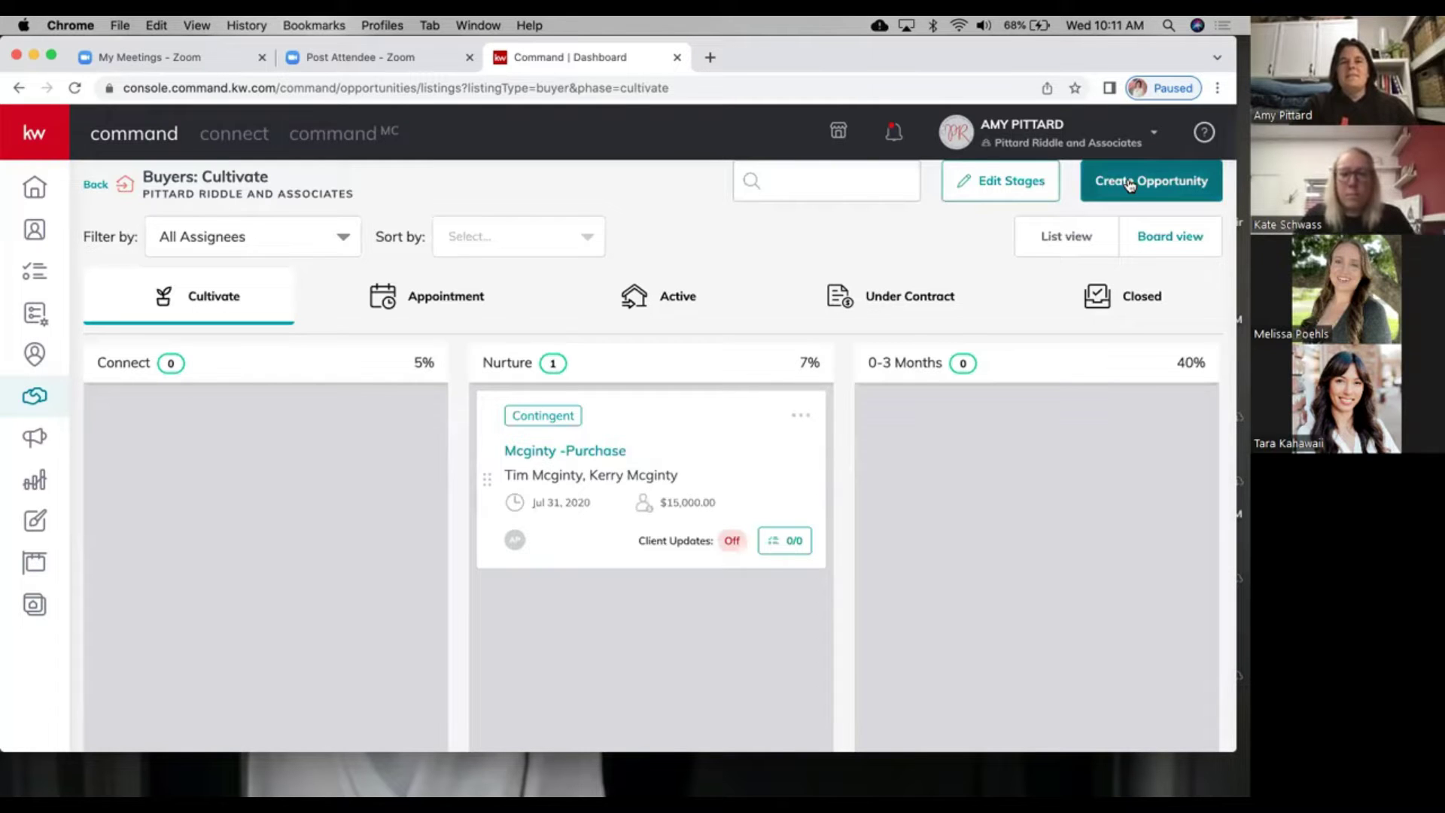
click(1129, 183)
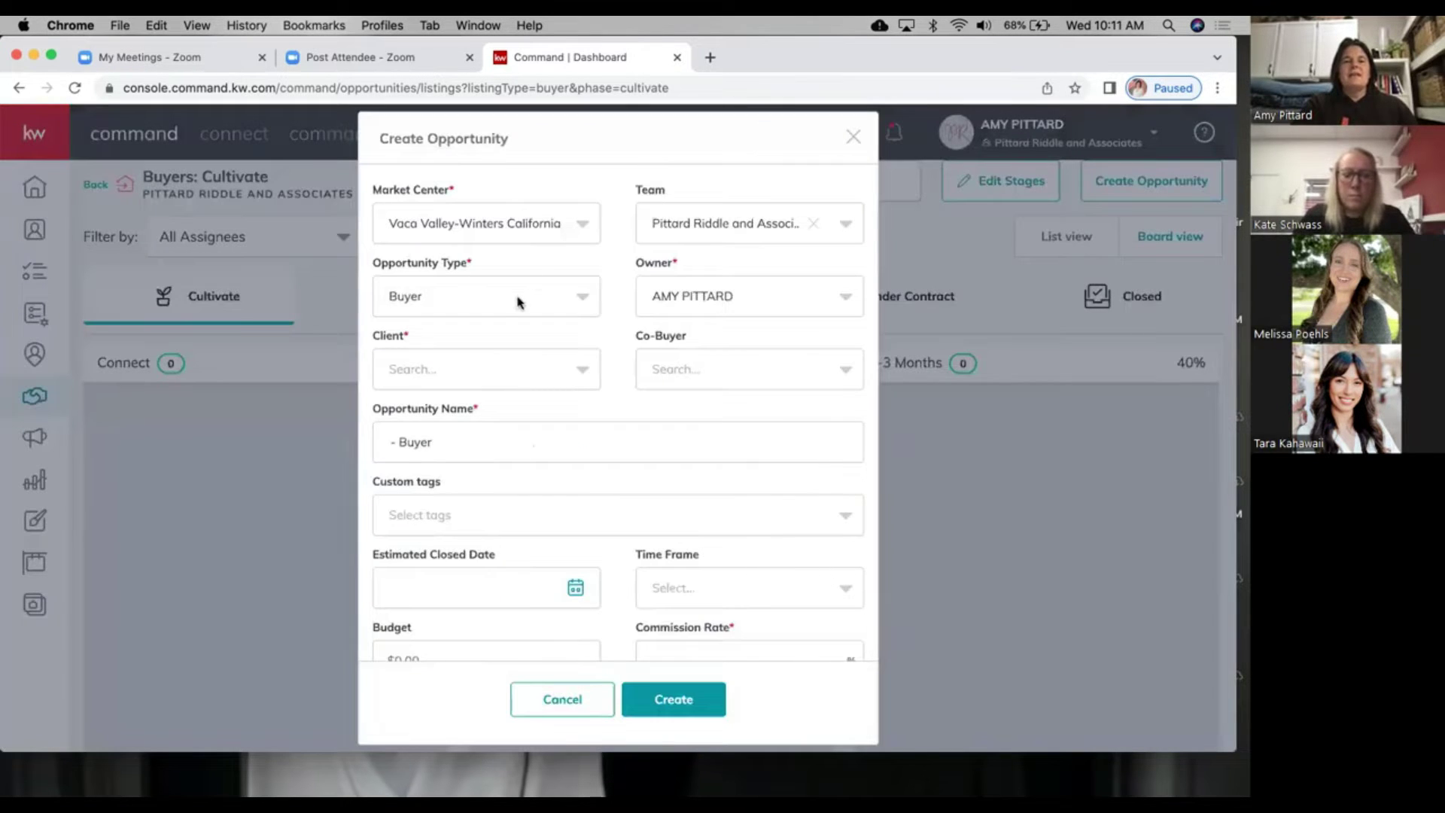
Step: Keep Buyer as the opportunity type and search the Client field by the client's first name
click(510, 296)
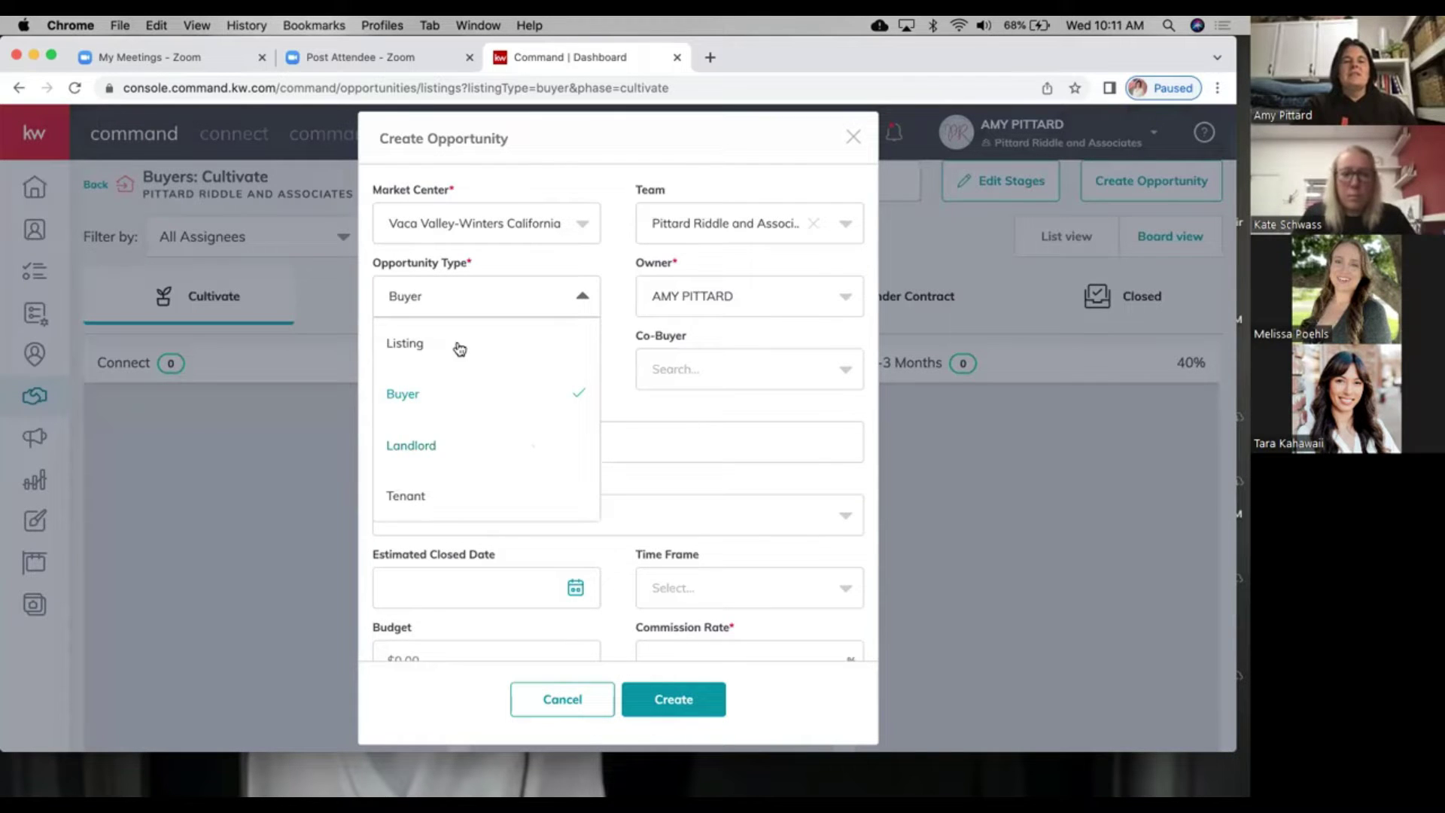
click(481, 374)
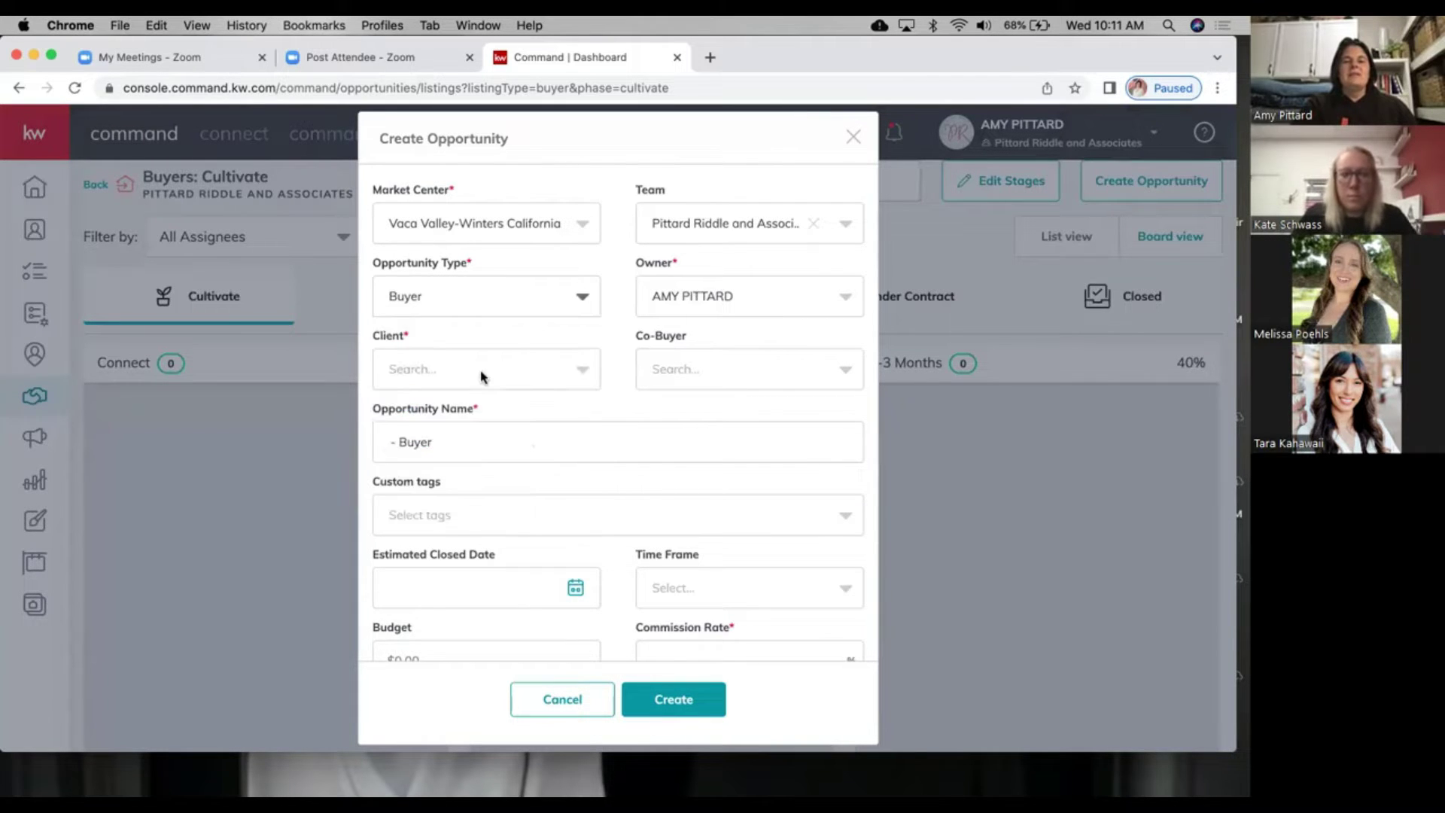
click(482, 375)
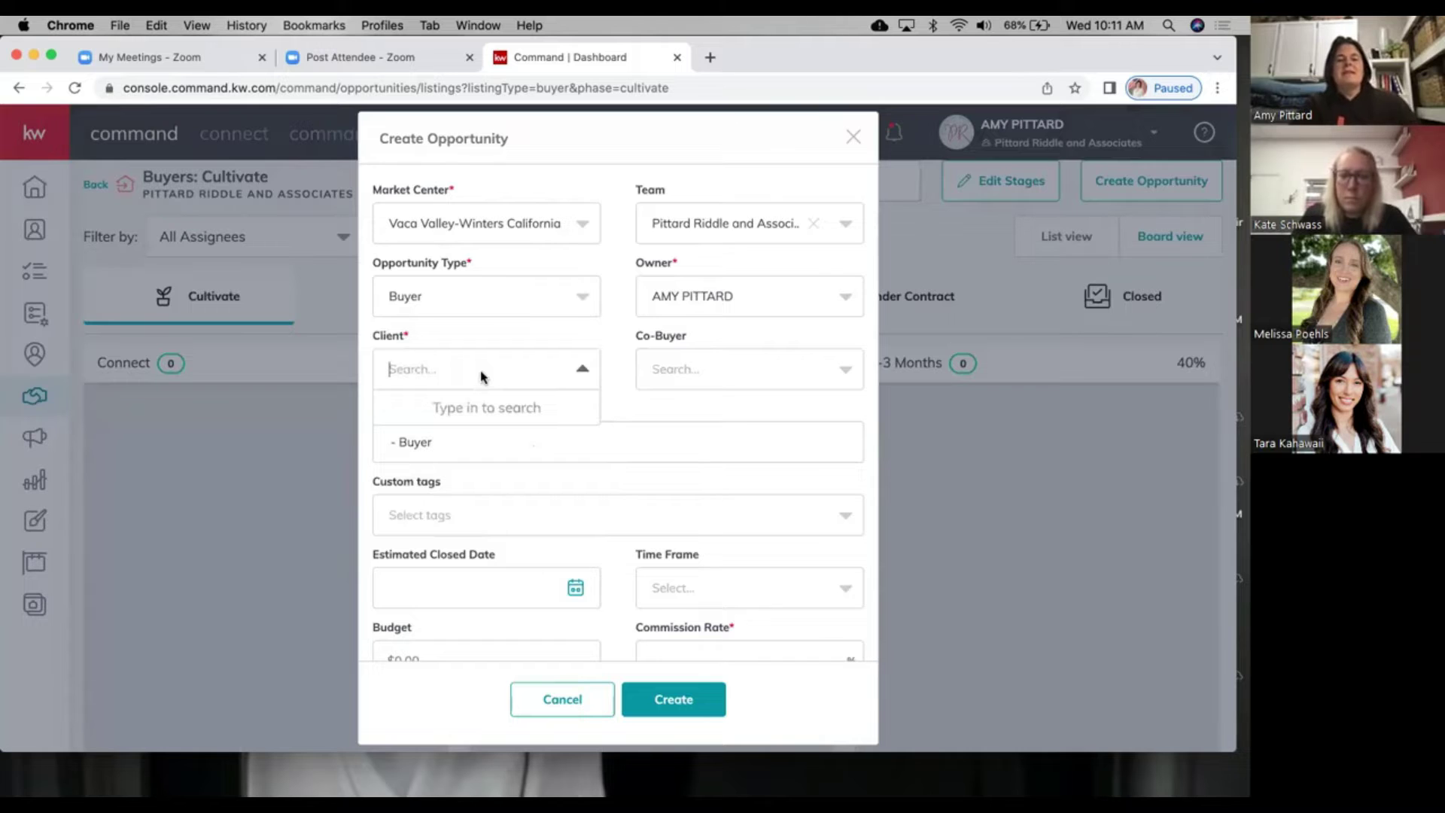
text(amy)
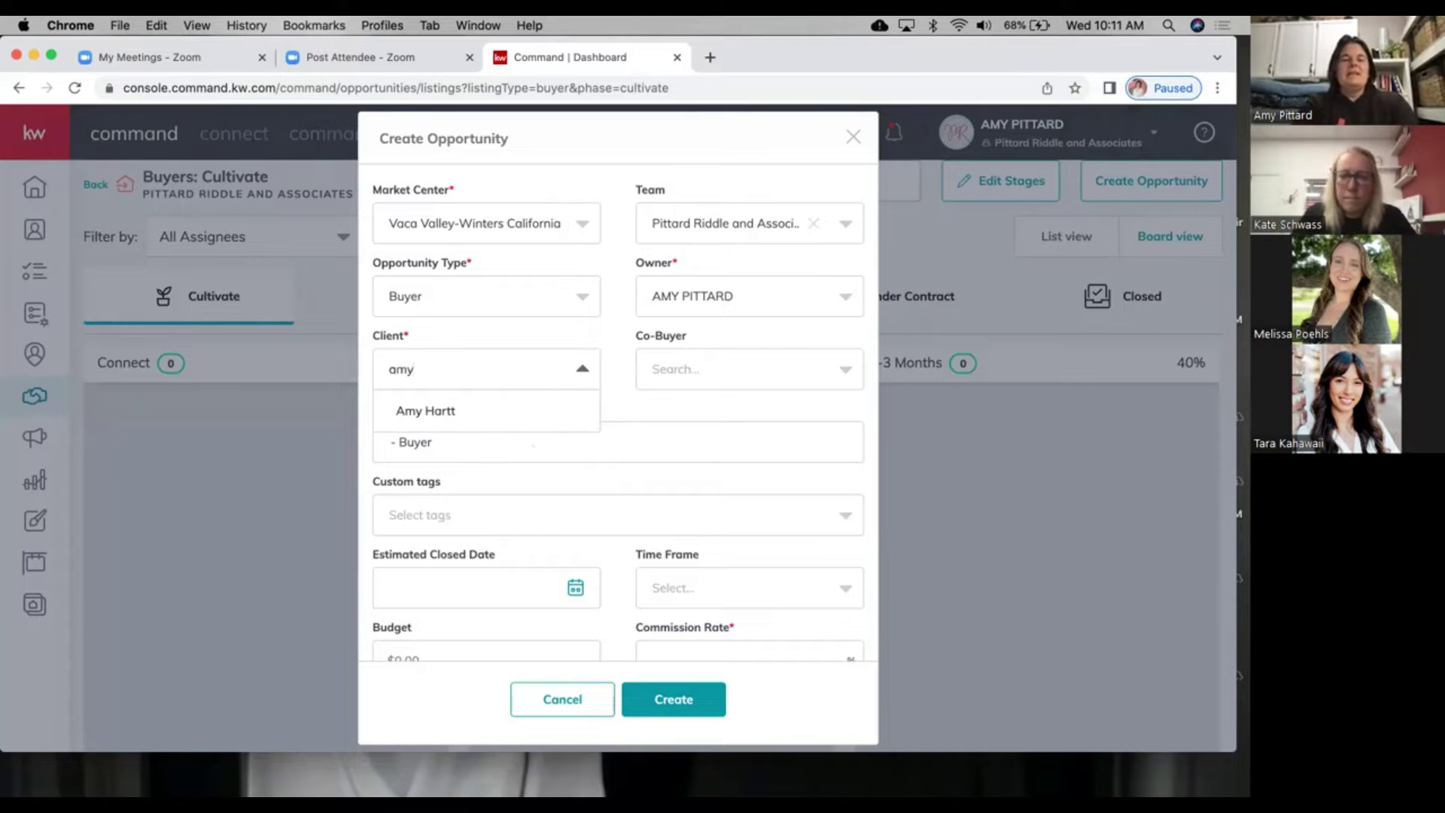
key(BackSpace)
key(BackSpace)
key(BackSpace)
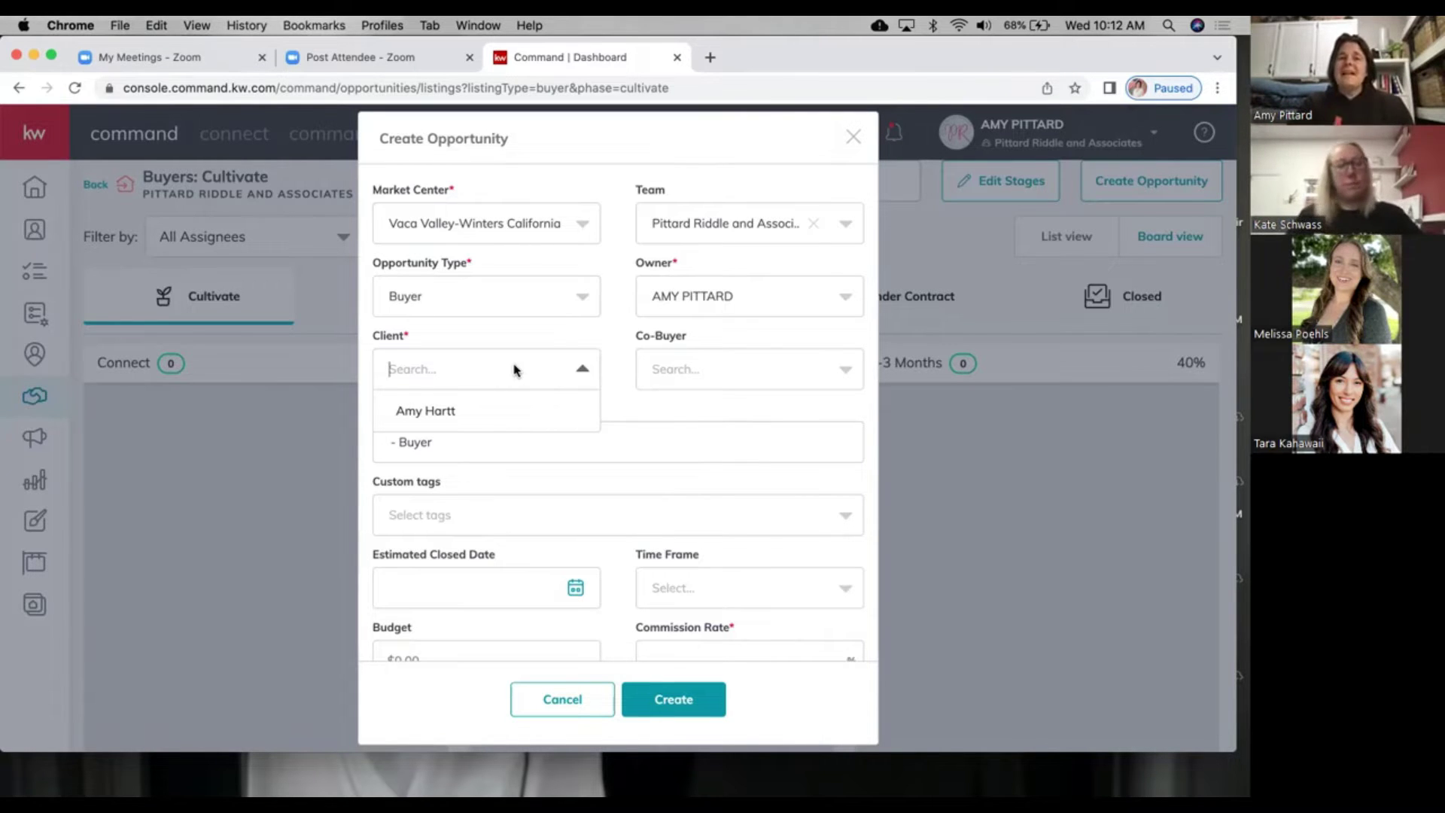
Step: Select the matching contact as client and add the related contact as co-buyer
click(441, 412)
click(664, 371)
text(harrt)
key(BackSpace)
key(BackSpace)
text(tt)
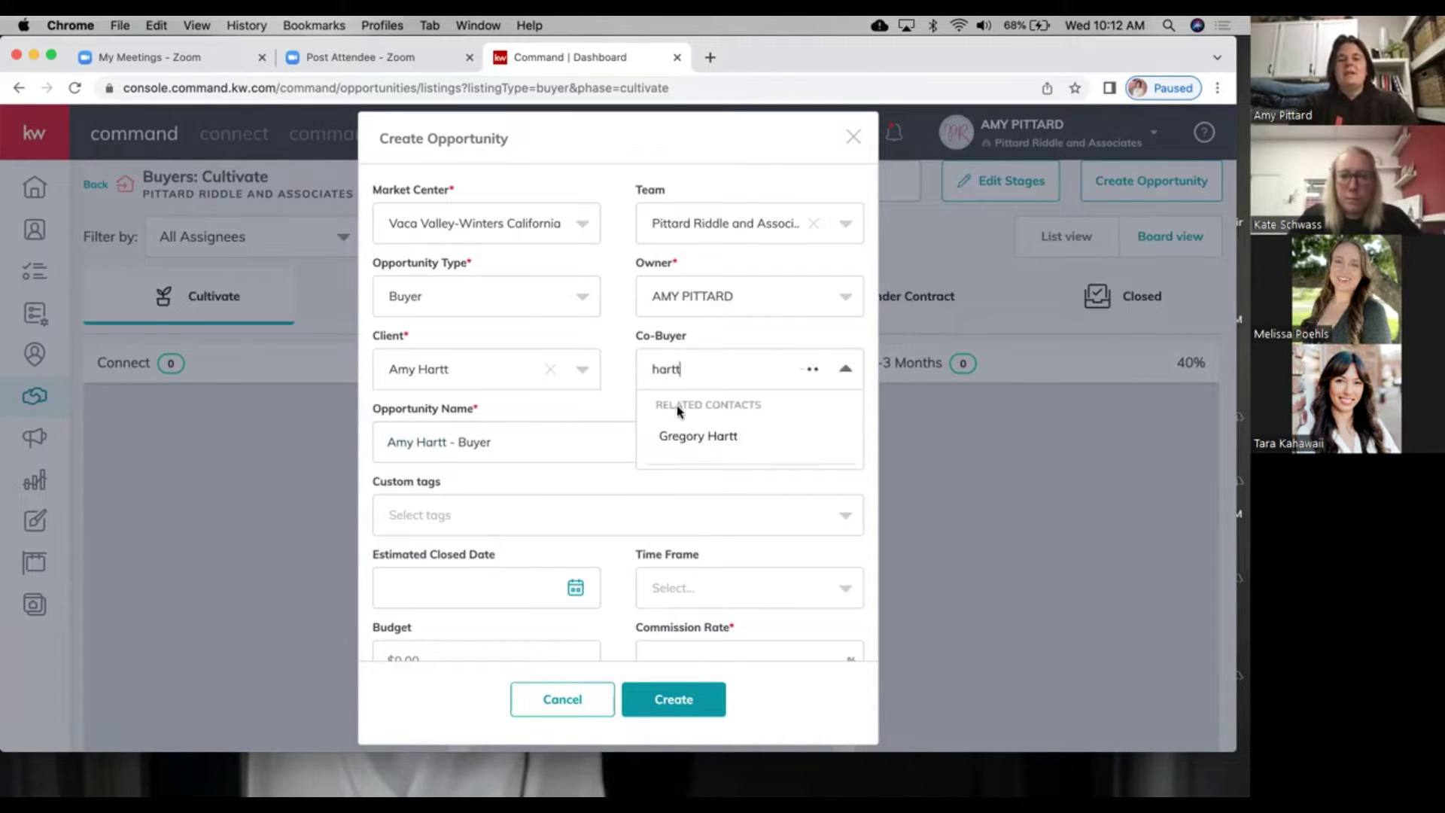
click(680, 433)
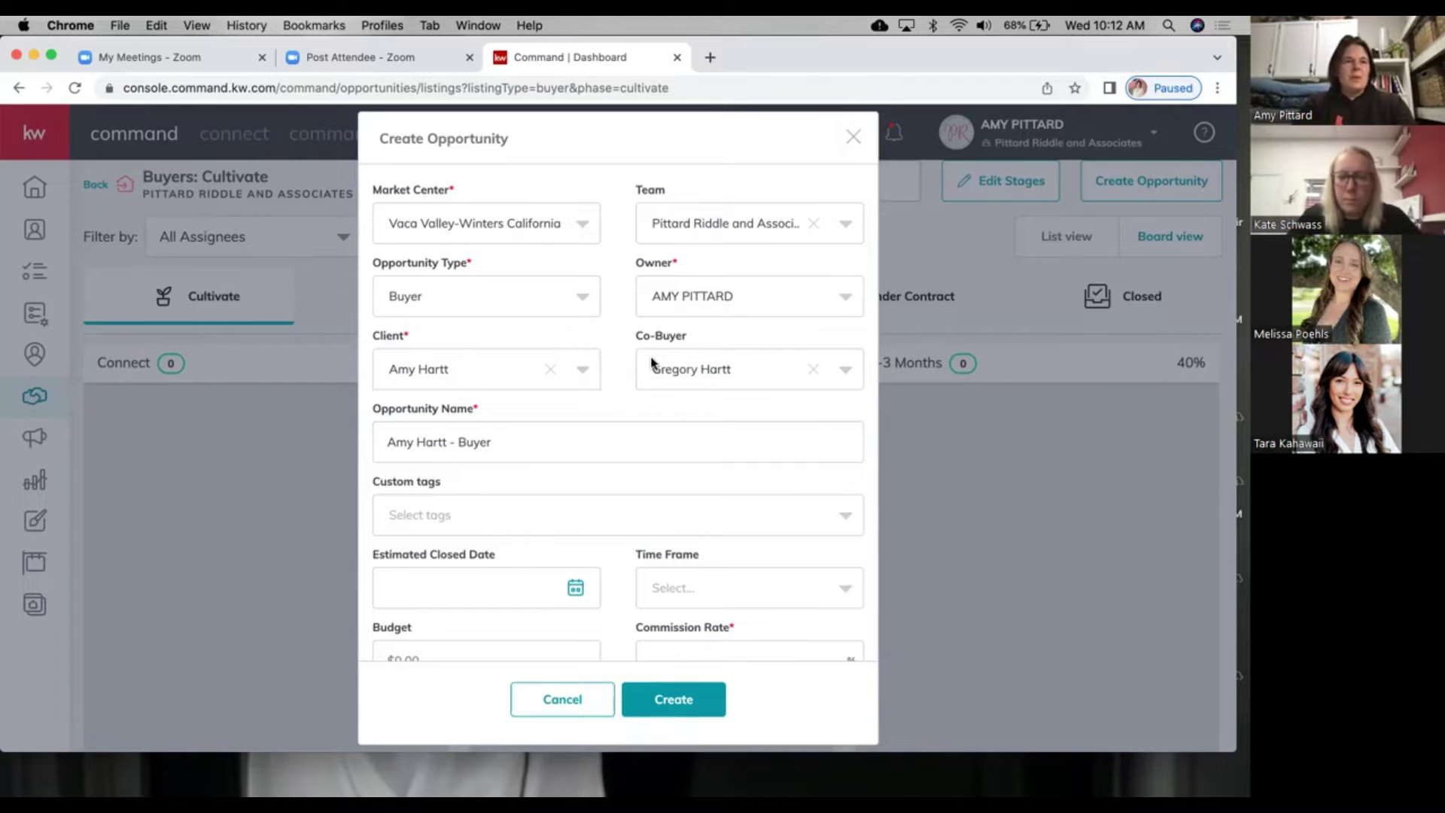
Step: Rename the opportunity to 'Hartt Purchase'
drag(489, 442, 321, 421)
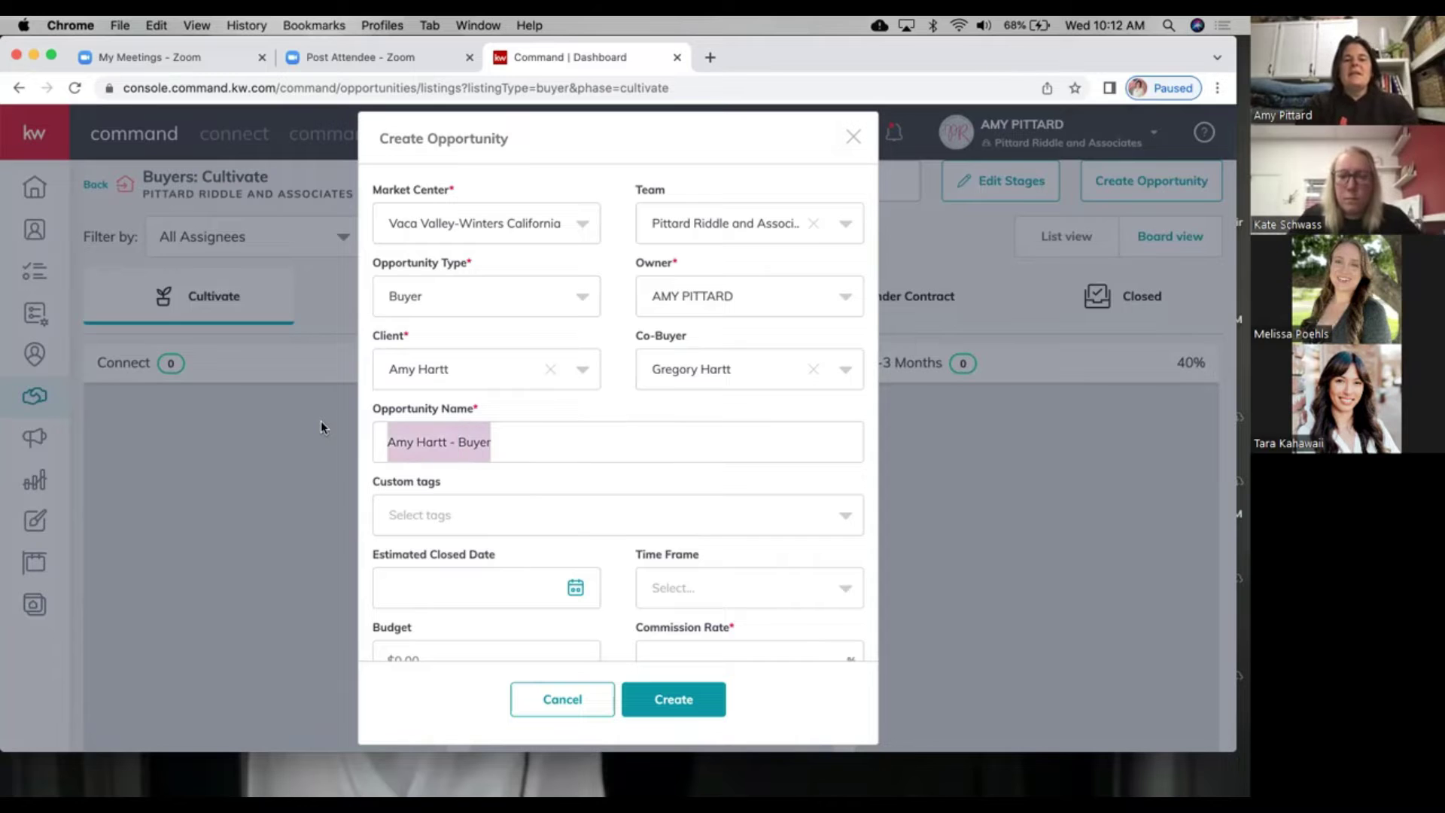
text(Harttt Purchase)
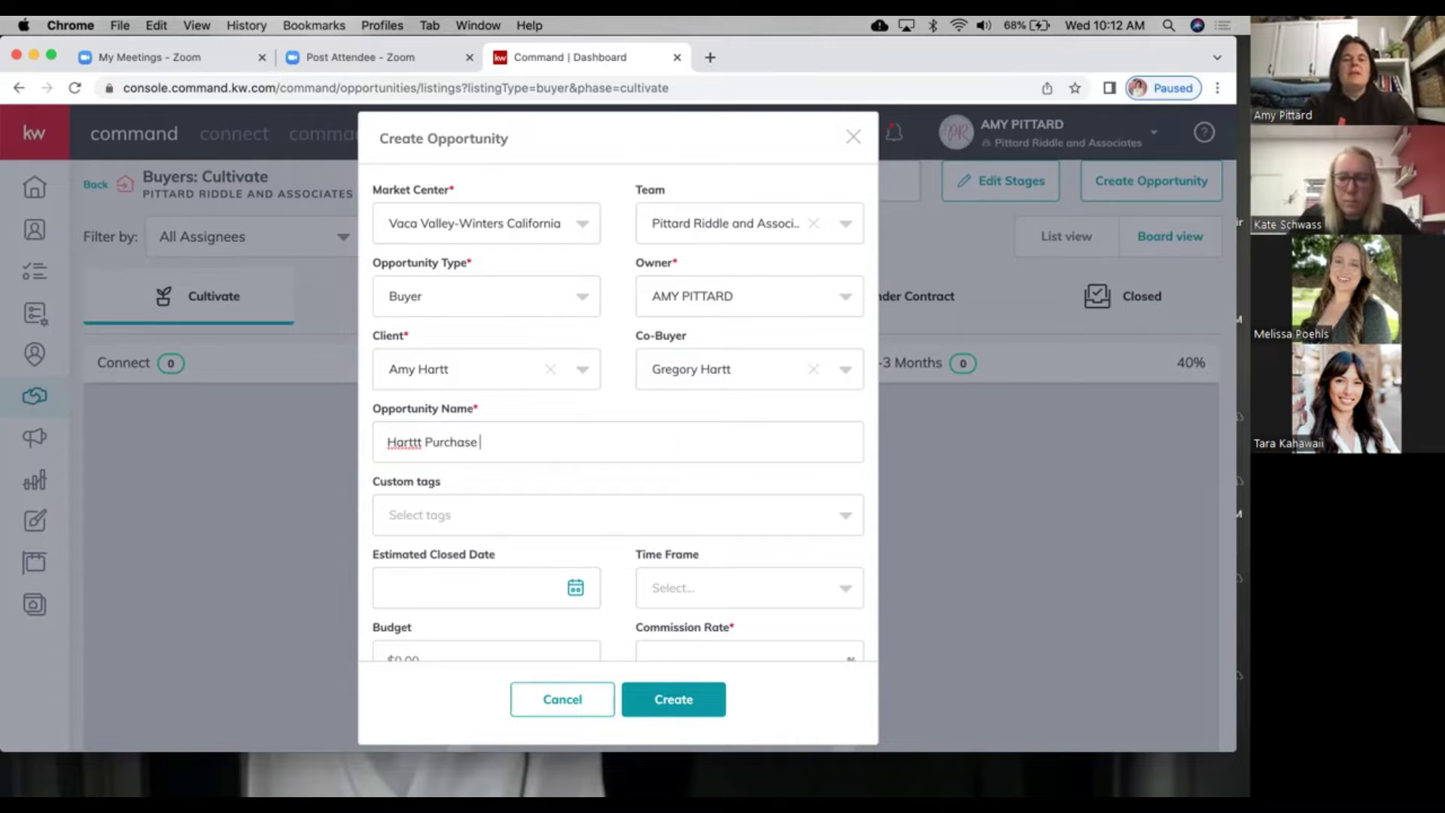
click(415, 443)
key(BackSpace)
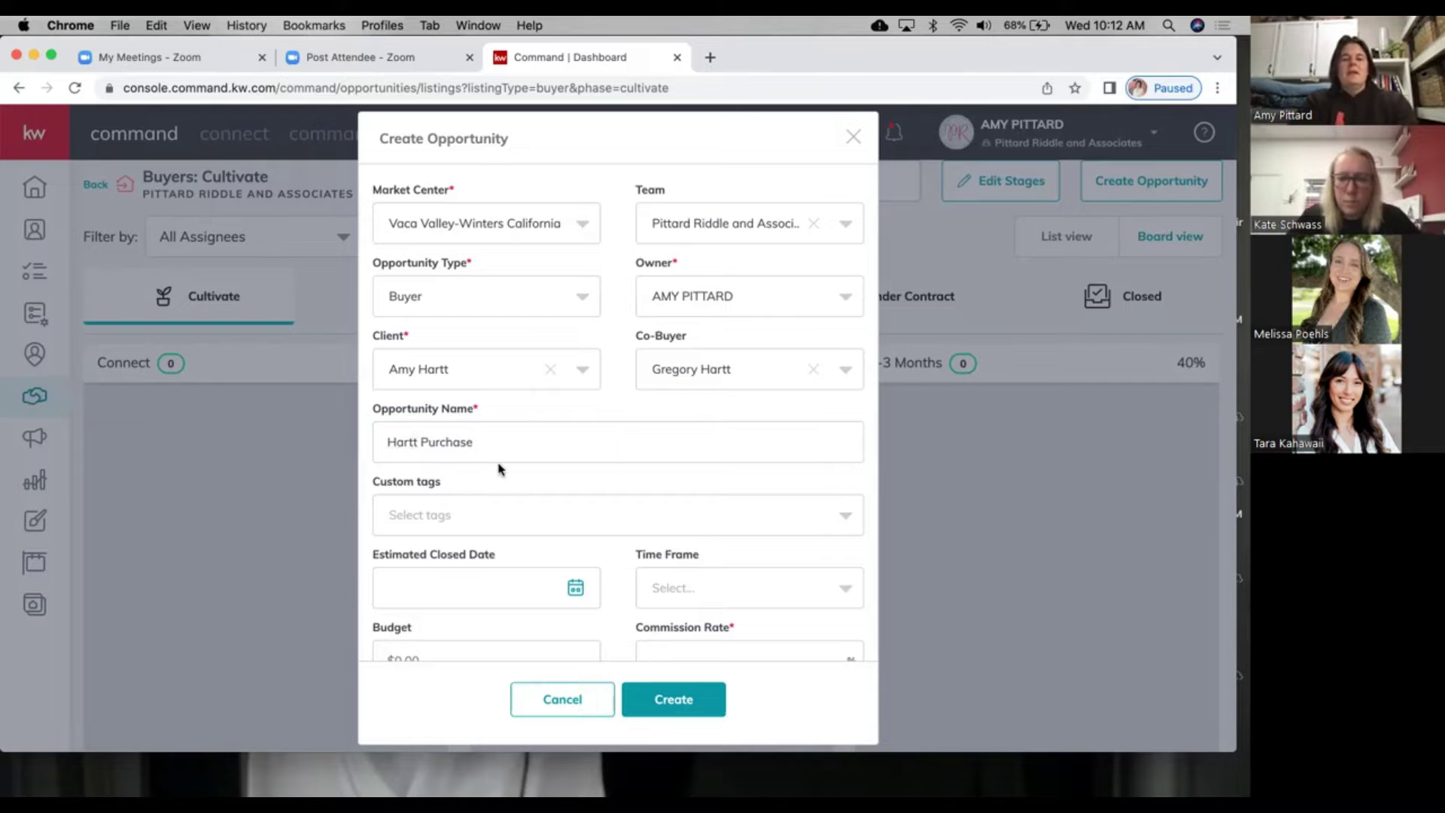
click(486, 519)
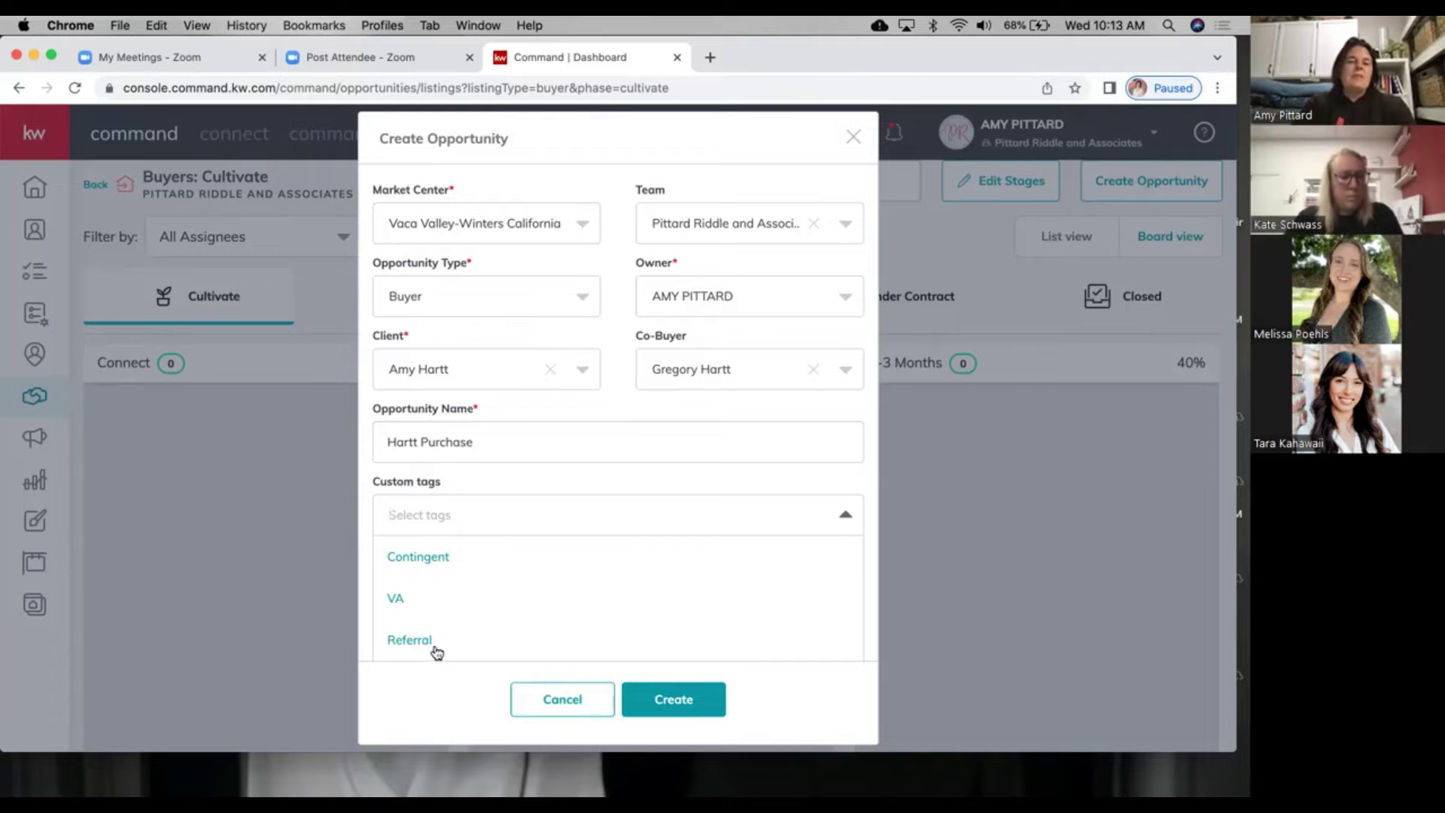
Step: Create and add a new FHA custom tag
scroll(436, 652, down, 3)
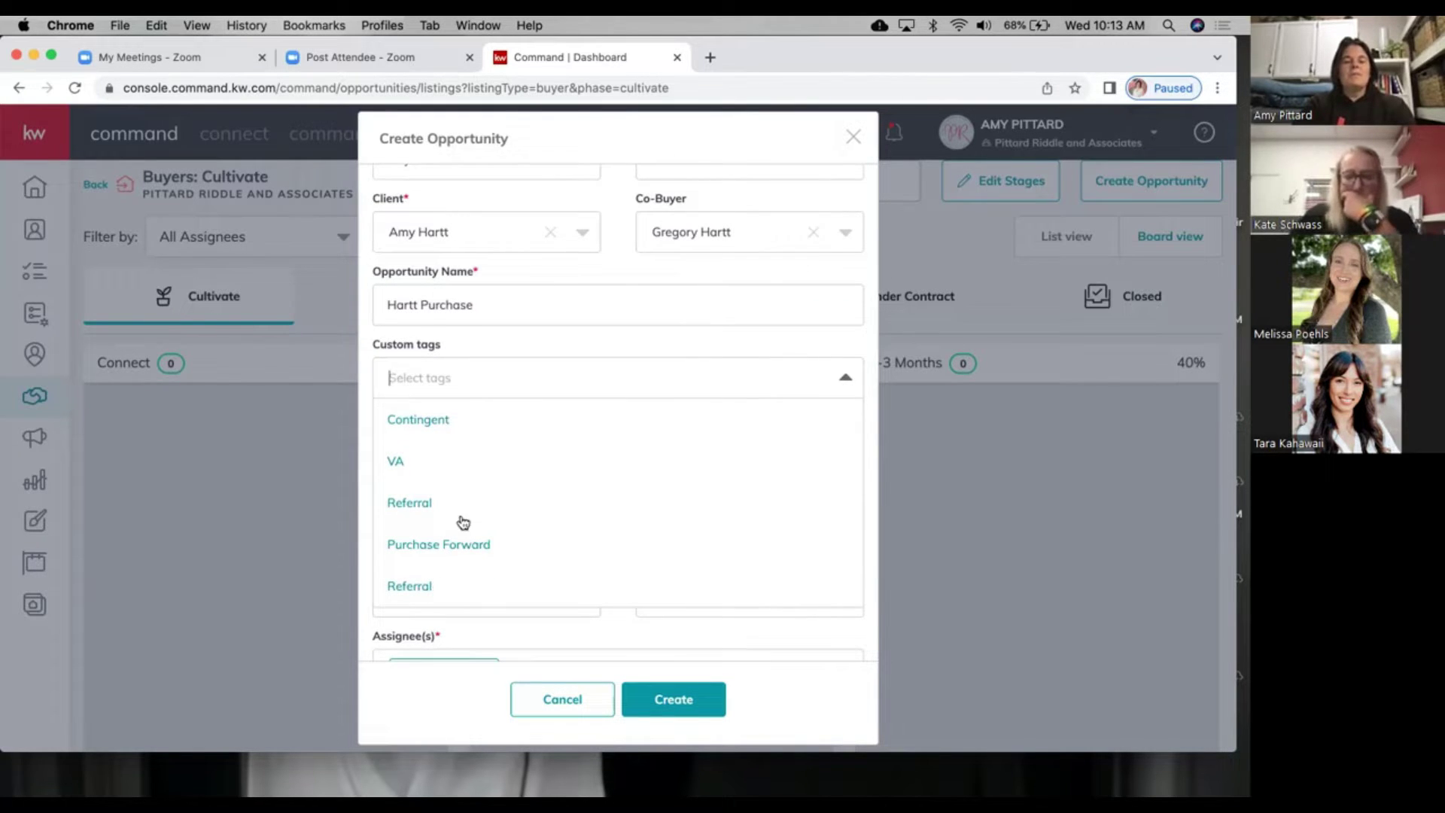
scroll(461, 520, up, 3)
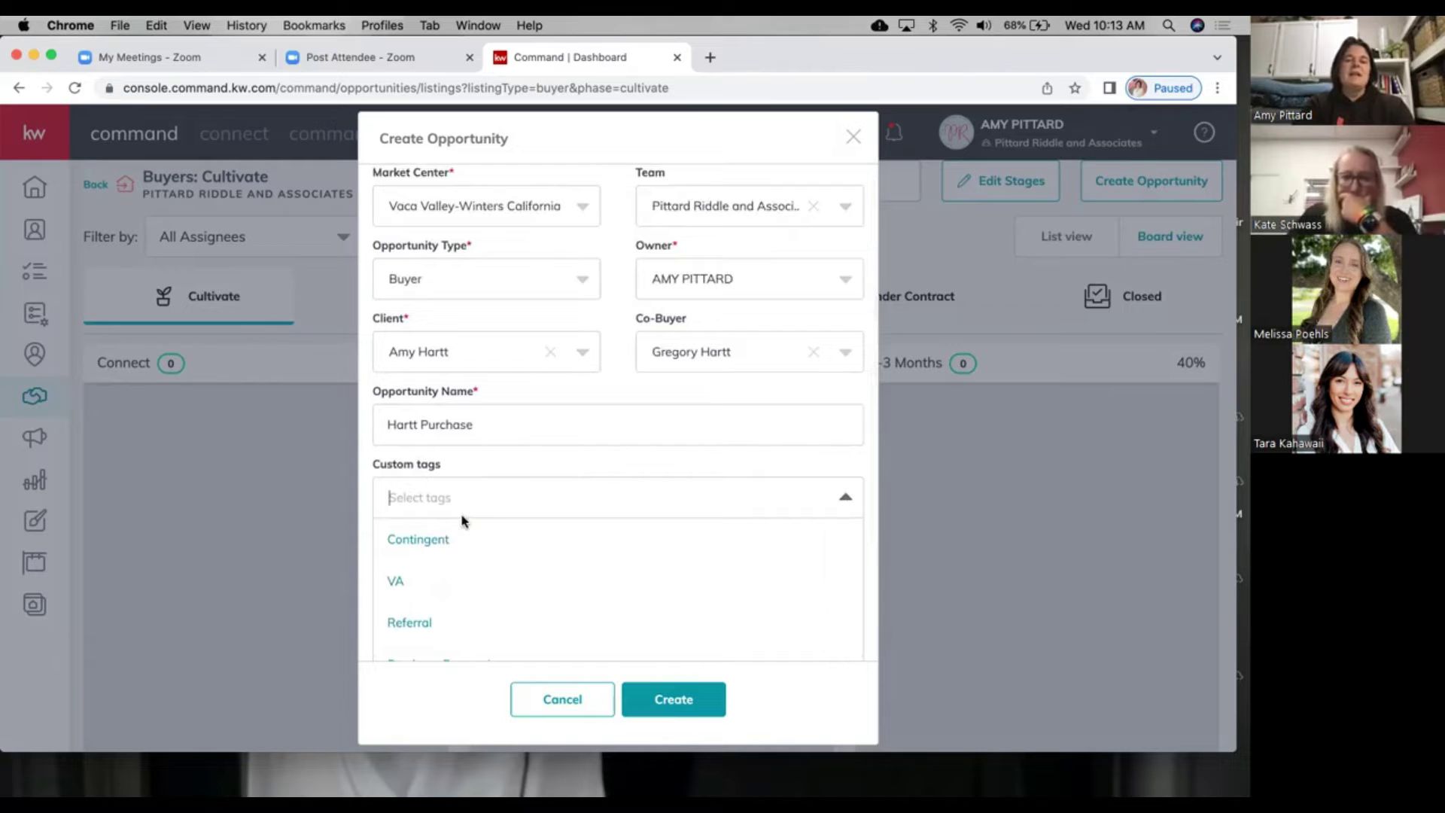
text(FHA)
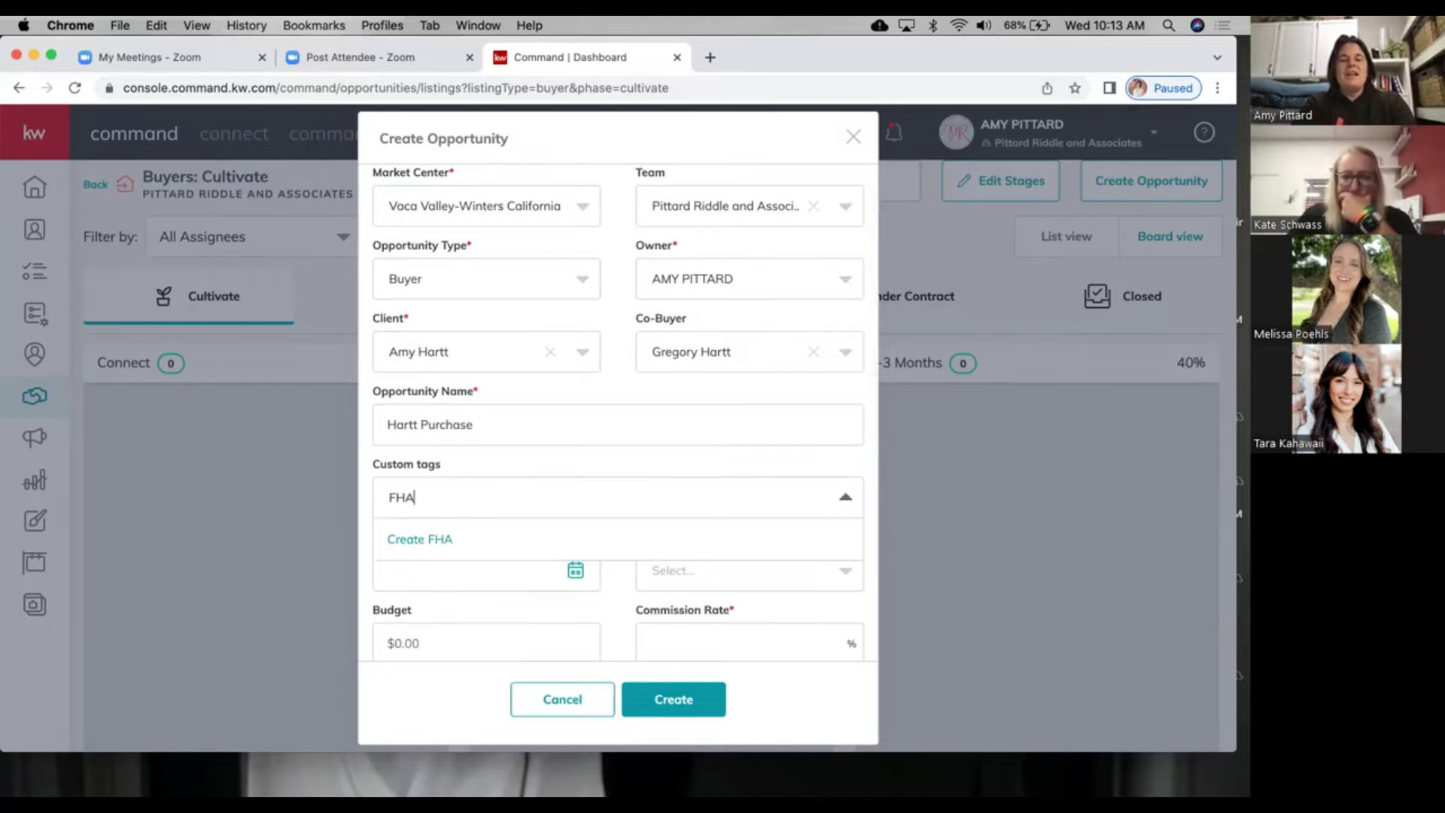
click(416, 540)
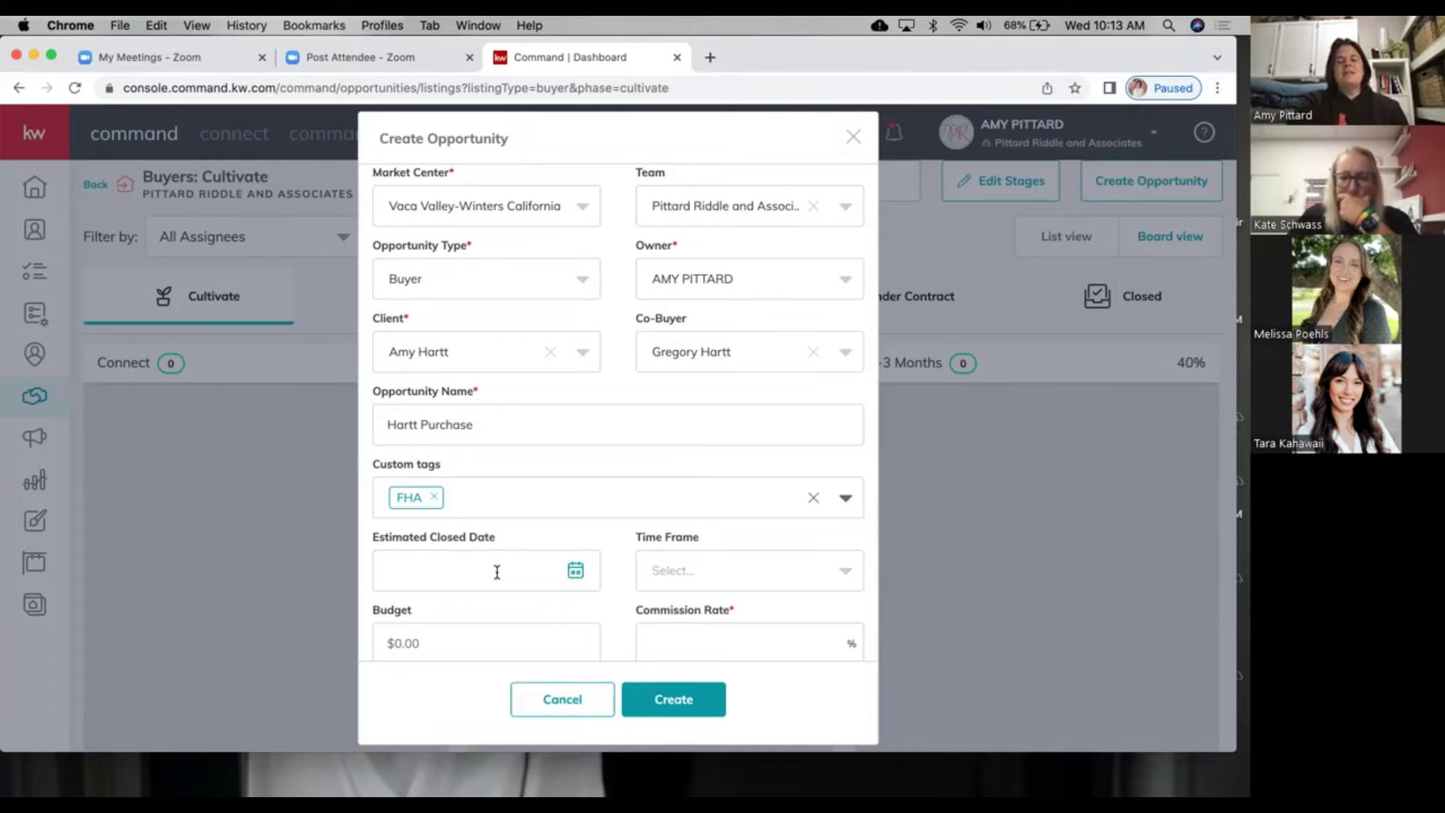
Step: Set the estimated closed date to 8/31/2022
click(576, 571)
scroll(572, 575, down, 5)
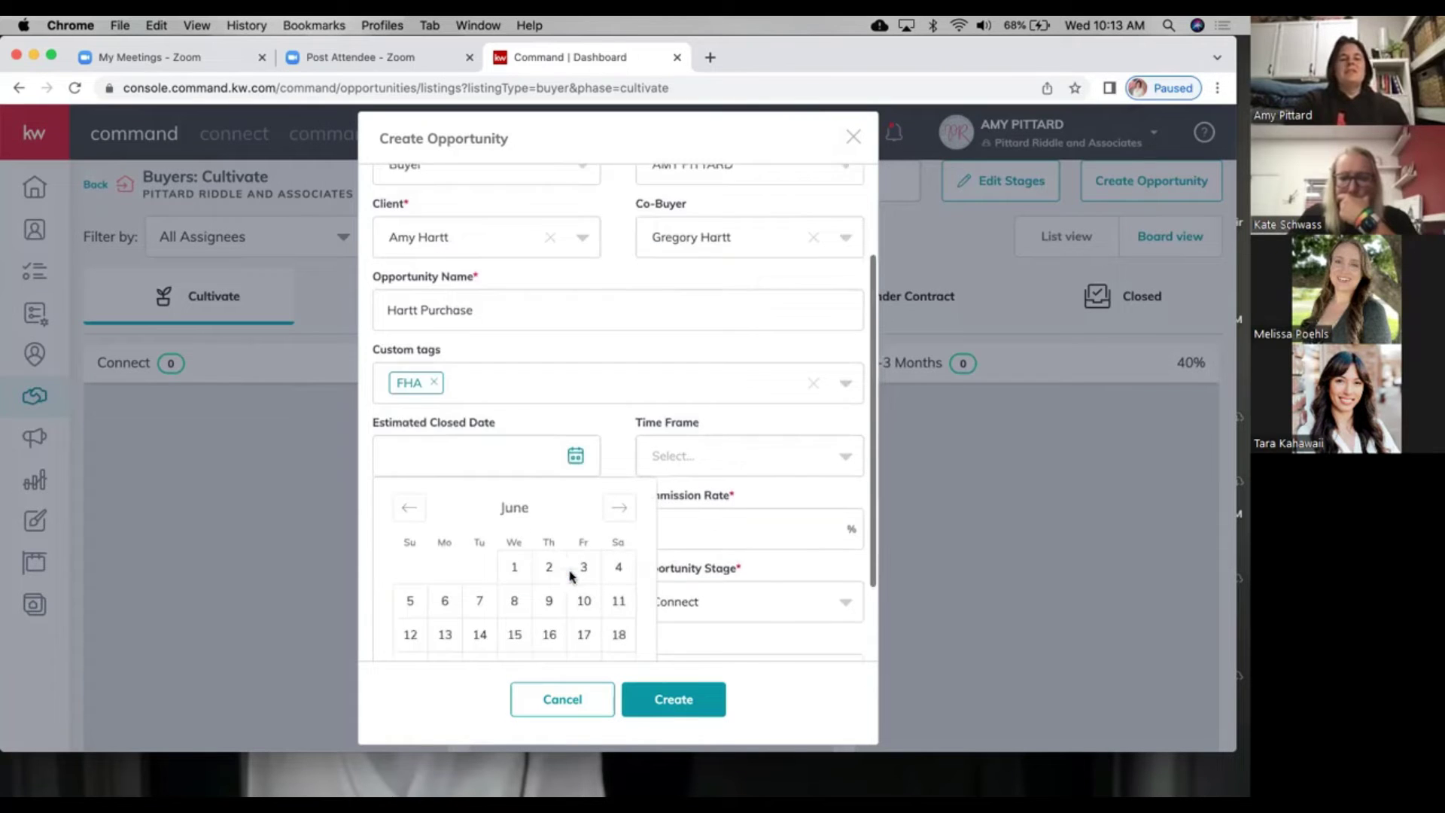
scroll(572, 577, down, 2)
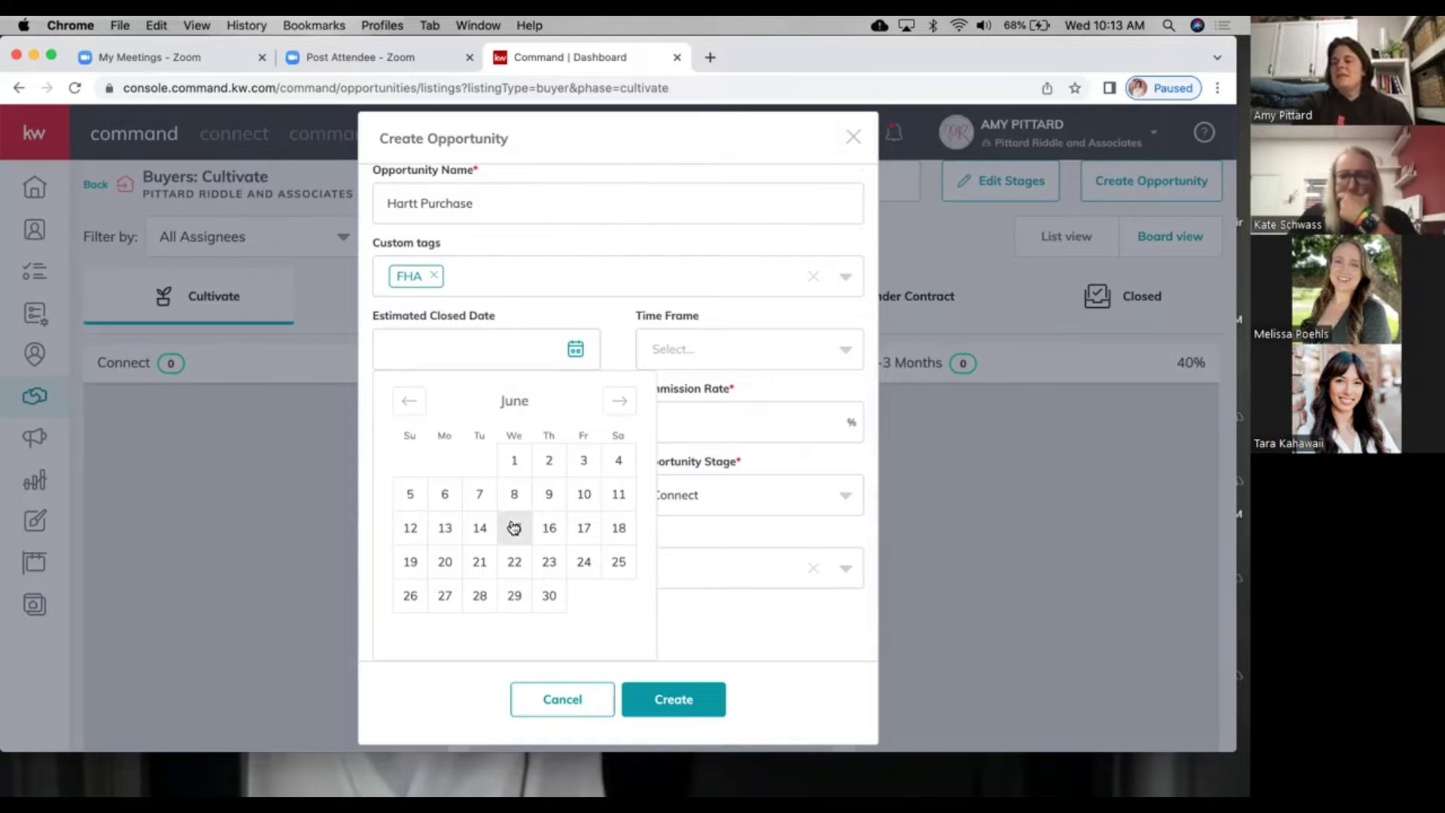
click(621, 402)
click(618, 403)
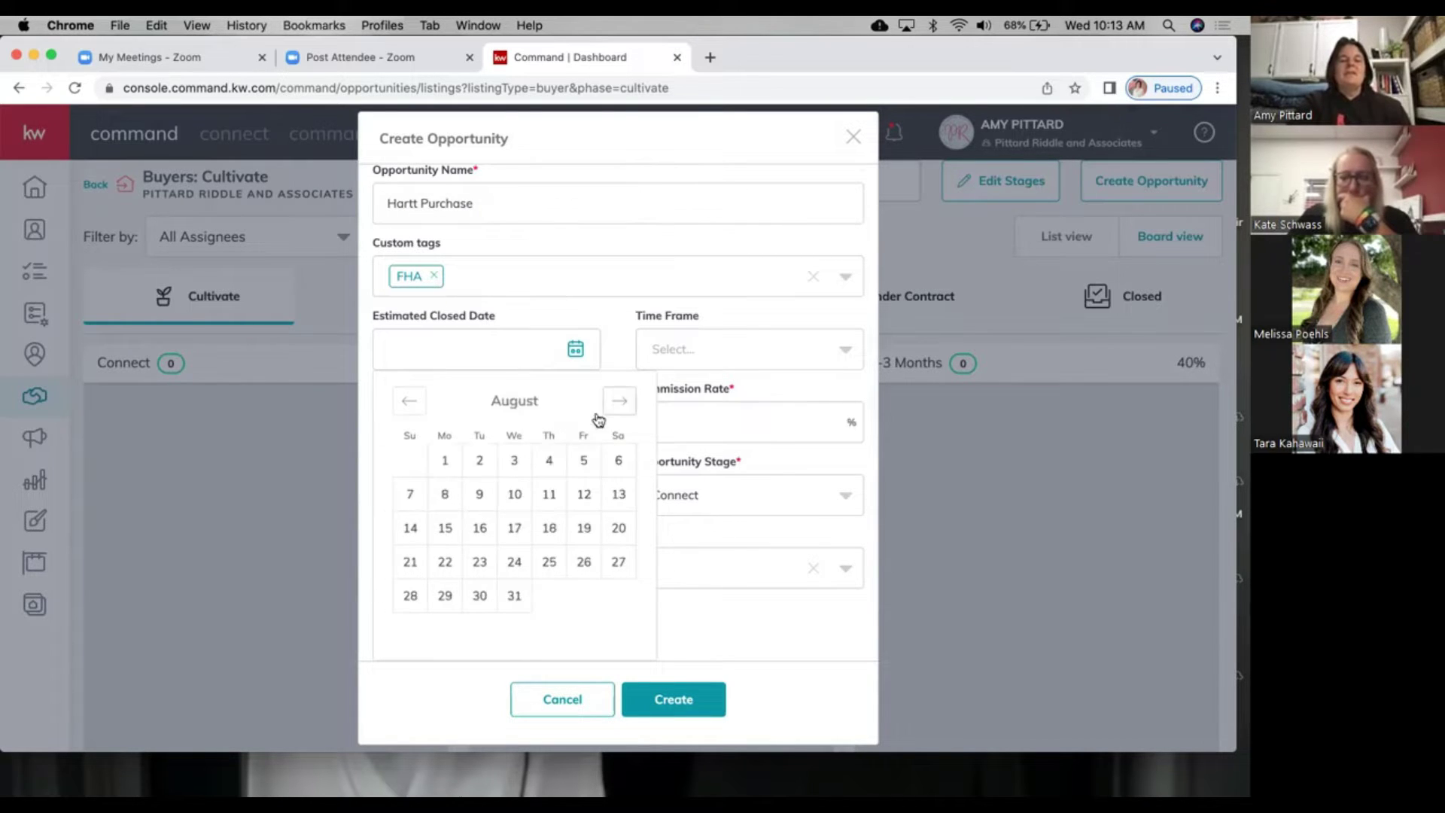
click(515, 596)
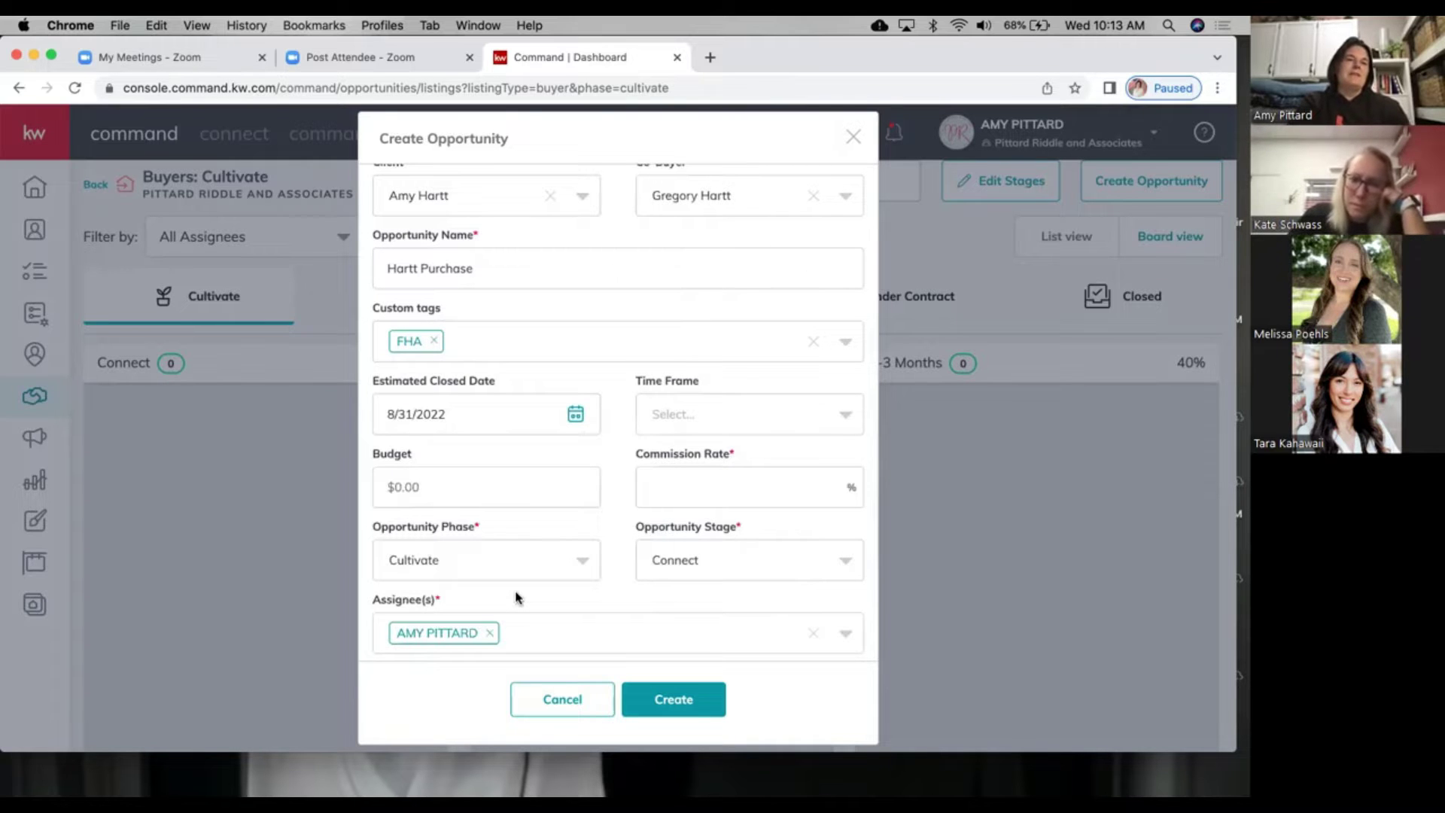
Step: Leave the time frame unset and enter a 2.5% commission rate
click(689, 412)
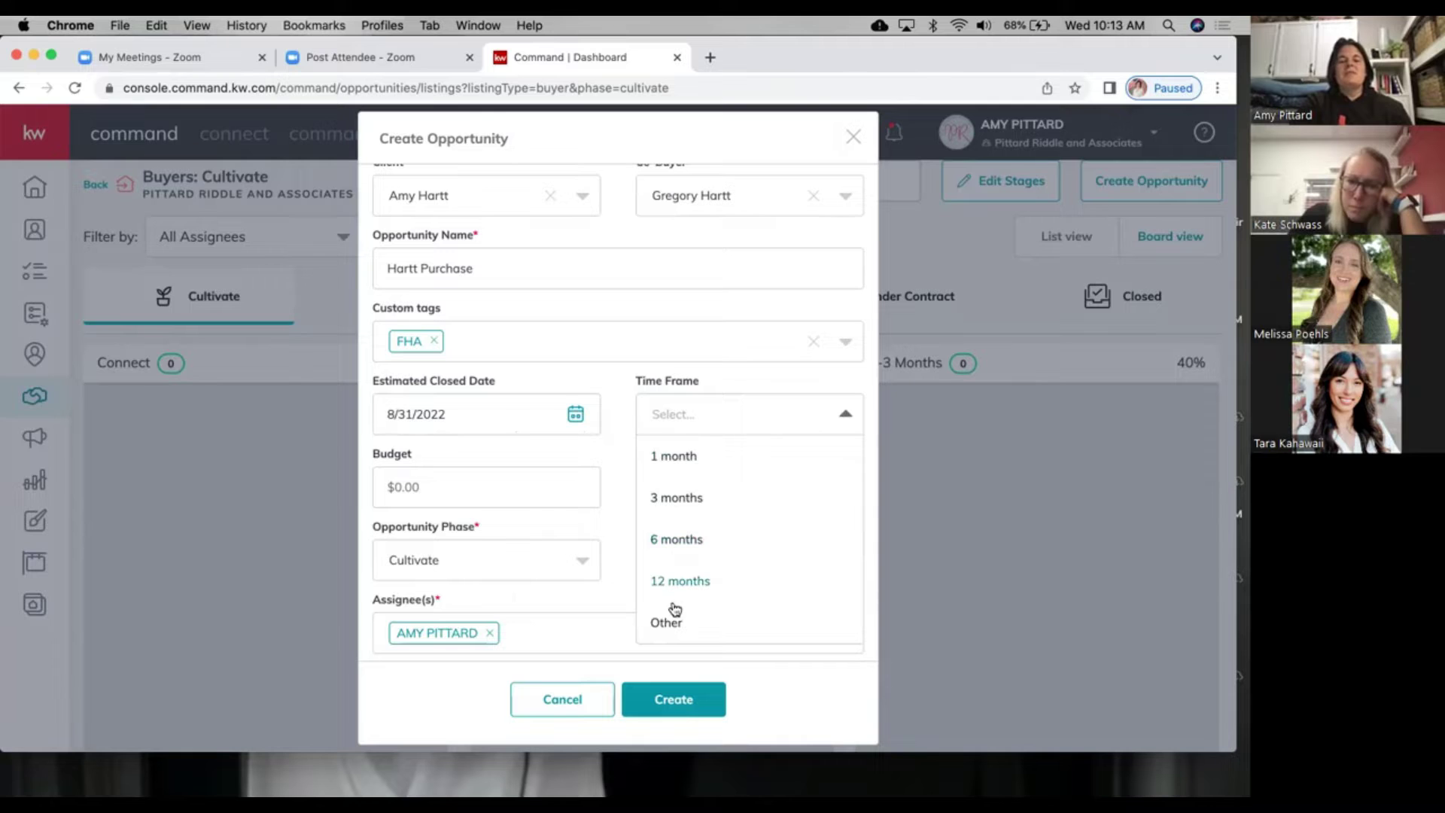
drag(366, 414, 452, 414)
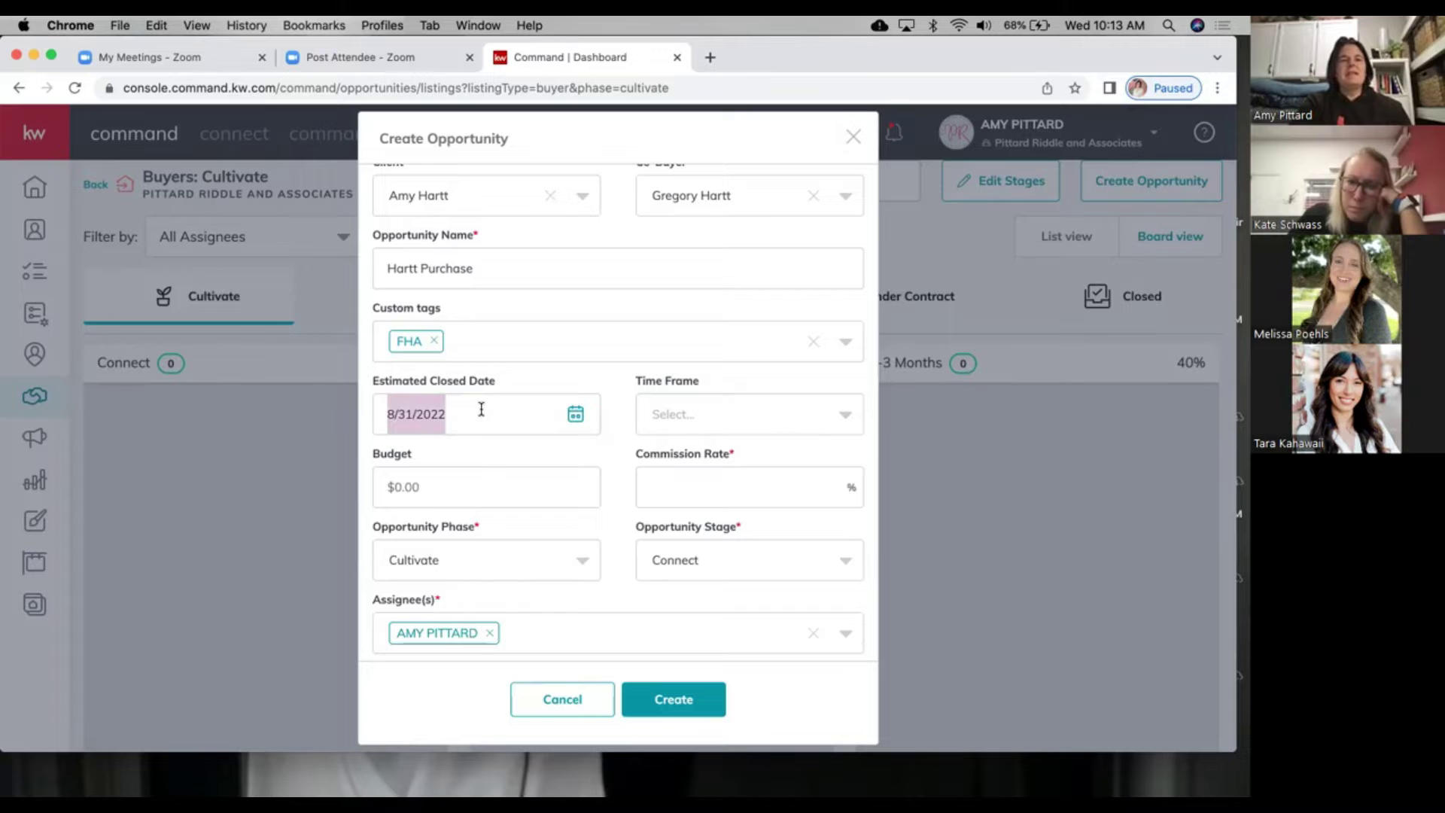
click(681, 425)
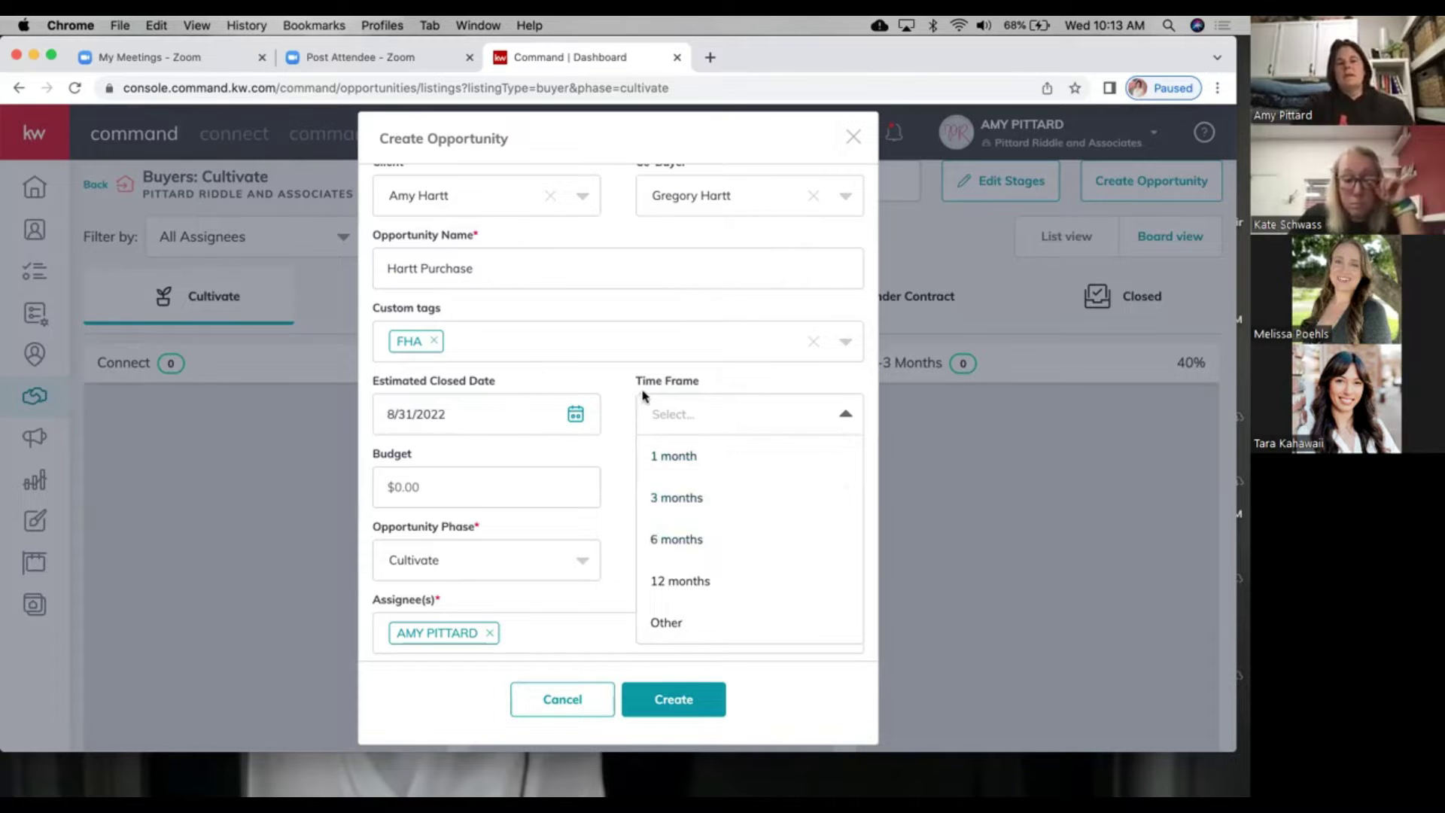
click(516, 449)
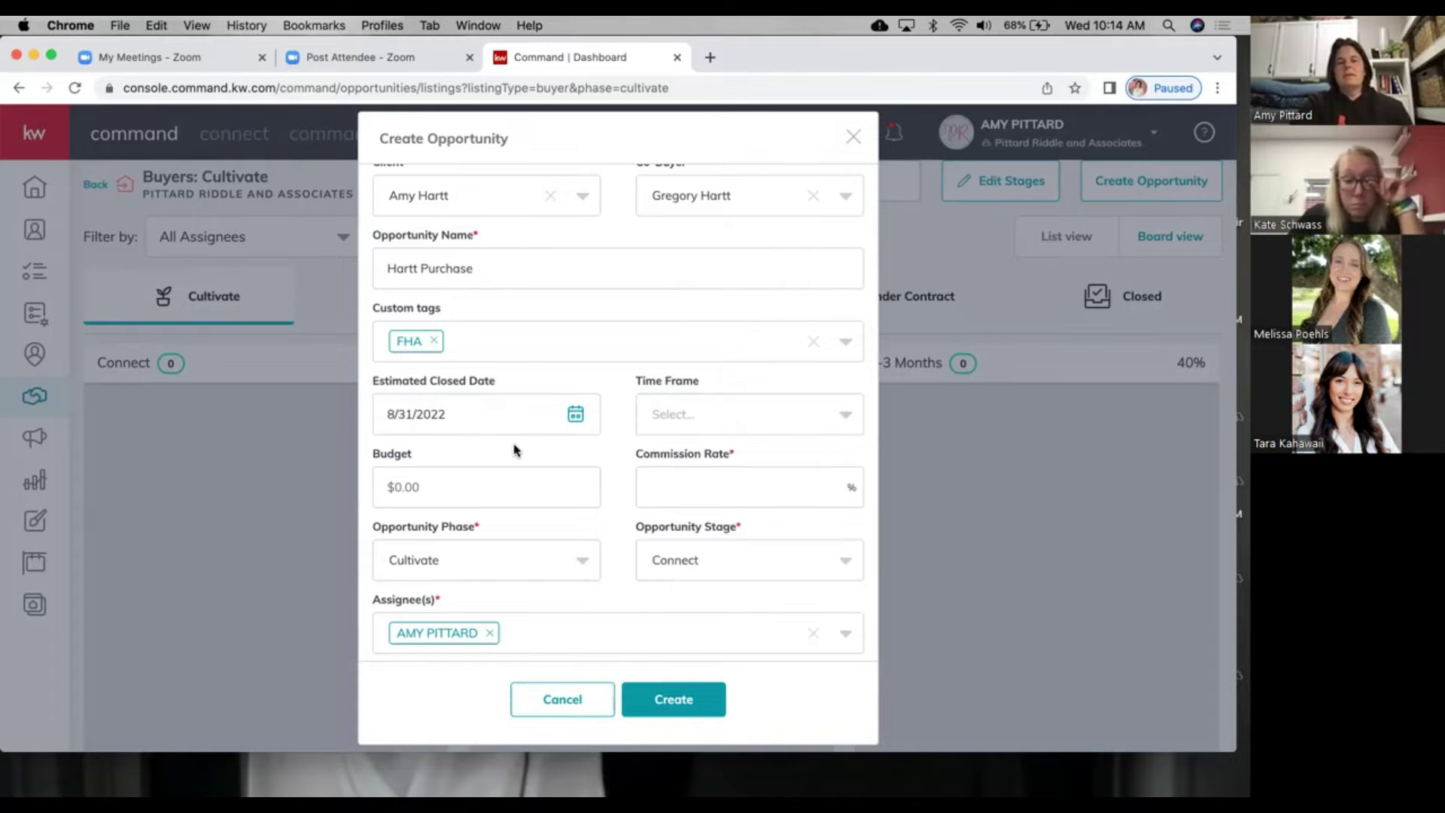
click(470, 486)
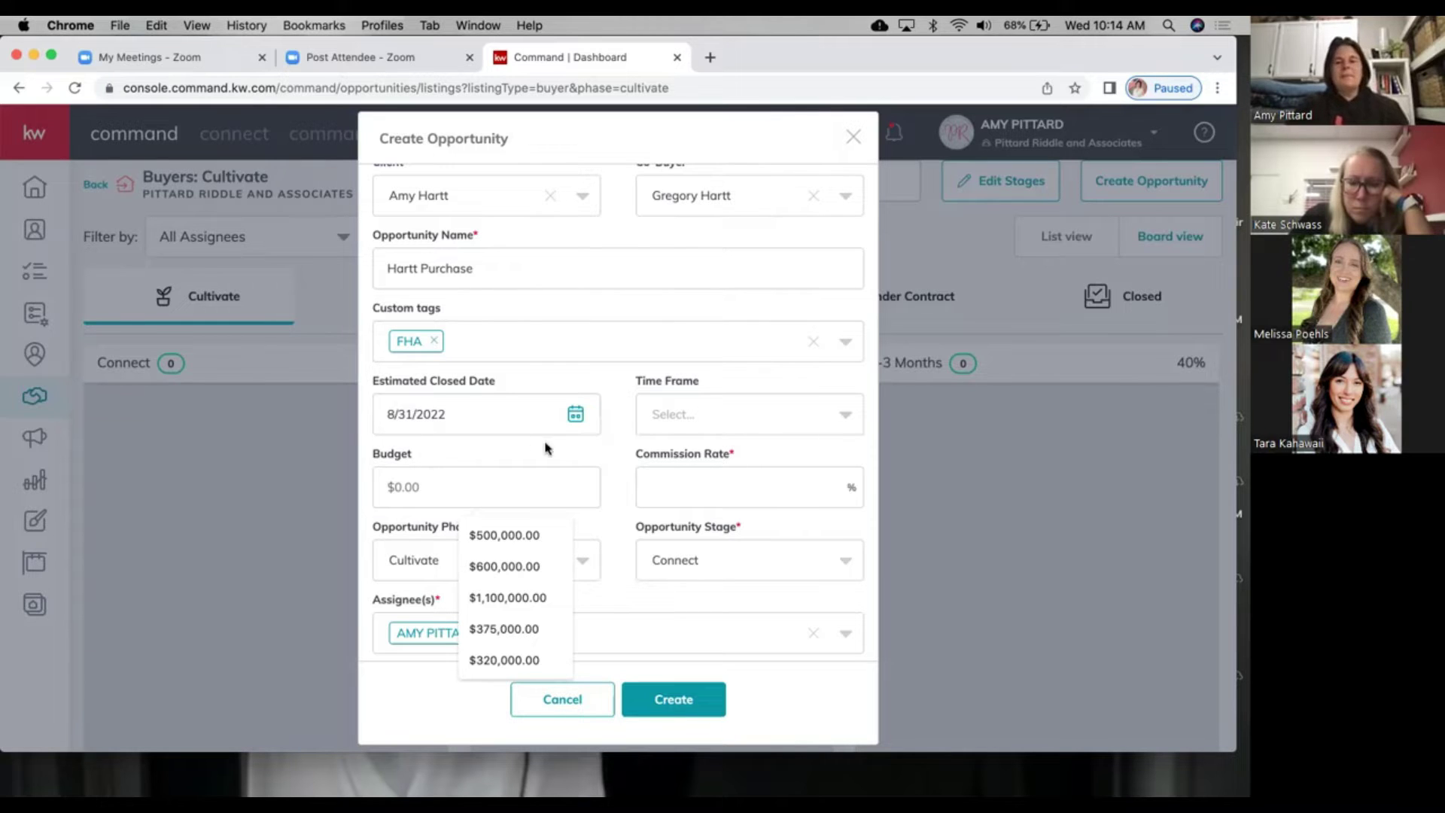
click(661, 484)
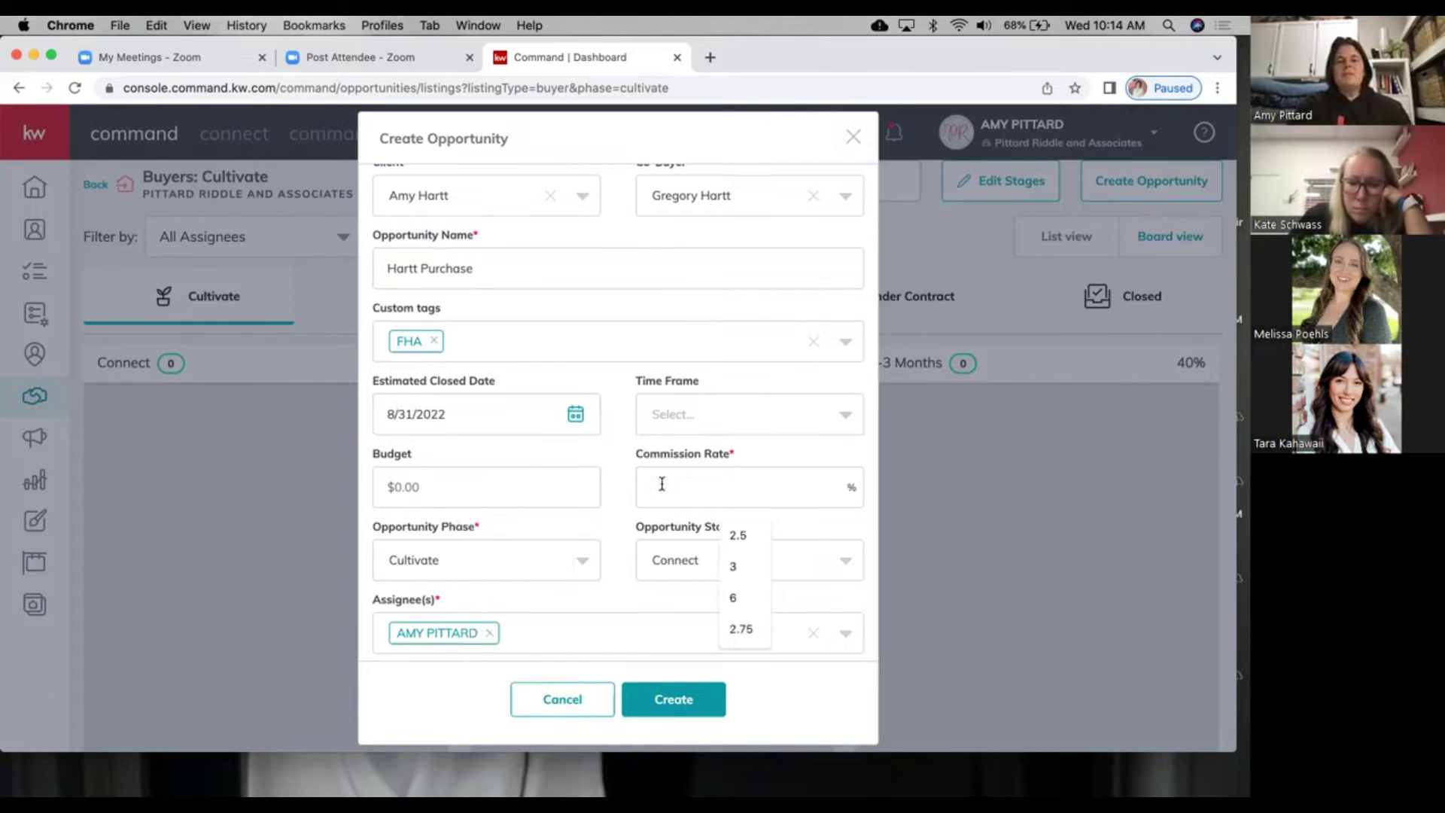
text(2.5)
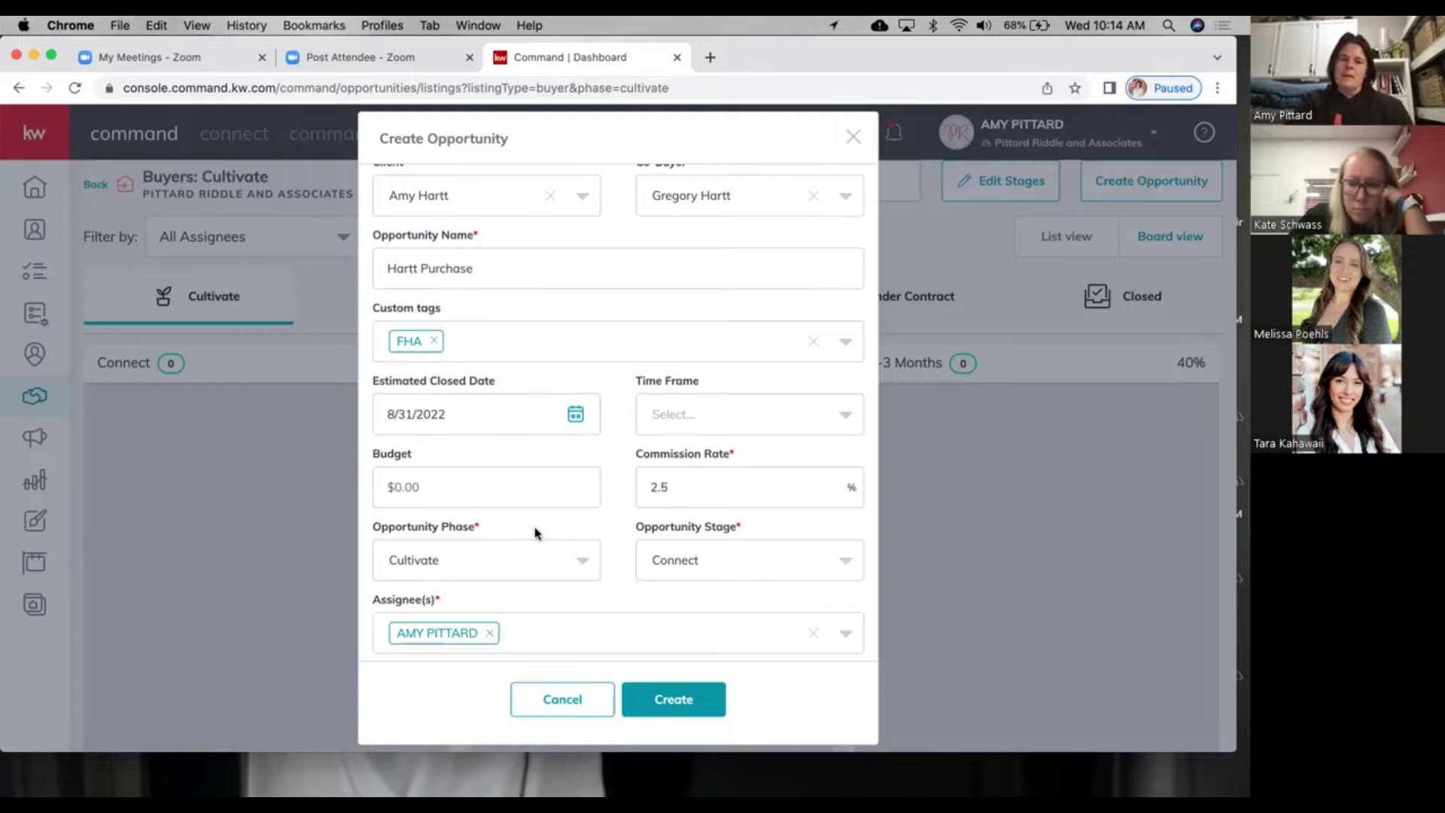
Step: Set the opportunity phase to Appointment and keep the stage as Scheduled
click(535, 558)
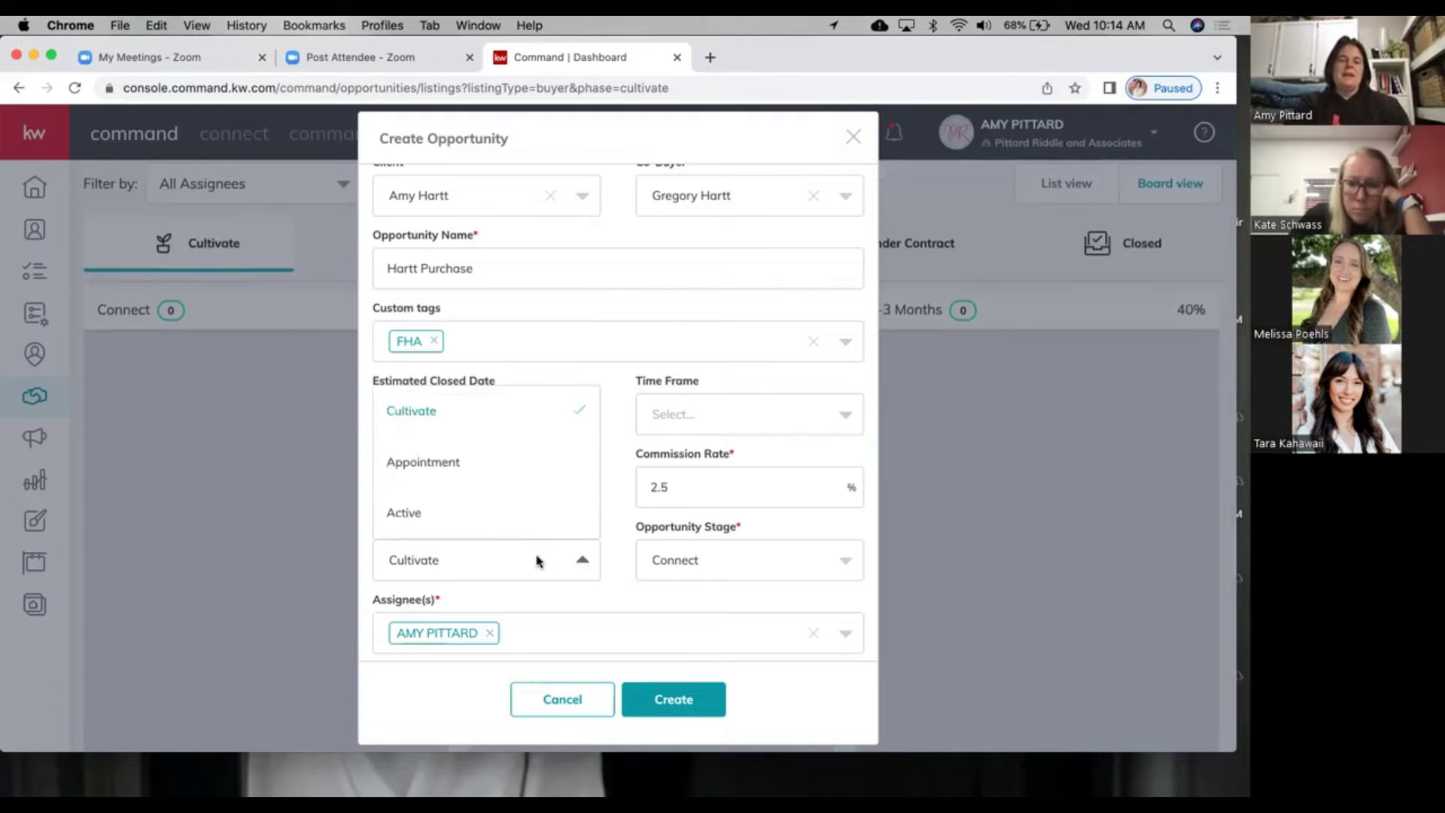
click(453, 464)
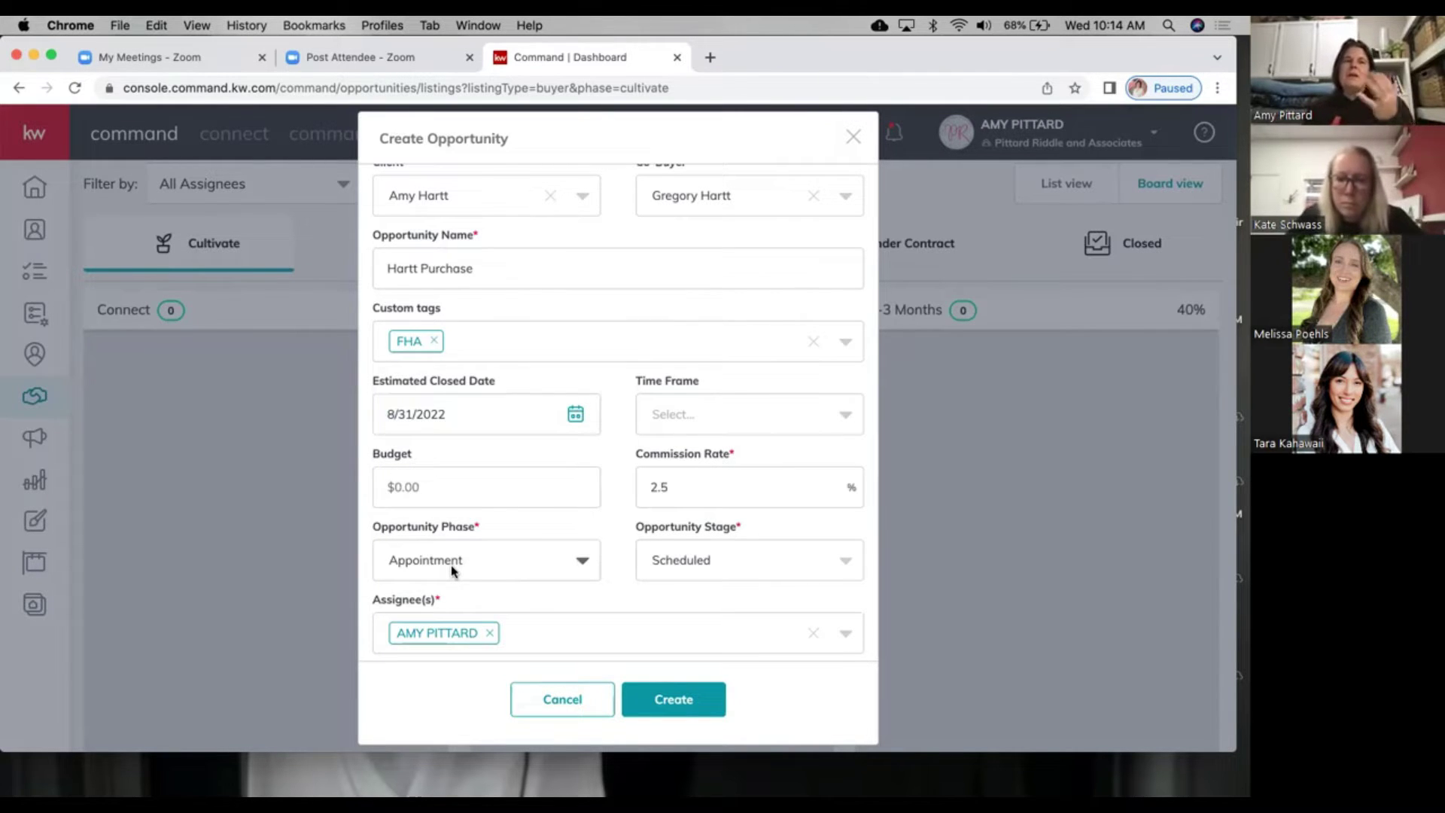
click(454, 570)
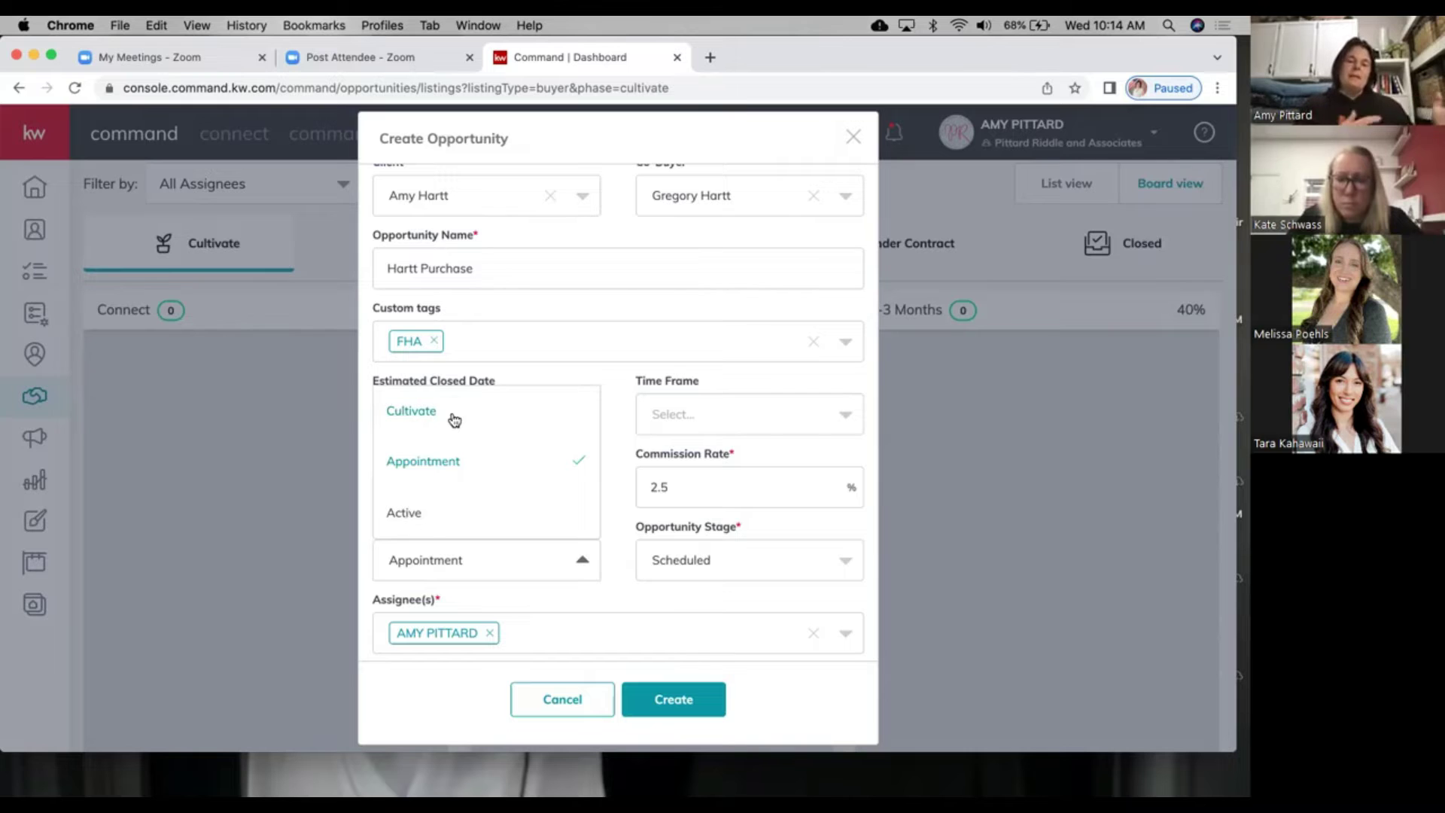
click(454, 461)
click(683, 565)
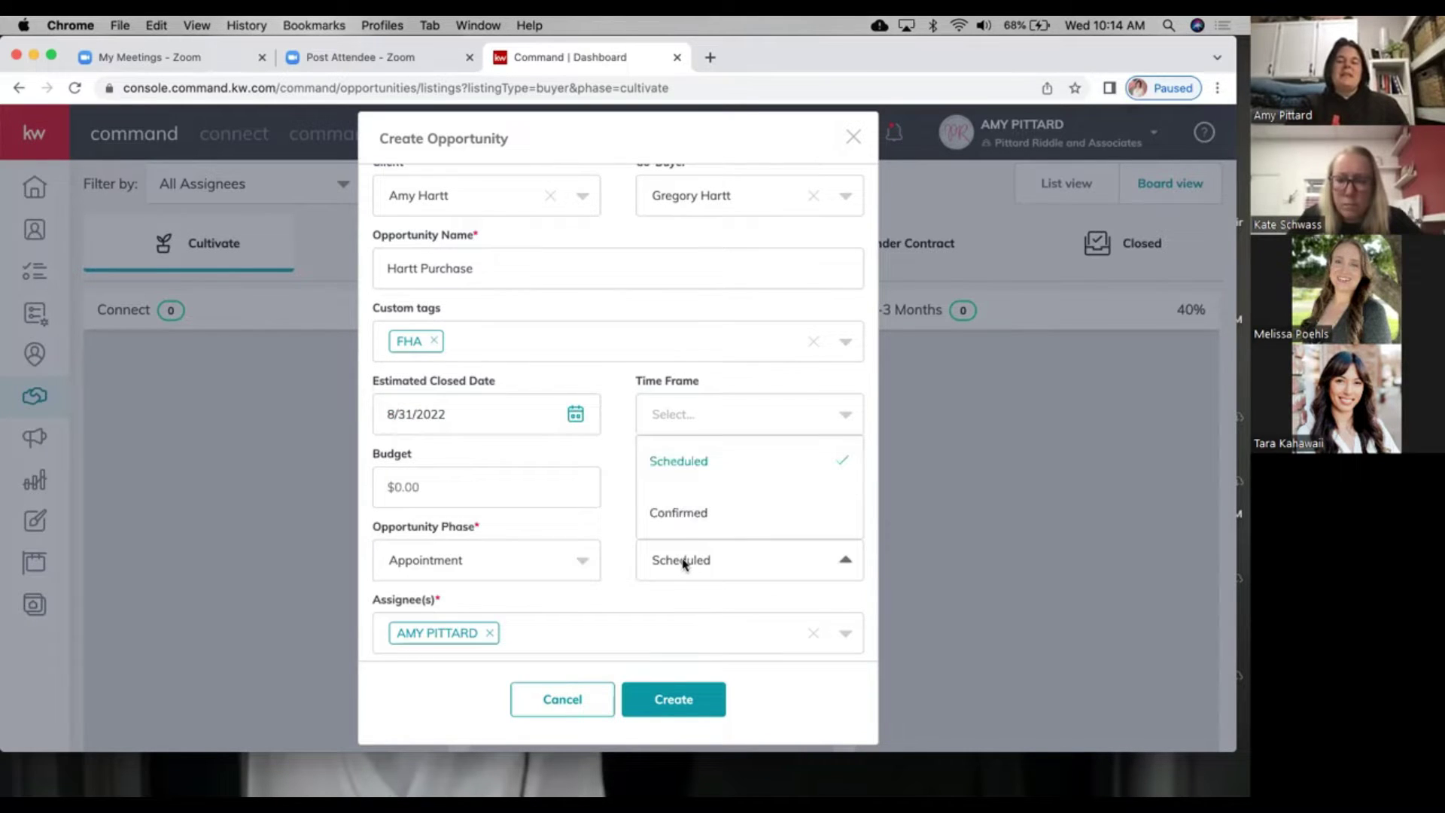
scroll(689, 491, up, 1)
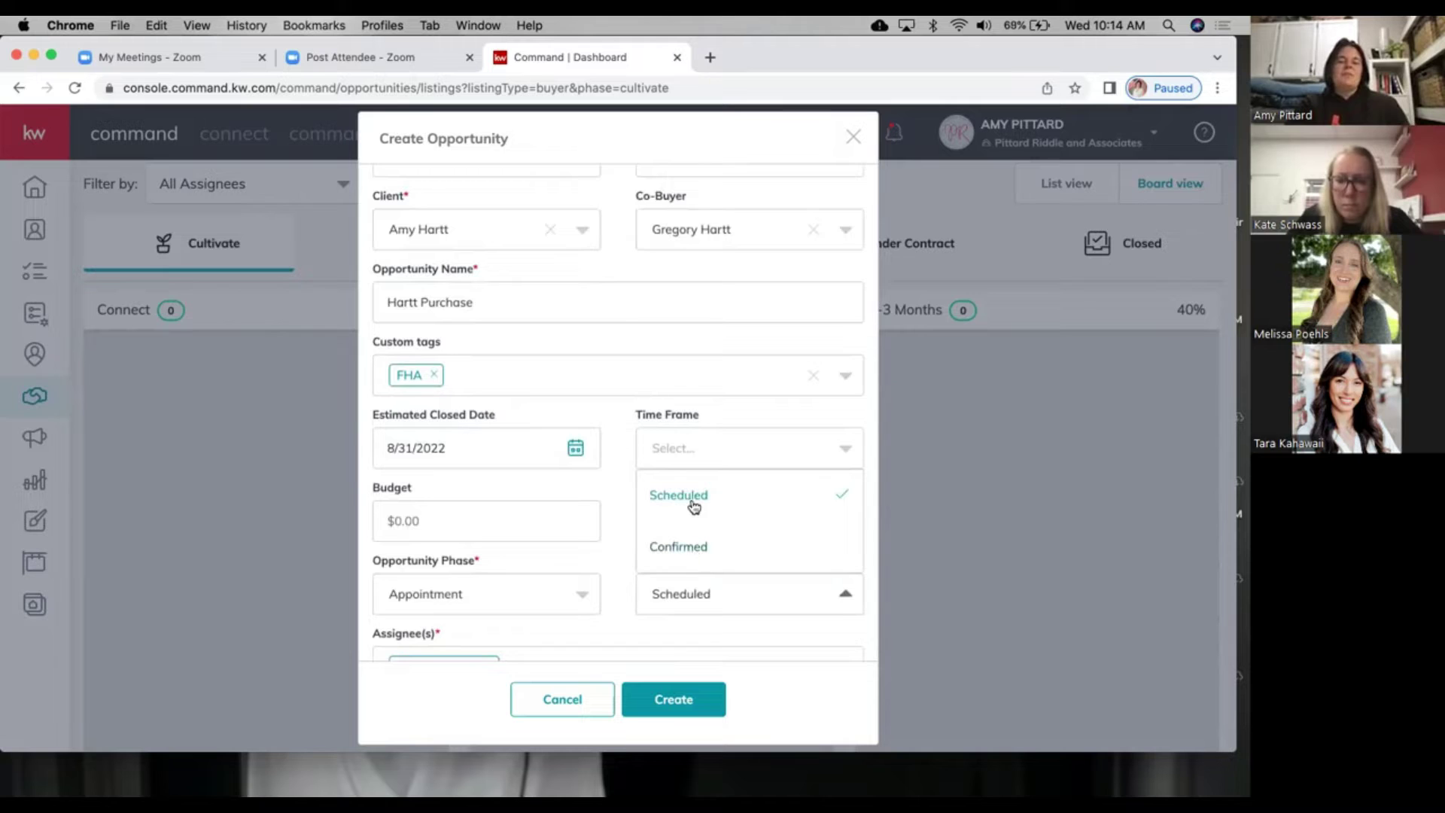
scroll(690, 507, down, 1)
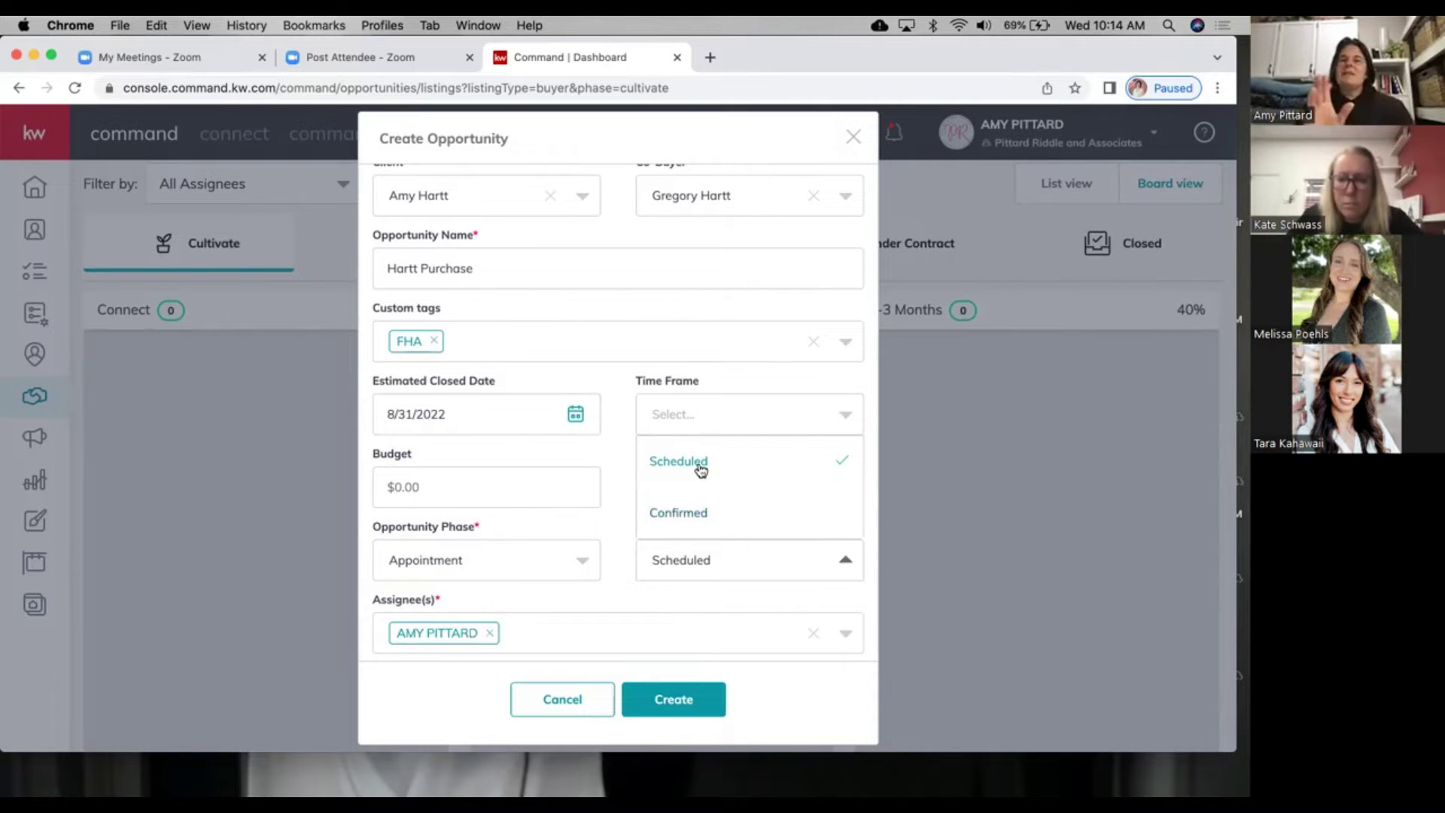
click(596, 553)
click(485, 542)
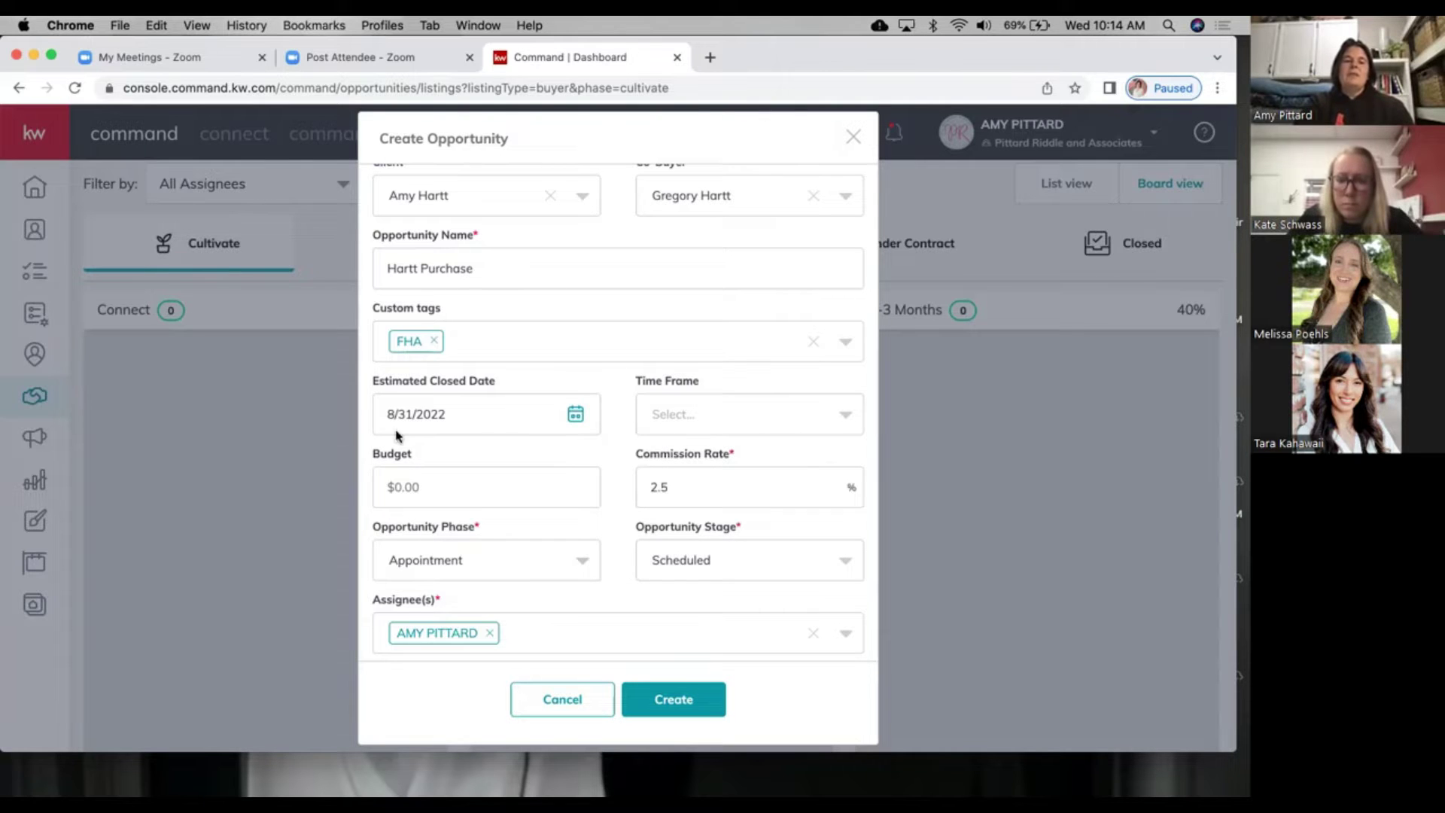
click(477, 567)
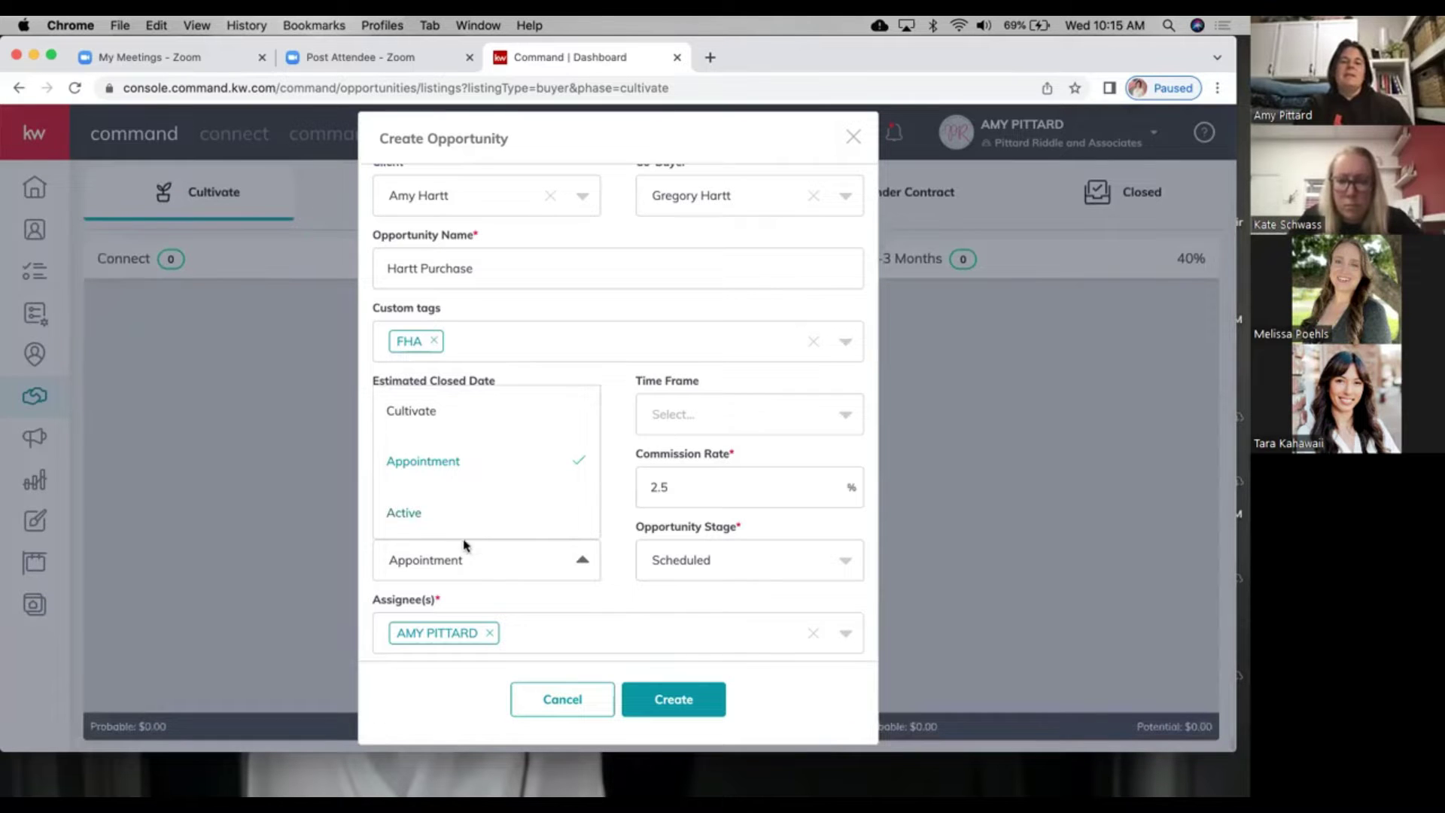
click(675, 558)
click(617, 526)
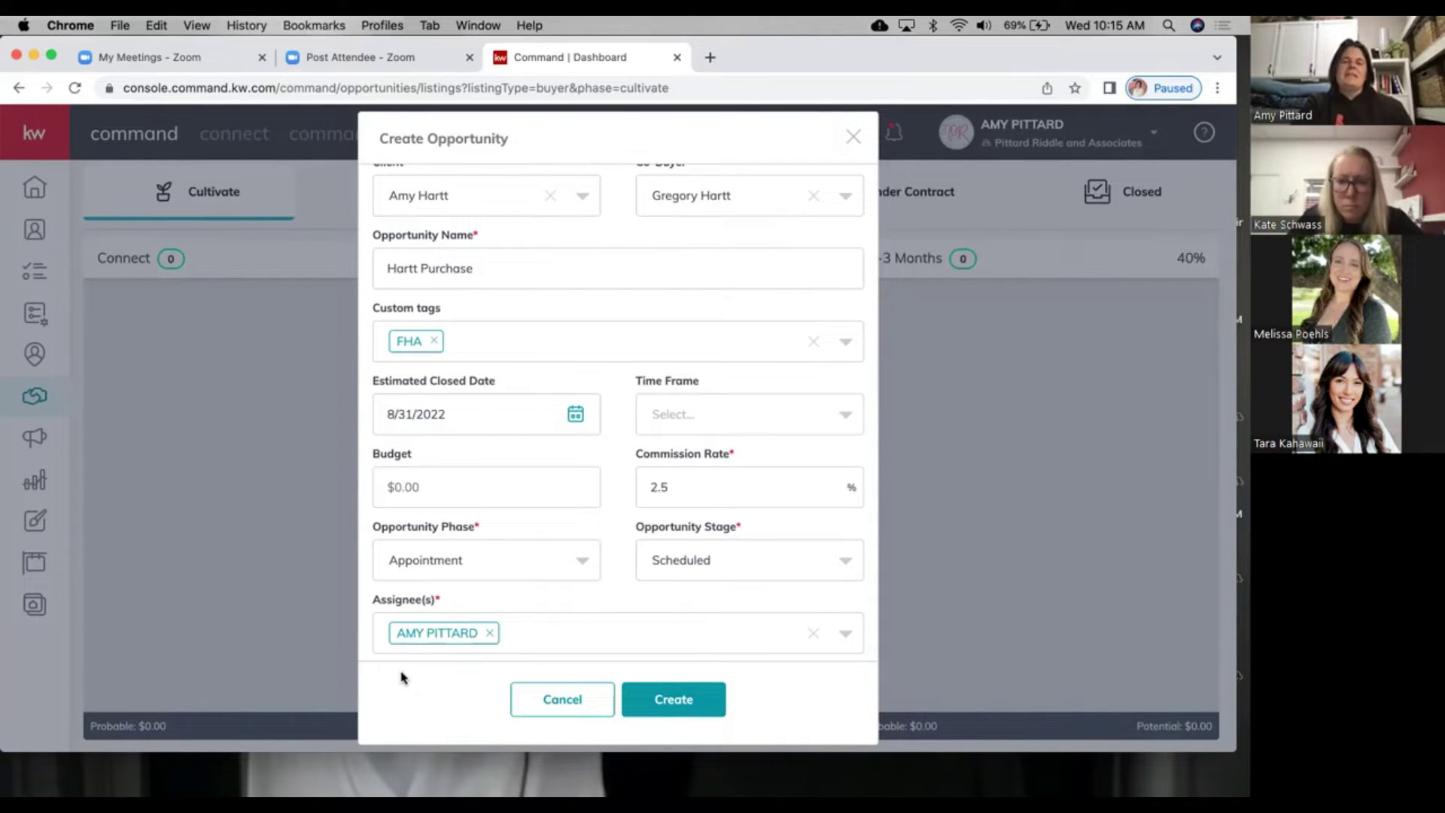
Step: Create the Hartt Purchase opportunity
scroll(584, 579, up, 2)
scroll(584, 586, down, 2)
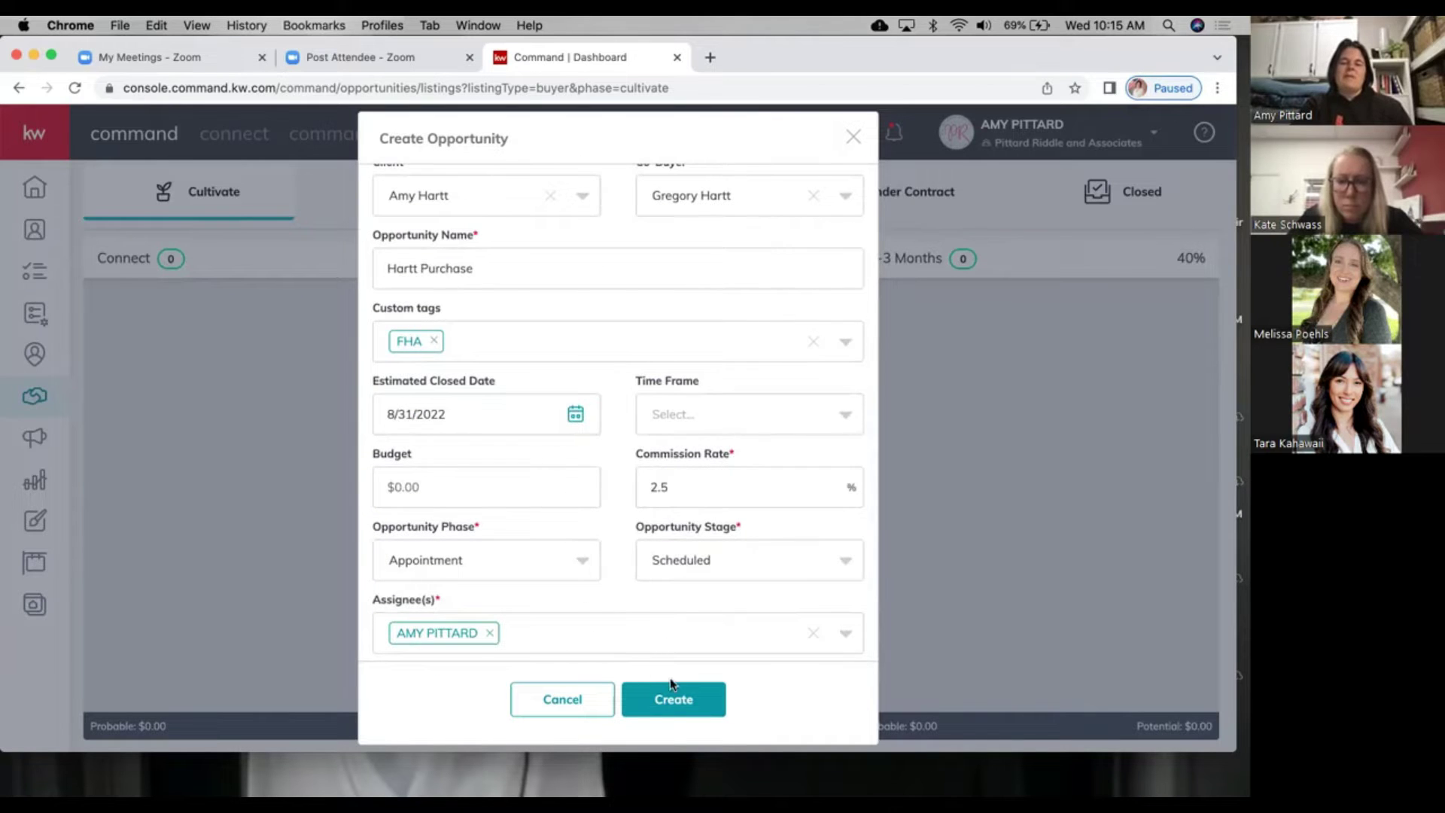
click(675, 700)
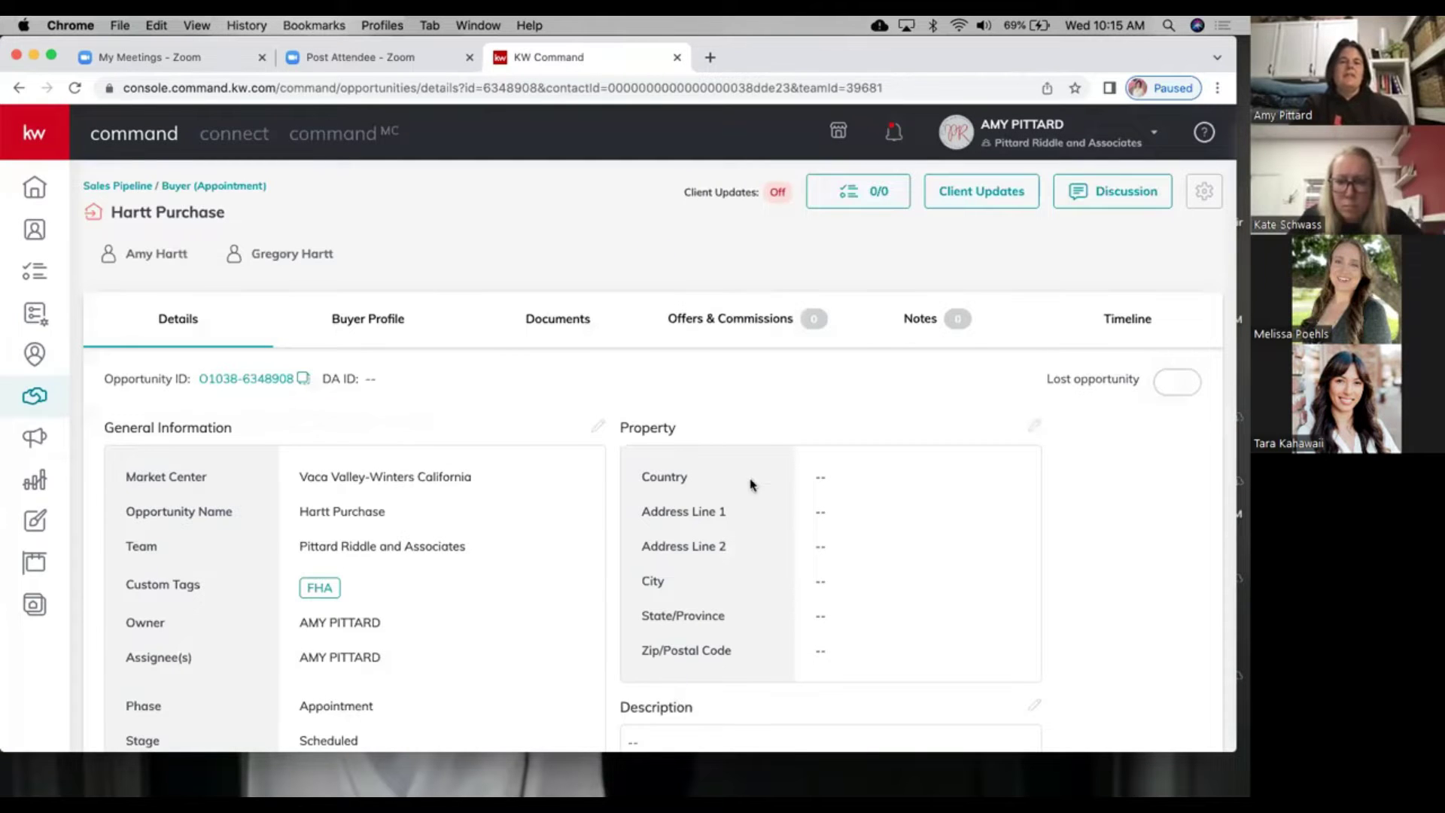
Step: Scroll through the Hartt Purchase Details tab to review its fields, returning to the top
scroll(767, 445, down, 4)
scroll(766, 446, down, 4)
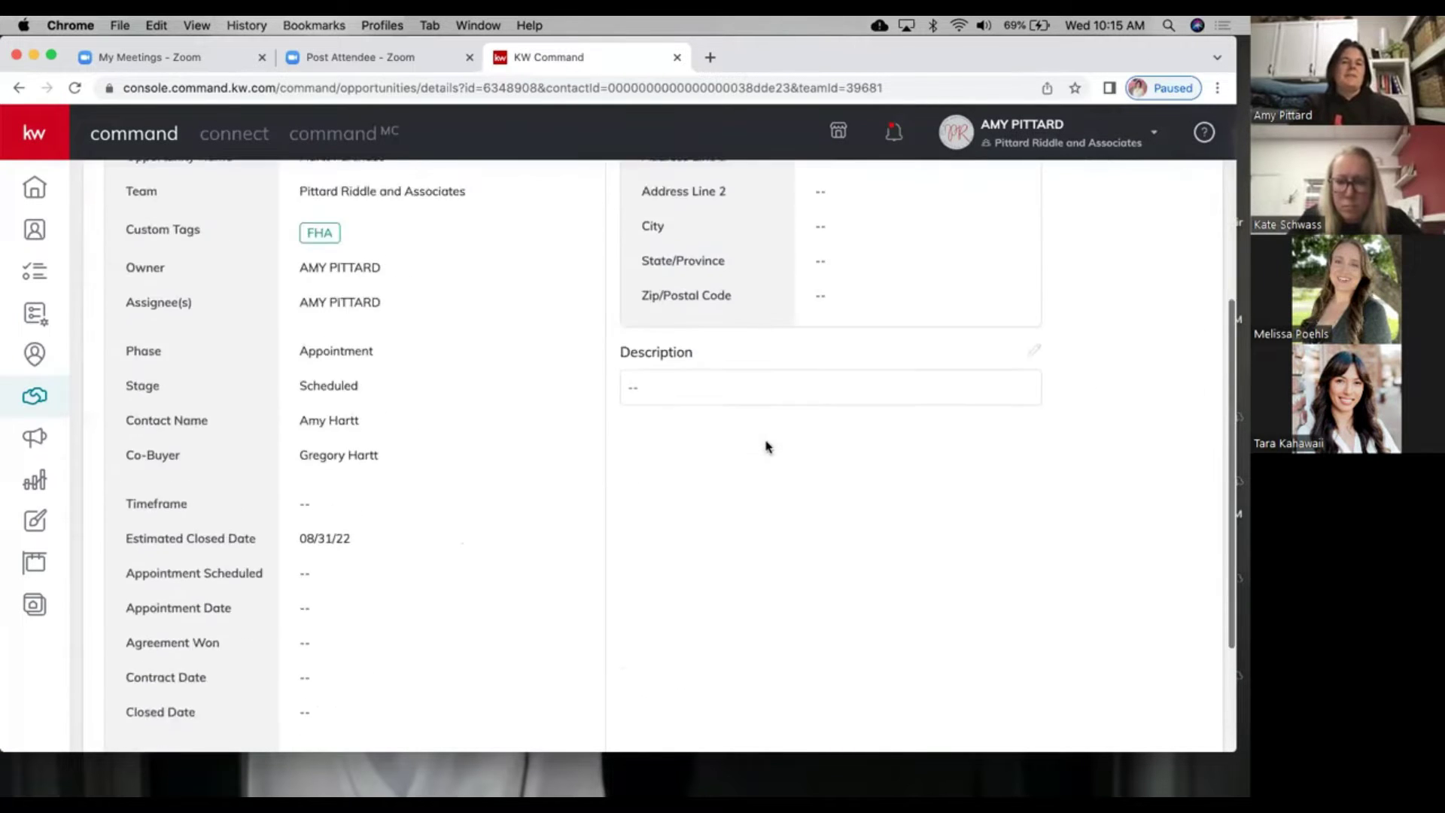
scroll(766, 445, up, 7)
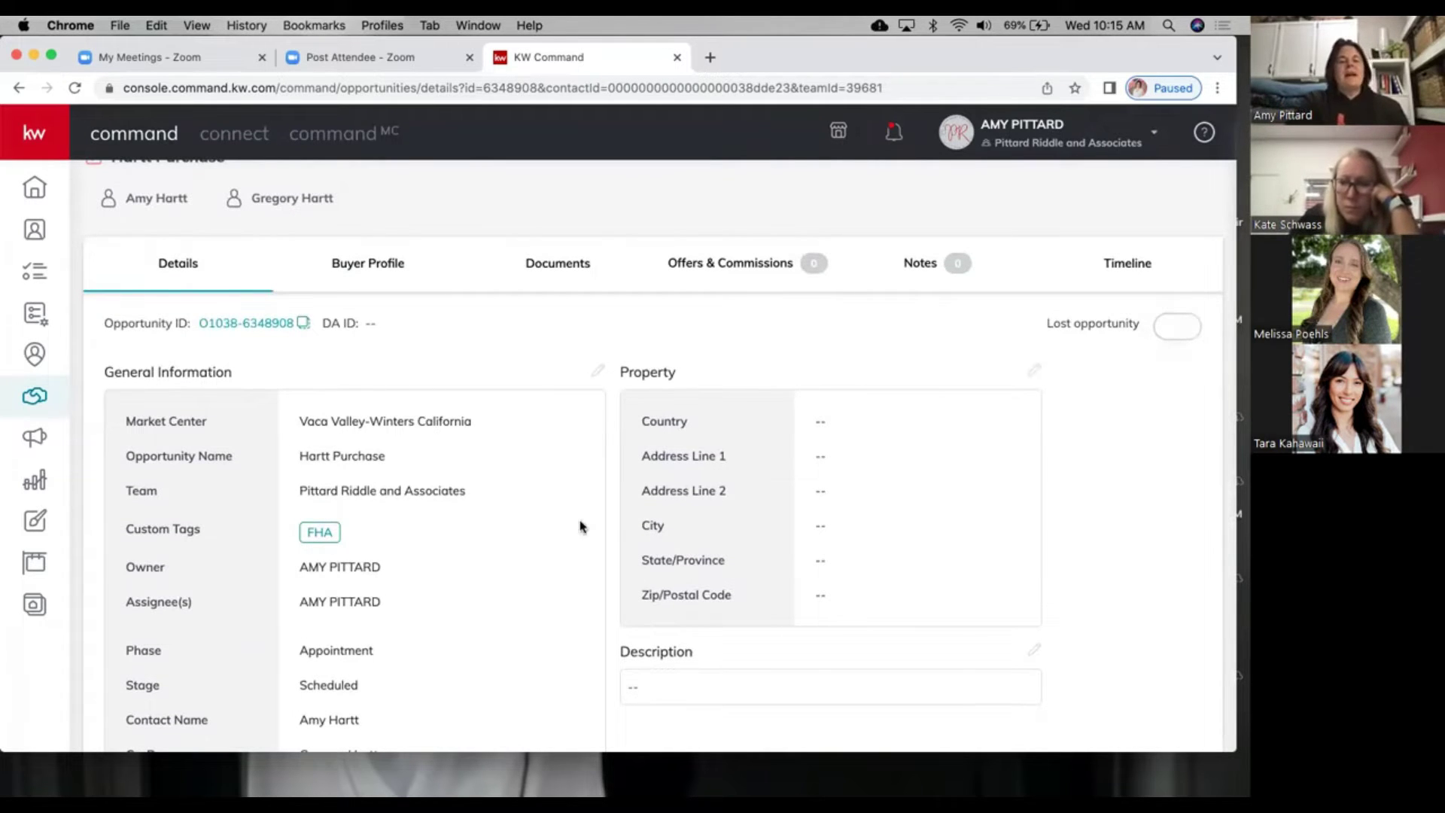
scroll(581, 523, down, 4)
scroll(581, 523, up, 5)
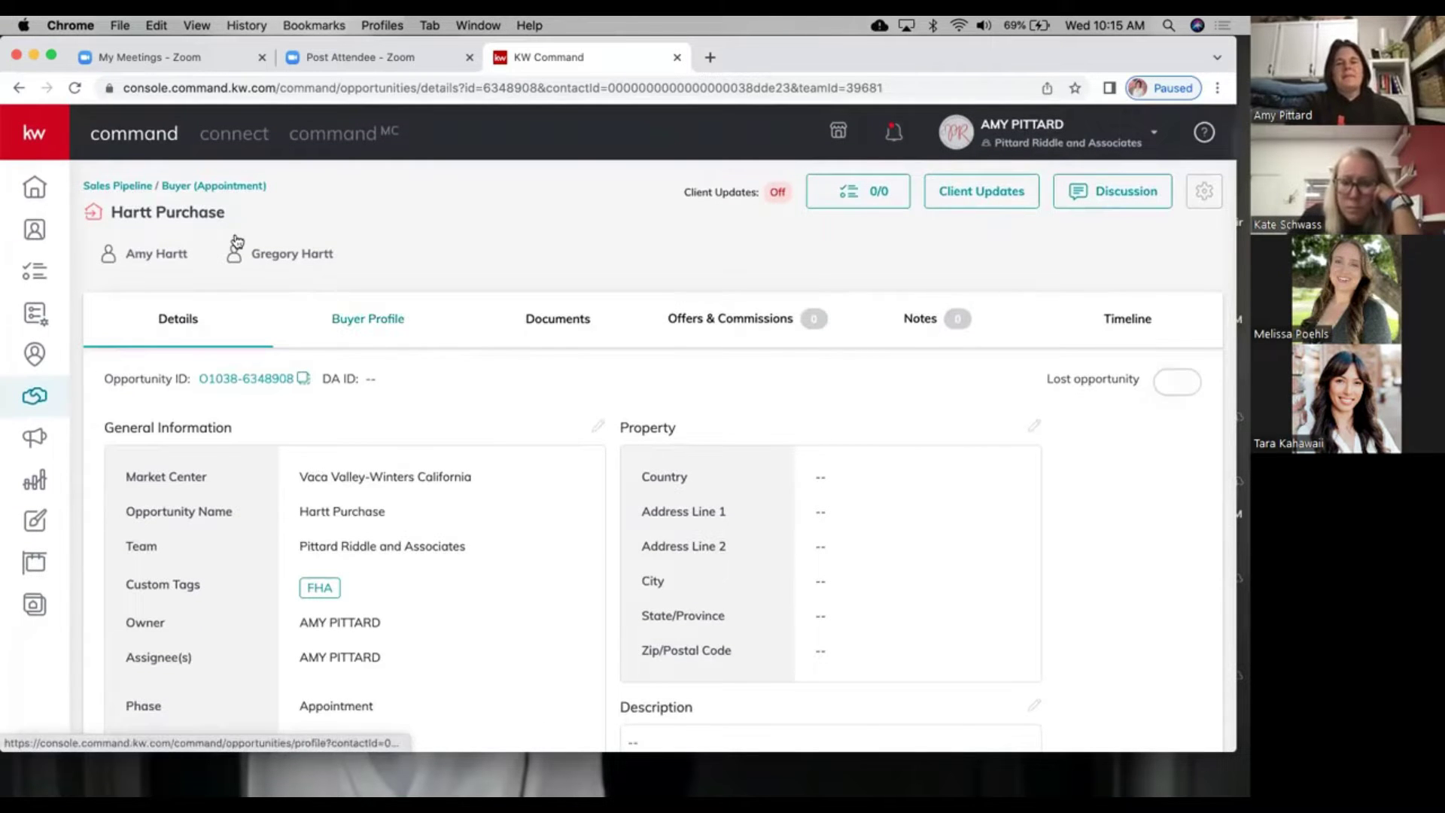
Step: Open the Buyers Appointment board and drag the other Scheduled buyer card into Confirmed
click(194, 186)
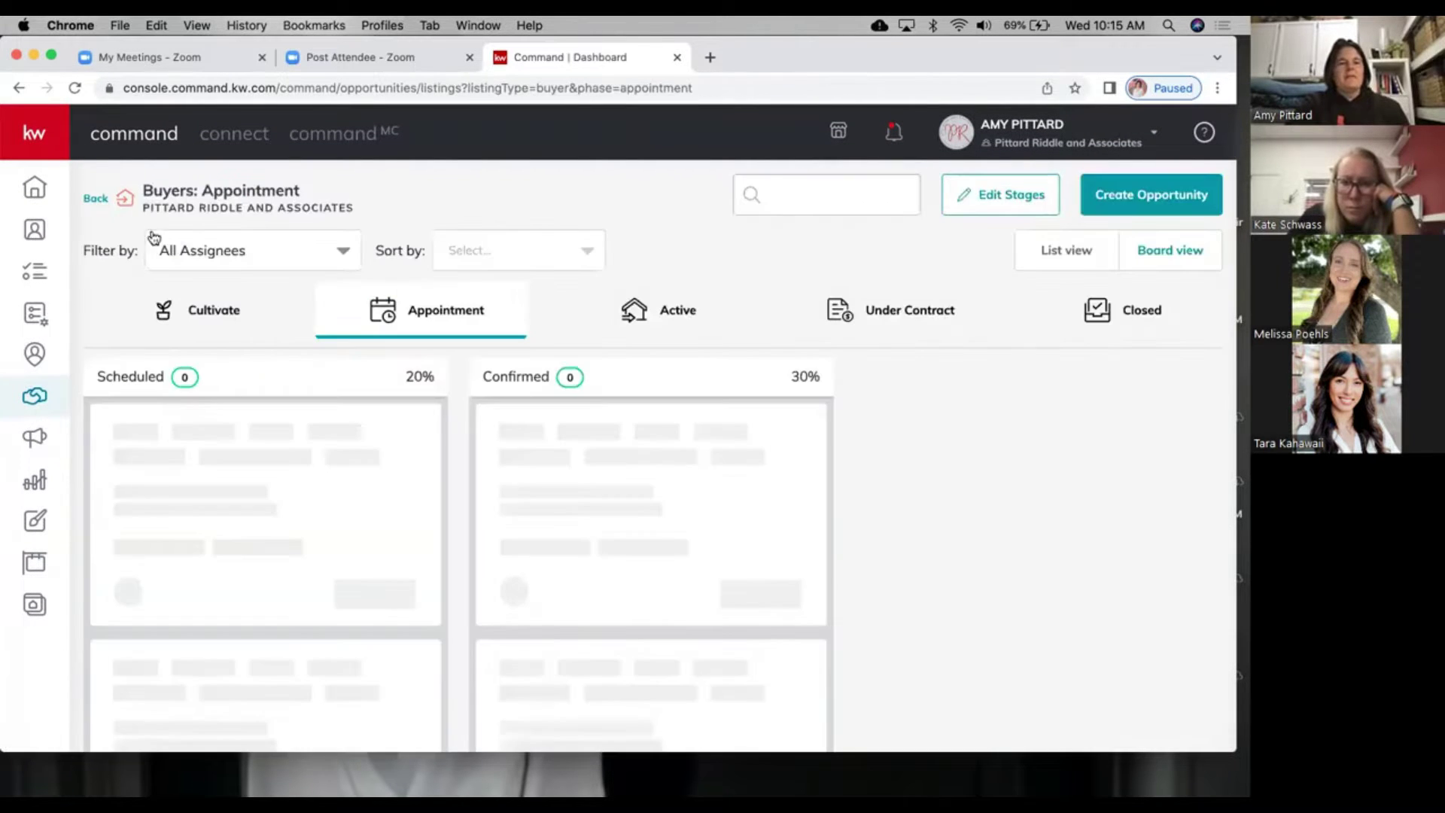
click(97, 205)
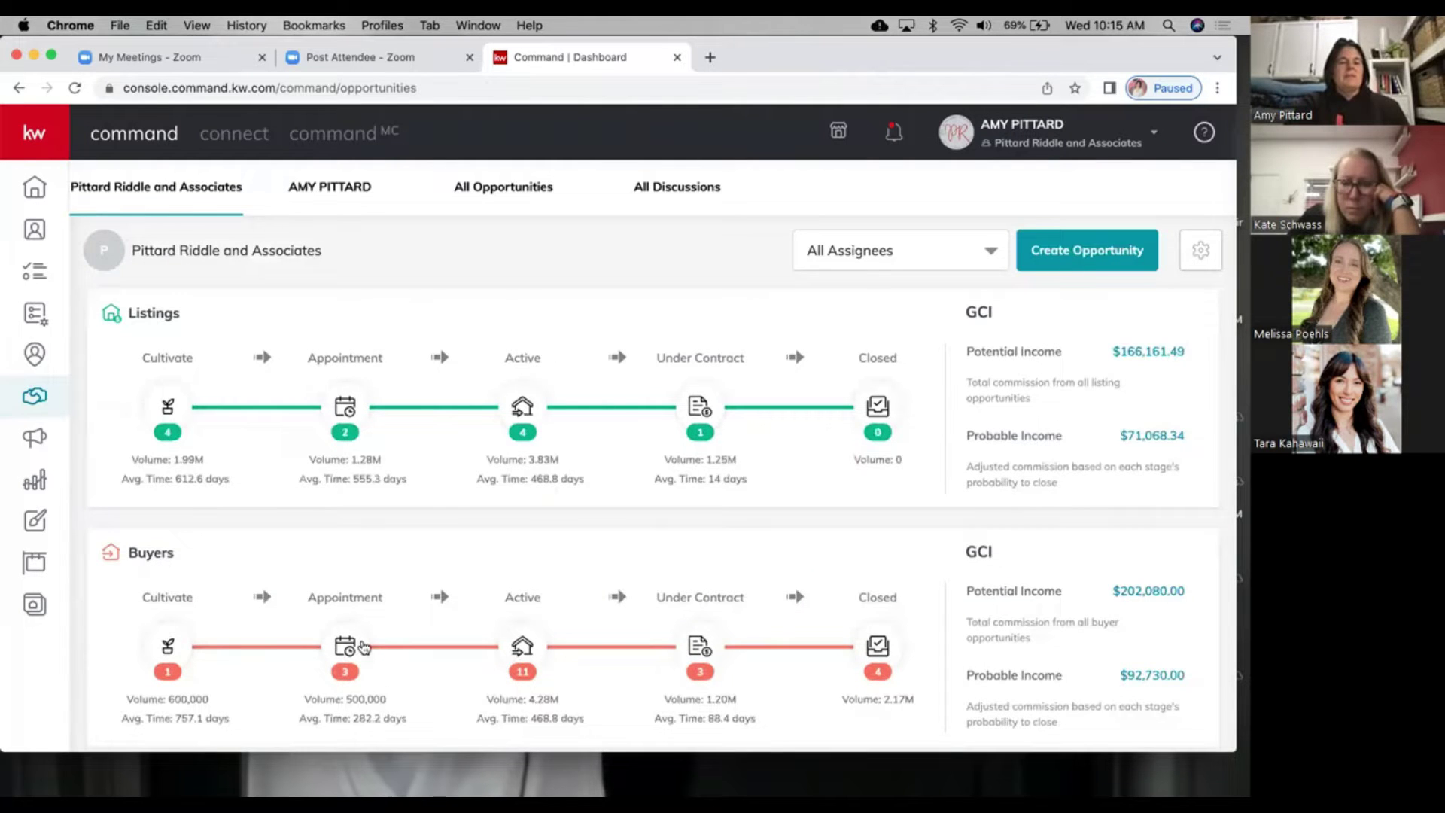
scroll(364, 648, down, 5)
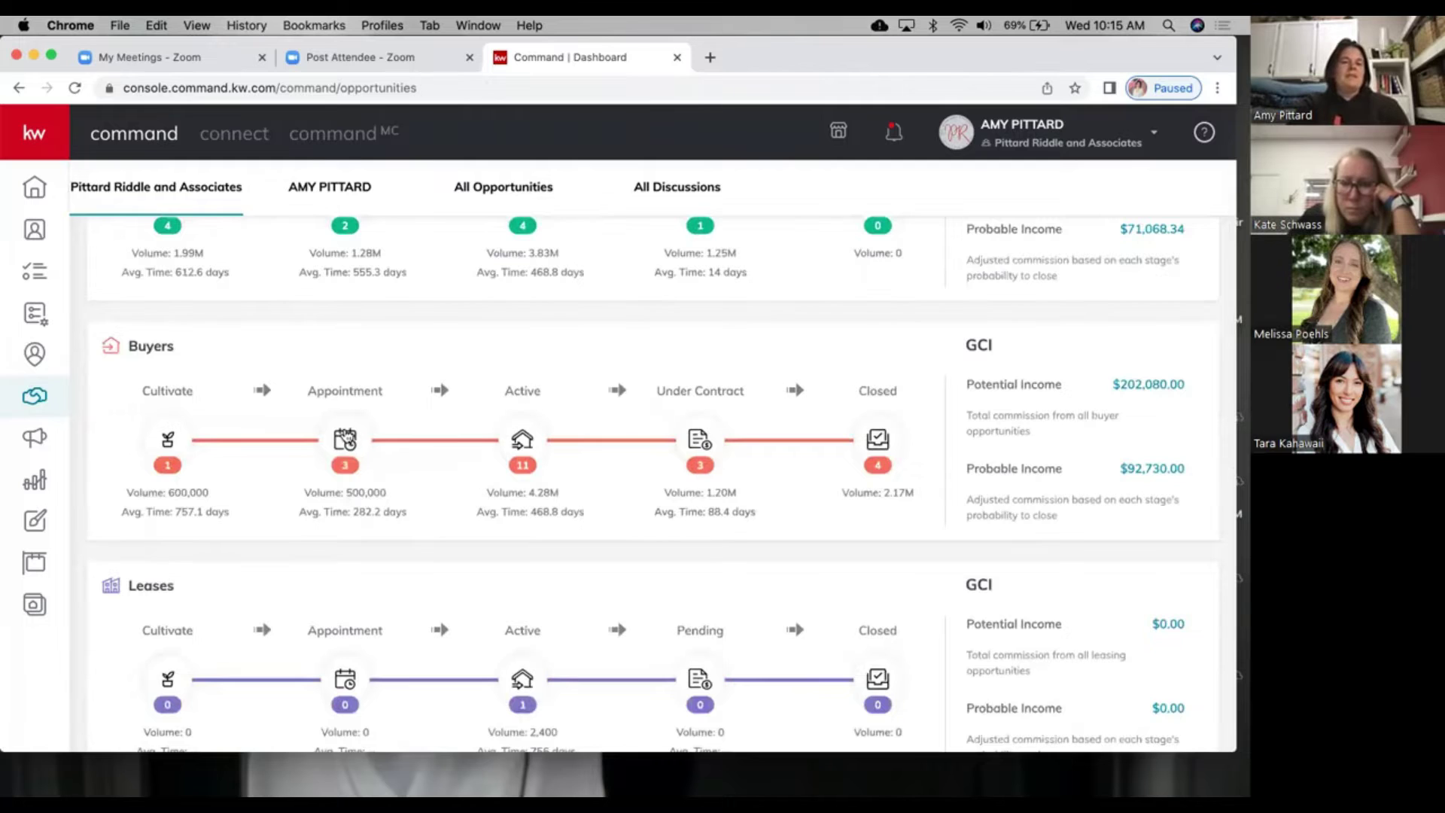
click(345, 439)
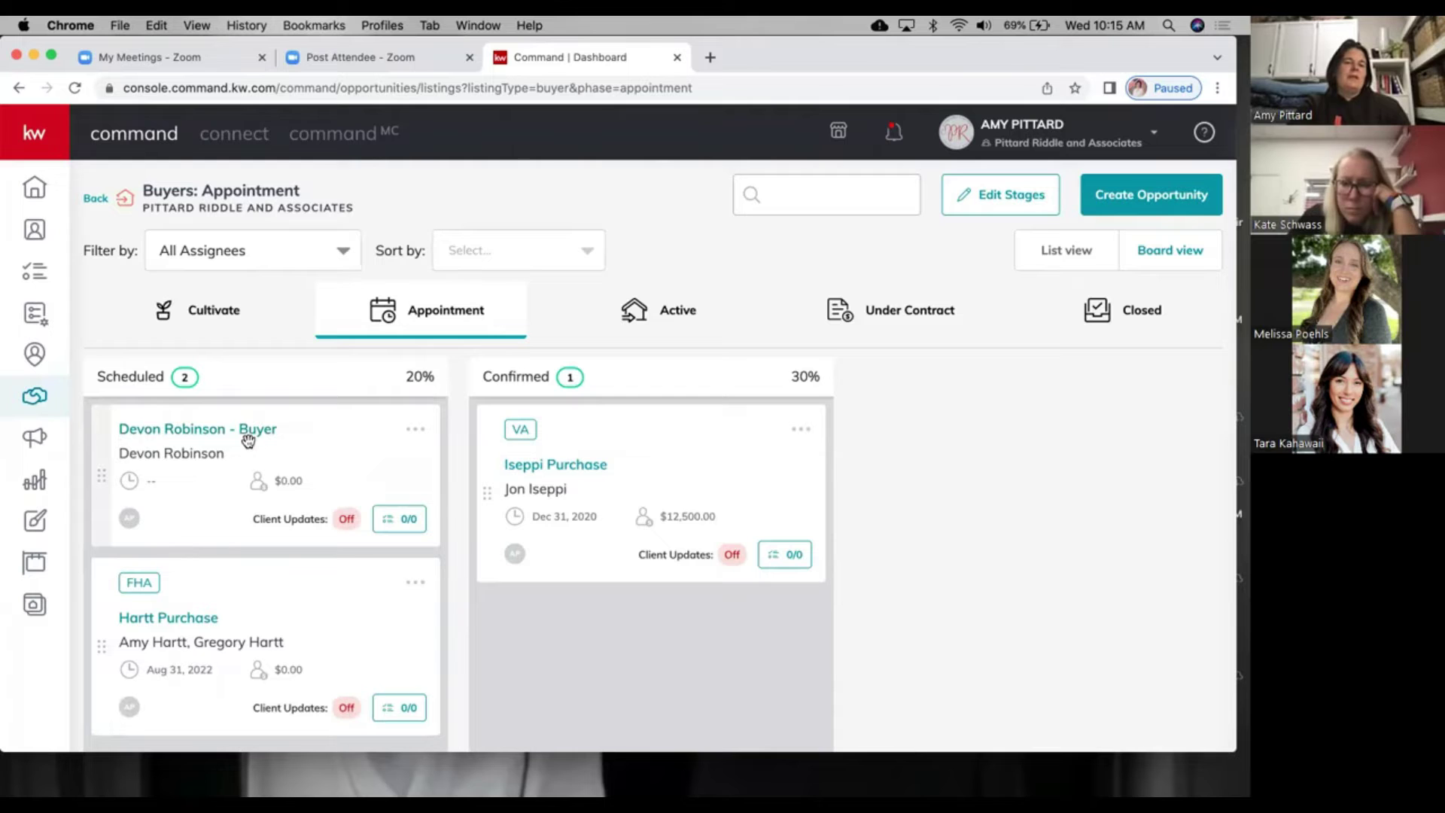
drag(248, 441, 592, 431)
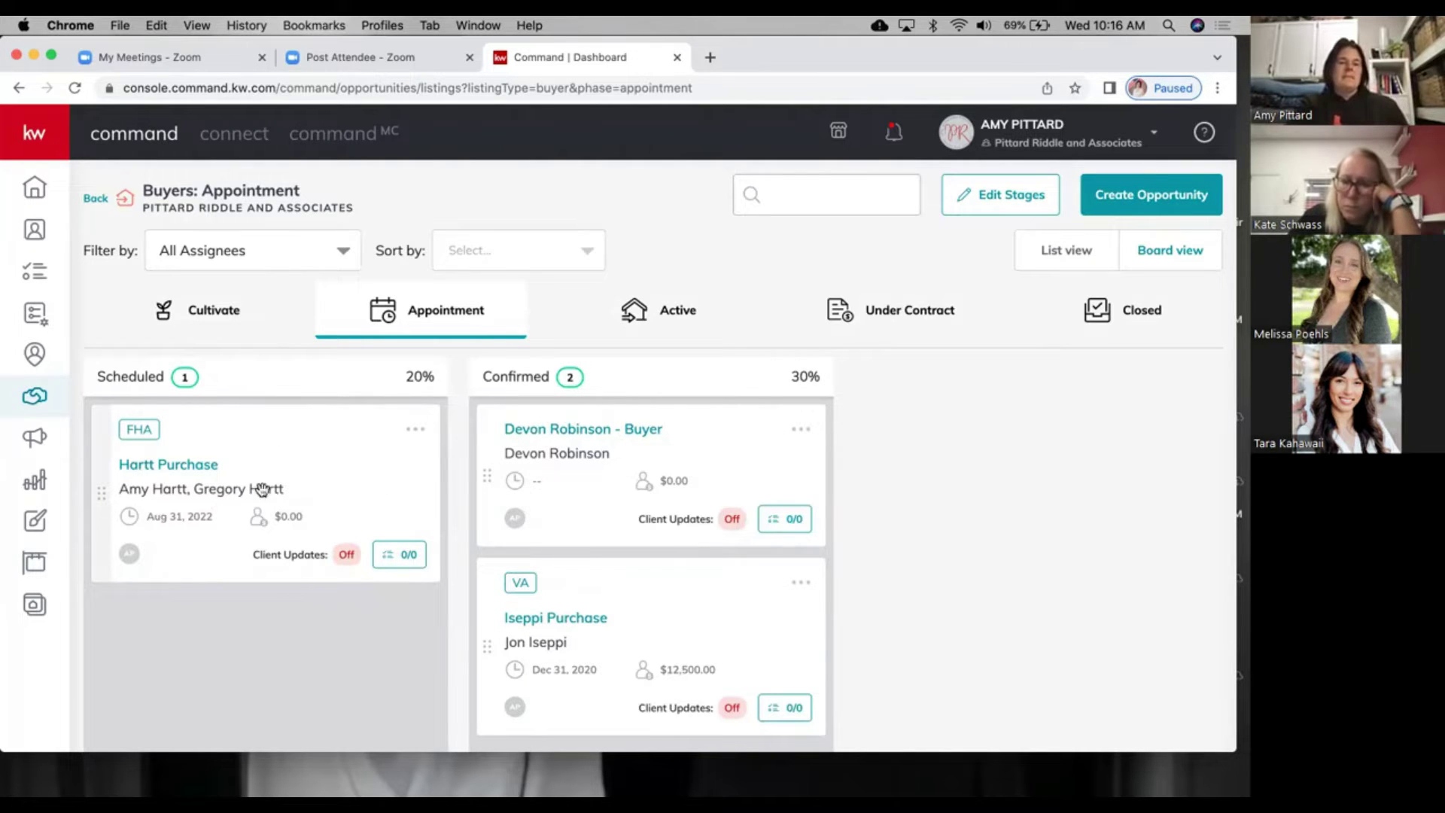
Step: Open the Hartt Purchase details and edit its general information
click(156, 466)
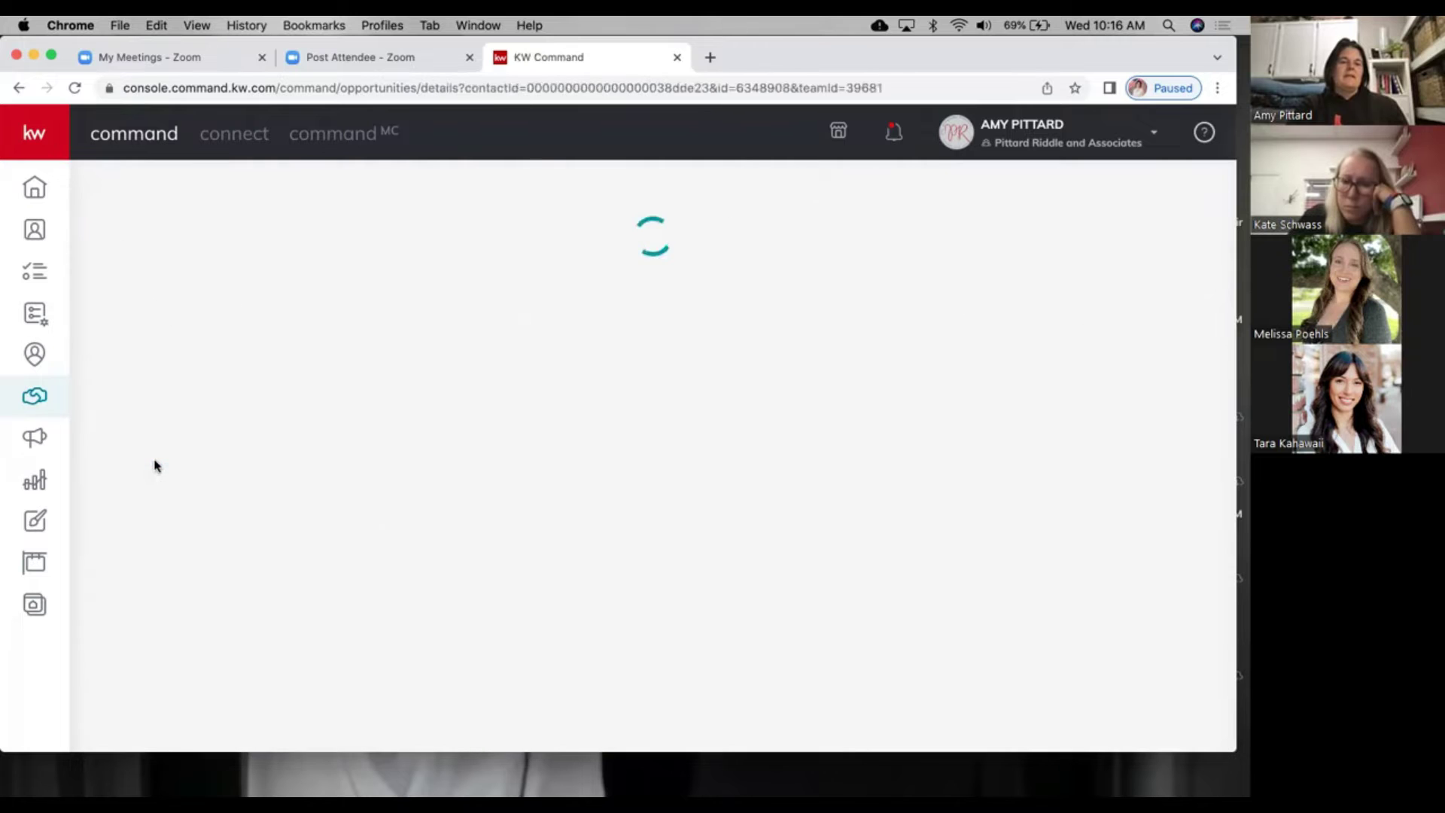
scroll(368, 430, down, 3)
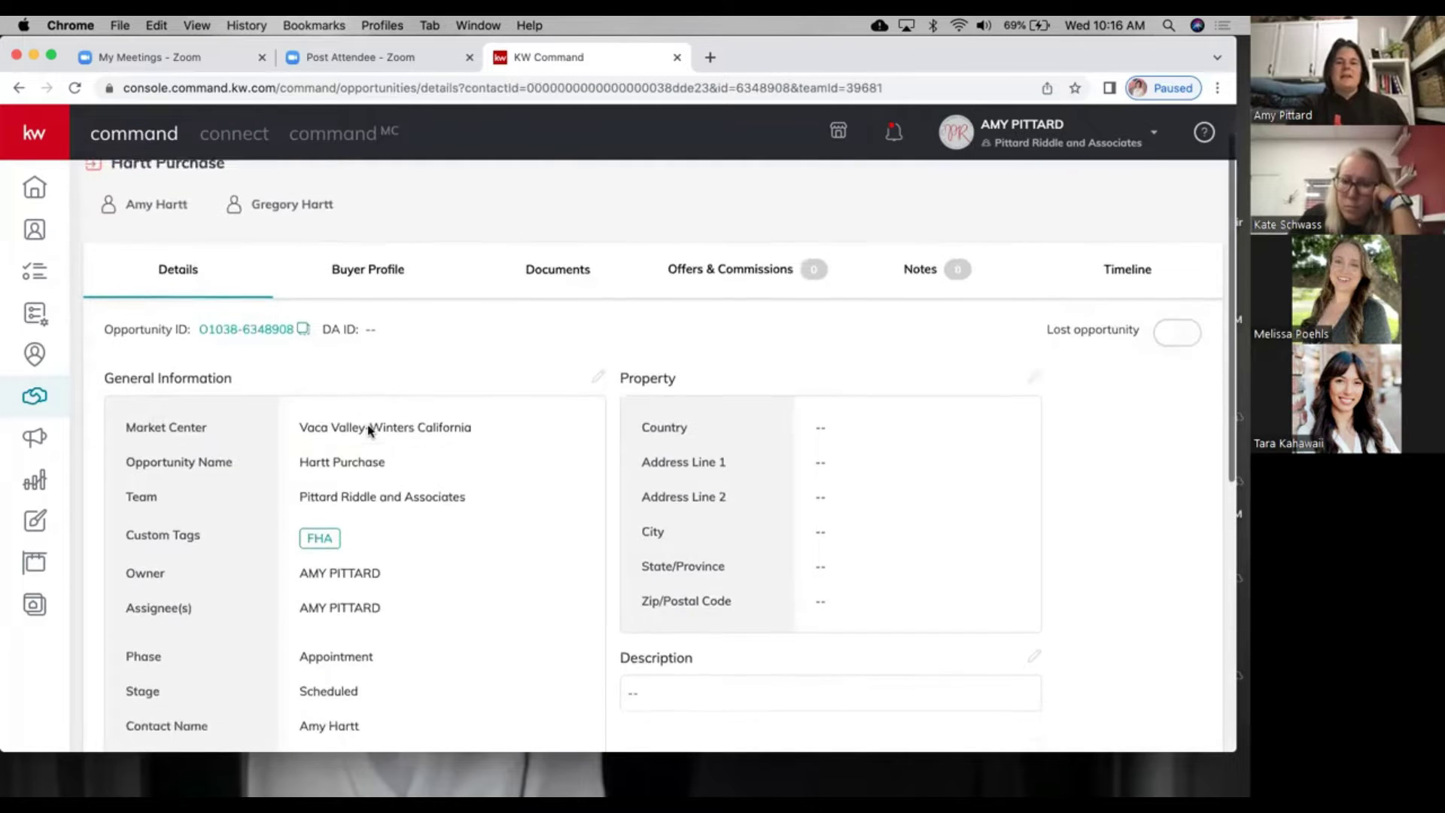
scroll(368, 431, down, 8)
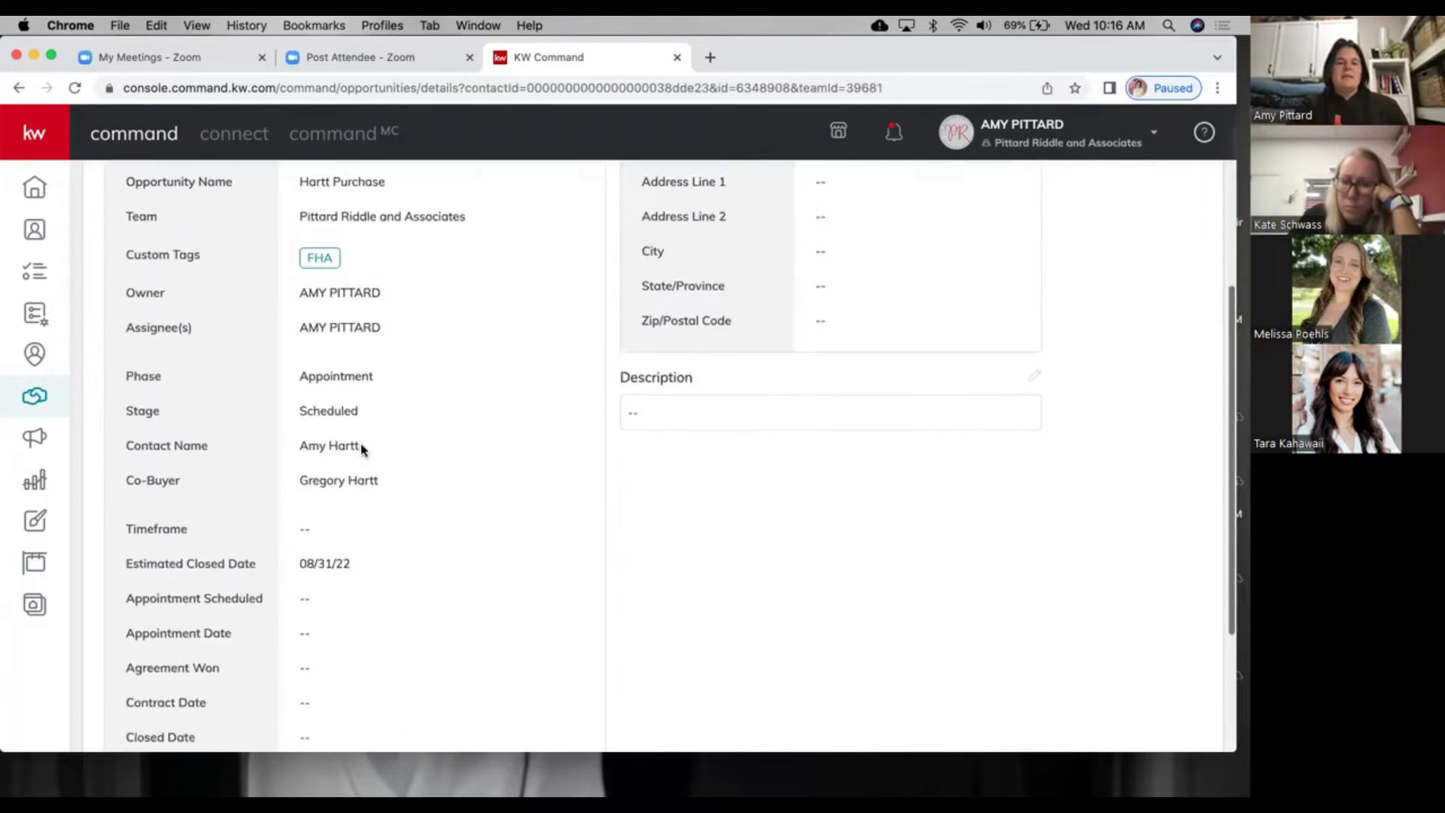
scroll(442, 436, up, 11)
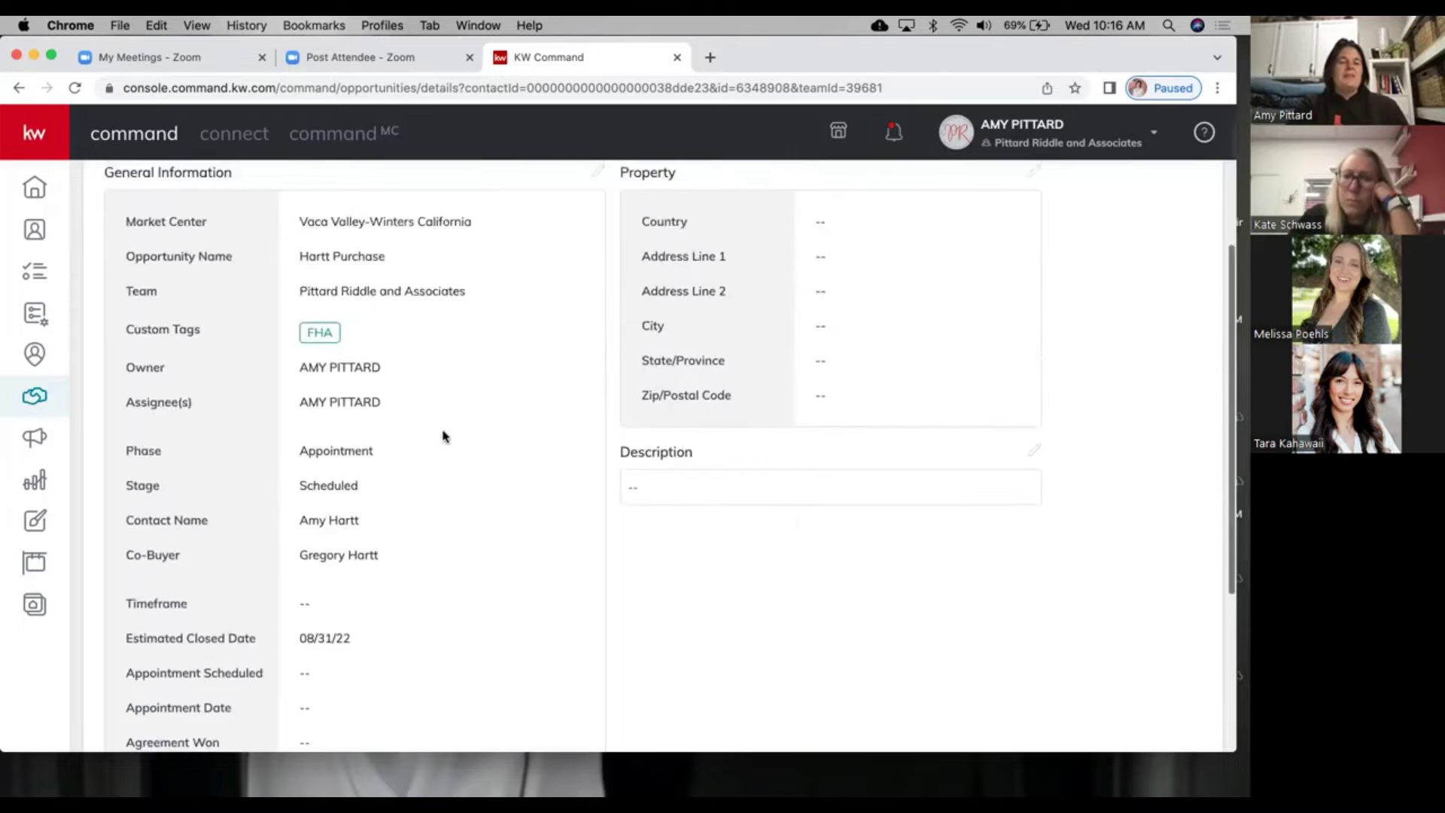
click(600, 429)
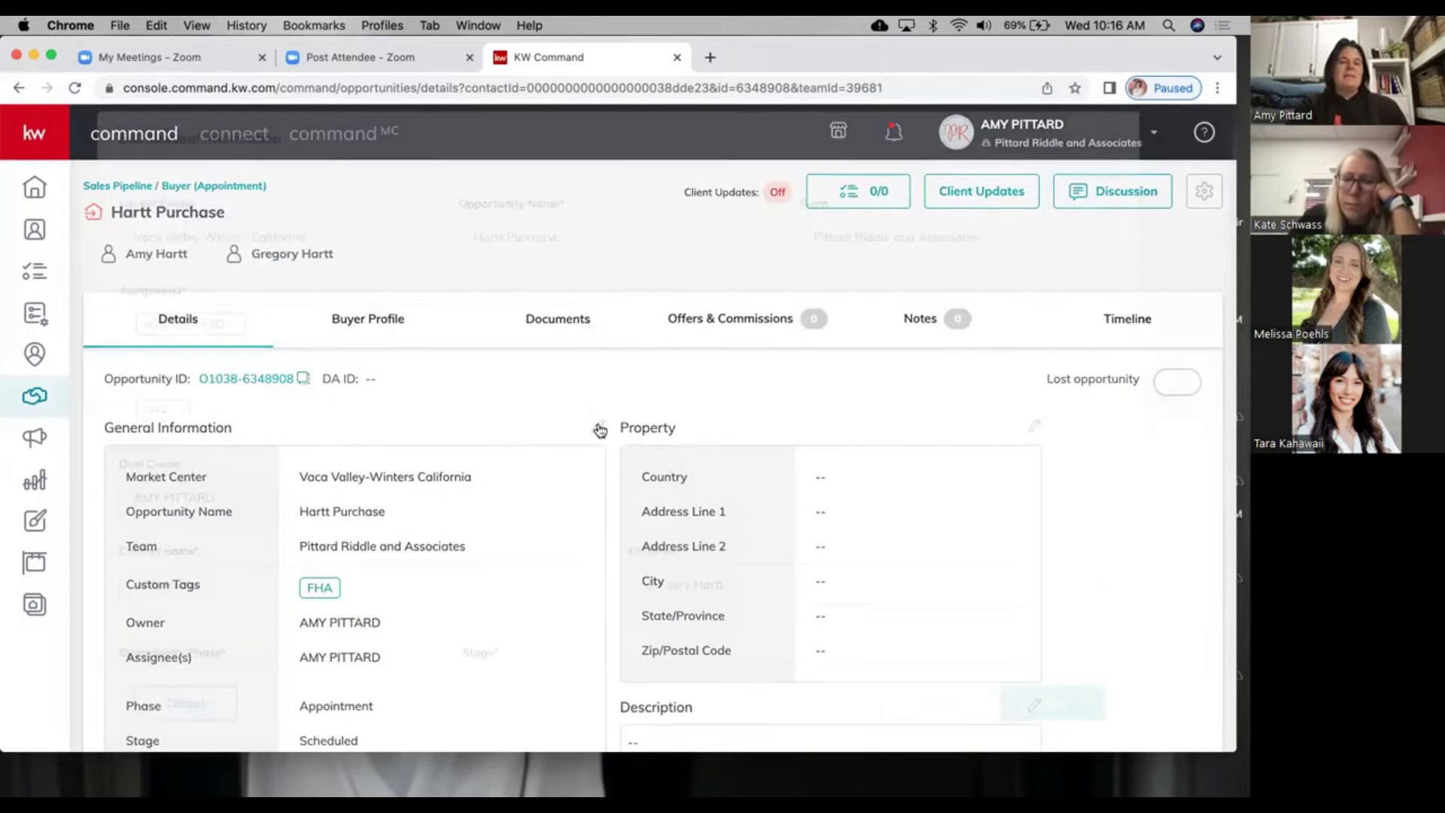
scroll(487, 482, down, 6)
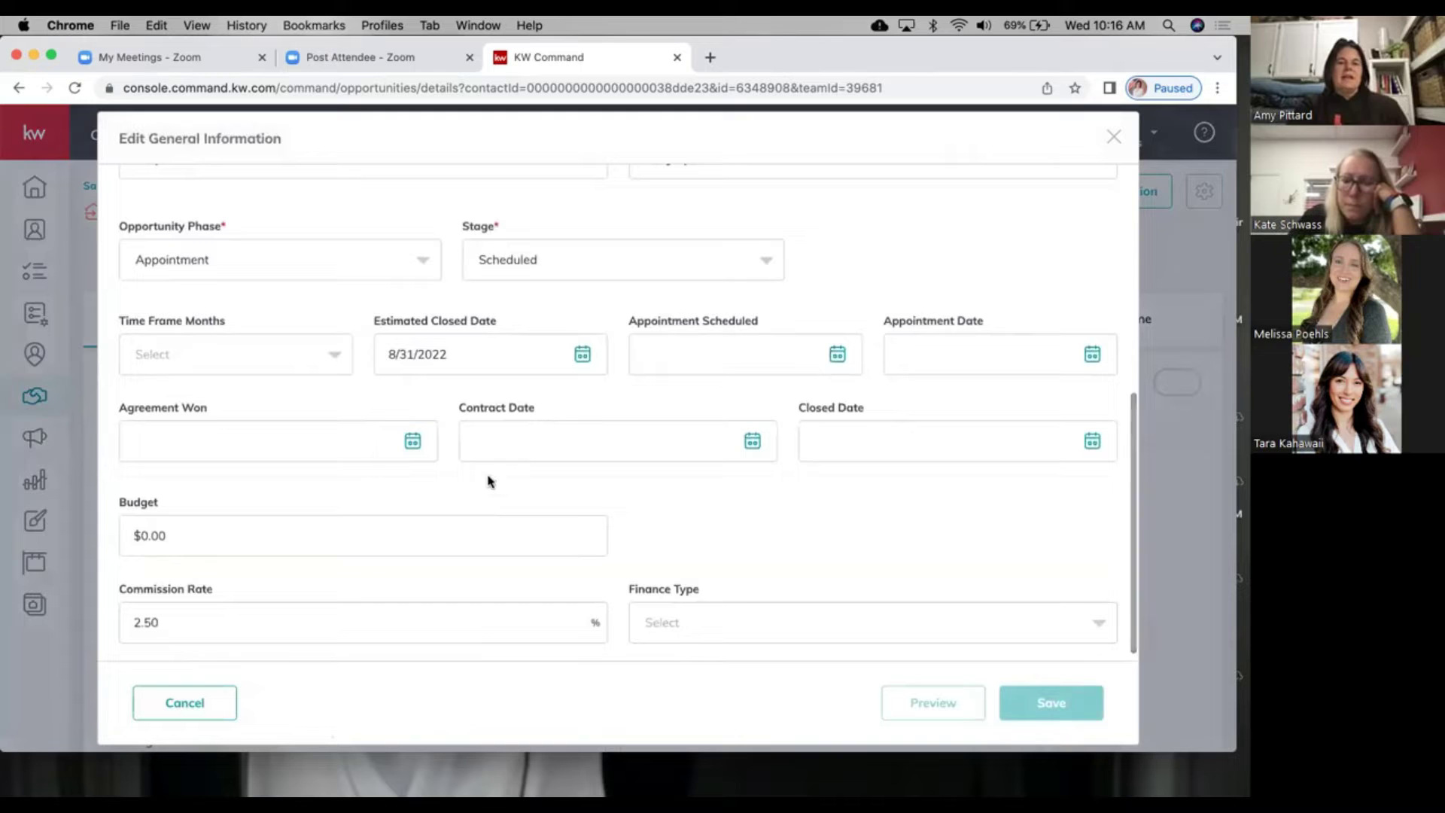
Step: Set Appointment Scheduled to 6/15/2022 and Appointment Date to 6/17/2022, then save
click(836, 355)
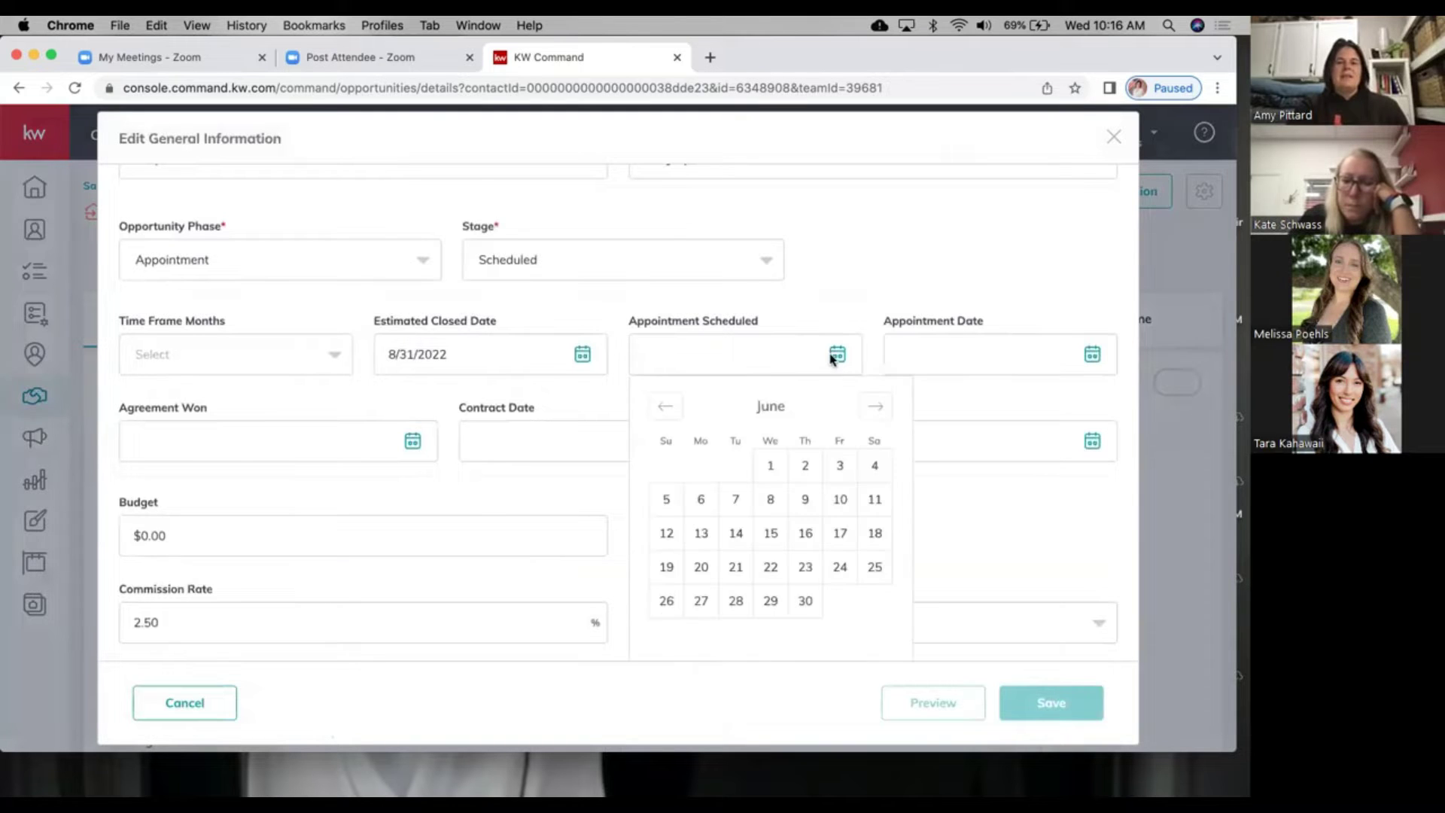
click(840, 539)
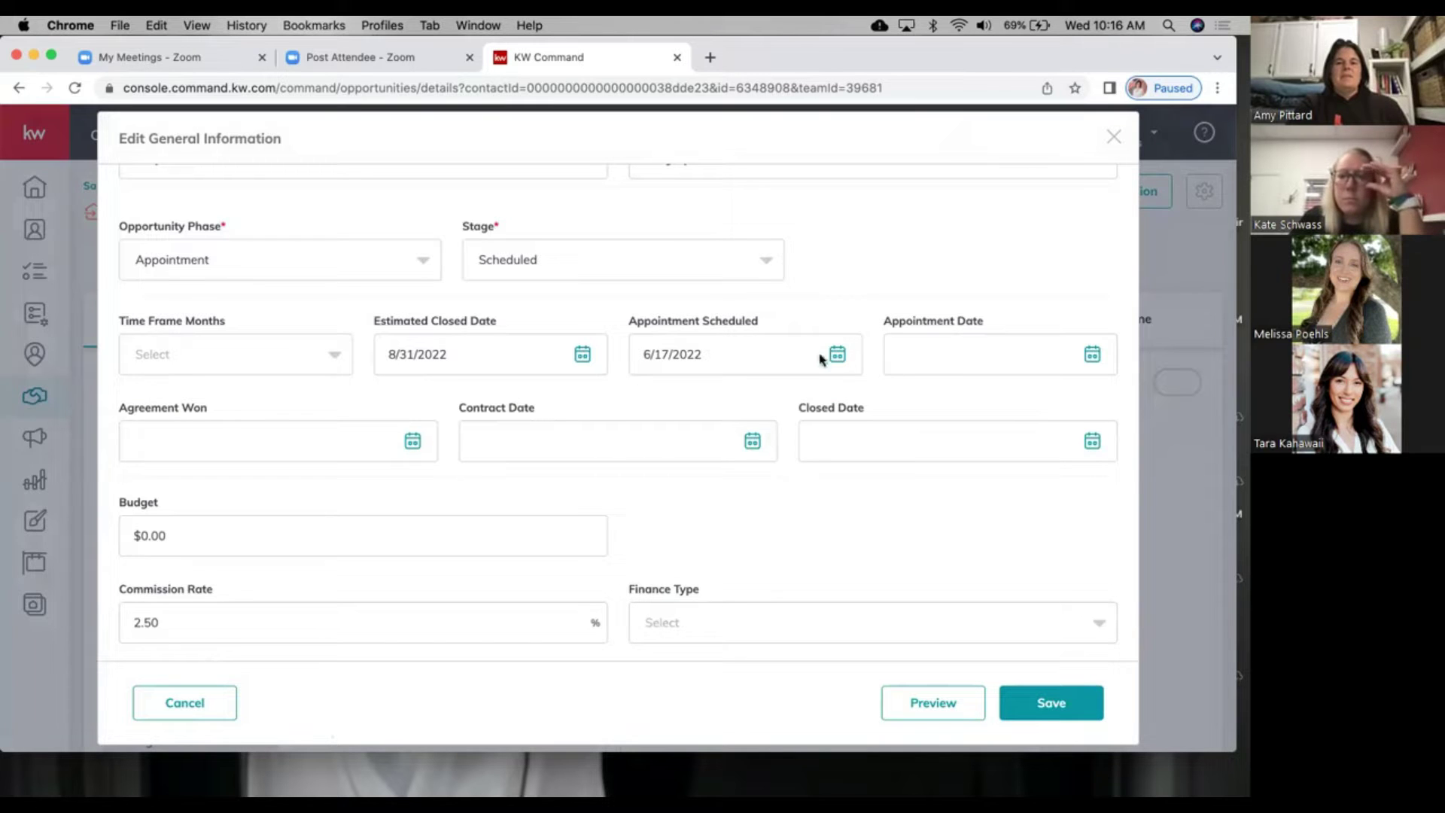
click(837, 355)
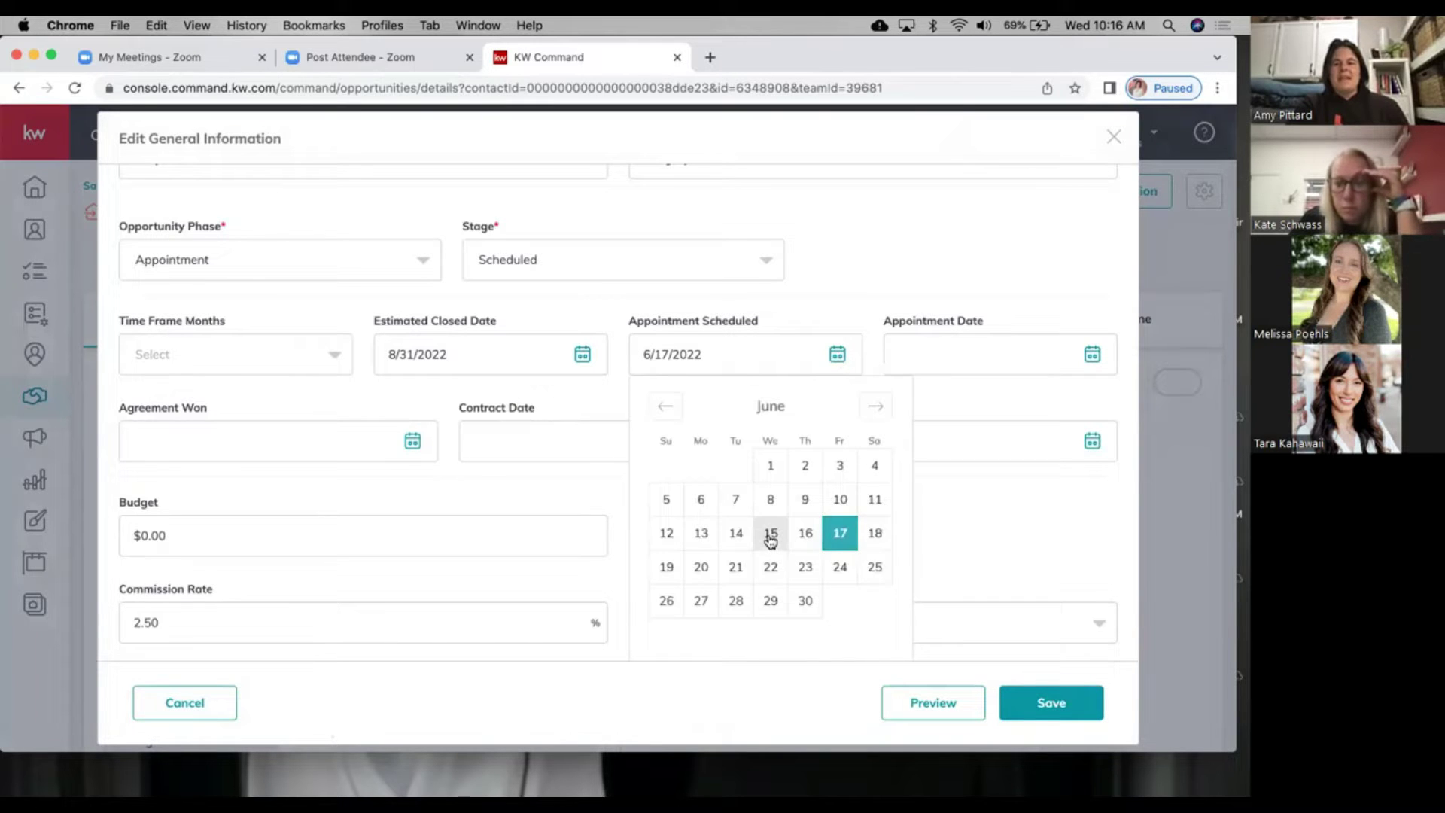
click(771, 534)
click(1093, 354)
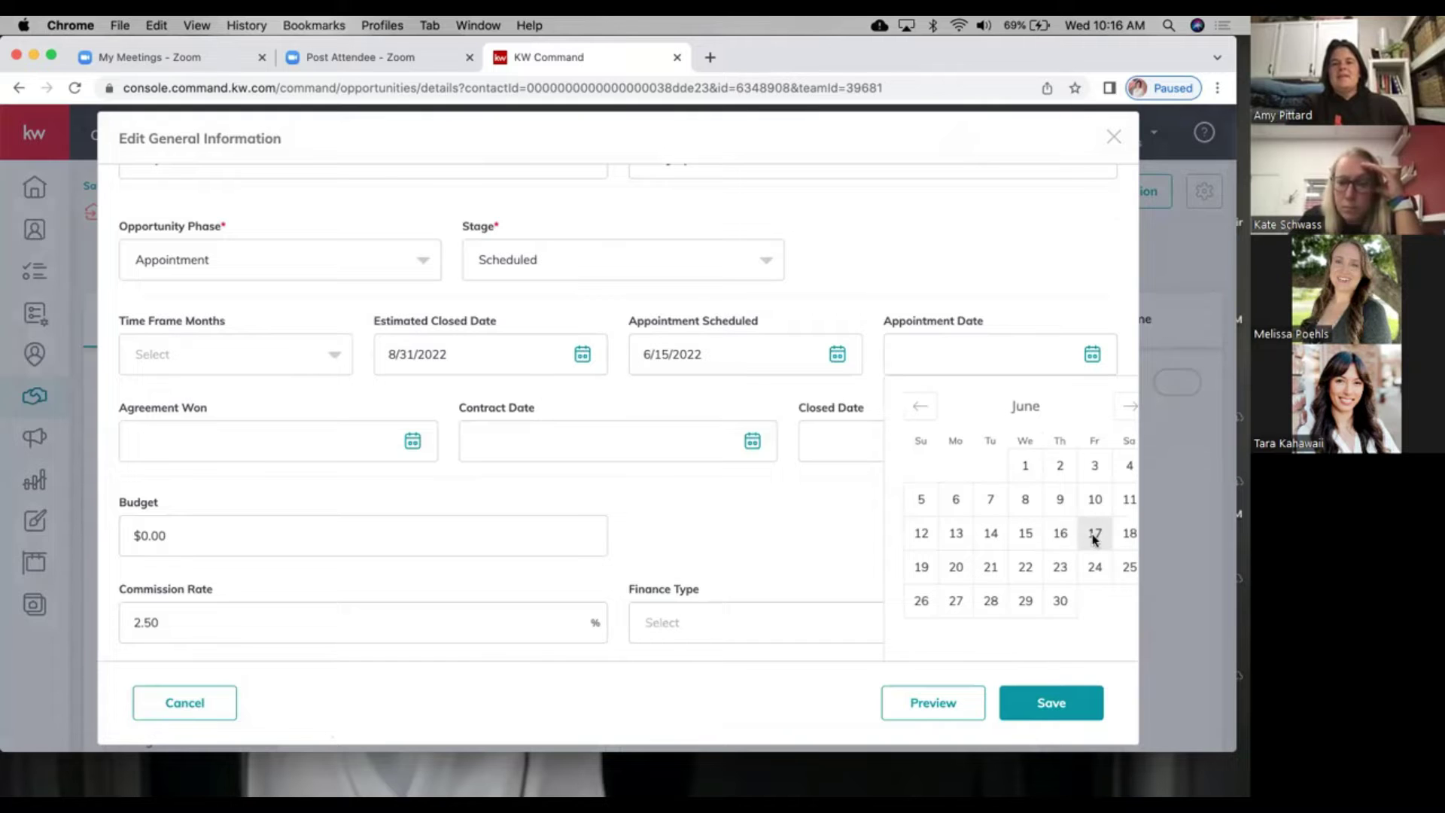
click(1094, 534)
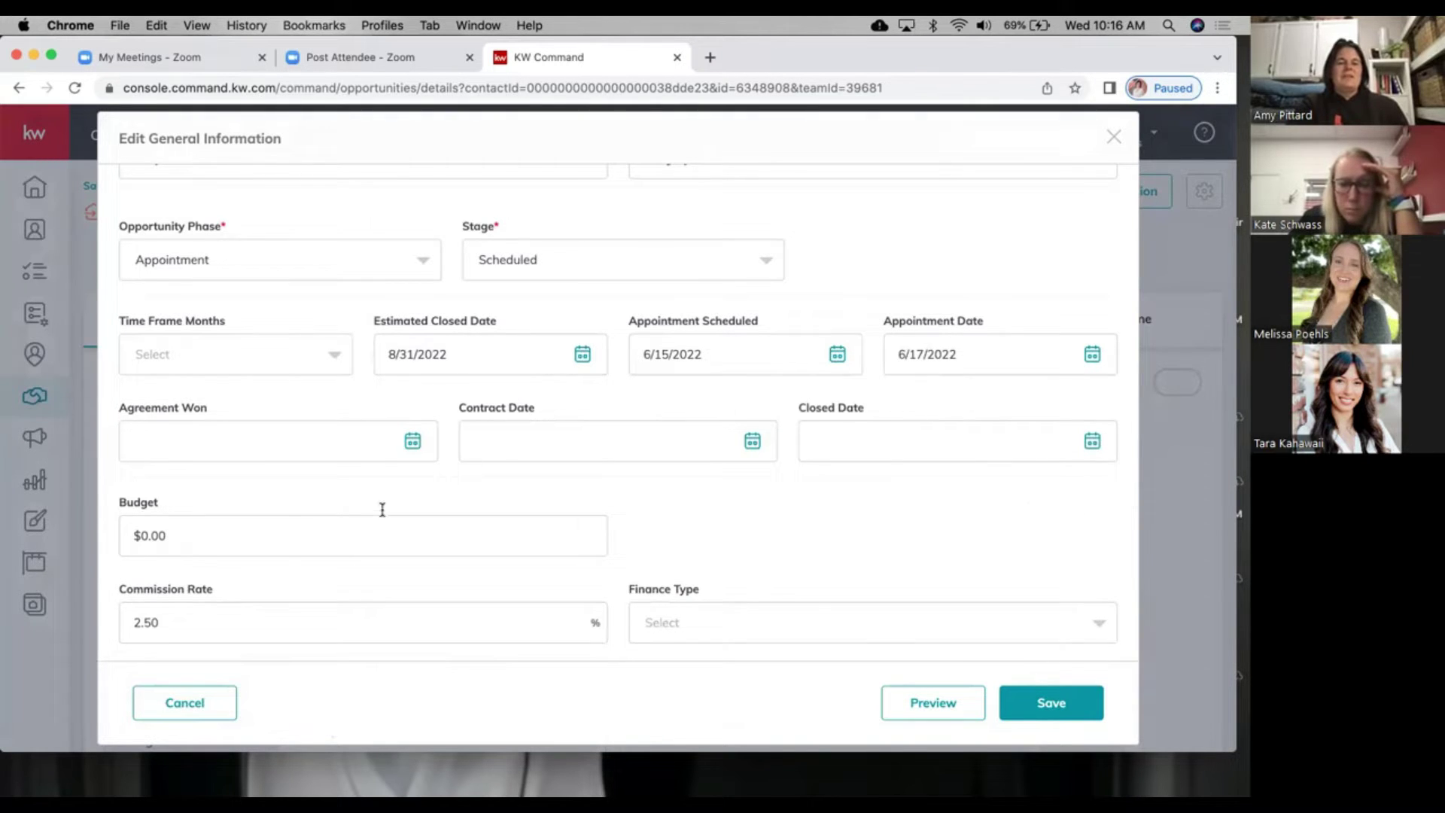
scroll(407, 527, down, 1)
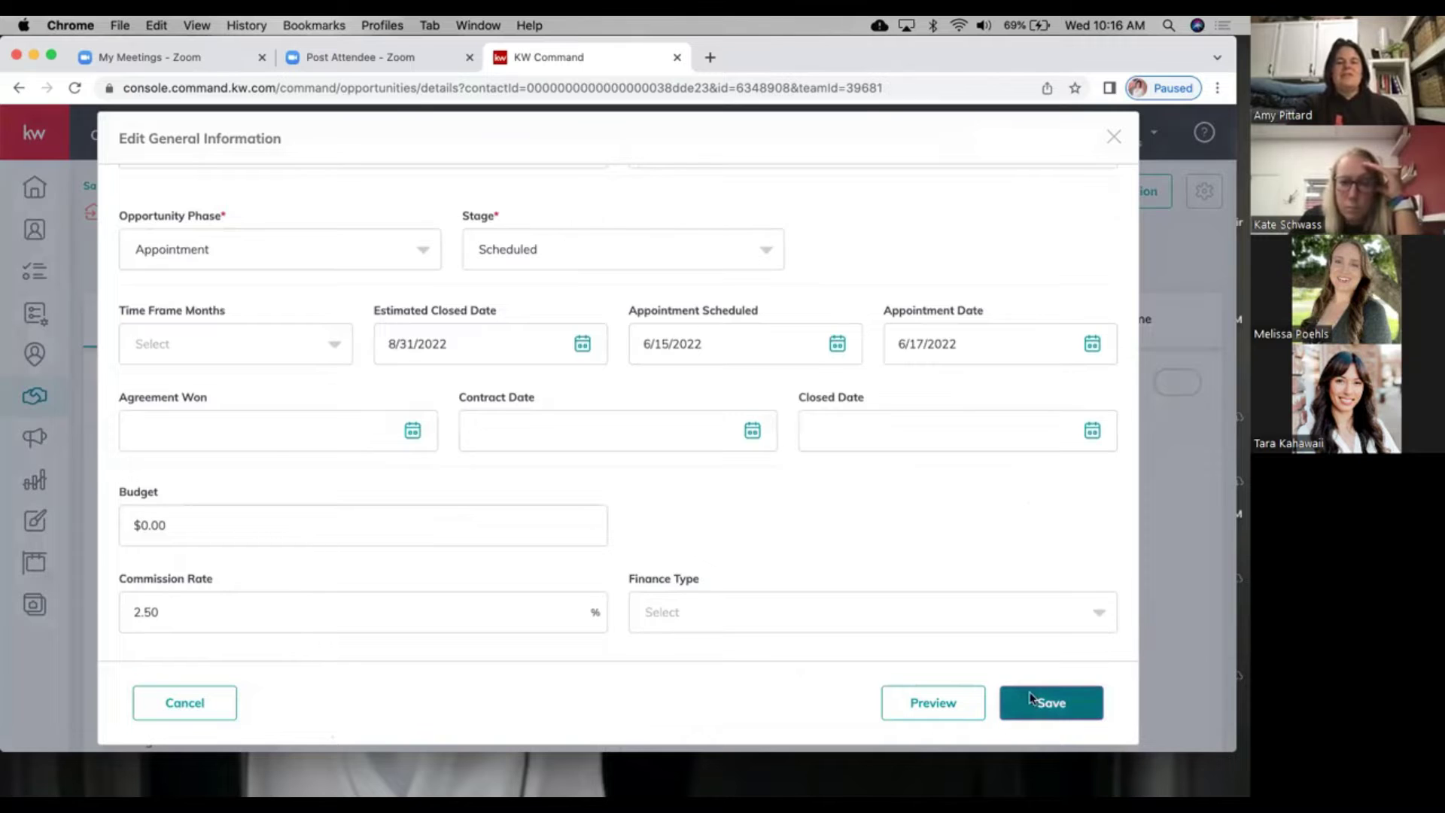
click(1031, 699)
scroll(472, 458, down, 6)
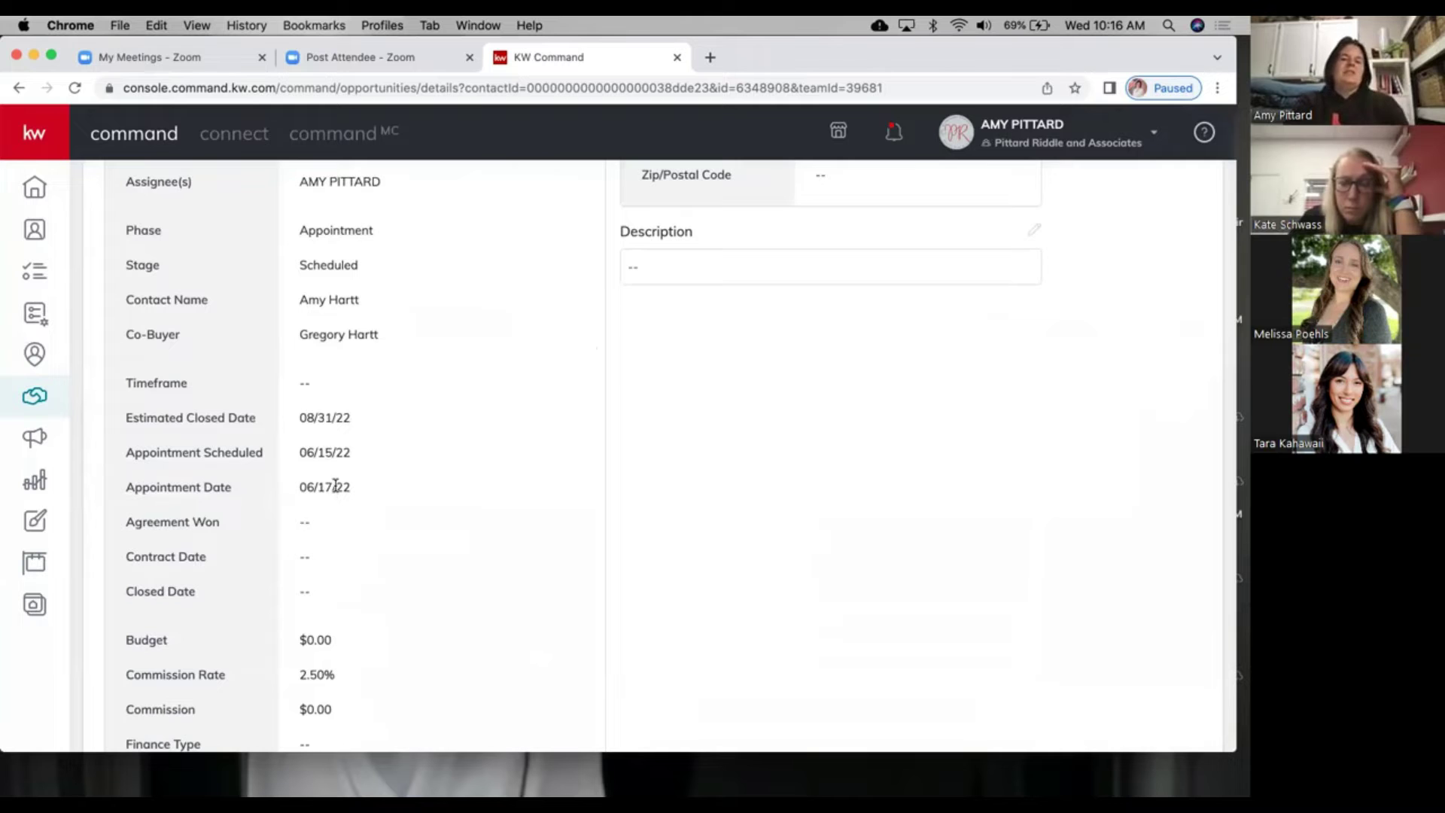
scroll(474, 435, up, 1)
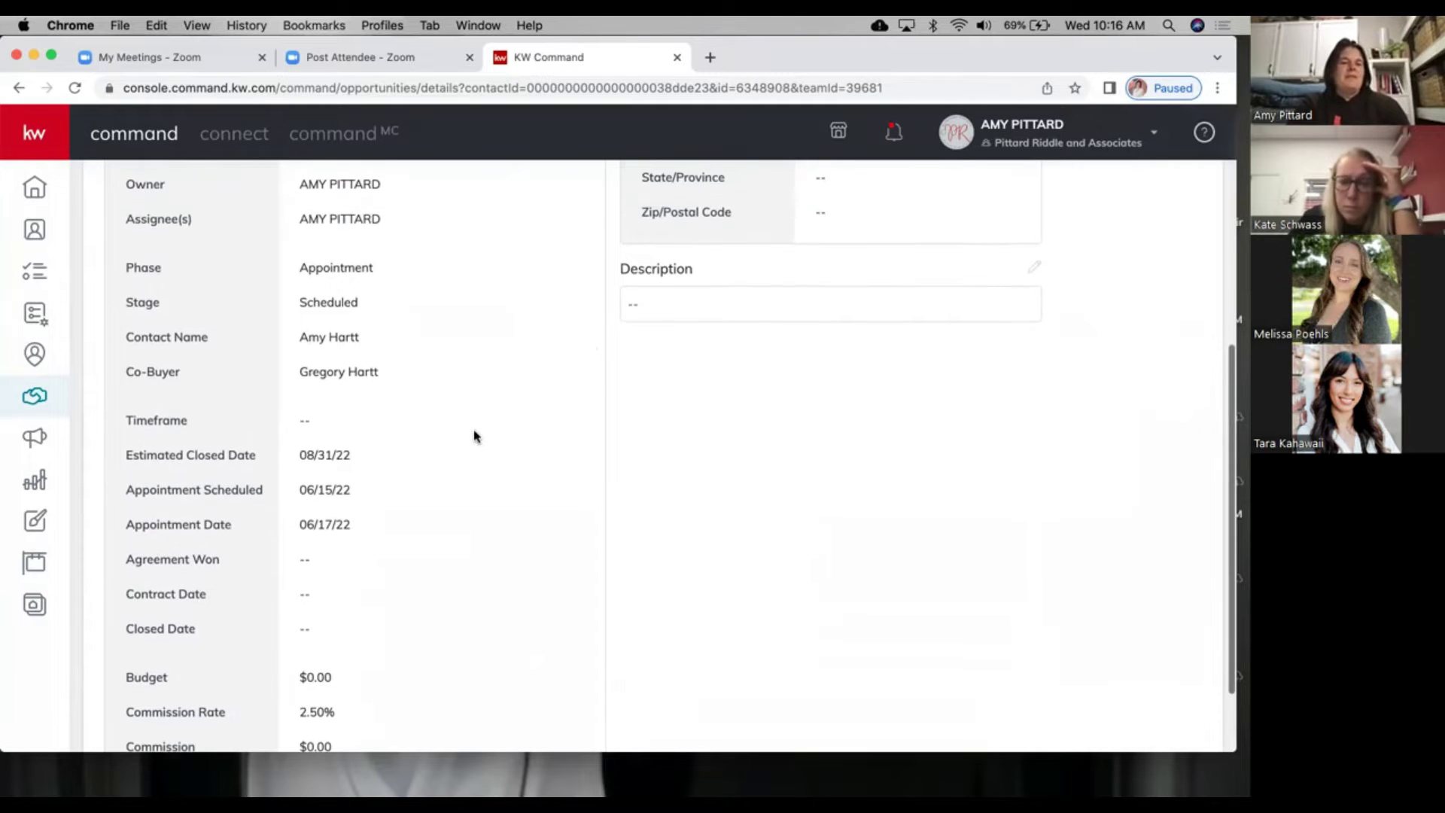
scroll(475, 436, up, 5)
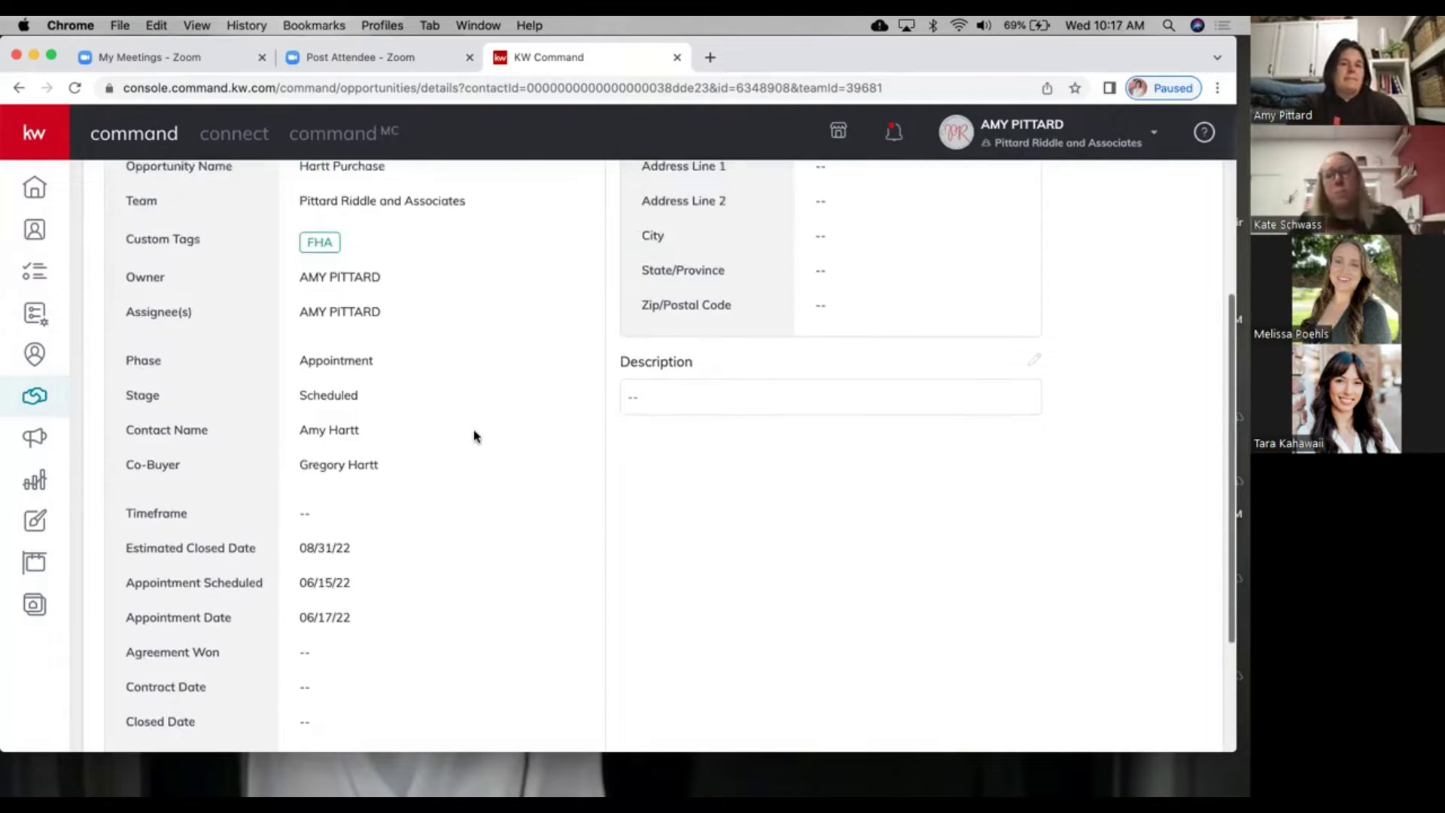
scroll(475, 428, up, 2)
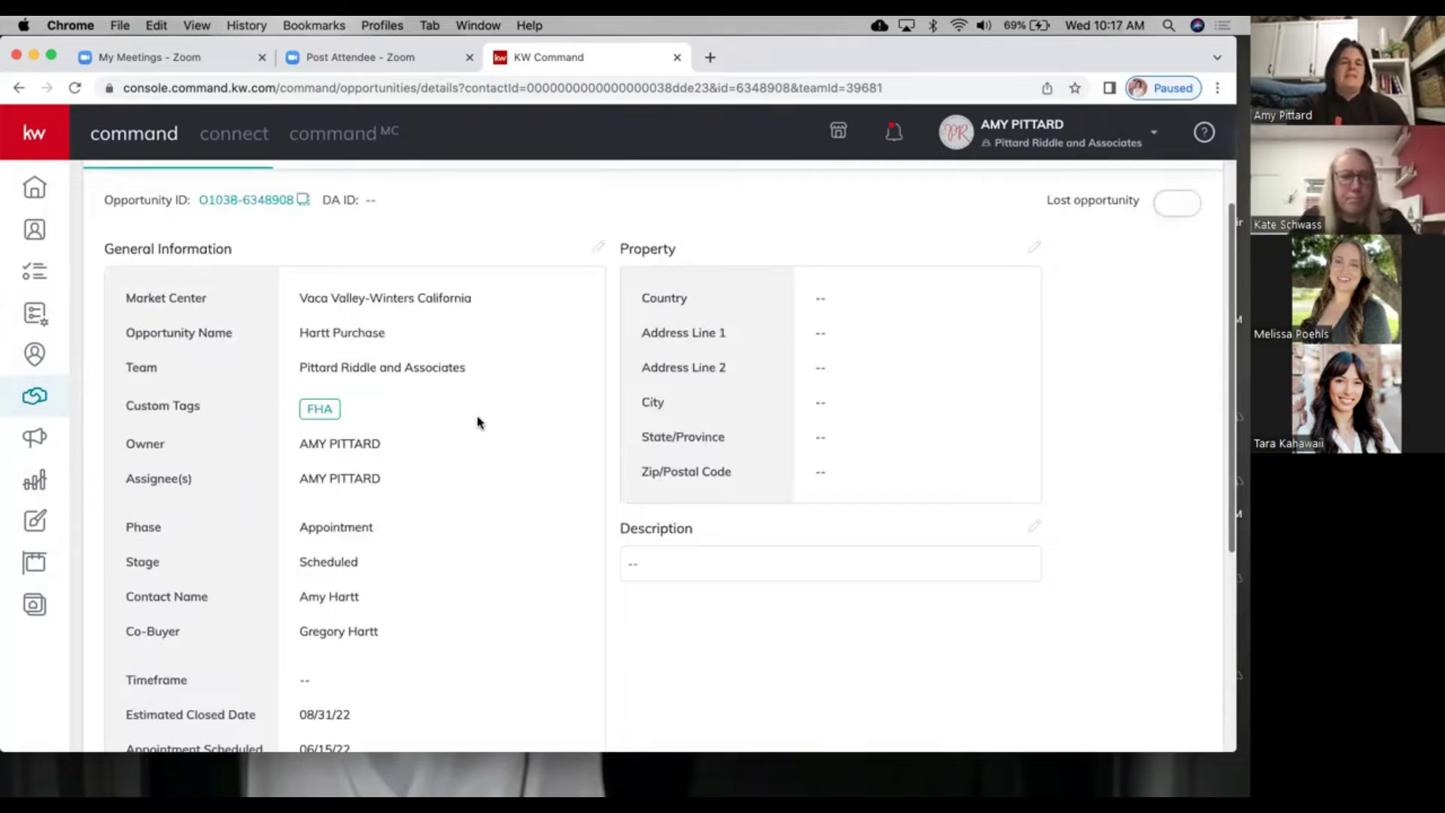
scroll(444, 489, down, 6)
scroll(452, 540, down, 4)
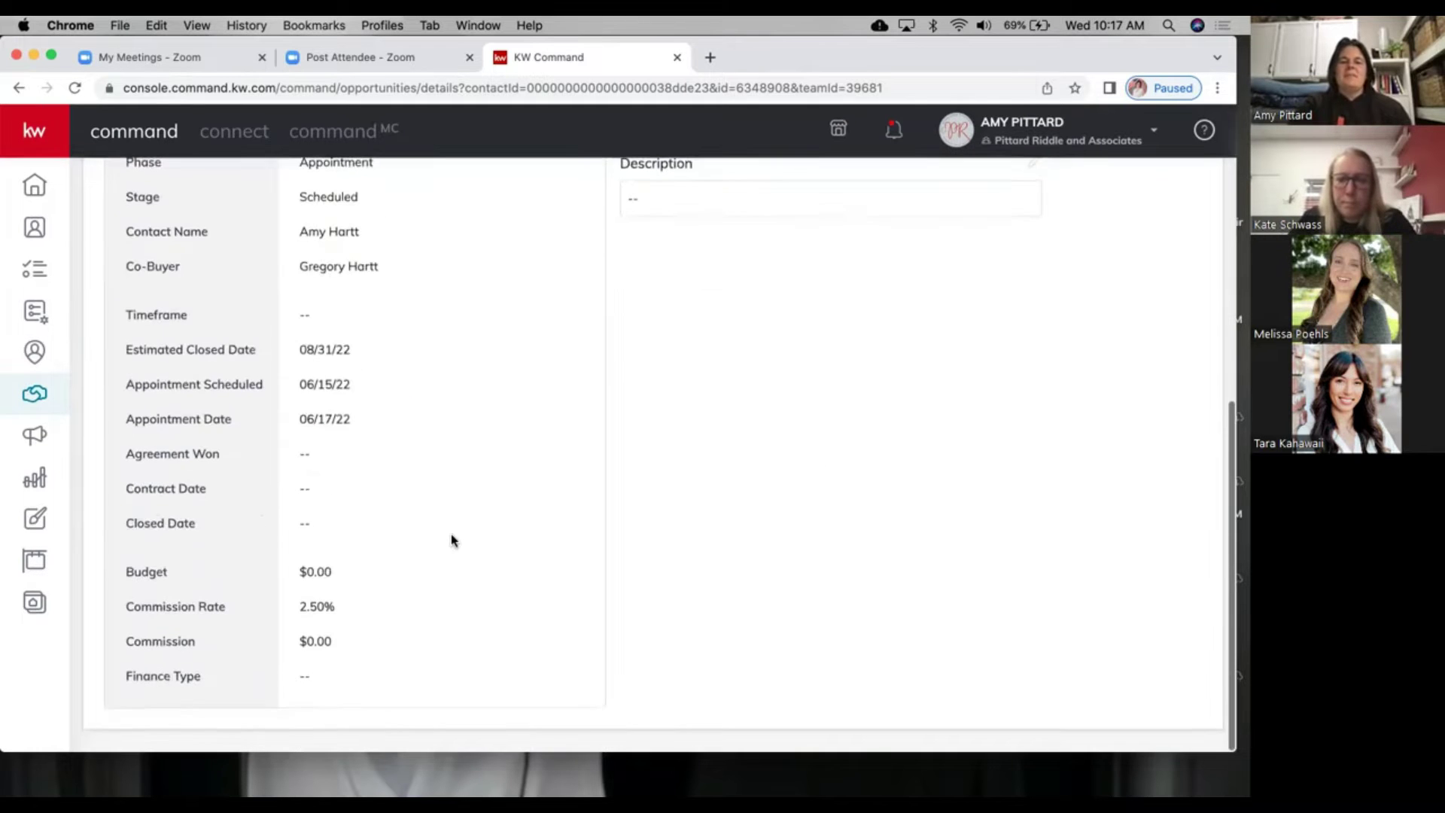
scroll(452, 539, up, 8)
scroll(467, 520, up, 3)
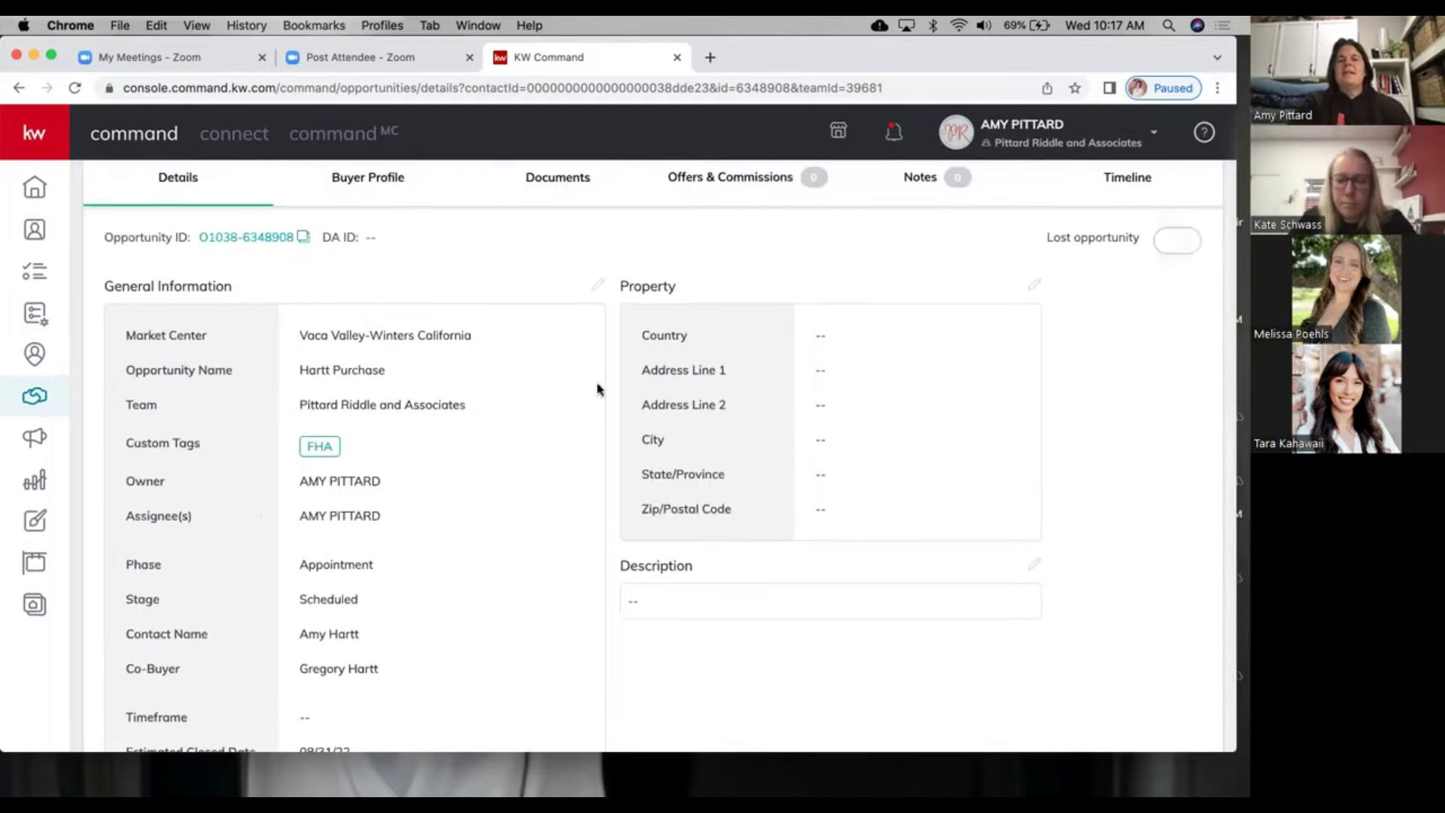
scroll(203, 234, up, 4)
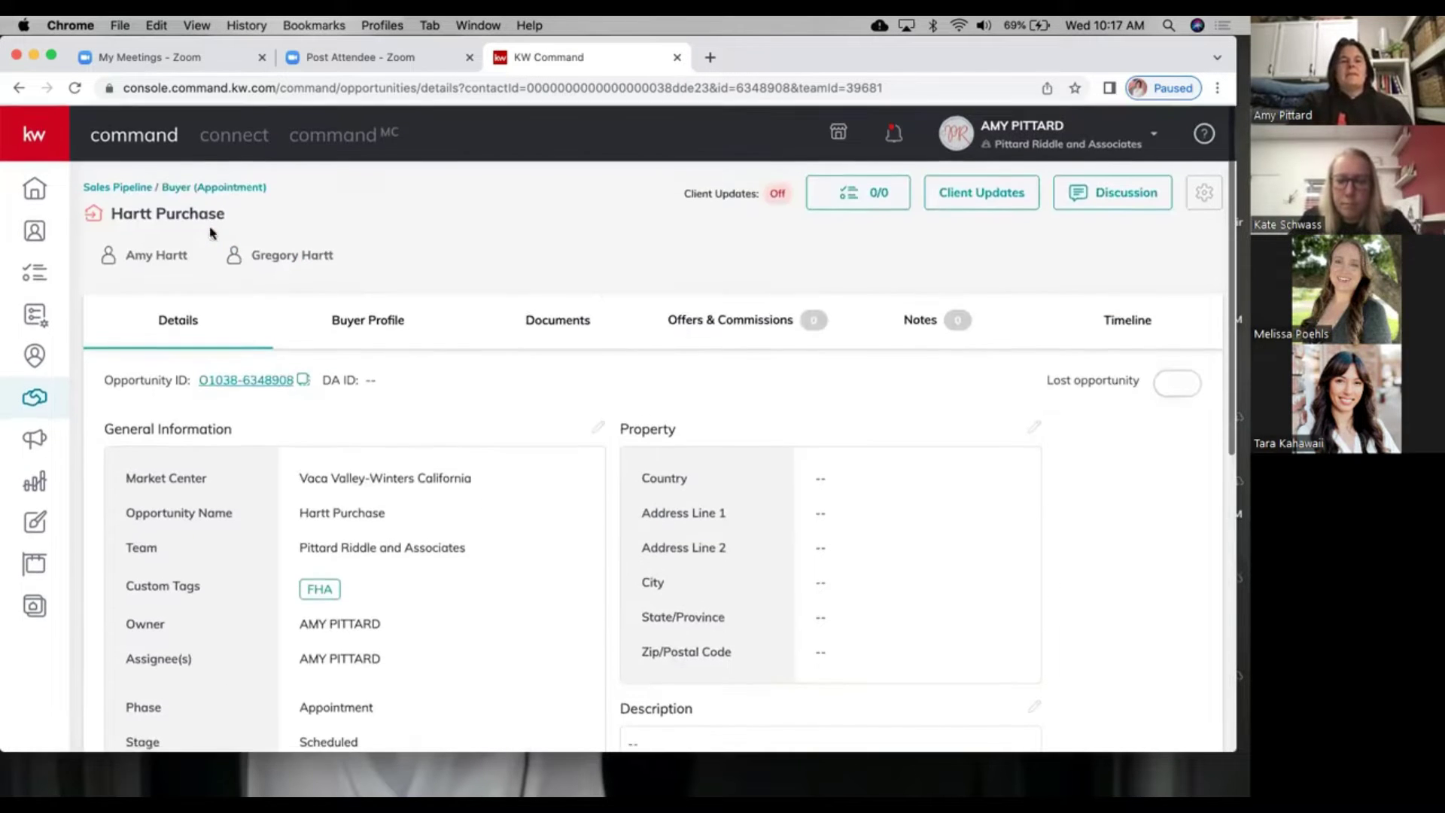
Step: On the Buyers Appointment board, drag Hartt Purchase from Scheduled into Confirmed
click(174, 186)
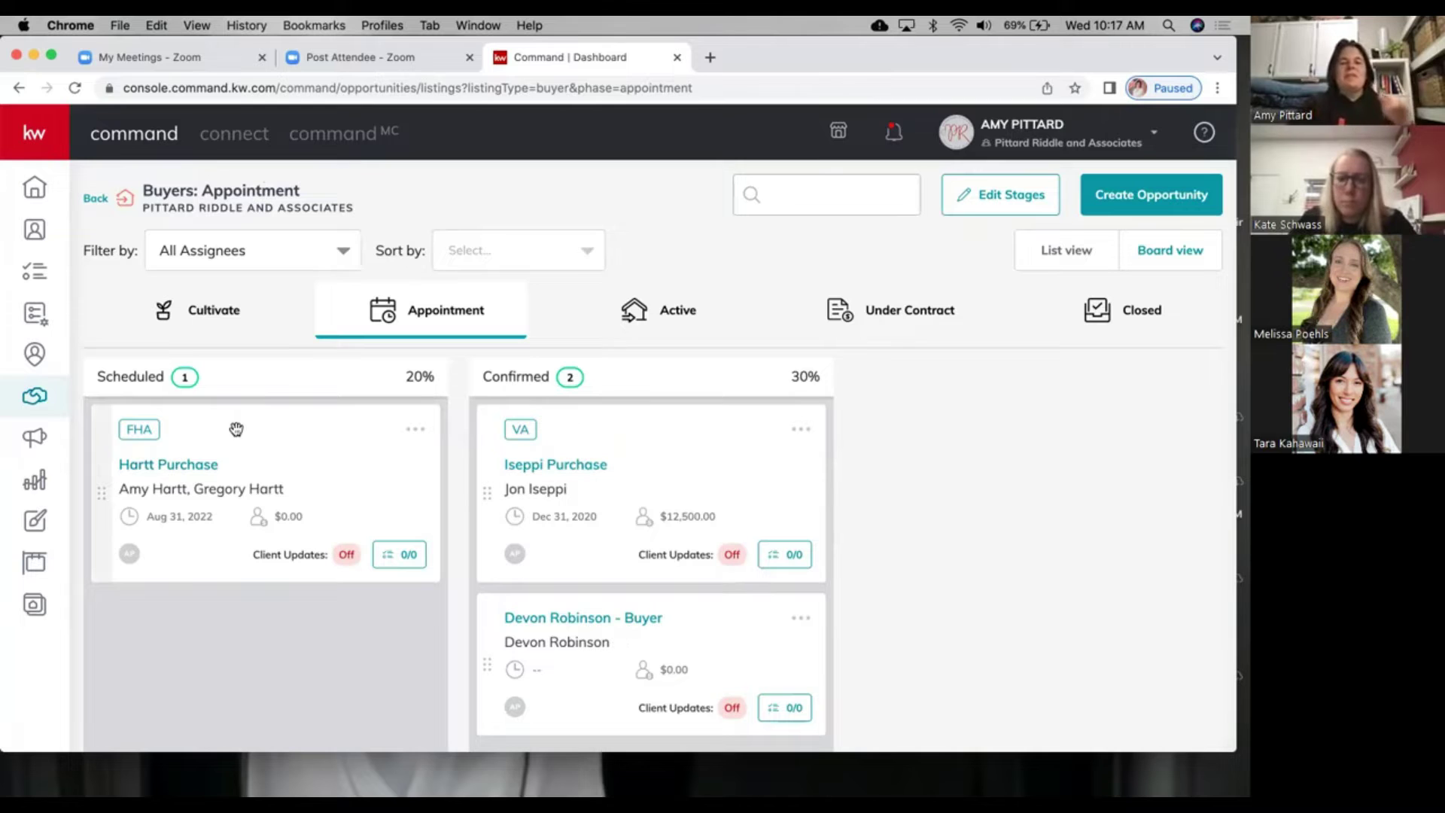
drag(236, 429, 193, 424)
drag(483, 430, 580, 413)
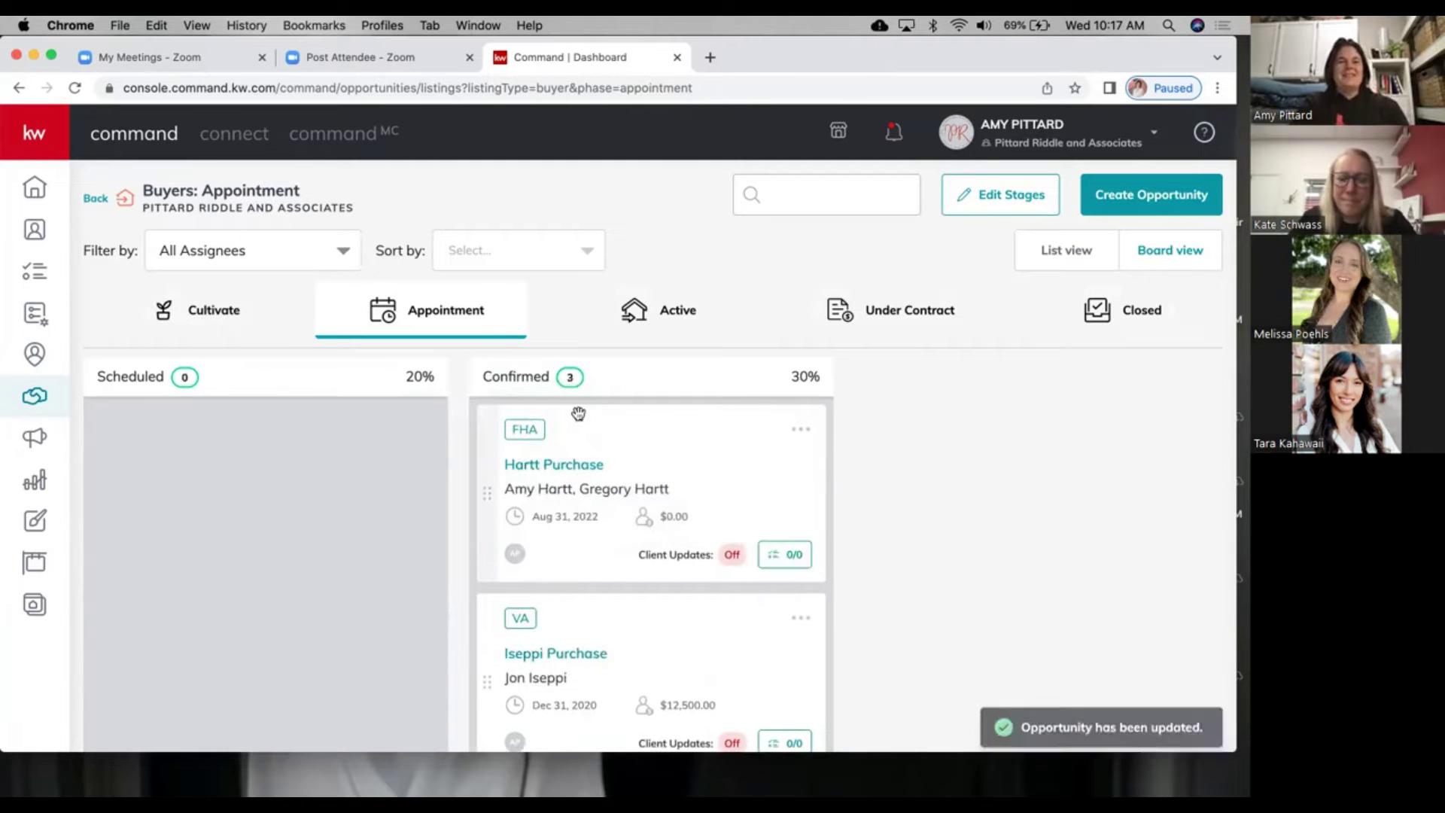
click(1061, 251)
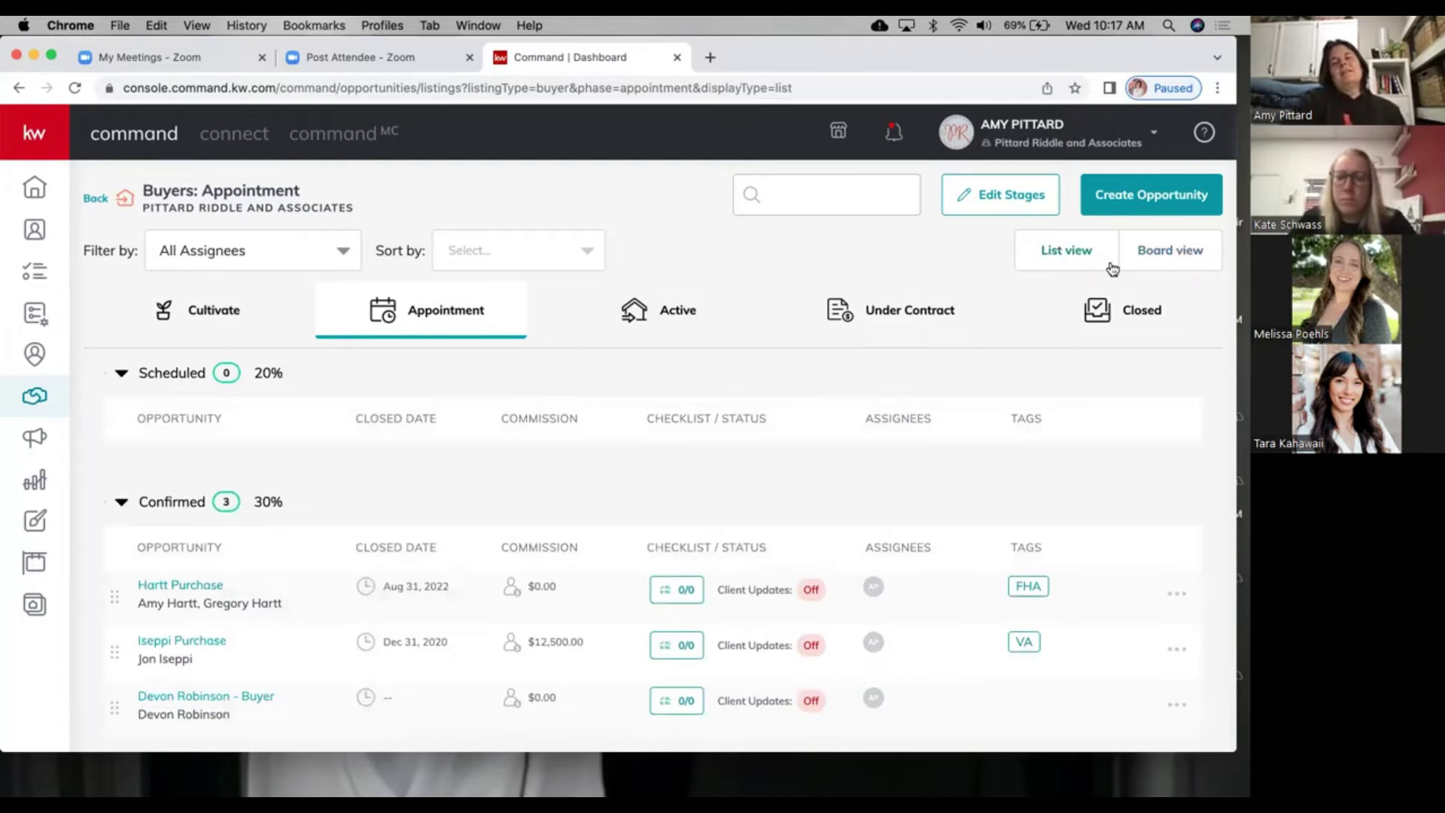
click(1165, 256)
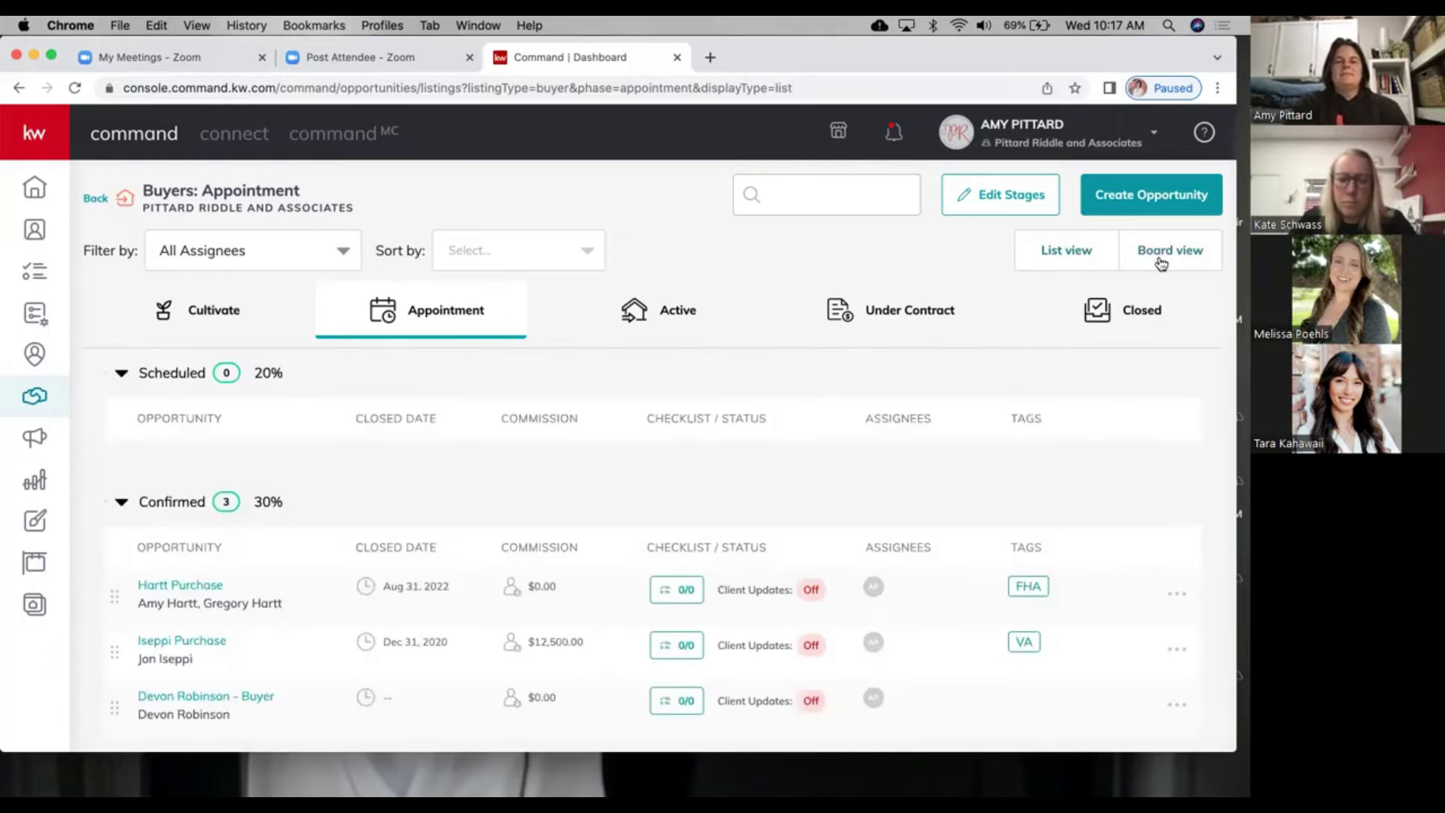
click(1157, 255)
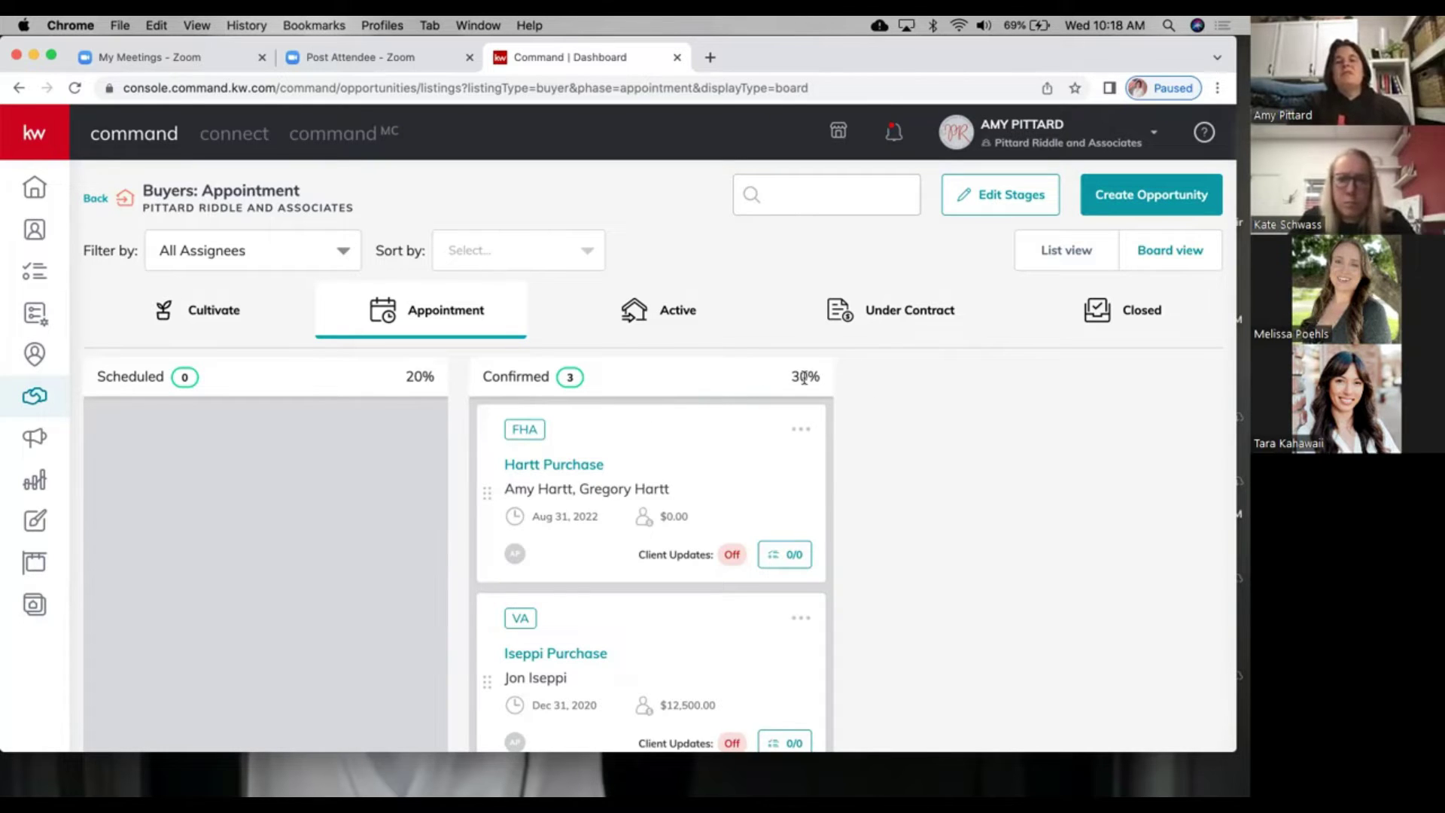
click(1004, 195)
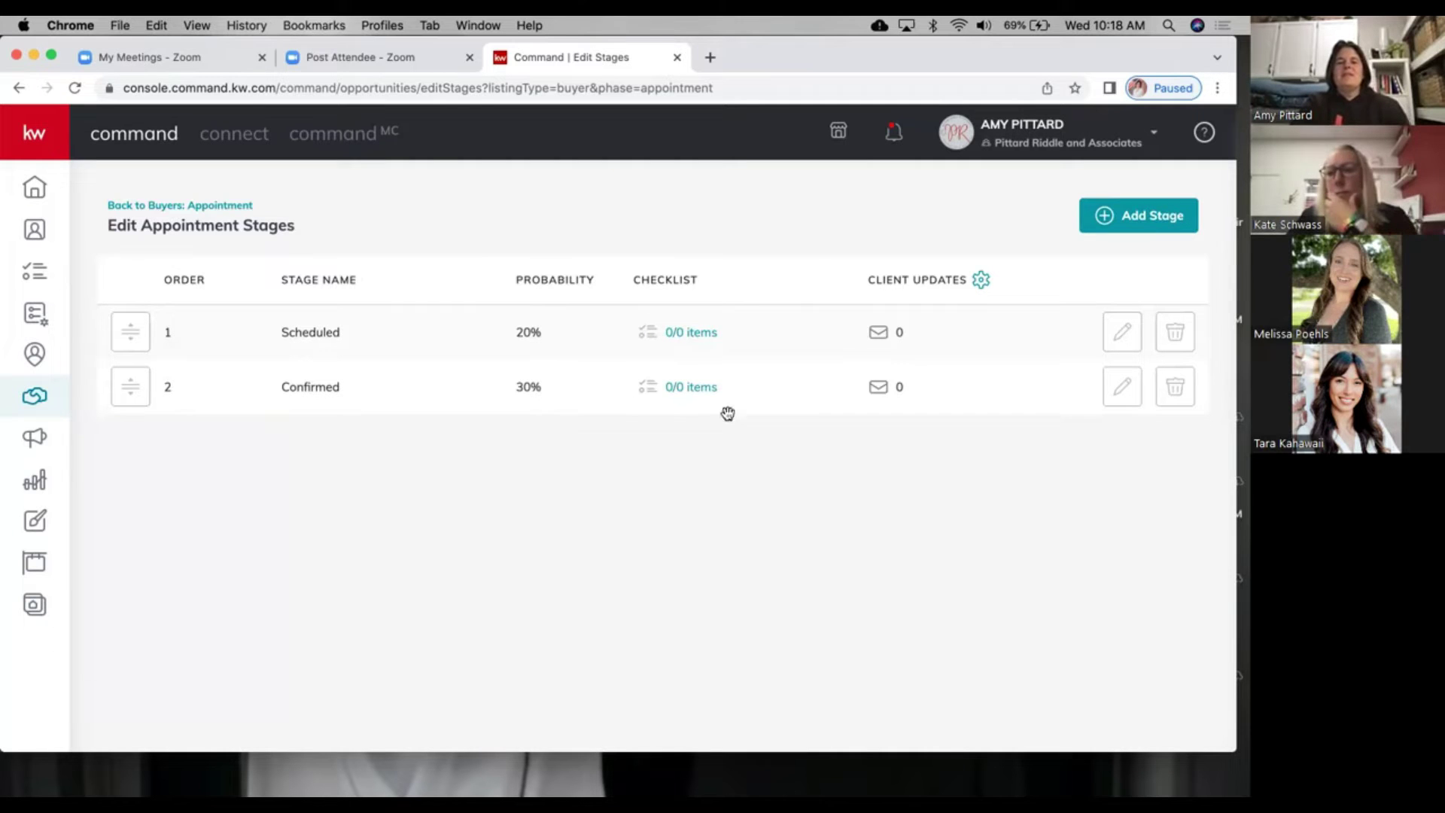
Step: Add 'Confirm App.' and 'Mail out $5 starbucks' as the Scheduled stage's two checklist items
click(700, 334)
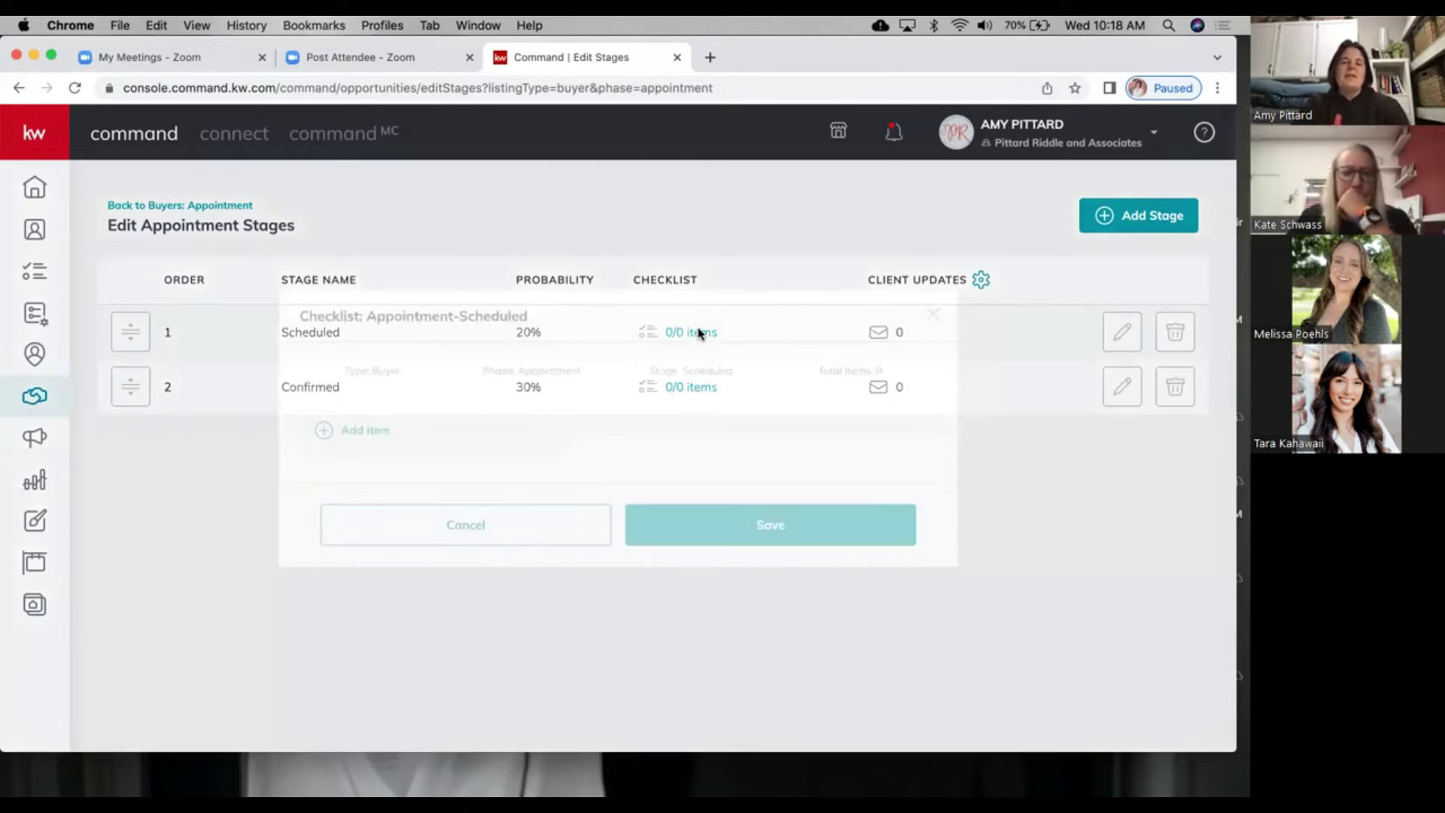
click(345, 429)
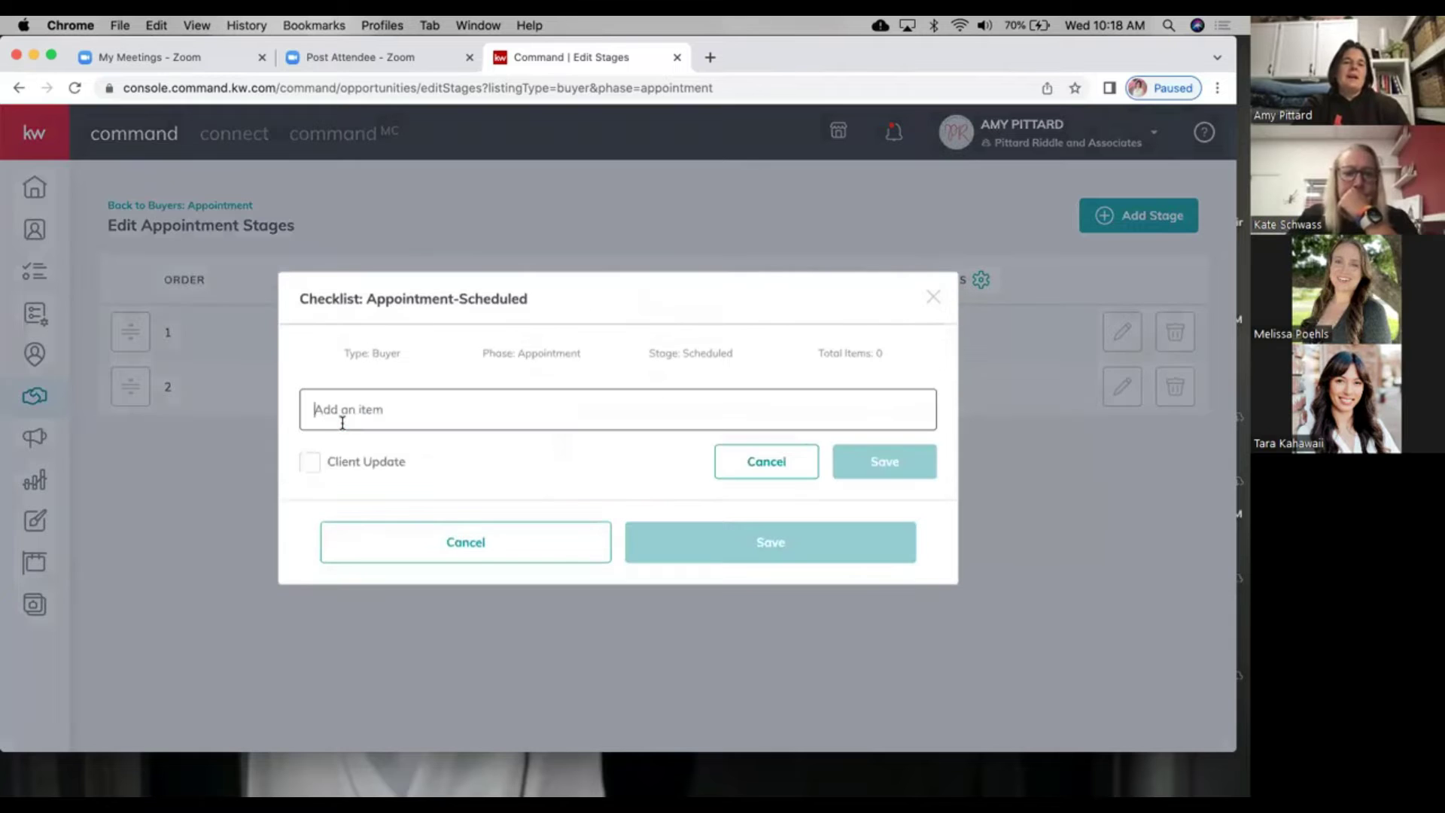
text(Con)
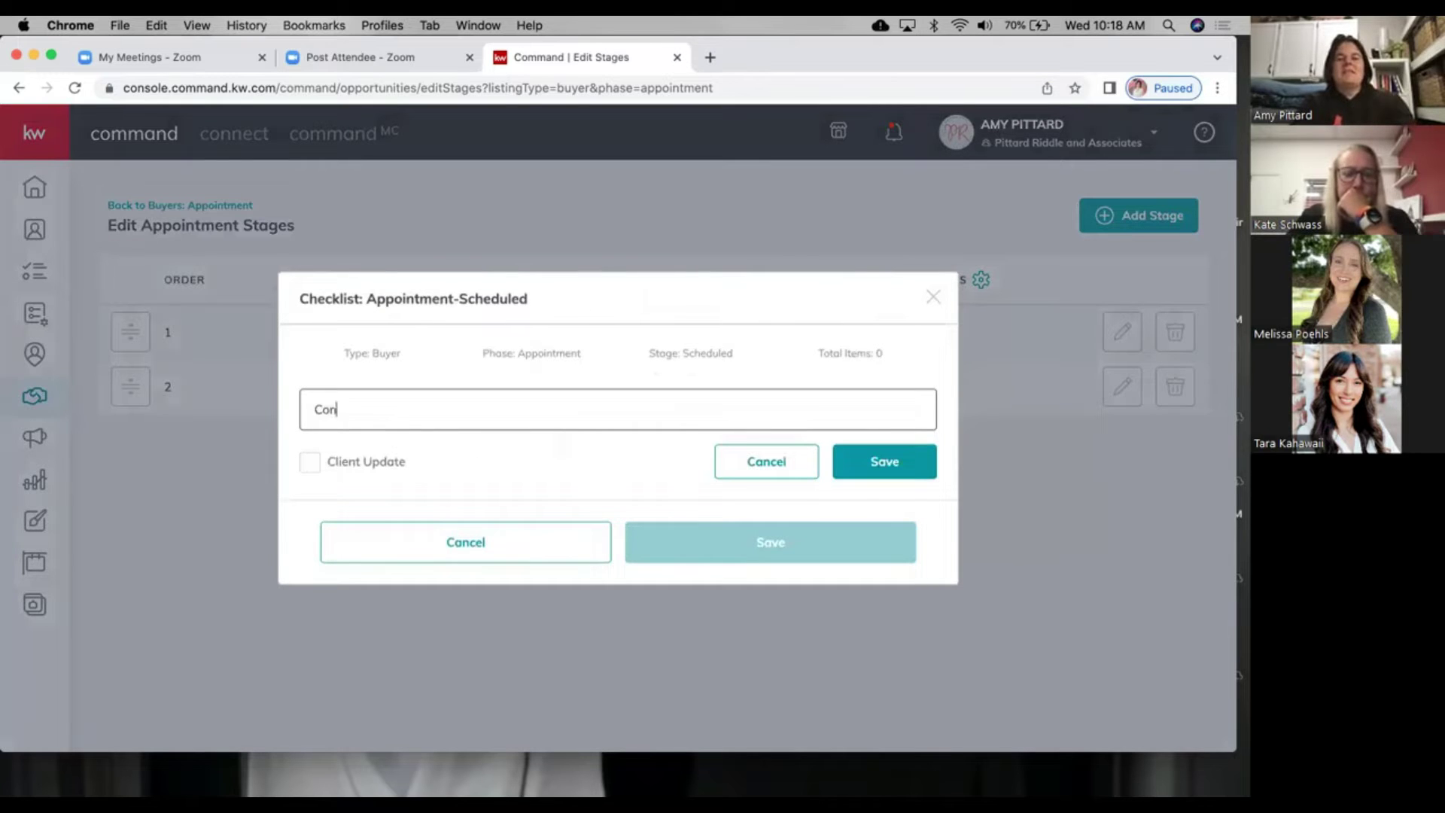
text(firm Appt the day prior to a)
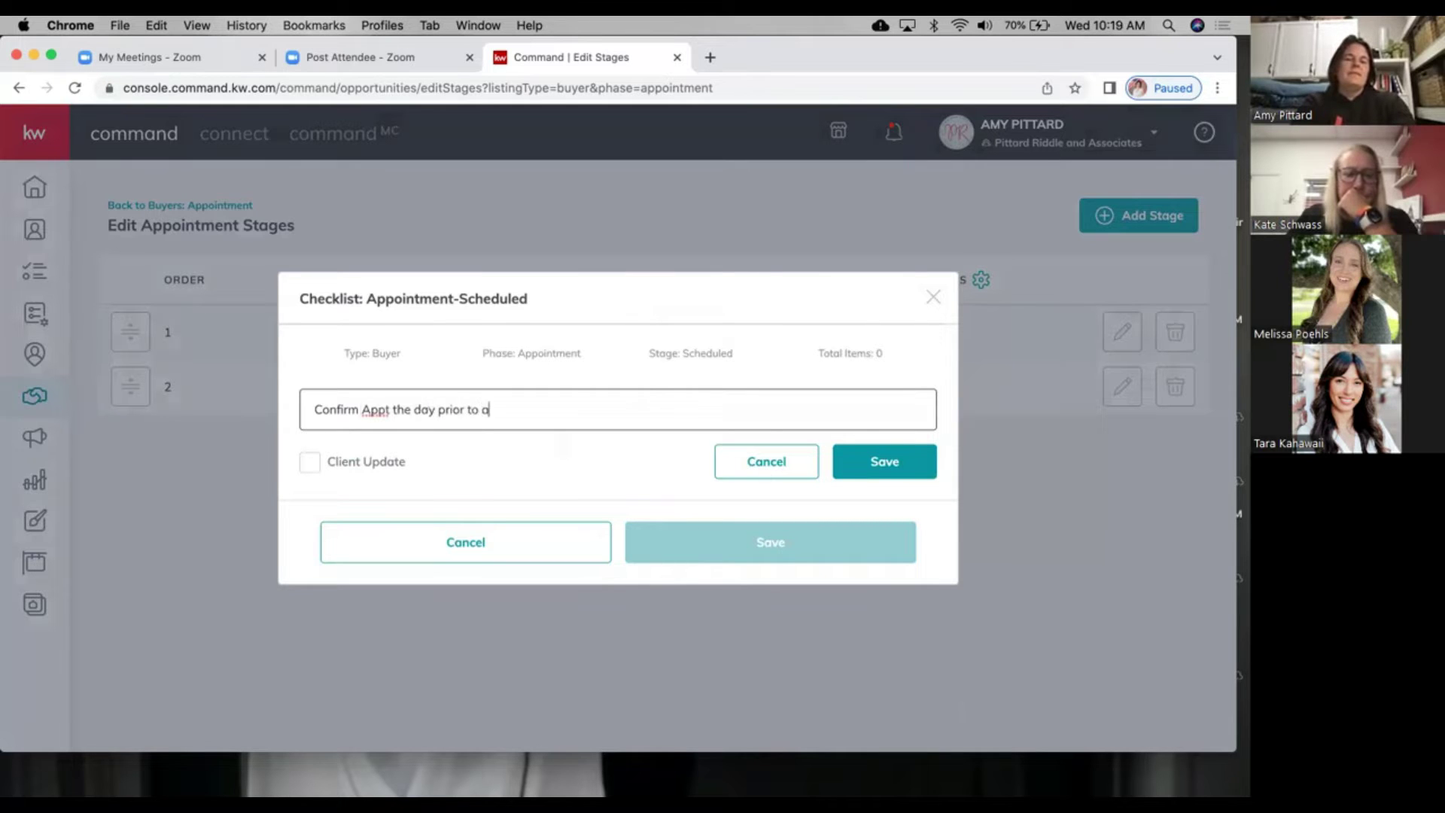
text(.)
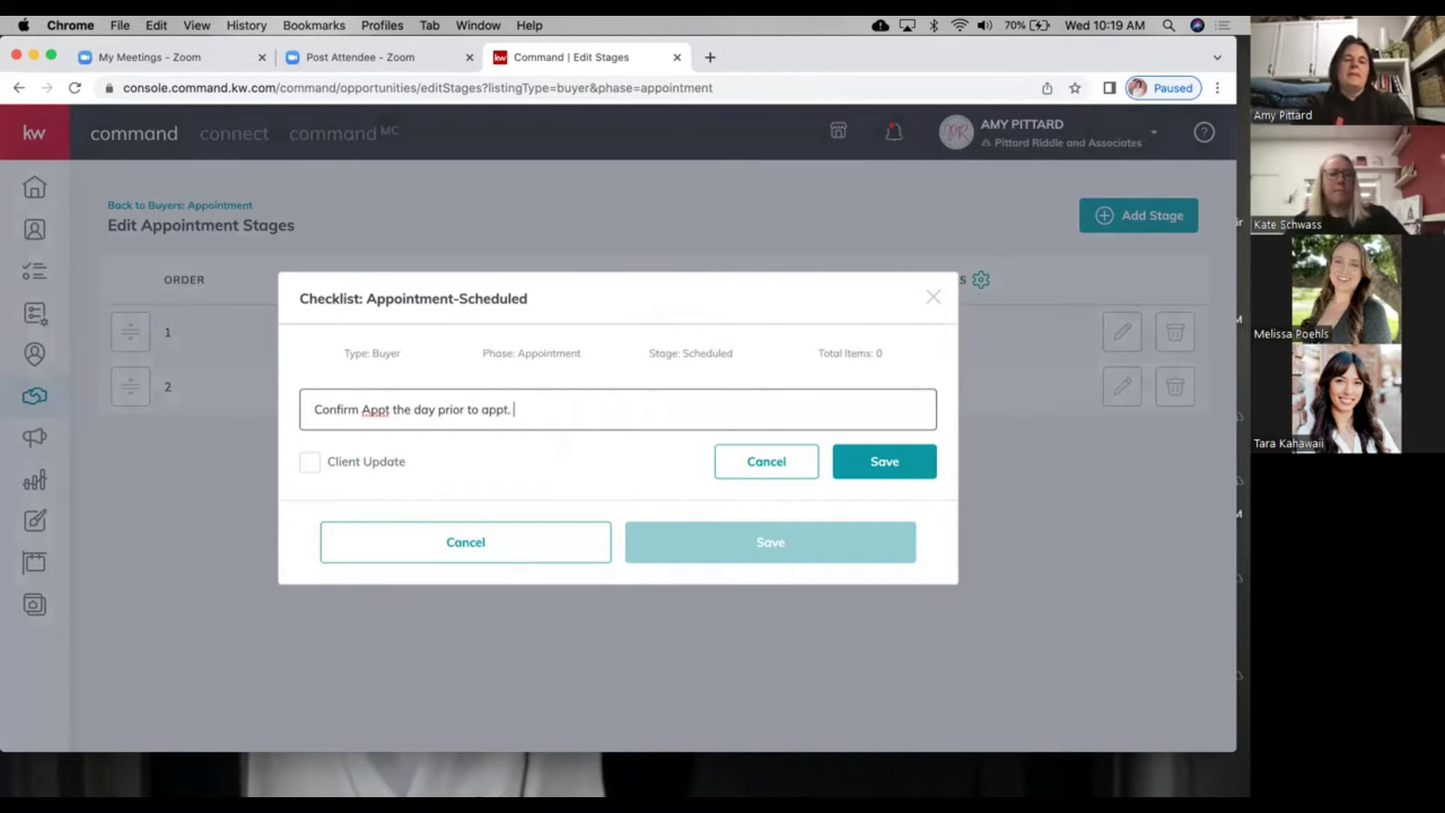
click(886, 467)
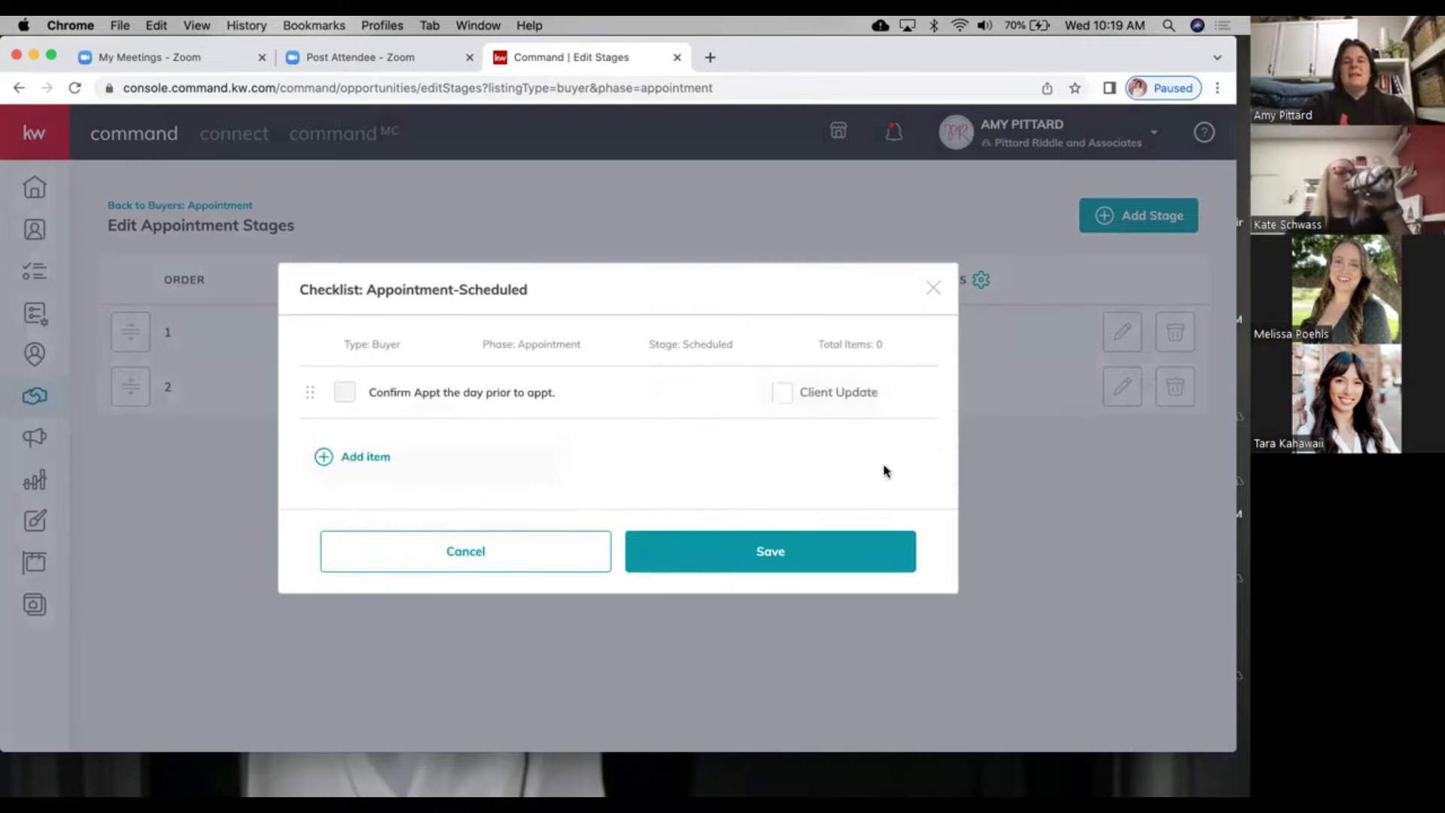
click(800, 550)
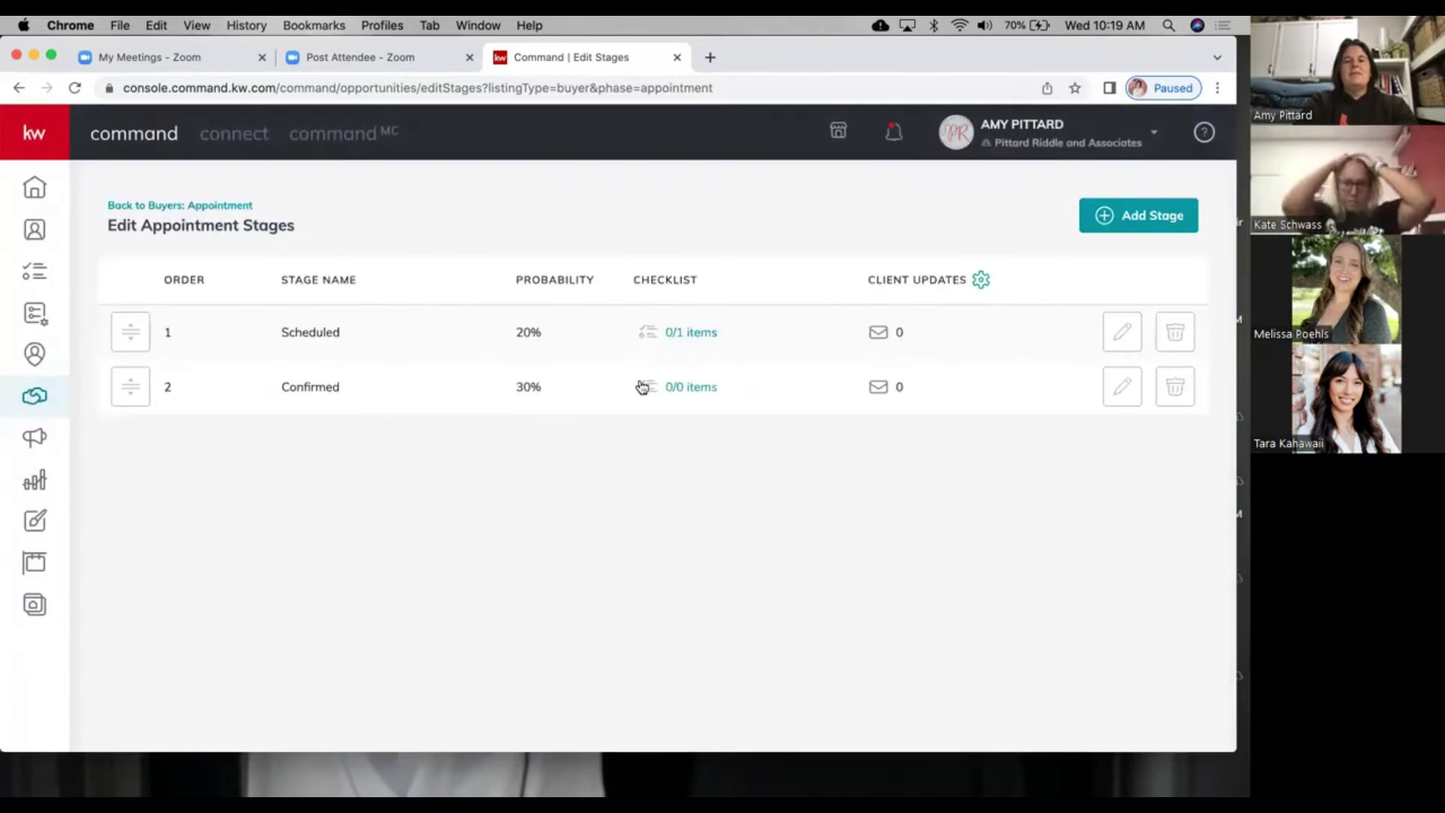
click(691, 332)
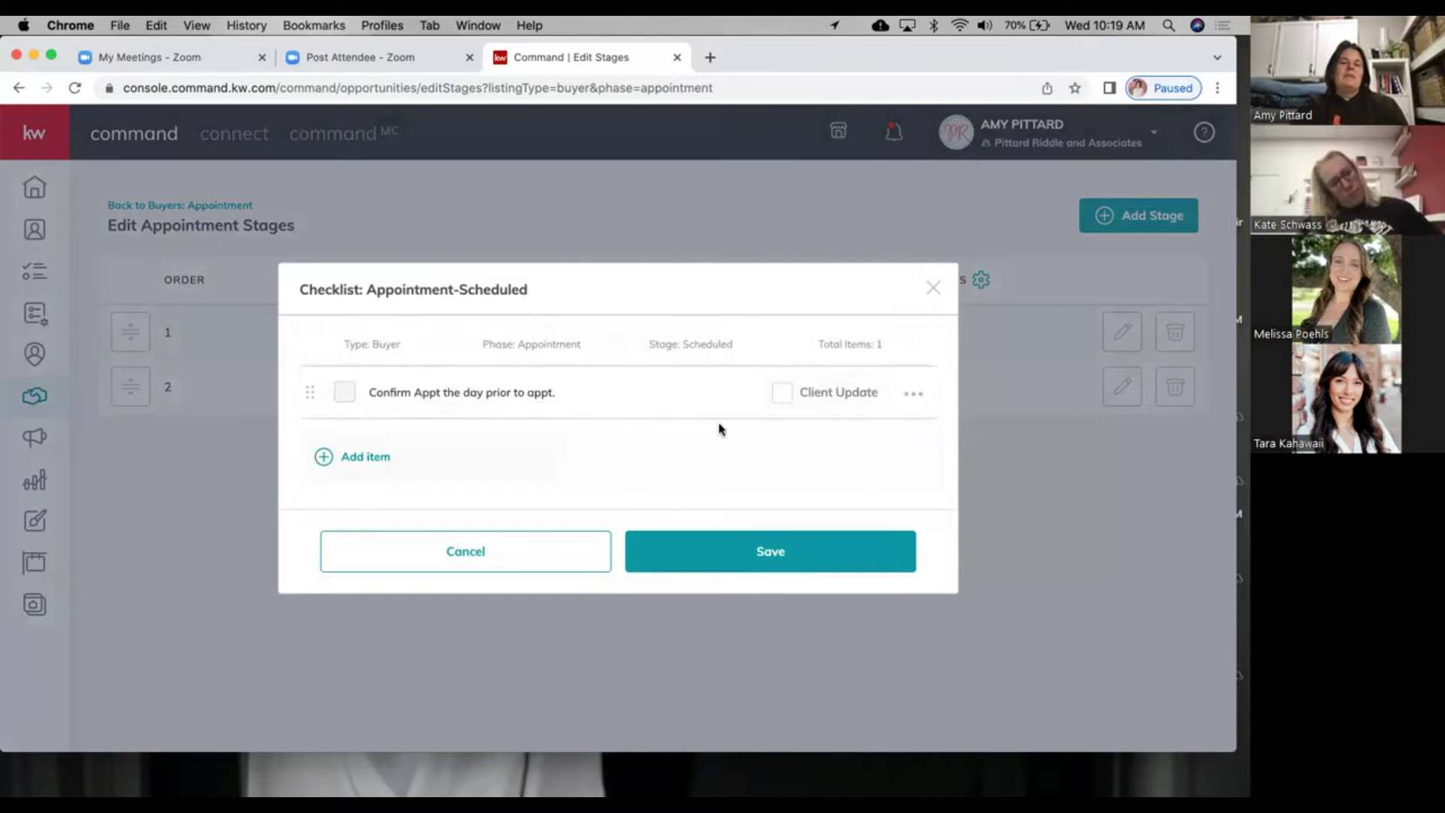
click(354, 457)
text(Mail out $)
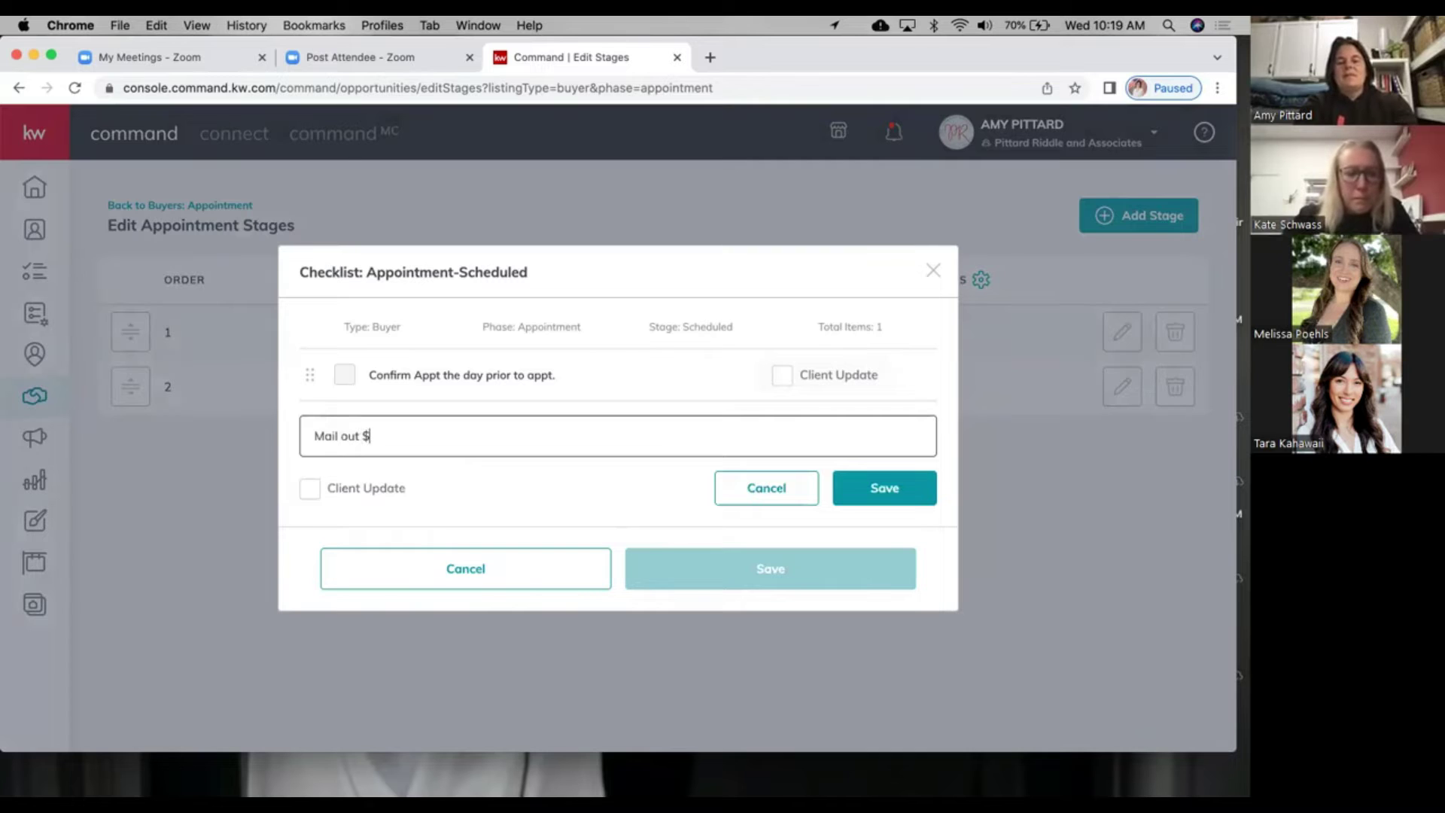
text(5 starbucks Gift Card)
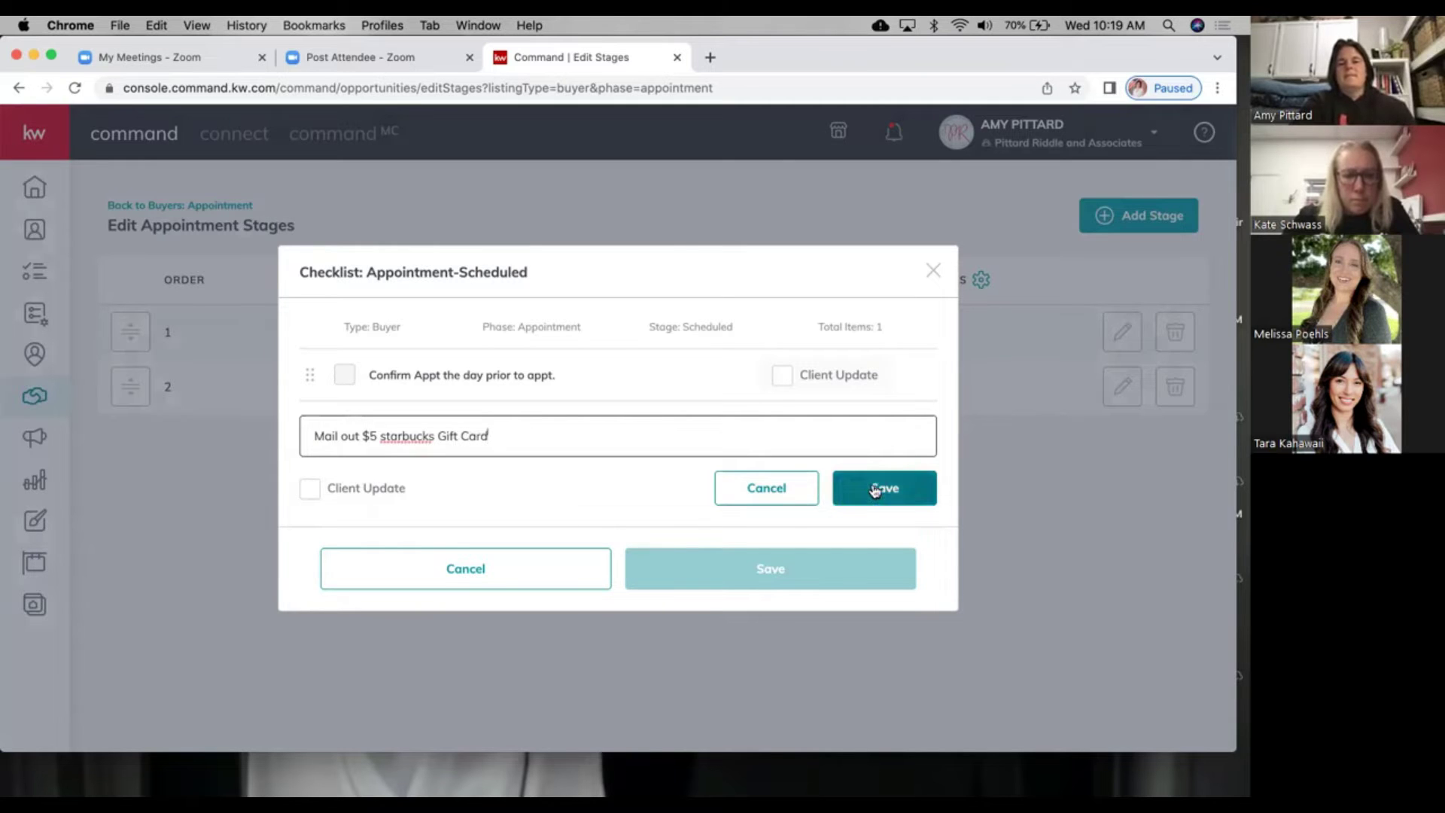
click(845, 489)
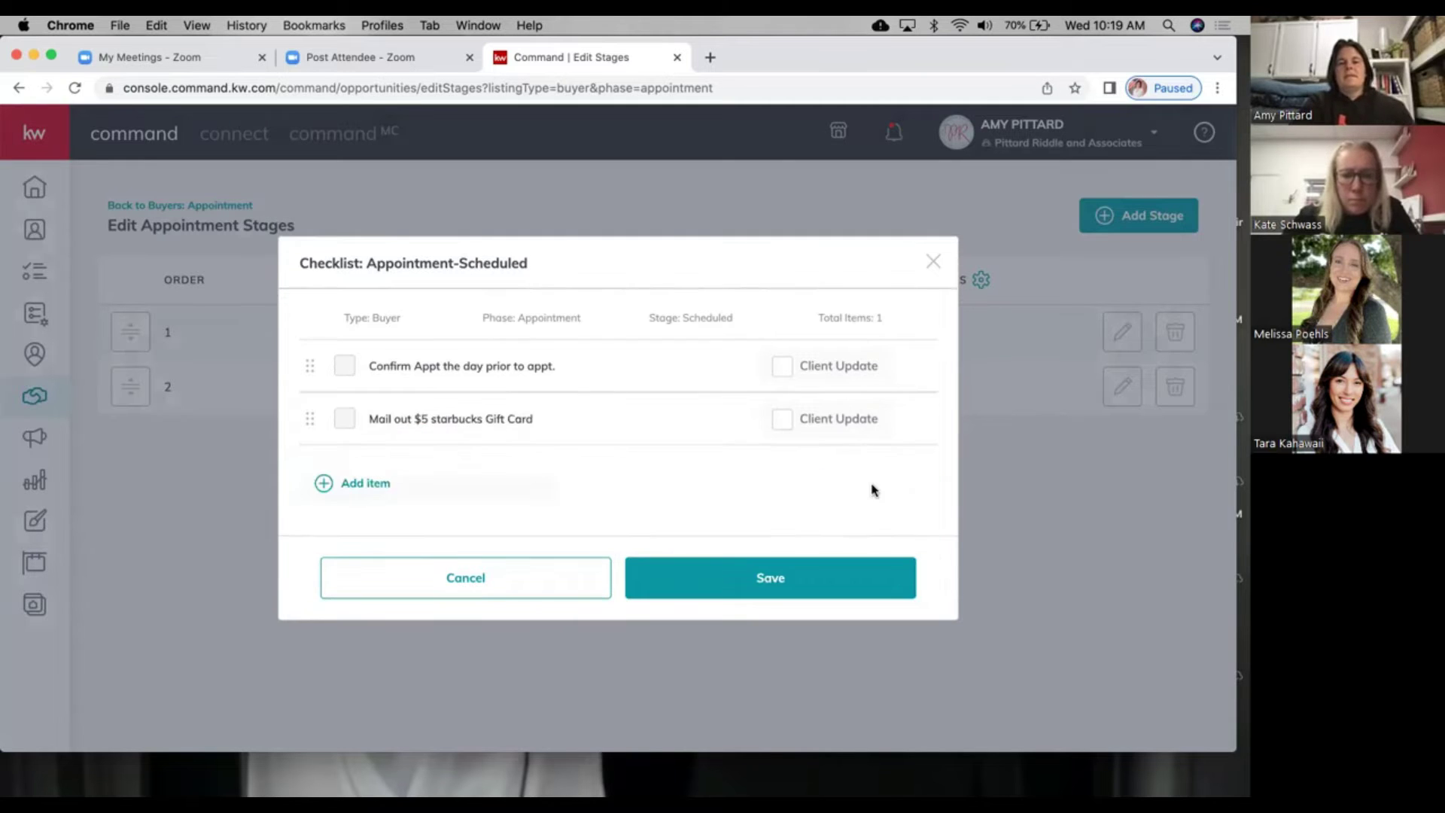
click(747, 595)
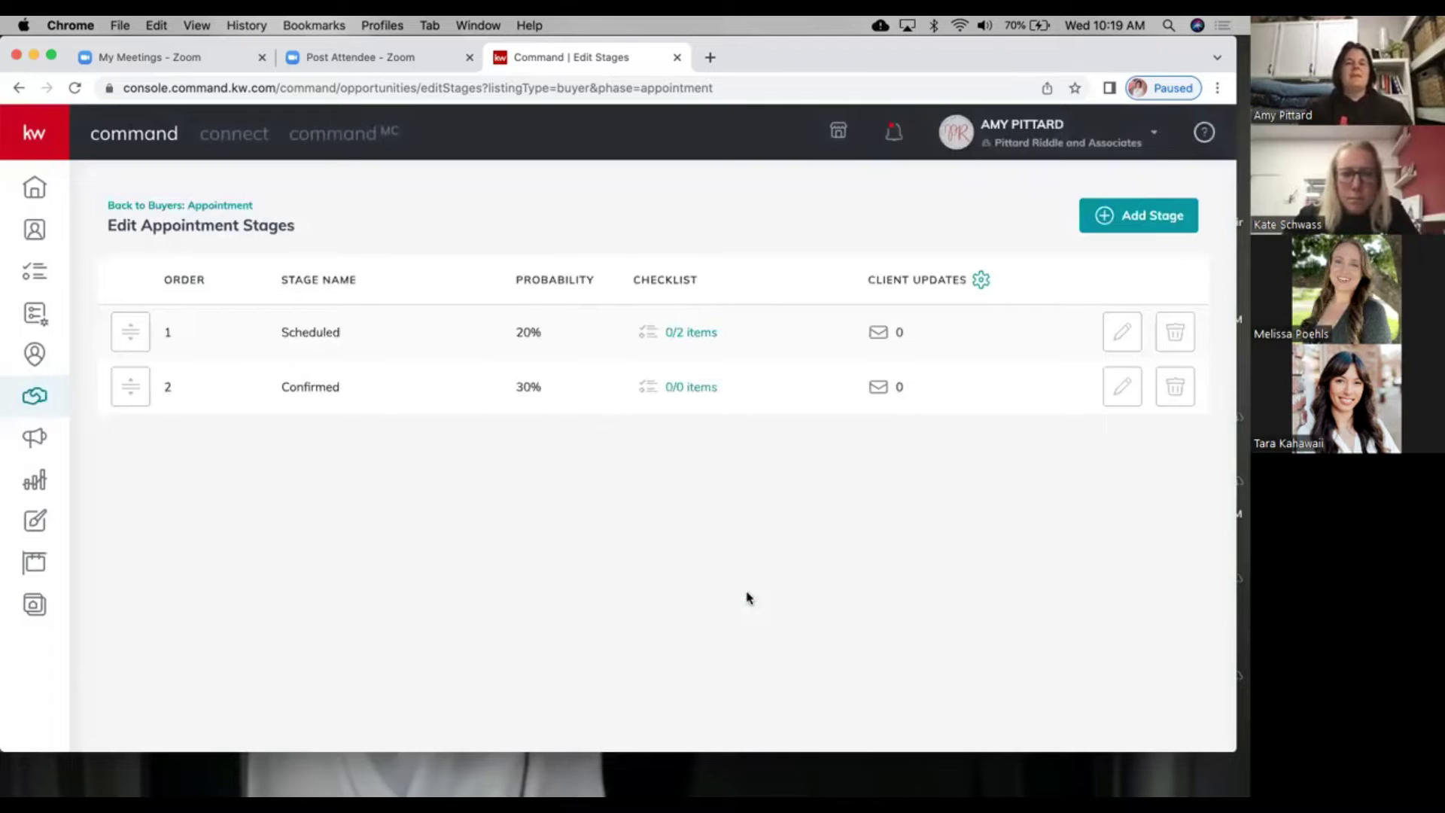
click(219, 206)
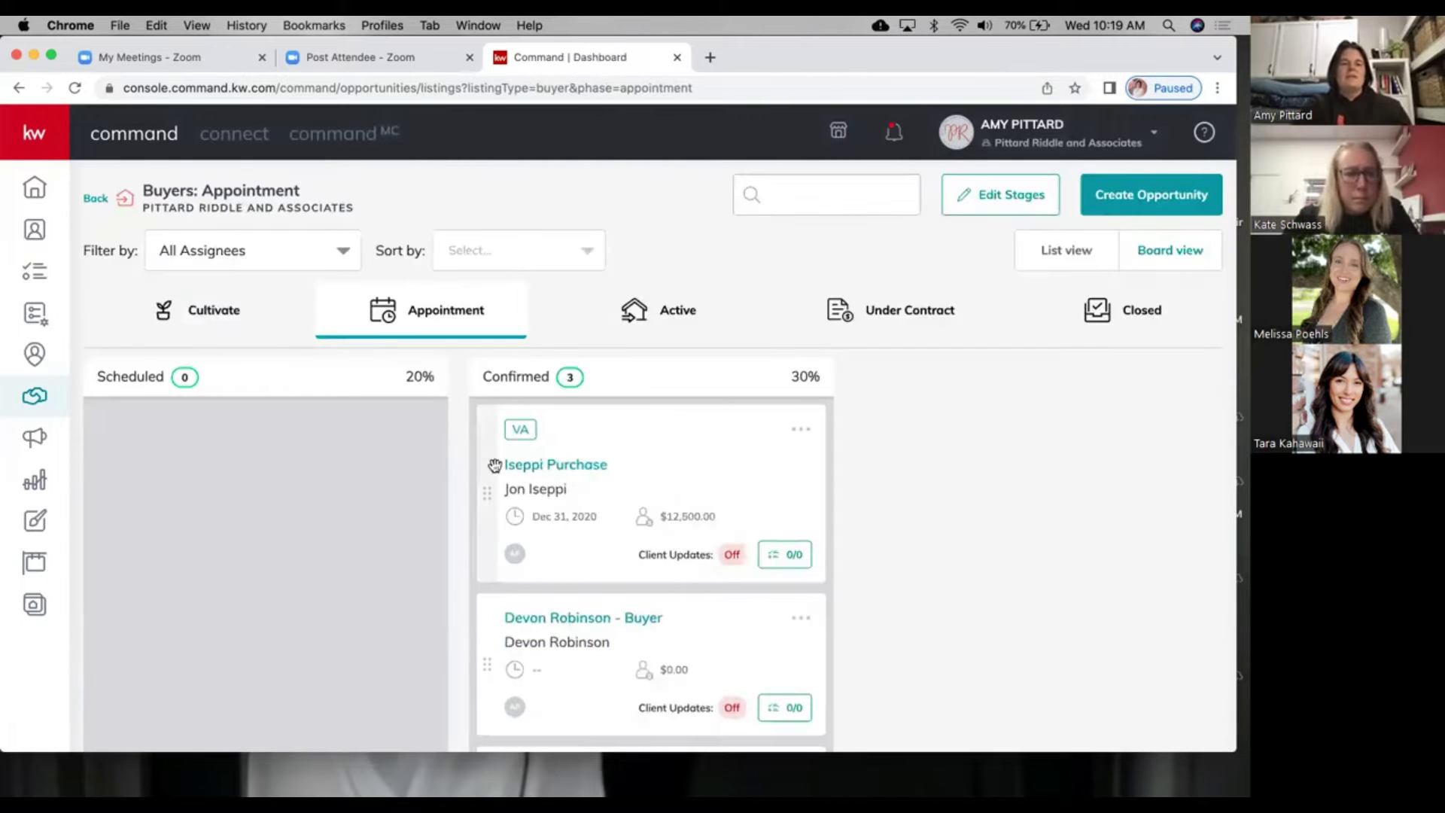
Step: Open the Hartt Purchase checklist and set the first item's due date to Jun 16
scroll(577, 598, down, 3)
drag(568, 613, 251, 468)
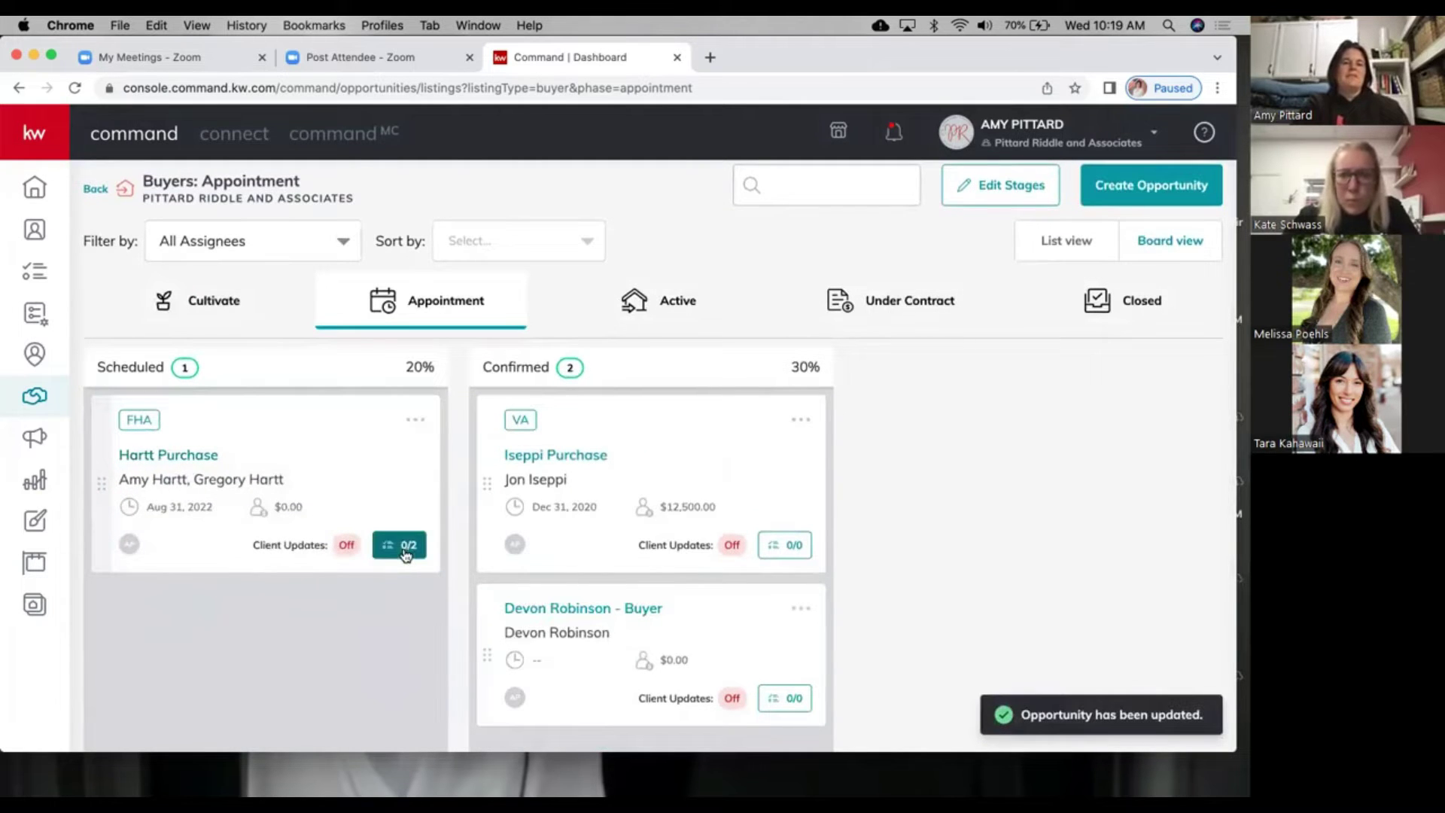
click(405, 553)
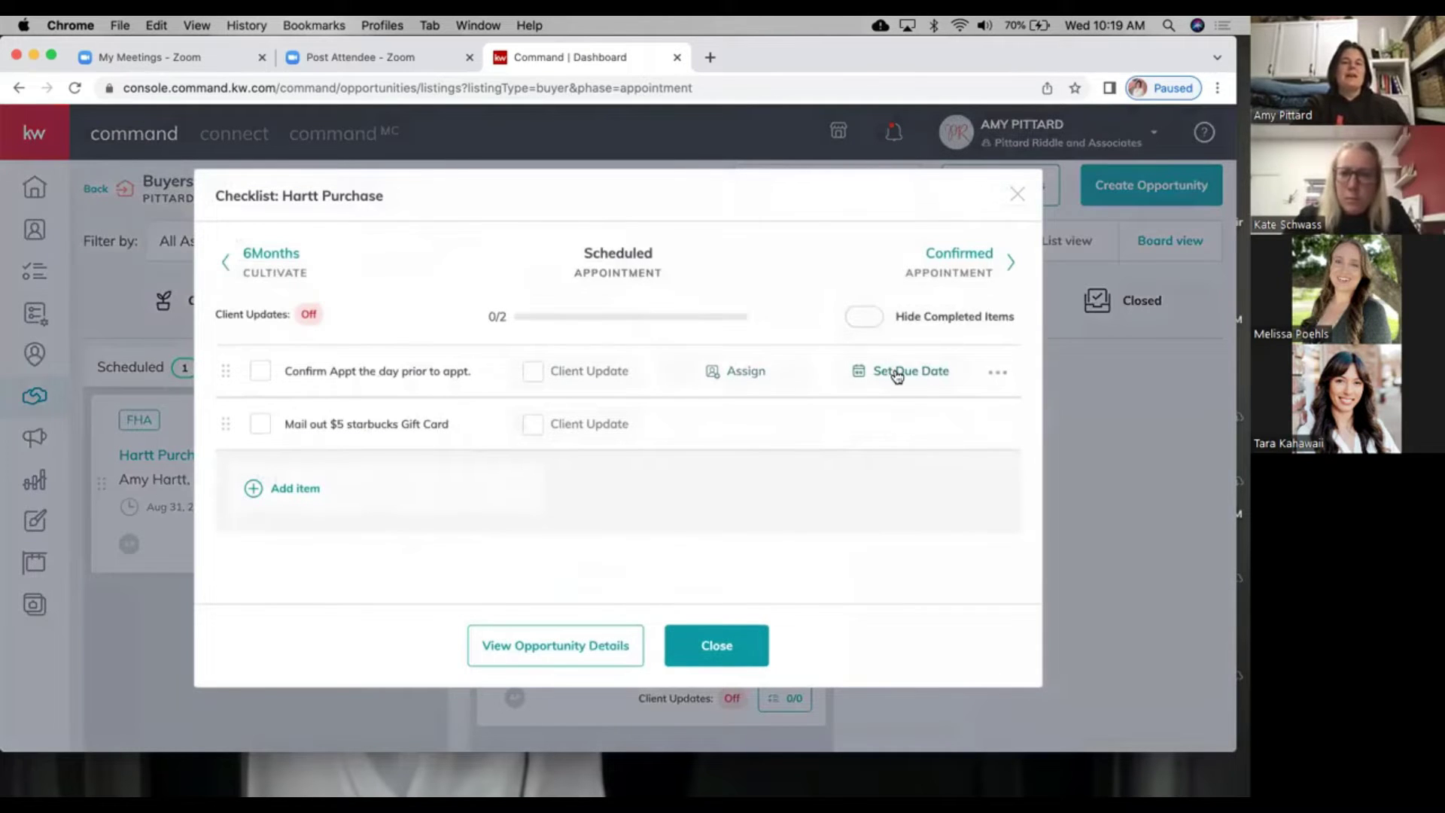
click(897, 377)
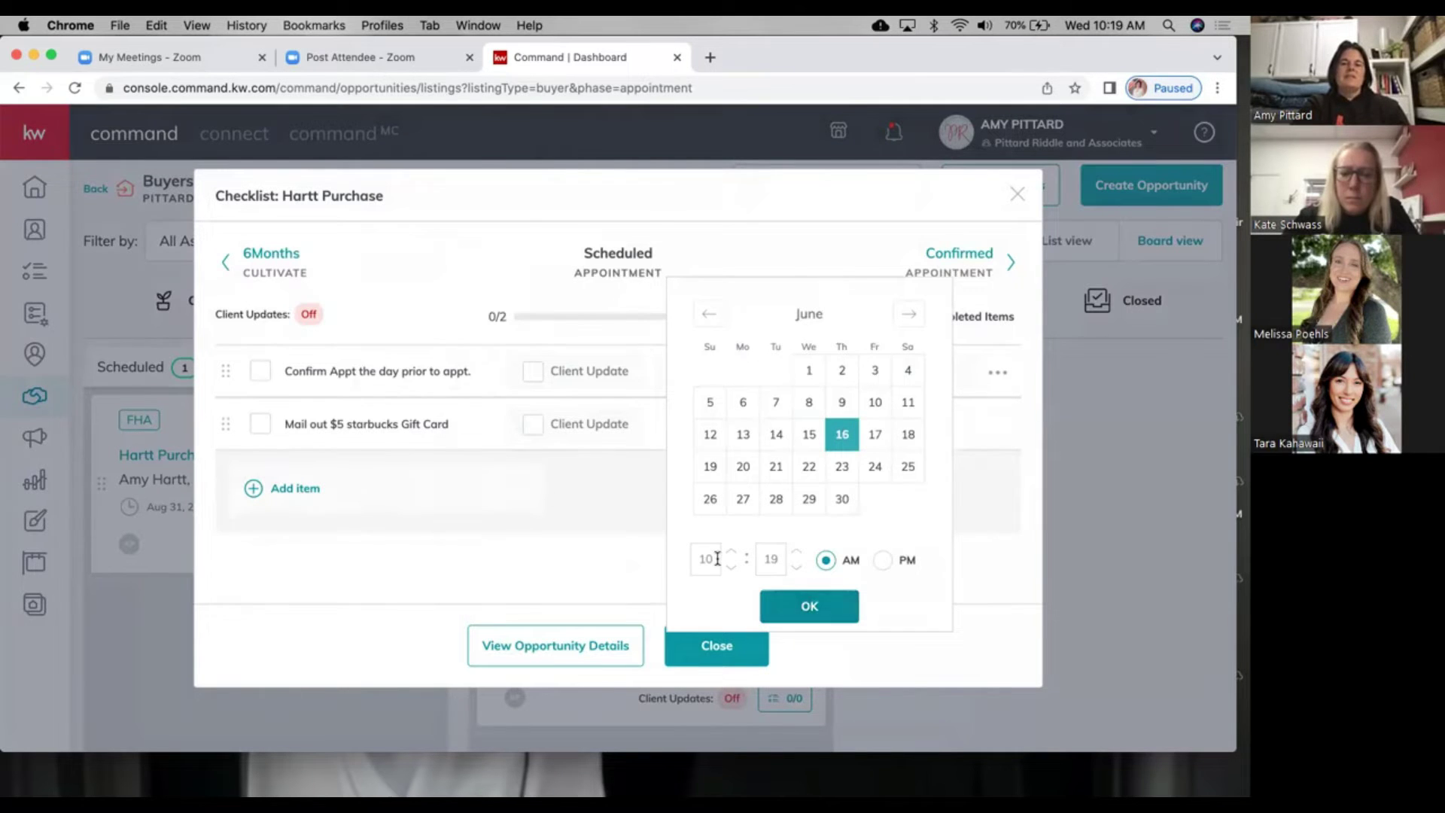
click(811, 609)
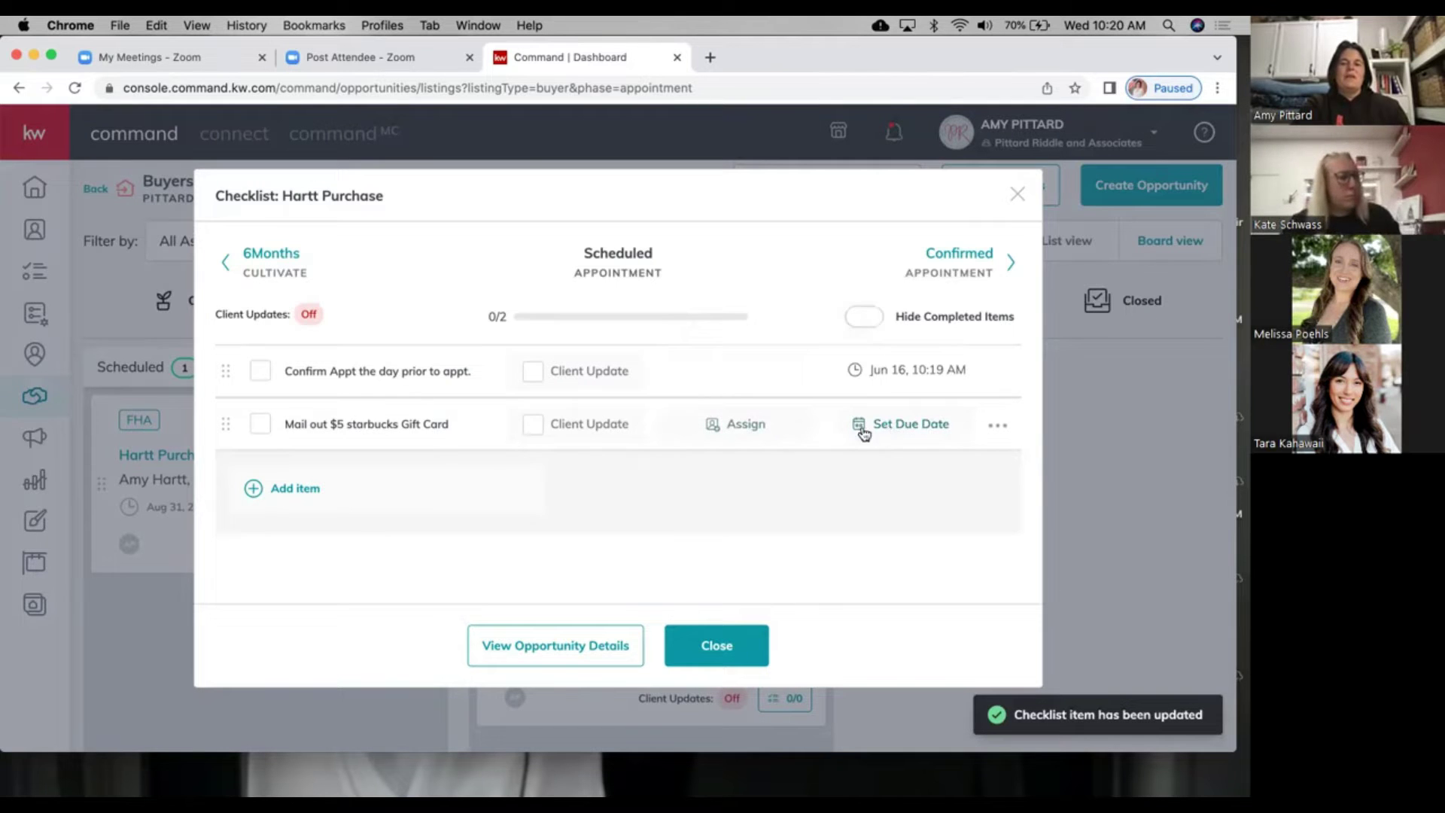
Step: Assign the gift card item to a colleague and give it a Jun 16 due date
click(744, 425)
scroll(867, 492, down, 2)
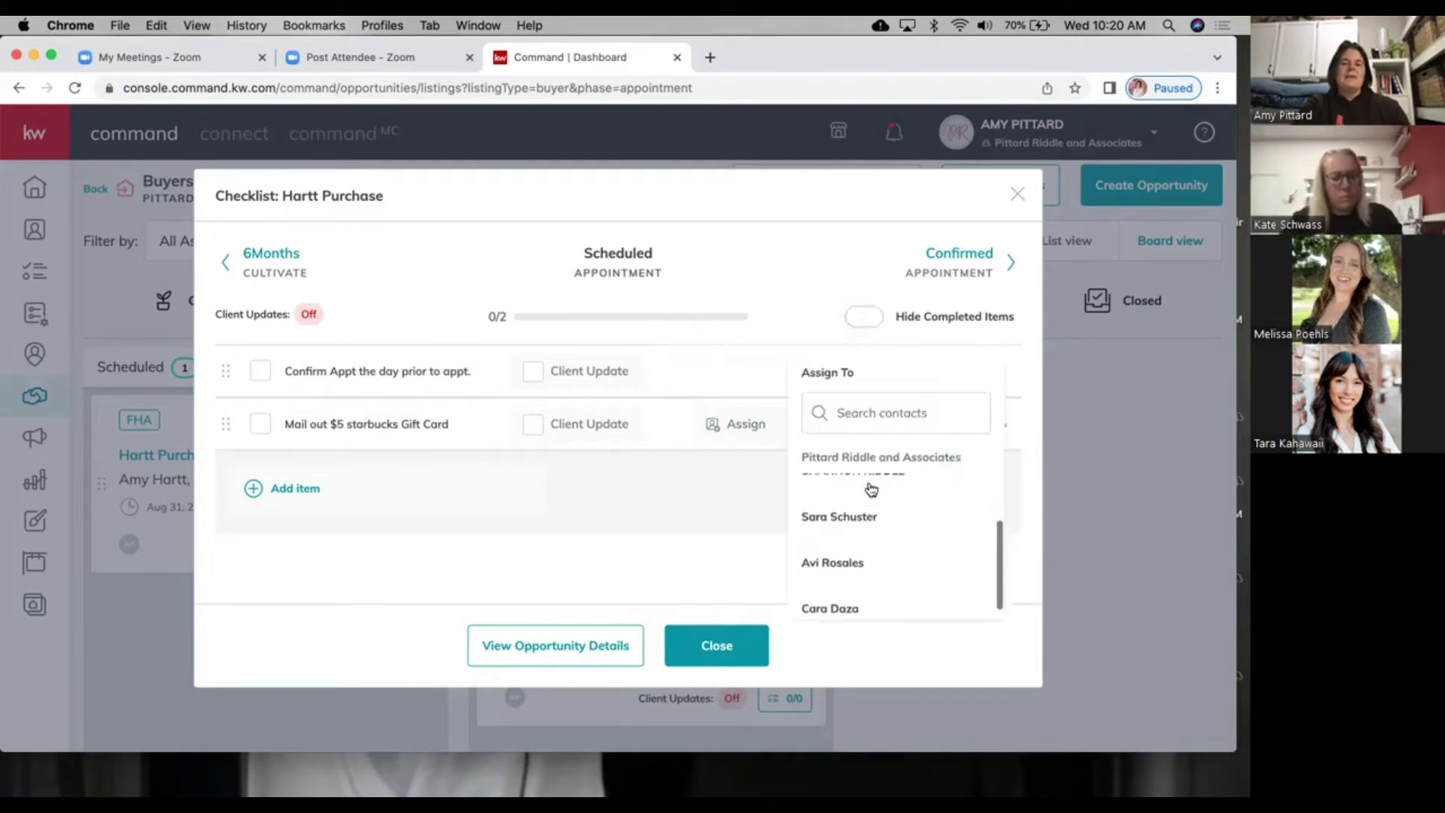
click(843, 552)
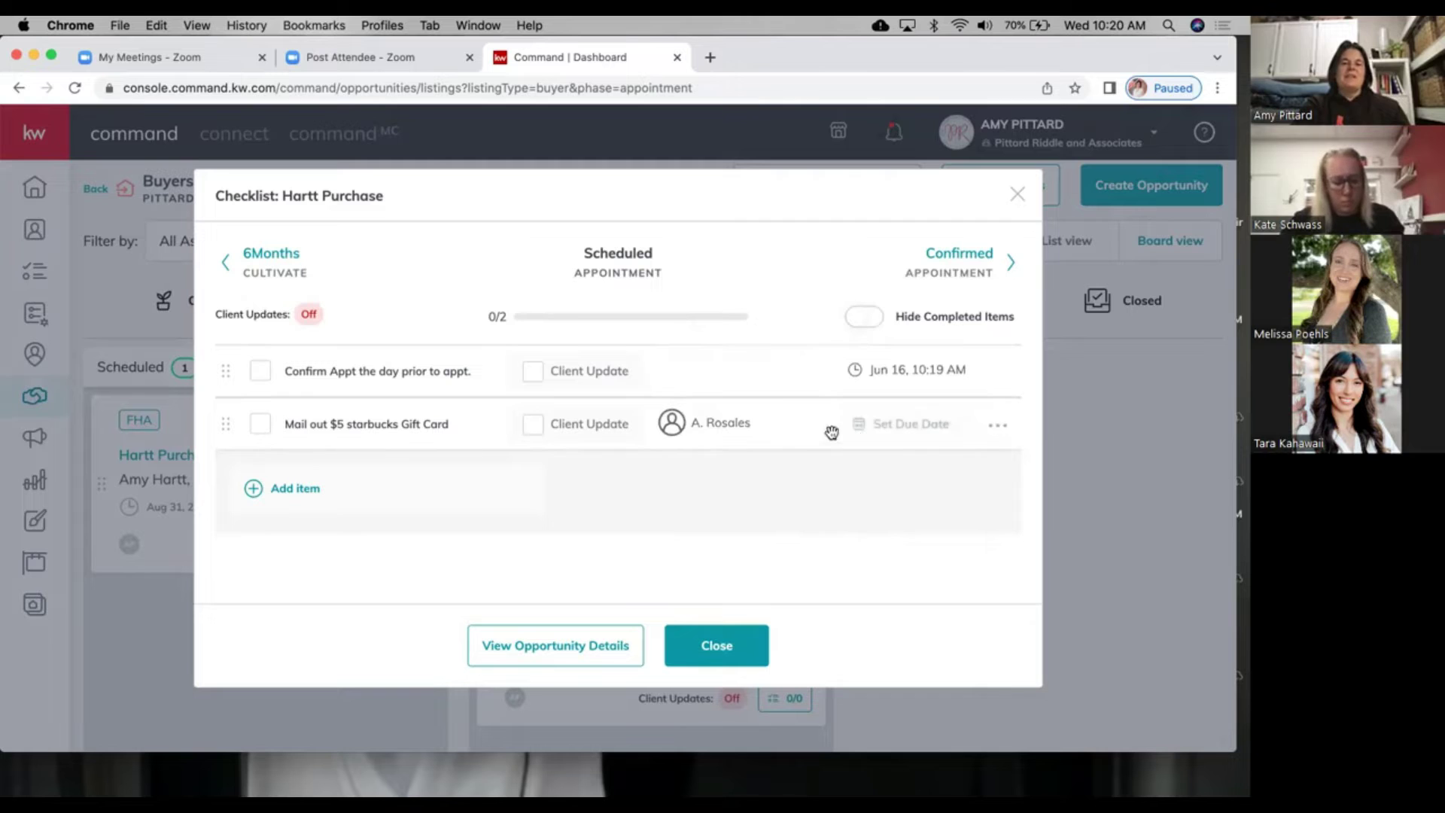
click(901, 427)
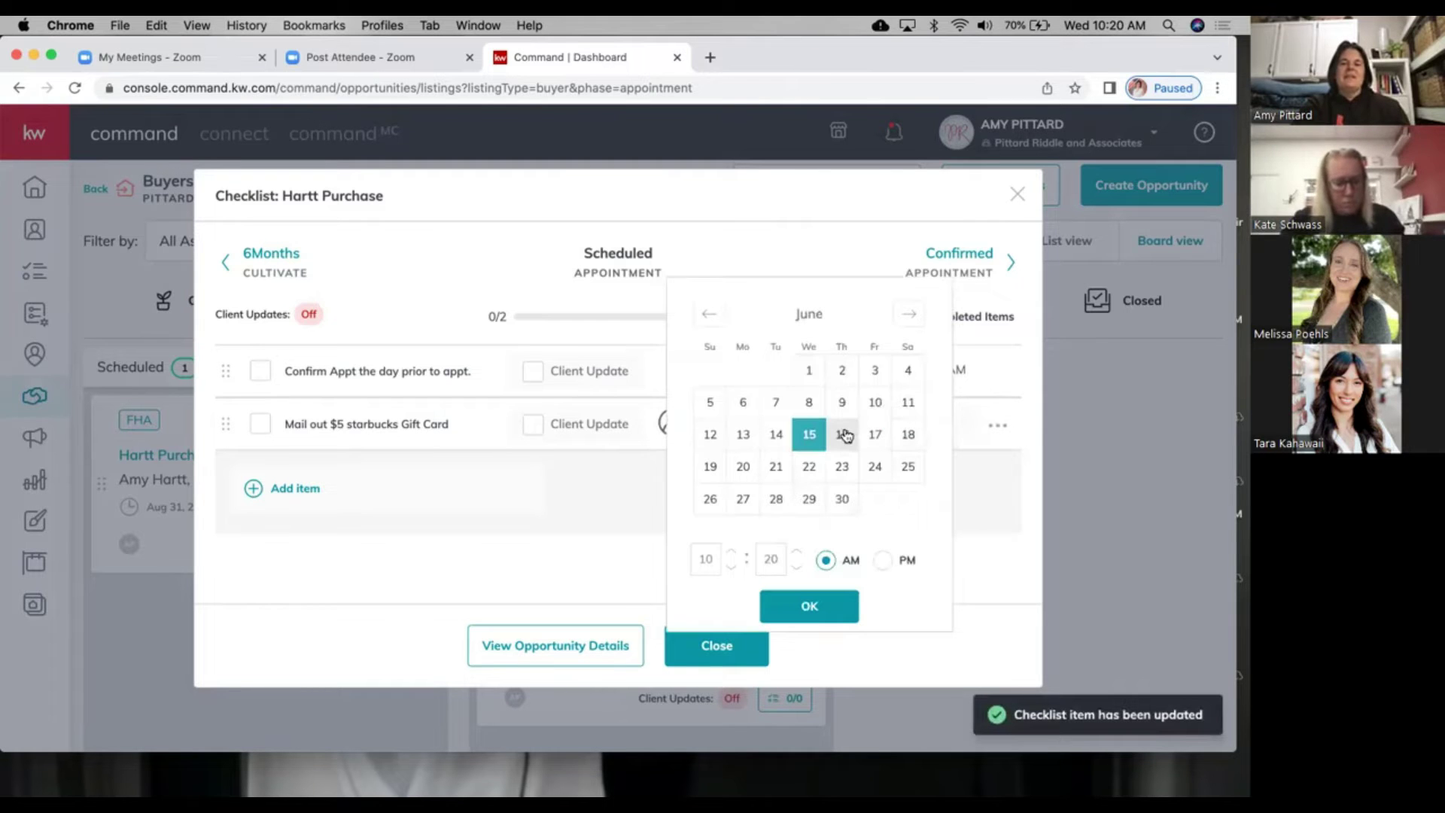
click(844, 435)
click(807, 606)
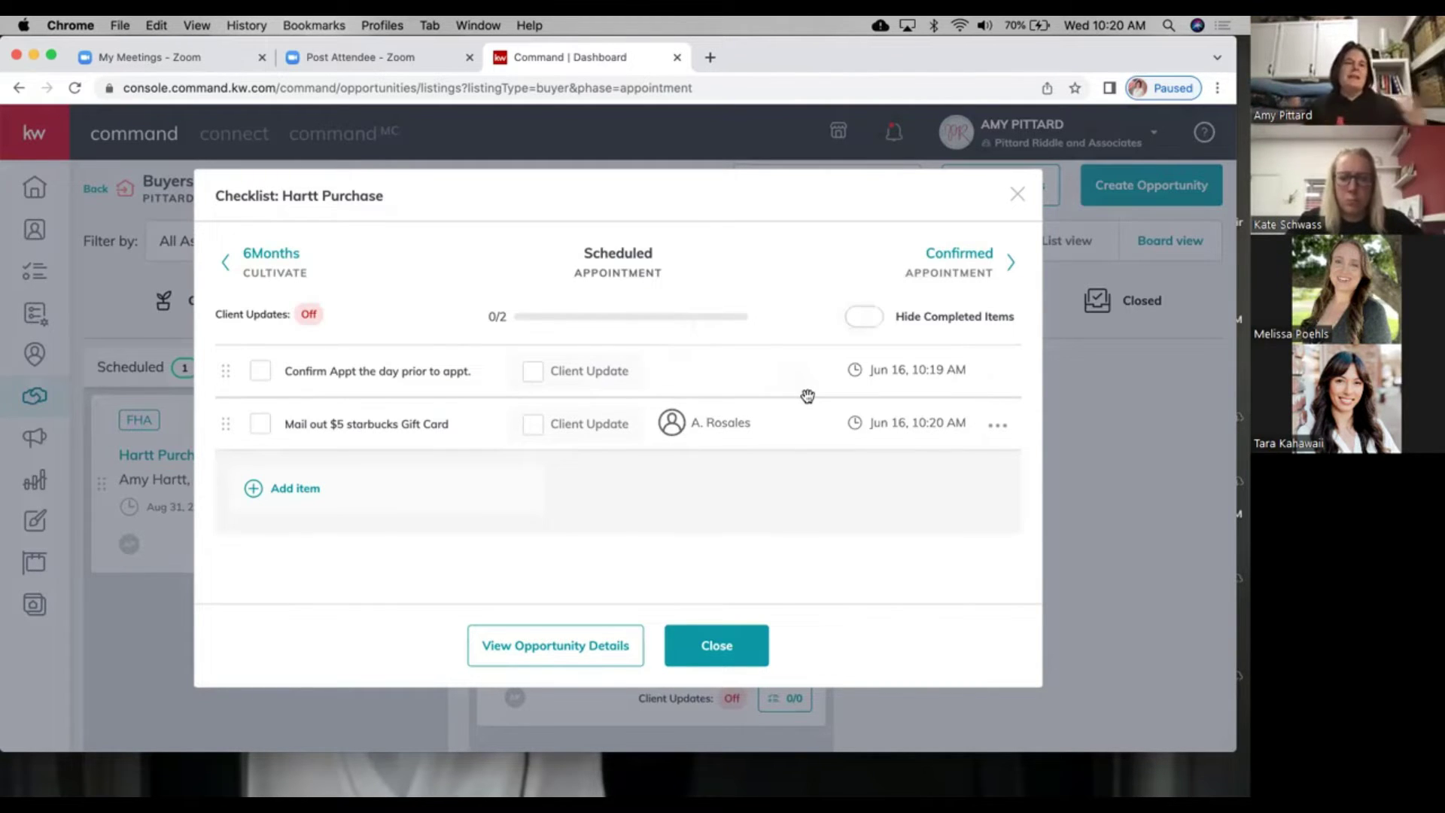
Step: Assign both the appointment confirmation and gift card items to the account owner
click(755, 390)
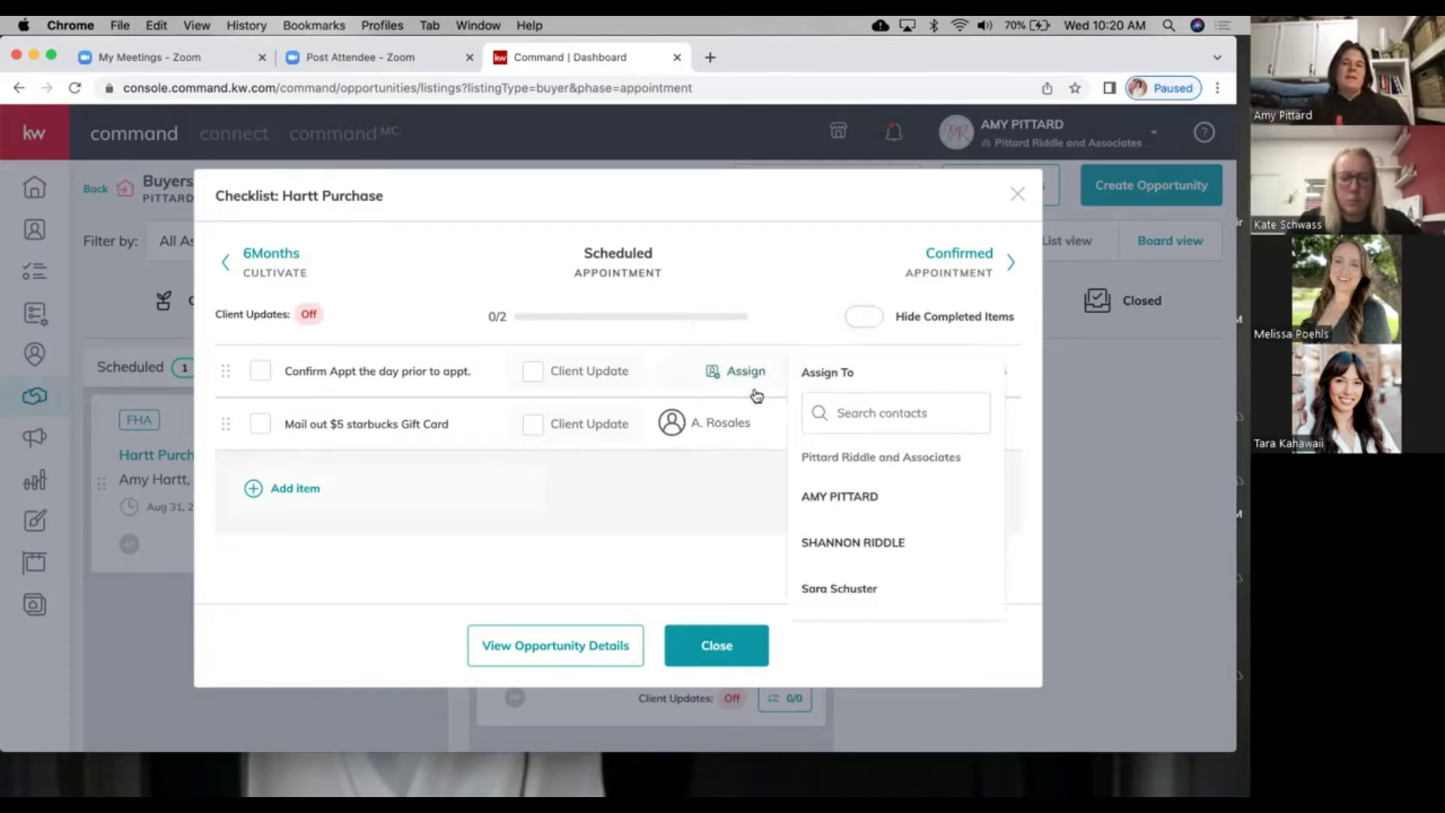
click(830, 499)
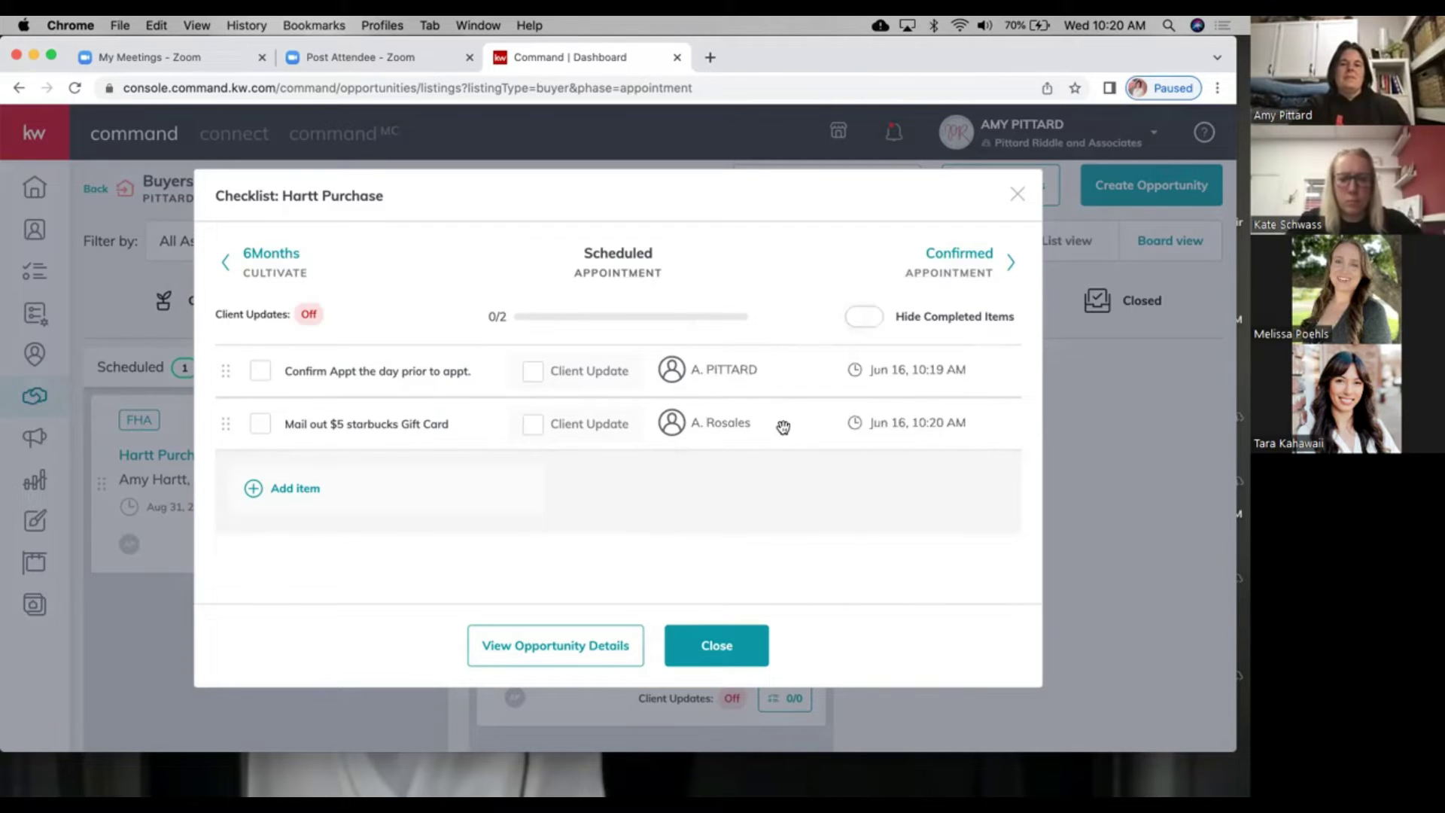
click(728, 436)
click(849, 500)
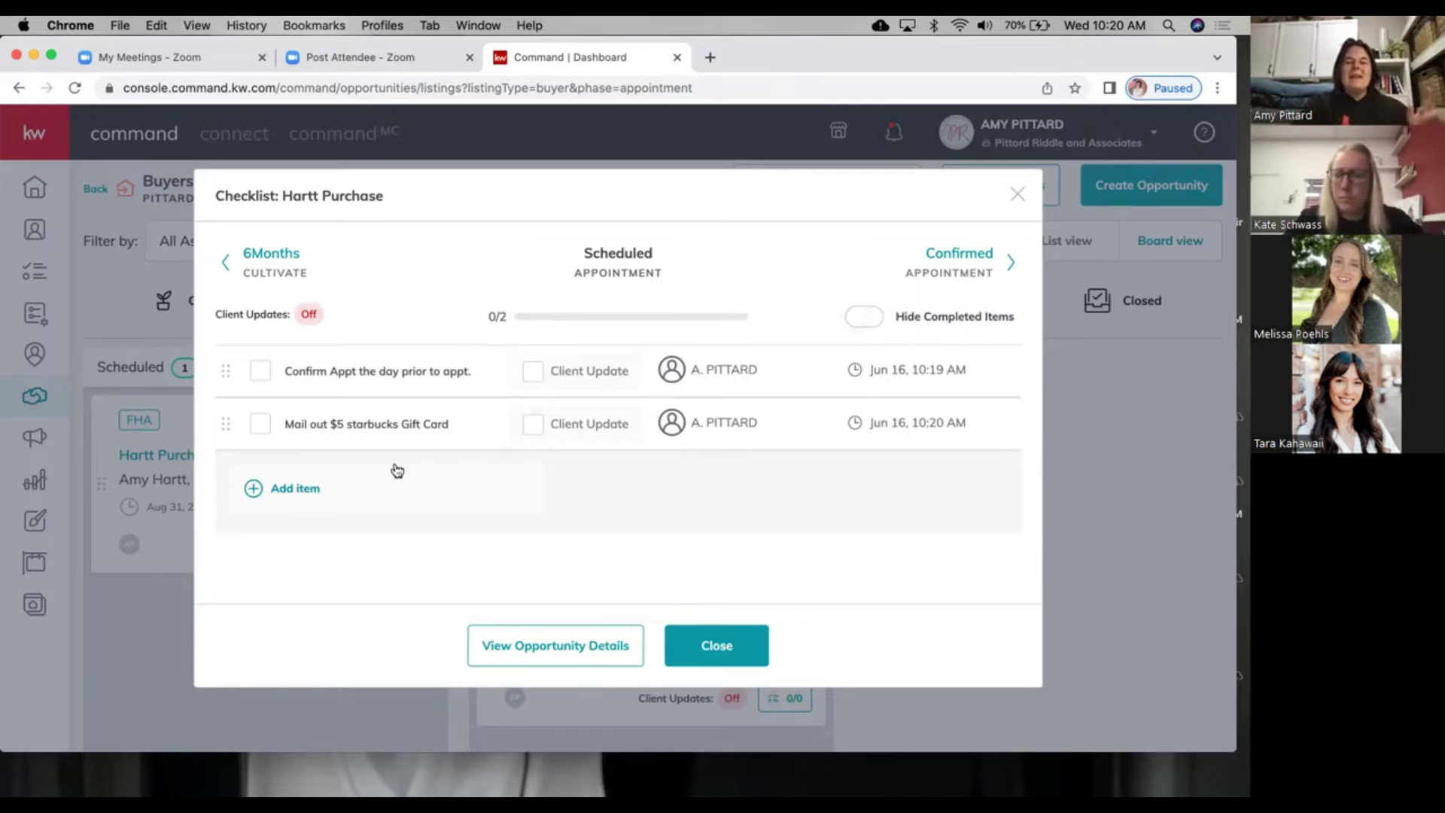
Step: Add 'Update Due Dates on Checklist' to the Scheduled stage template and move it to the top
click(719, 648)
click(1022, 186)
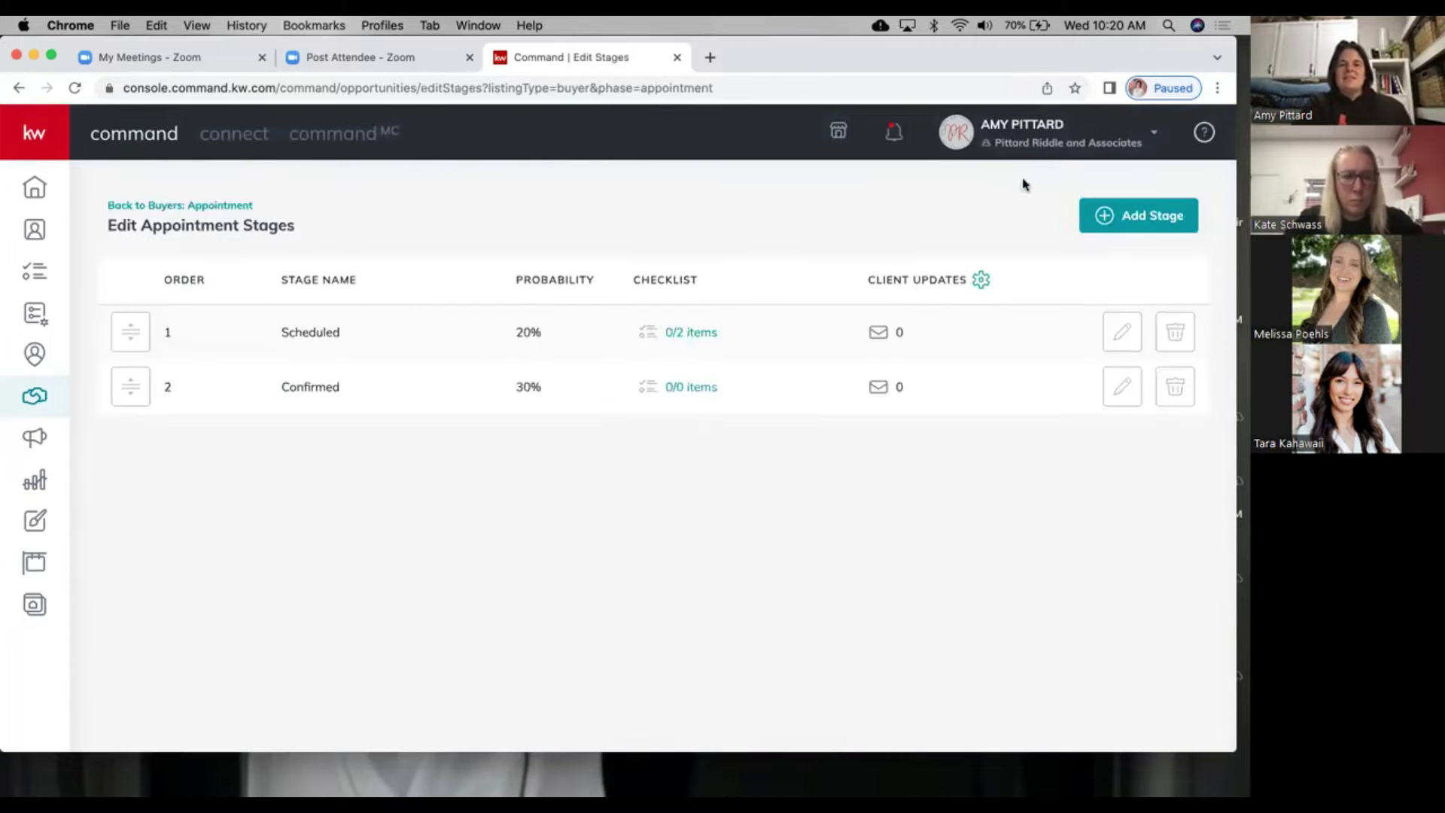
click(702, 335)
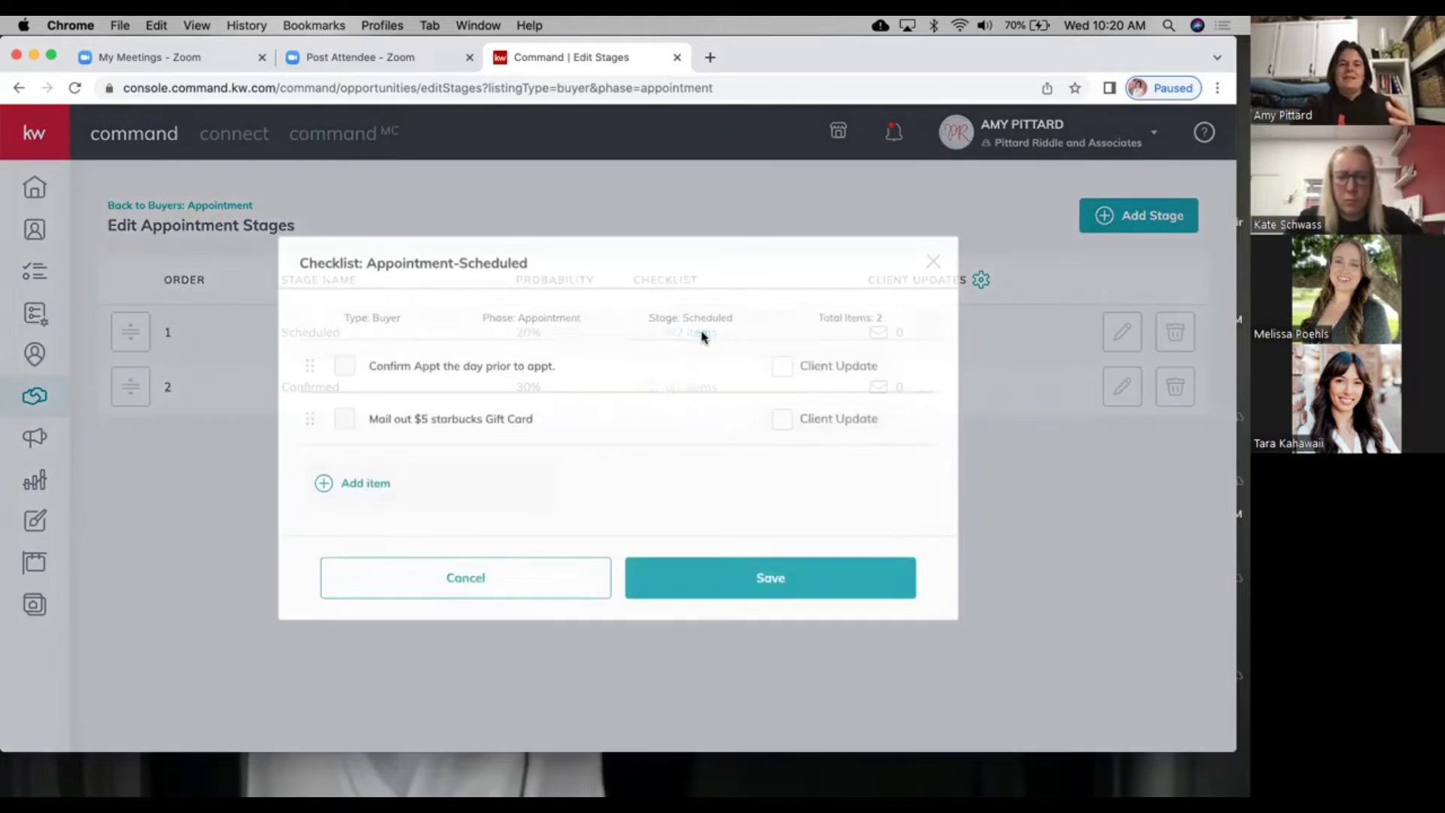
click(365, 479)
text(U)
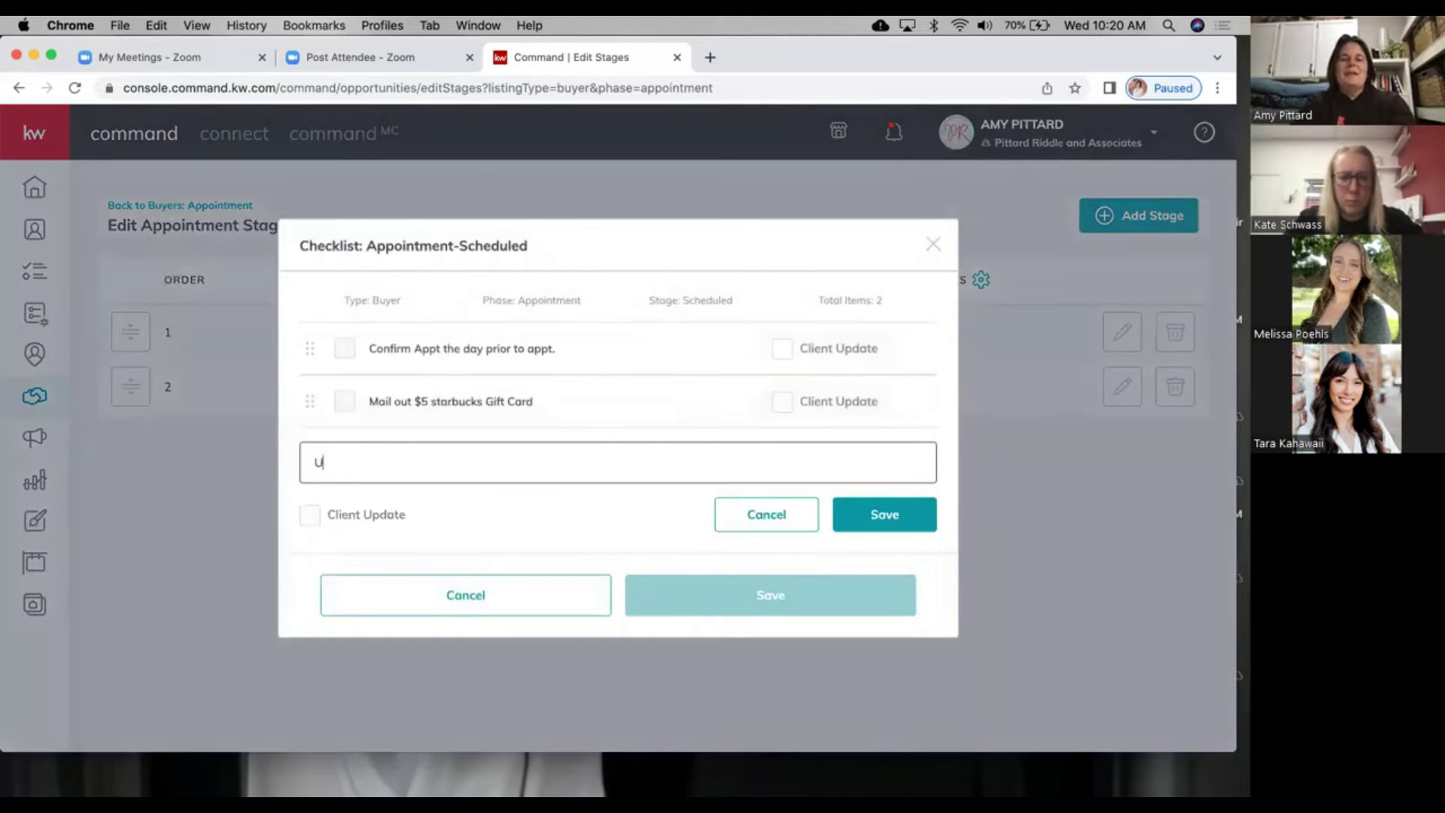
text(pdate Due Dates on Checklist)
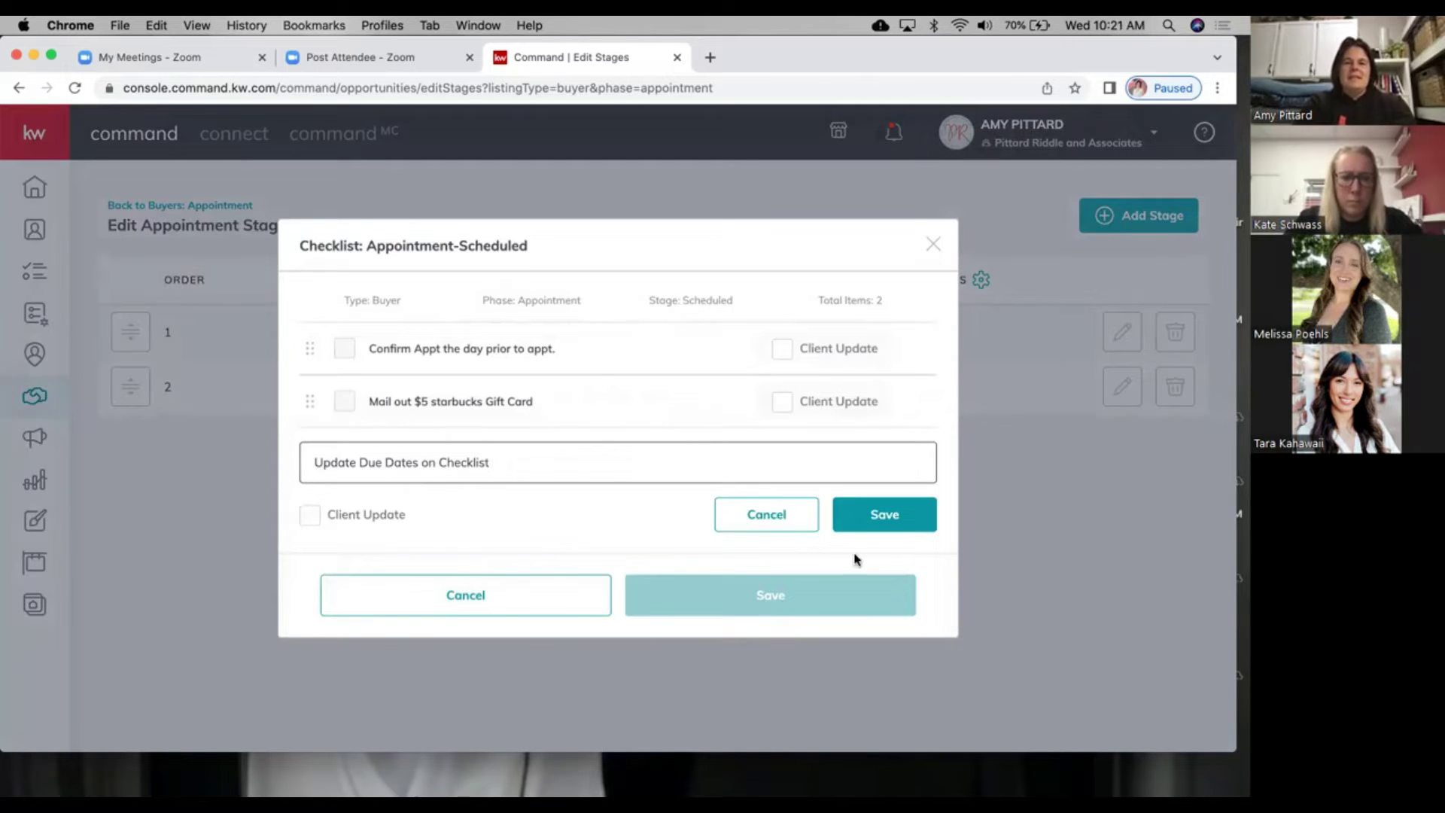
click(900, 517)
drag(309, 443, 323, 334)
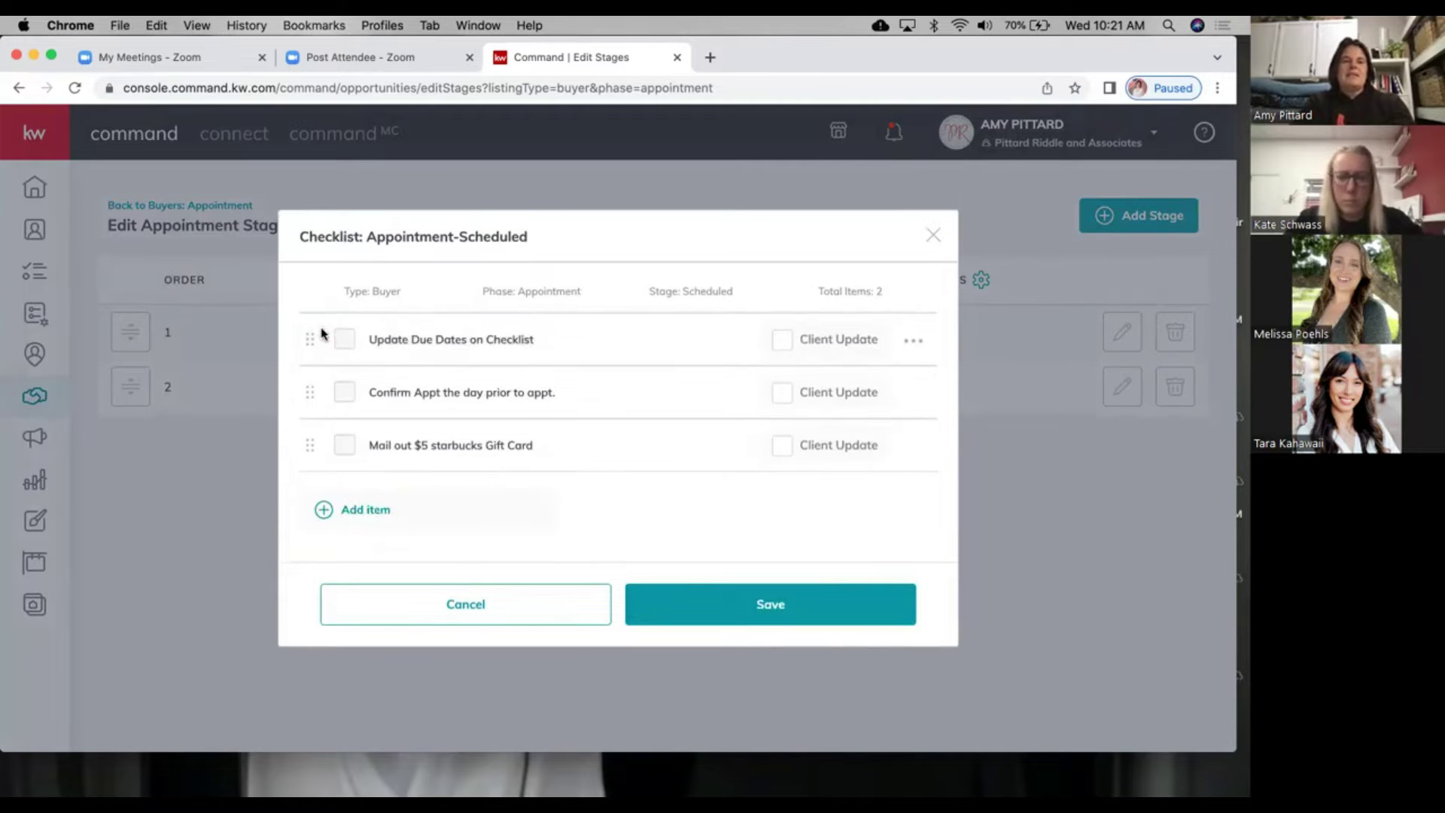
click(714, 599)
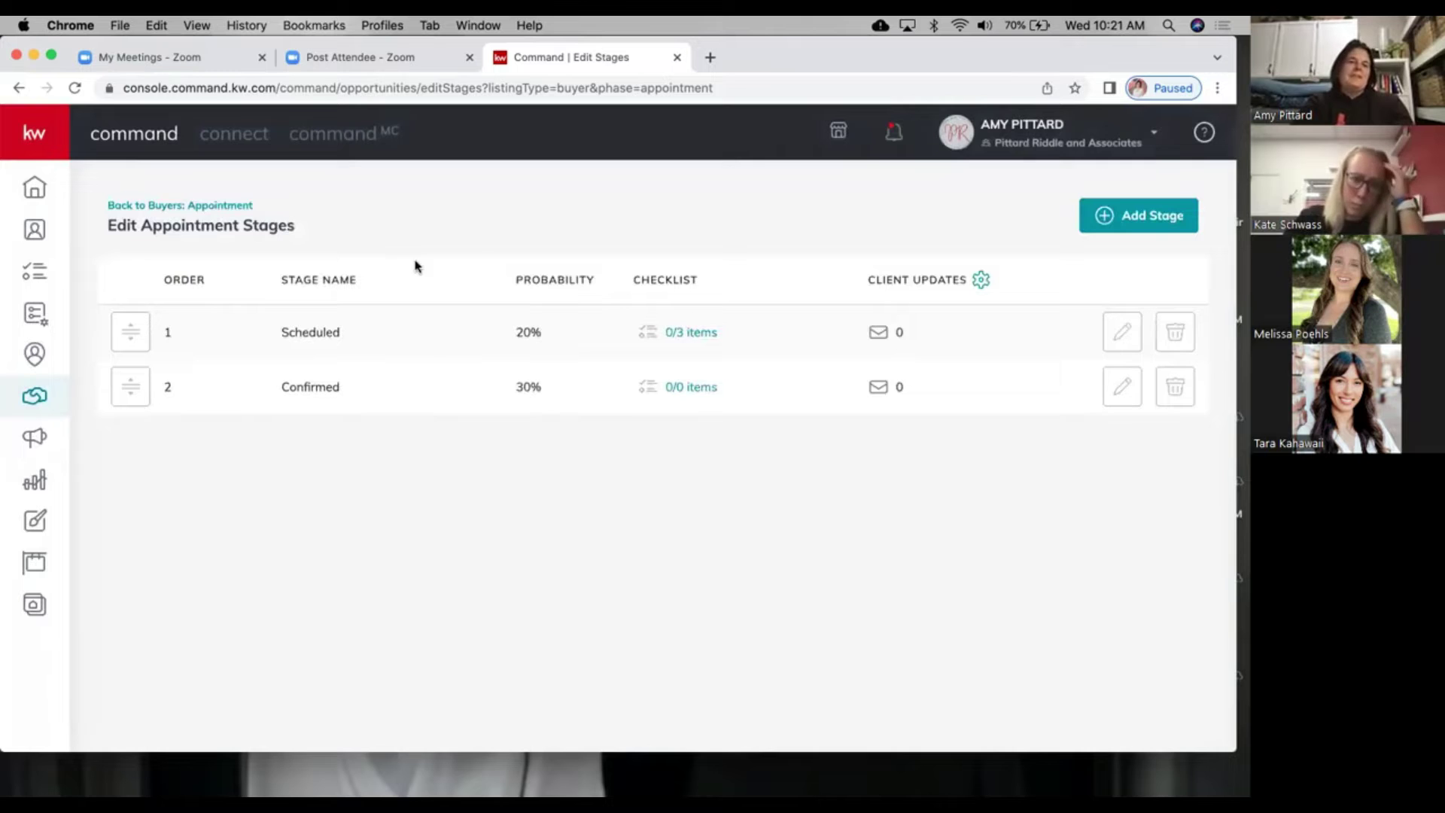
click(216, 206)
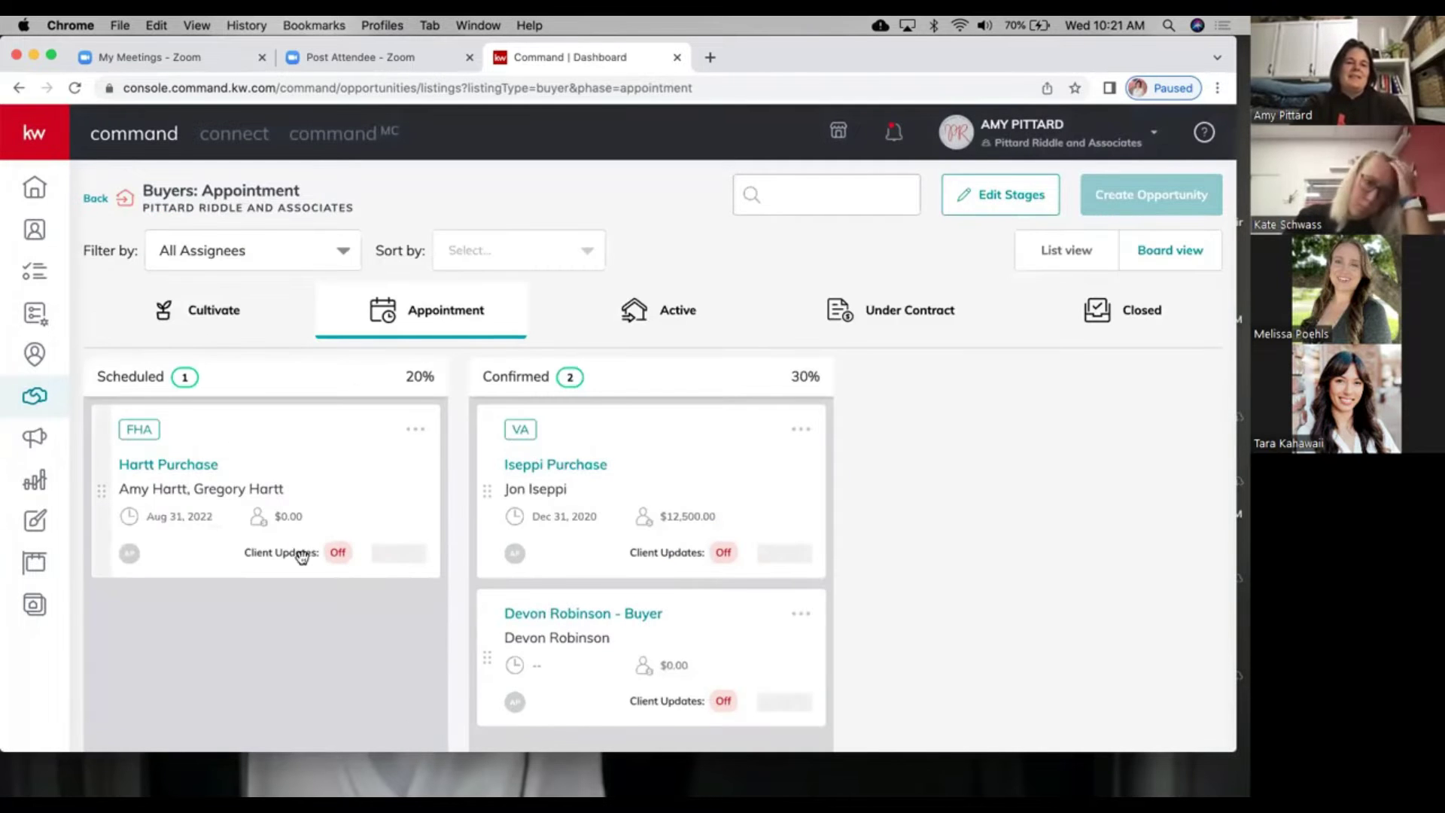
Step: Mark the appointment confirmation and gift card items complete in the Hartt Purchase checklist
click(401, 561)
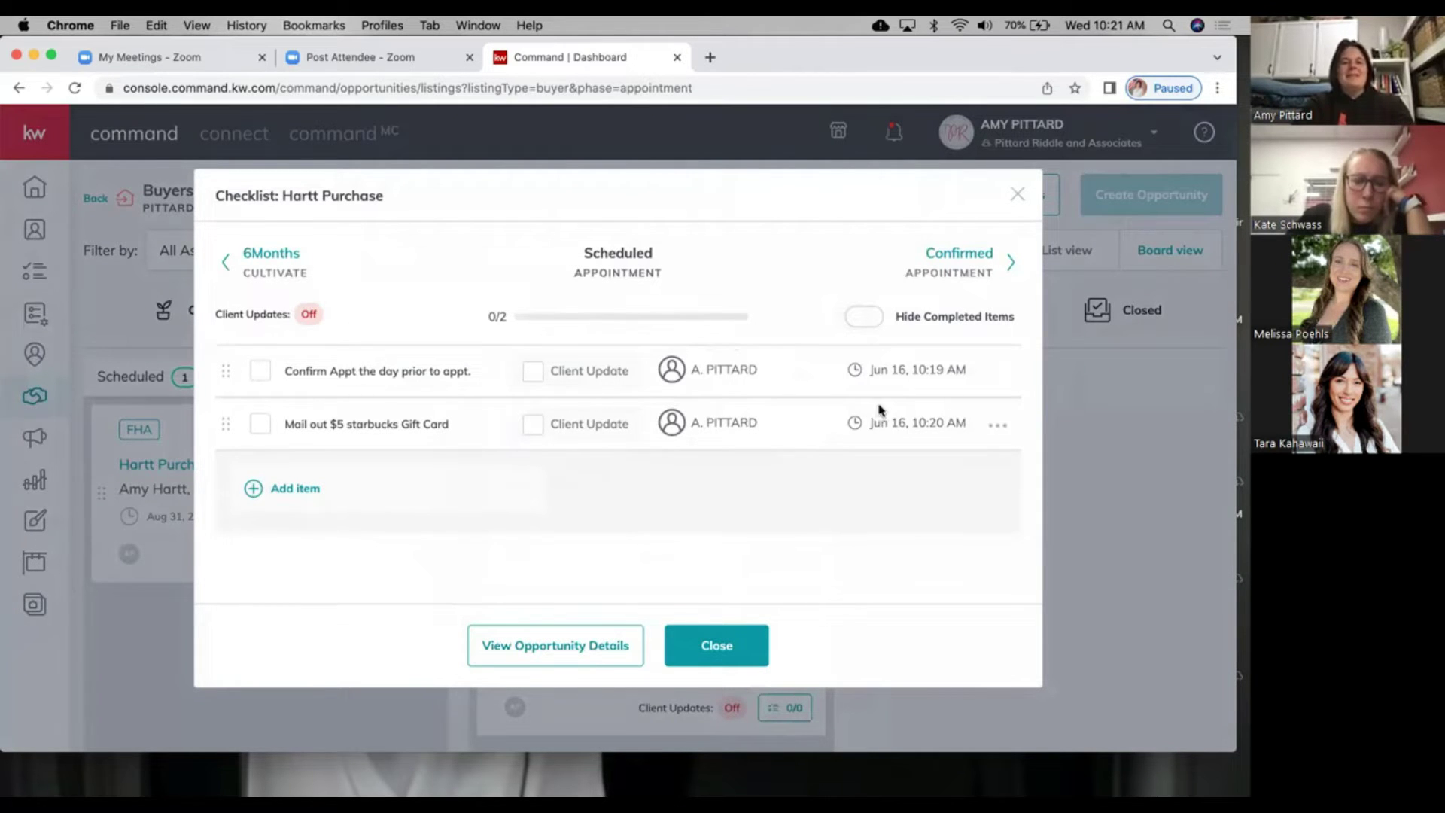
click(259, 373)
click(262, 426)
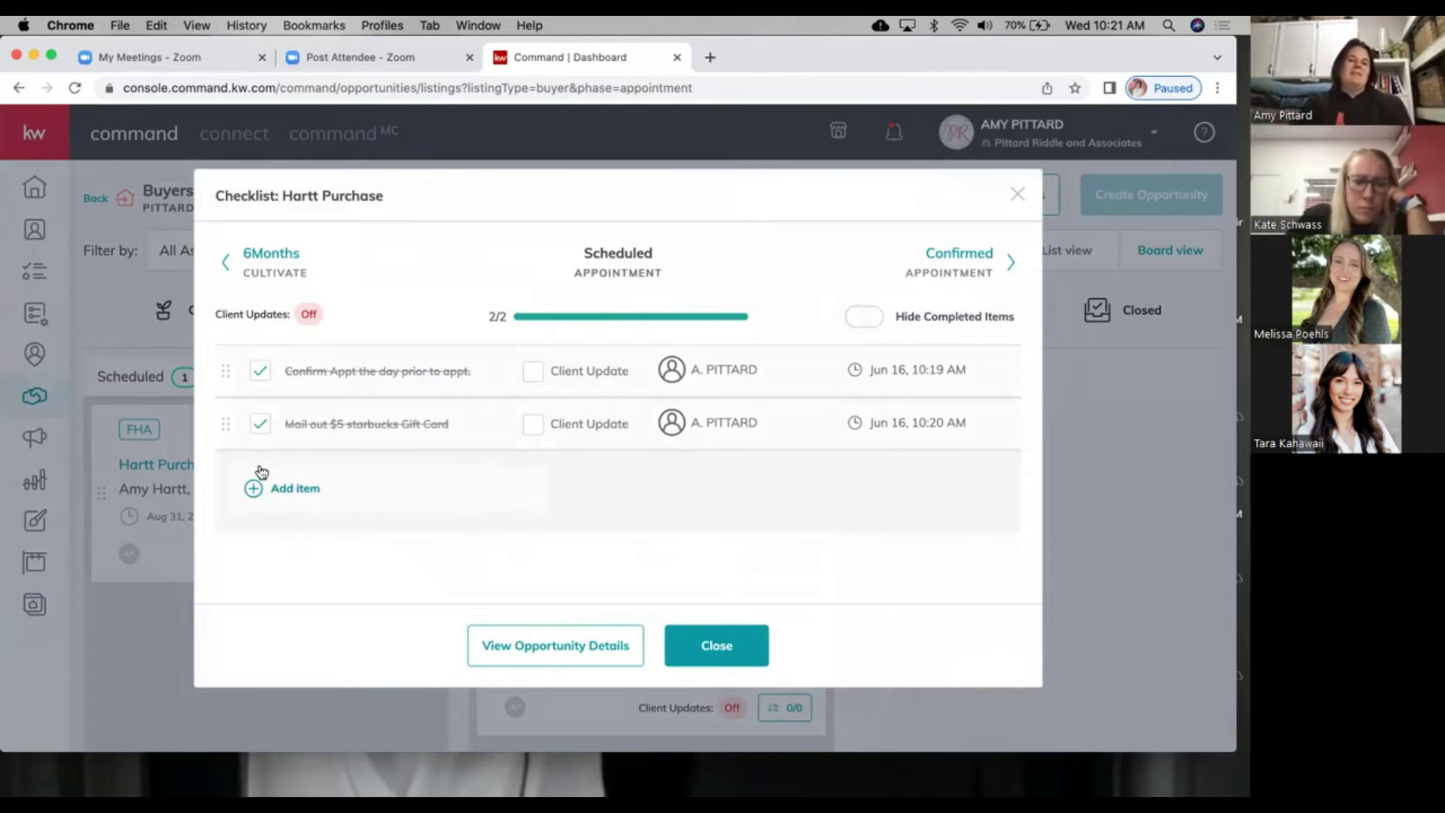
click(715, 638)
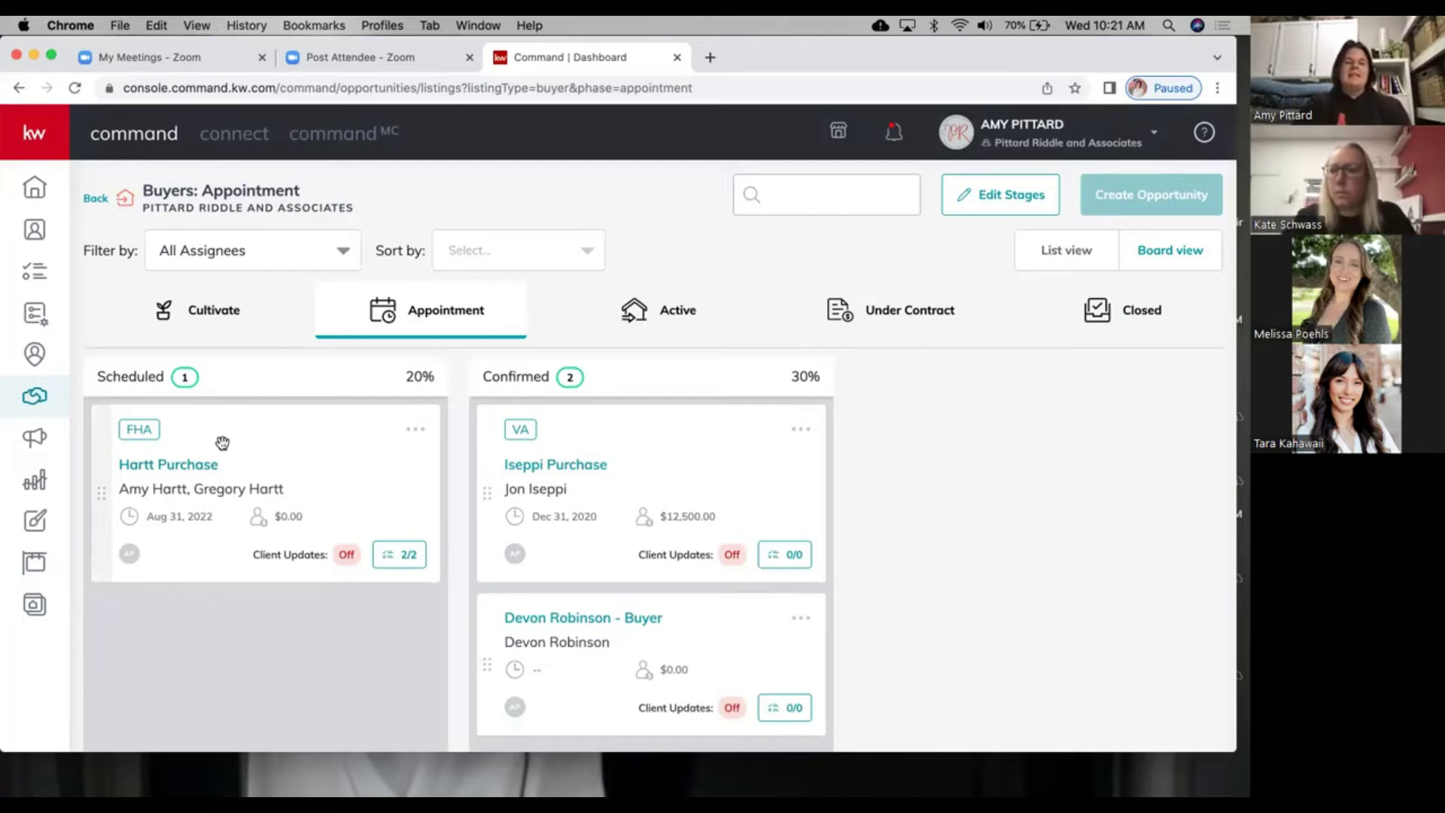
Step: Reopen the Hartt Purchase checklist at 2/2, close it, then bring it up again
click(399, 557)
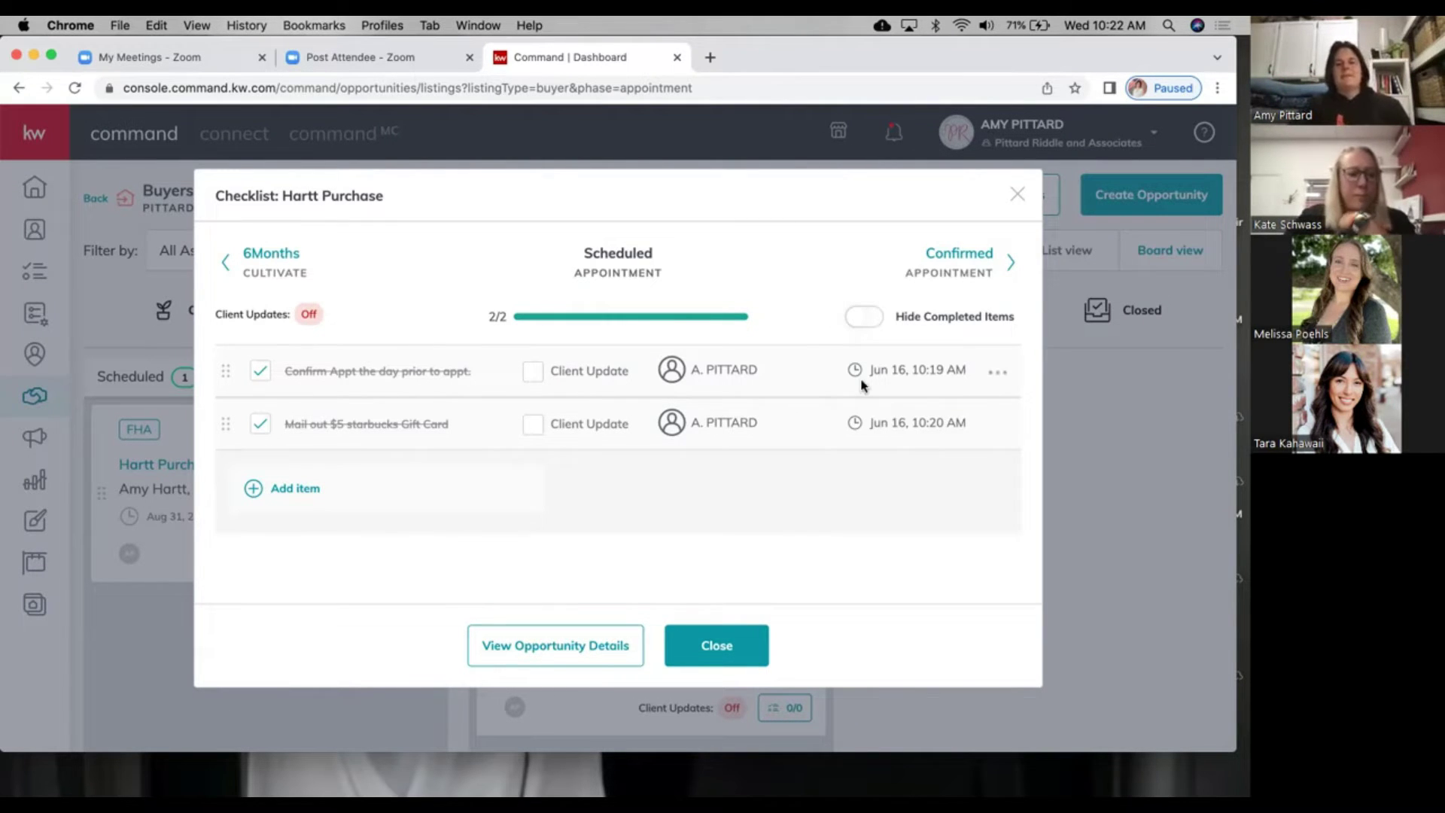
click(738, 643)
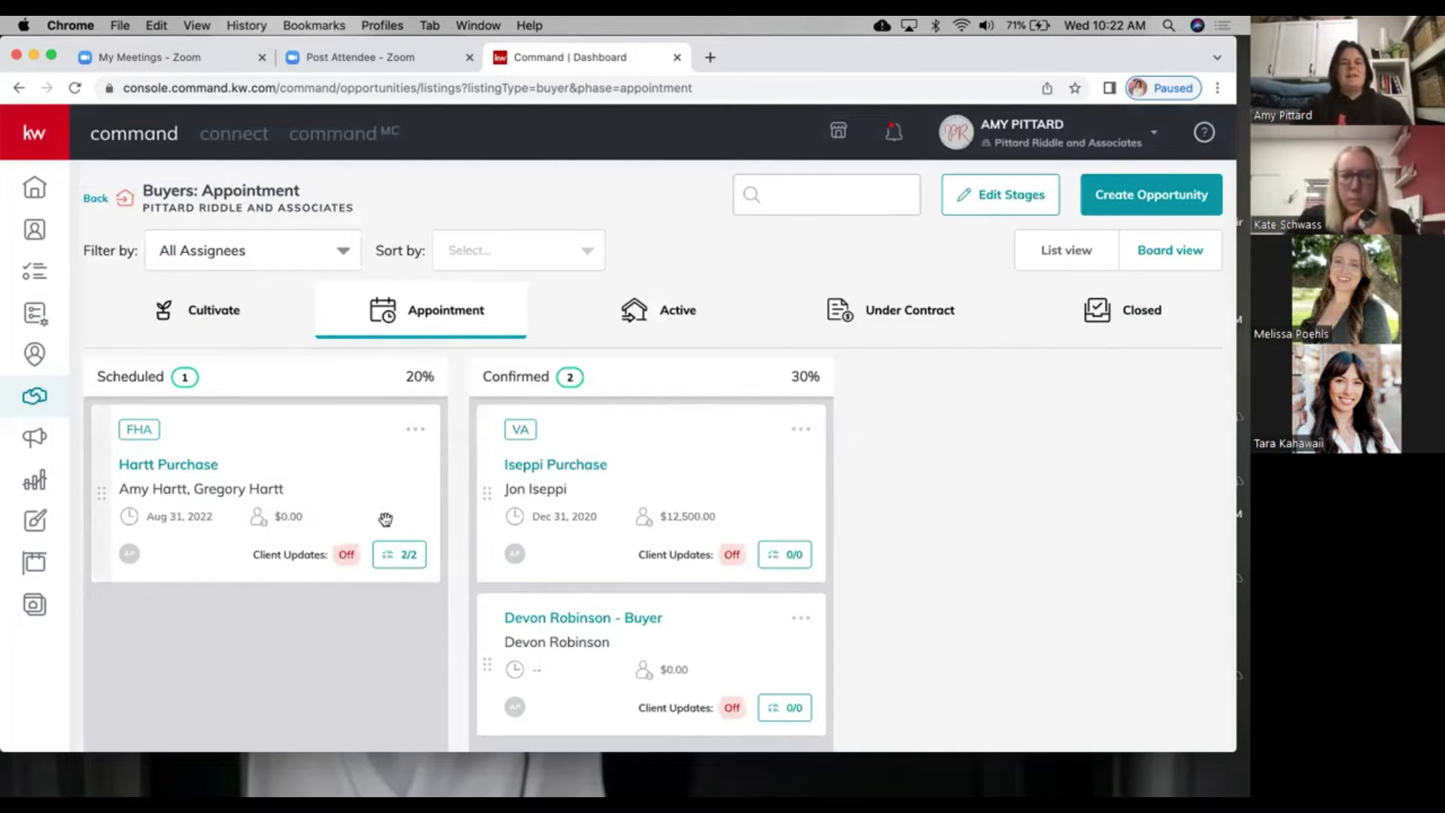
click(388, 557)
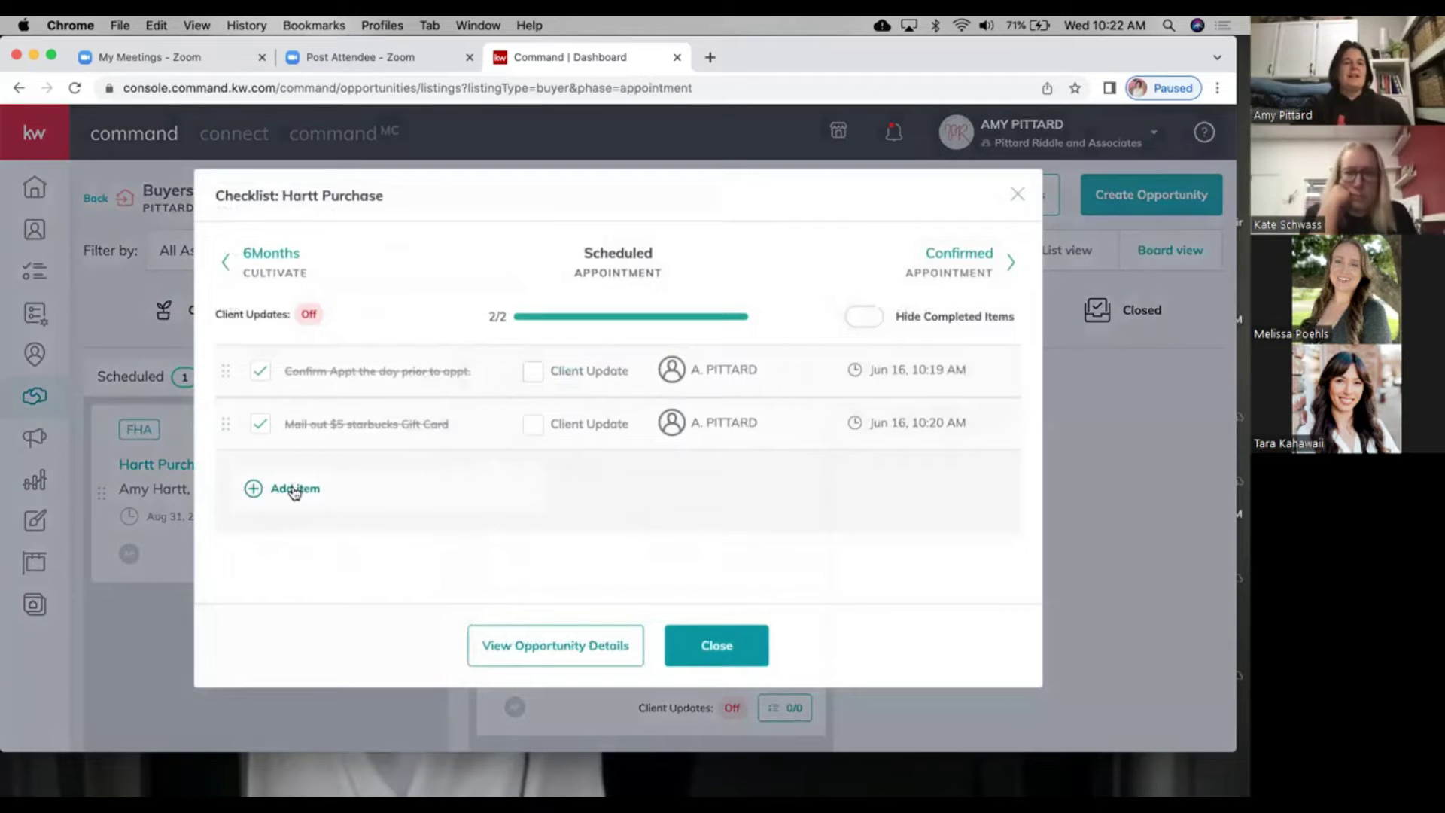
Step: Add an unchecked 'Add Item' entry to the Hartt Purchase checklist, making it 2/3
click(294, 490)
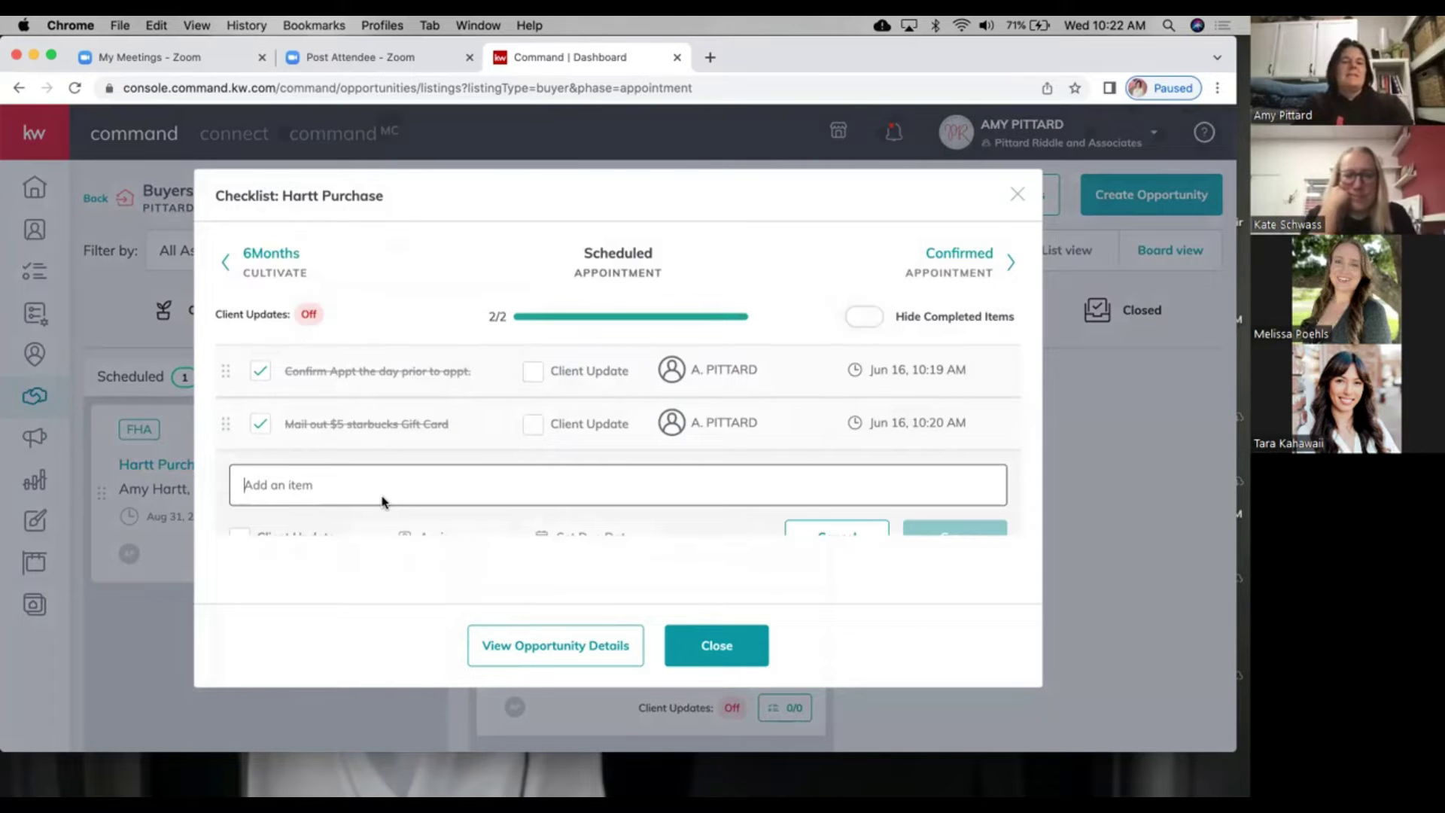
text(Add Item)
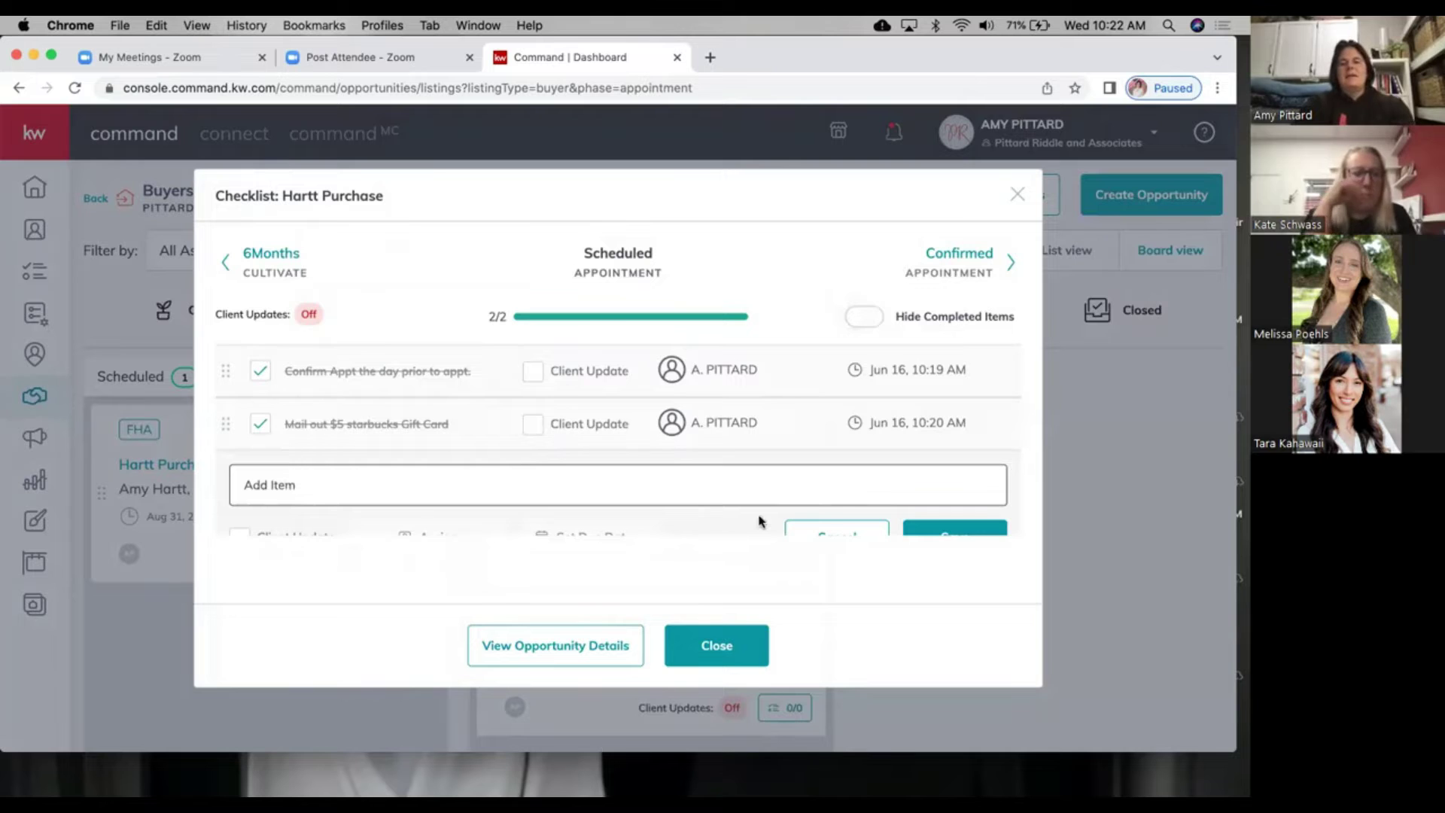
scroll(761, 520, down, 1)
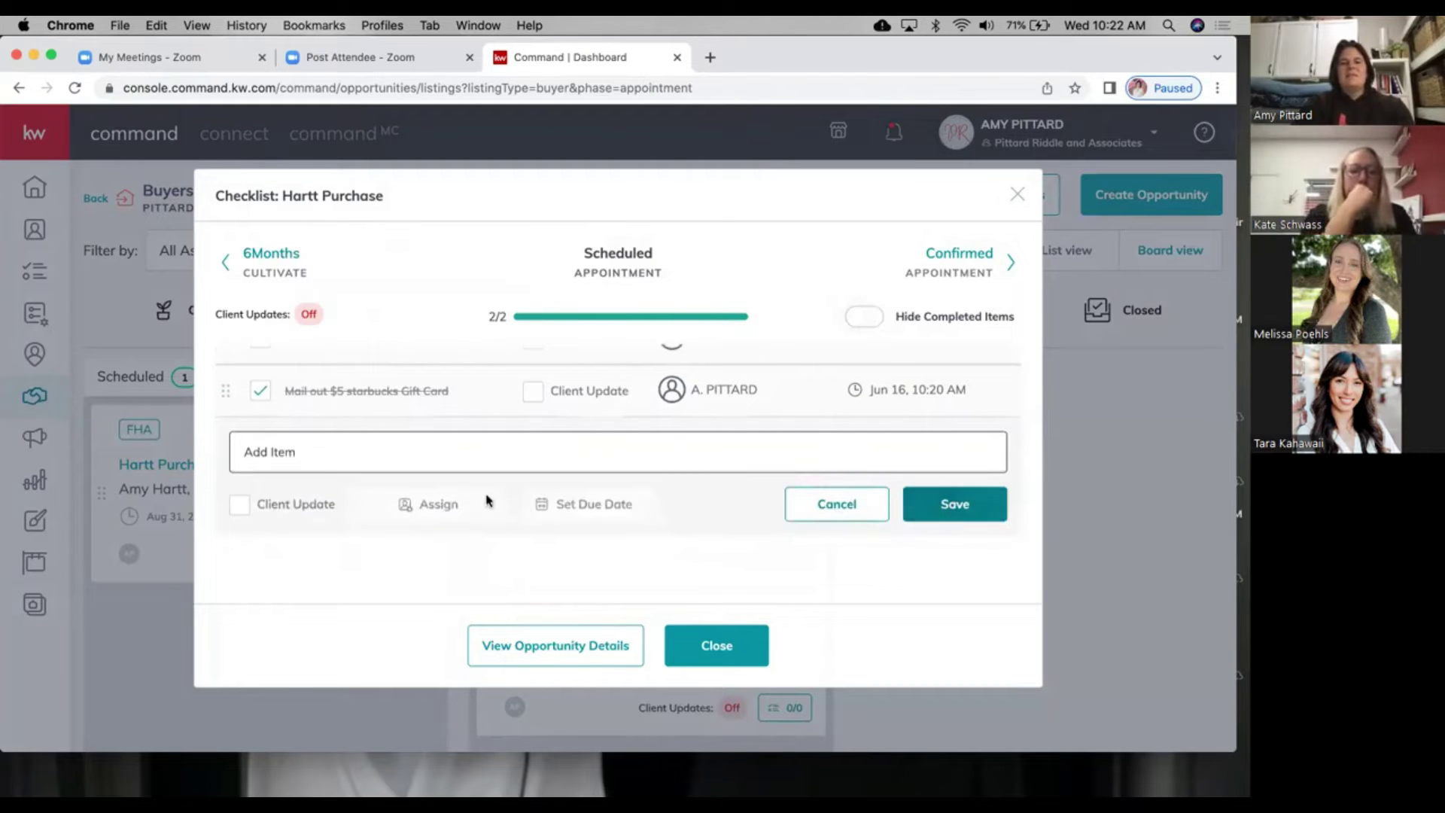
click(934, 509)
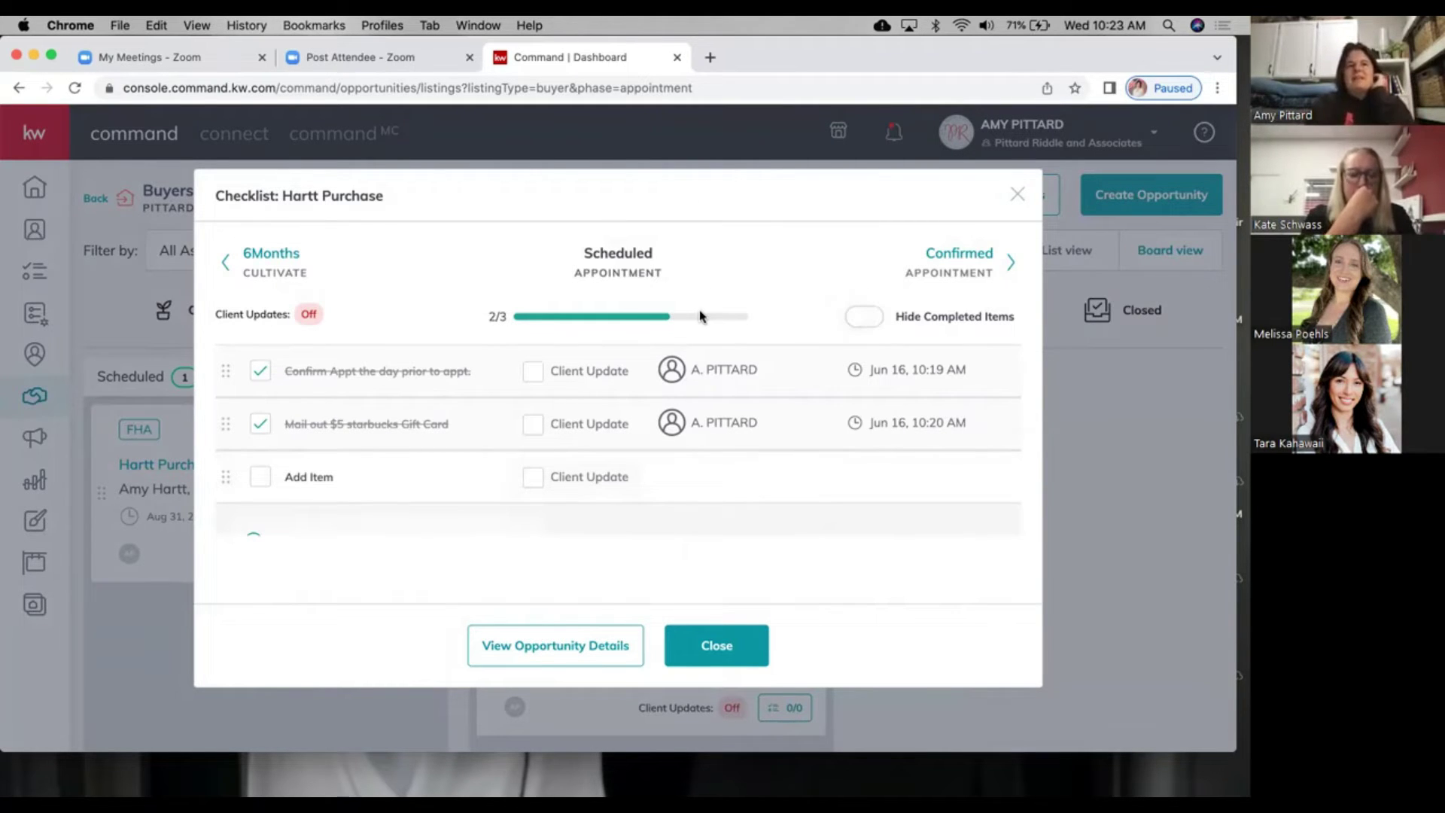
click(708, 656)
Step: Visit Edit Stages, return to Buyers: Appointment, and reopen the Hartt checklist at 2/3
click(1015, 198)
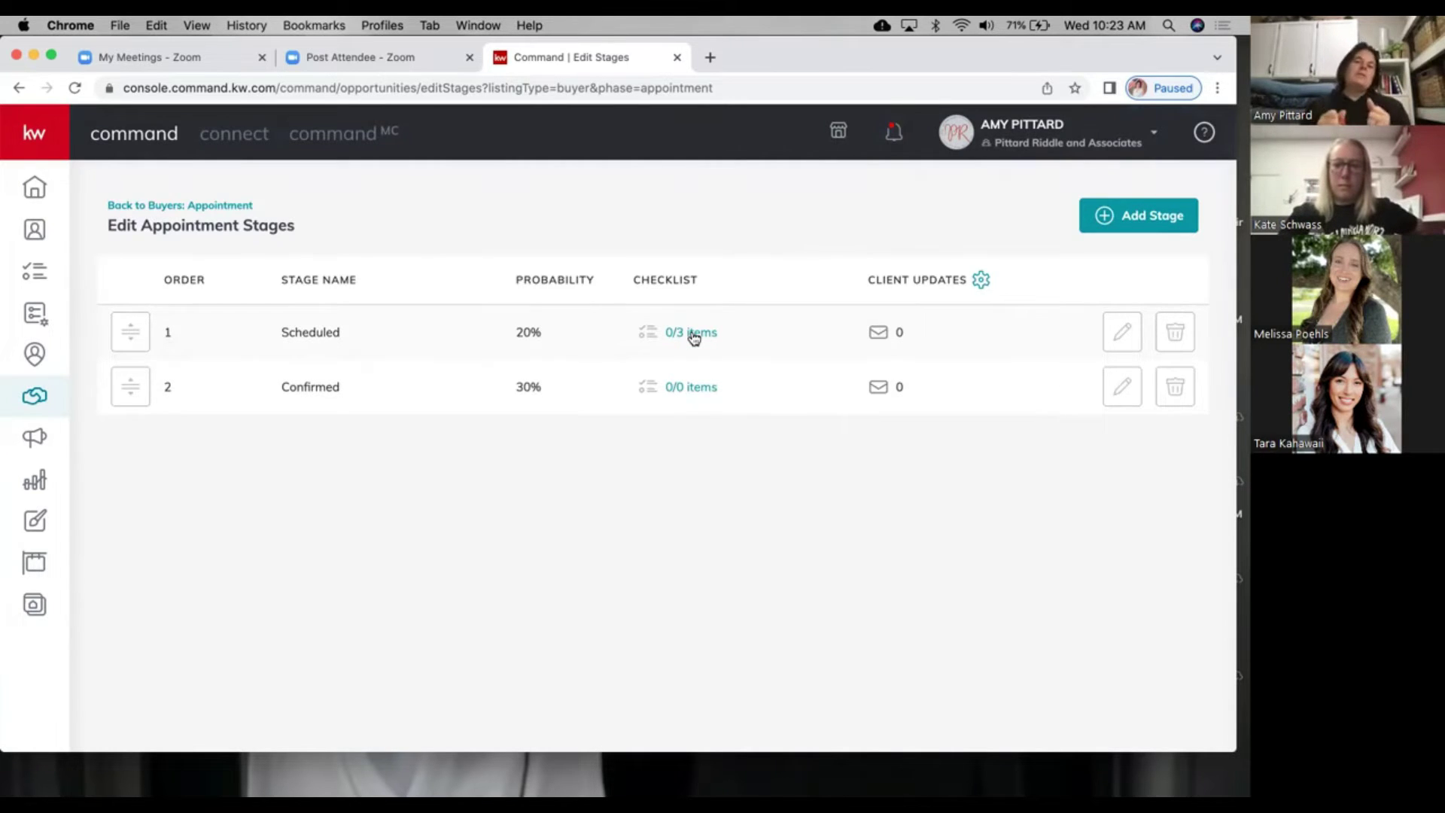
click(234, 206)
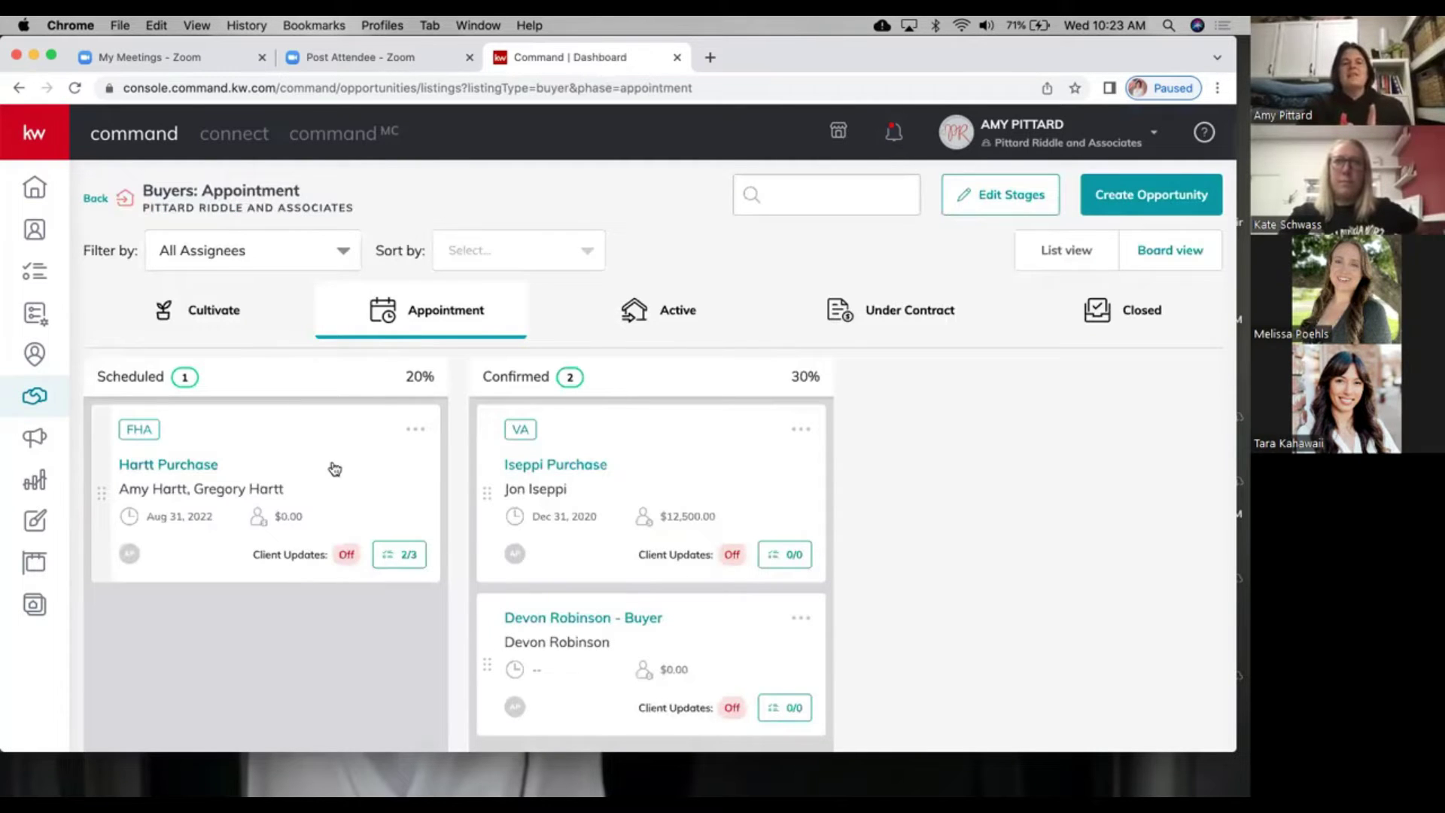
click(399, 569)
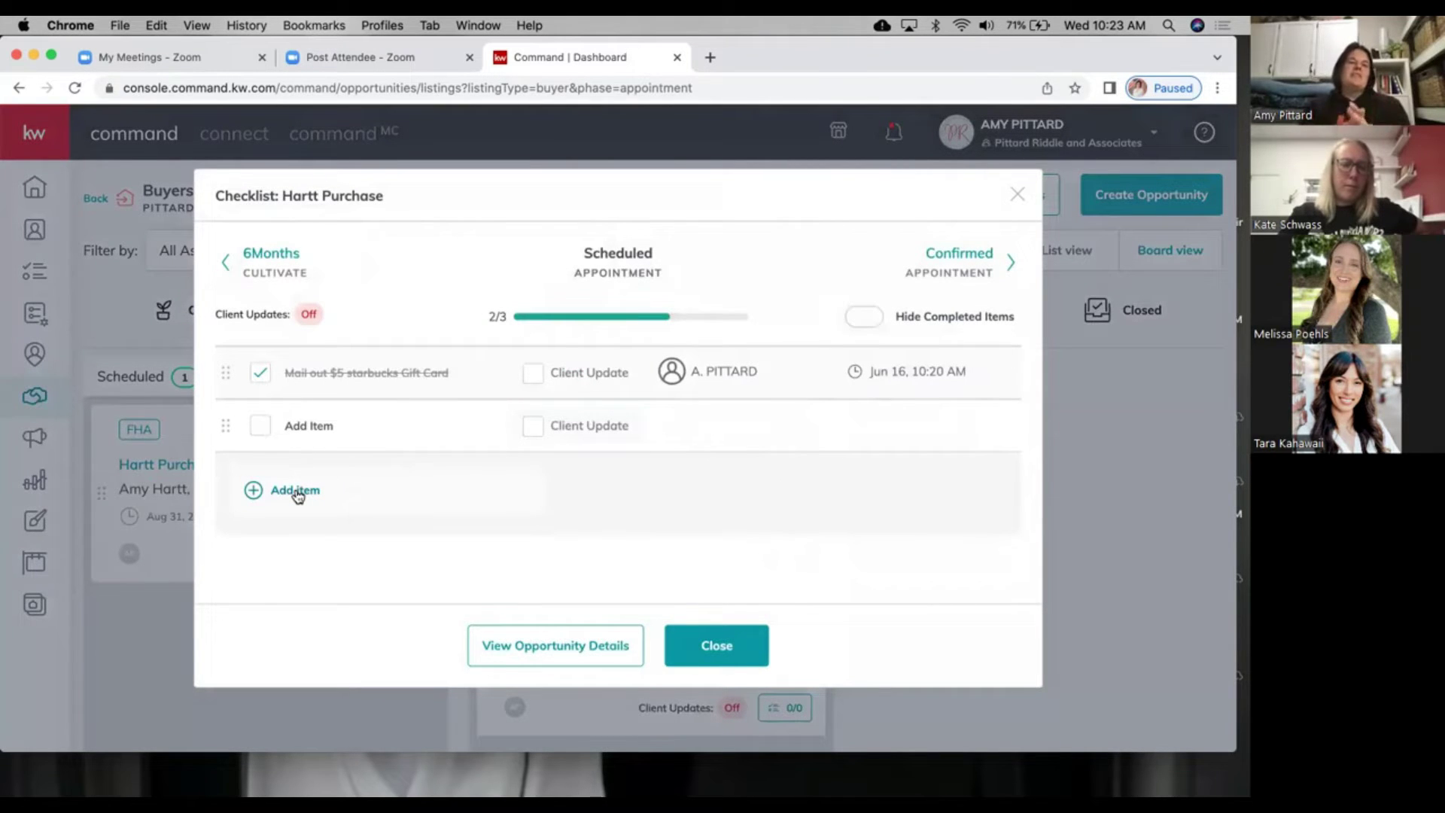
Step: Scroll through the Hartt Purchase checklist items to review them, then dismiss it
scroll(292, 493, up, 2)
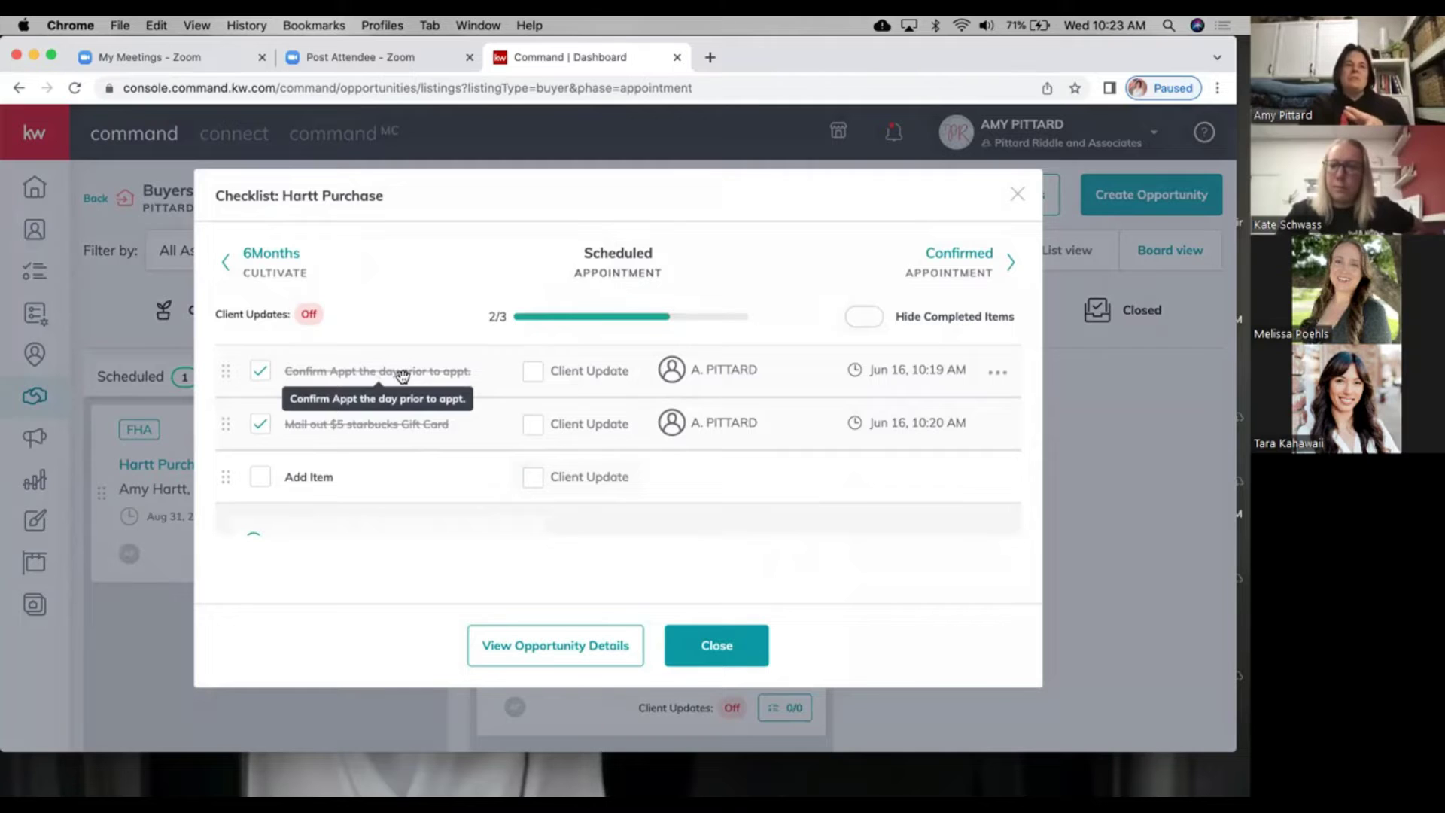
scroll(361, 425, down, 1)
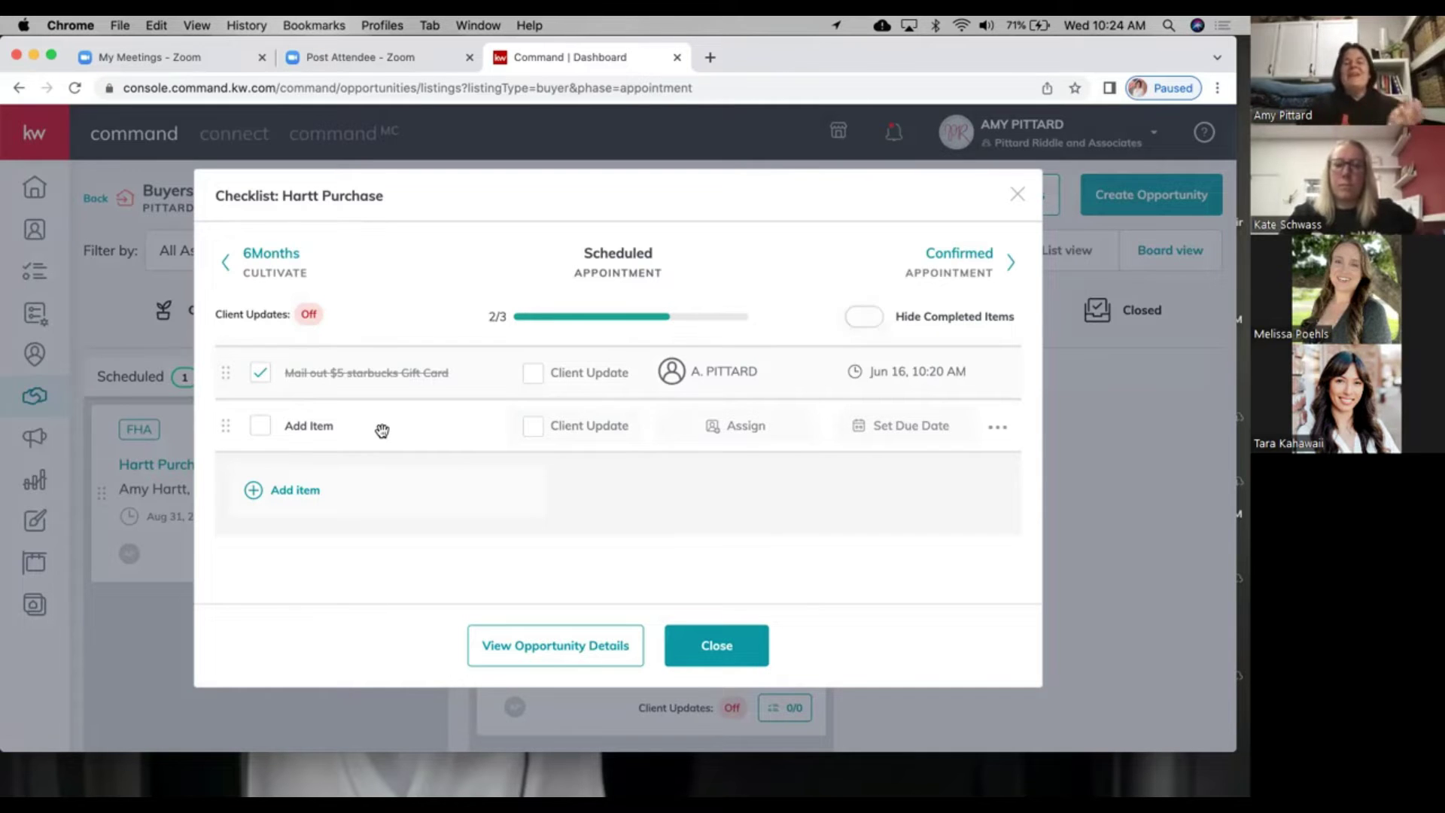
scroll(380, 427, up, 2)
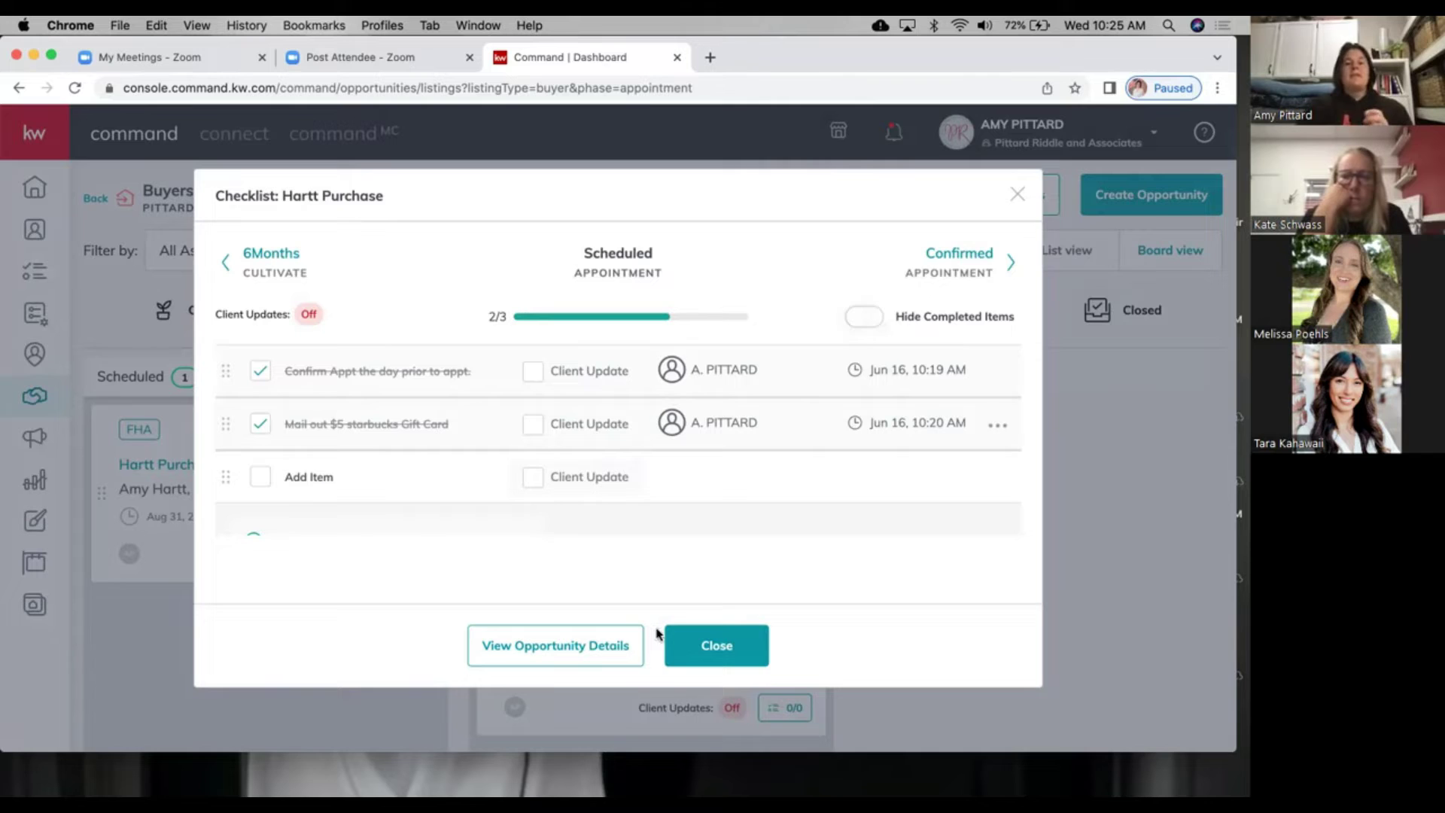
click(716, 647)
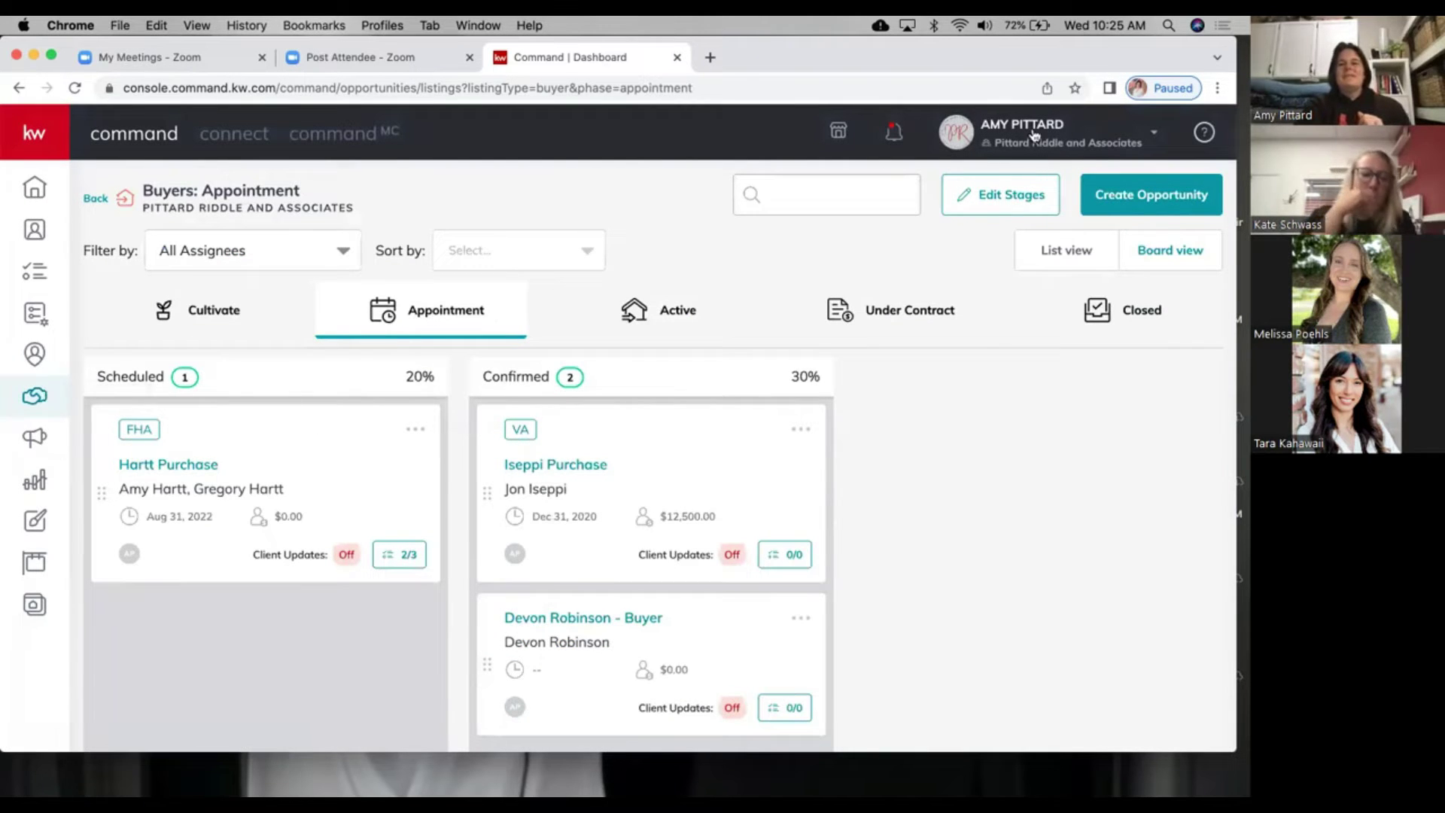
Step: Go to account Settings and expand Command Settings and Opportunity Settings in the sidebar
click(1069, 145)
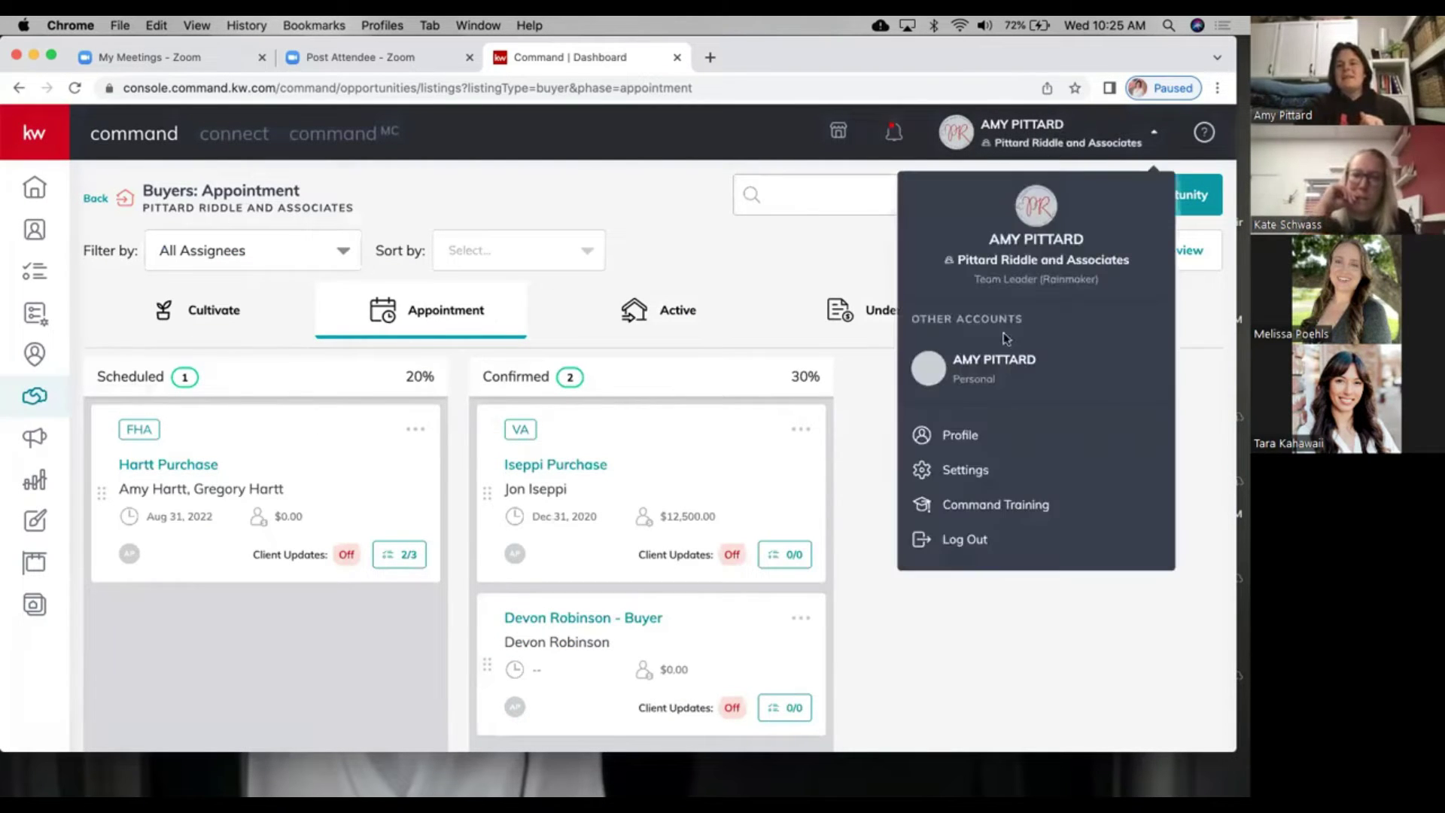
click(951, 472)
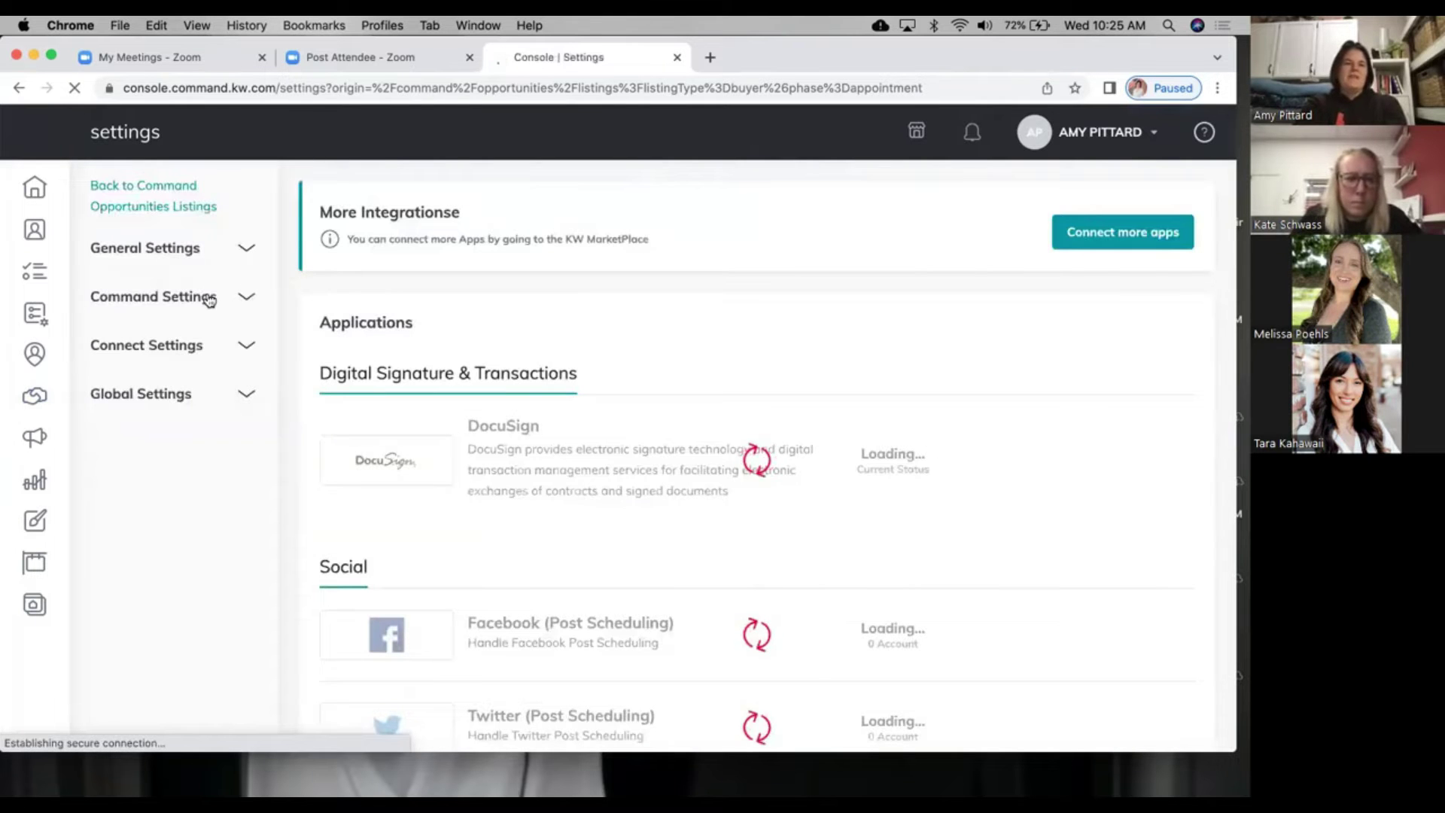
click(208, 296)
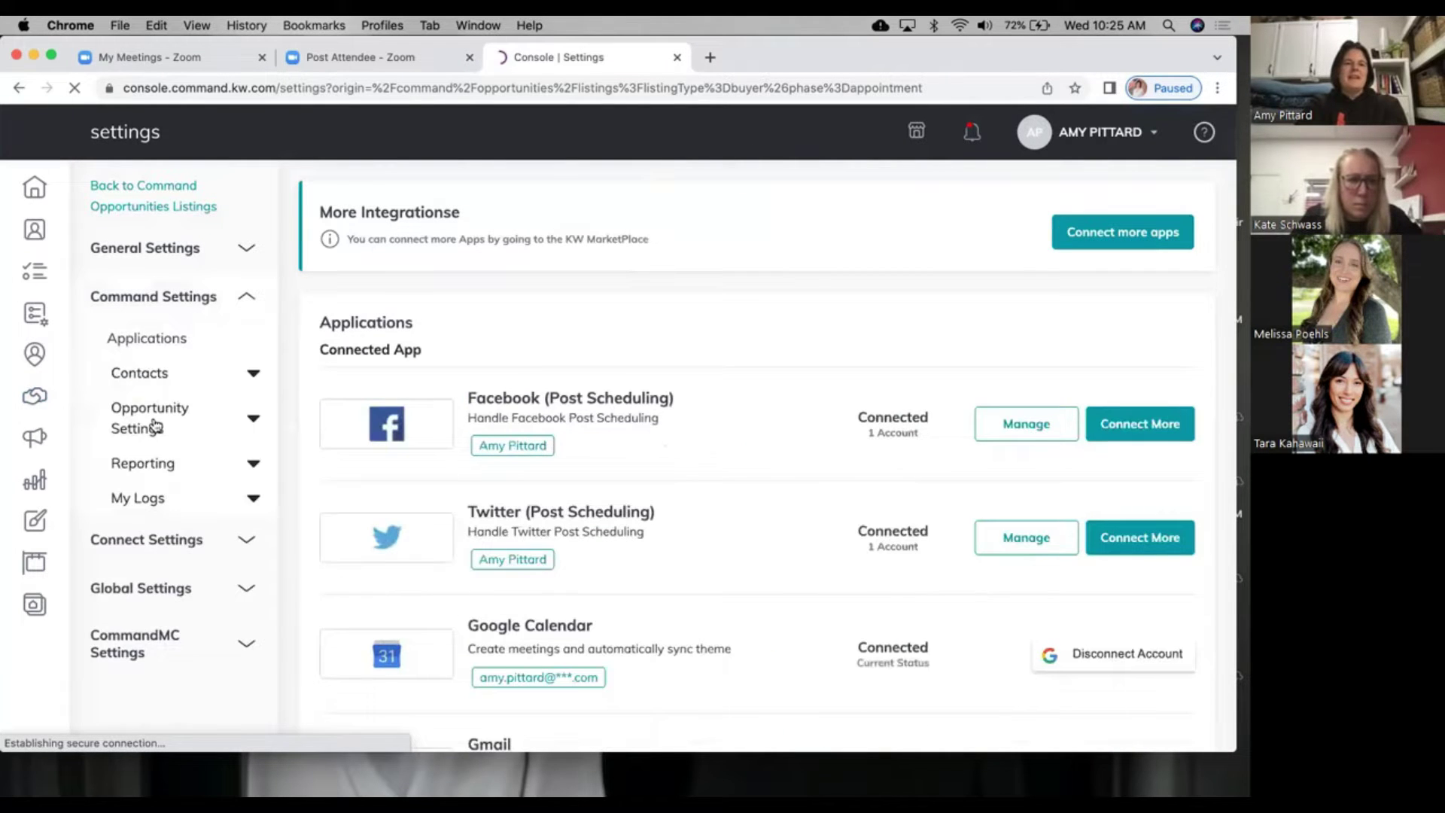
click(154, 426)
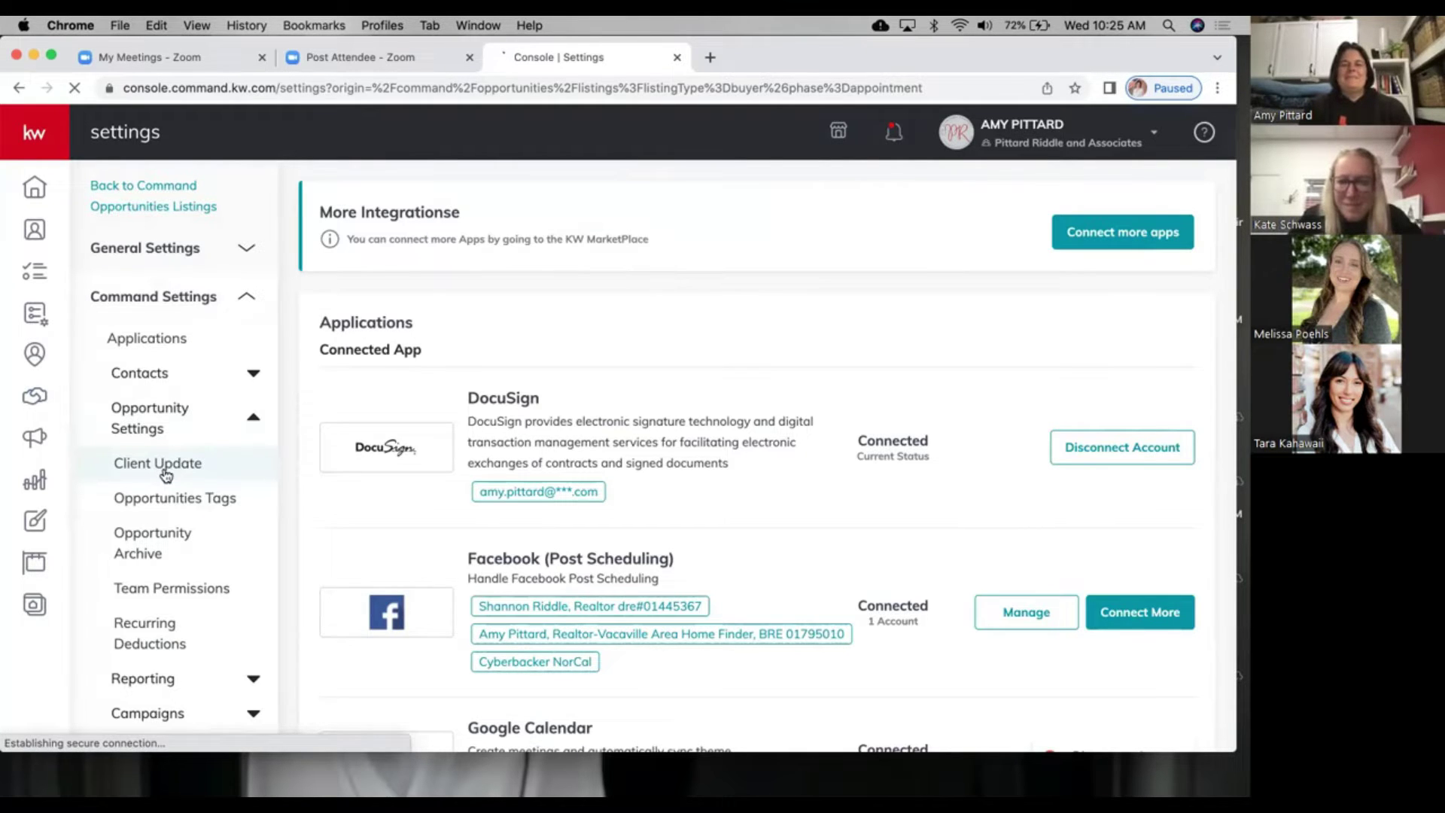
Step: Review opportunity Client Update settings: 06:00 PM sends from Owner to Client, Co-Client and Assignees
click(164, 464)
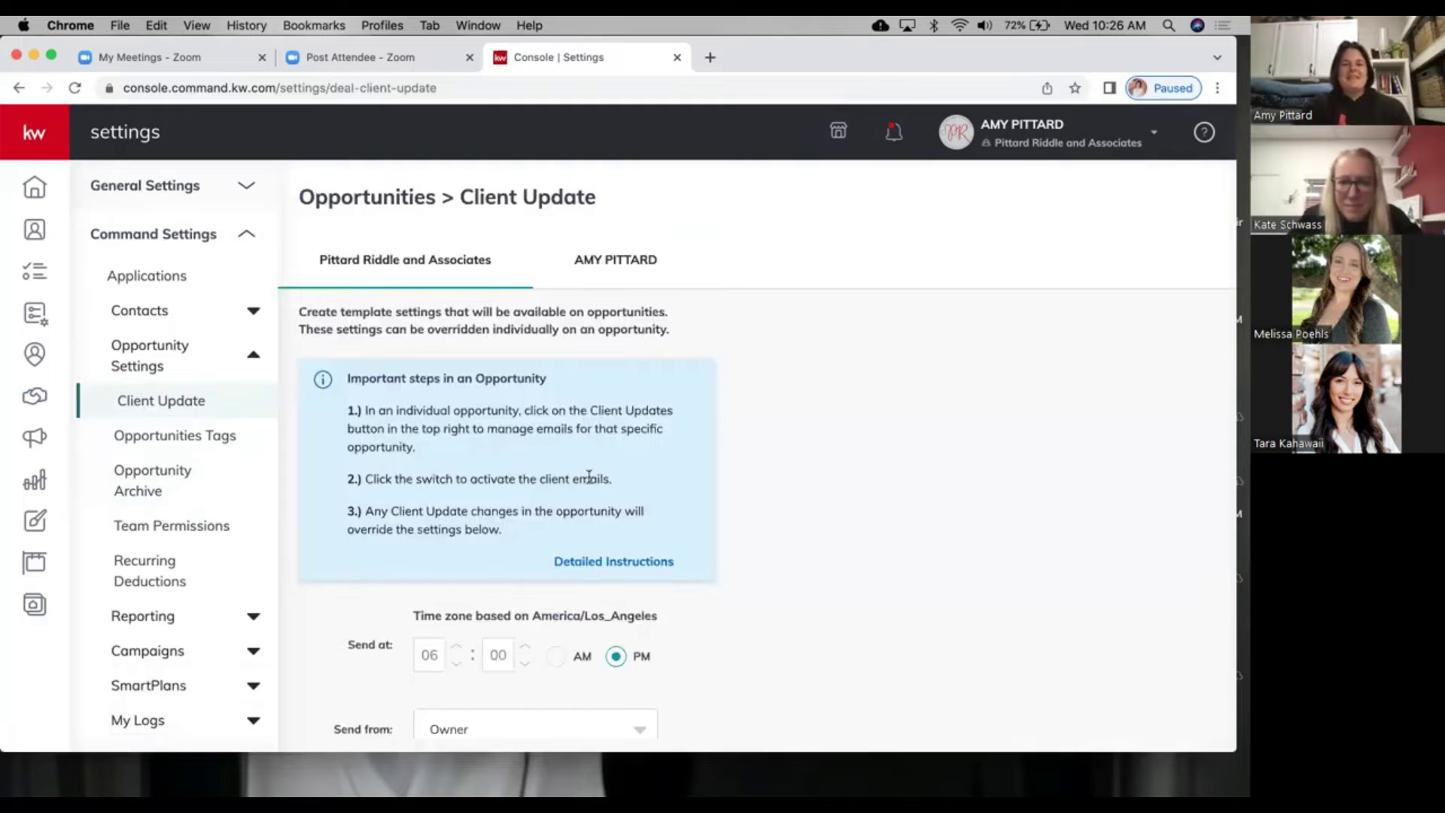
scroll(589, 476, down, 5)
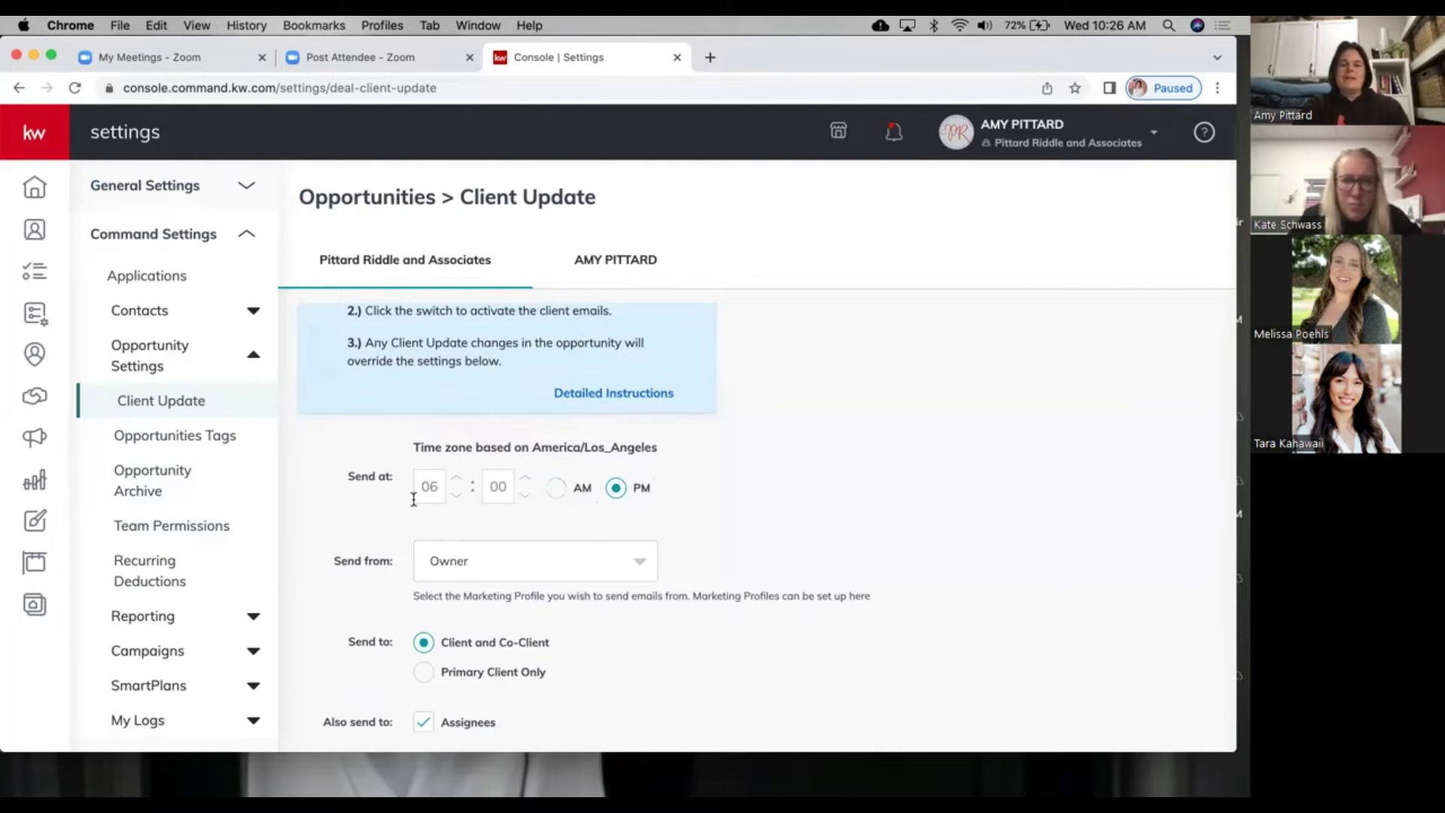
scroll(413, 499, down, 2)
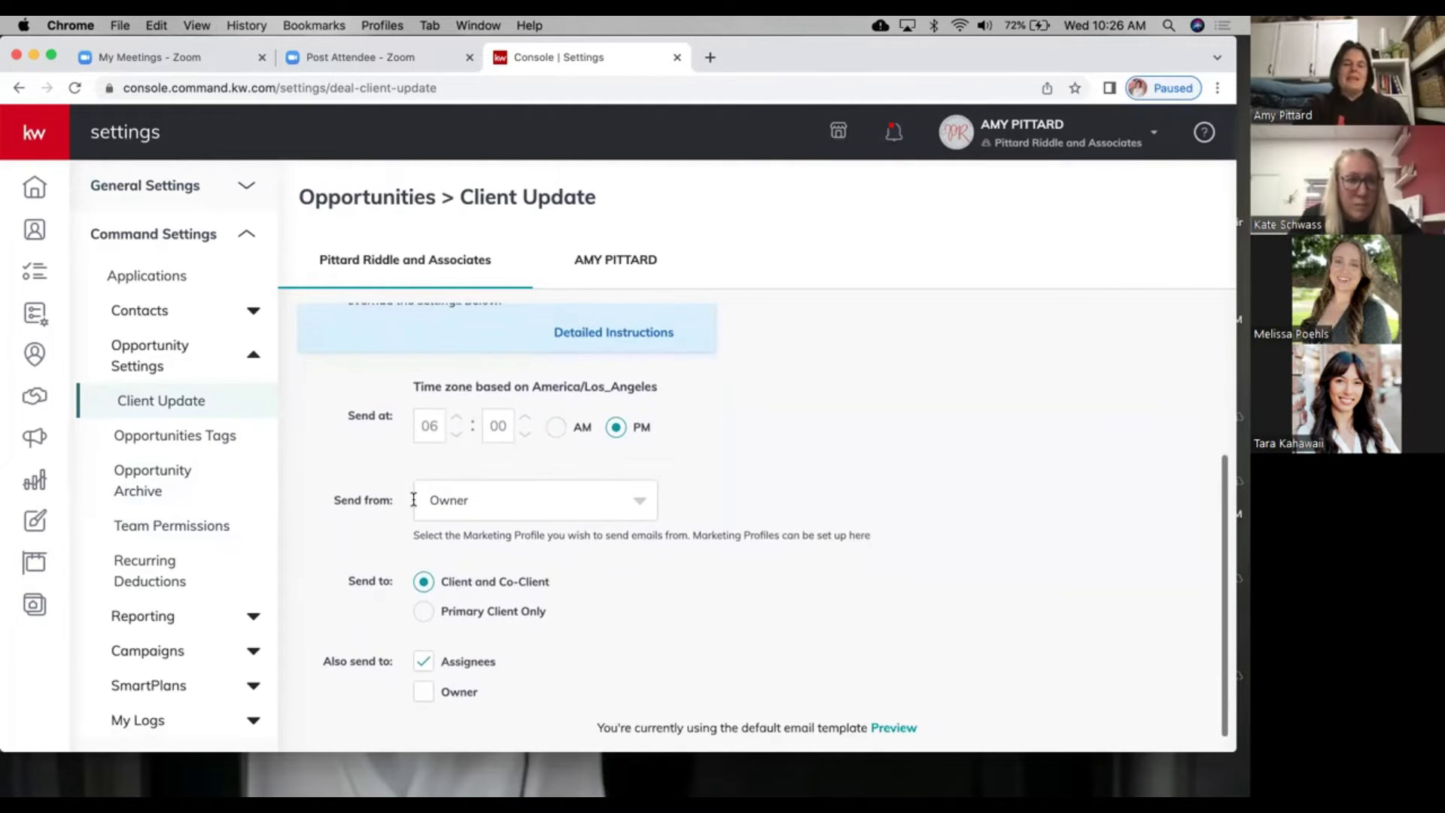
scroll(425, 590, down, 1)
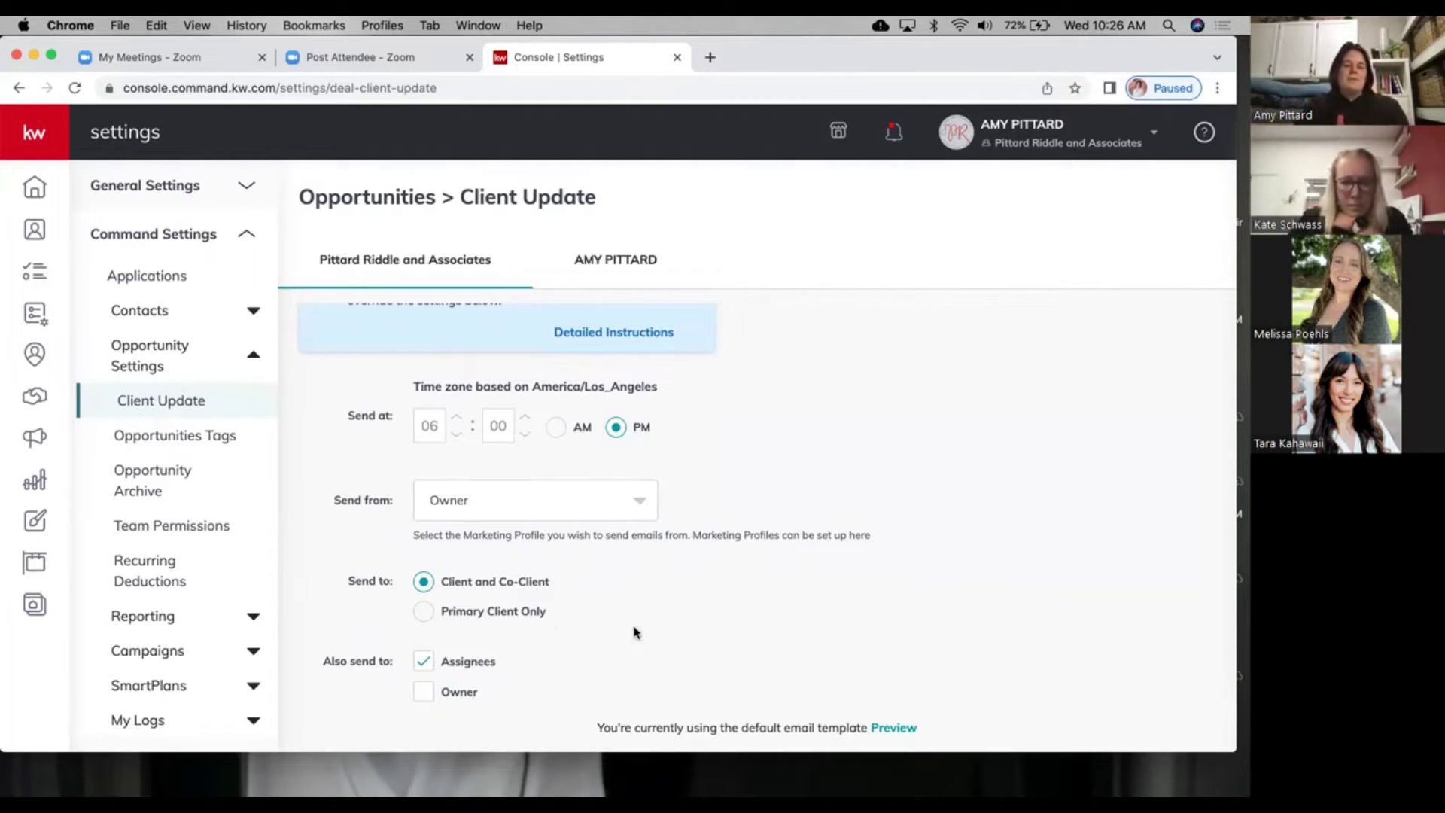
scroll(633, 644, up, 1)
scroll(632, 644, up, 5)
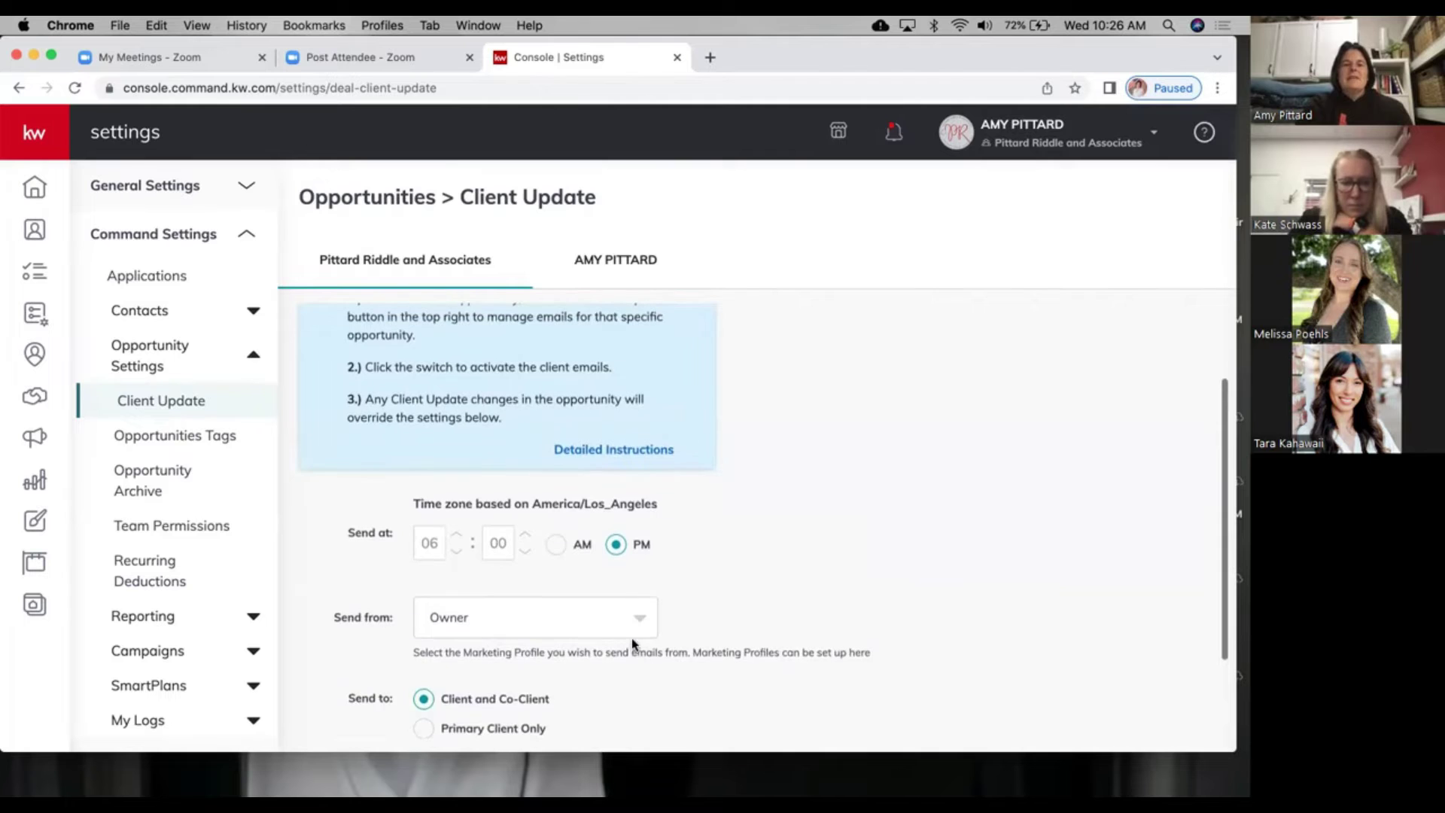
scroll(649, 497, up, 1)
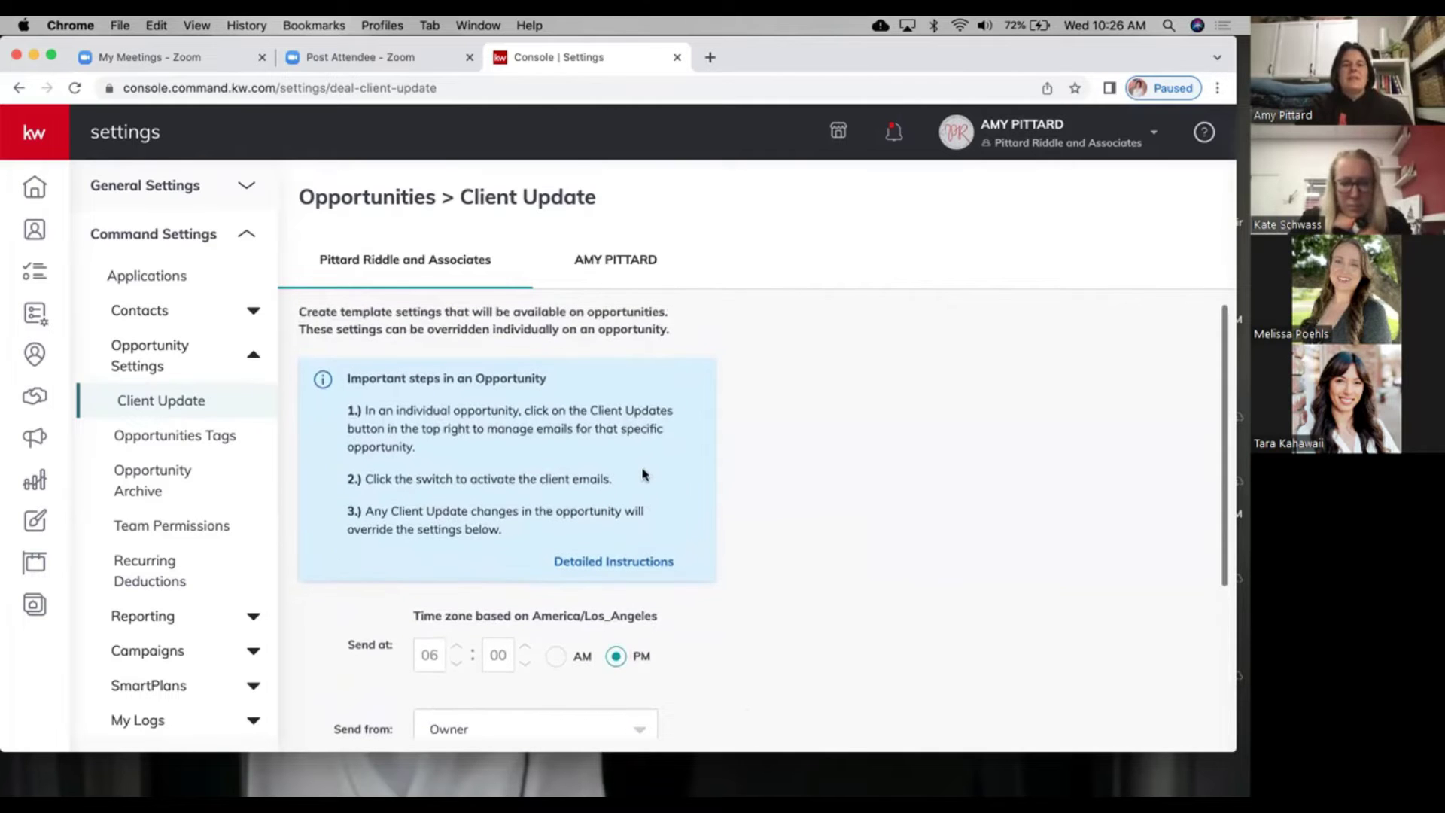
scroll(644, 474, down, 1)
scroll(644, 474, up, 1)
scroll(643, 475, down, 1)
scroll(644, 474, down, 5)
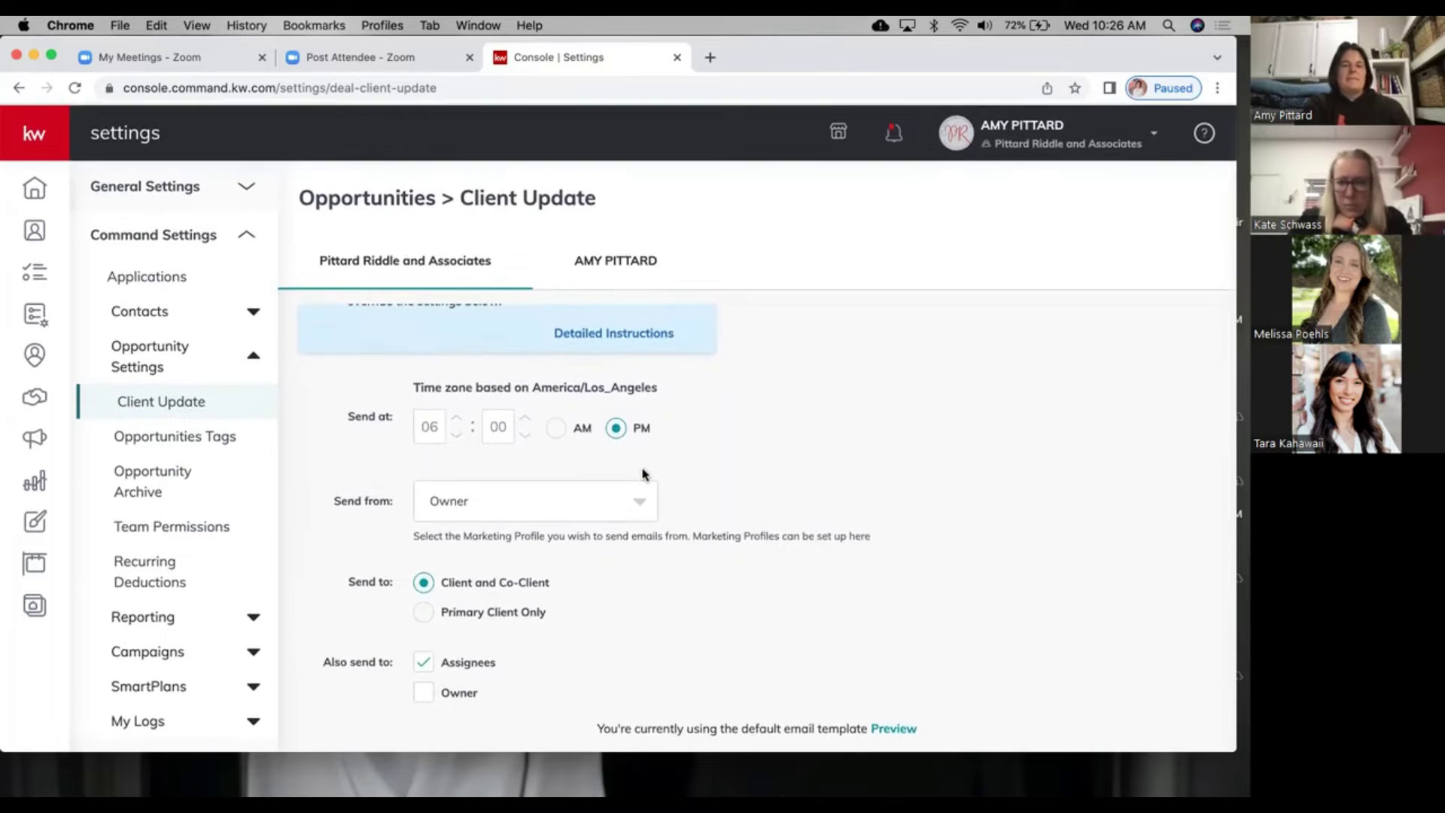
scroll(644, 474, up, 3)
scroll(644, 474, down, 3)
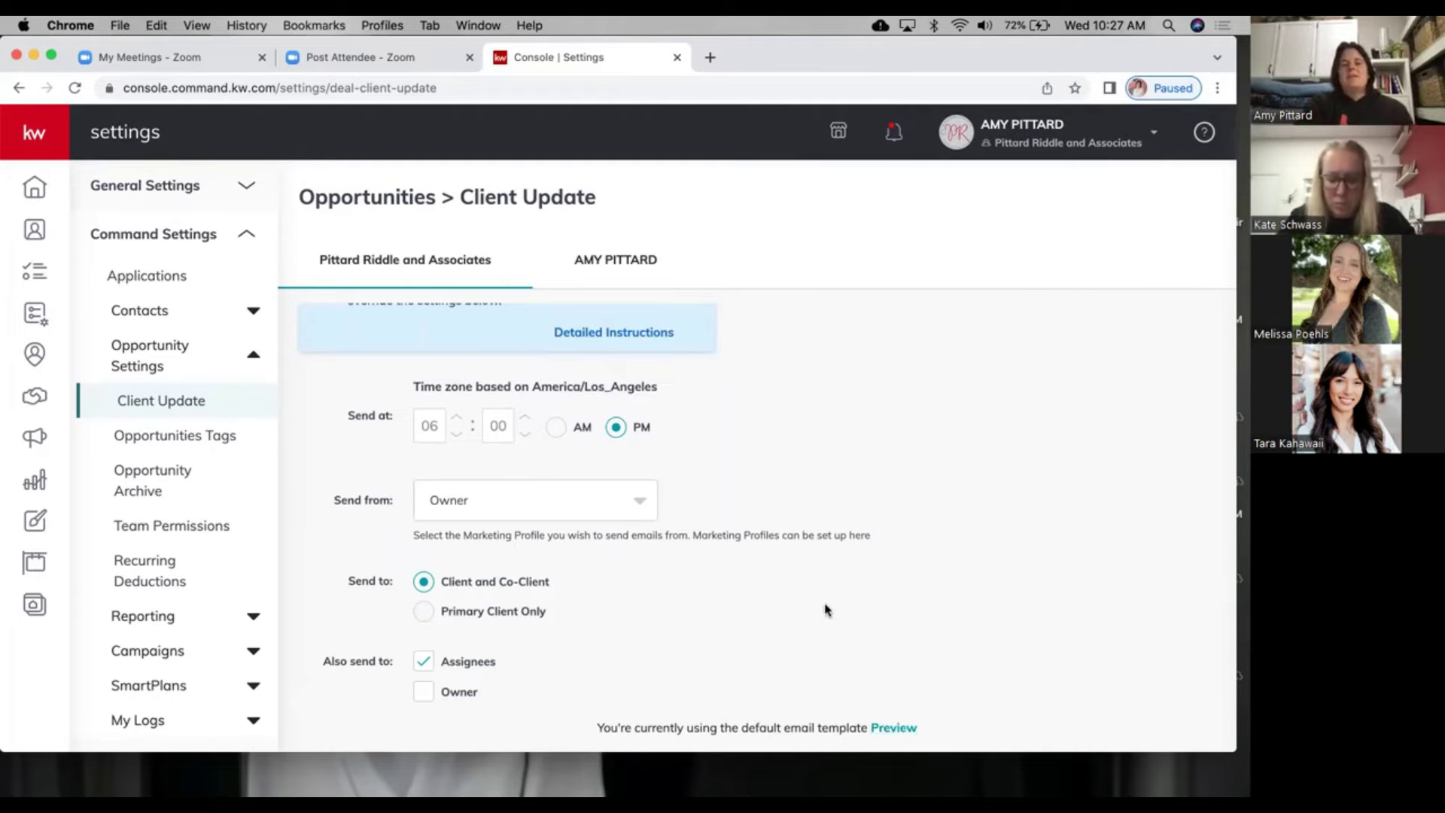
Step: Preview the default client update email and review its greeting, property address, photo and checklist
click(893, 729)
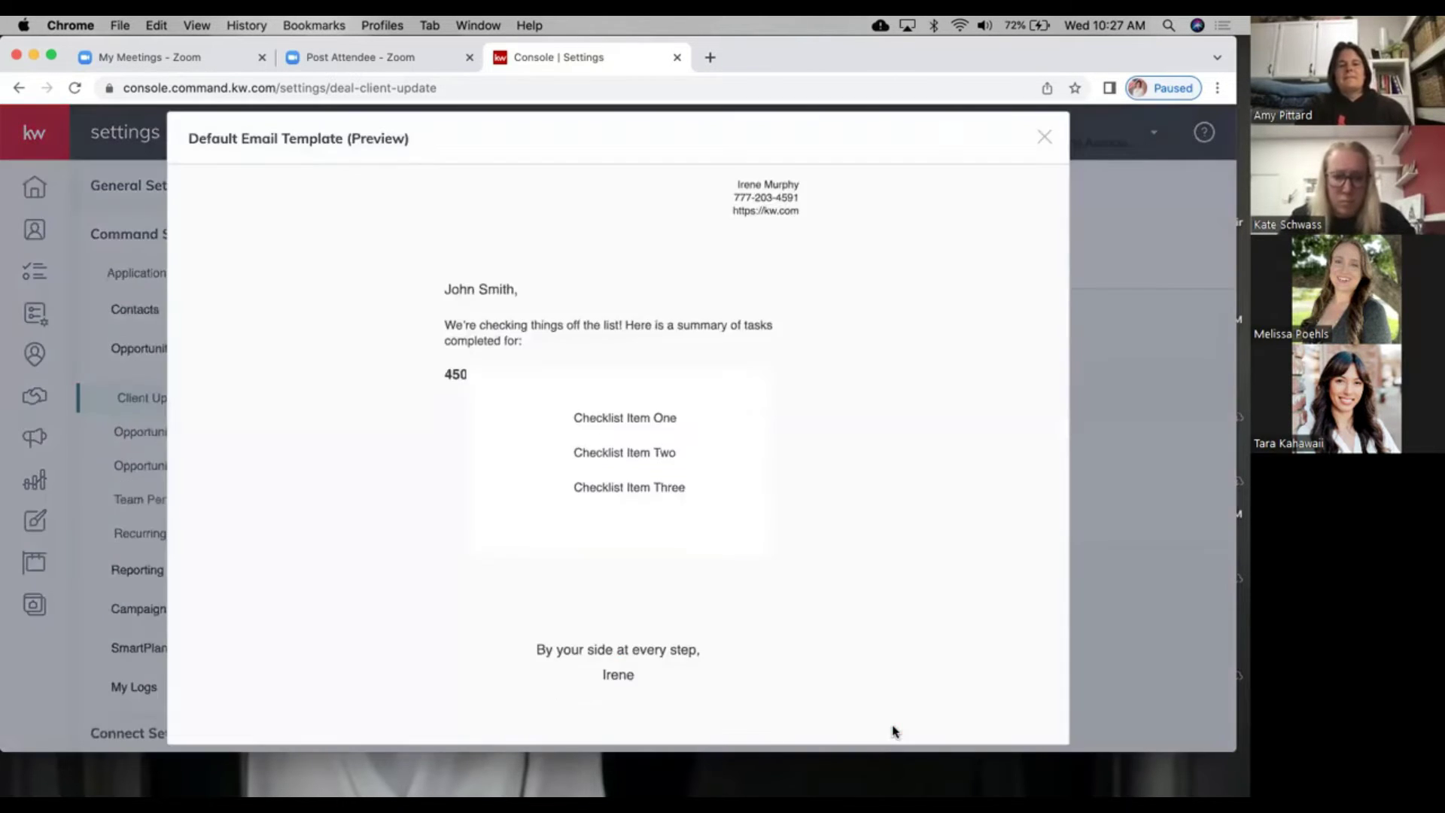
scroll(879, 492, down, 5)
scroll(879, 492, down, 5)
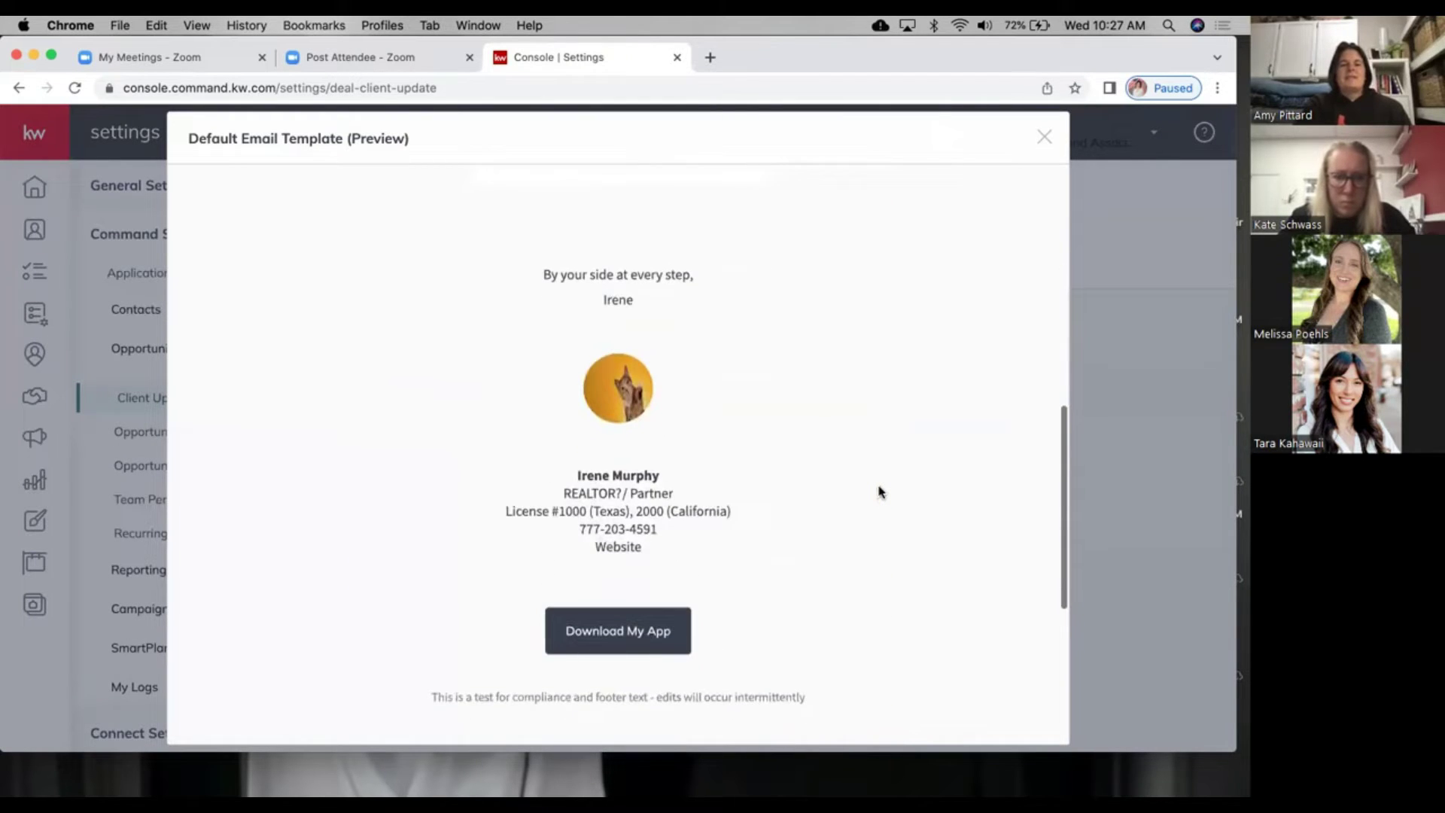
scroll(879, 492, down, 2)
scroll(879, 493, up, 10)
scroll(879, 493, up, 3)
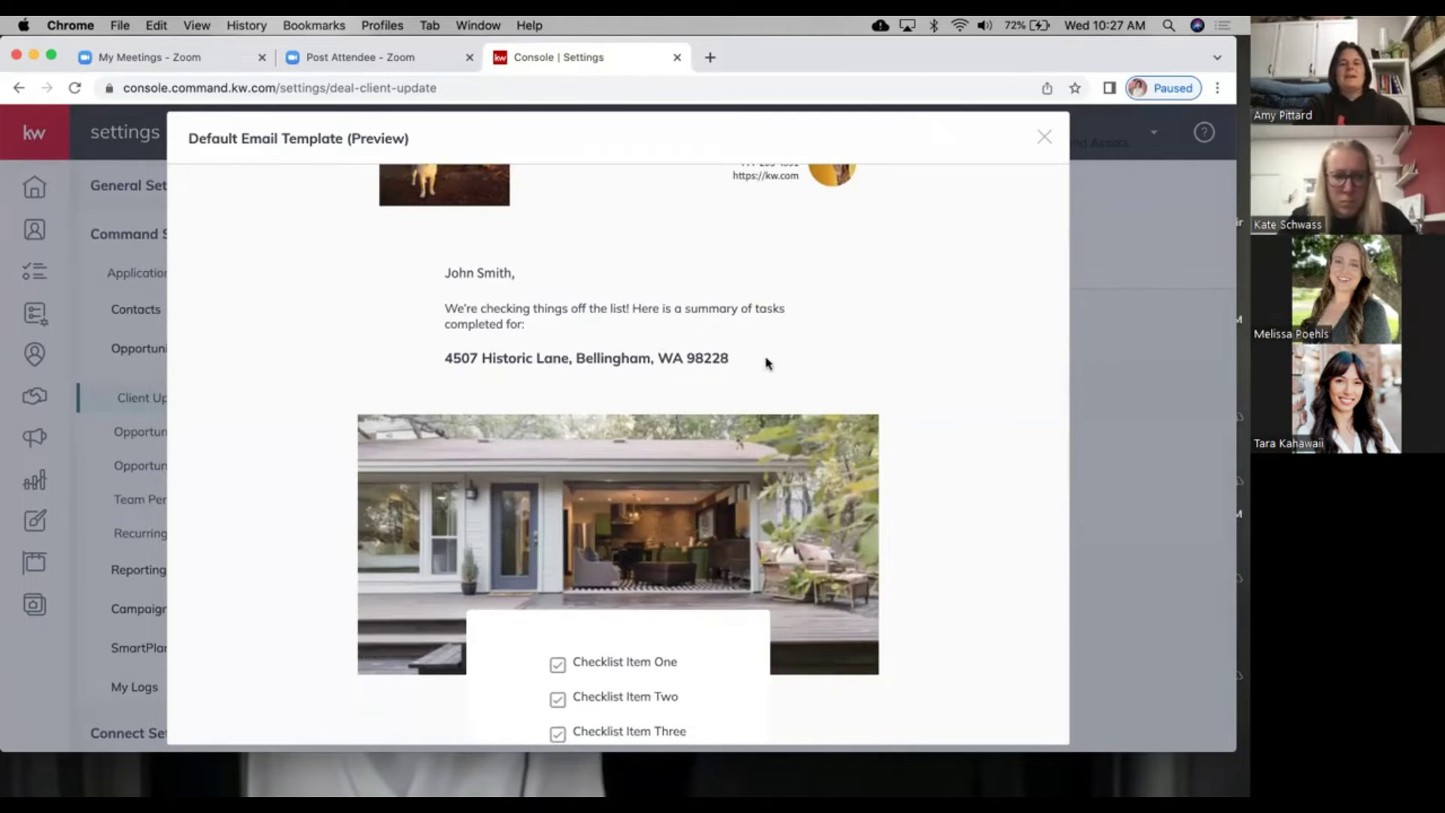
scroll(614, 375, up, 1)
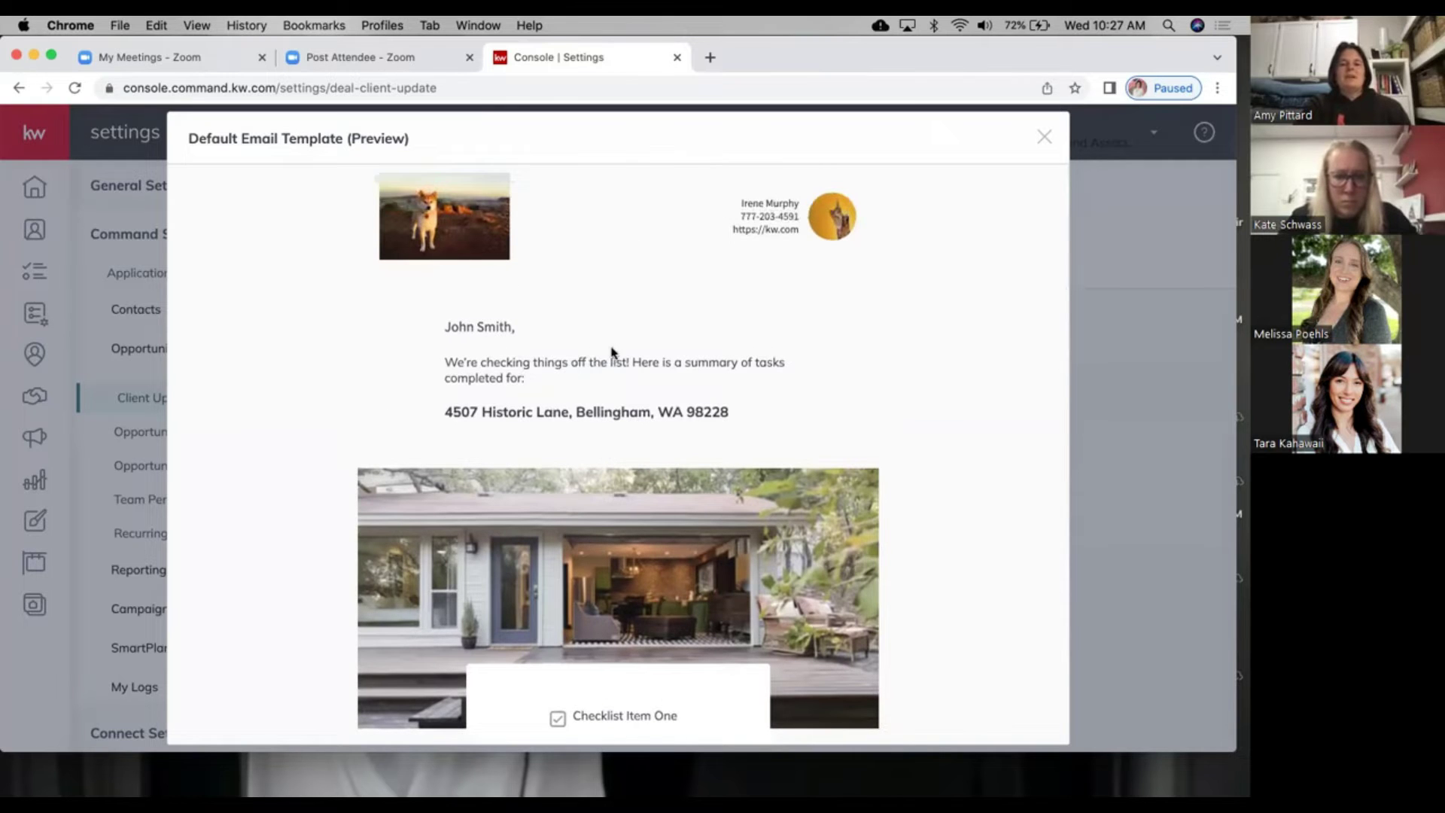
scroll(613, 352, down, 6)
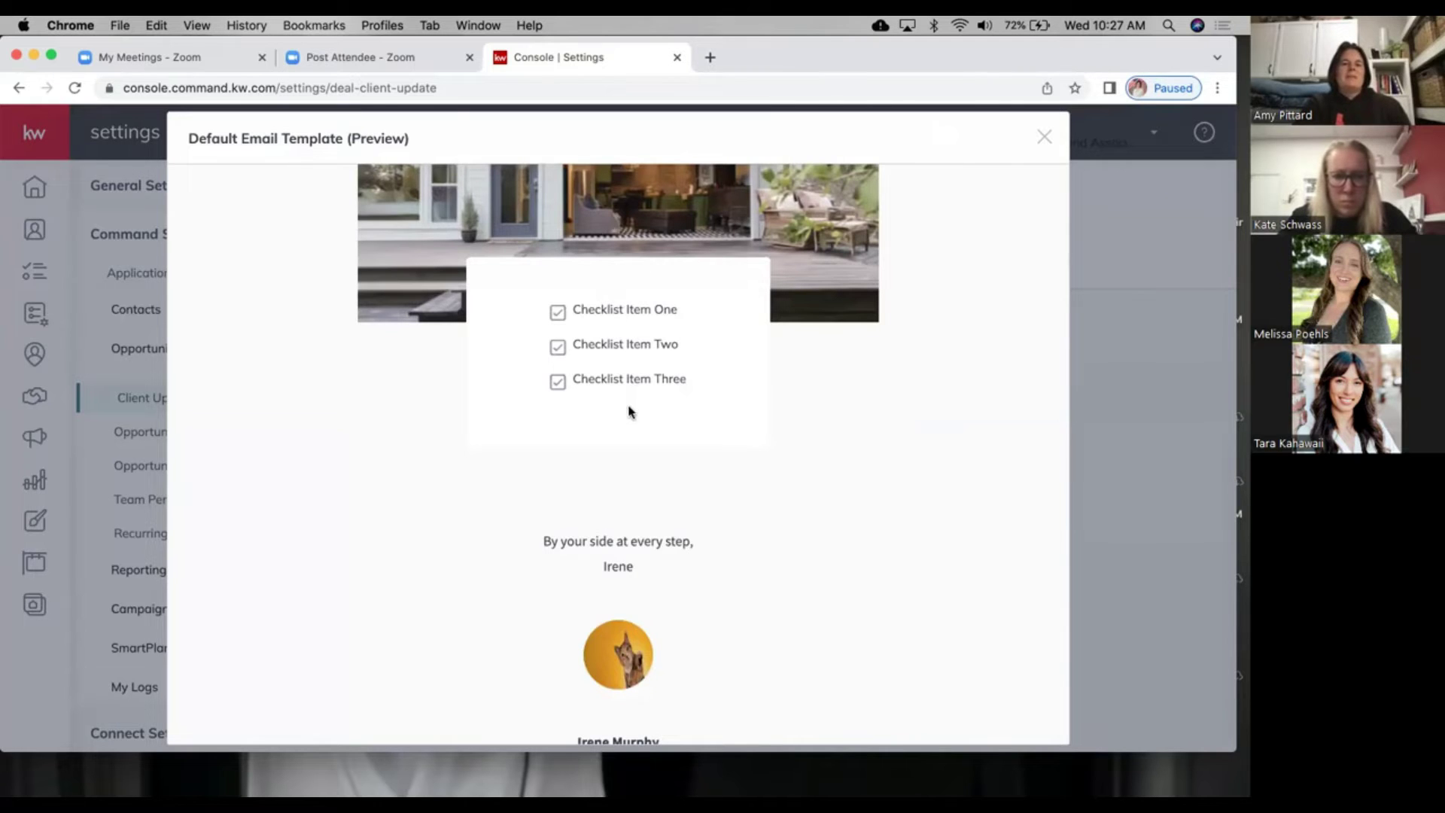
scroll(619, 569, down, 4)
scroll(622, 570, down, 6)
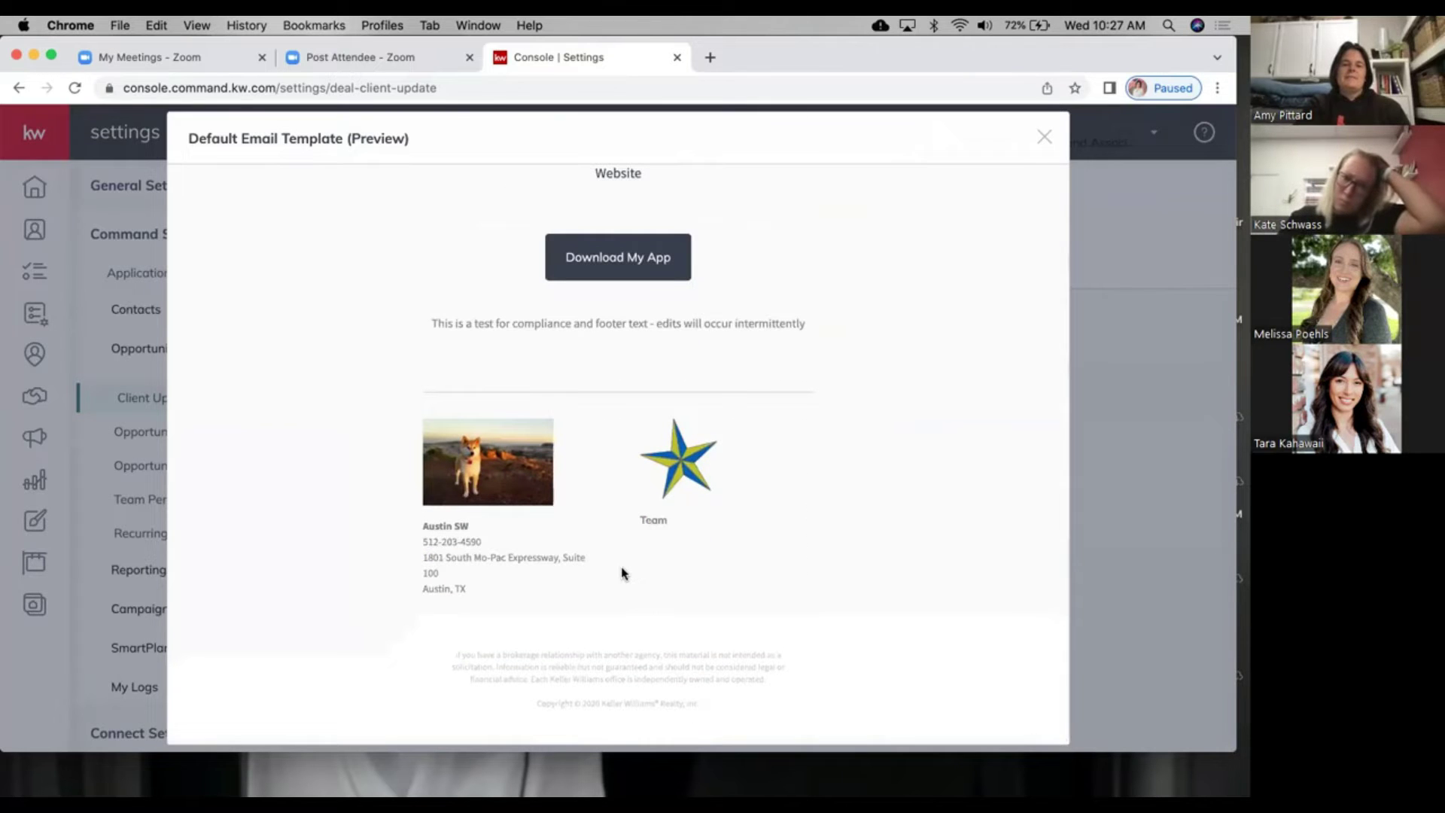
scroll(621, 572, up, 10)
scroll(622, 571, up, 6)
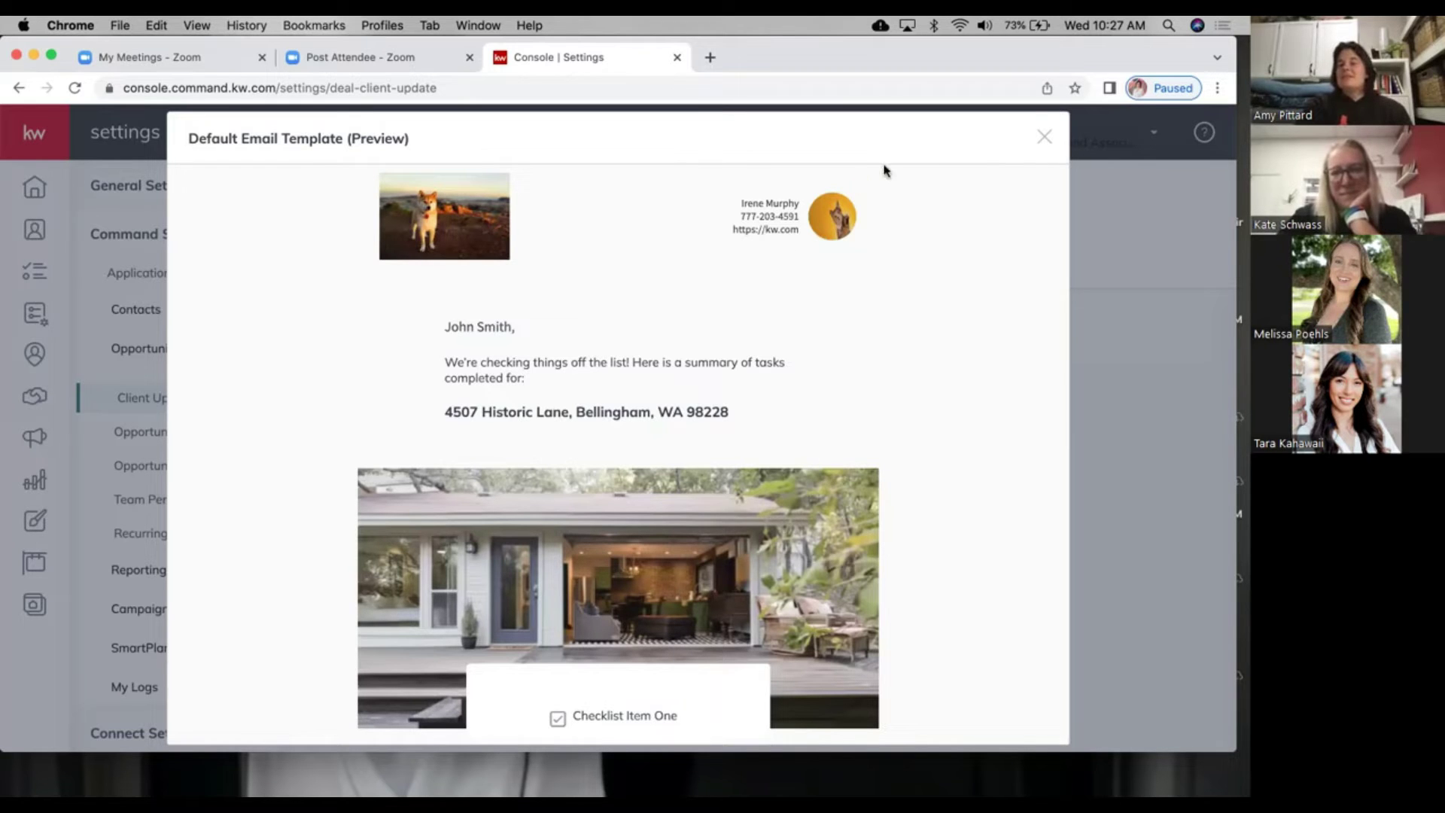
Step: Close the Default Email Template preview and return to the Client Update settings, still sending at 06:00 PM
click(1045, 142)
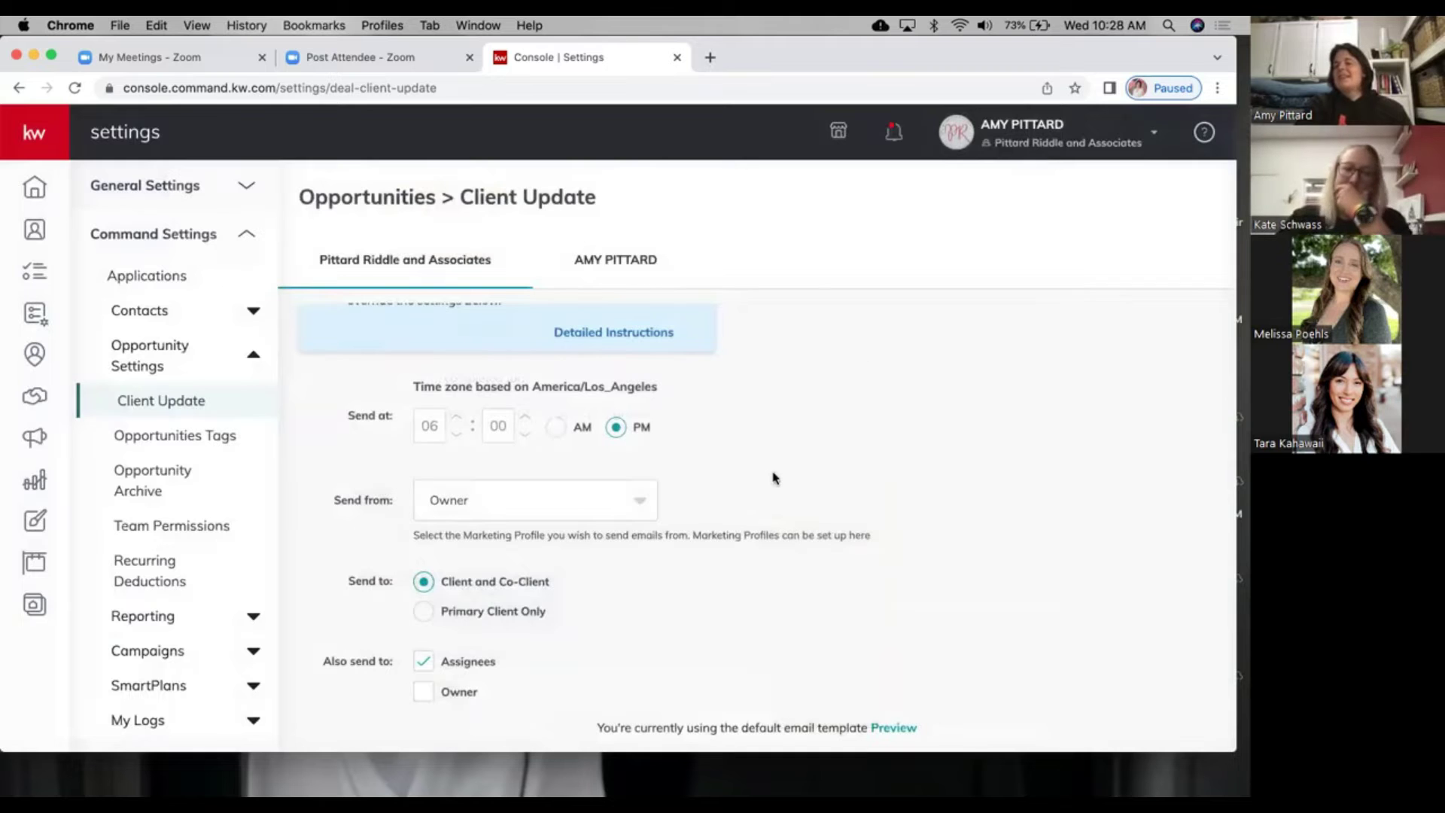
scroll(721, 628, up, 1)
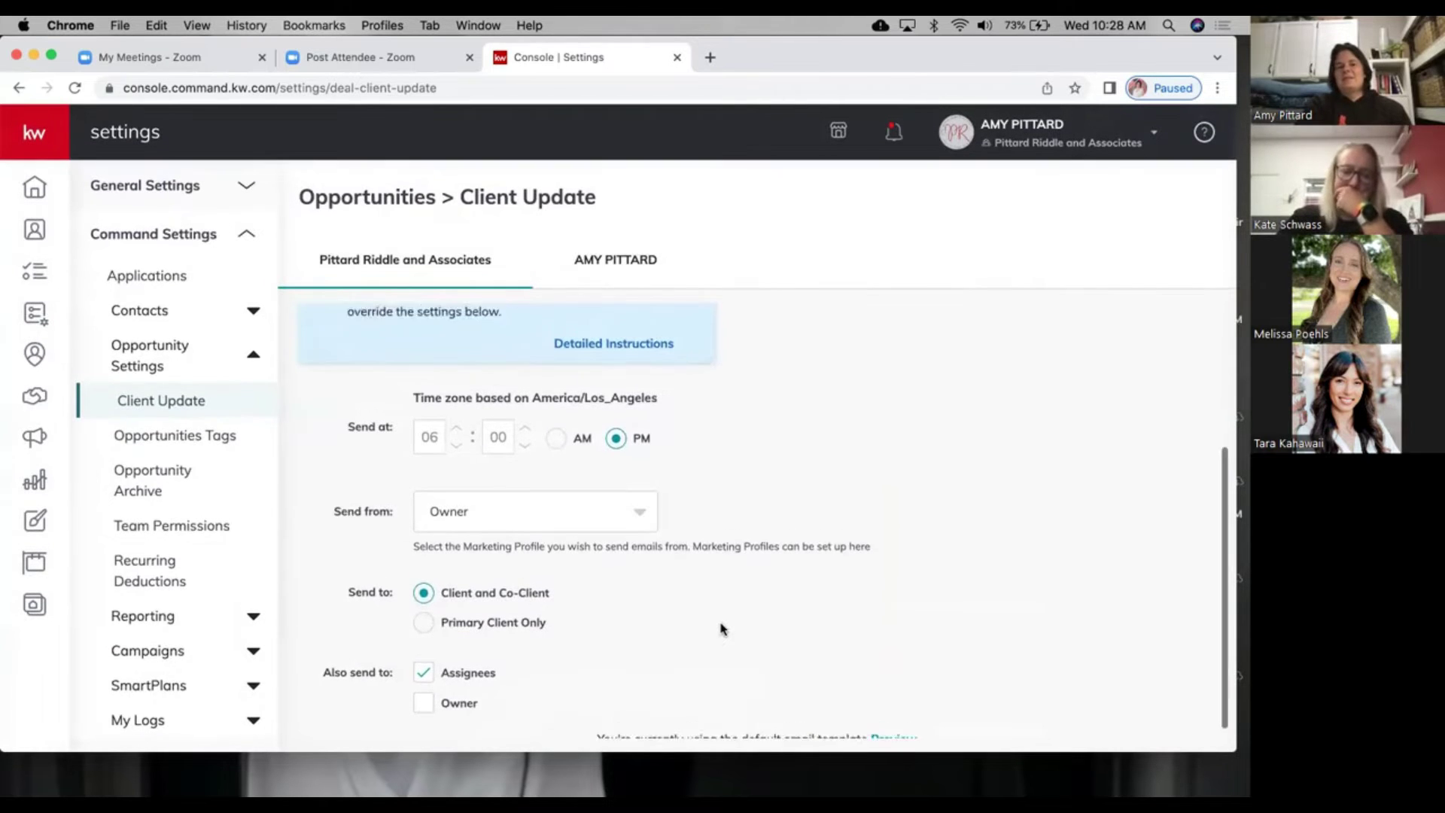
scroll(721, 628, up, 3)
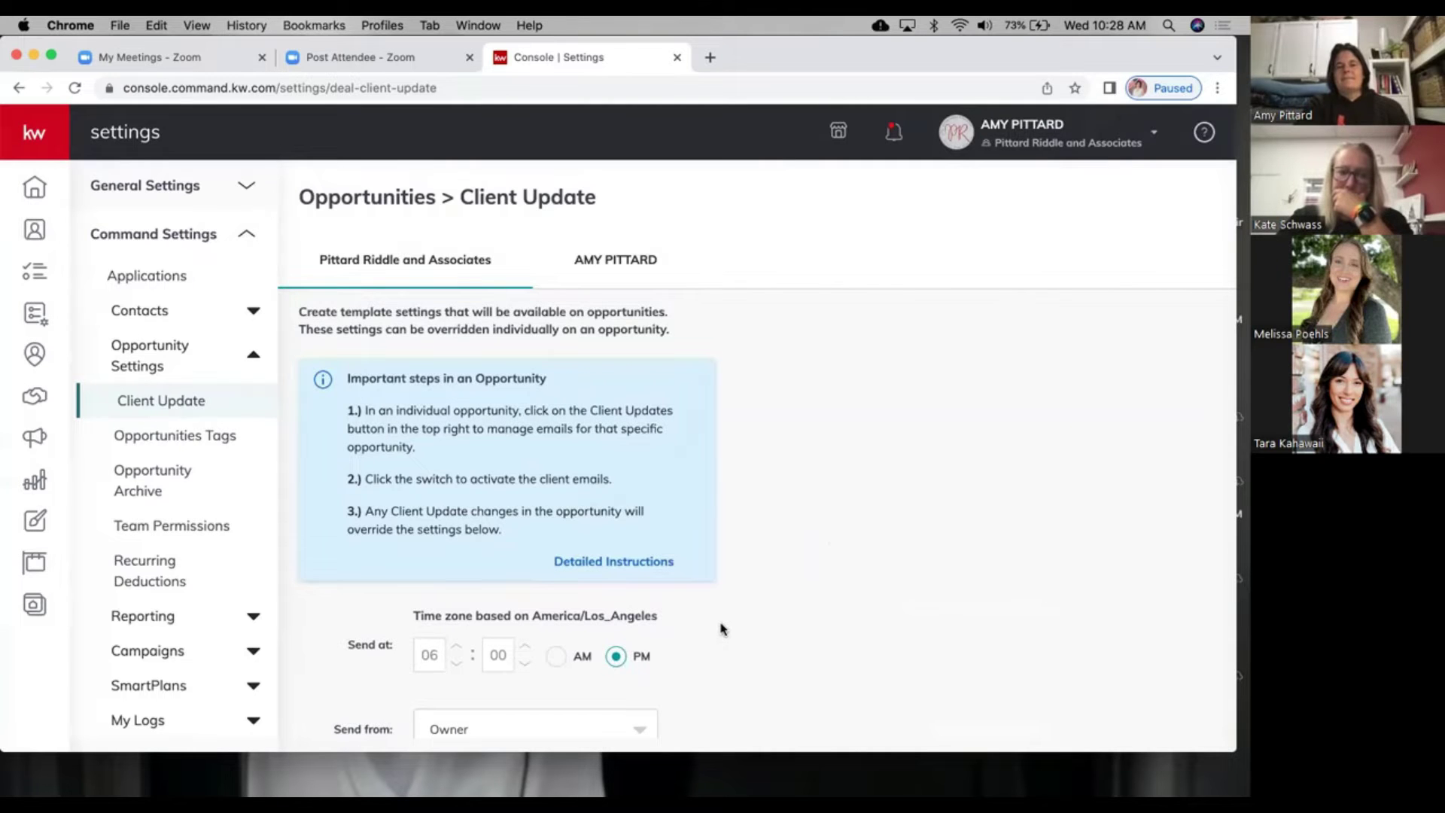
scroll(721, 628, down, 3)
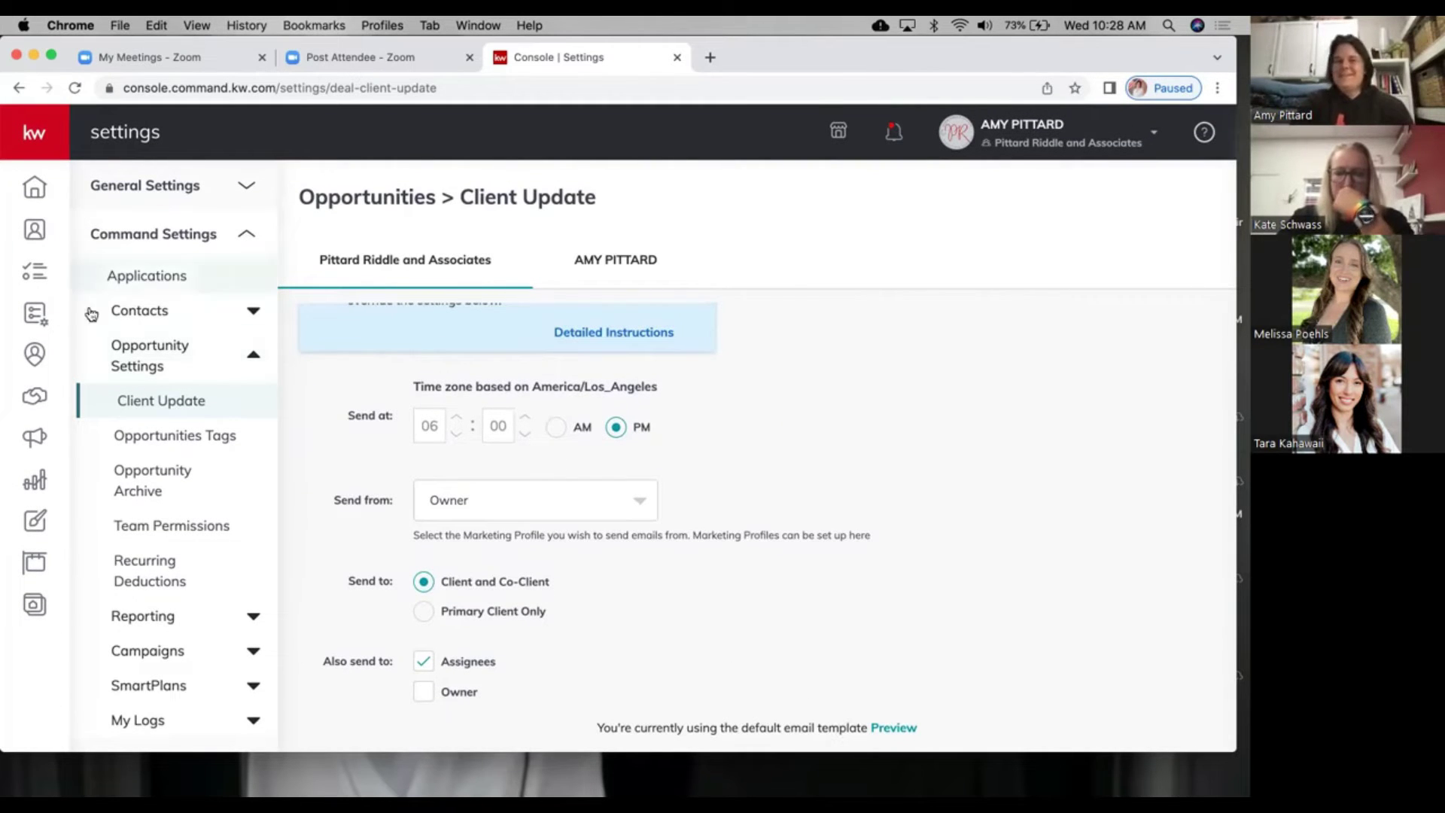
Step: Go back to the Opportunities dashboard to review the Listings and Buyers pipeline counts and income totals
click(35, 399)
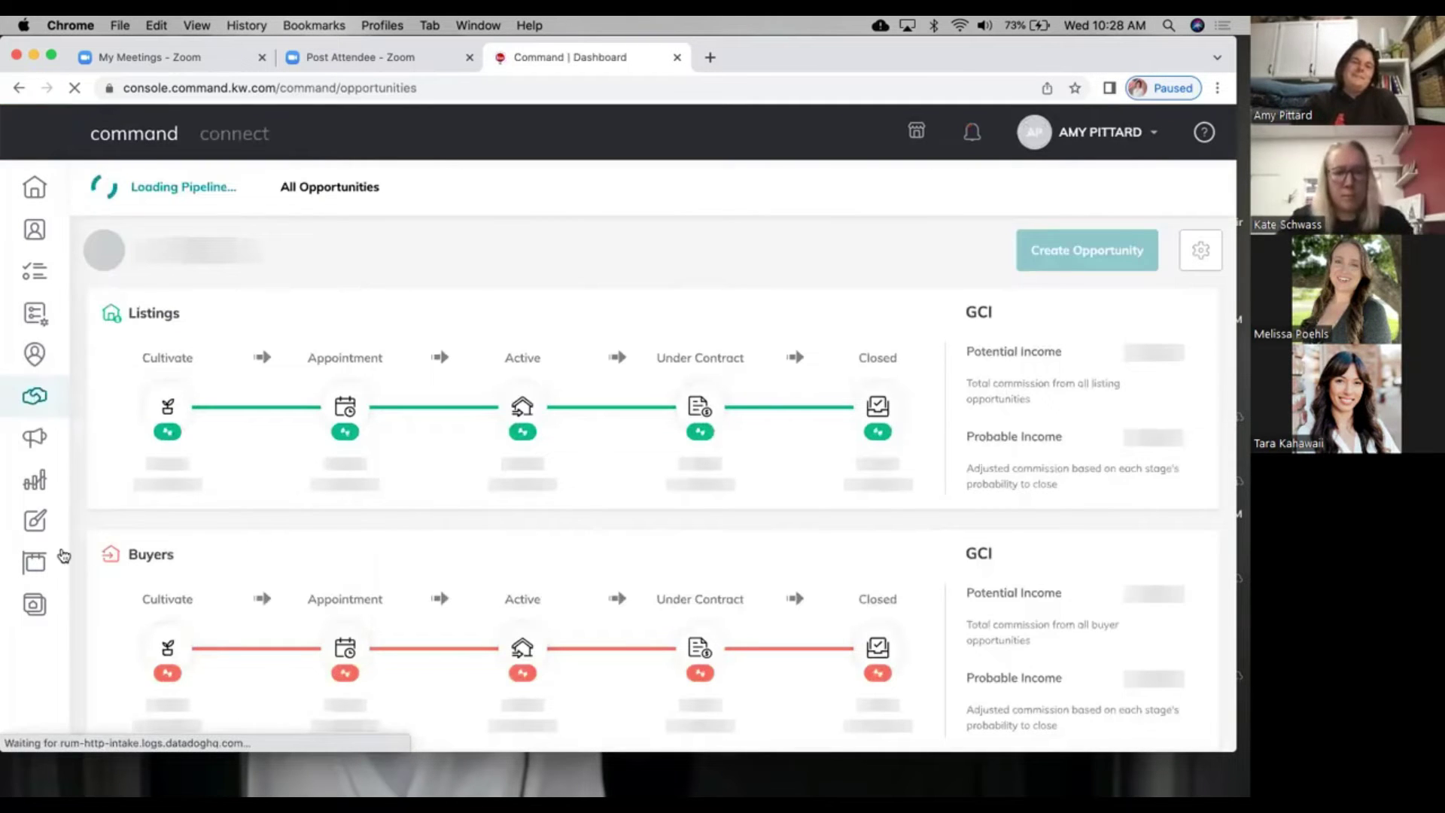
scroll(441, 589, down, 2)
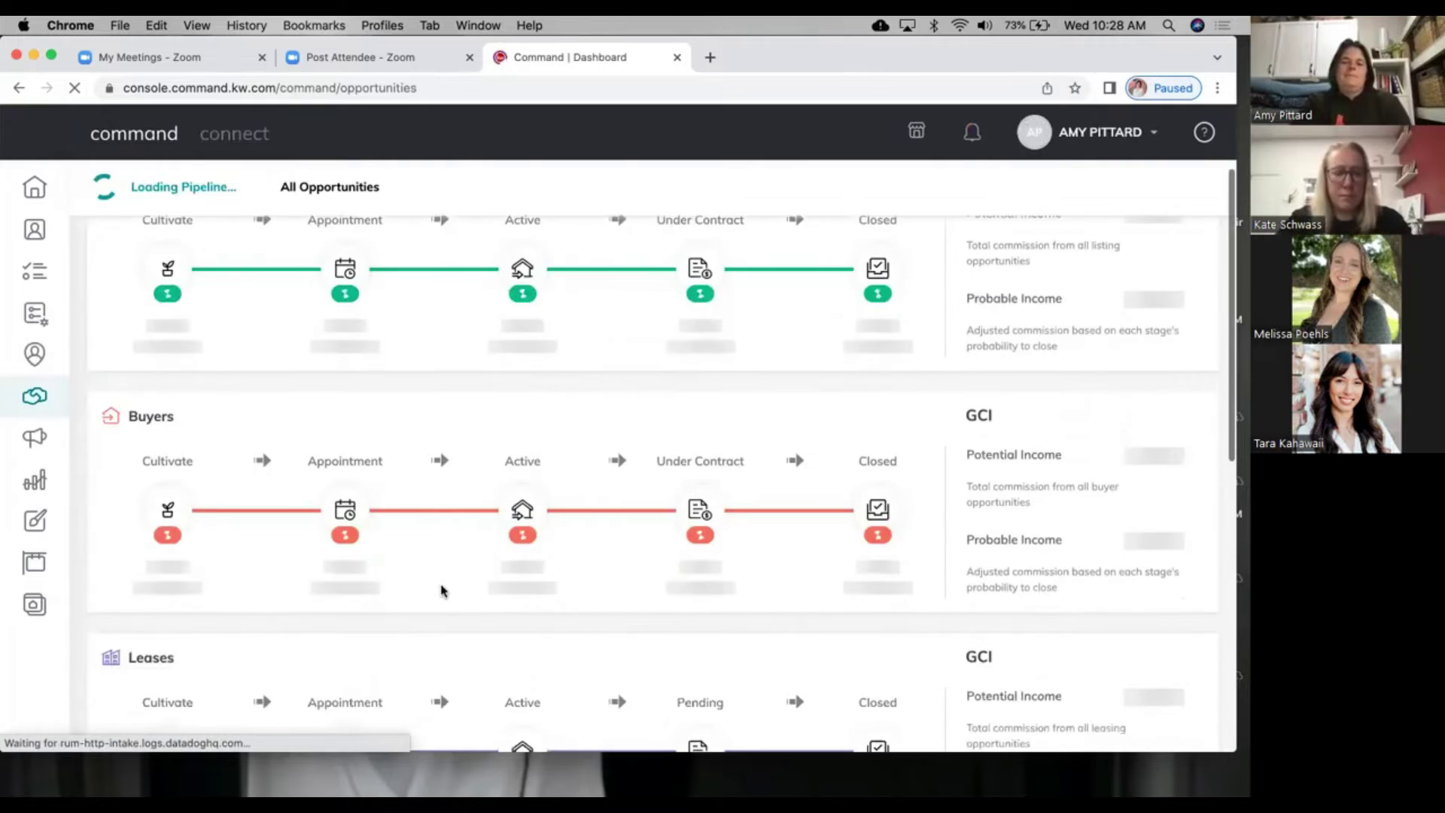
scroll(442, 589, down, 1)
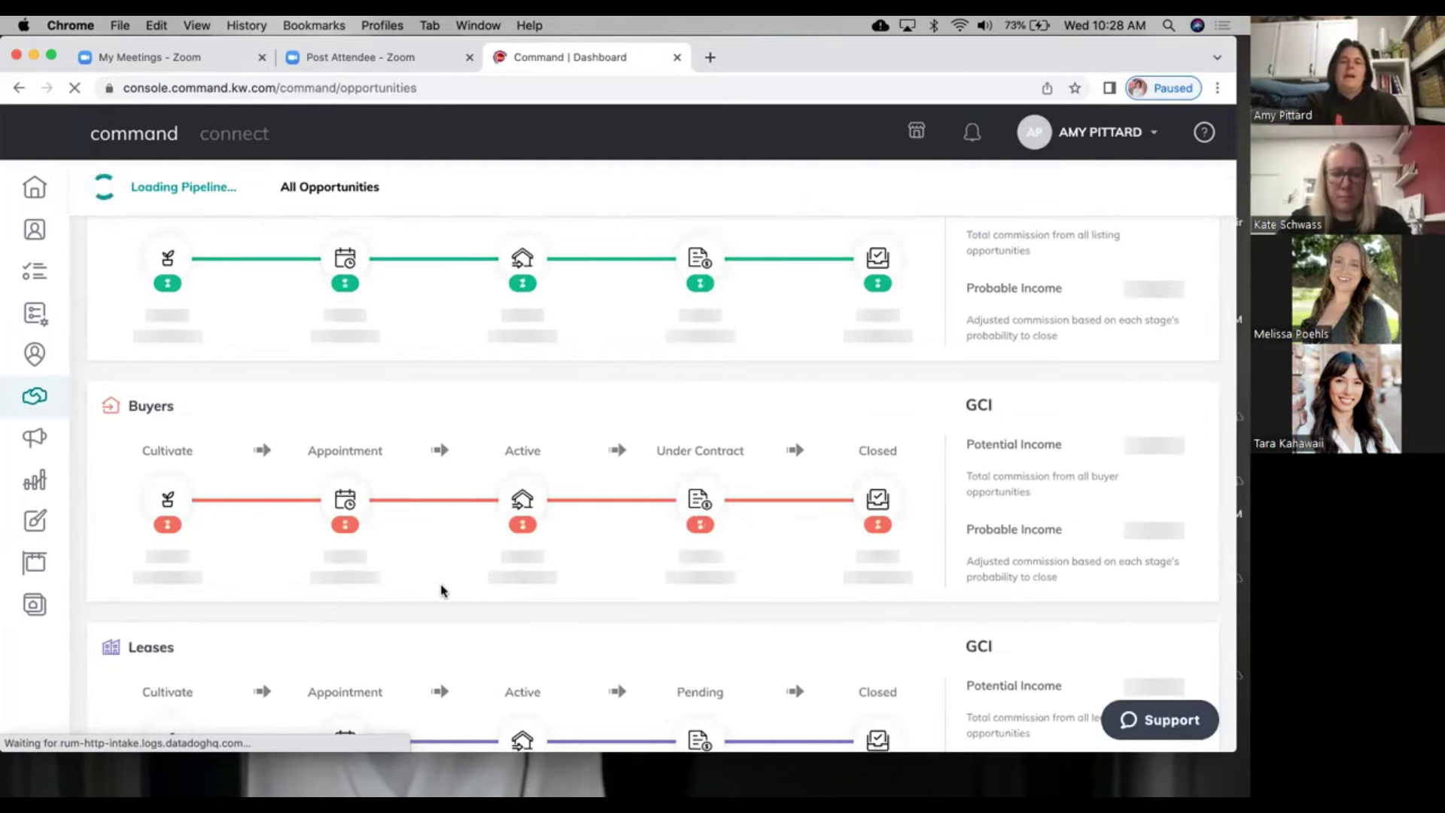
scroll(423, 414, up, 1)
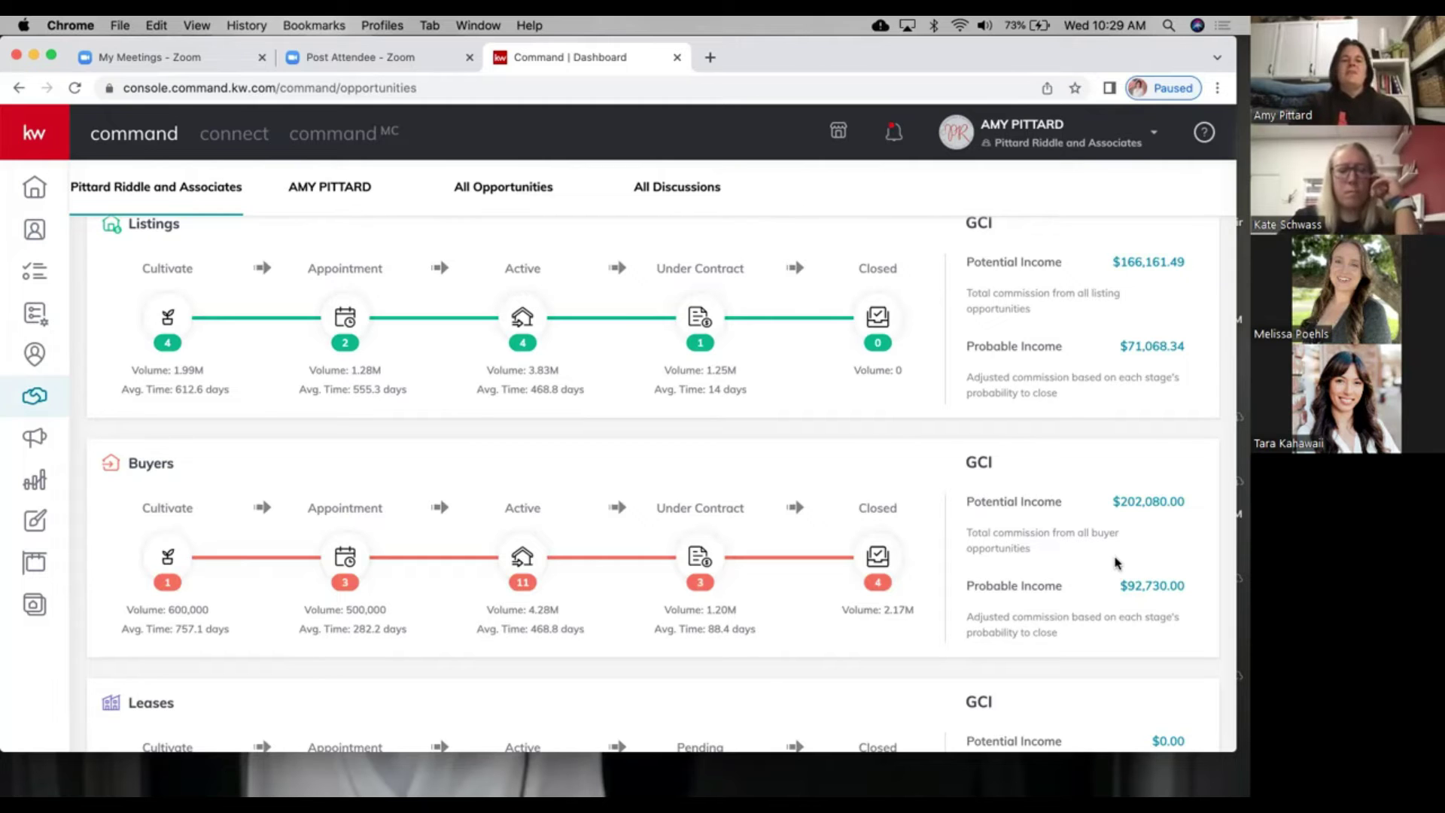
Step: Move the Hartt Purchase card into the Active phase's Lender Preapproval column
click(345, 557)
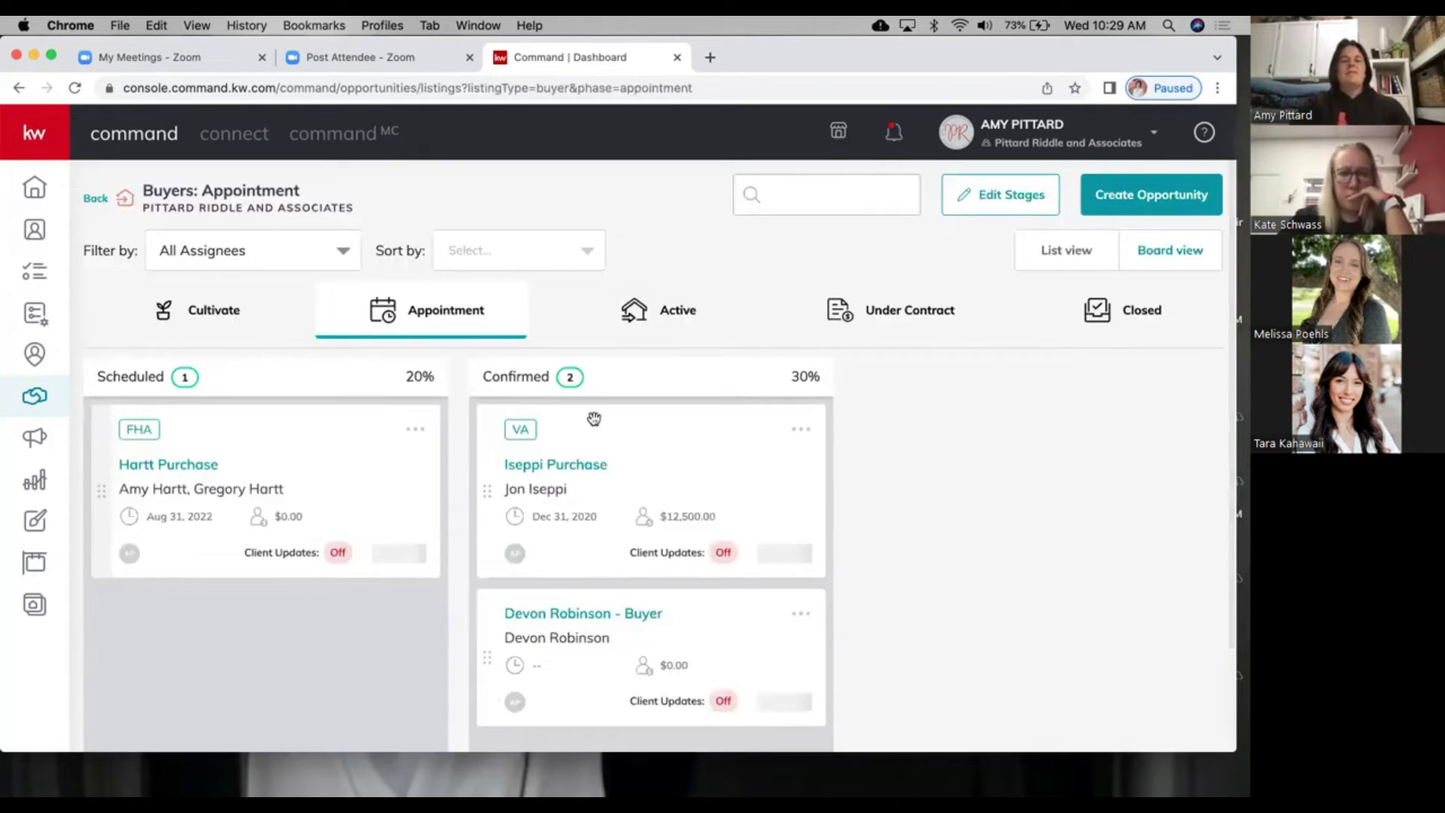
drag(610, 433, 659, 301)
click(660, 313)
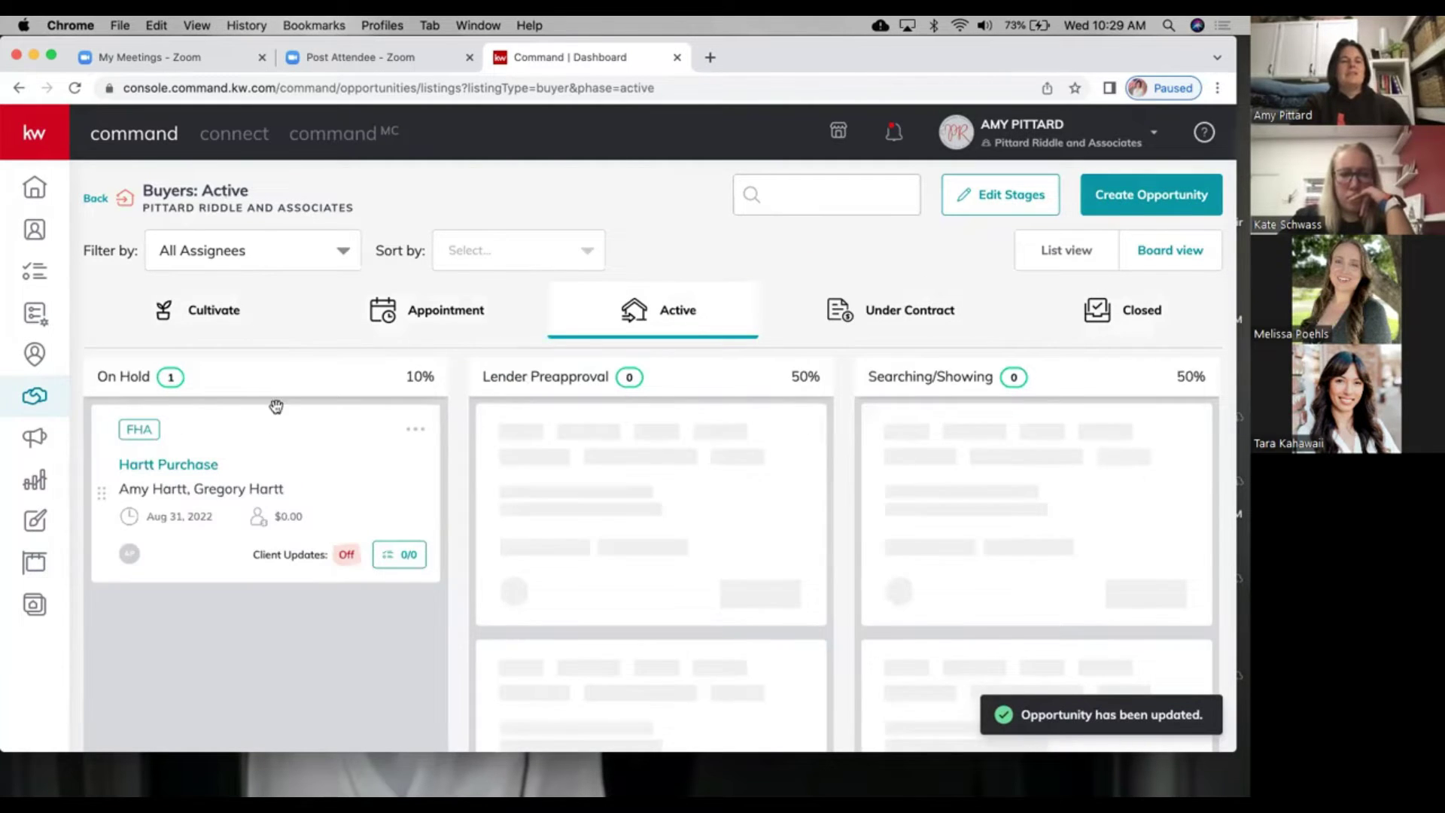
scroll(254, 578, down, 1)
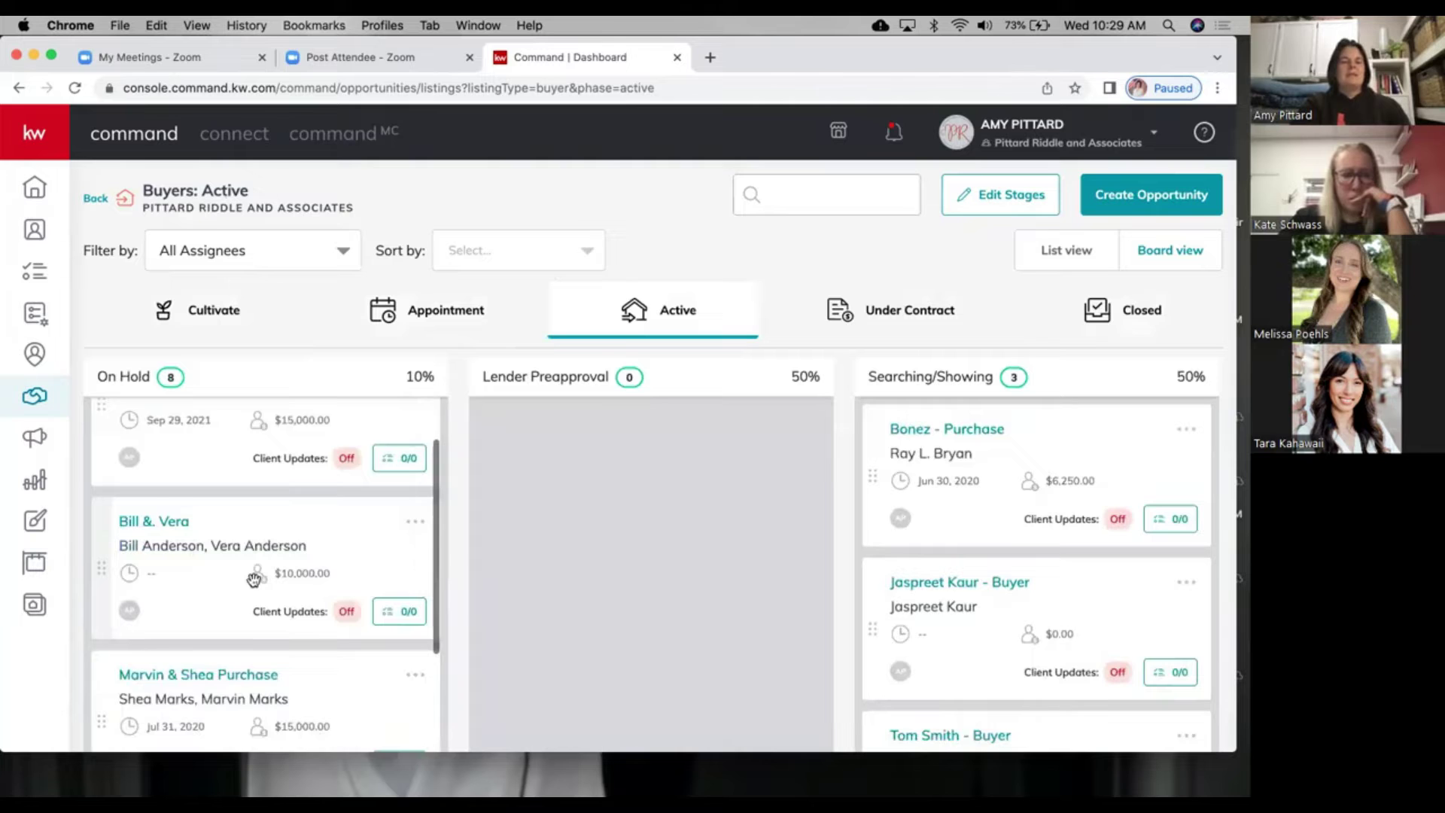
scroll(254, 578, up, 3)
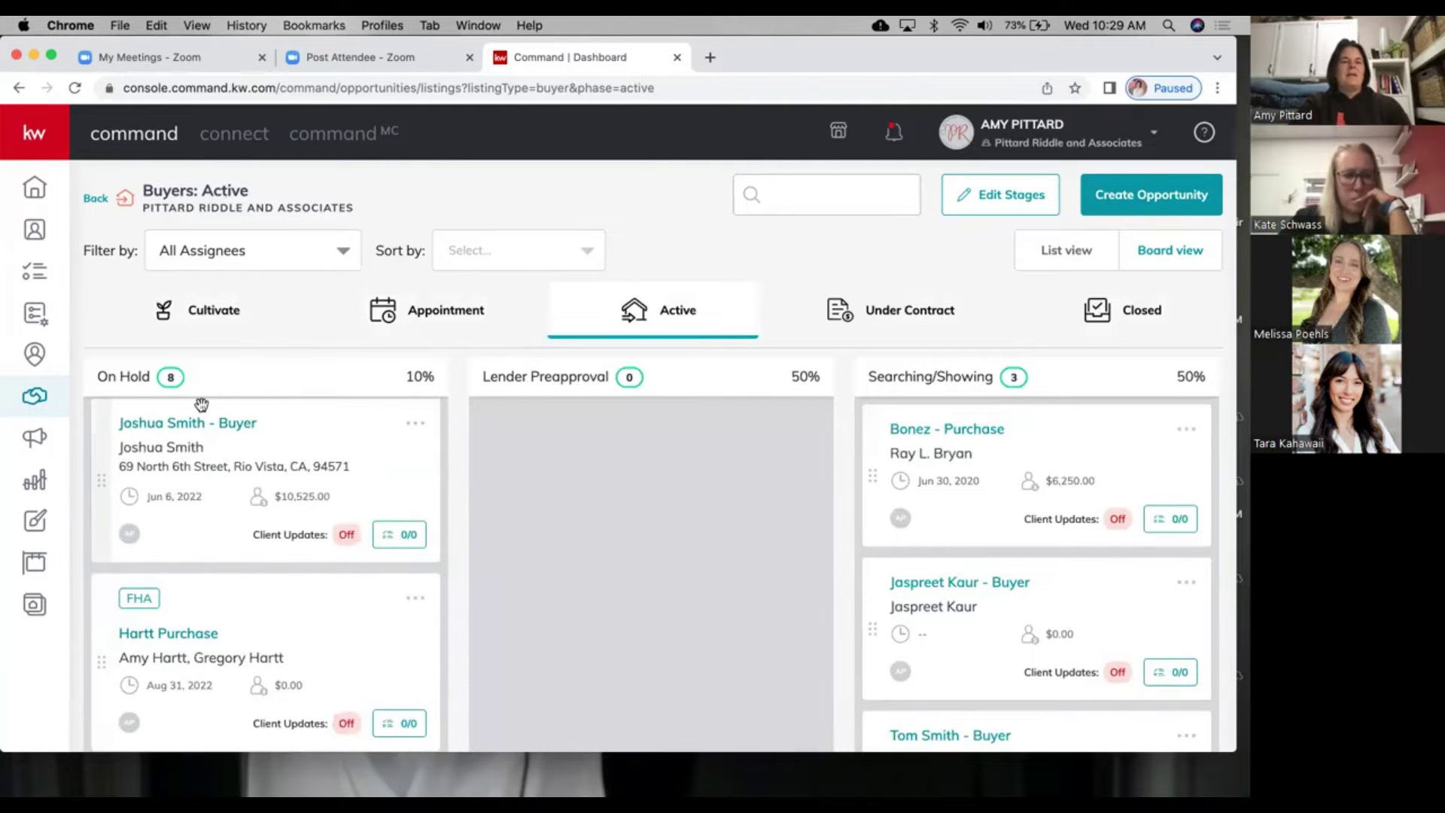
drag(629, 454, 949, 415)
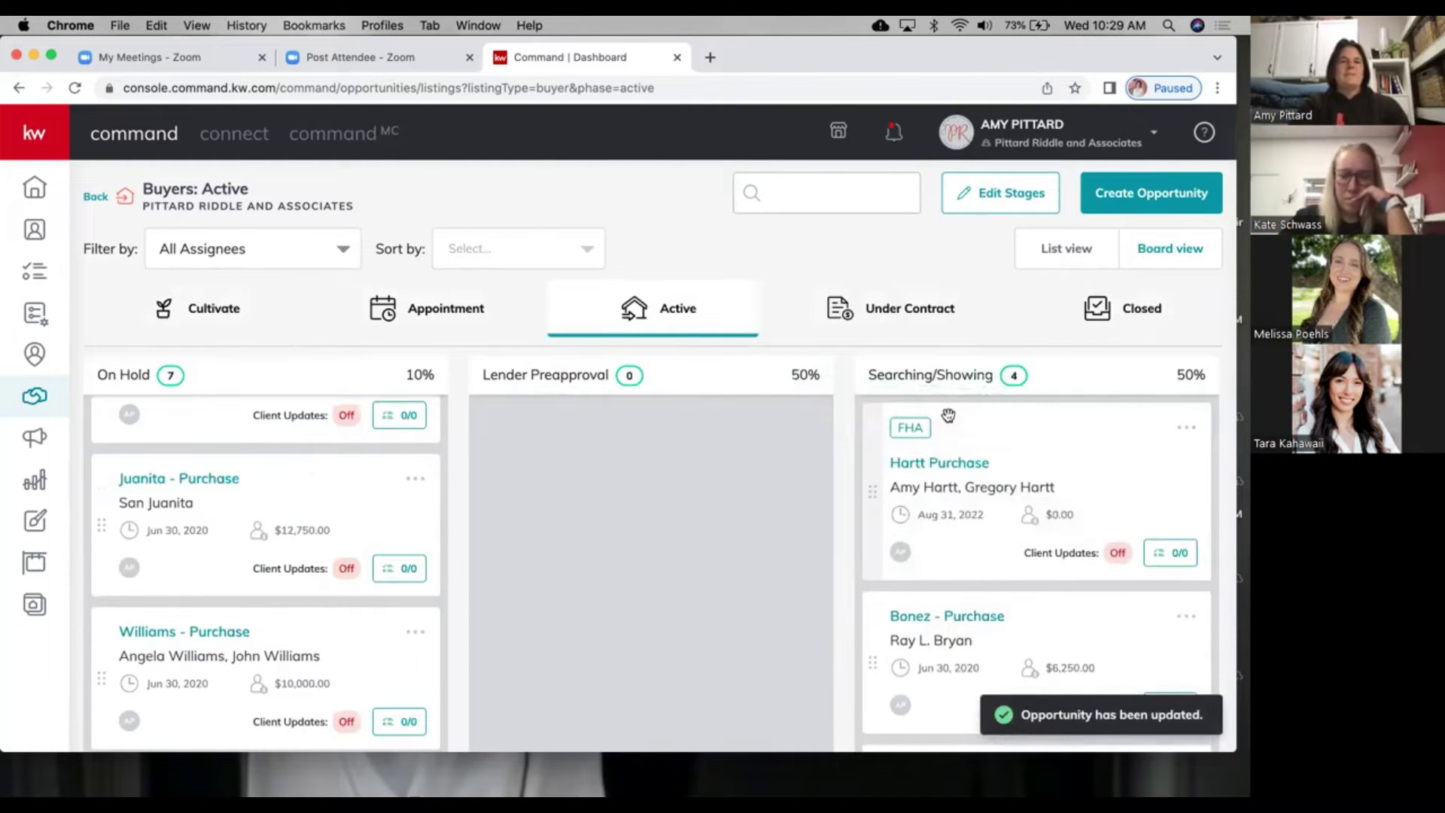
scroll(948, 417, right, 6)
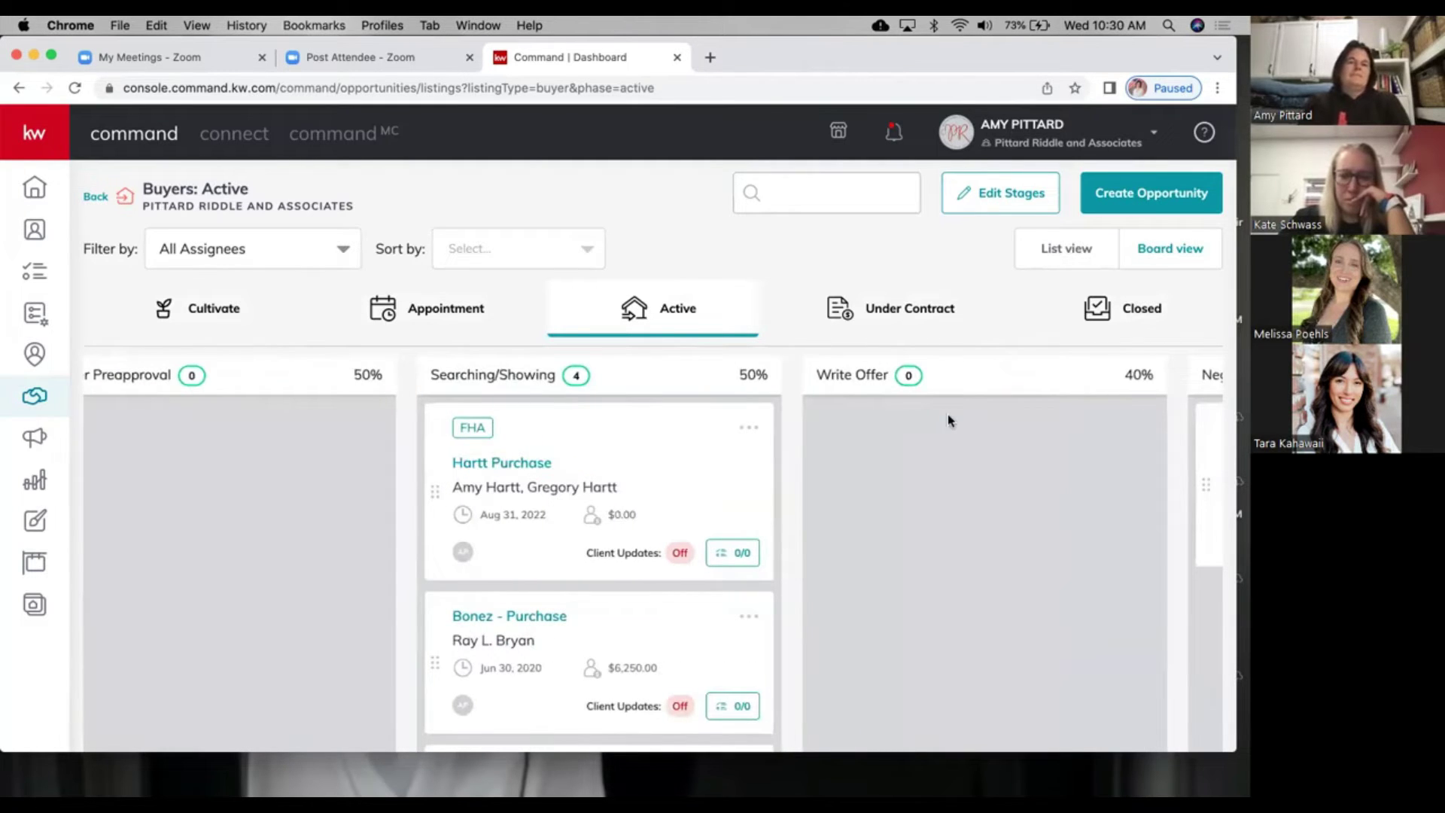
Step: Move Hartt Purchase back to the Appointment phase and into its Scheduled column
drag(672, 436, 452, 299)
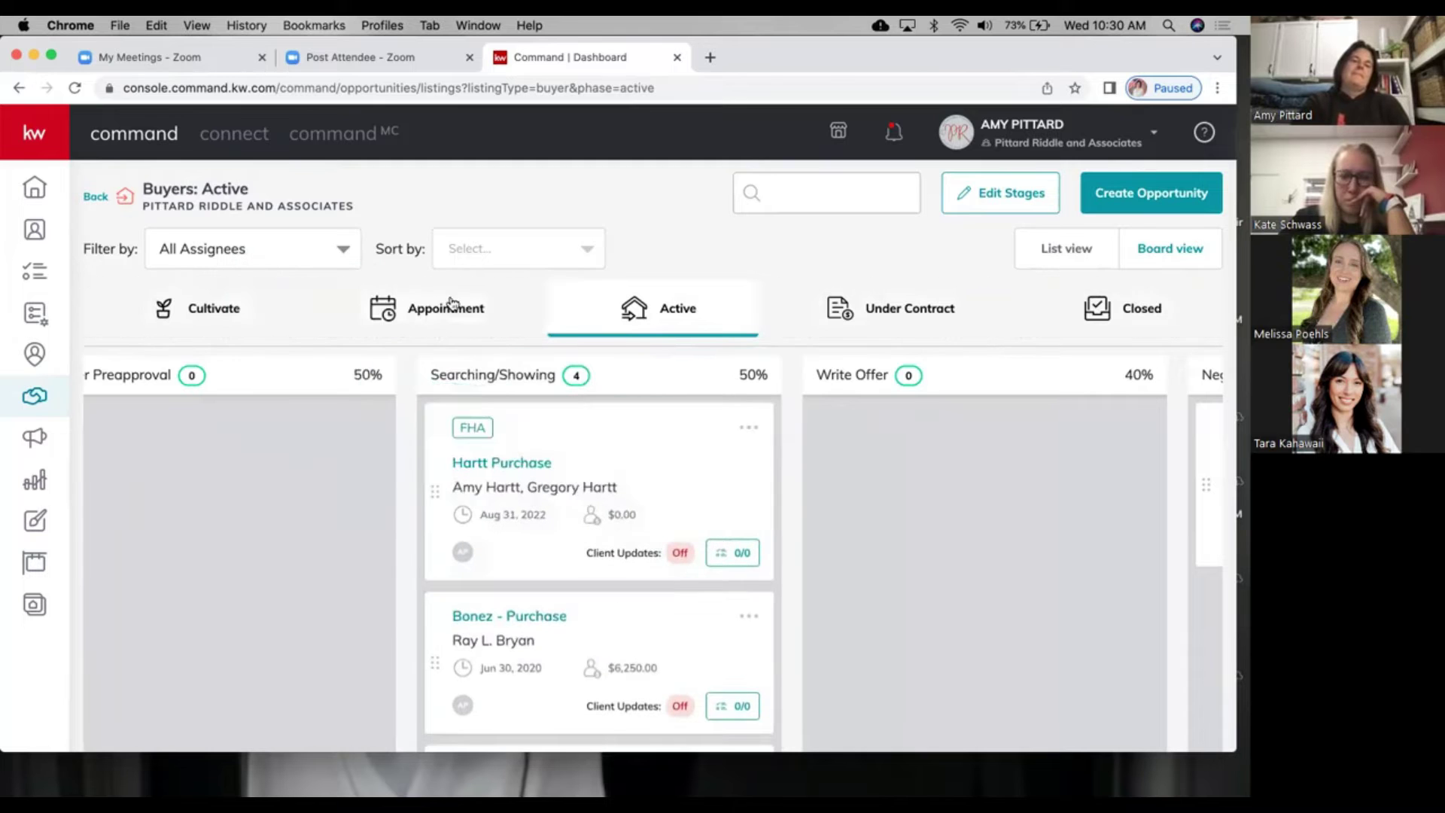
drag(561, 431, 430, 292)
drag(533, 407, 433, 307)
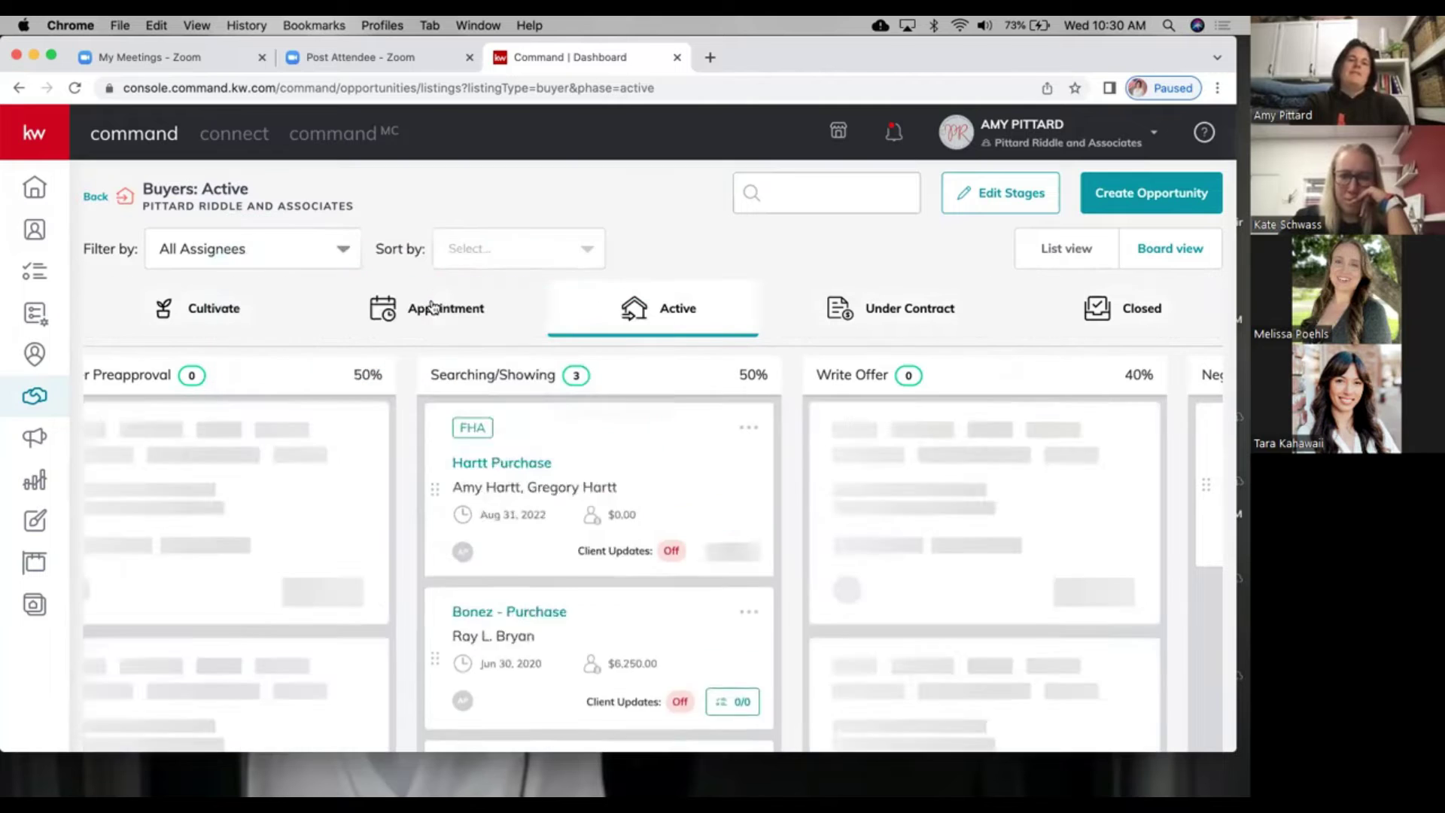
scroll(558, 555, down, 2)
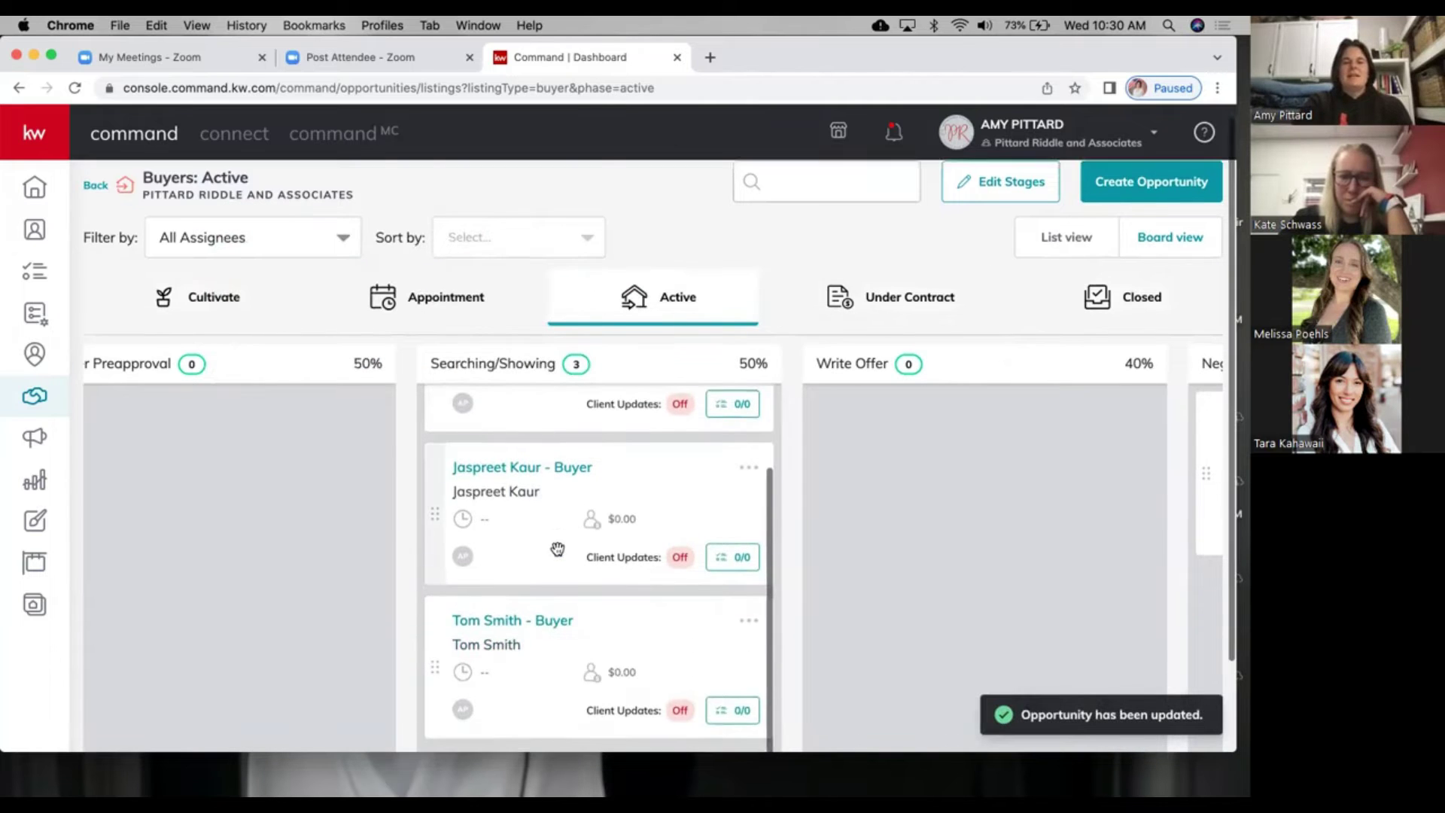
click(470, 309)
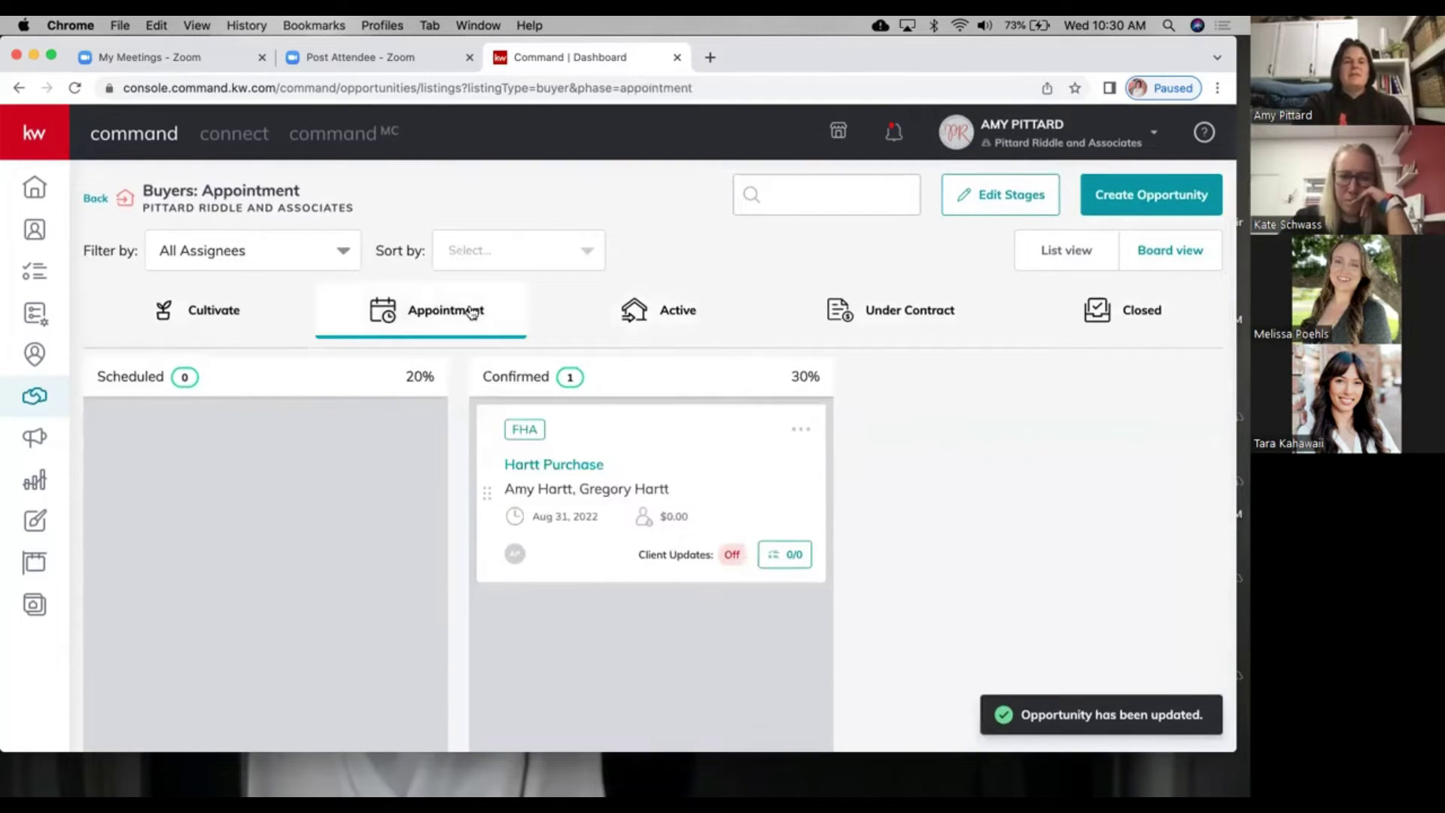
drag(512, 441, 648, 429)
scroll(615, 597, down, 3)
drag(615, 596, 258, 468)
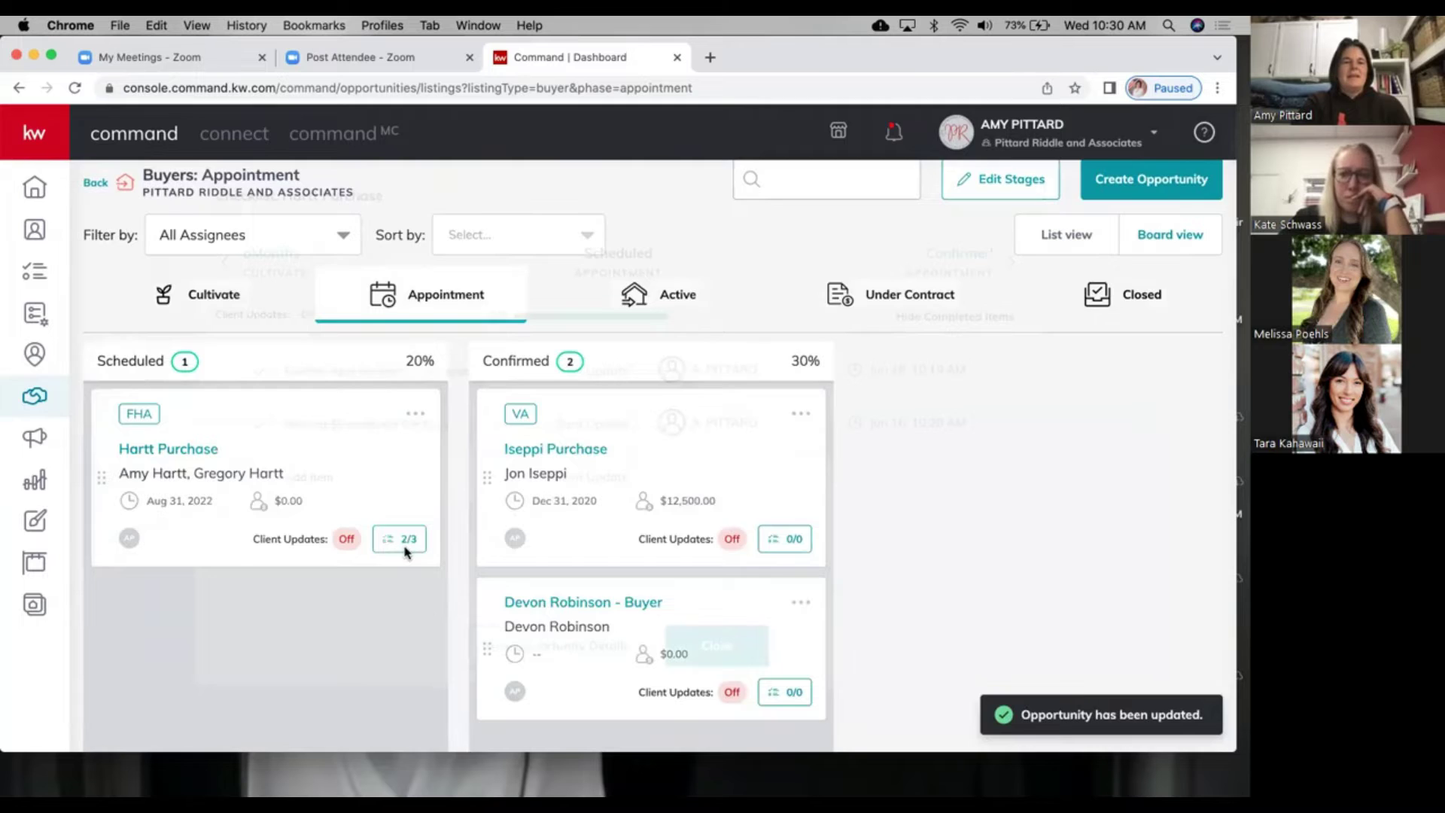
click(404, 545)
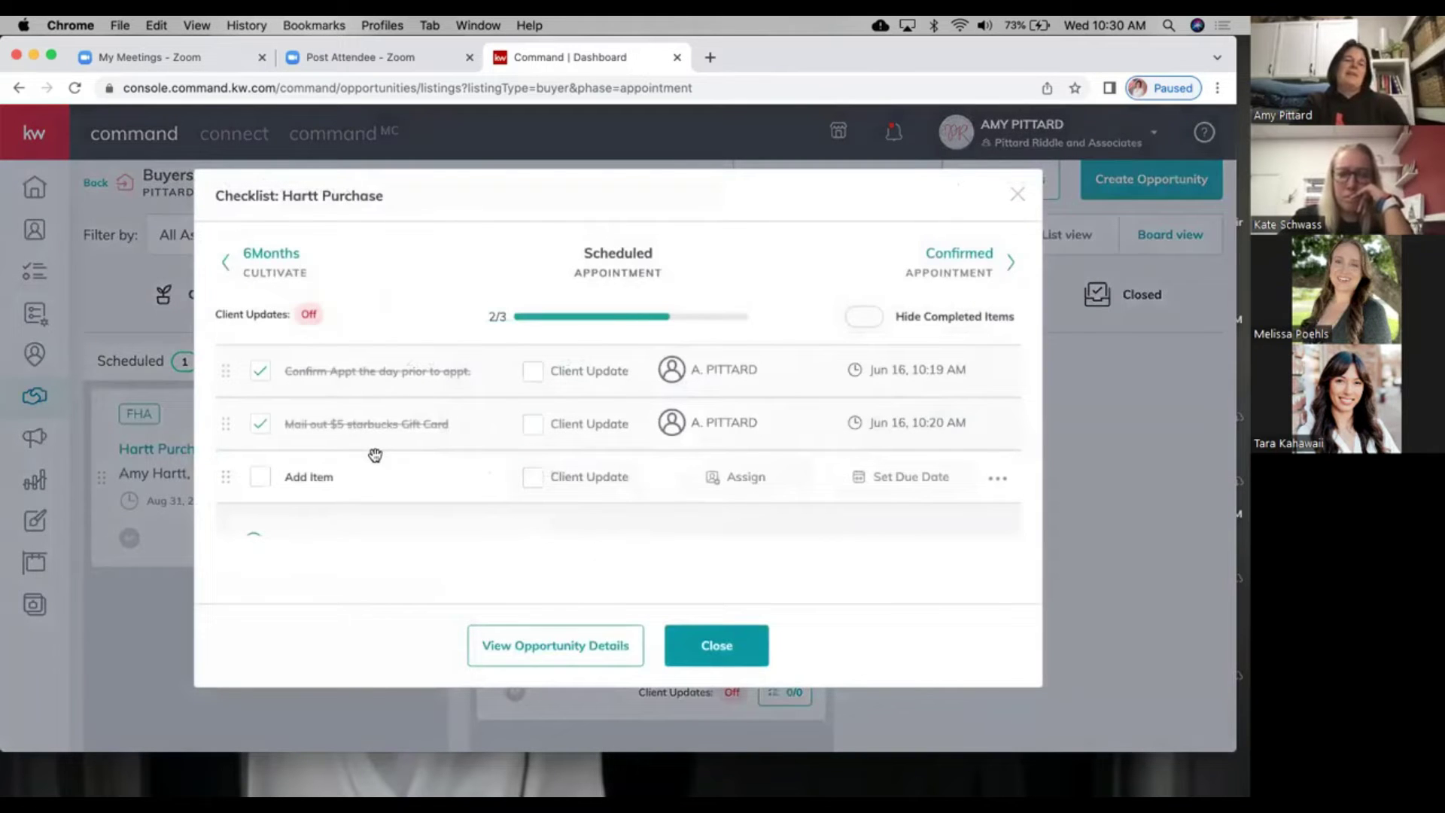
scroll(375, 455, down, 2)
scroll(374, 455, up, 2)
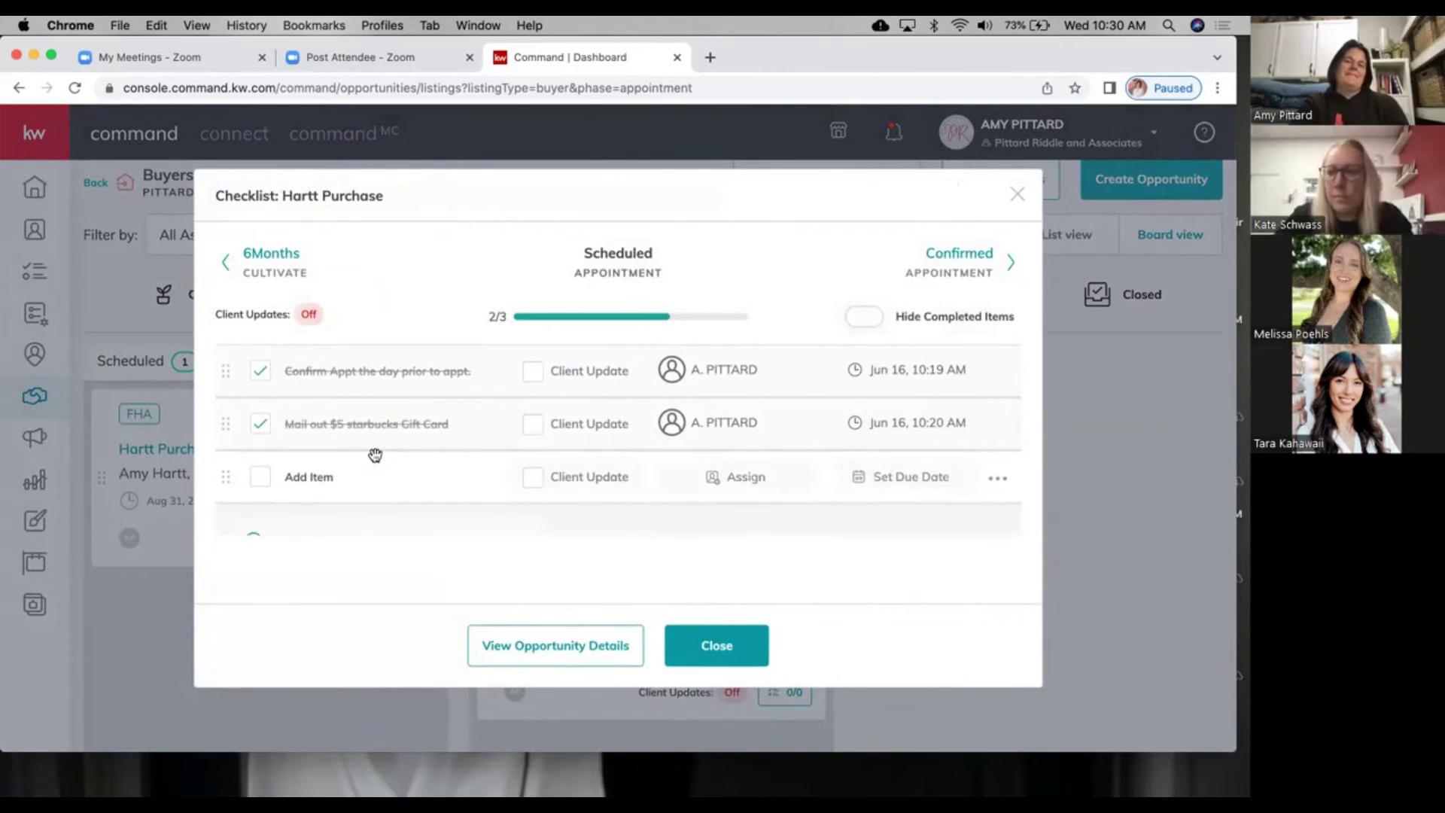
click(1019, 197)
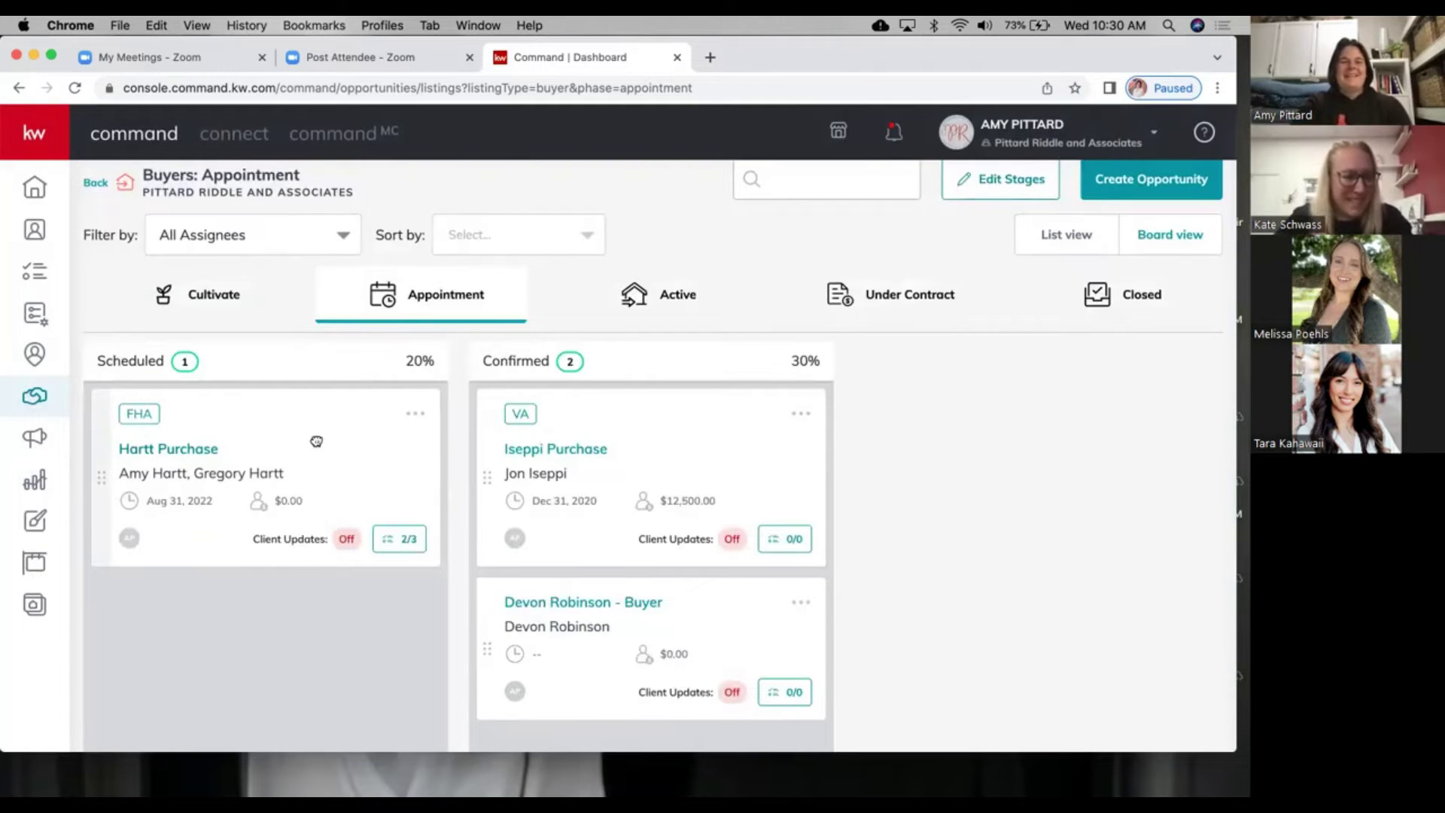
Step: Move Hartt Purchase to Active, from On Hold into Lender Preapproval, then into Under Contract
drag(271, 446, 675, 268)
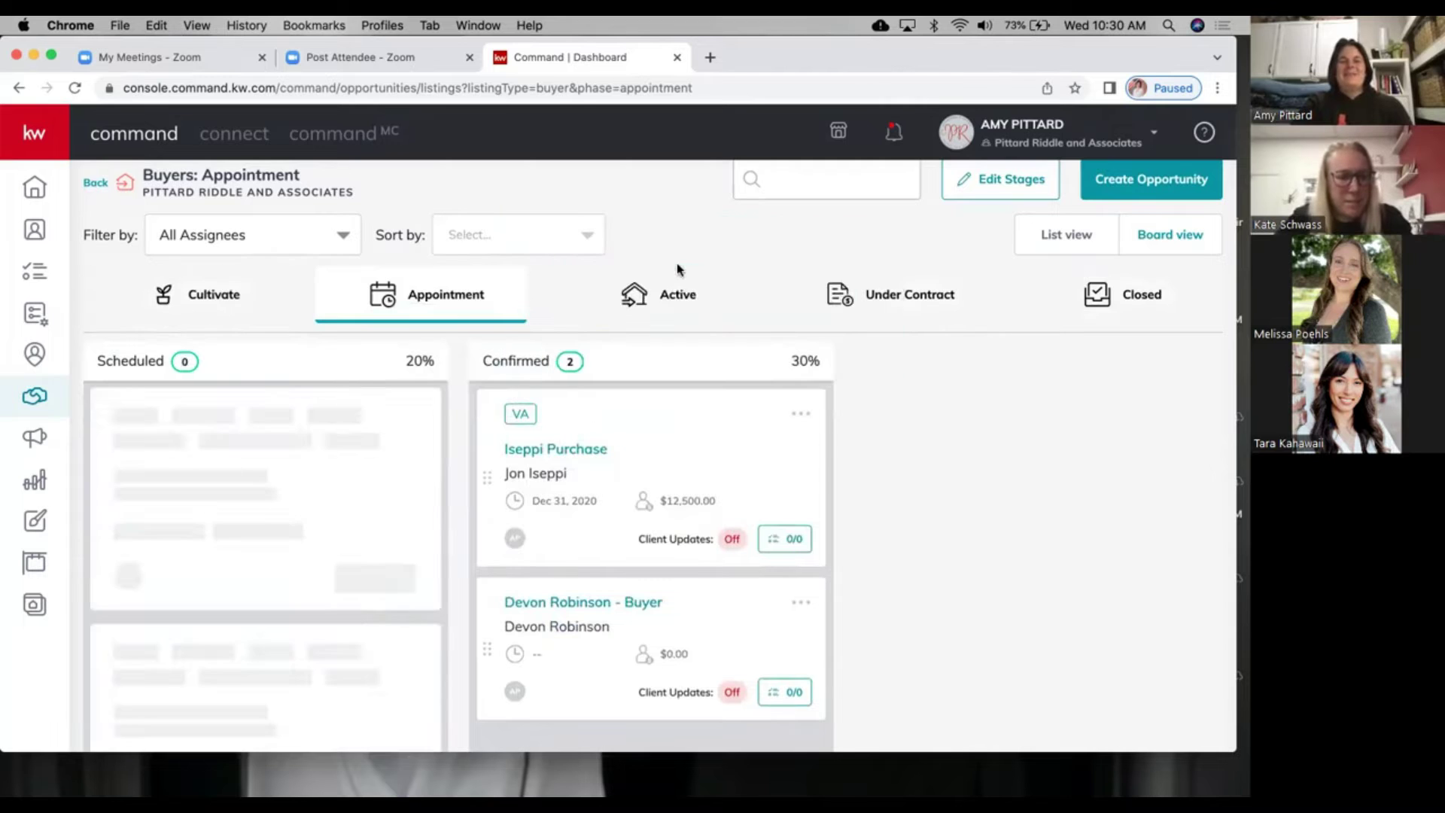
click(672, 294)
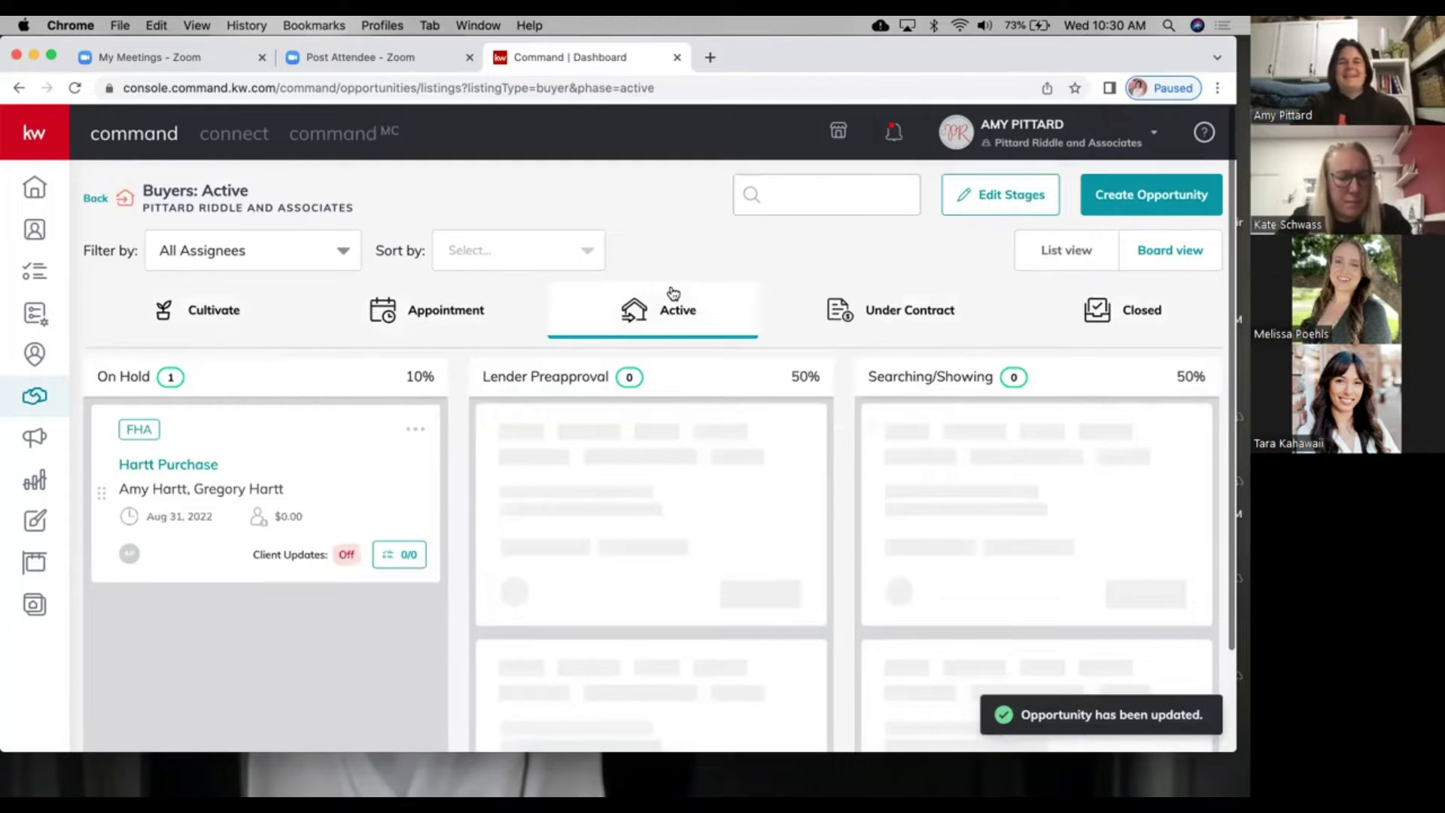
scroll(189, 564, down, 10)
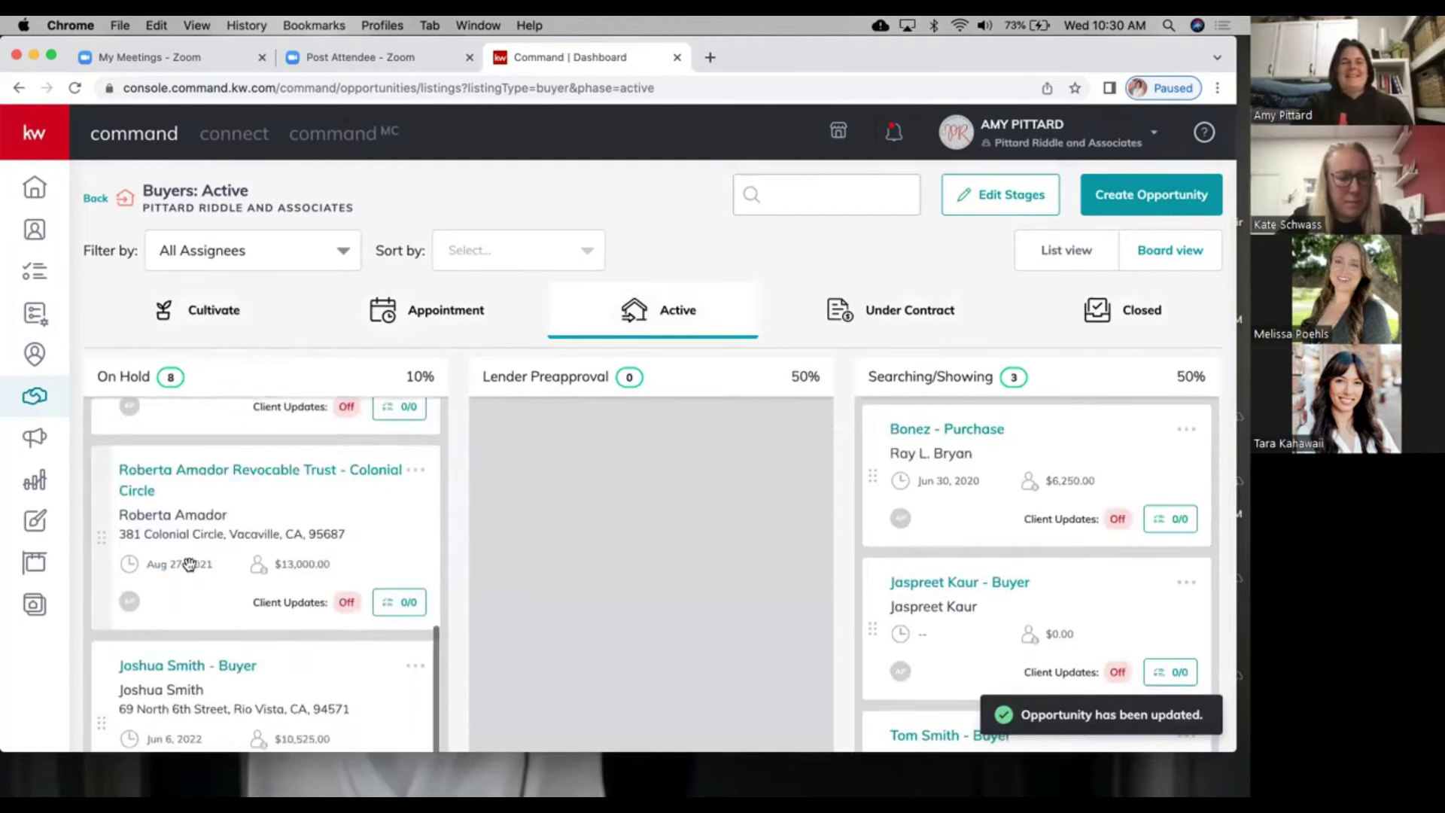
drag(454, 558, 555, 467)
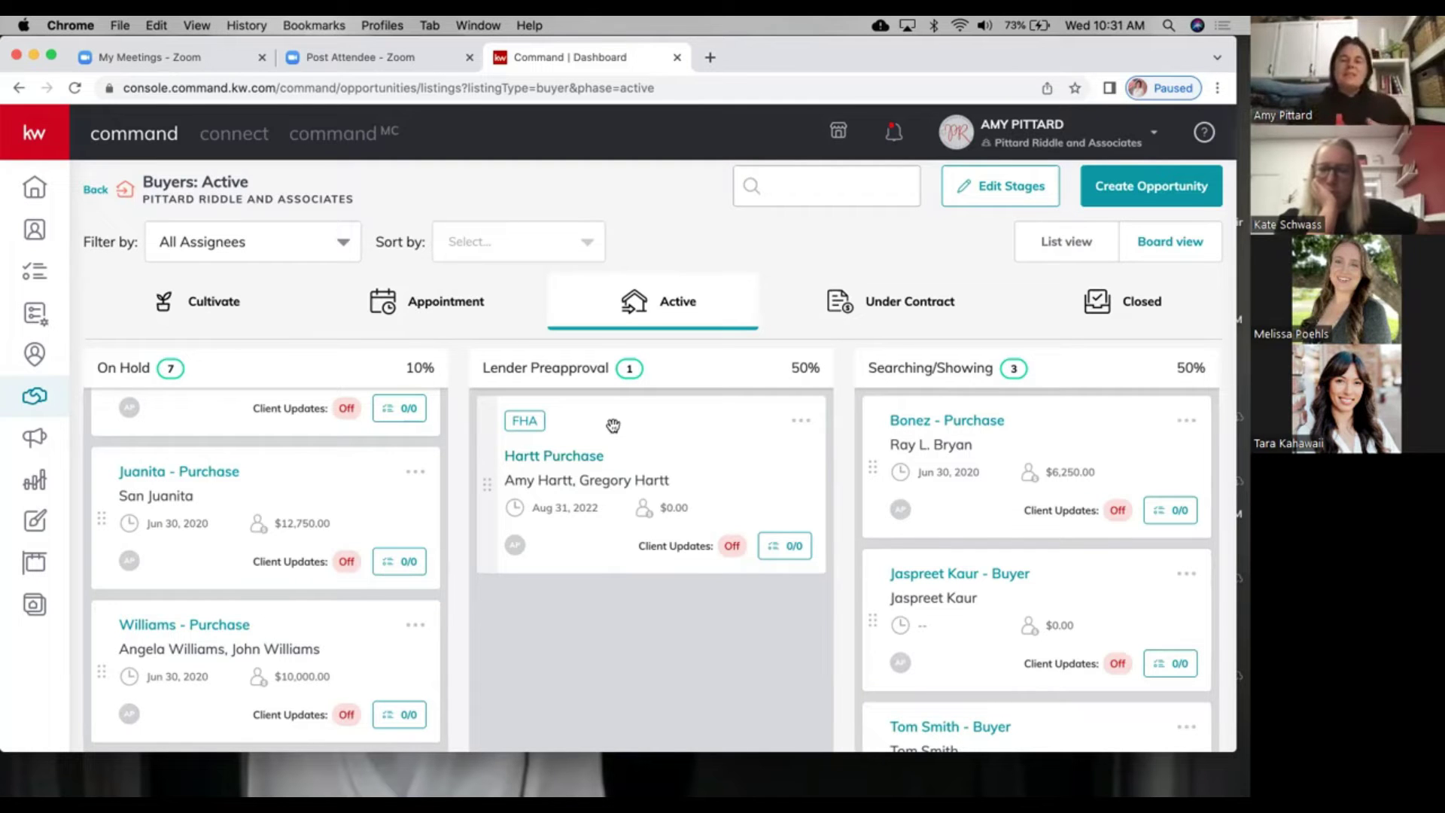
drag(909, 283, 905, 293)
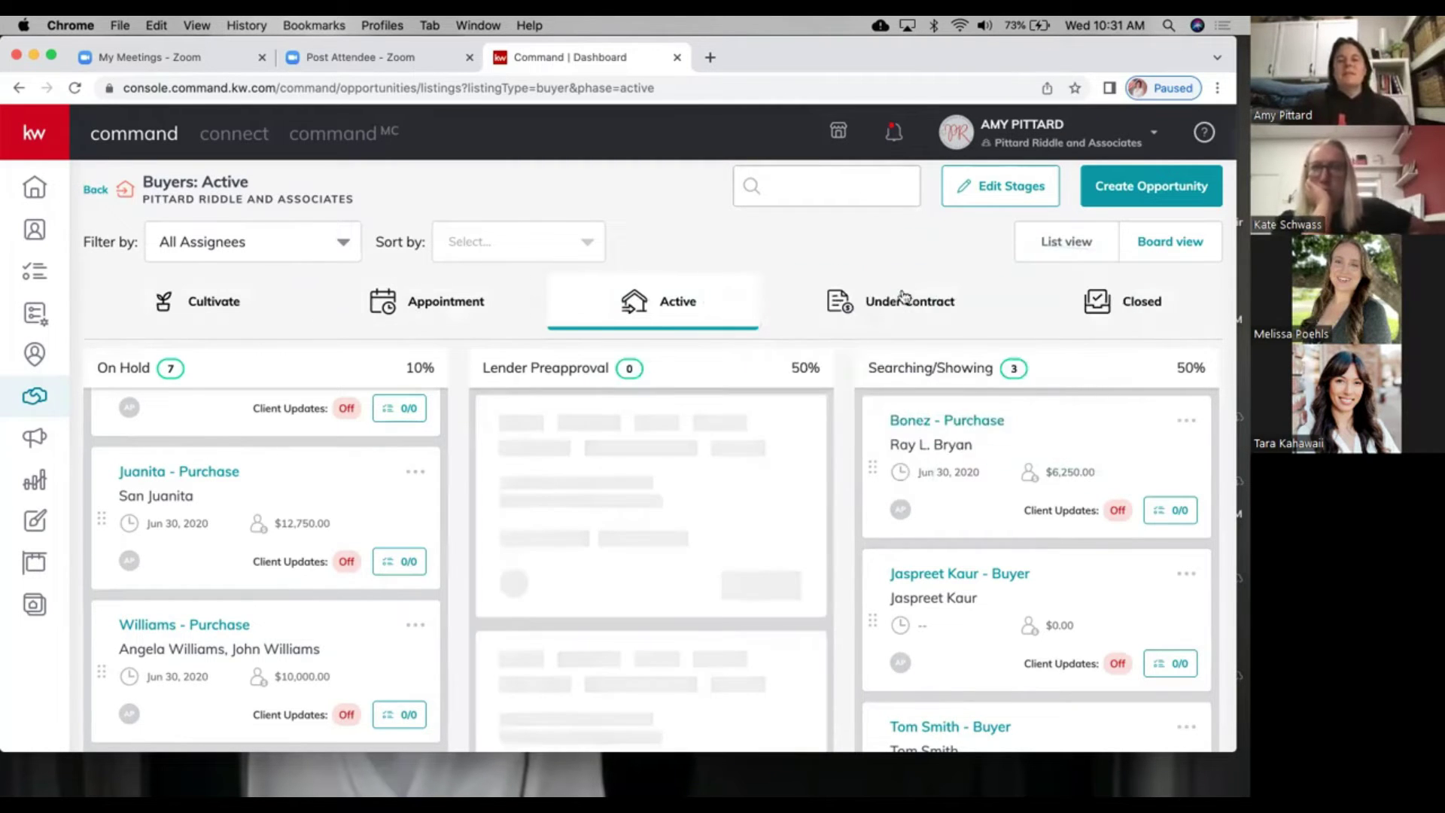
Step: Open the Under Contract board and the Hartt Purchase opportunity details from it
click(899, 297)
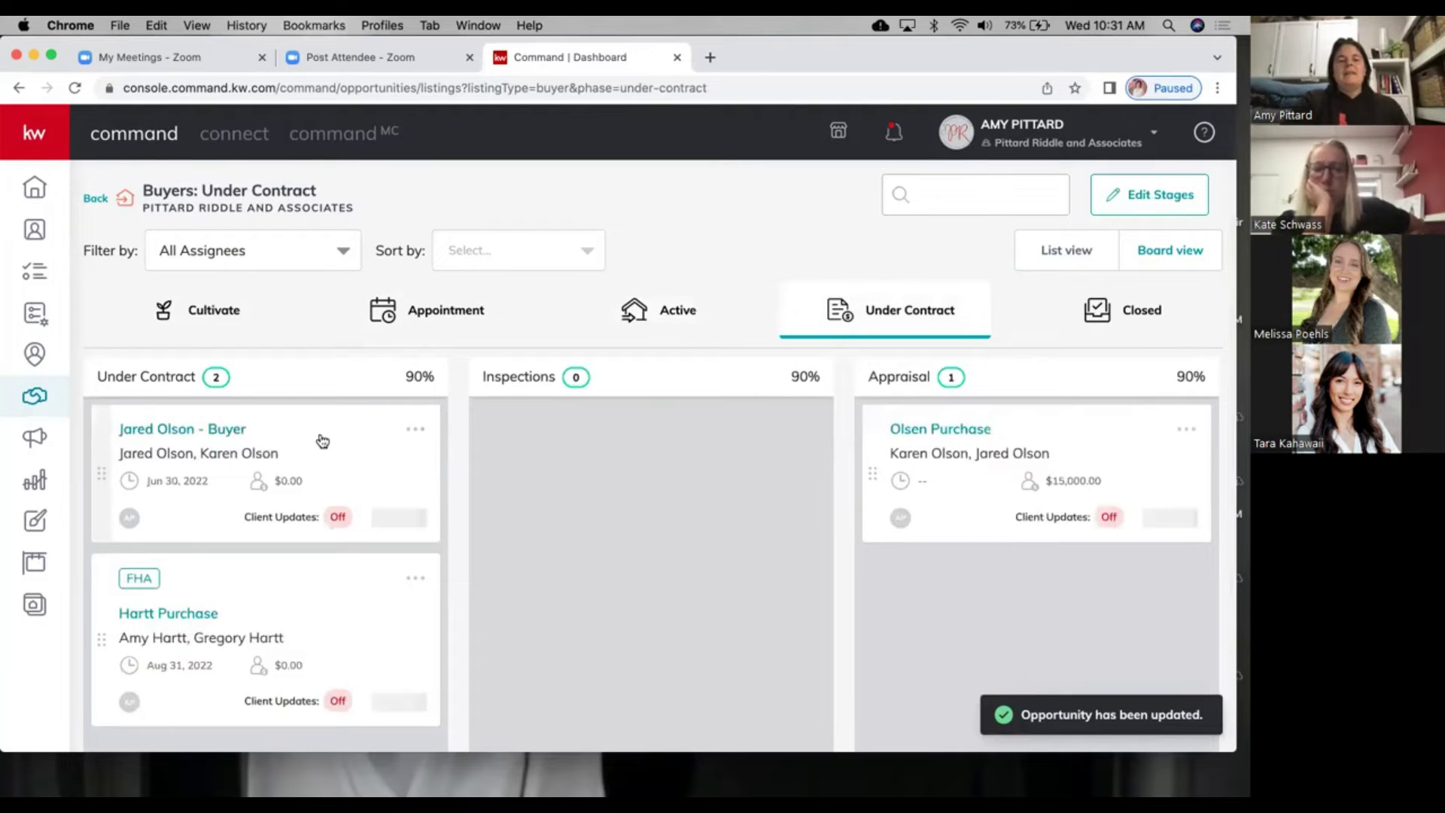
drag(306, 584, 404, 562)
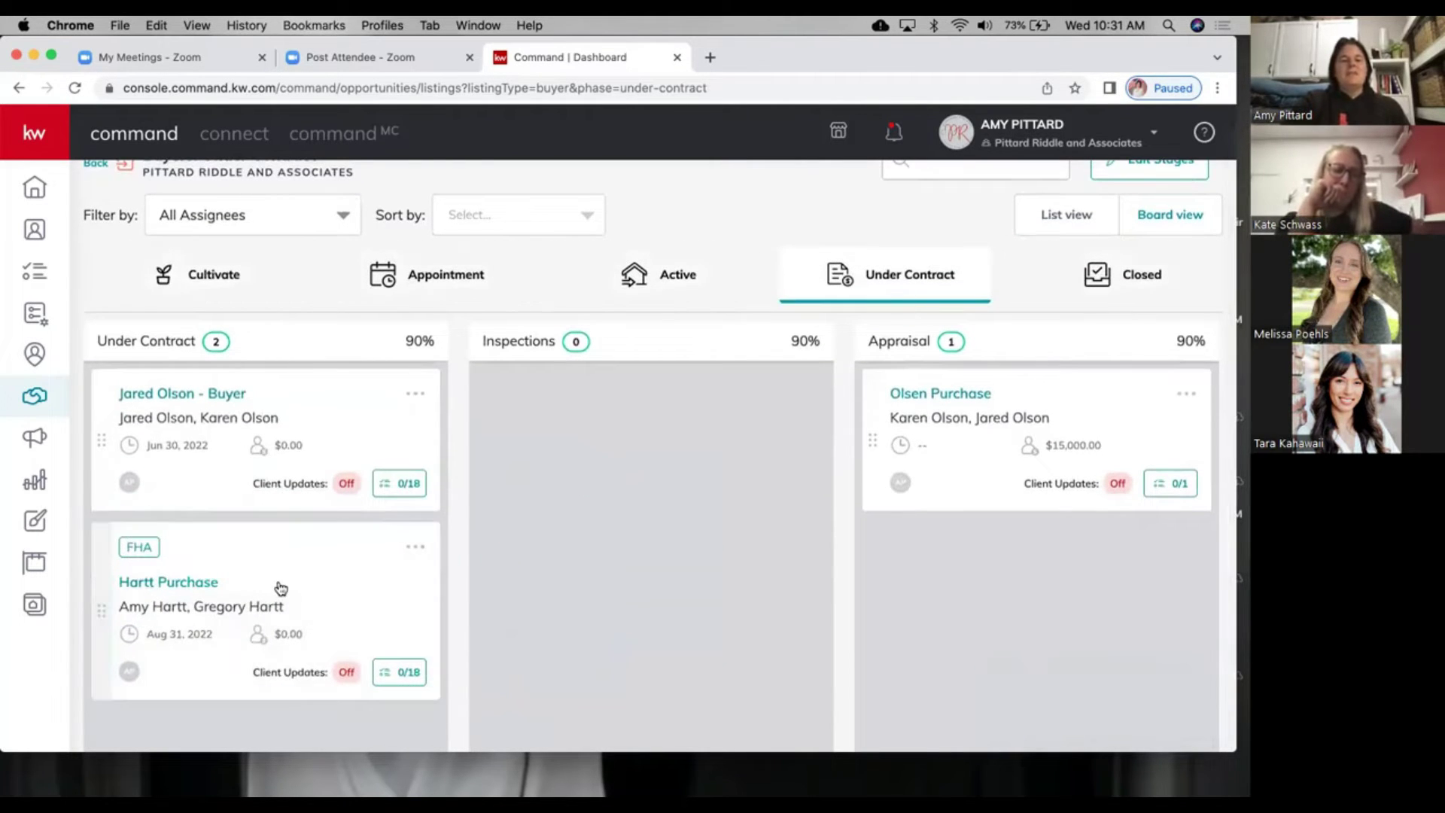
click(212, 584)
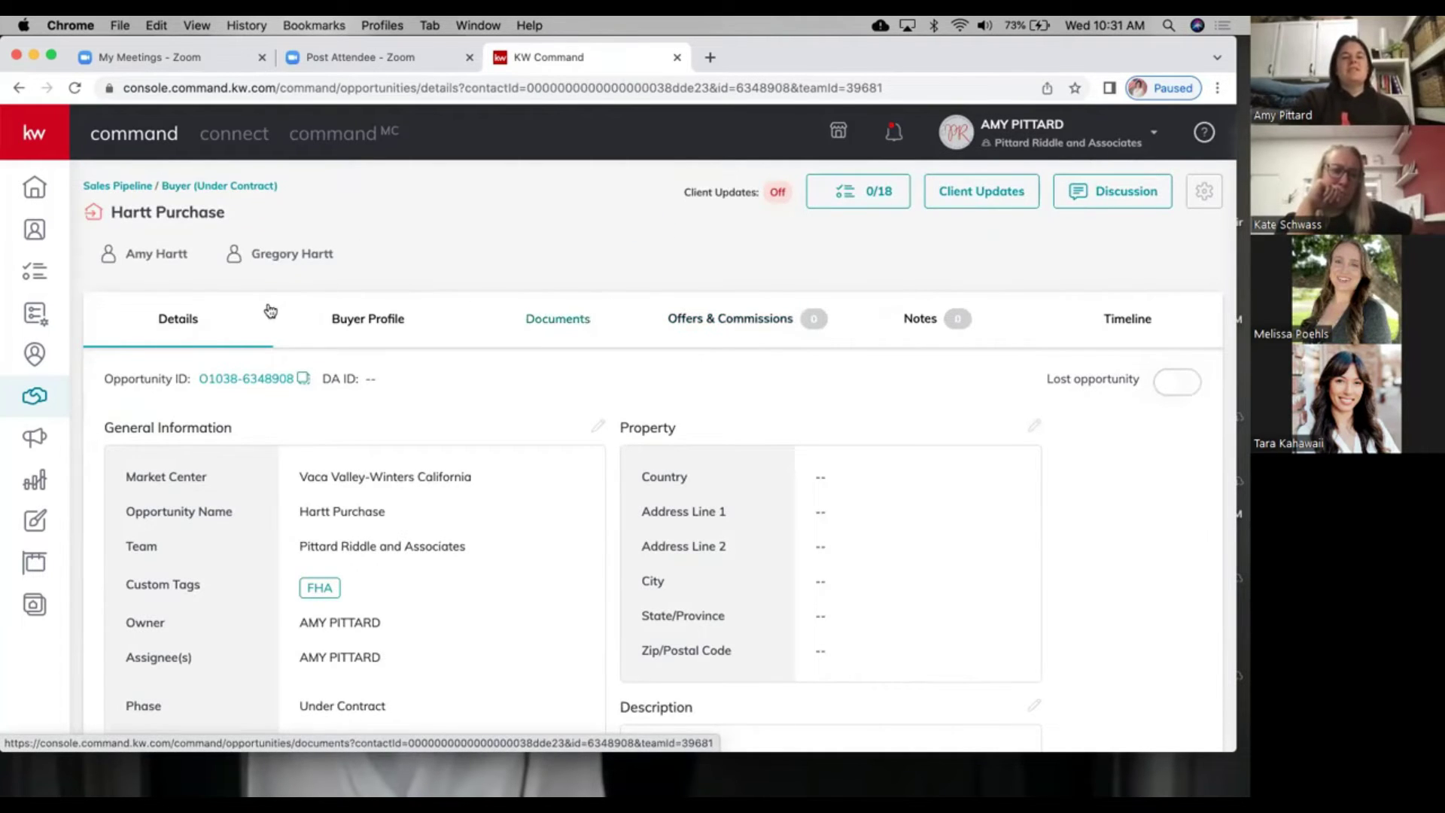
Step: Open Edit Property Information for Hartt Purchase from its Details tab
scroll(377, 555, down, 3)
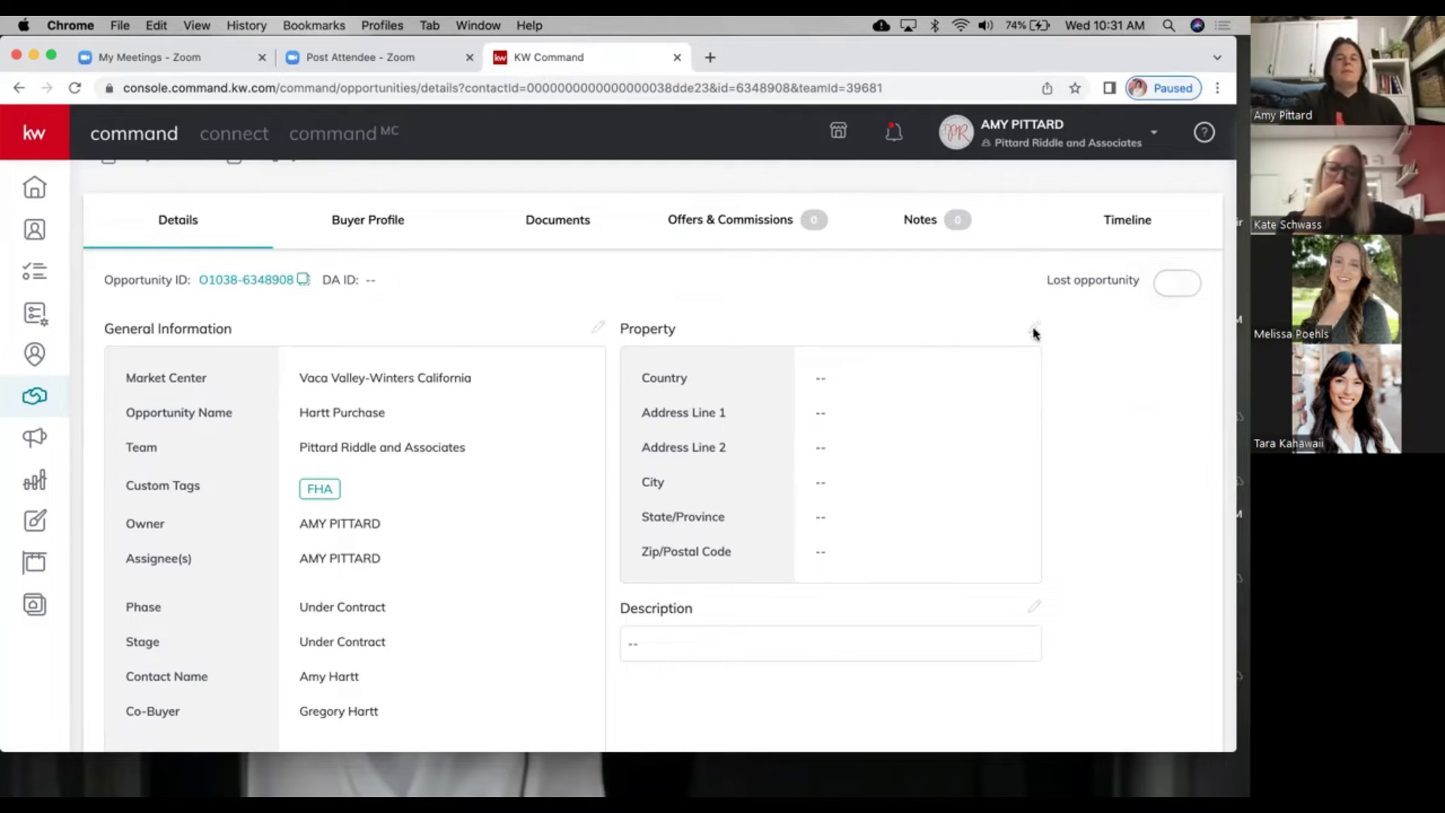
click(1035, 330)
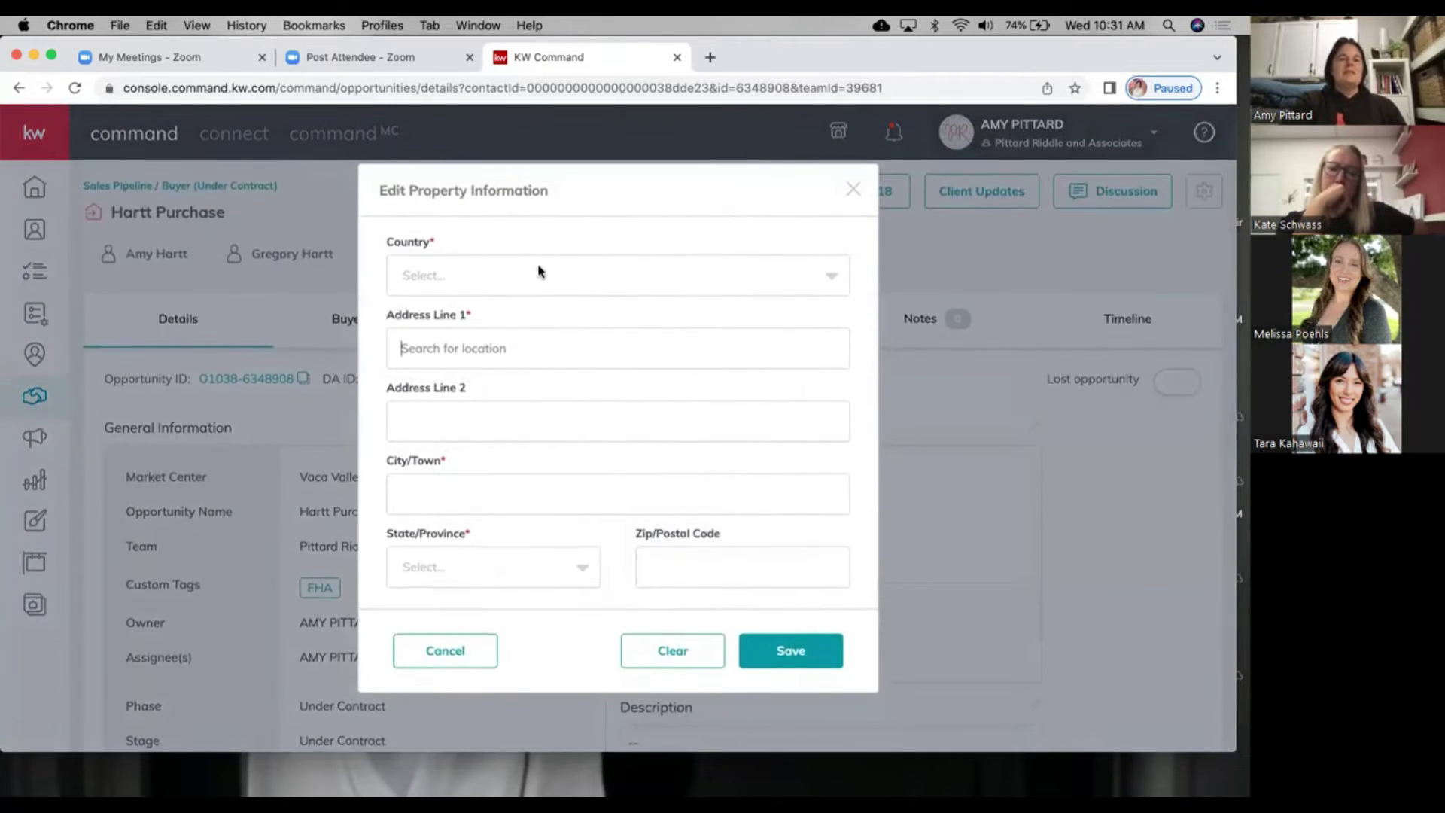
Step: Set country to United States of America, fill the property address from the autocomplete suggestion, and save
click(539, 273)
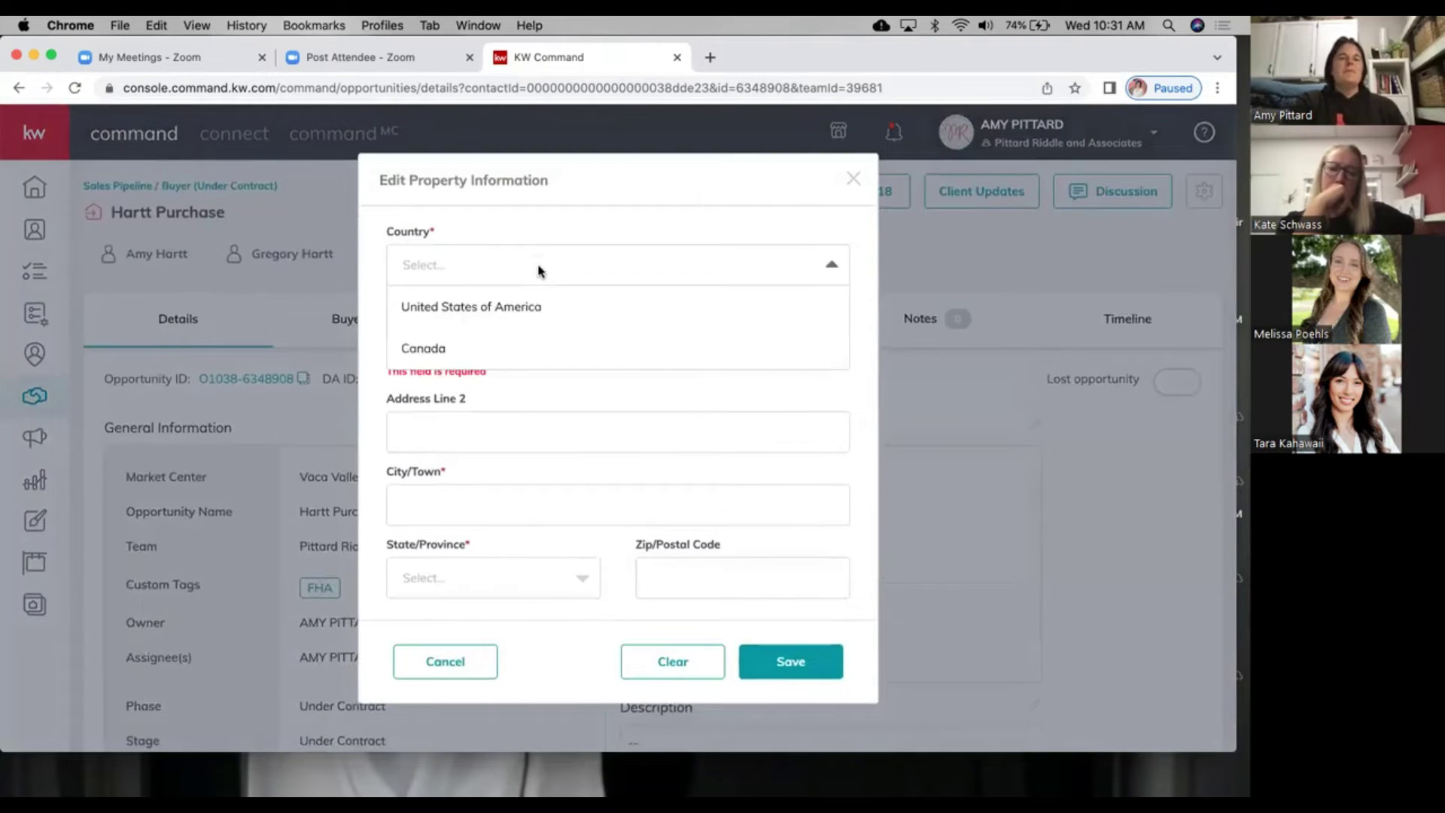
click(491, 308)
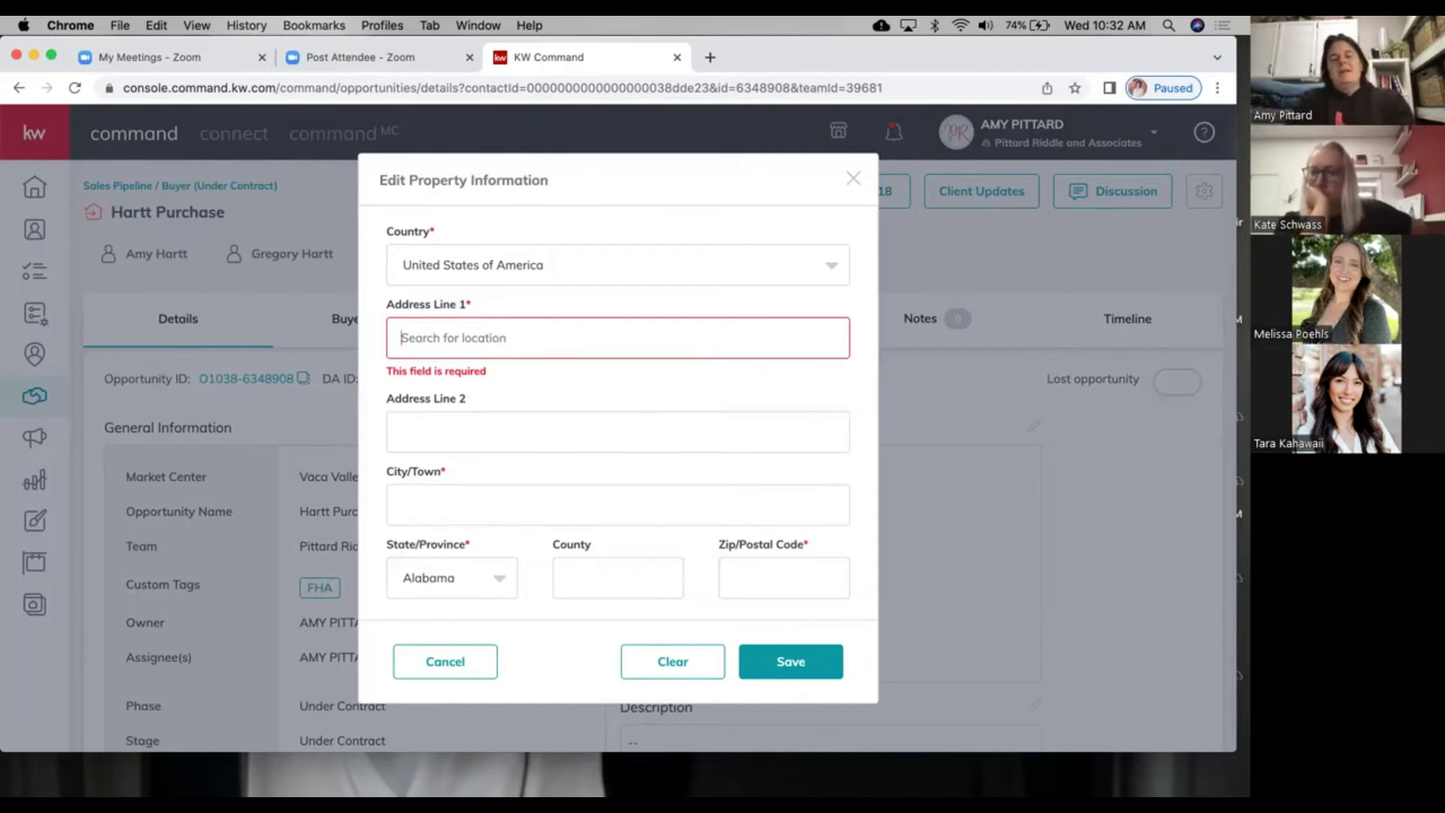
text(1313)
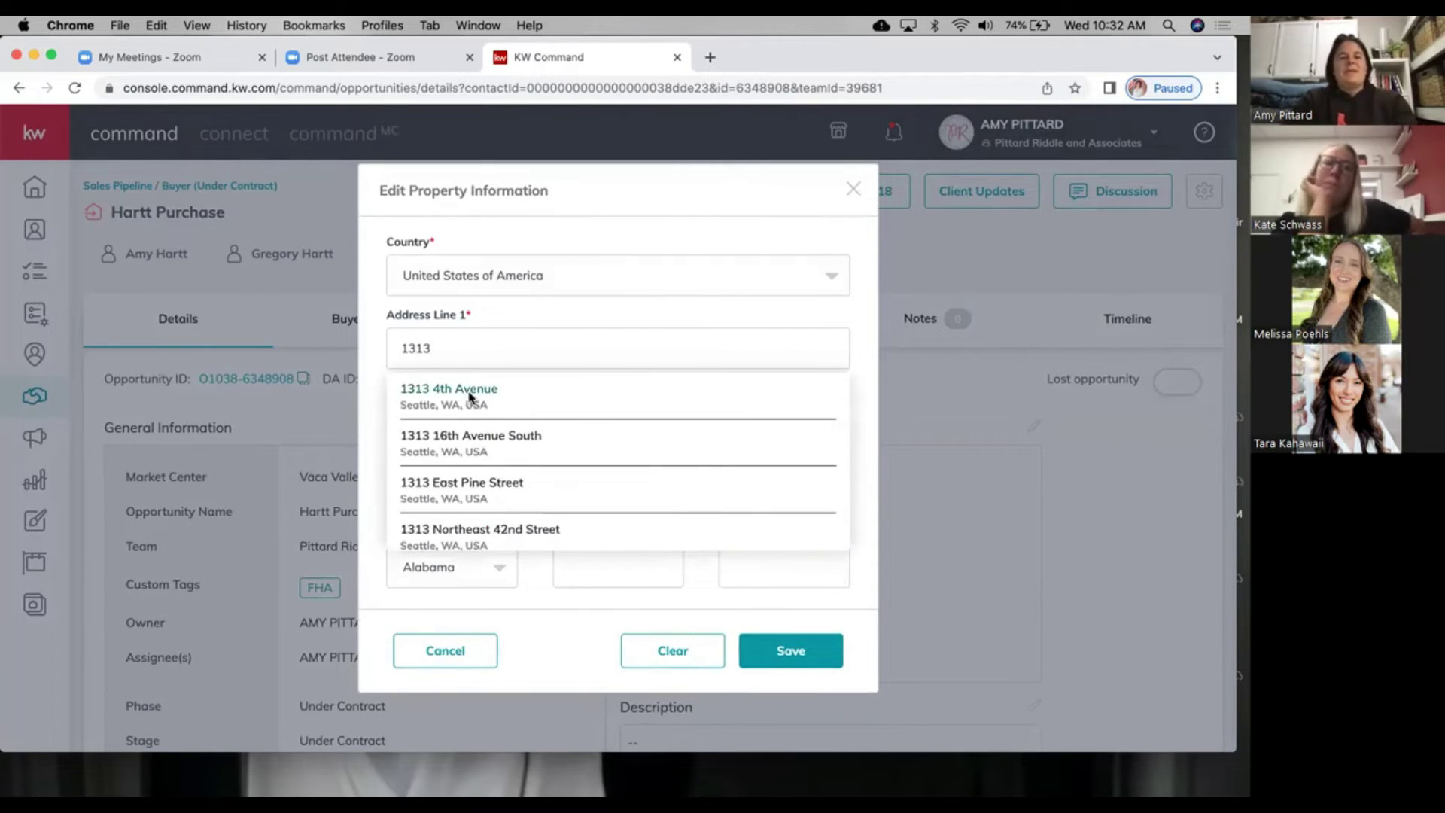
click(469, 393)
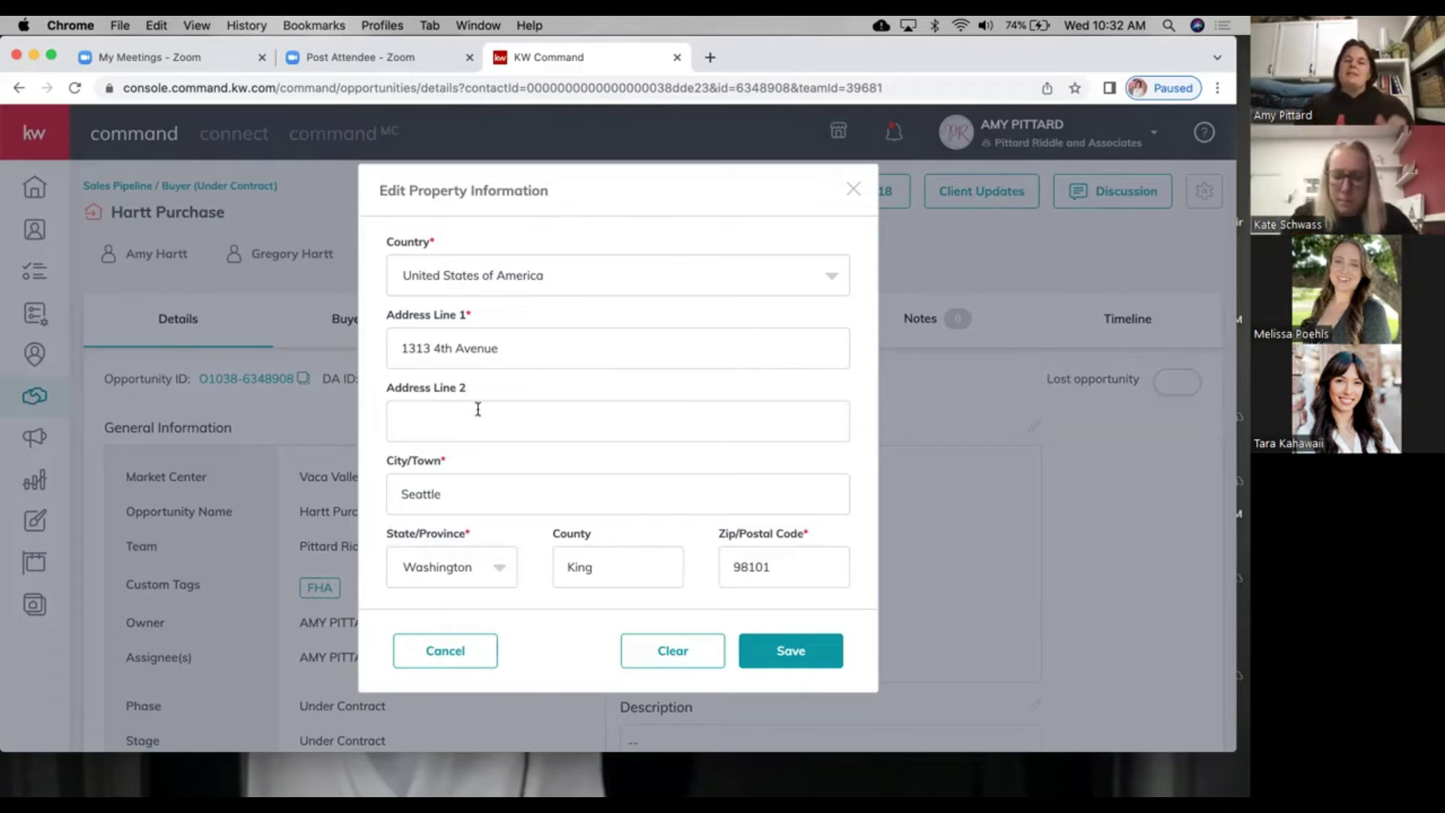
scroll(723, 602, down, 5)
click(790, 652)
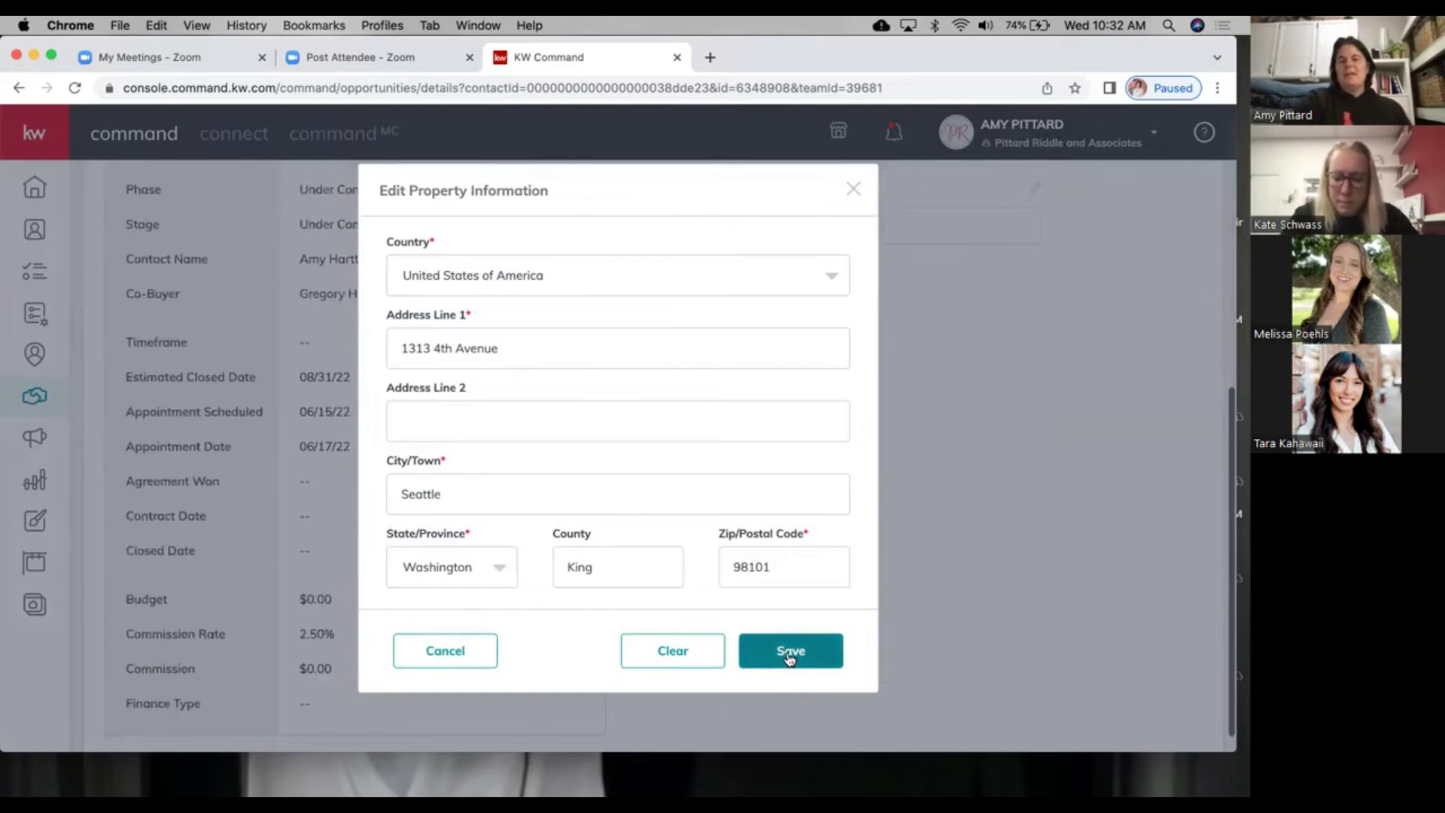
scroll(796, 449, up, 3)
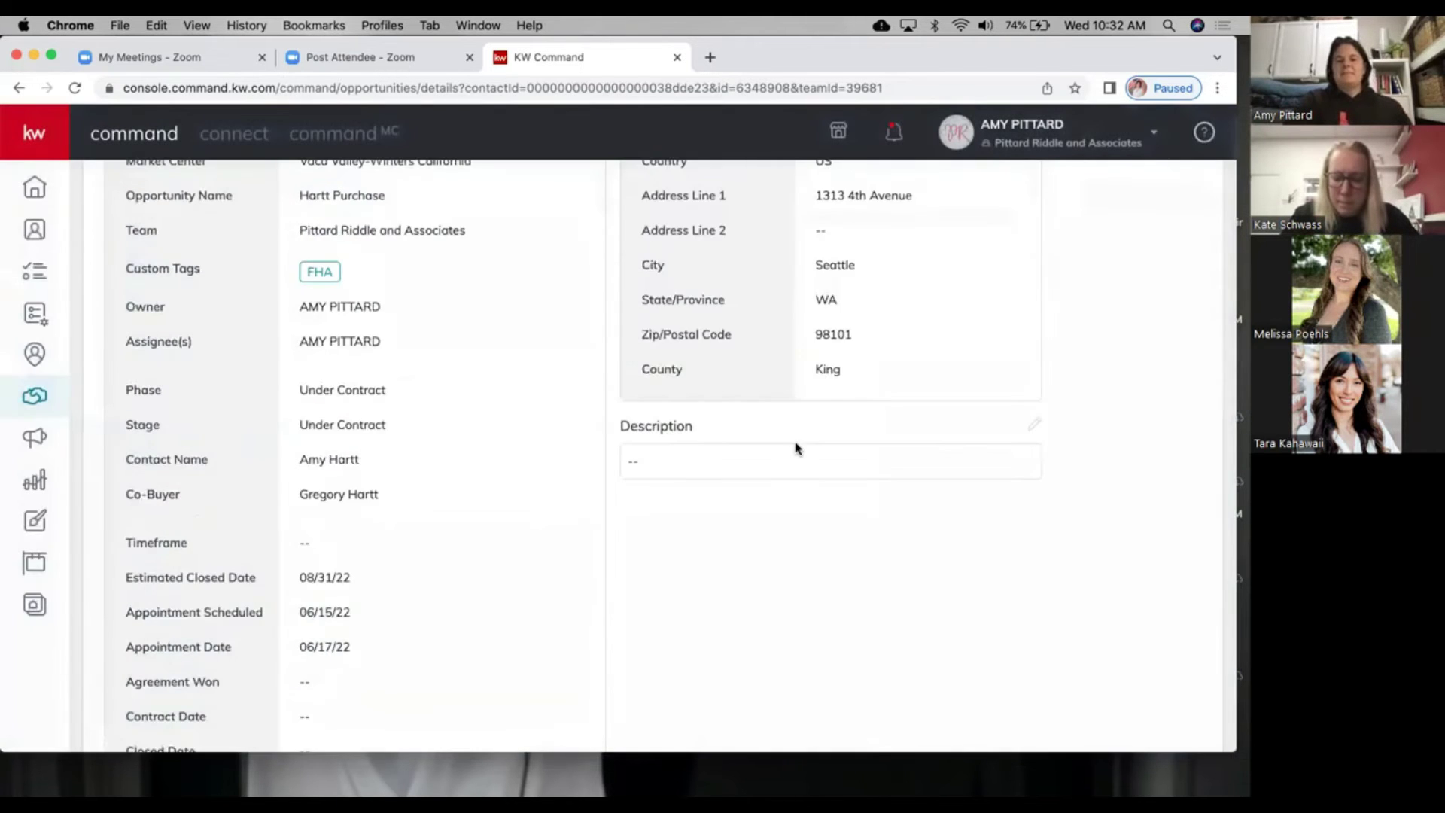
scroll(795, 449, up, 5)
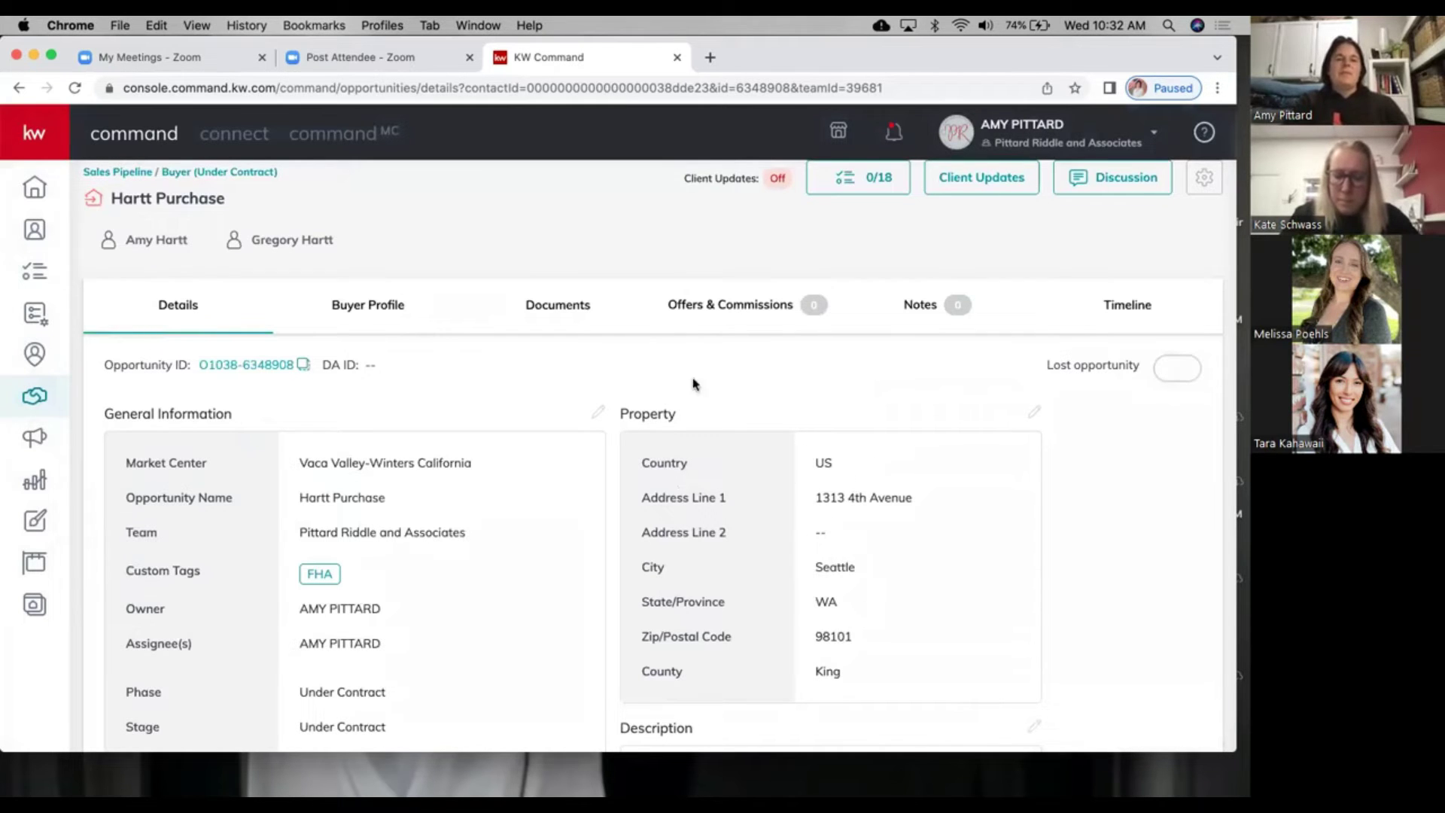
scroll(415, 413, down, 3)
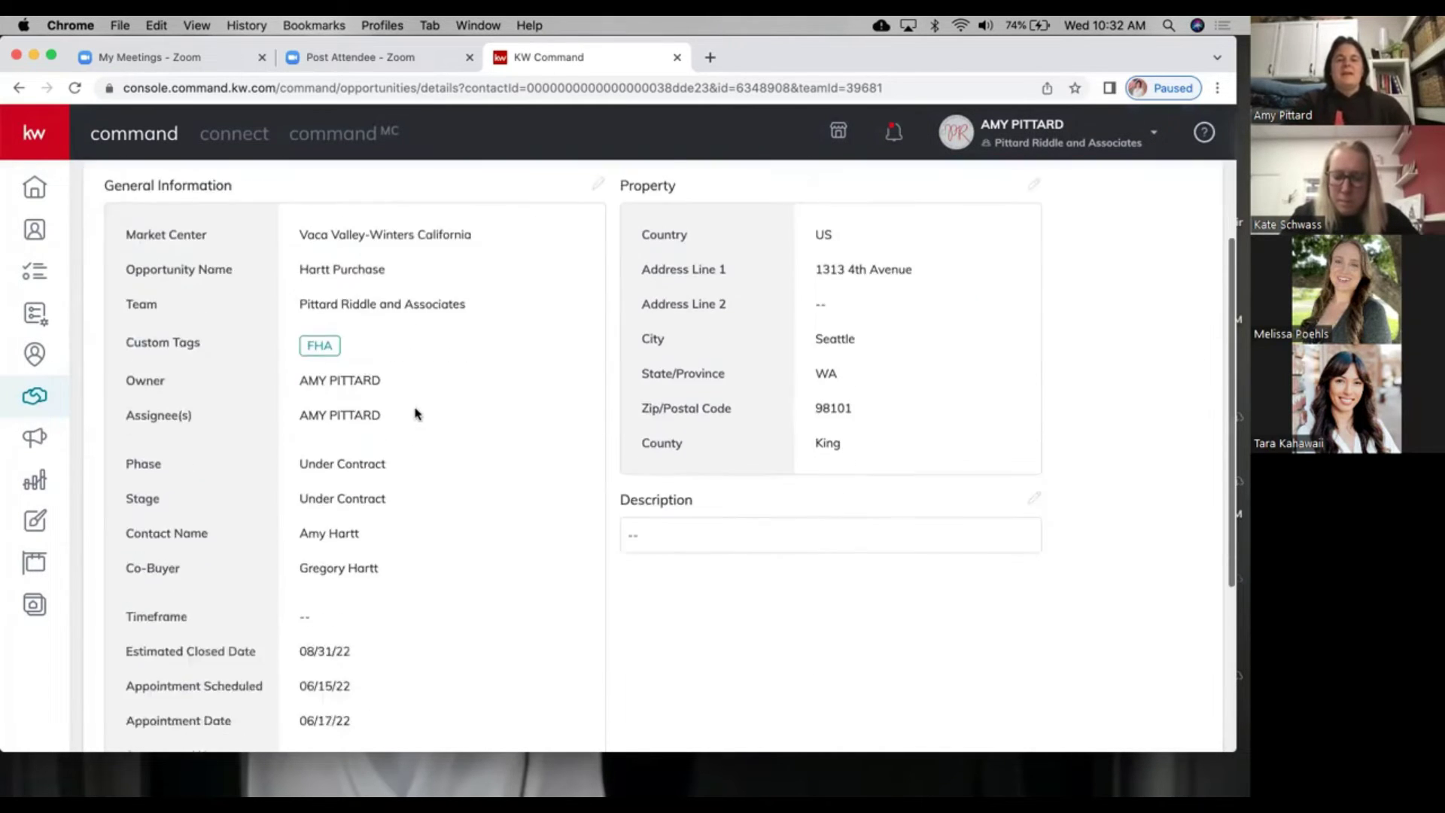
scroll(415, 414, up, 3)
scroll(419, 436, down, 3)
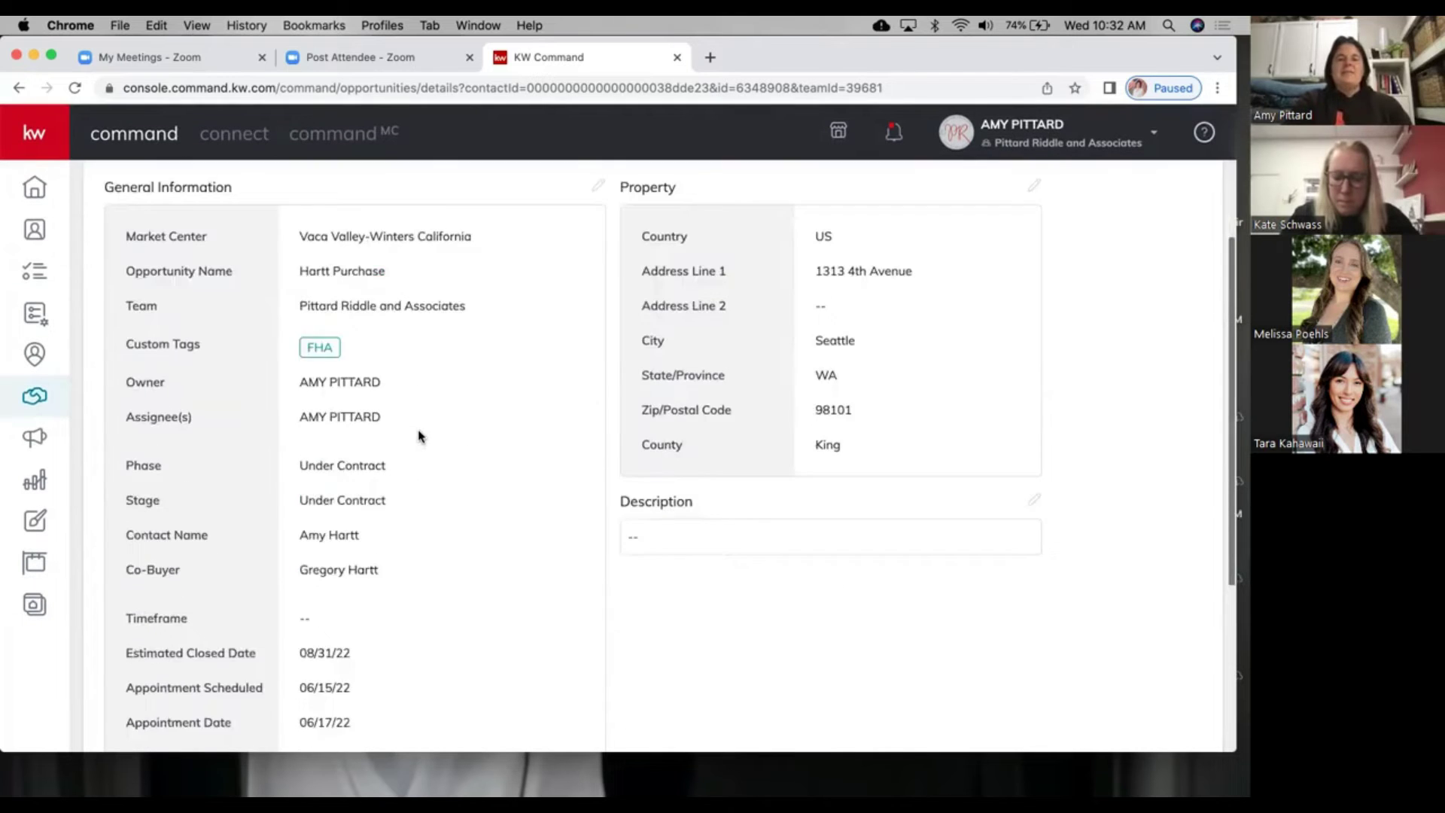
scroll(419, 433, up, 3)
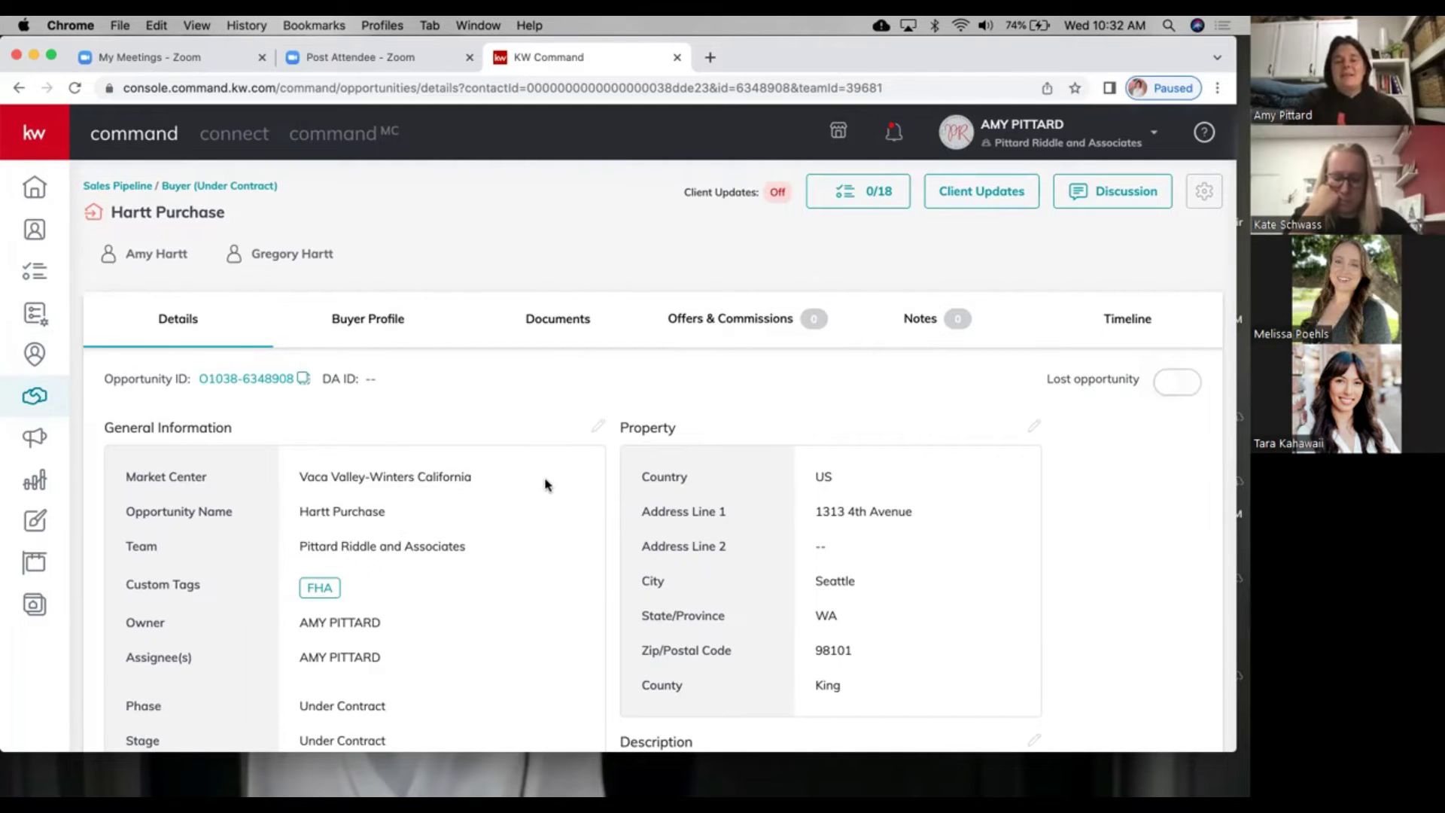
scroll(553, 528, down, 3)
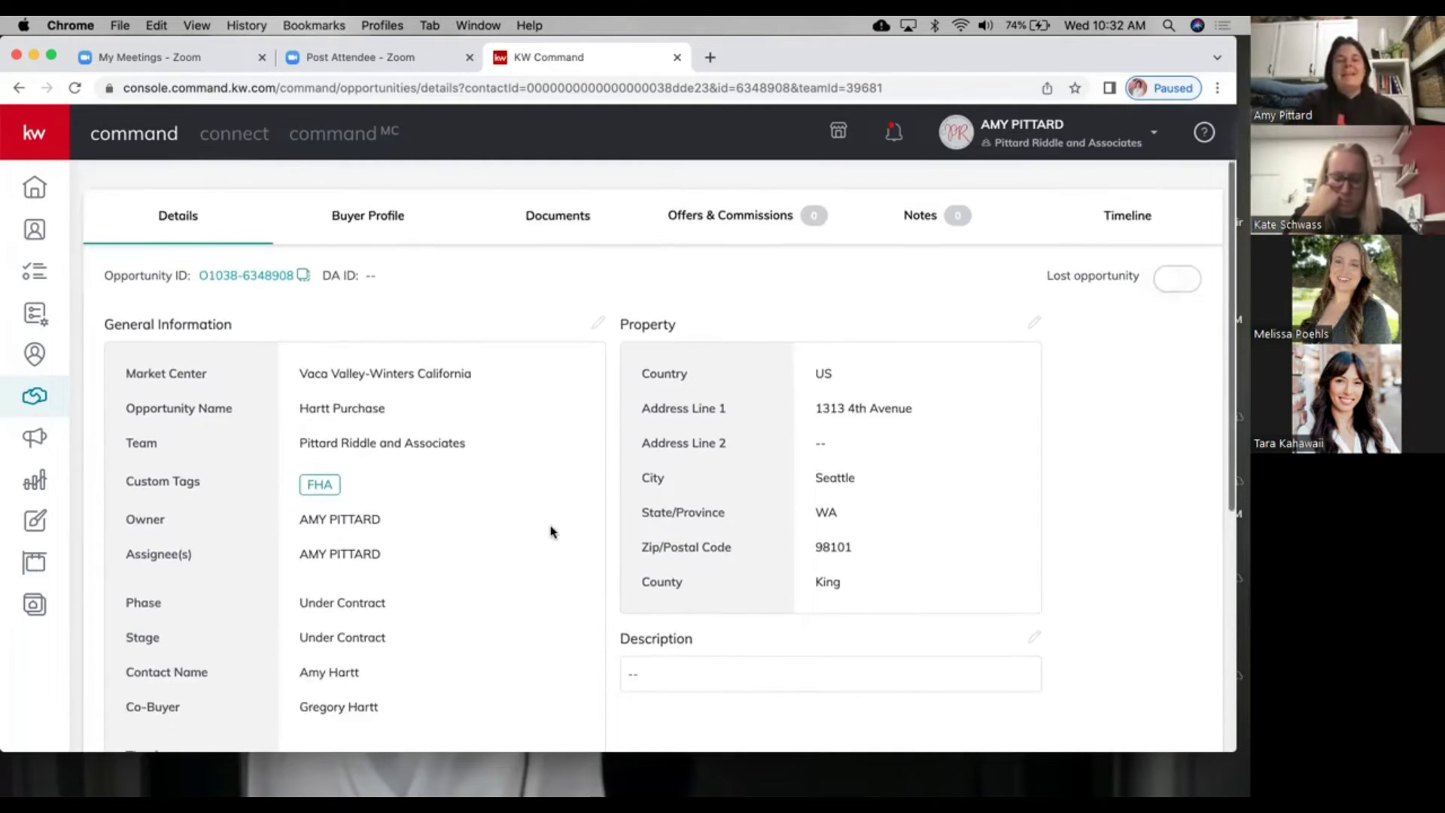
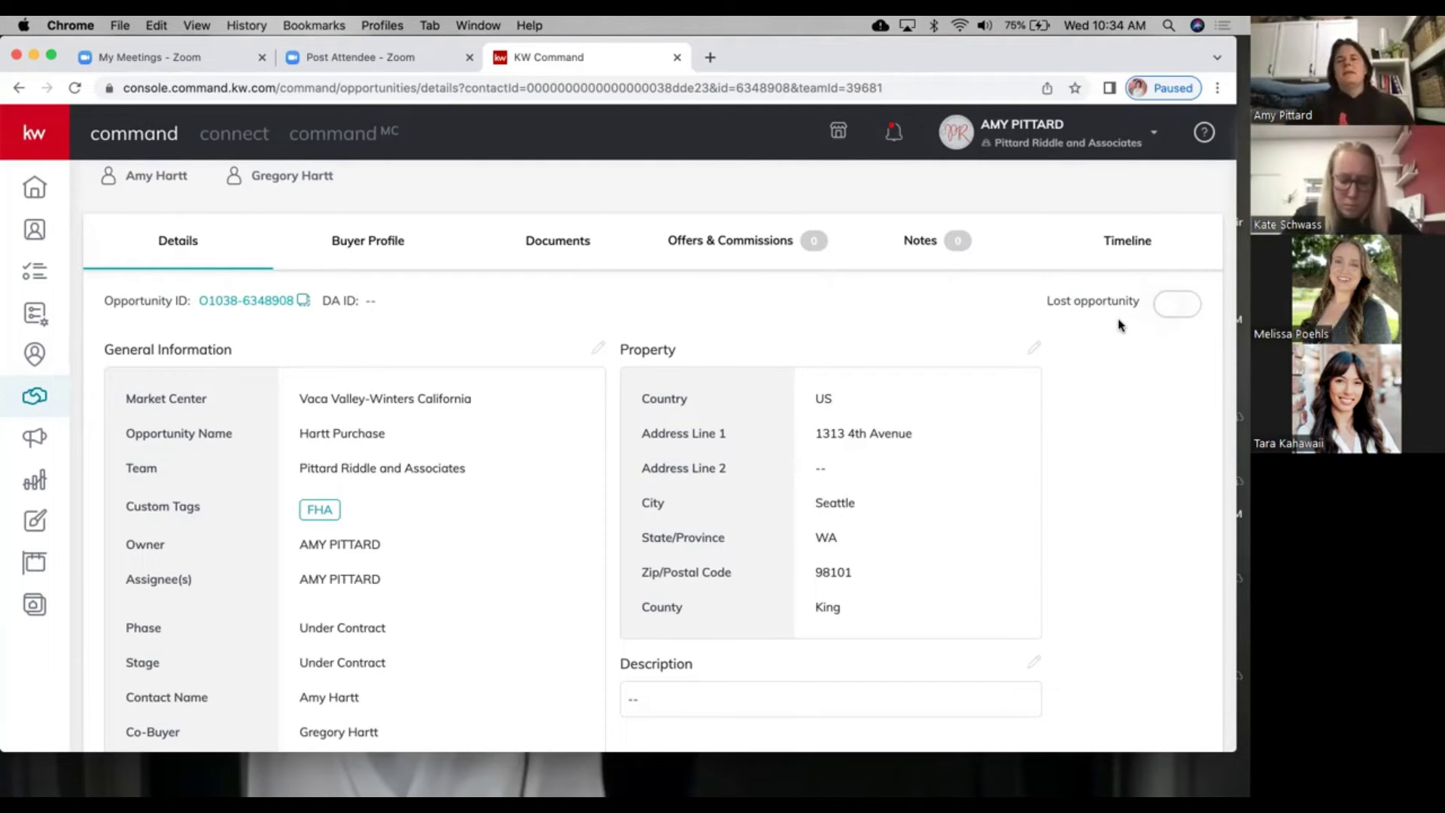
Step: Show the opportunity's Buyer Profile: both buyers unregistered with the consumer app, no guide assigned
scroll(1118, 325, down, 1)
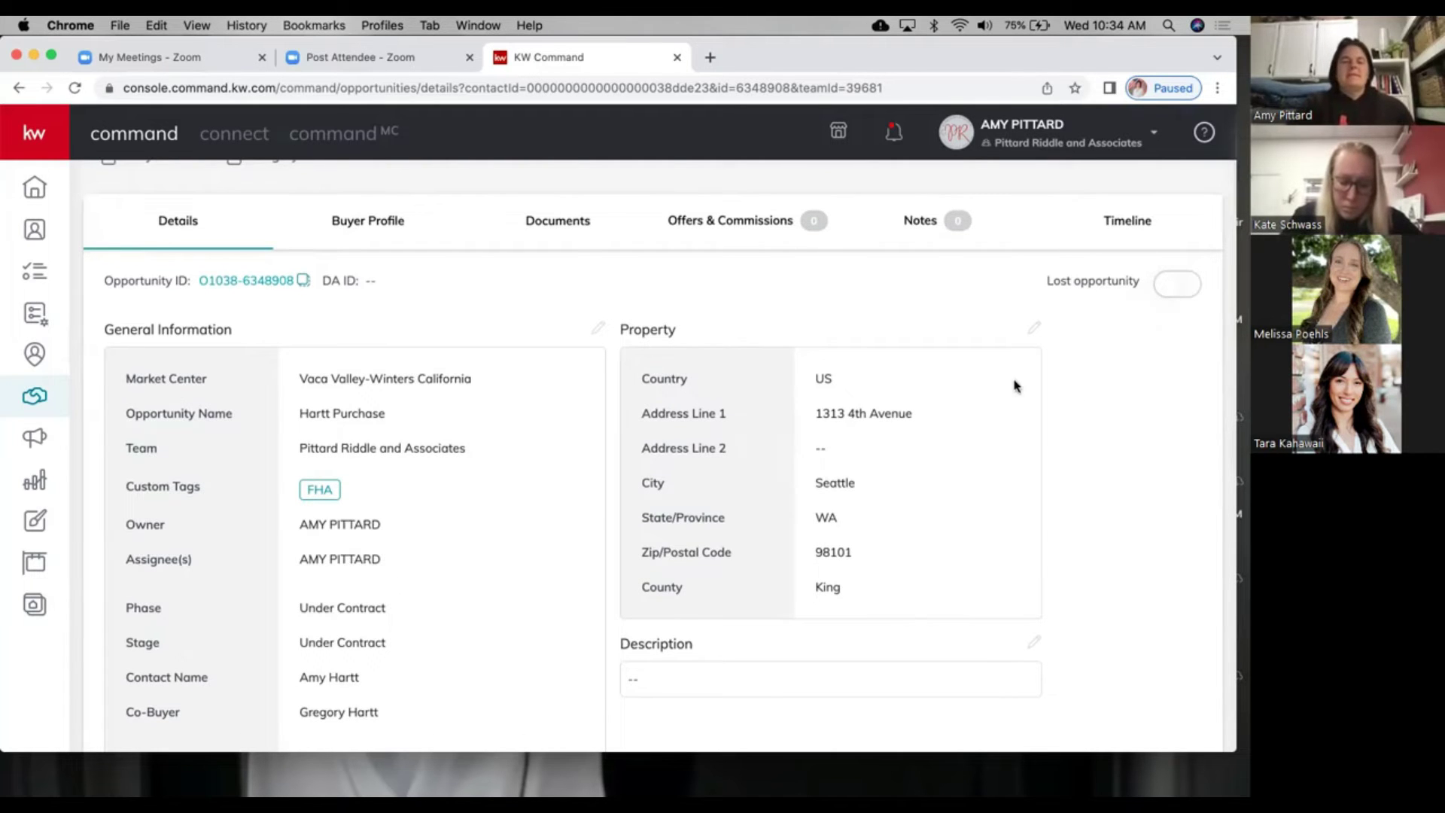
scroll(632, 478, up, 3)
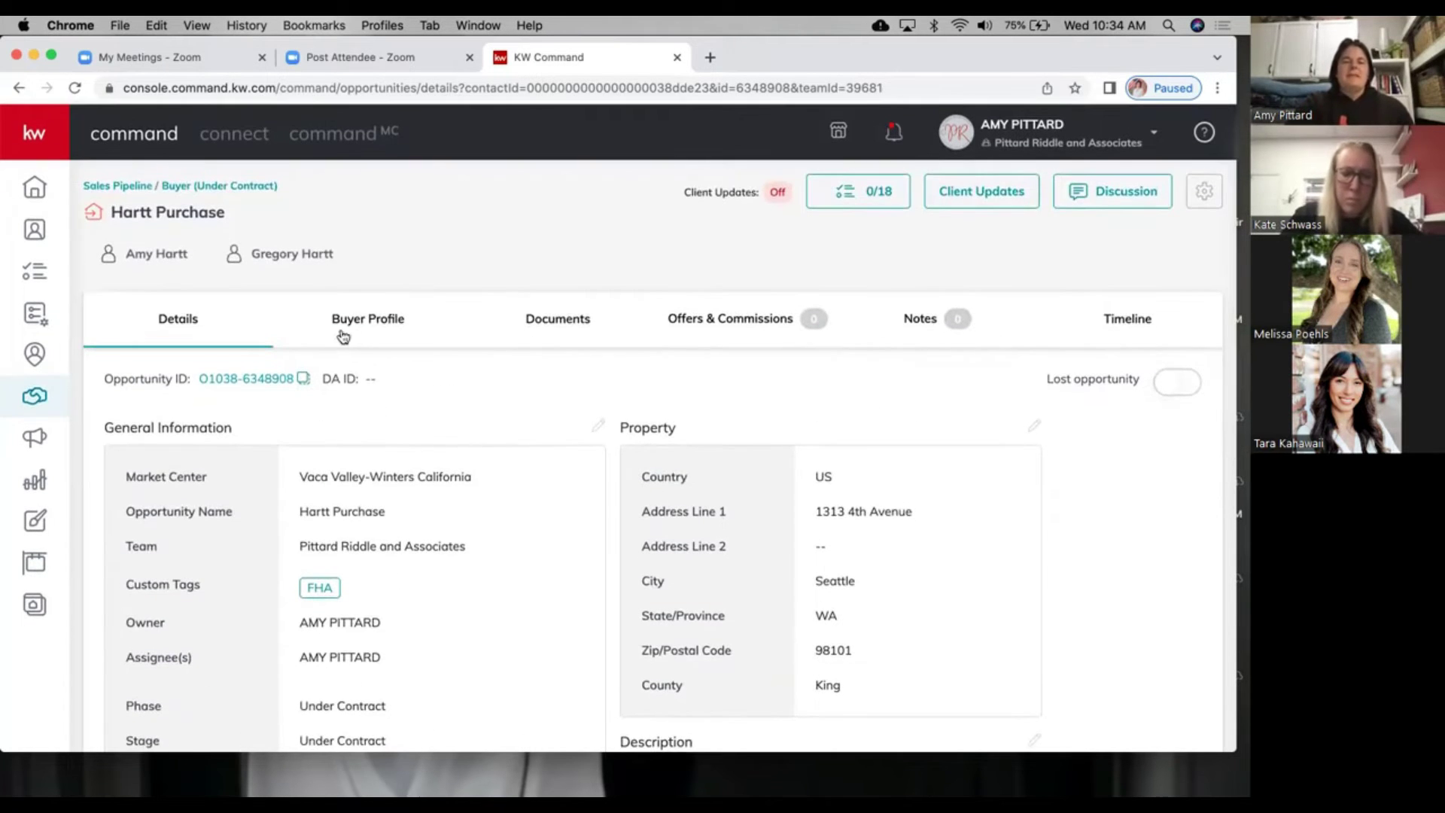
click(367, 317)
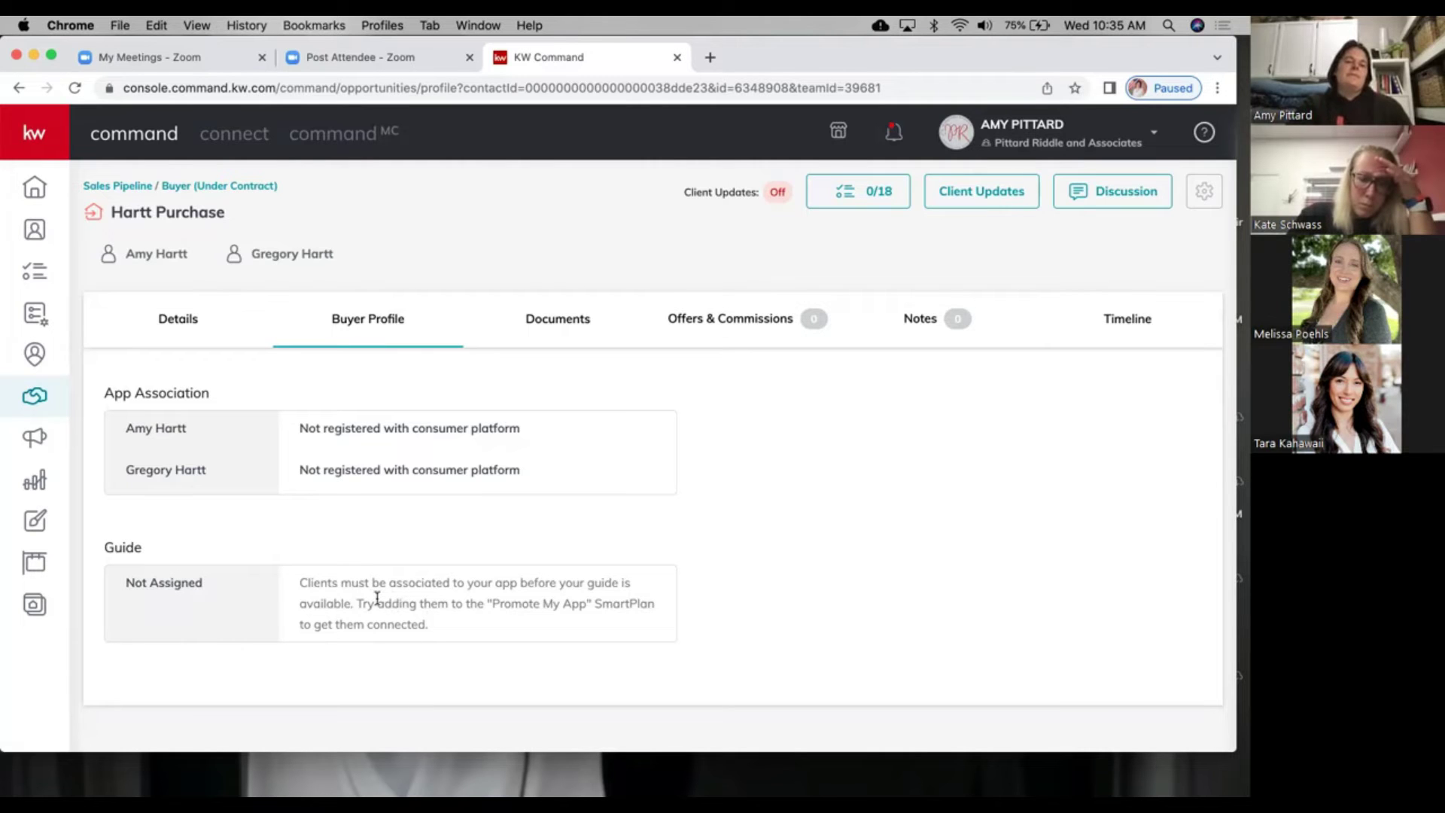
Step: Display the opportunity's Documents tab, which asks for a checklist type before work starts
click(556, 317)
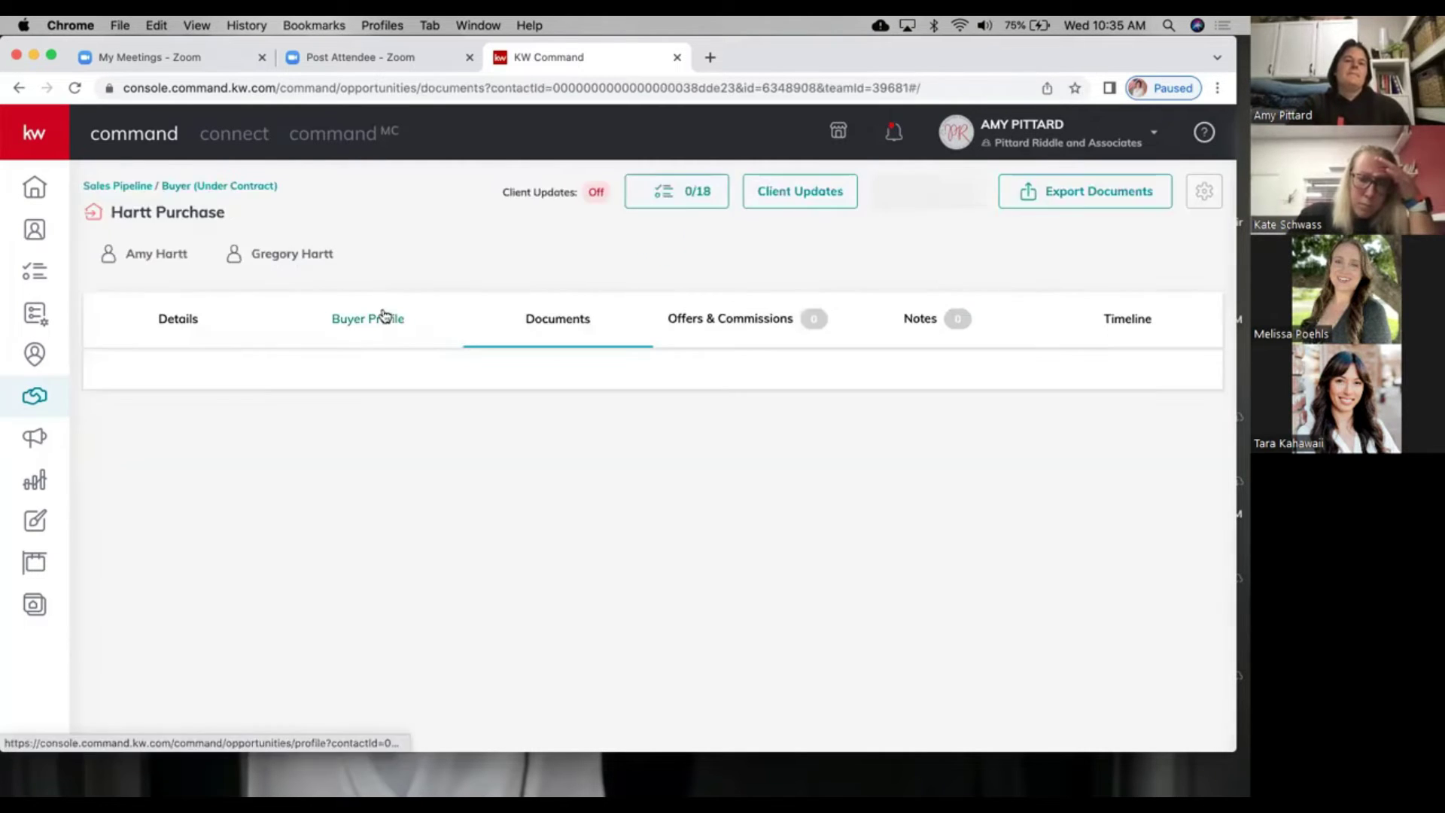
click(379, 315)
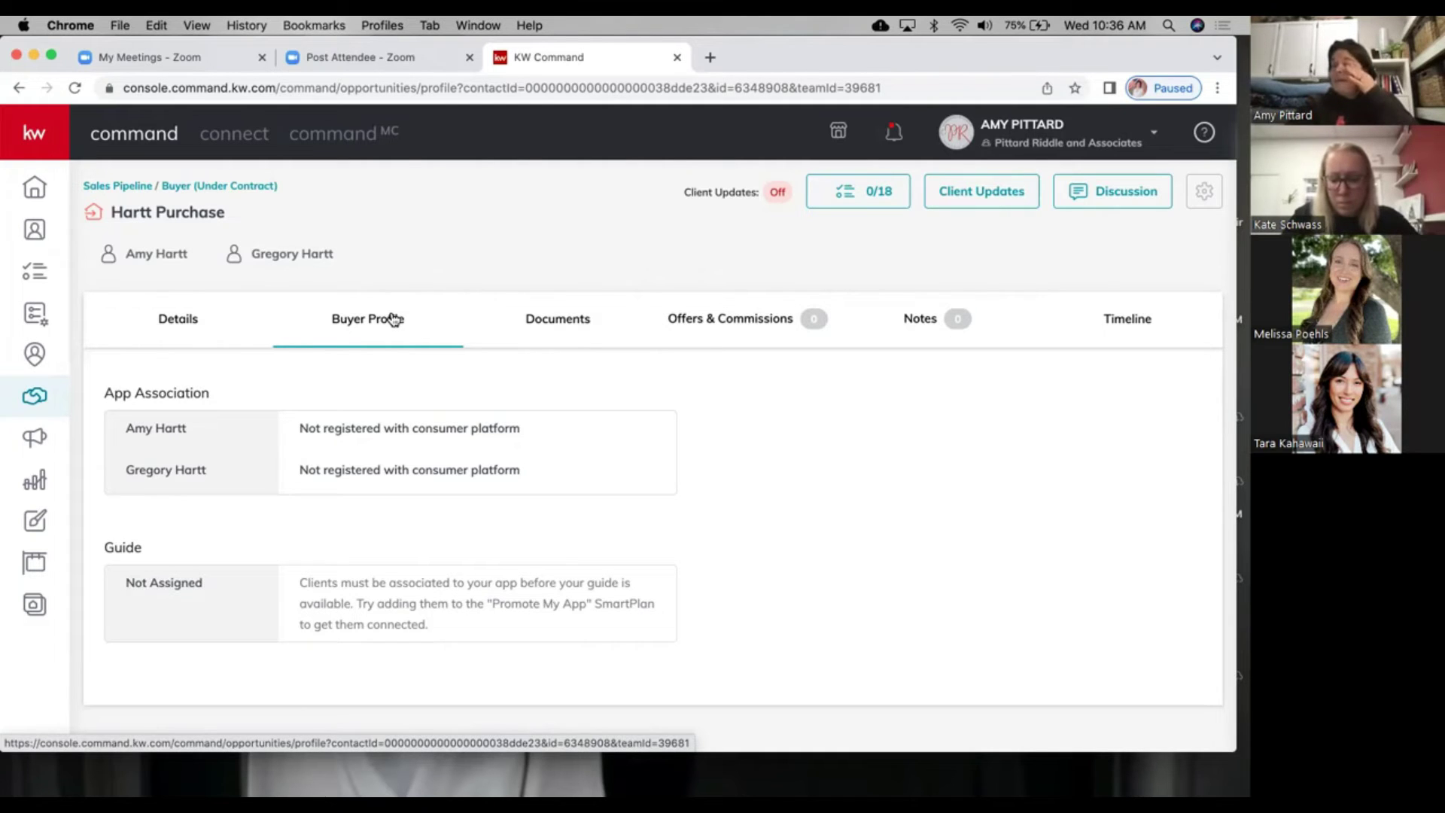
click(545, 322)
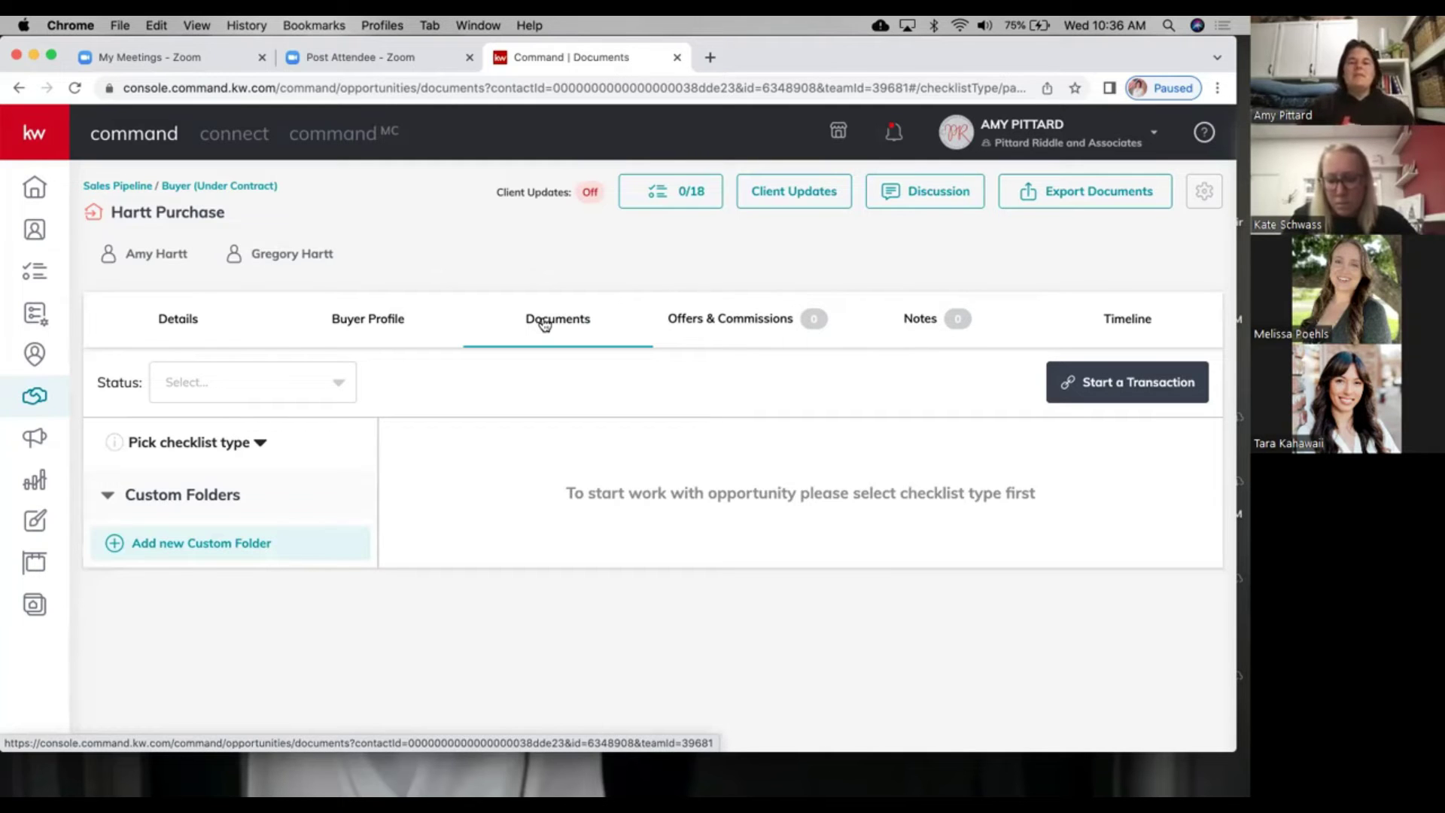
Step: Create and open an empty 'Clients Docs' custom folder, then check Offers & Commissions for offers
click(160, 542)
click(482, 374)
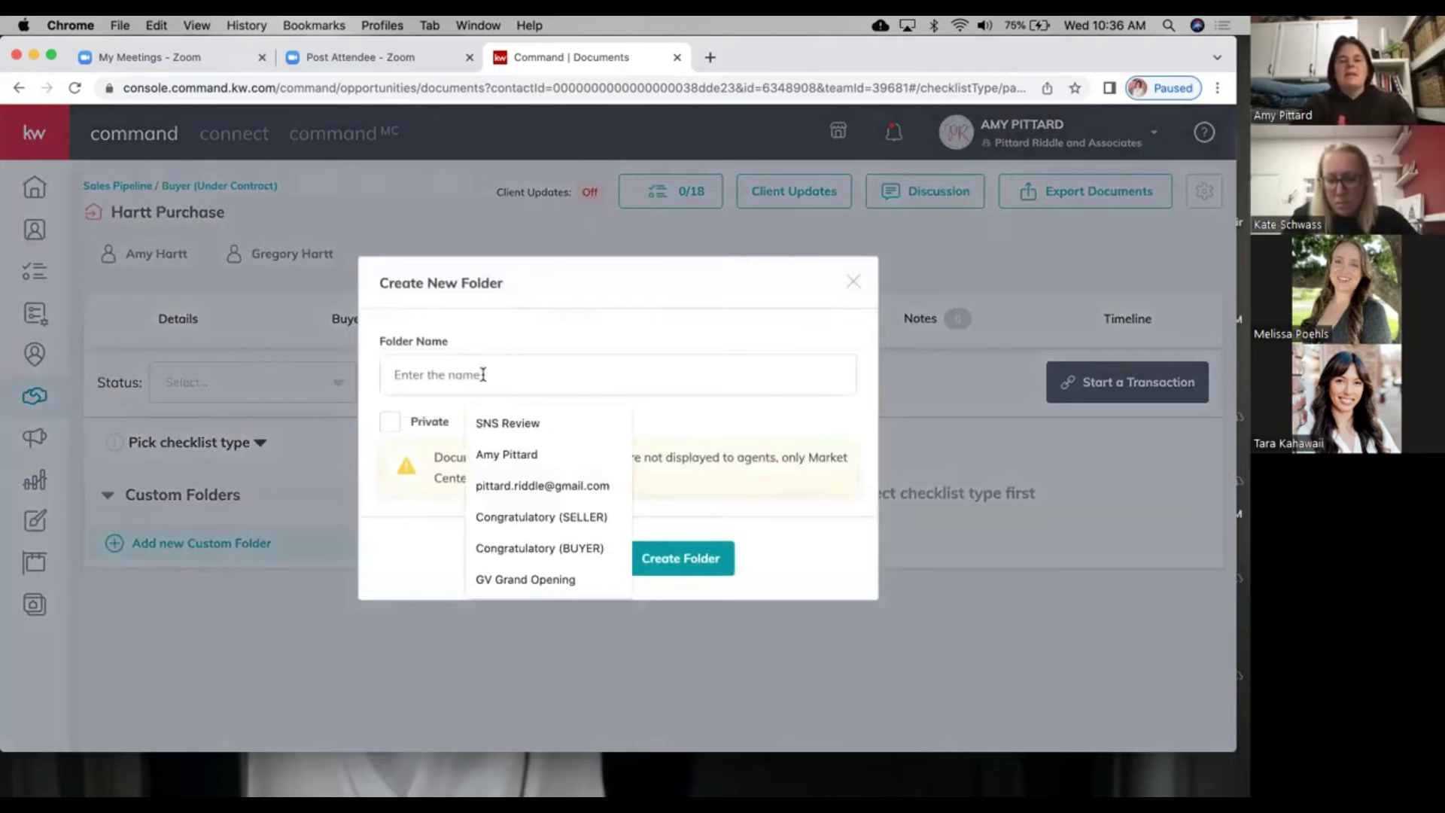
text(Clients Docs)
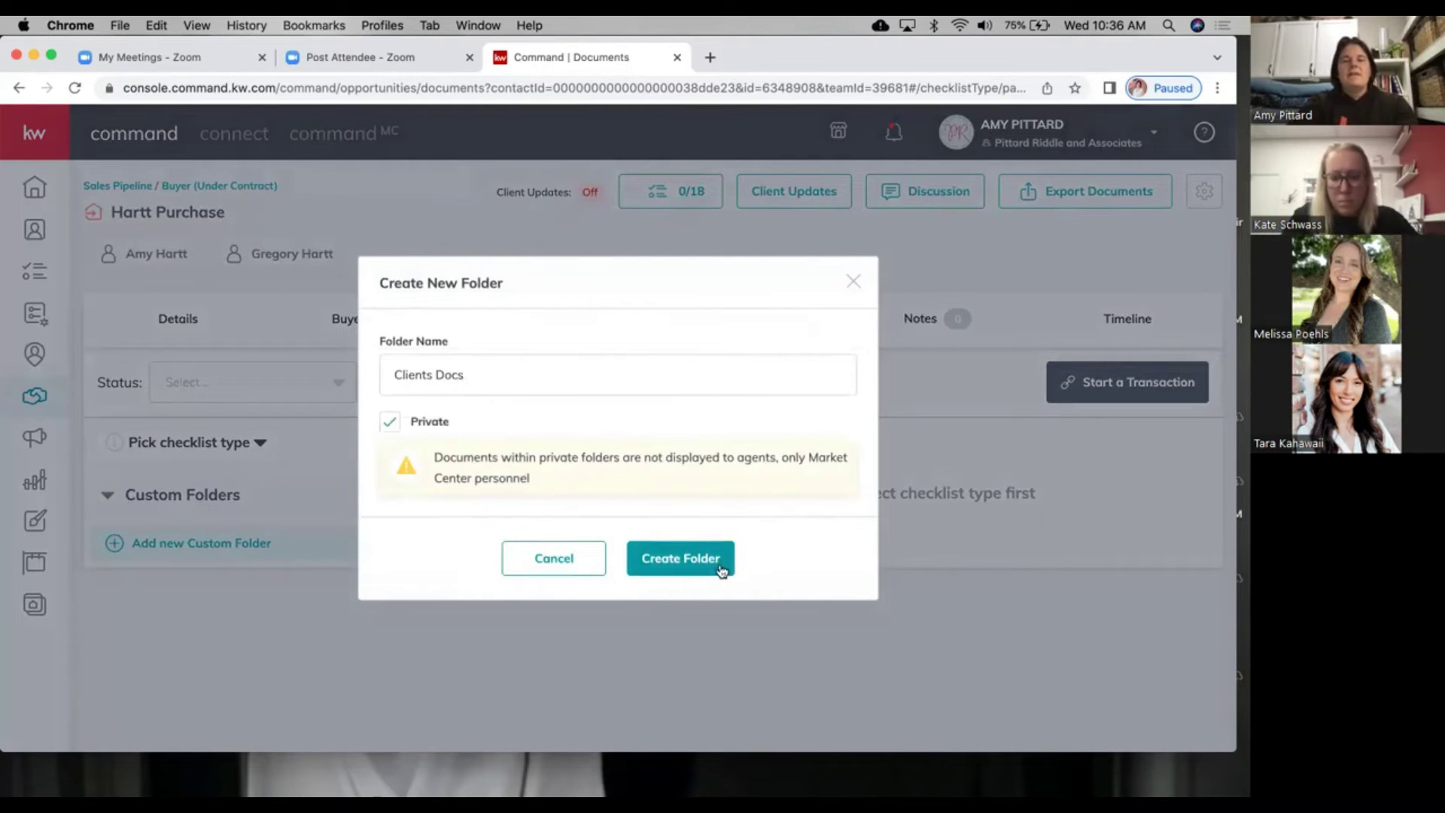
click(712, 560)
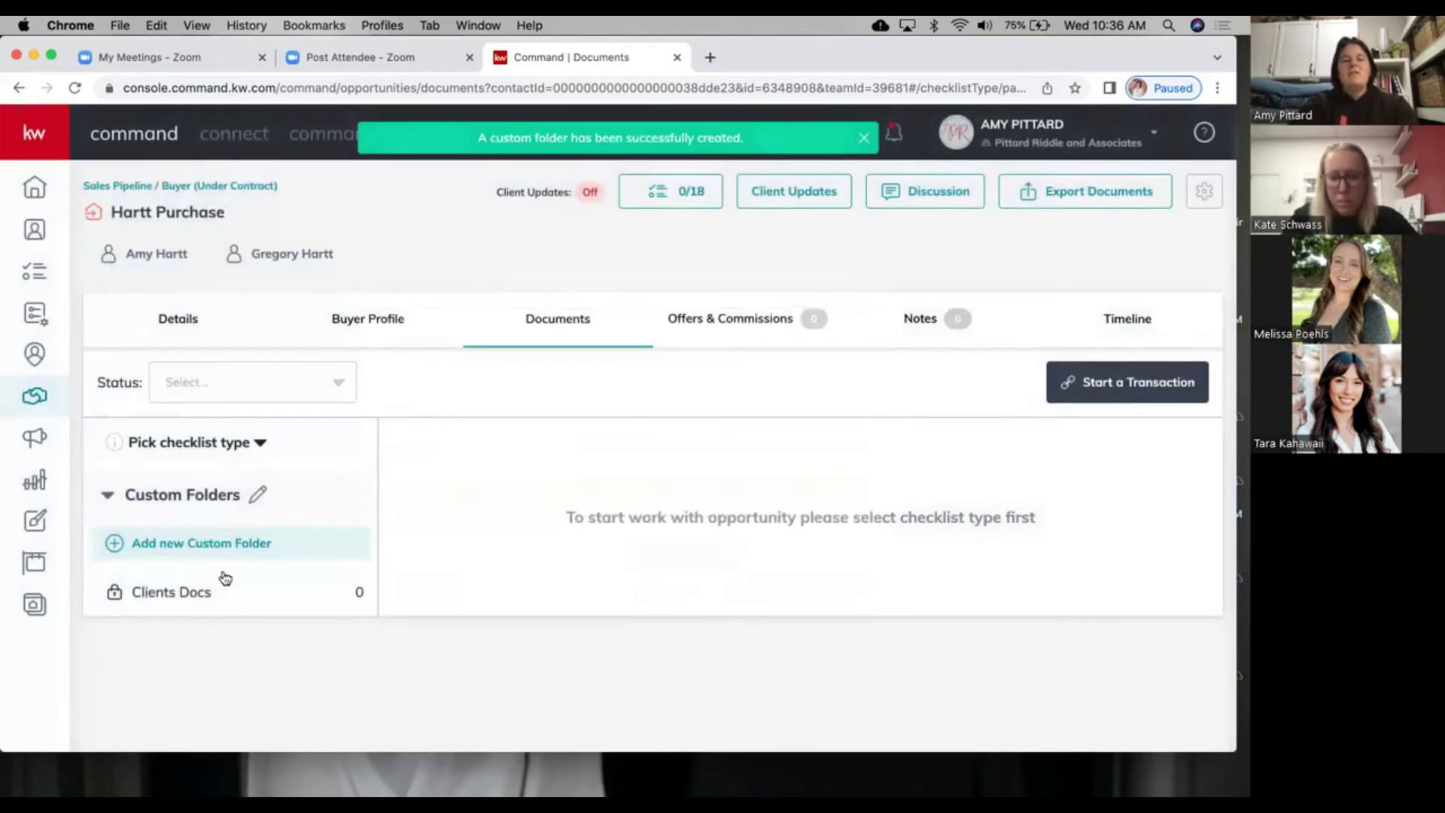
click(190, 594)
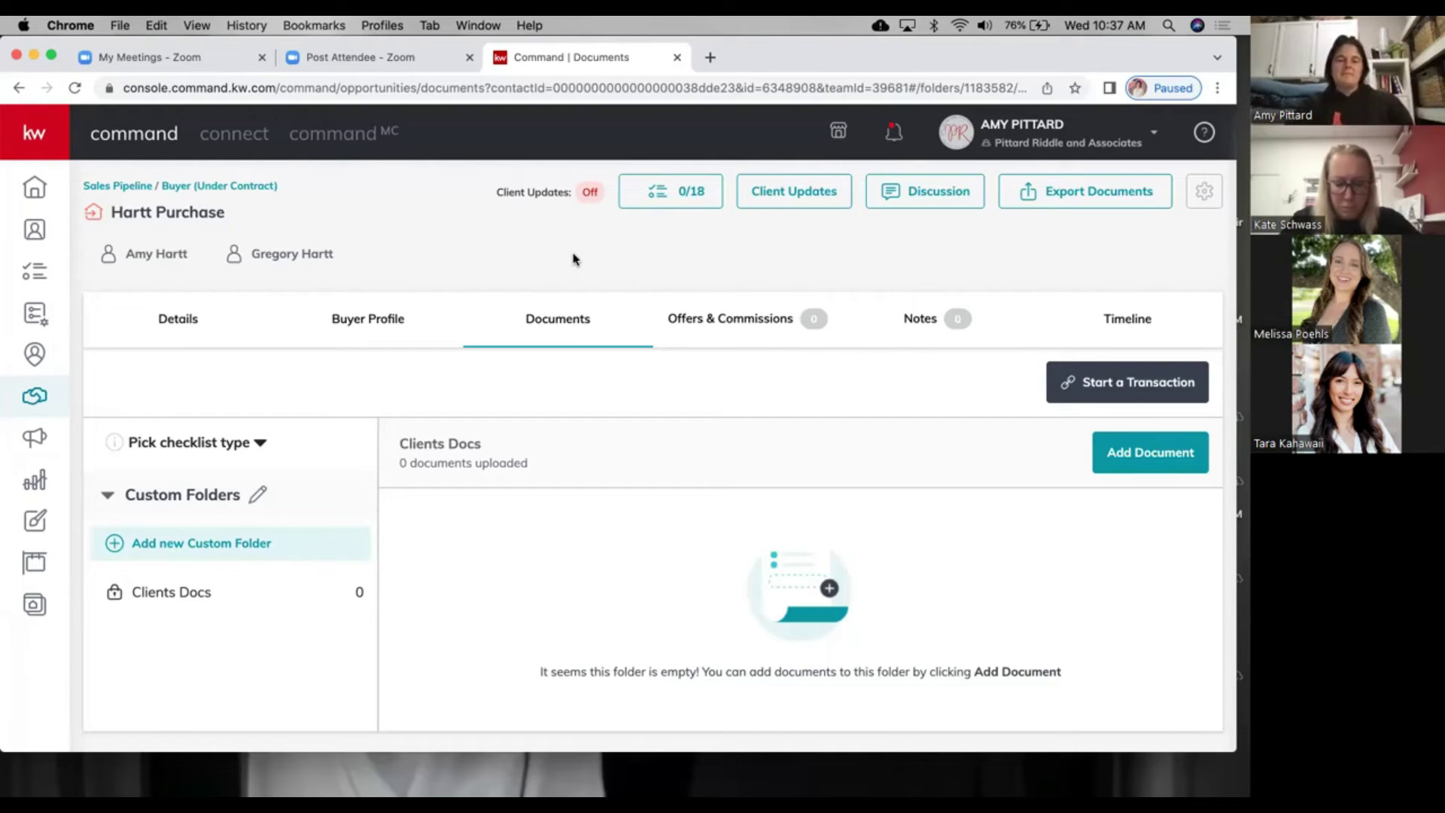
click(728, 335)
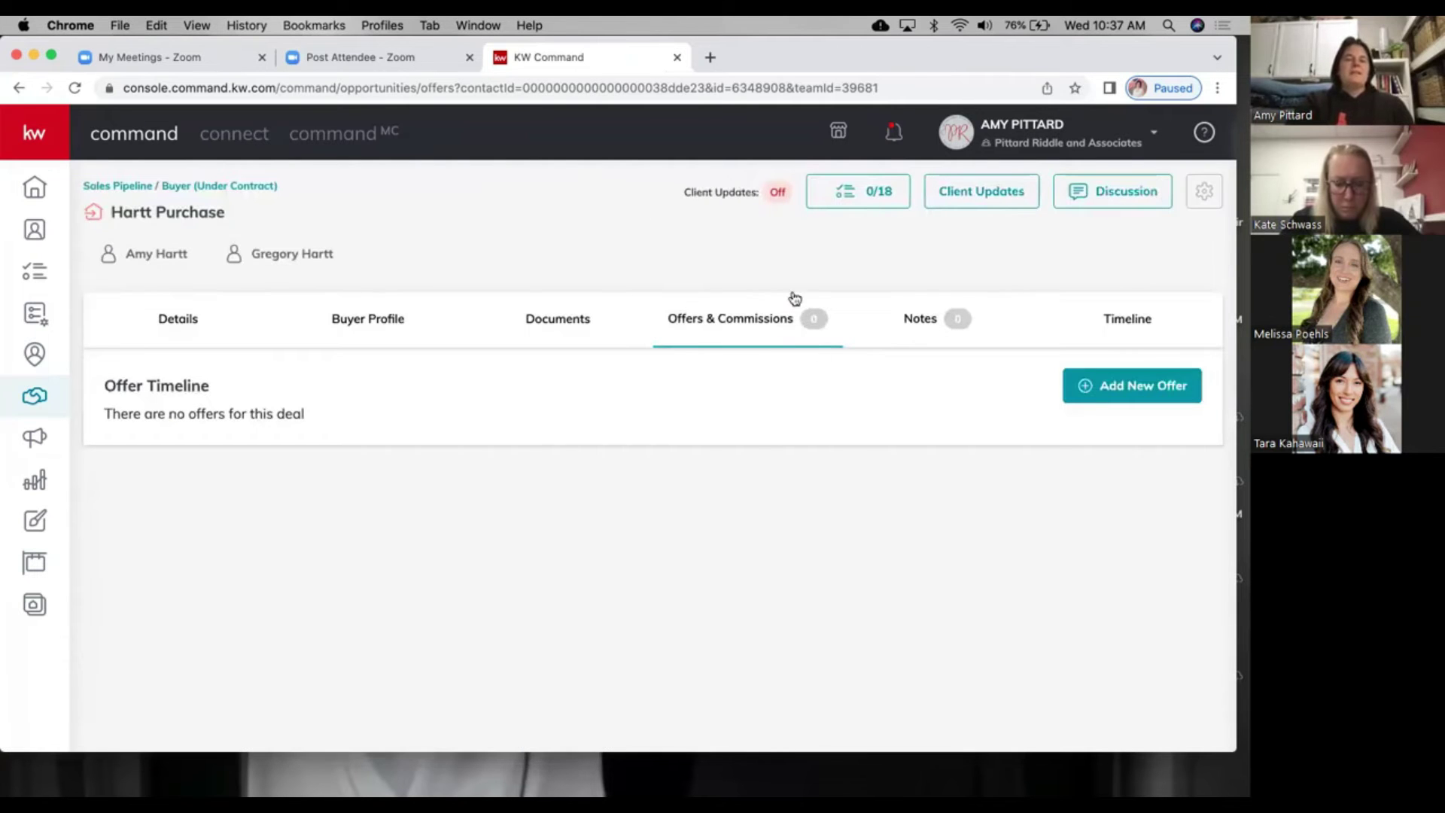
Step: Add a new offer version named '1313 Something St. Washington' in place of 'Initial Offer'
click(1110, 392)
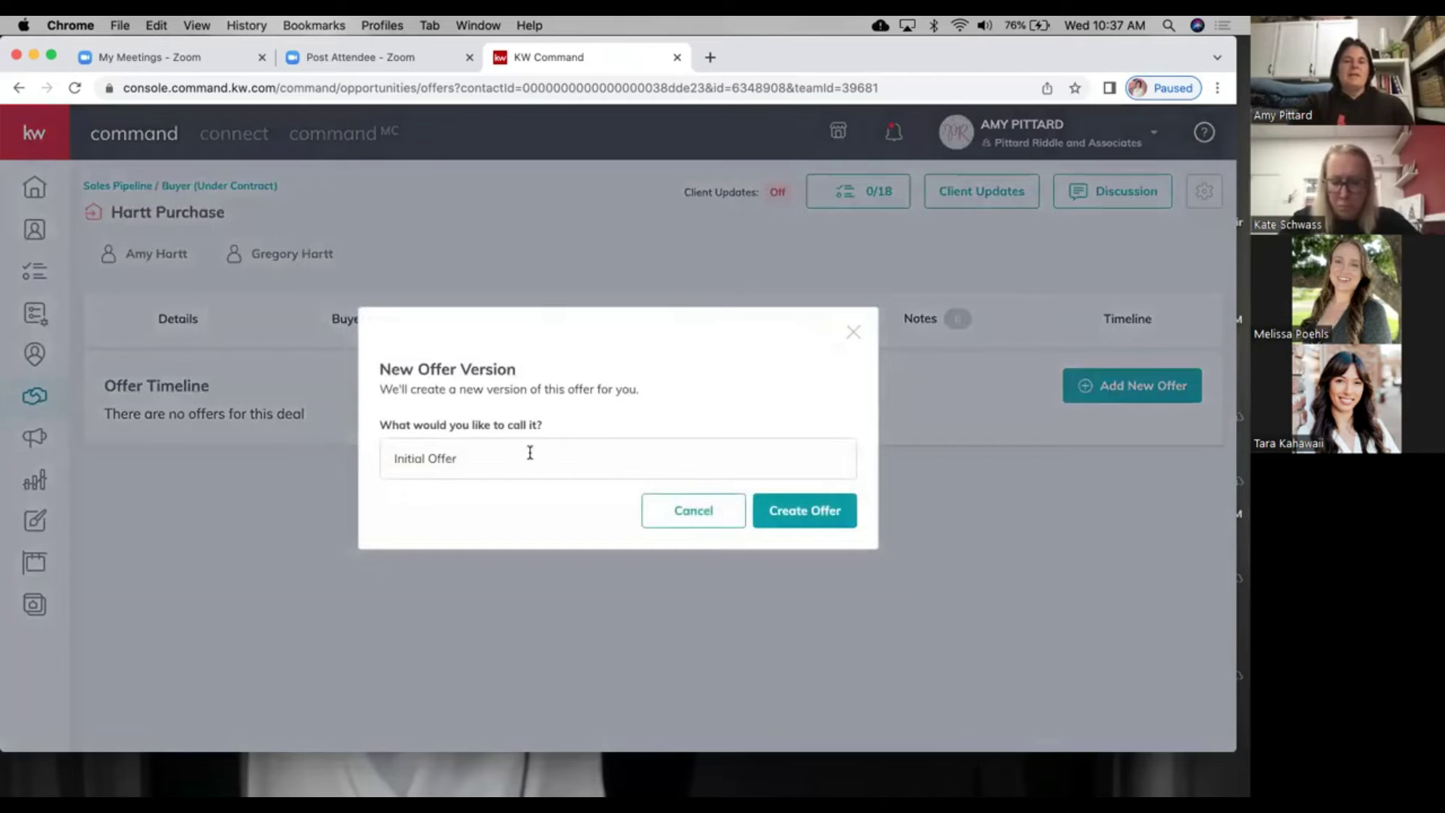
drag(531, 452, 340, 421)
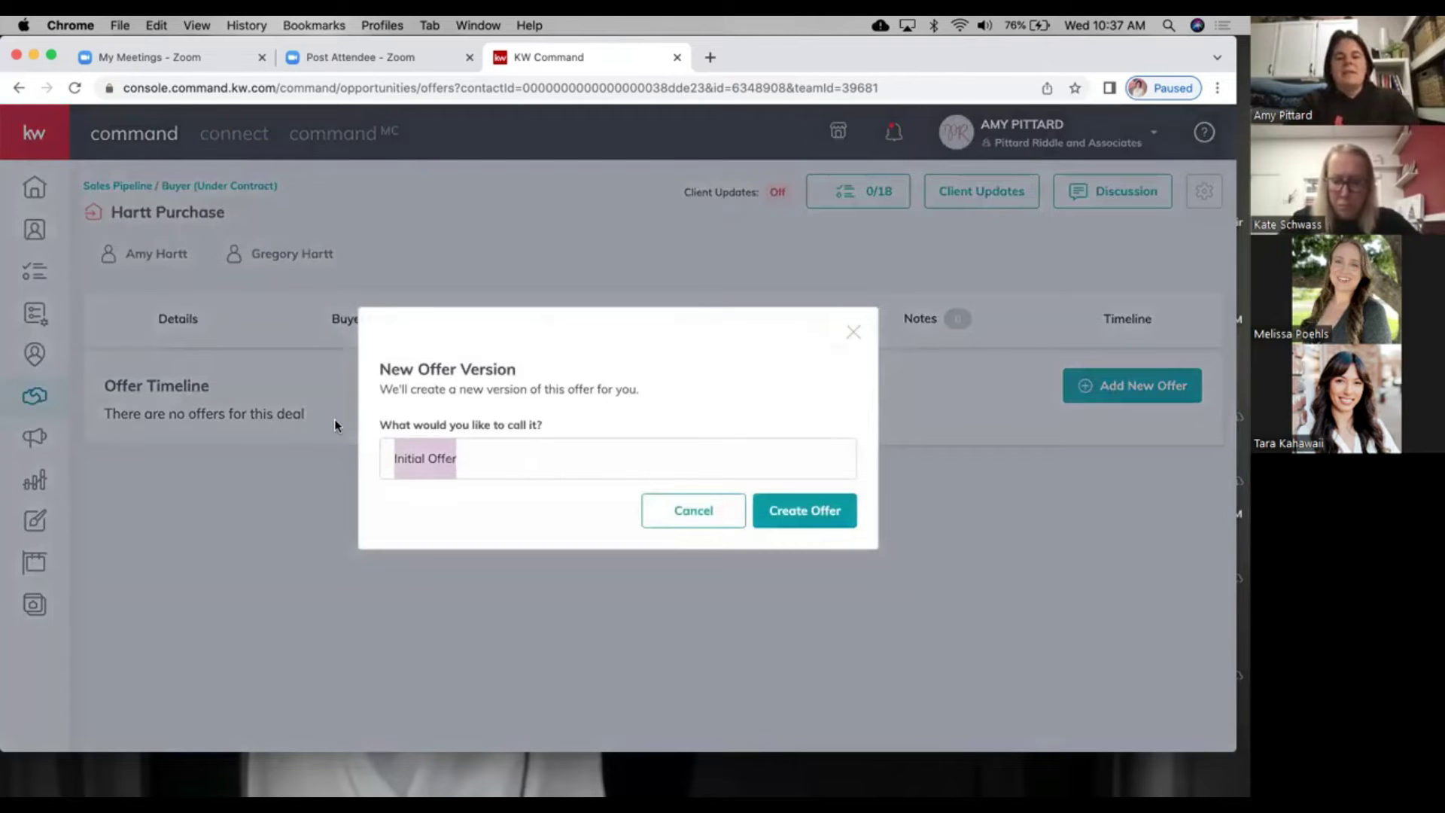
text(1313 Somethi)
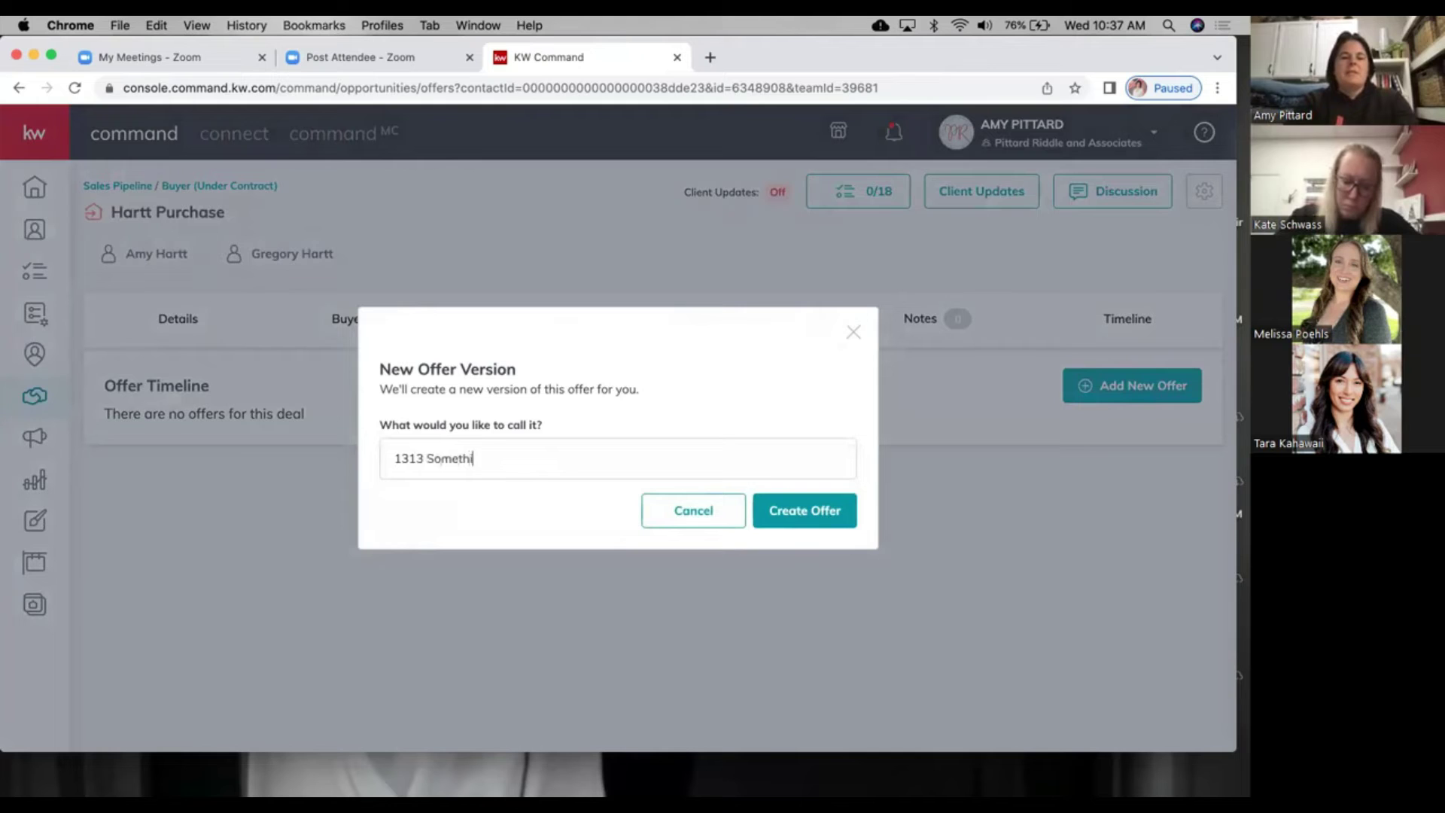
text(ng St. W)
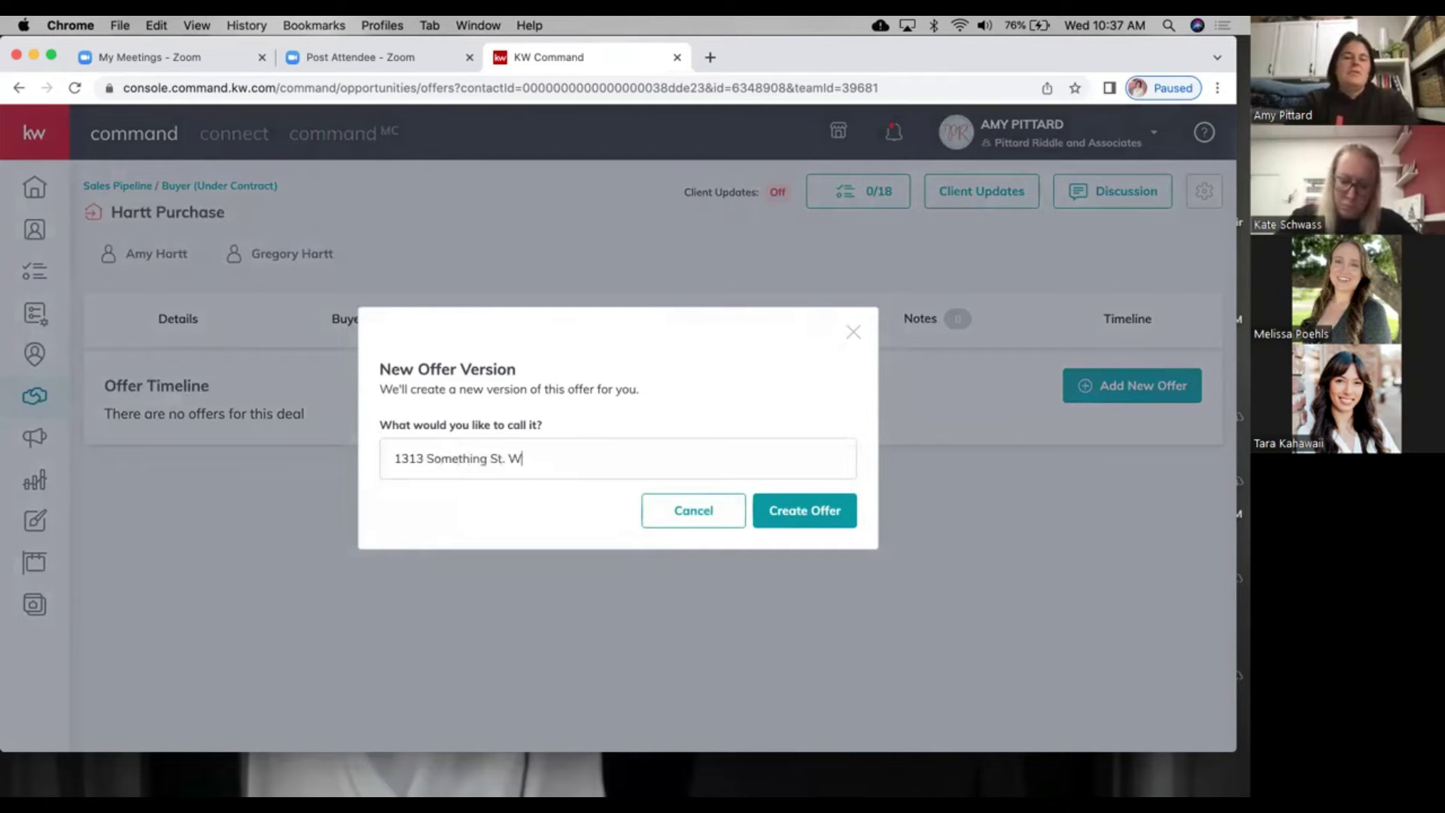
text(ashington)
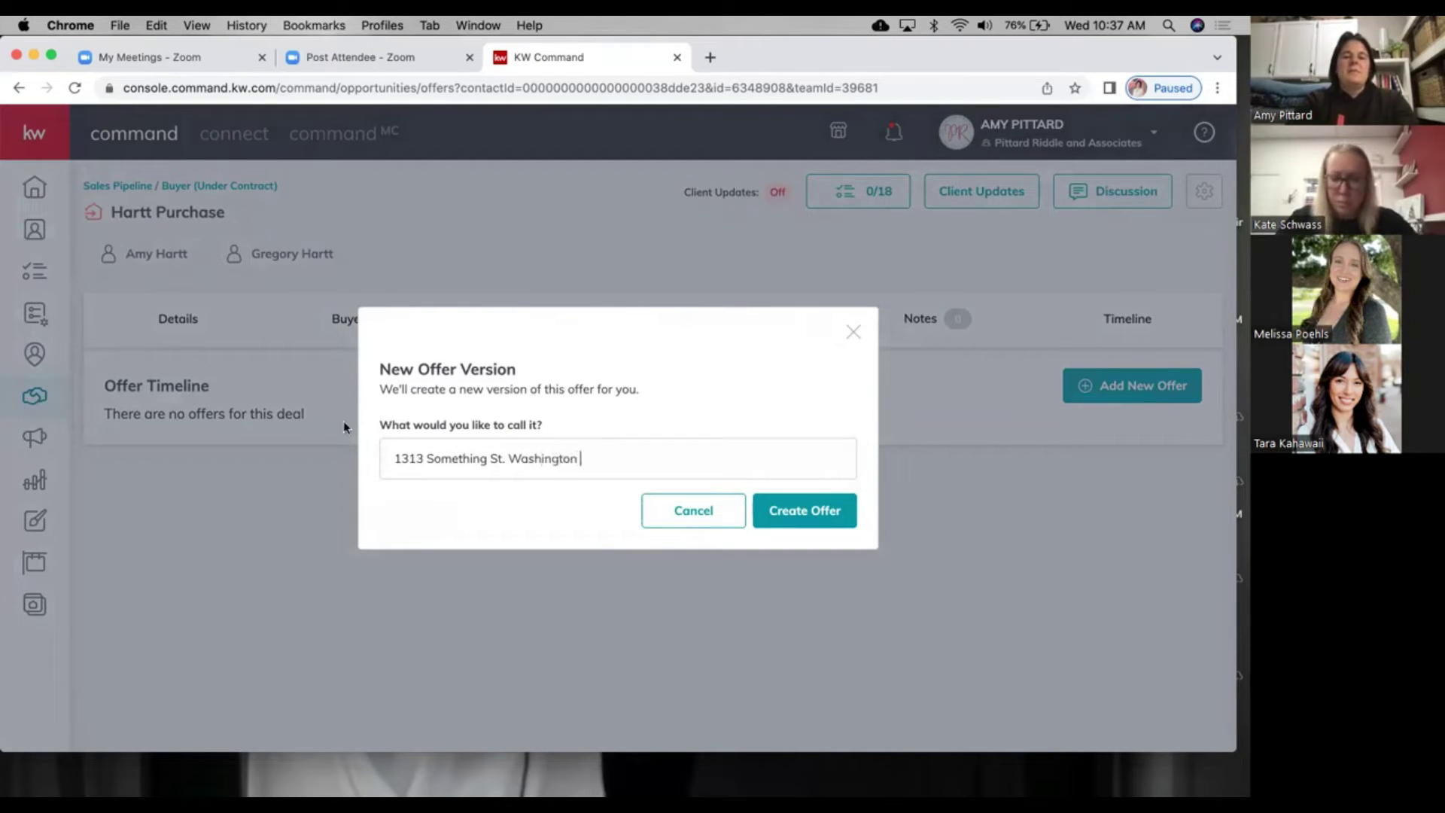
click(834, 518)
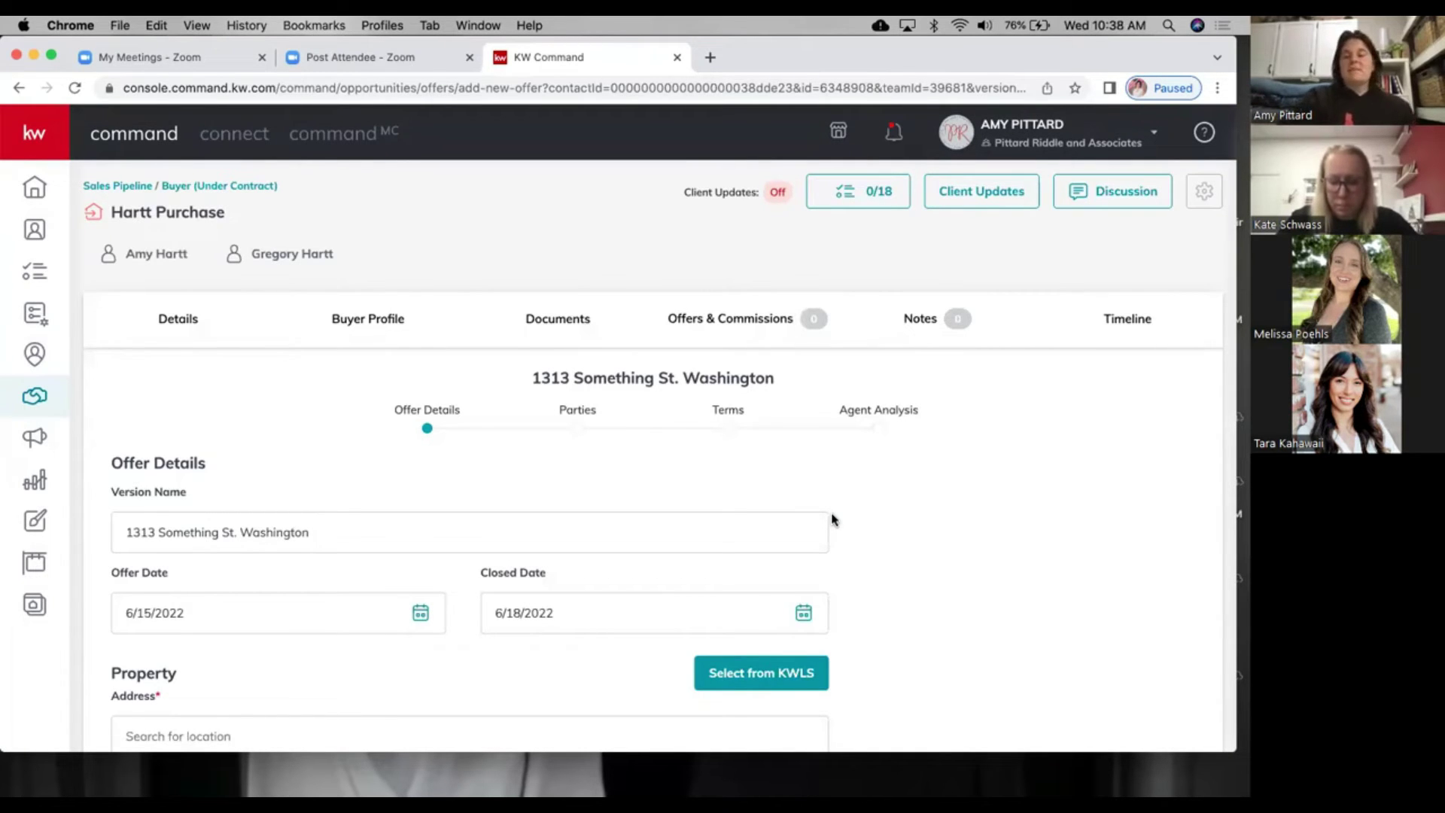
Step: Set the offer's closed date to July 15, 2022
scroll(822, 514, down, 3)
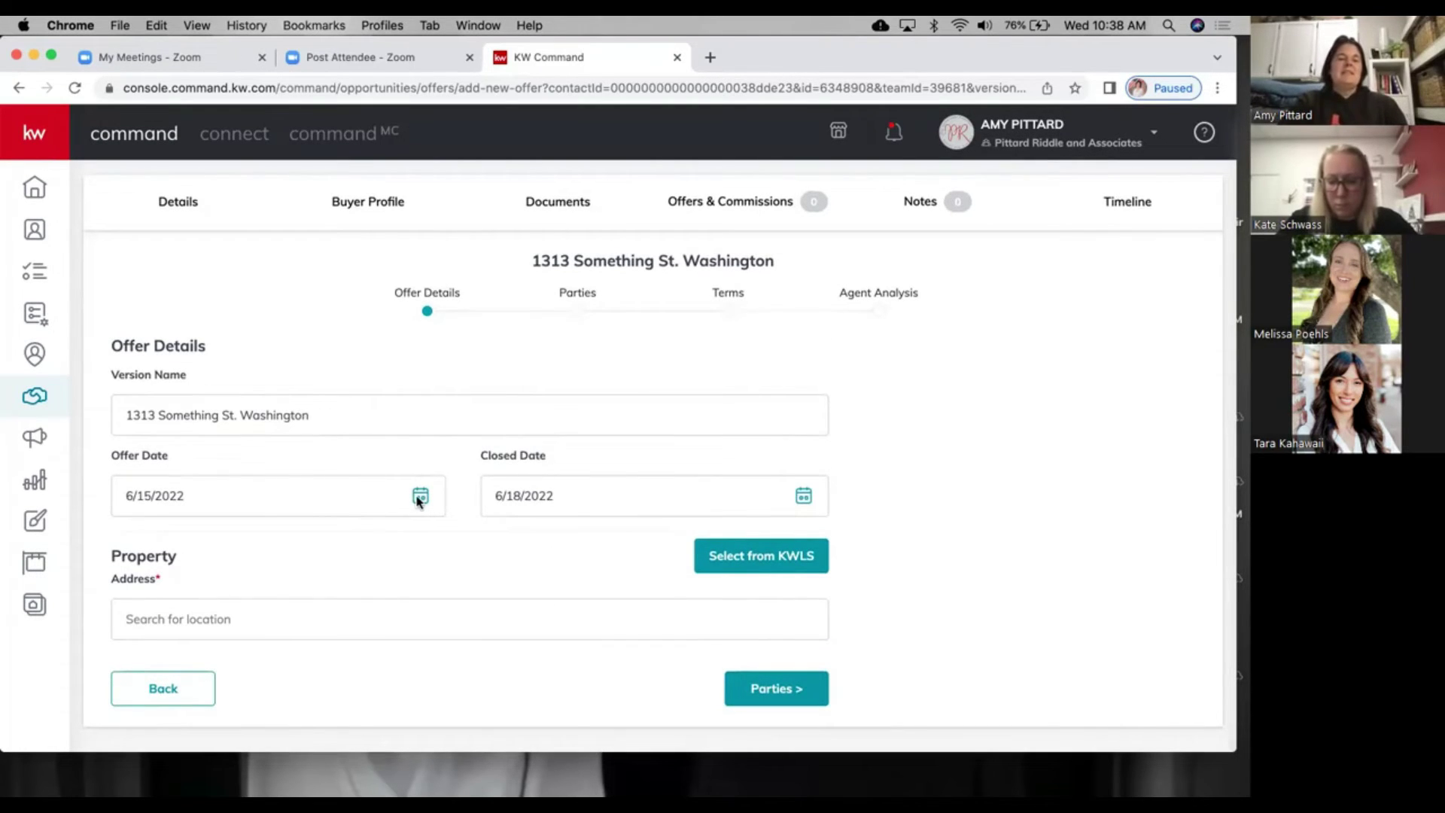
click(804, 496)
click(728, 548)
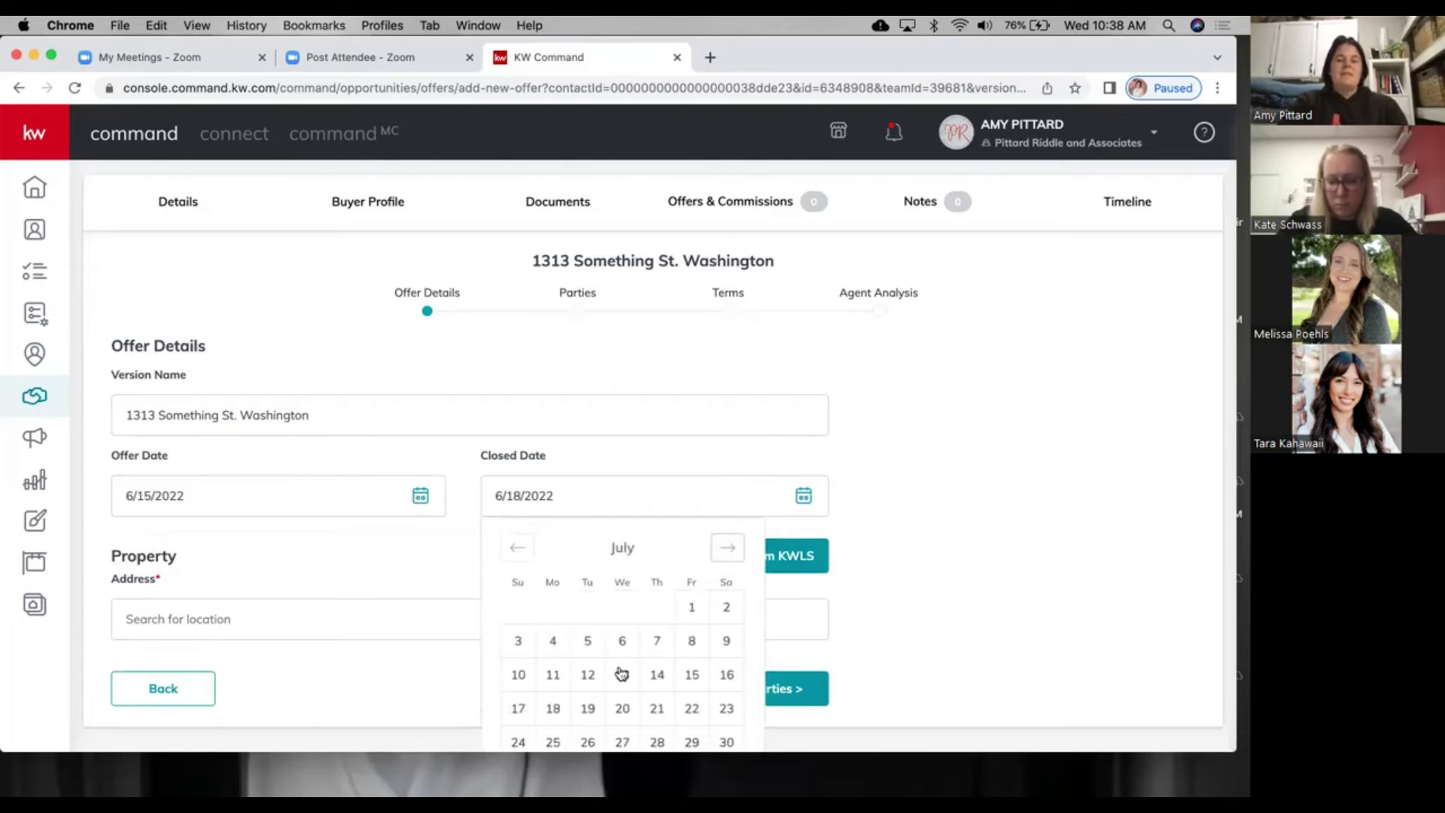
click(691, 675)
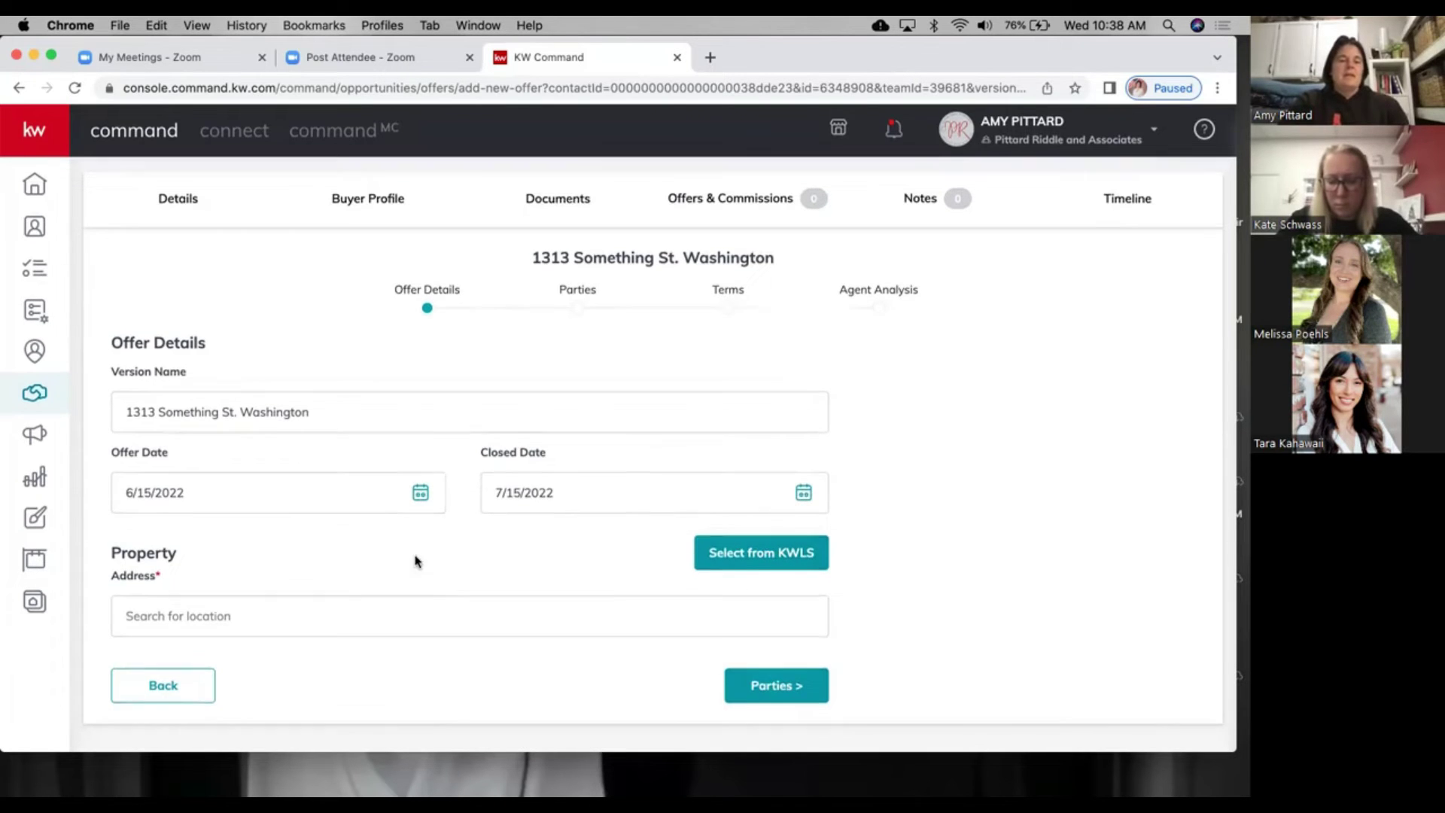
Step: Fill the property address with the suggested Seattle address and bring up the KWLS listing search
click(326, 615)
text(1313)
click(222, 677)
scroll(274, 577, down, 3)
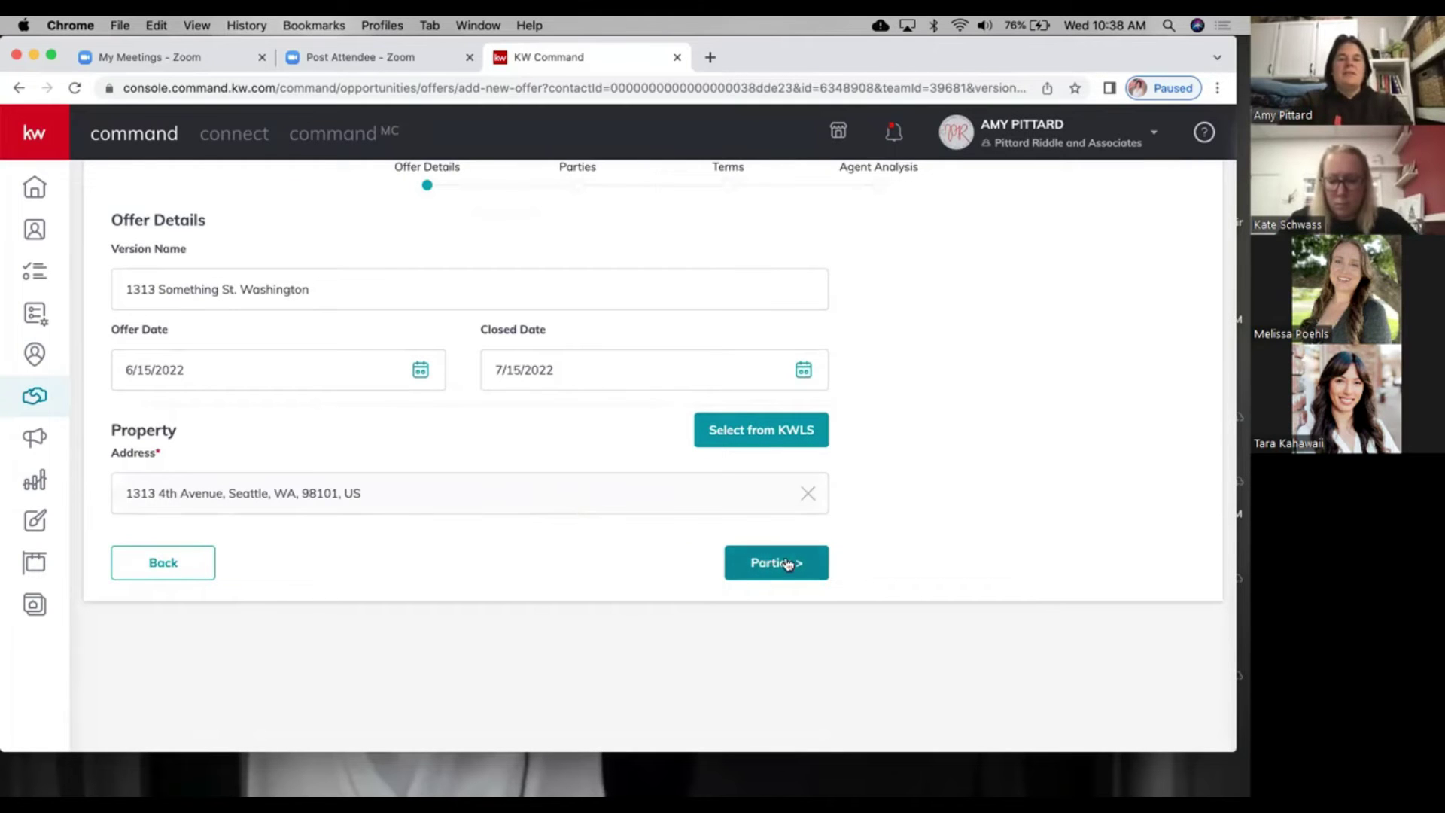
click(777, 430)
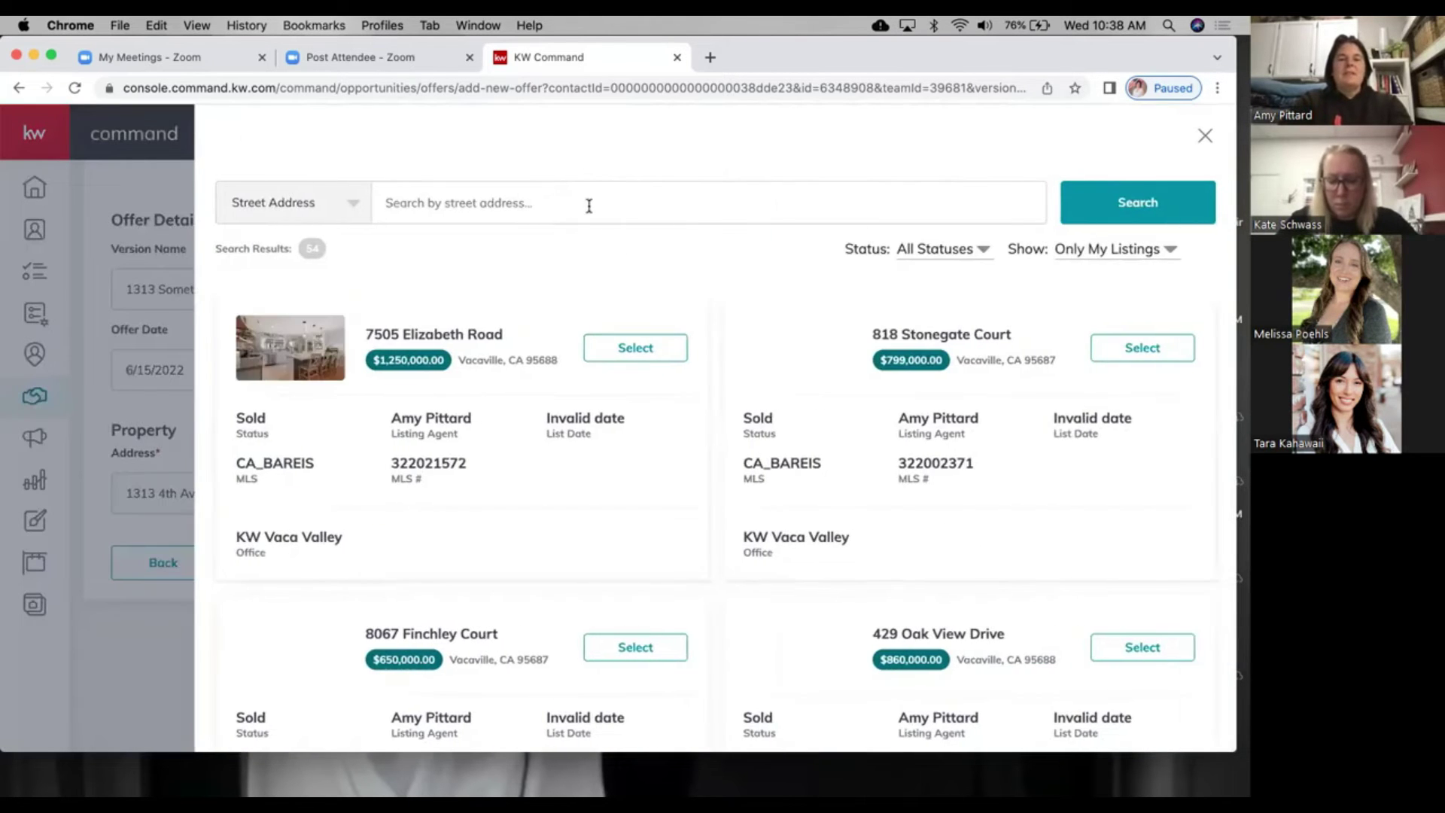
click(589, 206)
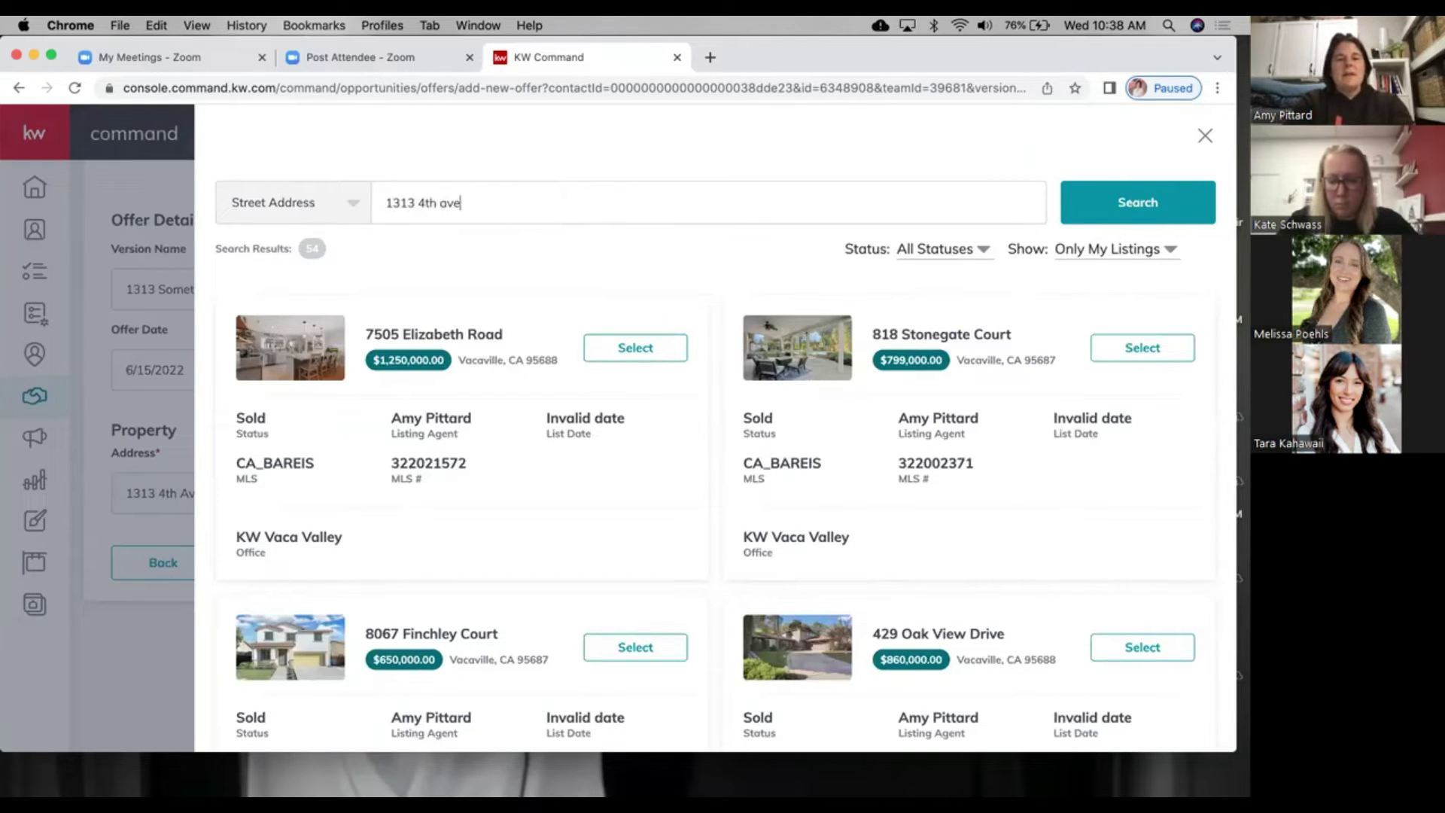
key(Return)
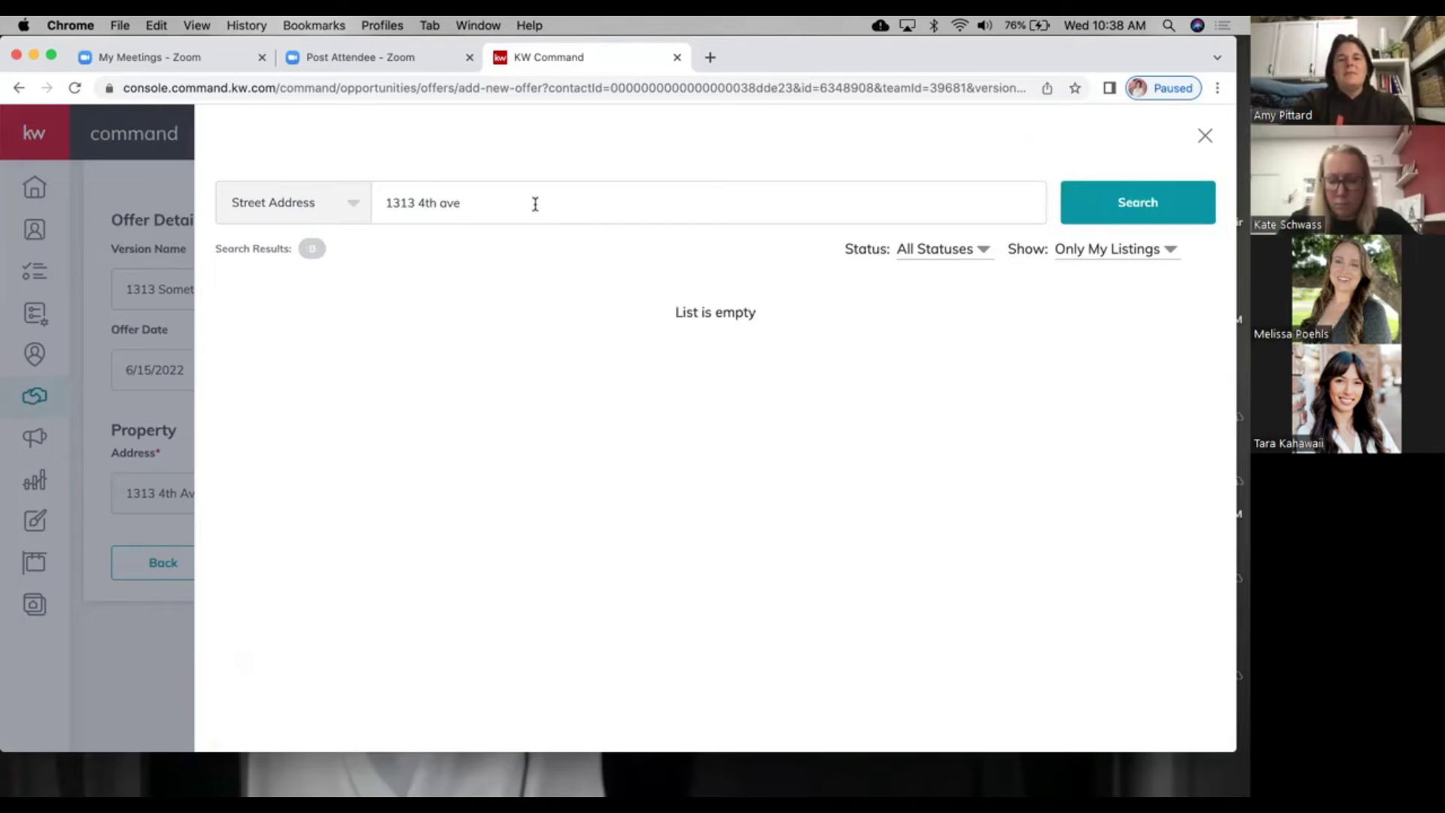
drag(461, 202, 341, 216)
key(BackSpace)
text(vacaville, ca)
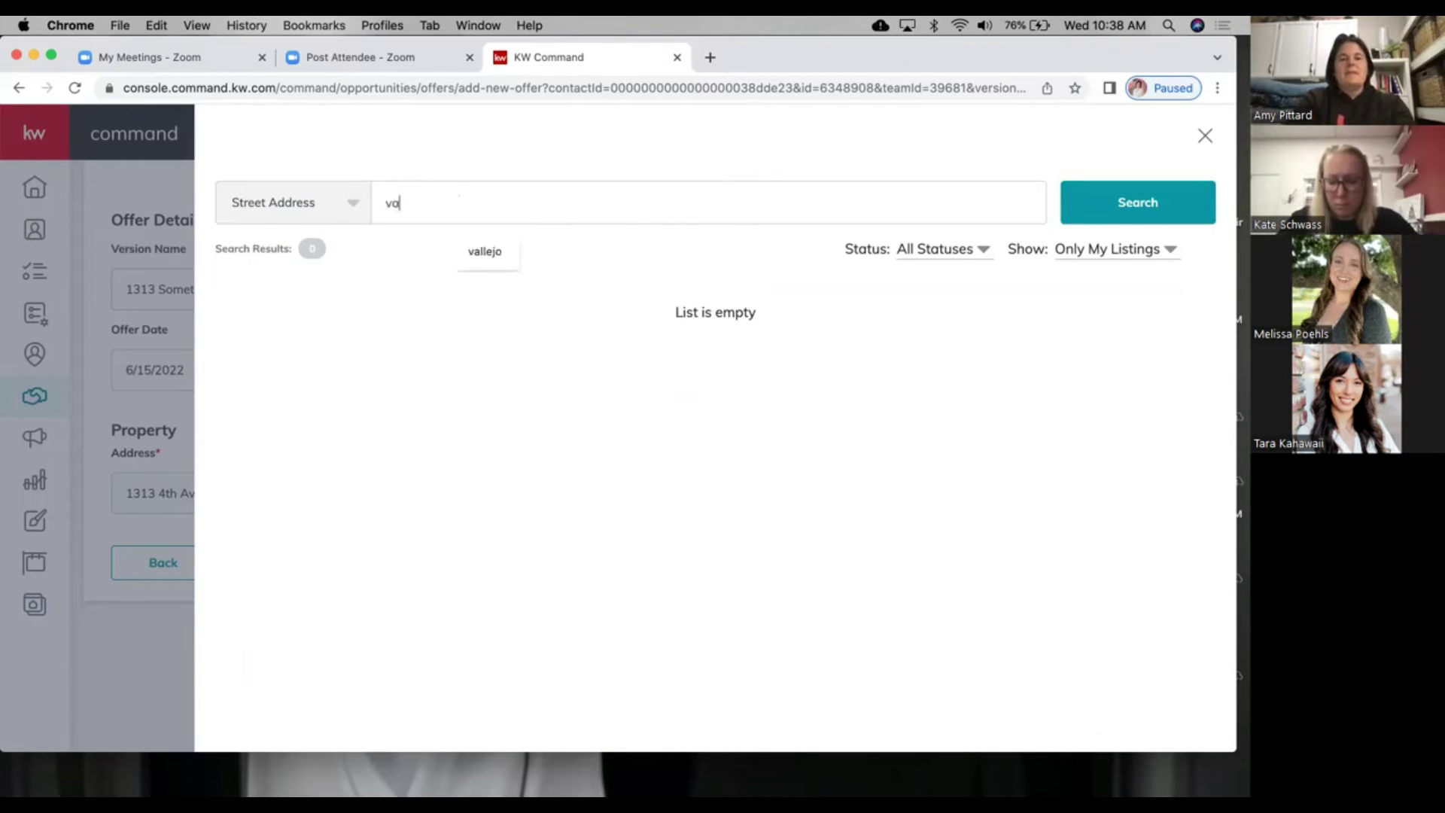
key(Return)
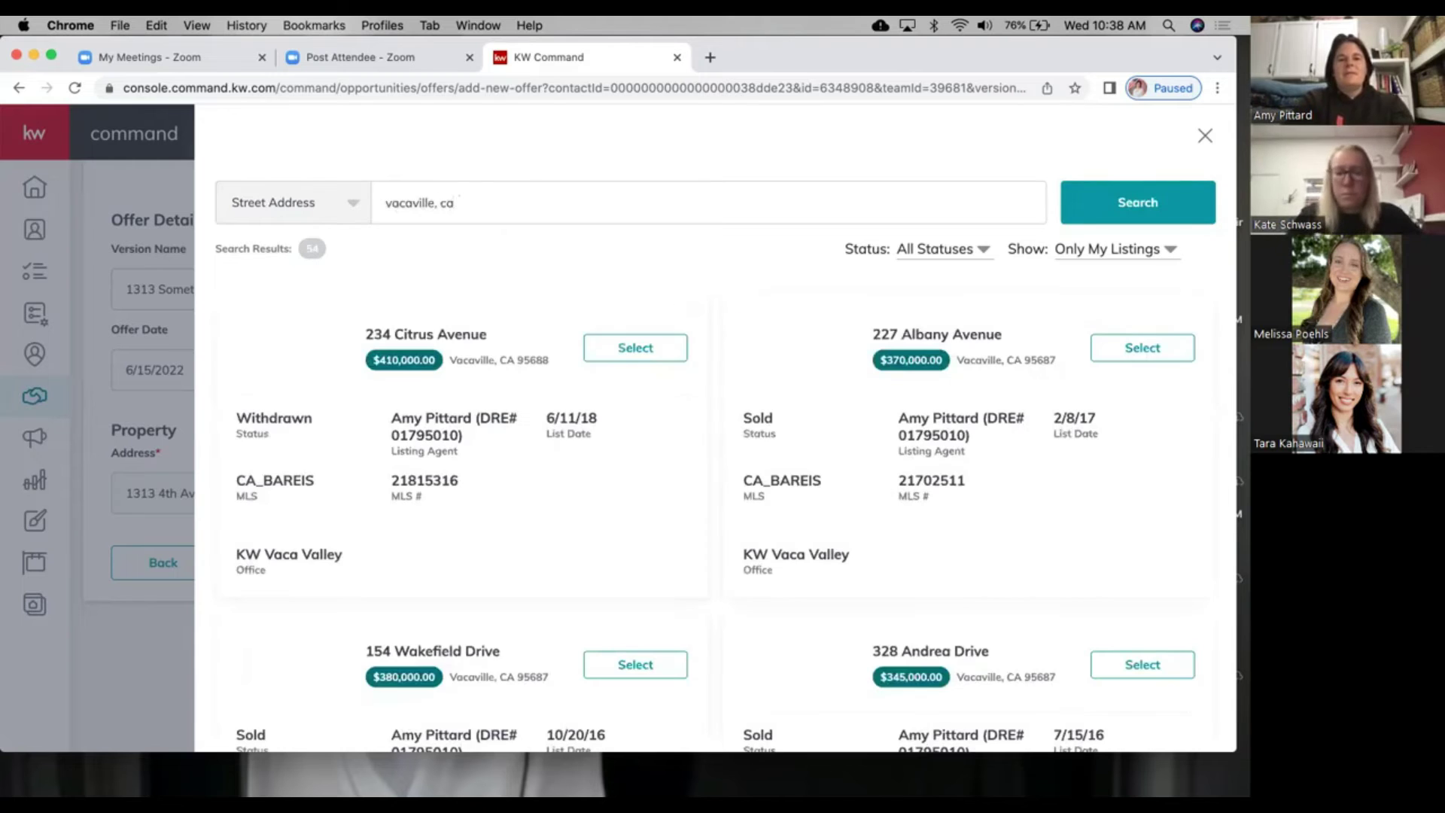
click(613, 354)
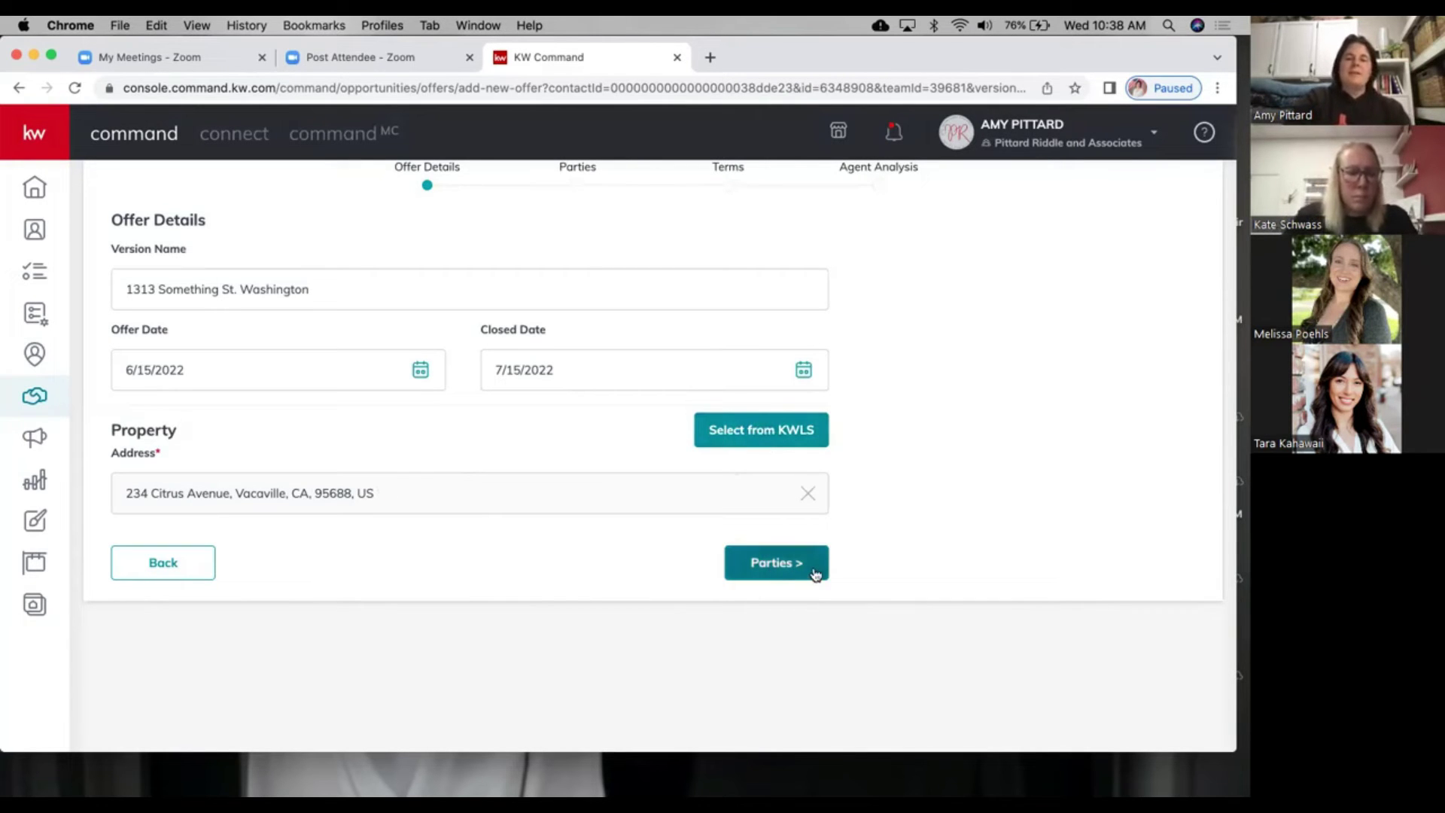
click(787, 568)
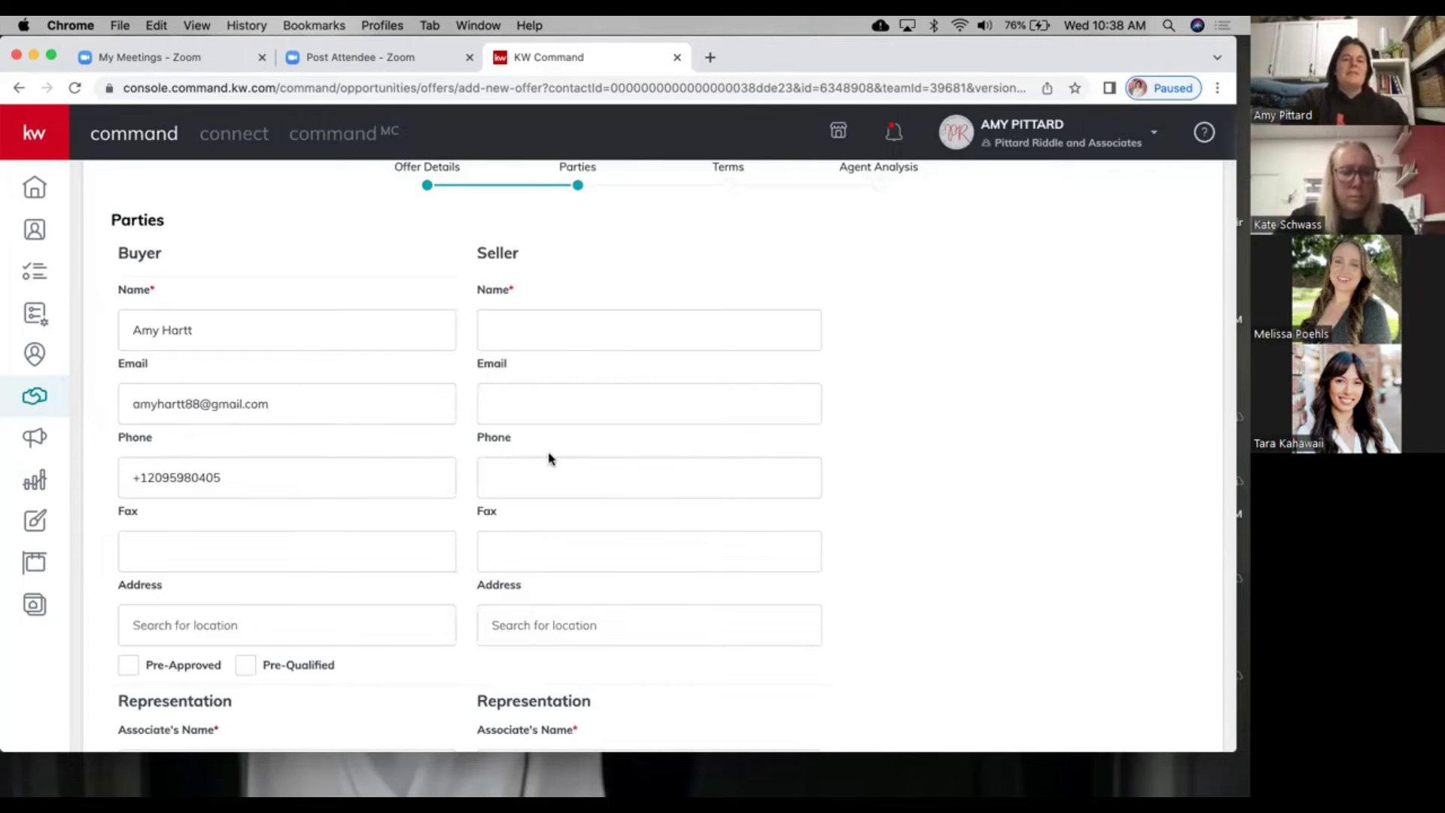
Step: Enter the seller's name in Seller Name and advance the offer to the Terms step
scroll(550, 458, down, 5)
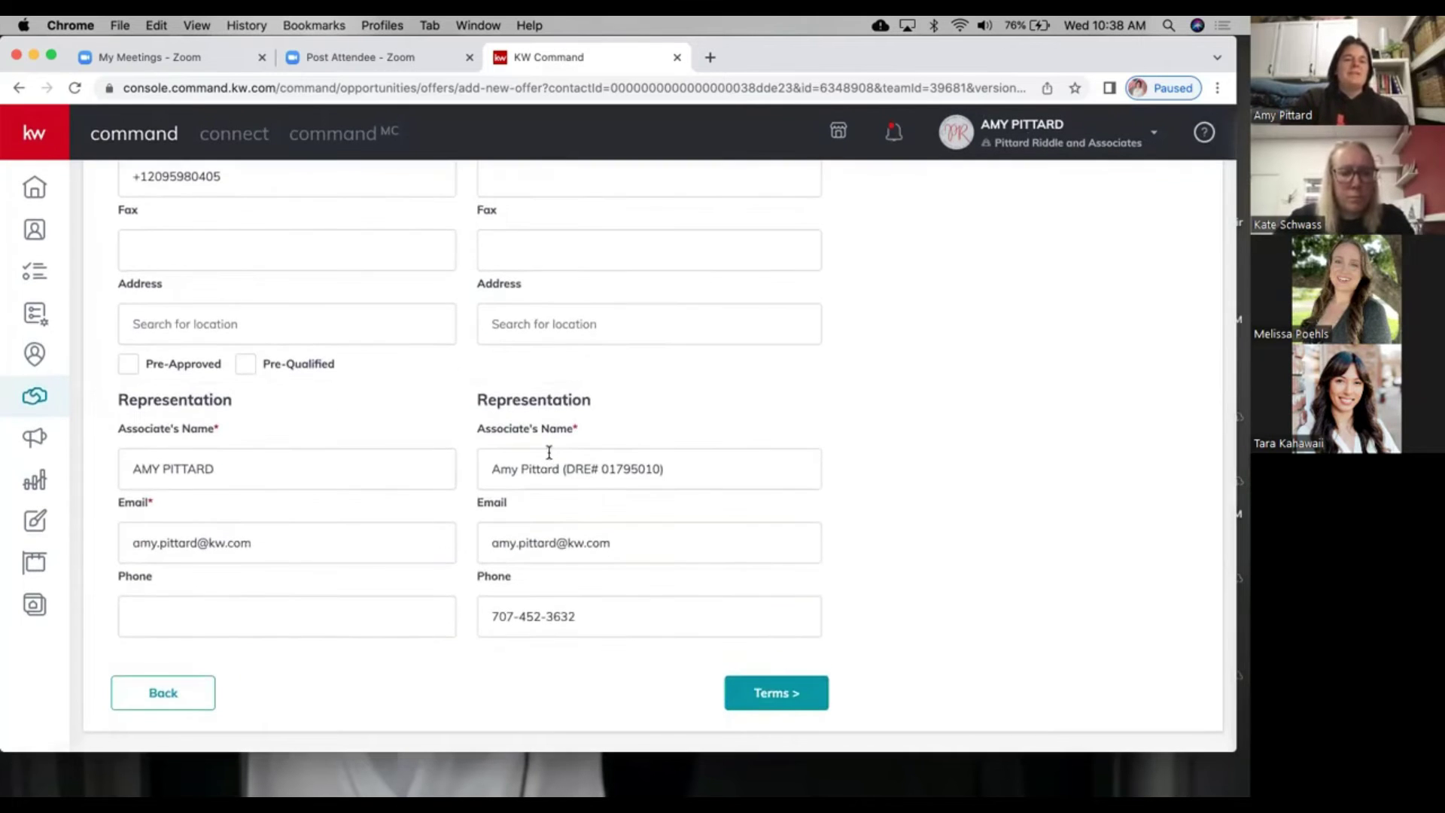
scroll(489, 456, up, 6)
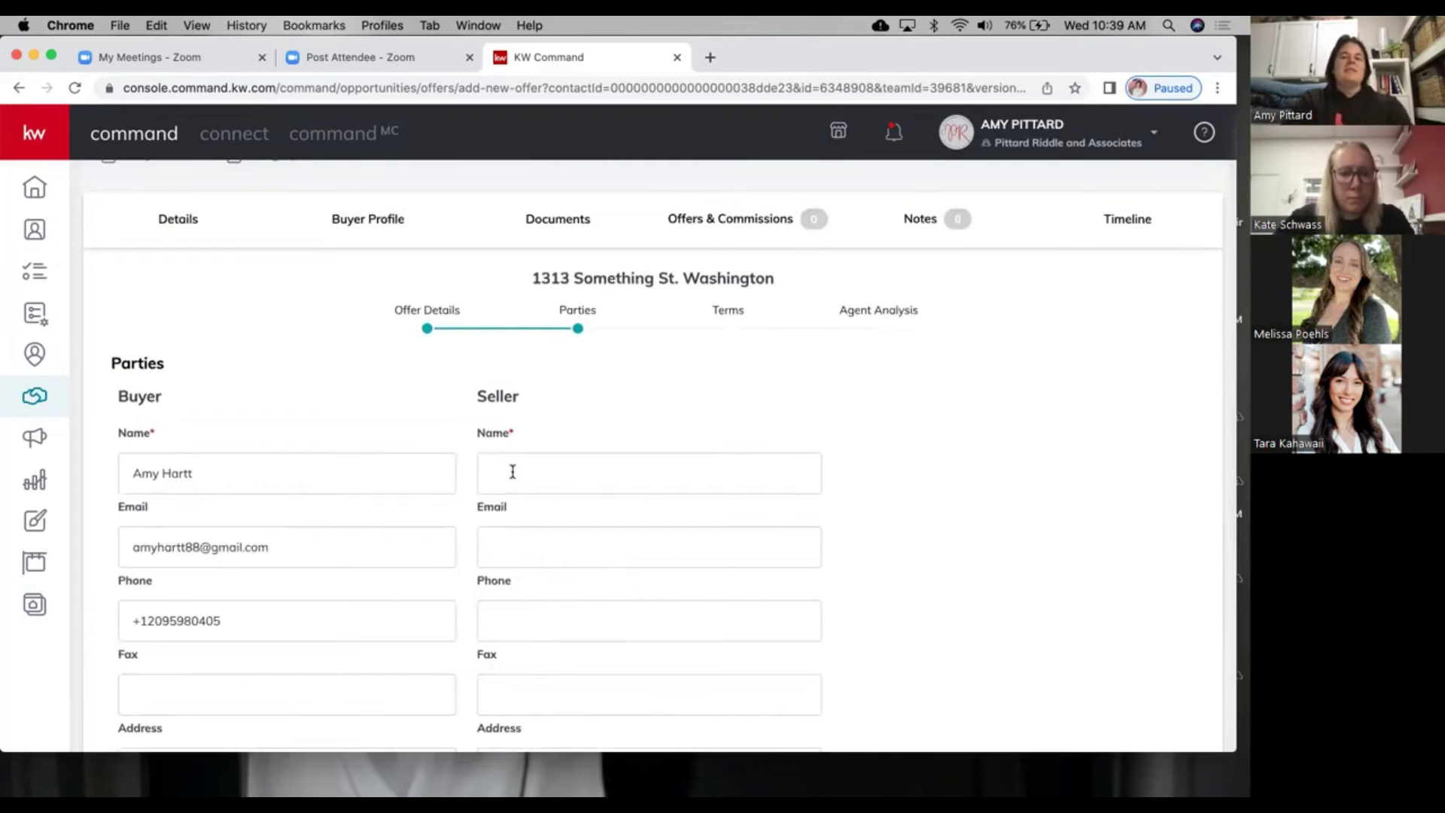
click(513, 472)
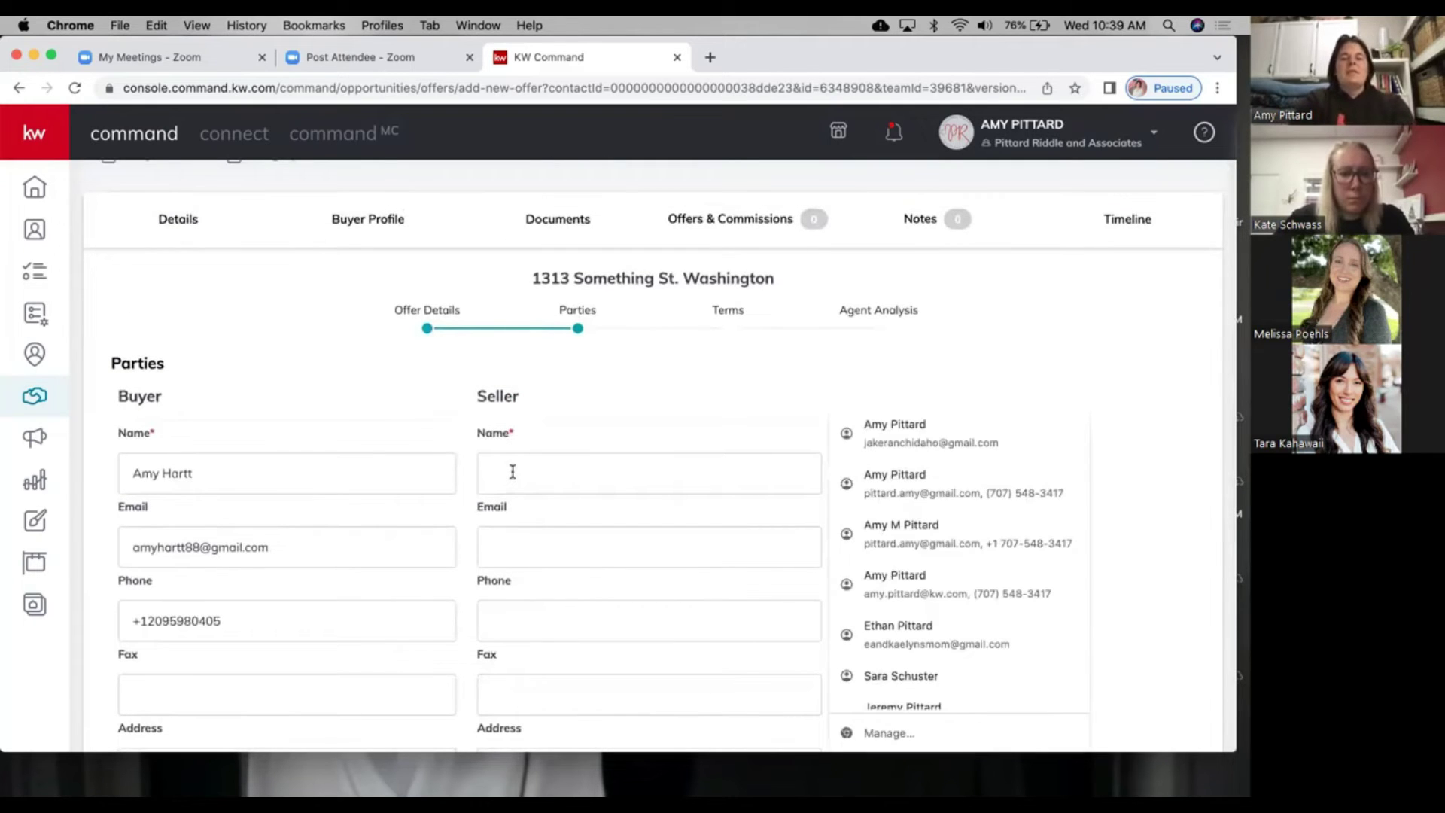
text(Rm)
text(Mr.)
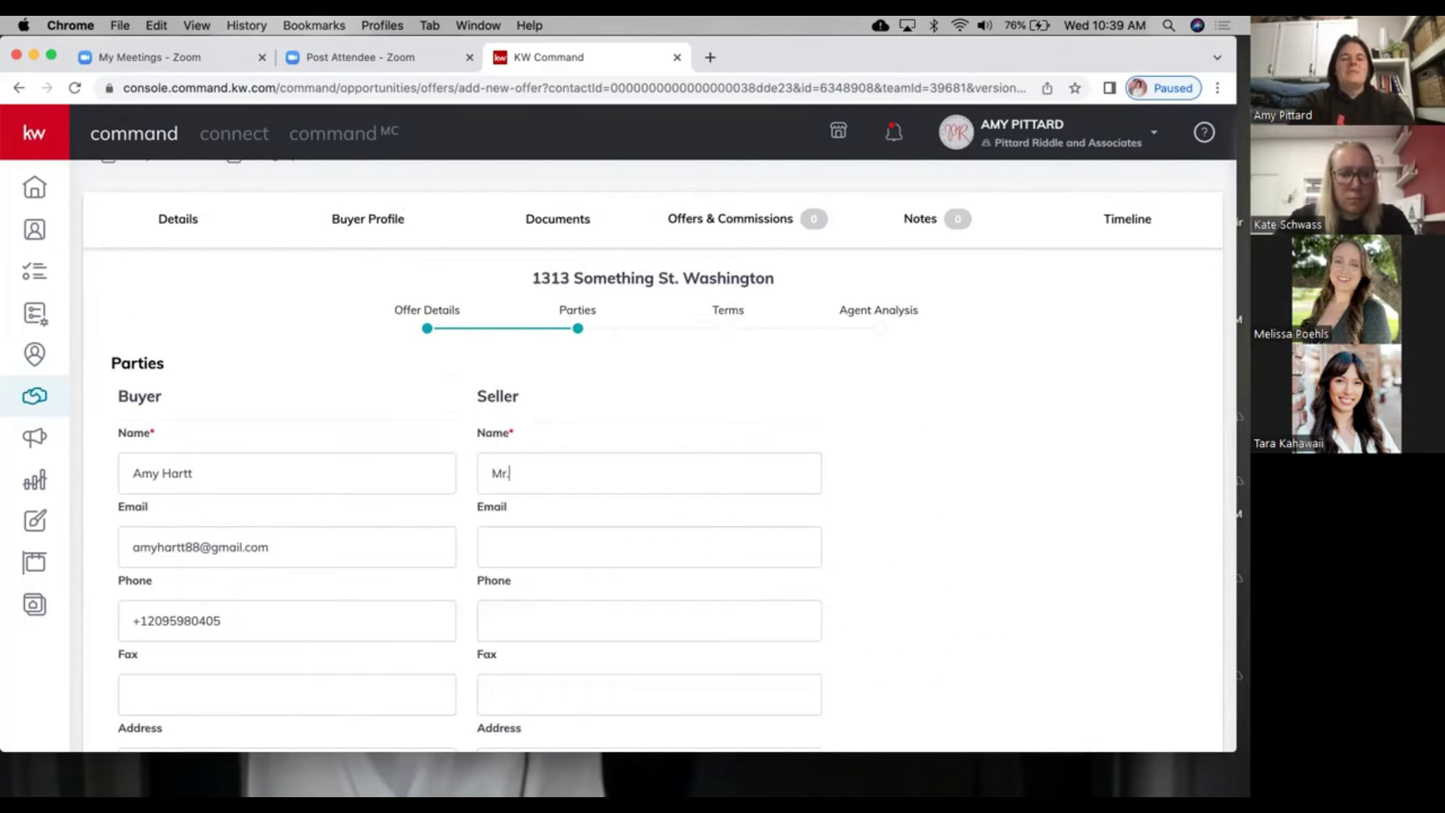
text( & Mrs. Smith)
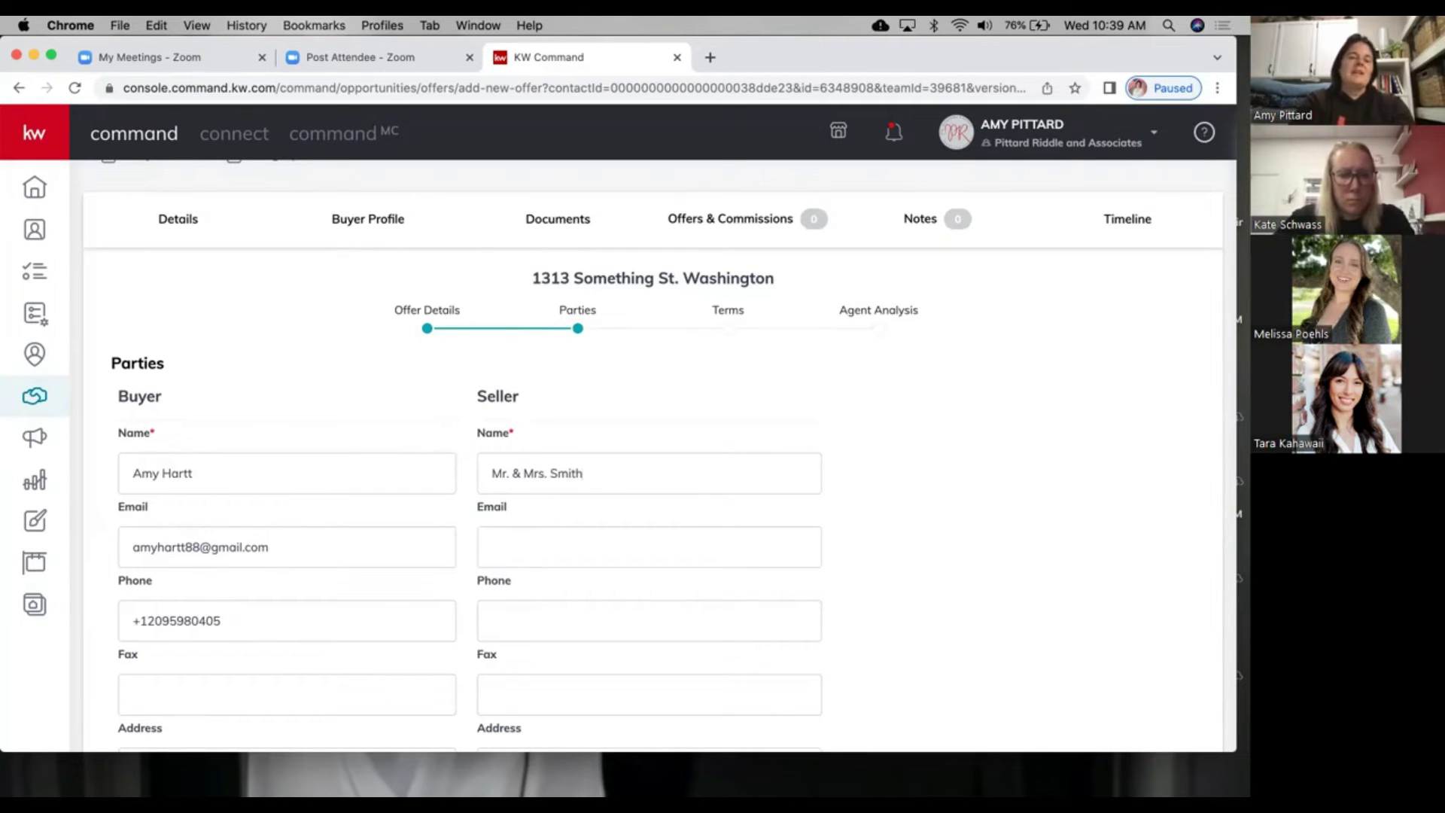
scroll(495, 497, down, 4)
scroll(525, 309, up, 1)
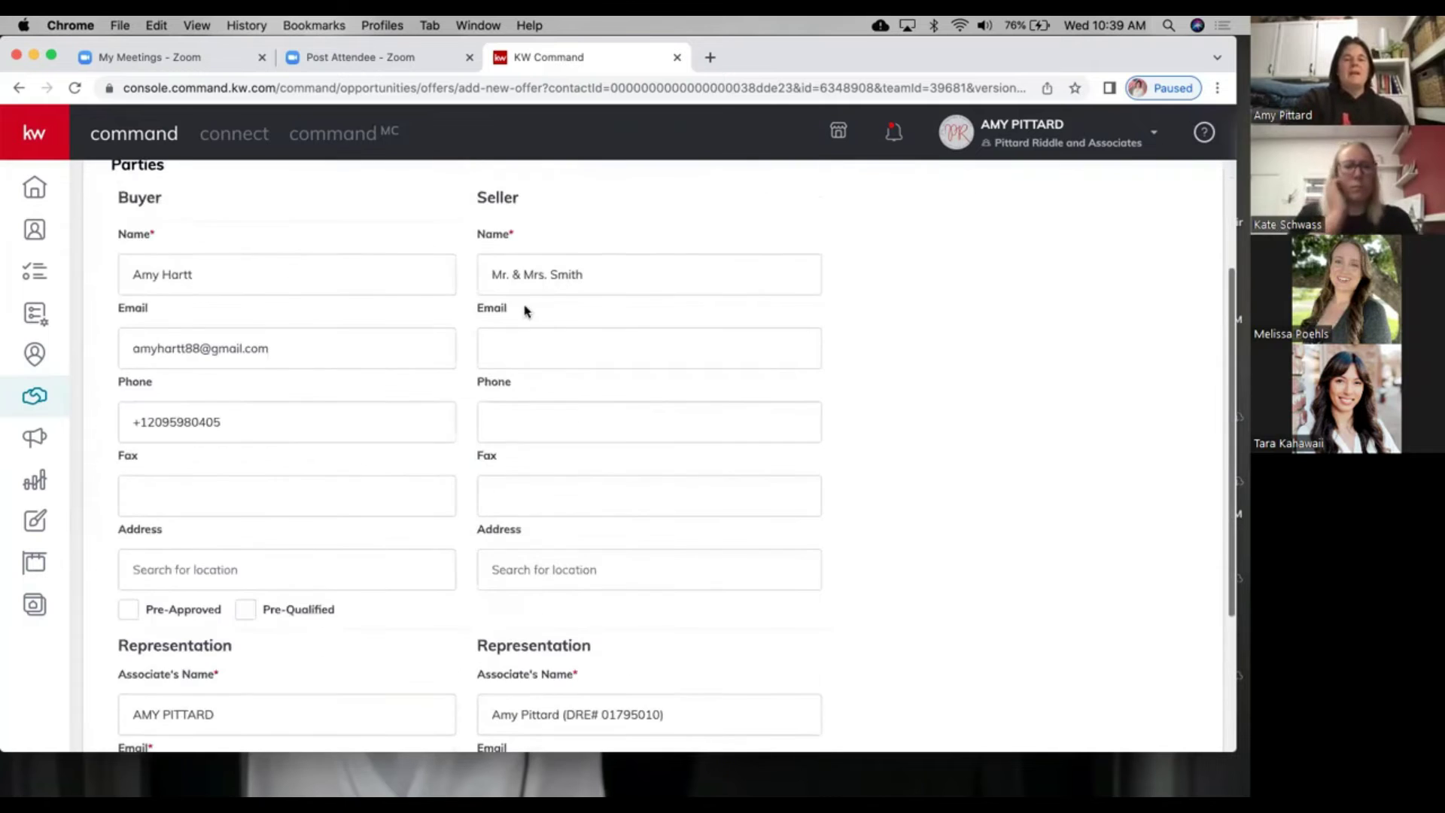
scroll(489, 258, down, 1)
scroll(488, 258, down, 2)
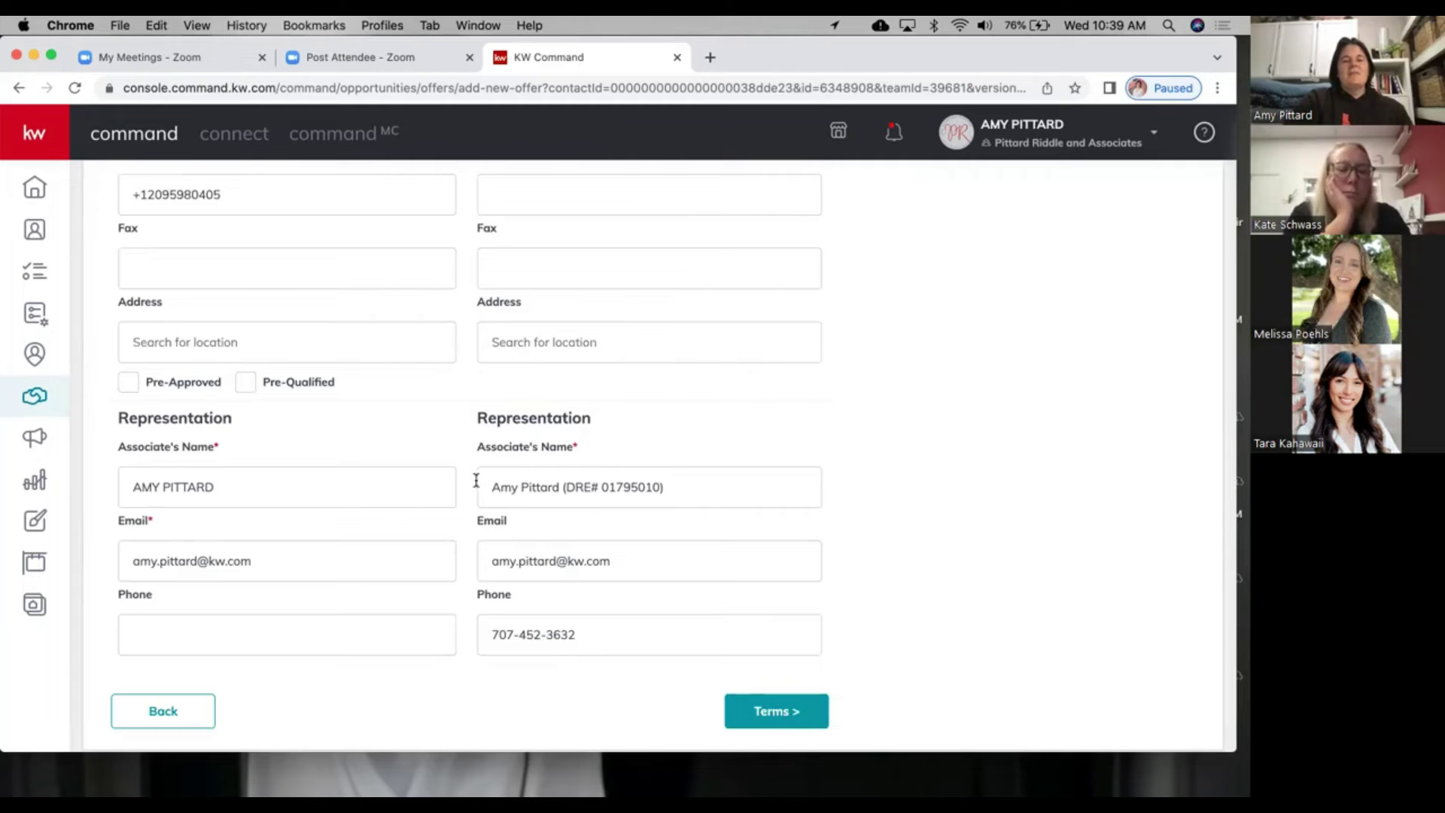
scroll(572, 478, up, 5)
scroll(600, 681, down, 4)
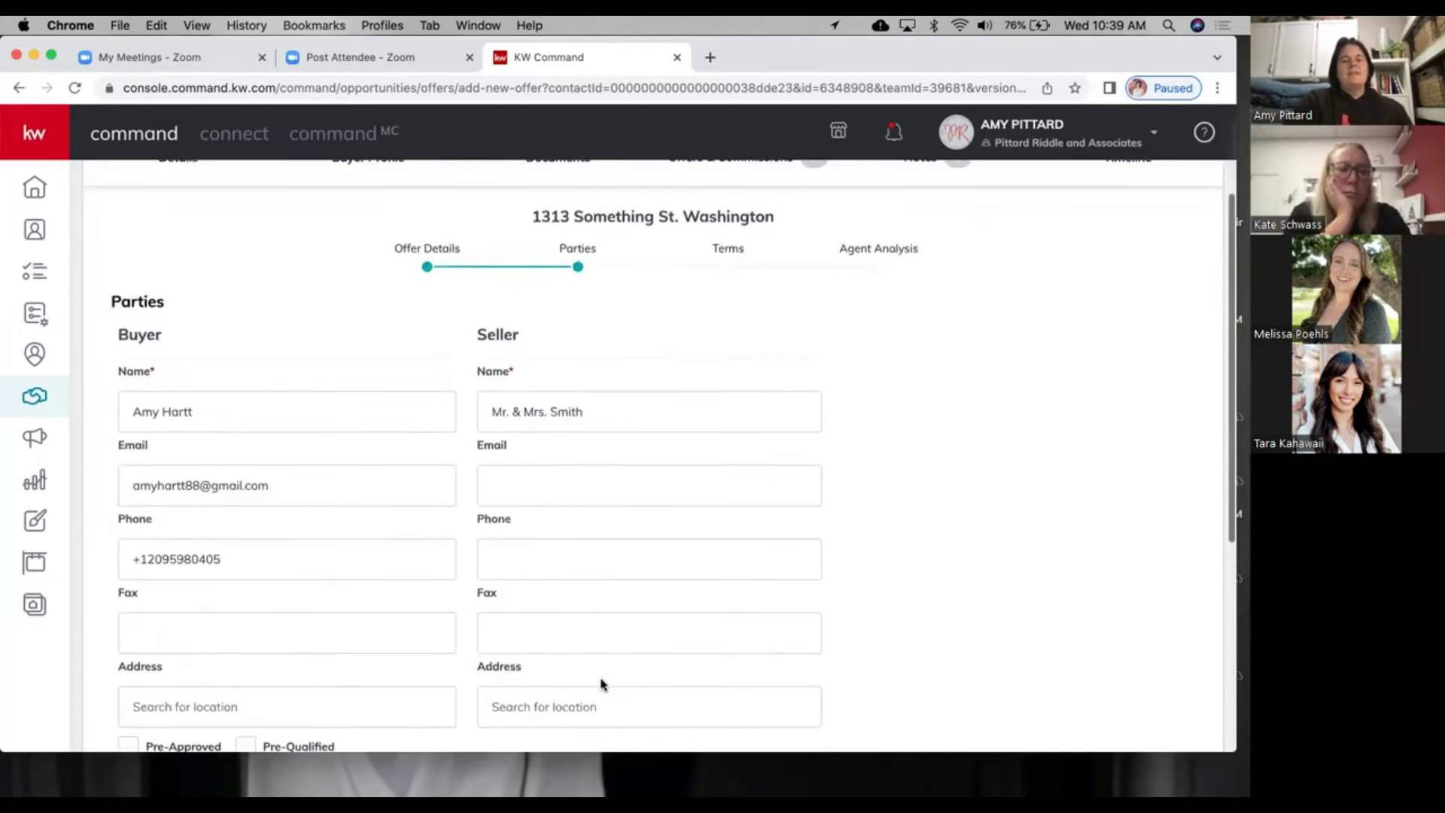
scroll(555, 649, down, 3)
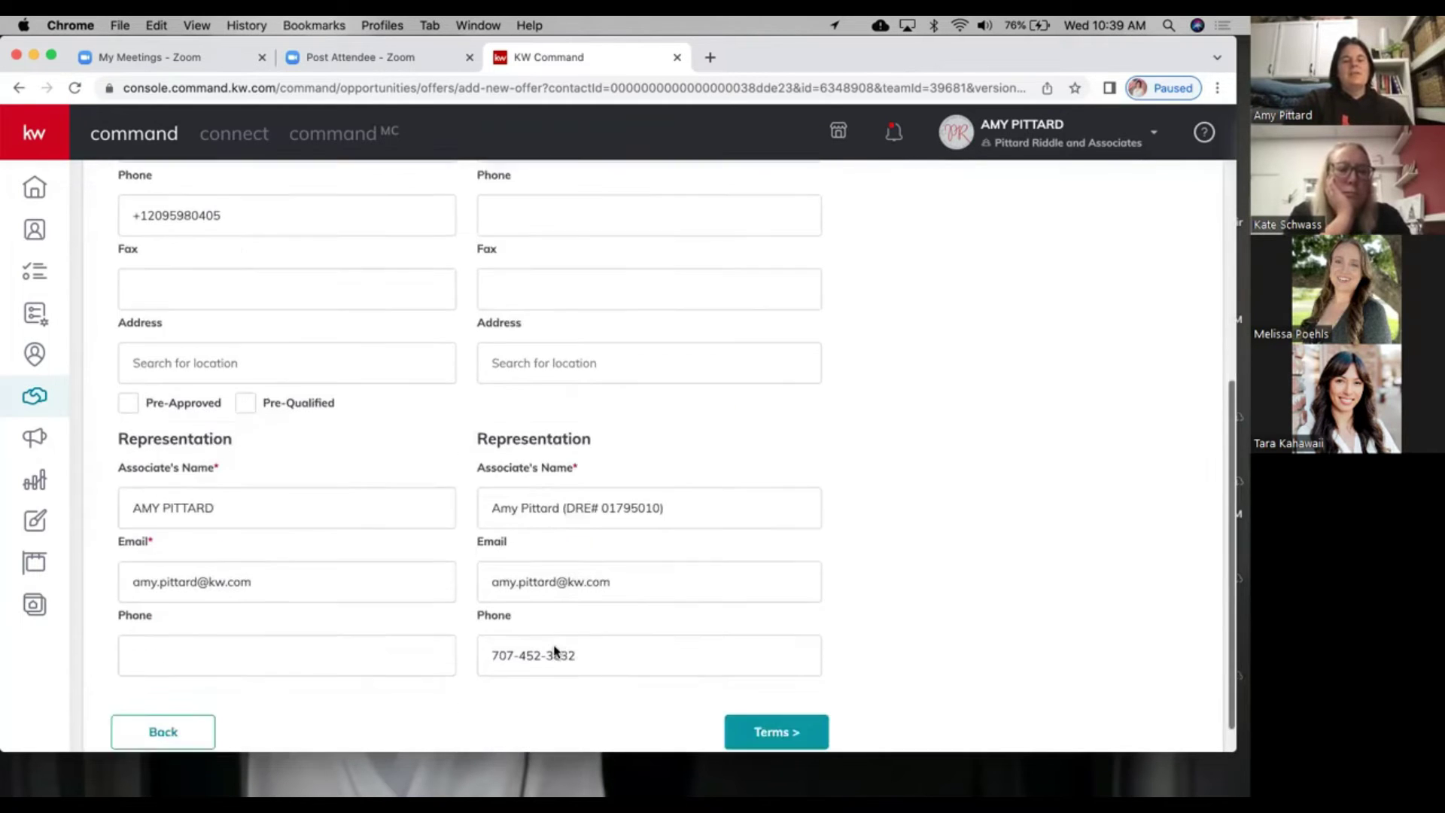
click(757, 690)
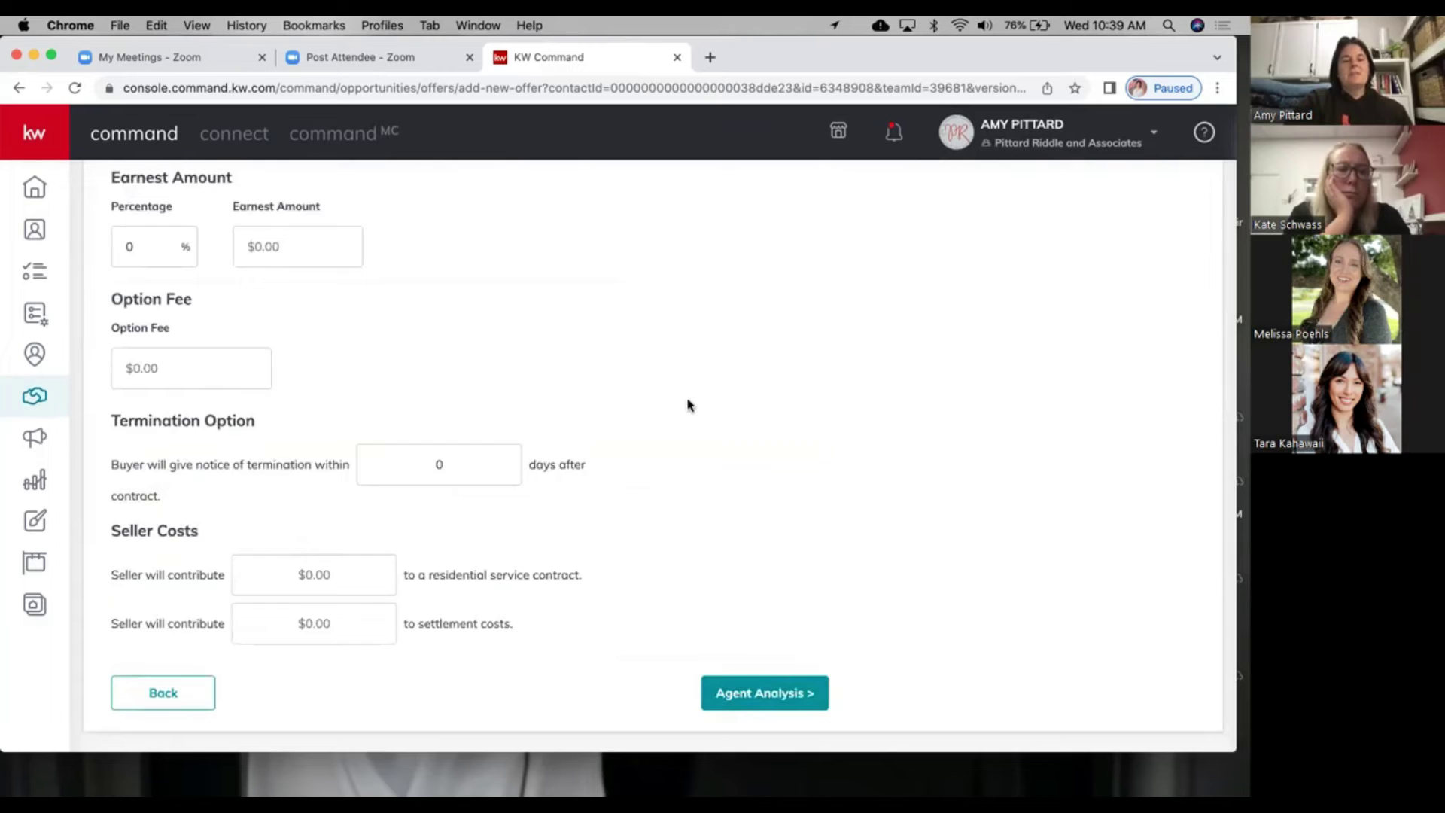
Step: Enter terms of $450,000 financed and $50,000 cash, with $5,000 earnest money
scroll(687, 404, up, 2)
scroll(687, 405, up, 2)
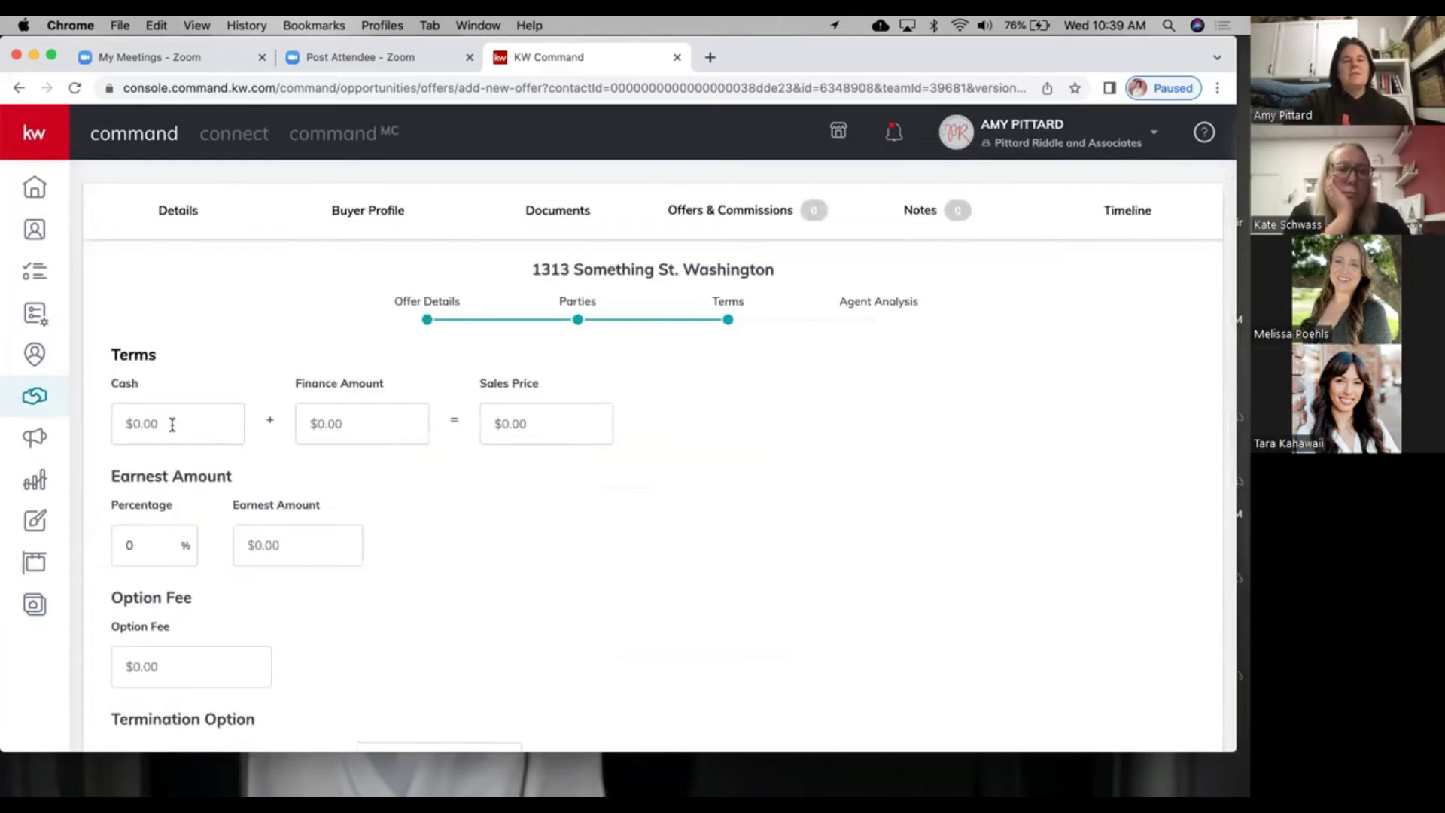
click(351, 422)
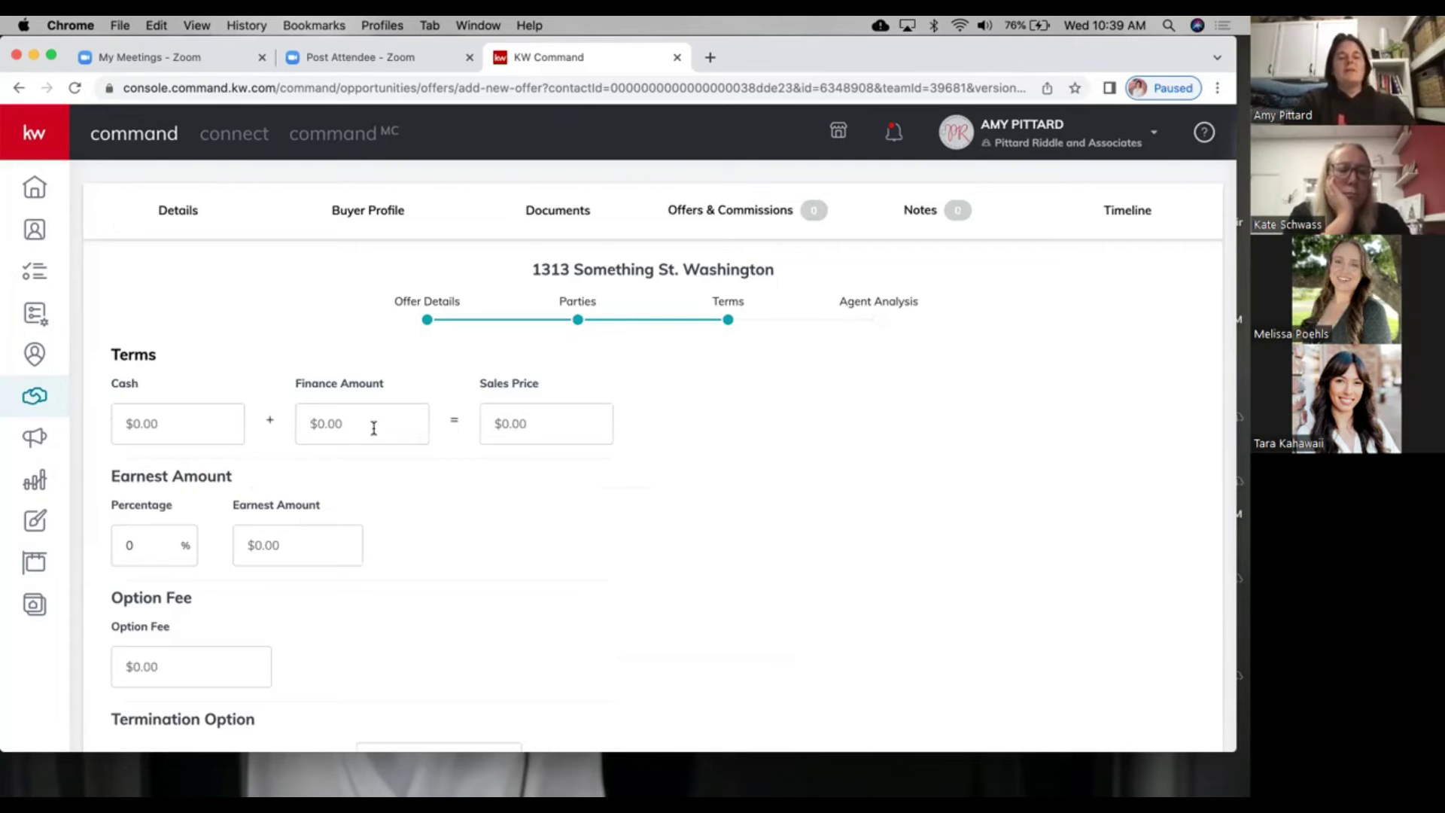
text(4500000)
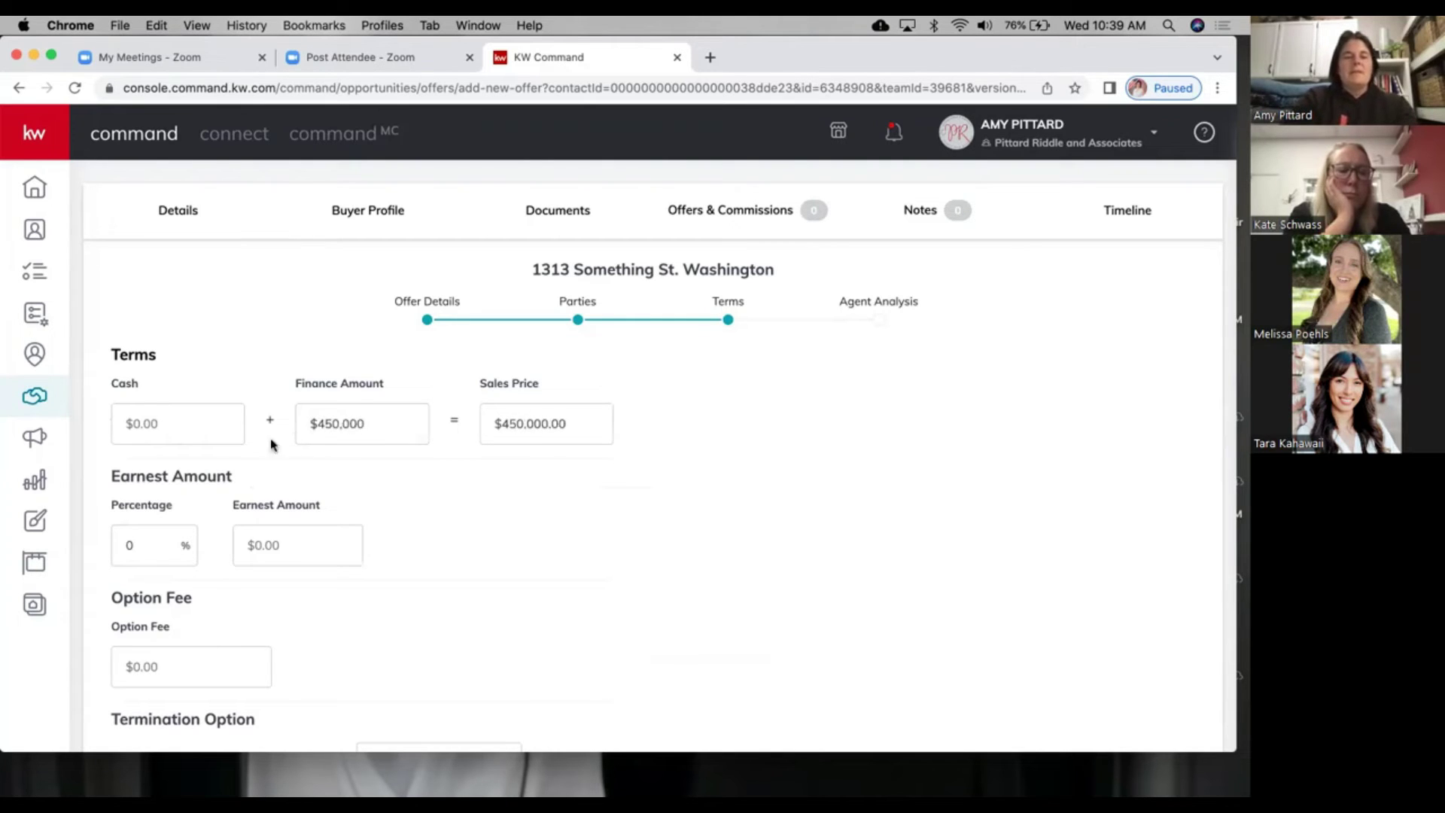
click(187, 414)
text(50,000)
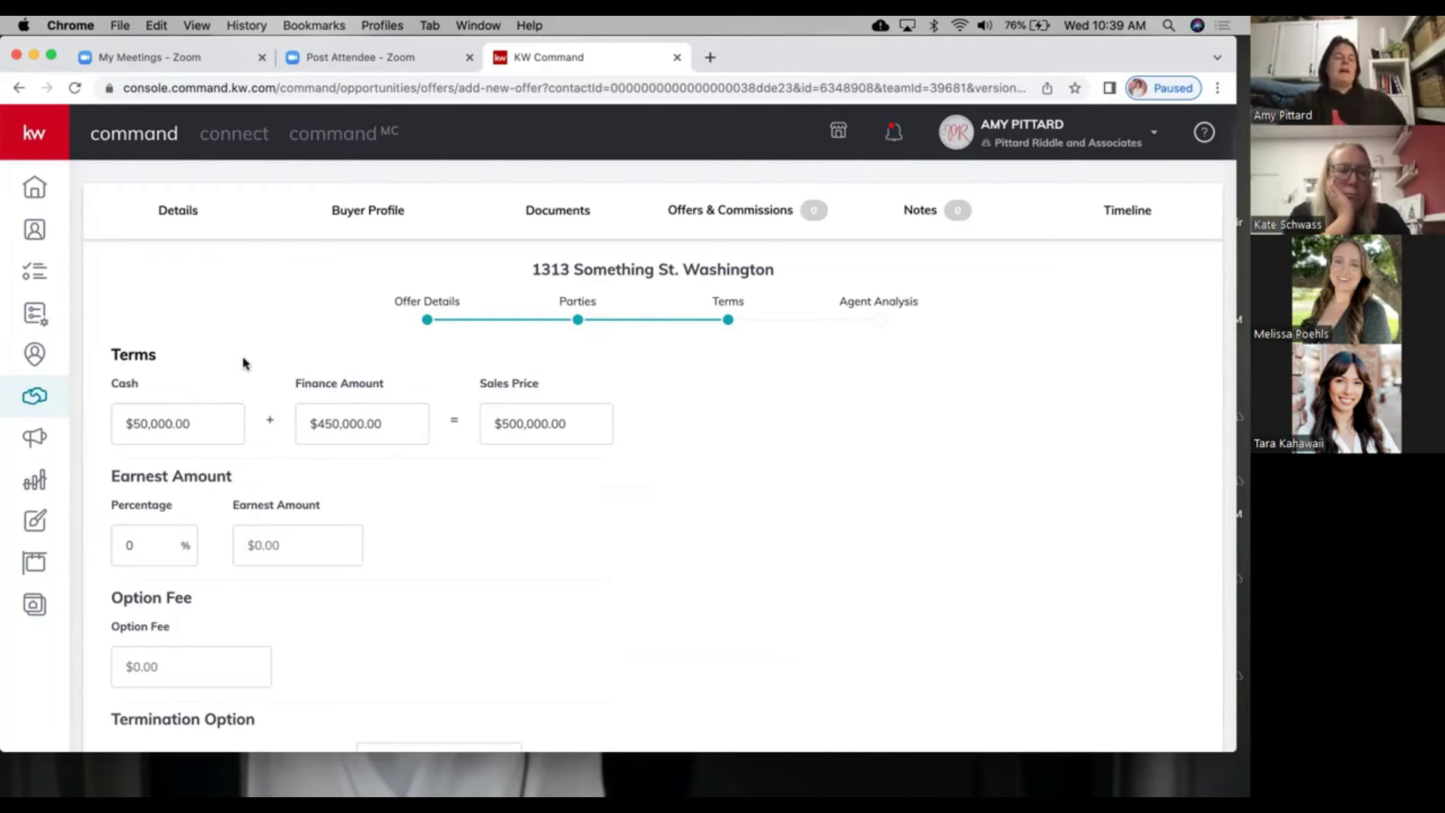
scroll(217, 521, down, 2)
click(271, 482)
text(5,000)
click(403, 499)
scroll(240, 558, down, 5)
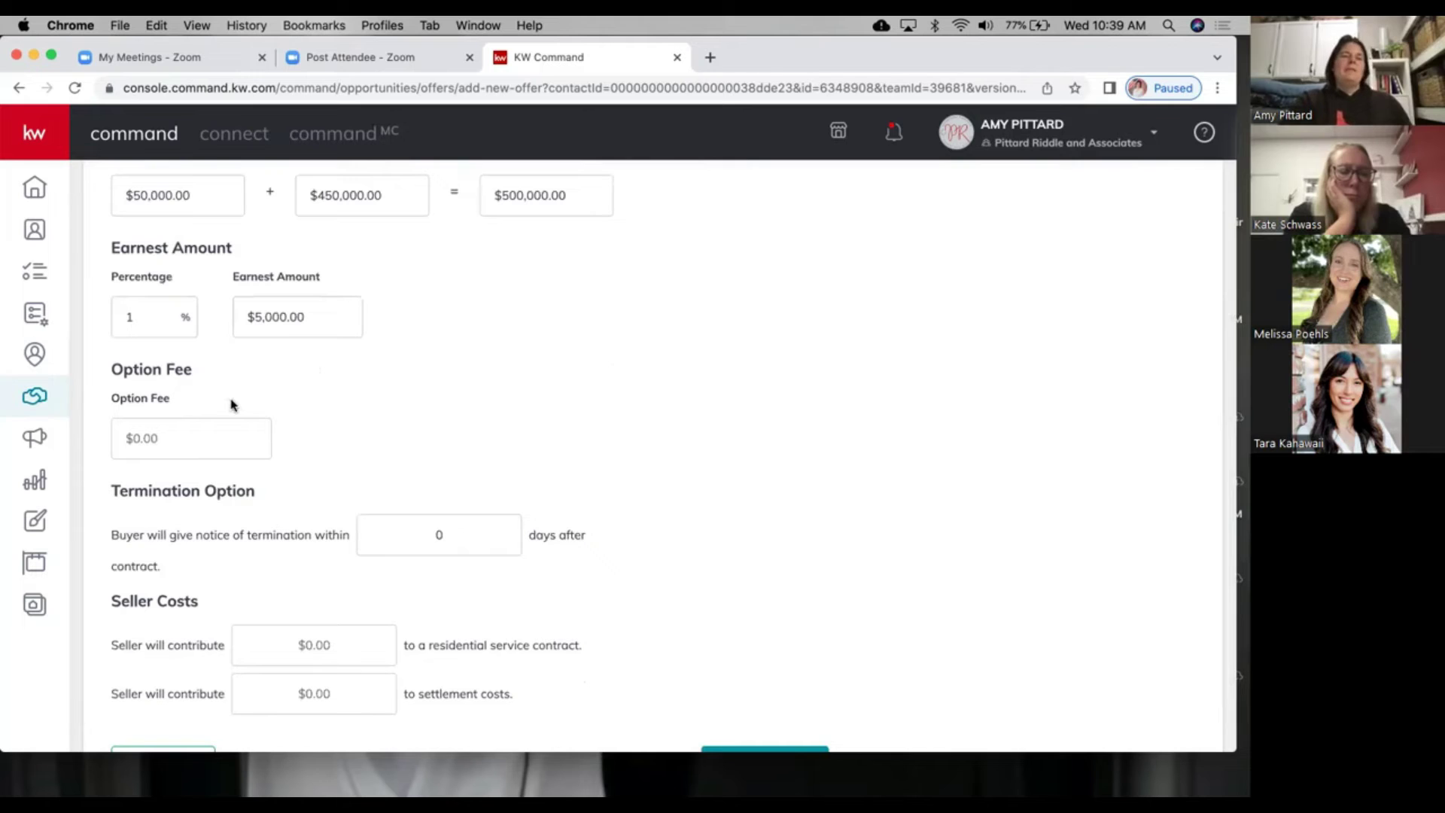
scroll(189, 419, down, 2)
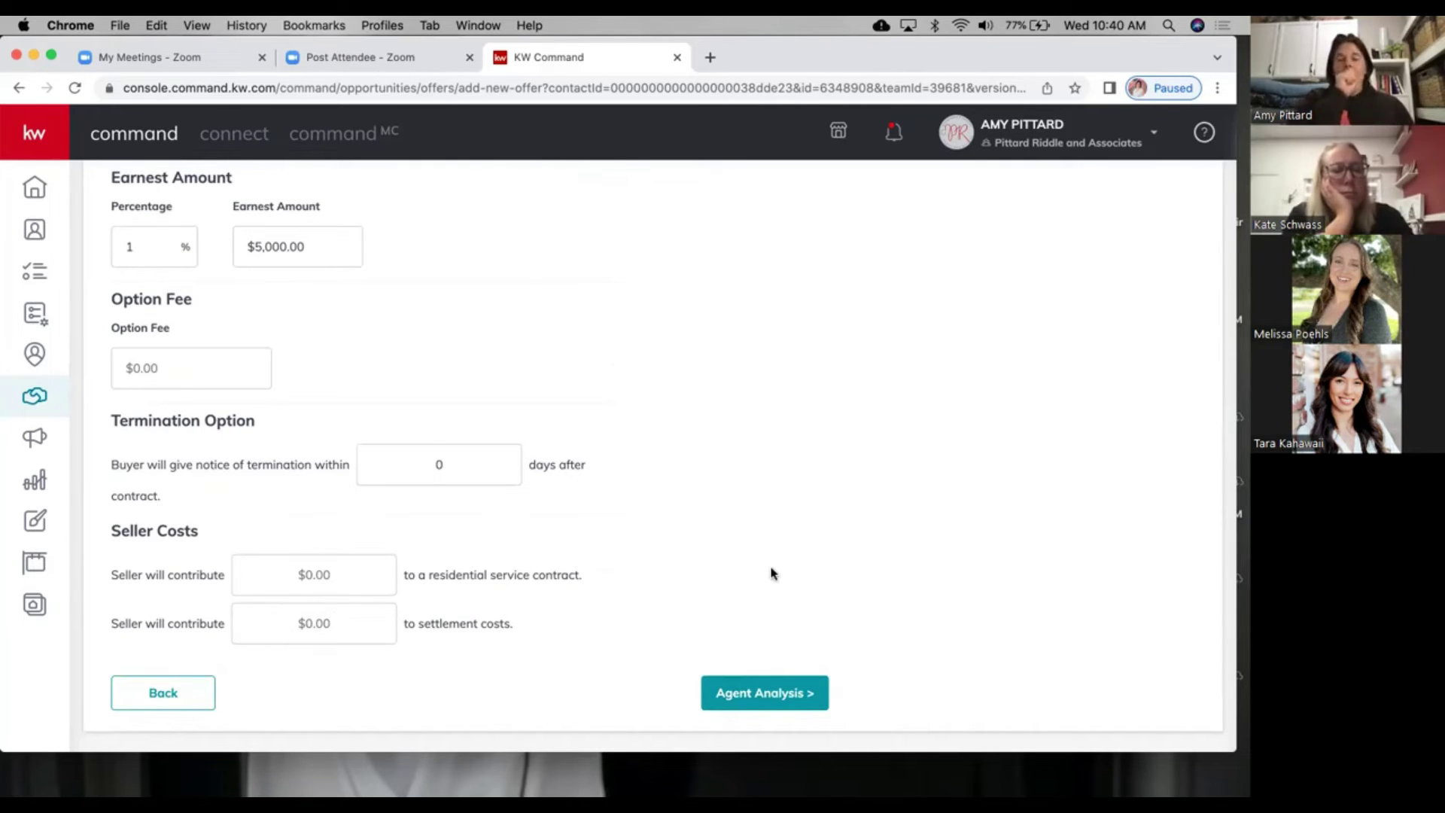
Step: Save the $500,000 offer via Agent Analysis and mark it Accepted on the offer timeline
click(761, 691)
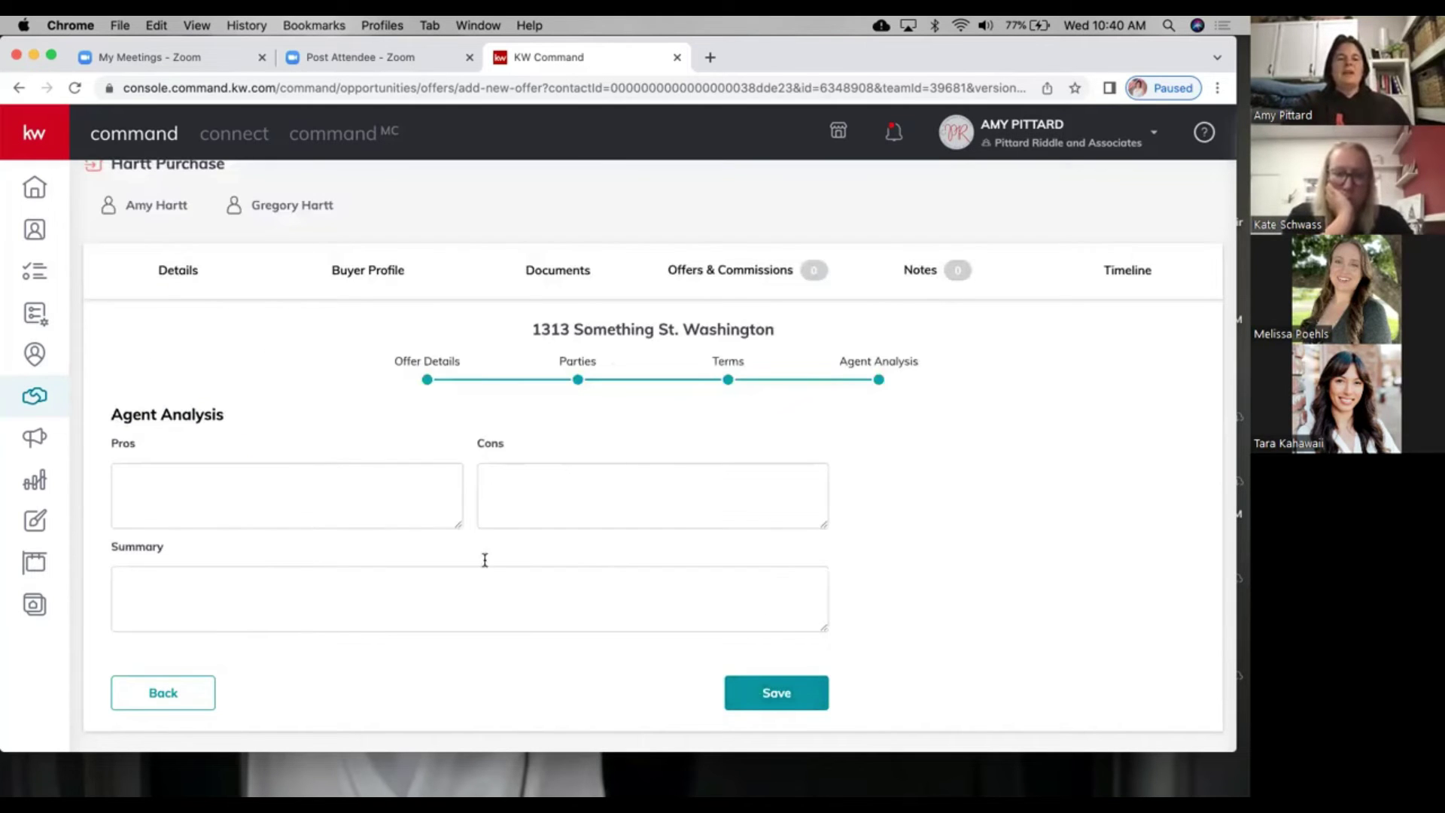
click(804, 694)
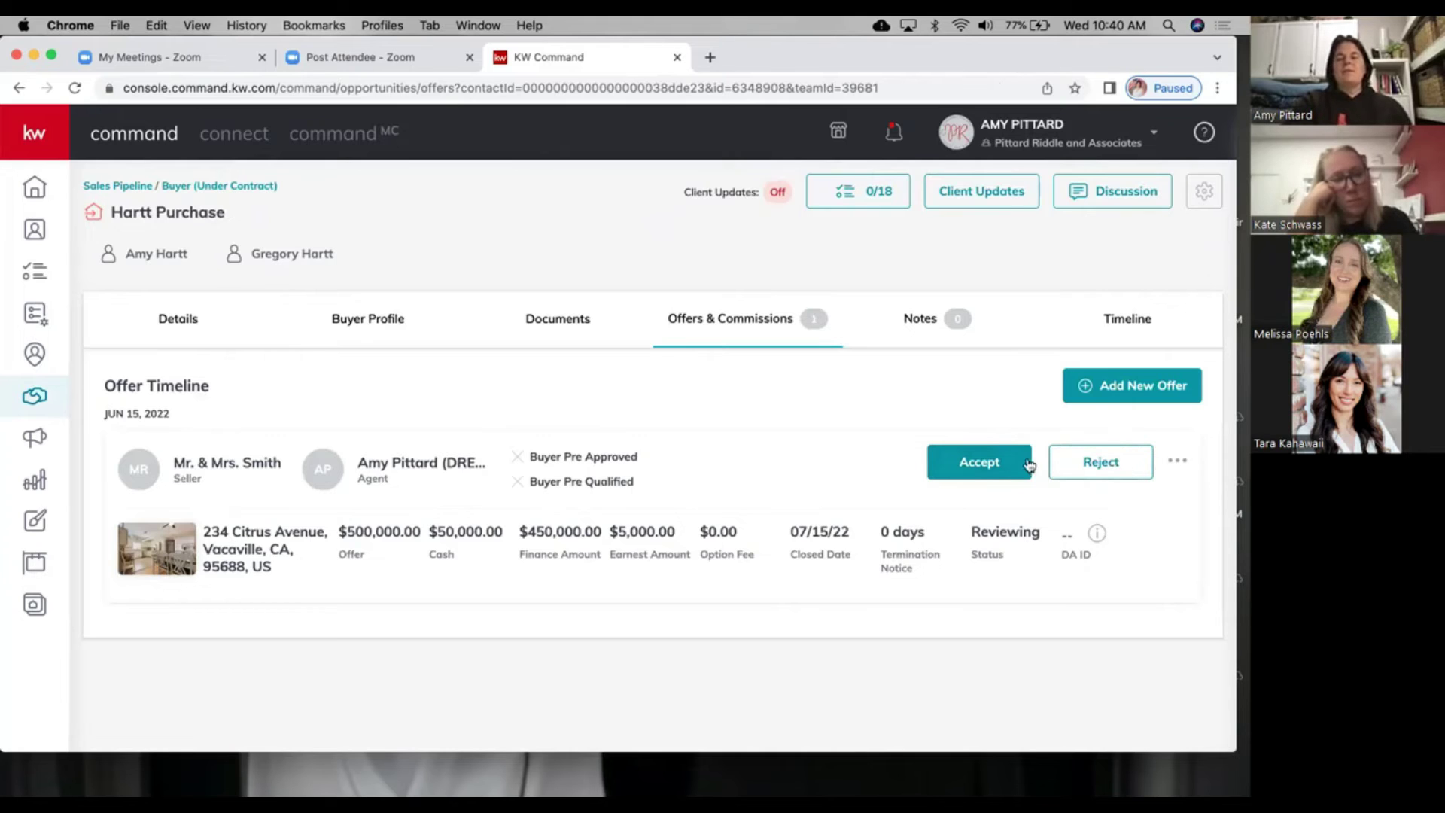
click(968, 460)
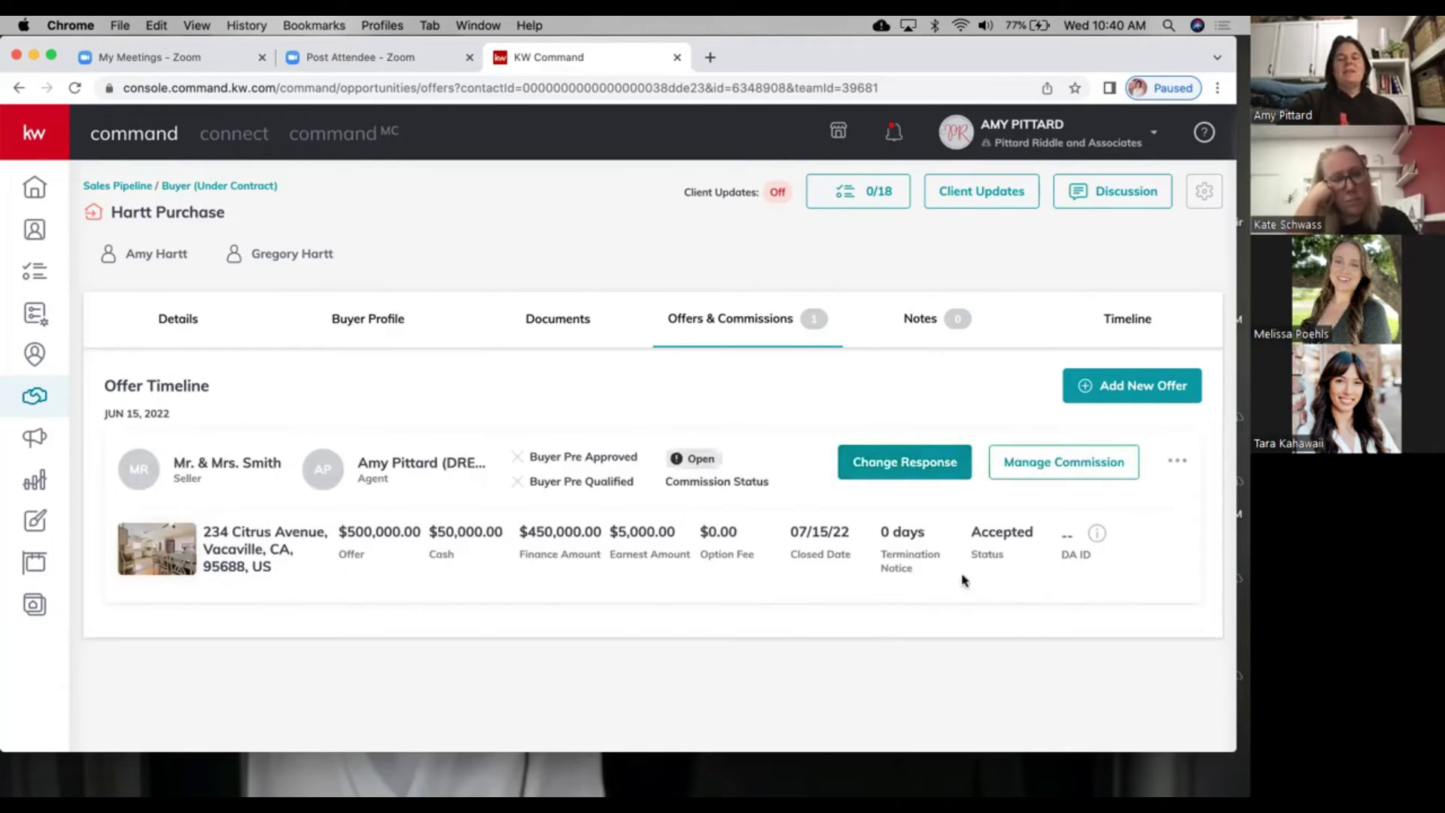
Step: Set the commission's general-information contract date to 06/15/22 and save the changes
click(1045, 476)
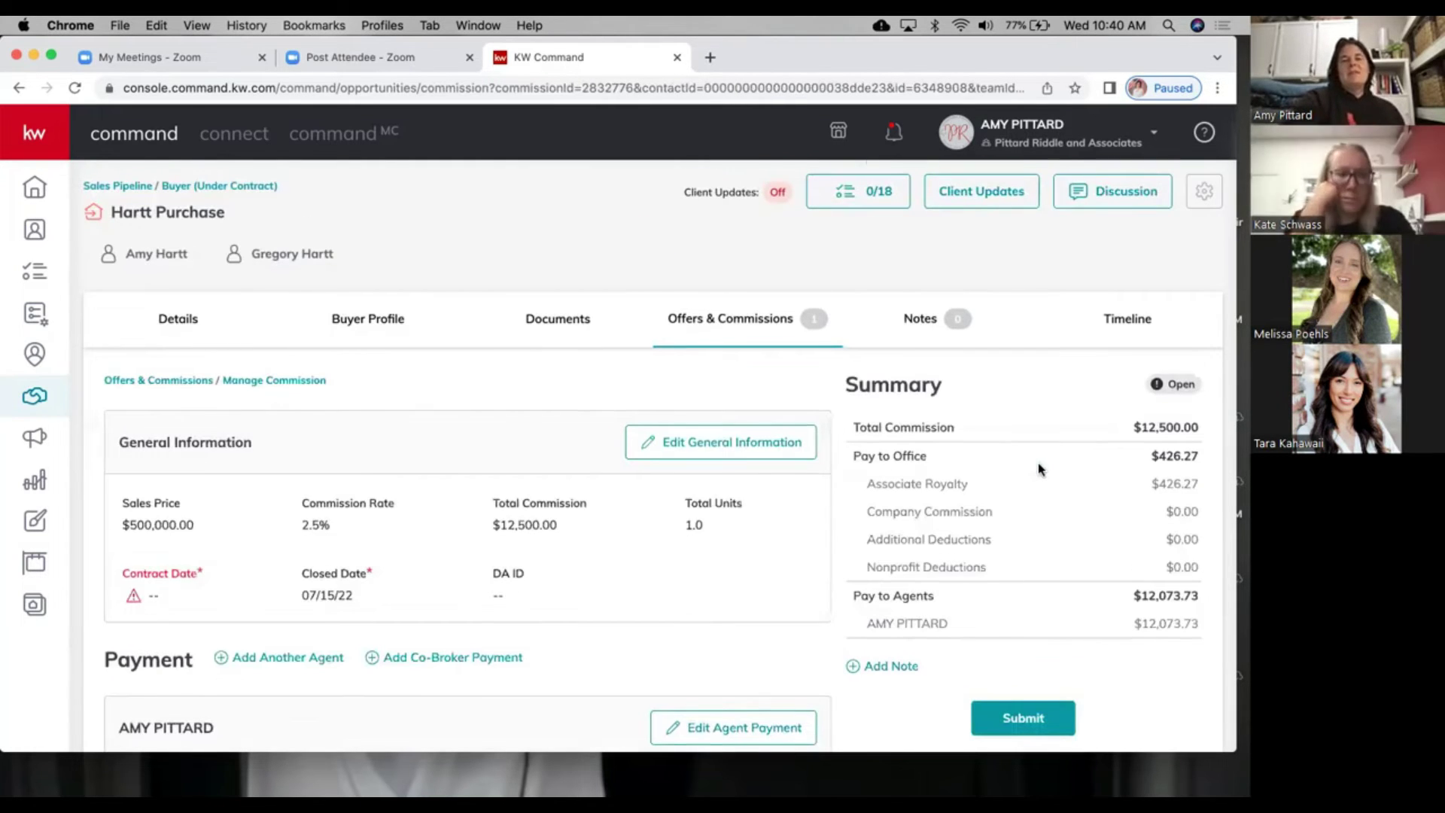
scroll(1038, 469, down, 2)
click(724, 300)
scroll(580, 580, down, 2)
click(582, 578)
scroll(568, 588, down, 3)
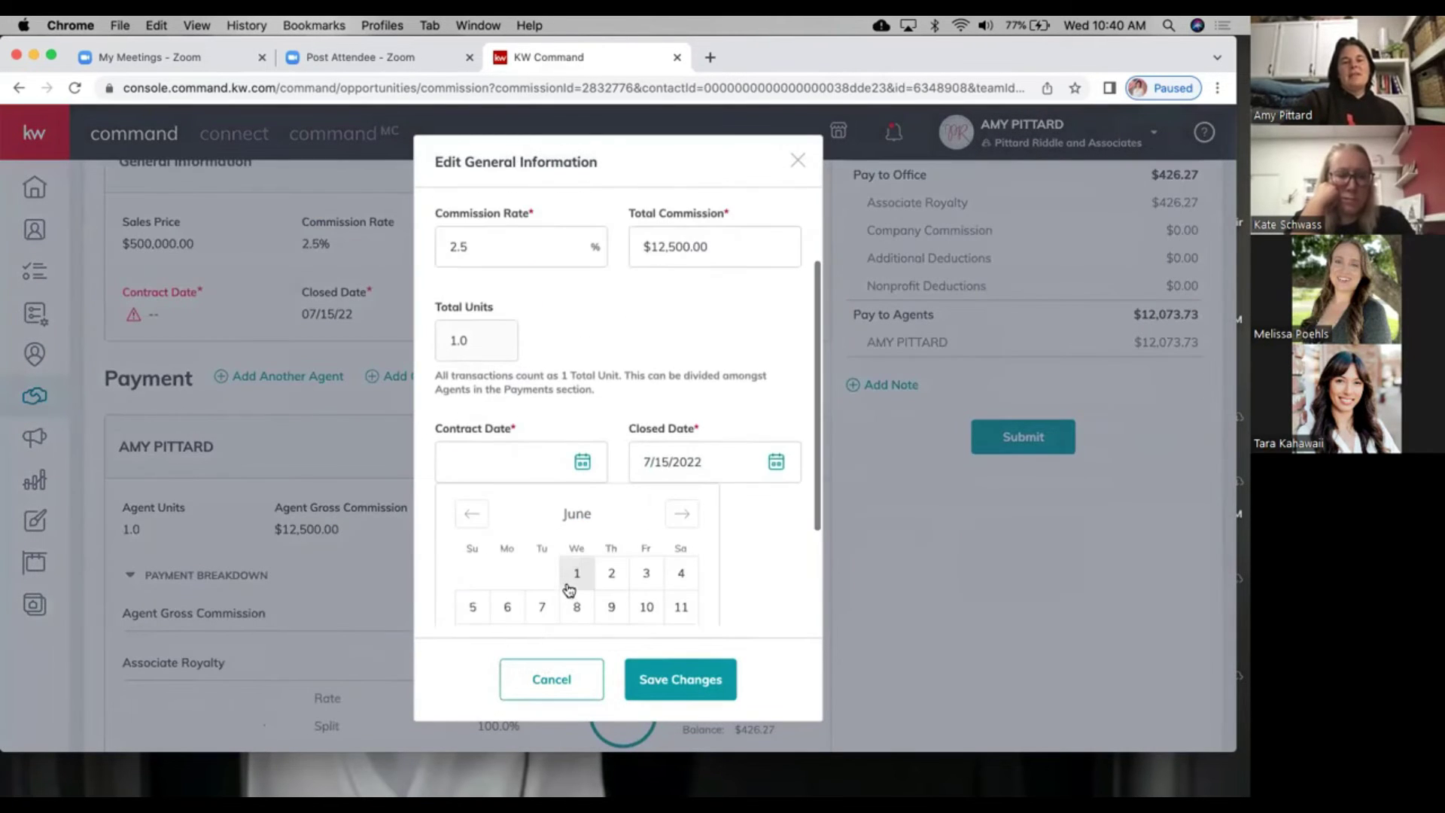
click(577, 561)
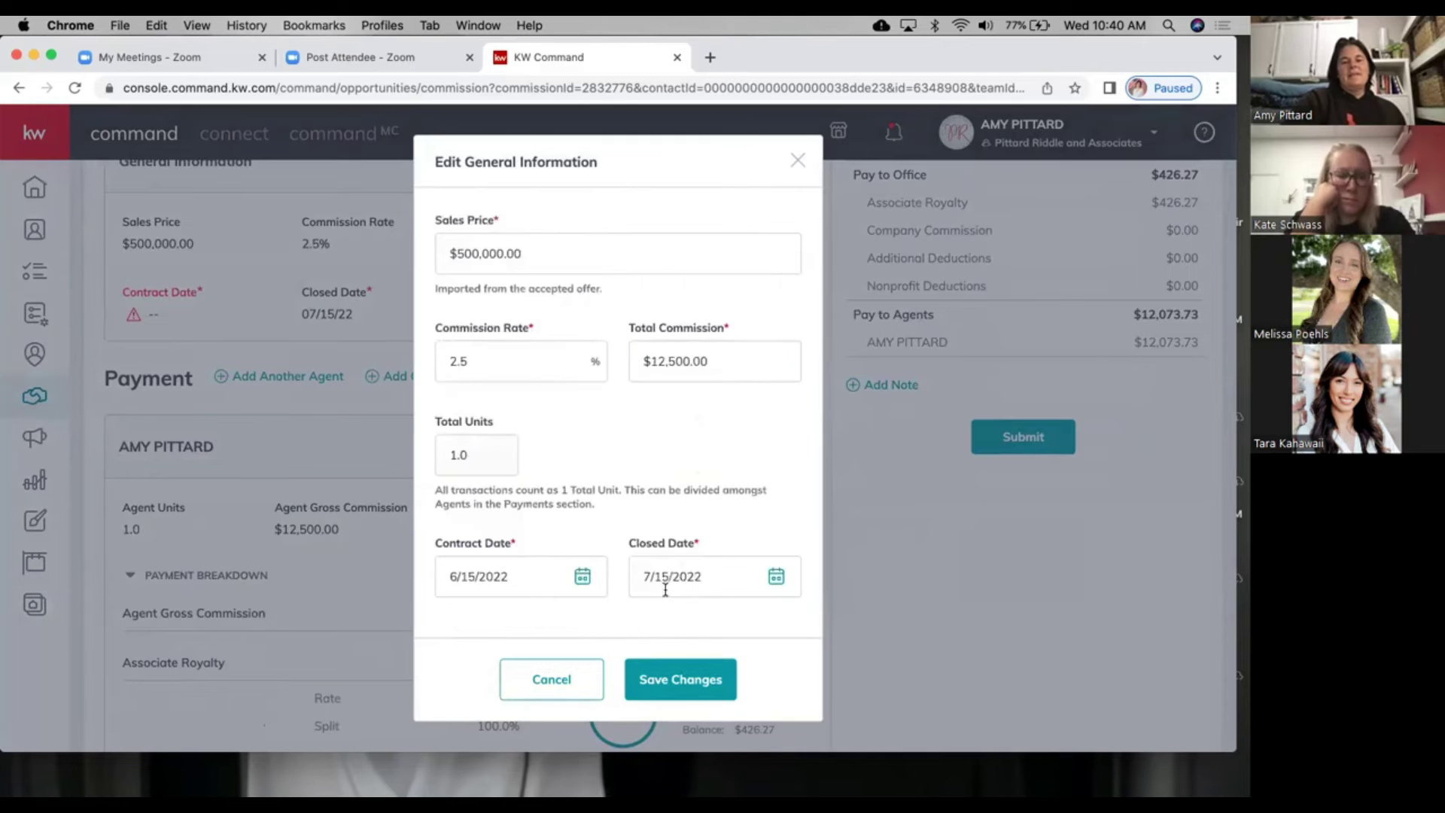
click(666, 691)
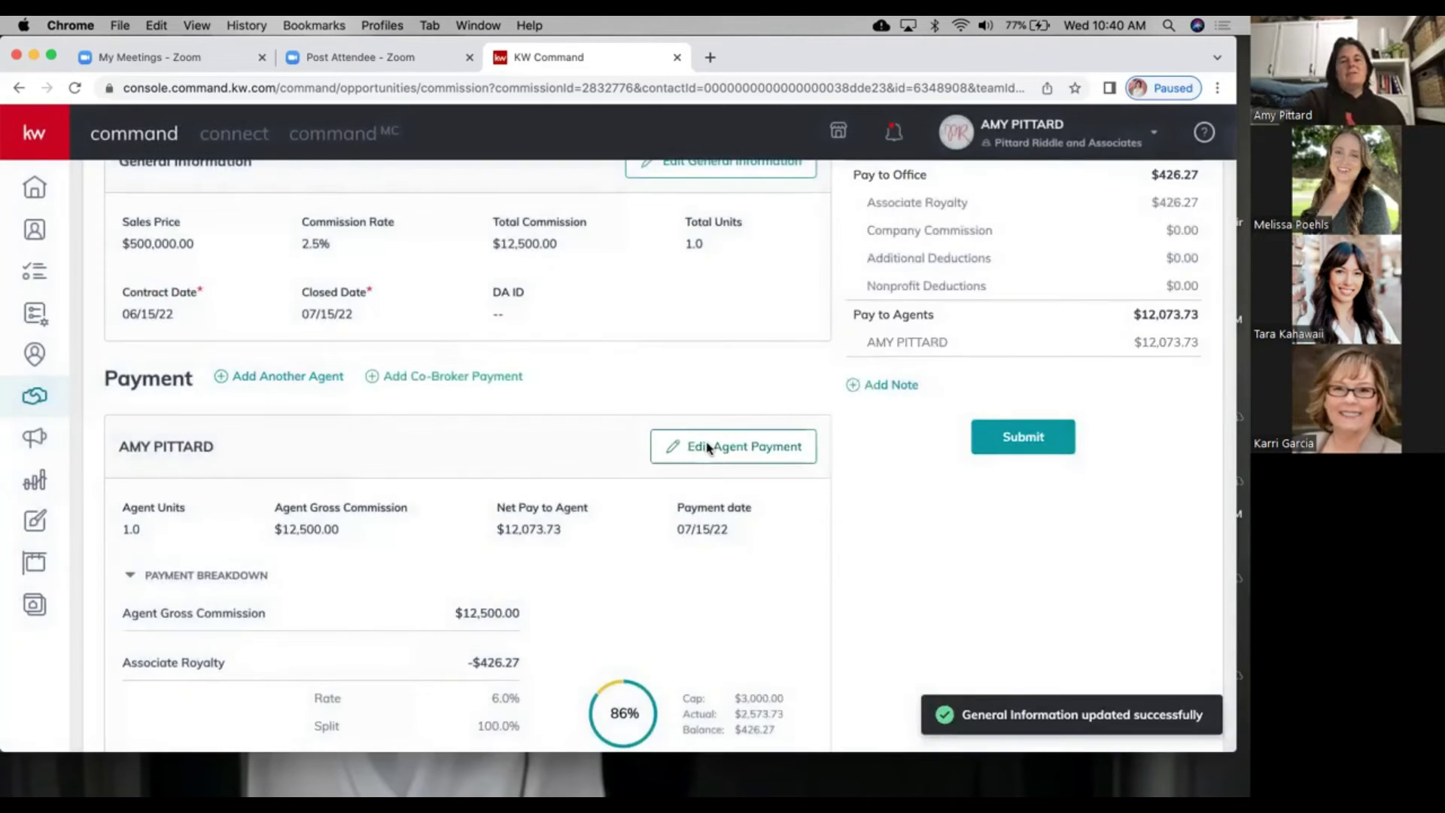
Step: Add a $150 Deduction item described as KWVV Transaction Fee, paid to KW Vaca Valley
click(708, 447)
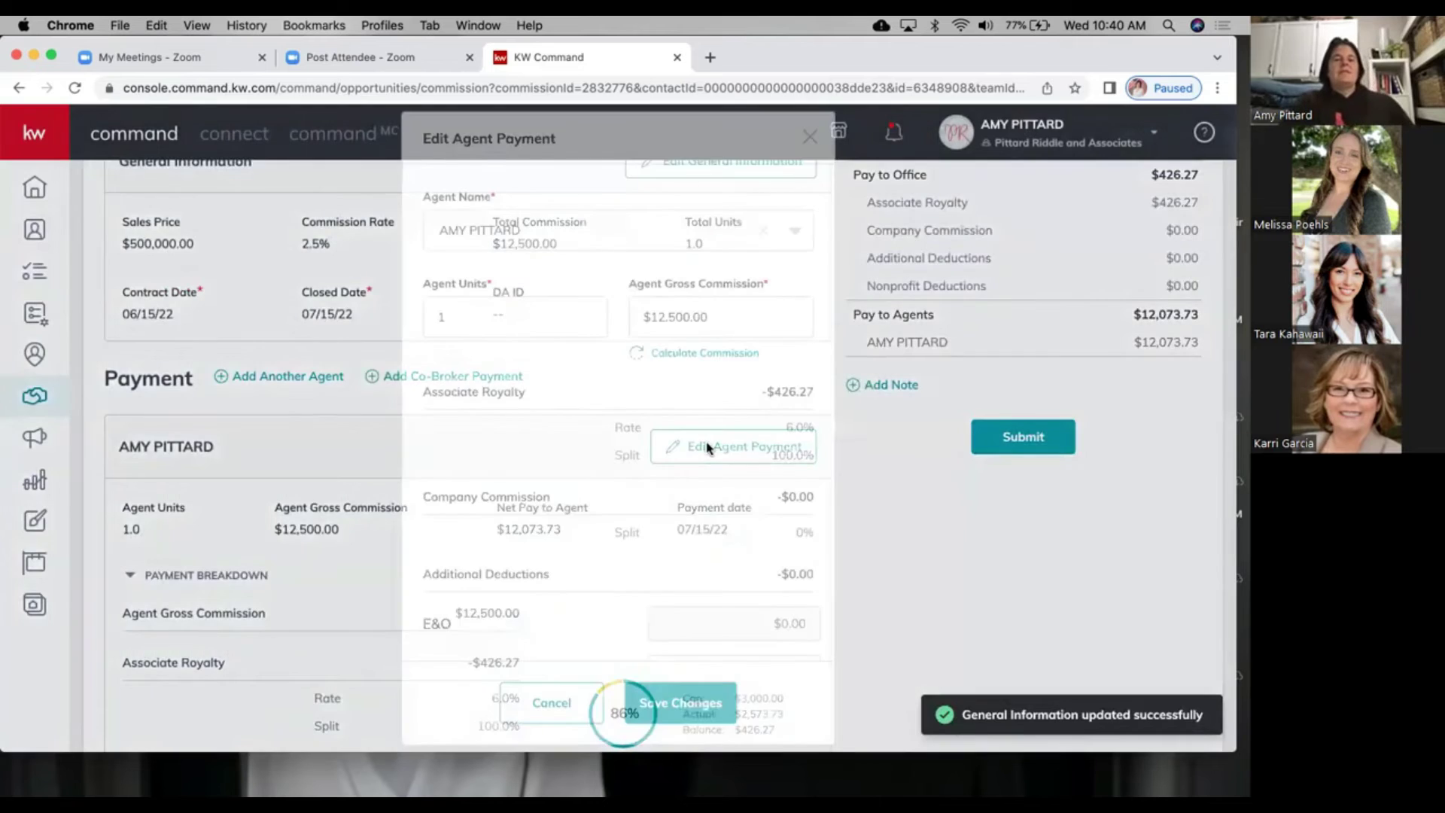
scroll(604, 427, down, 5)
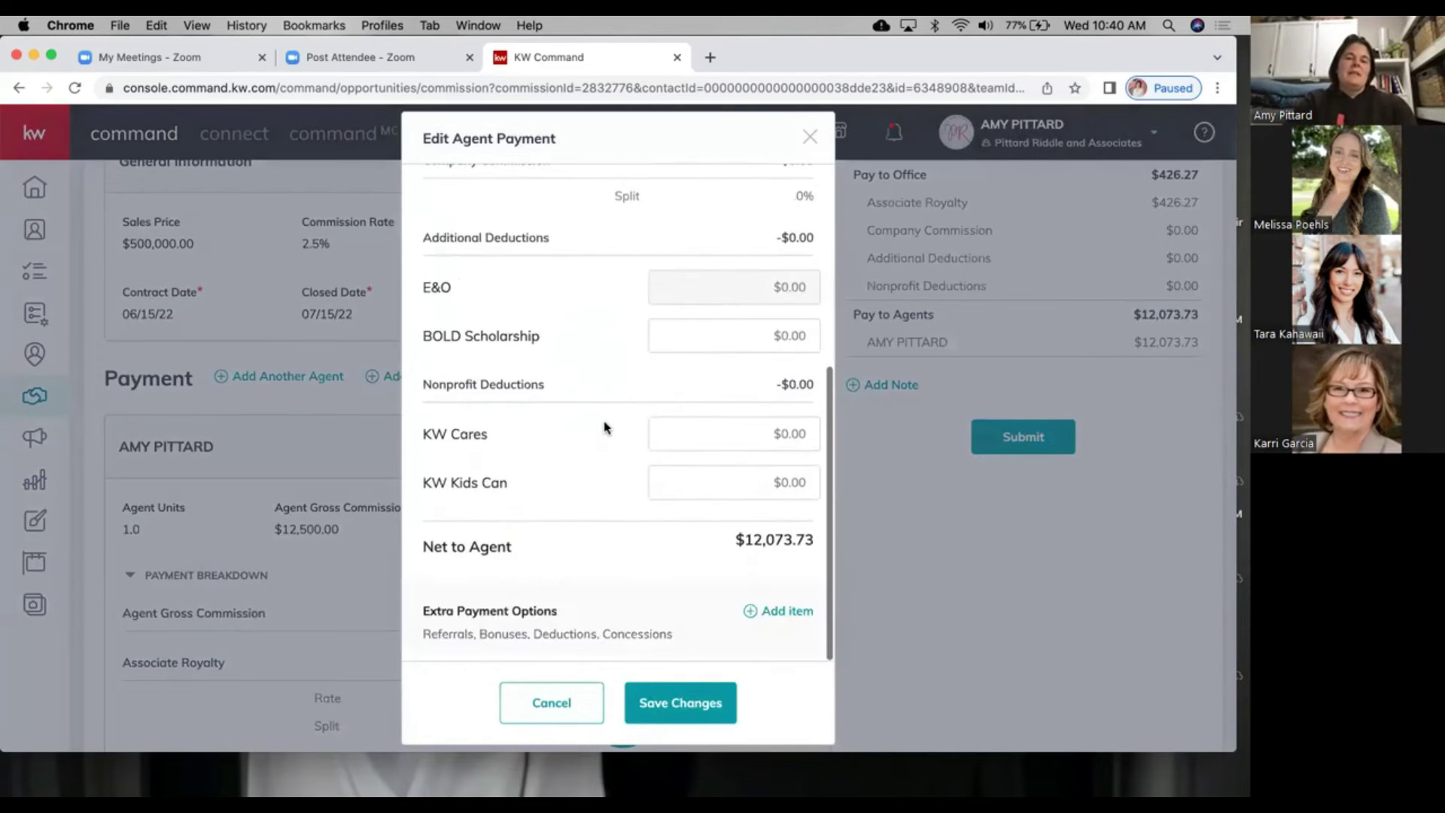
click(774, 611)
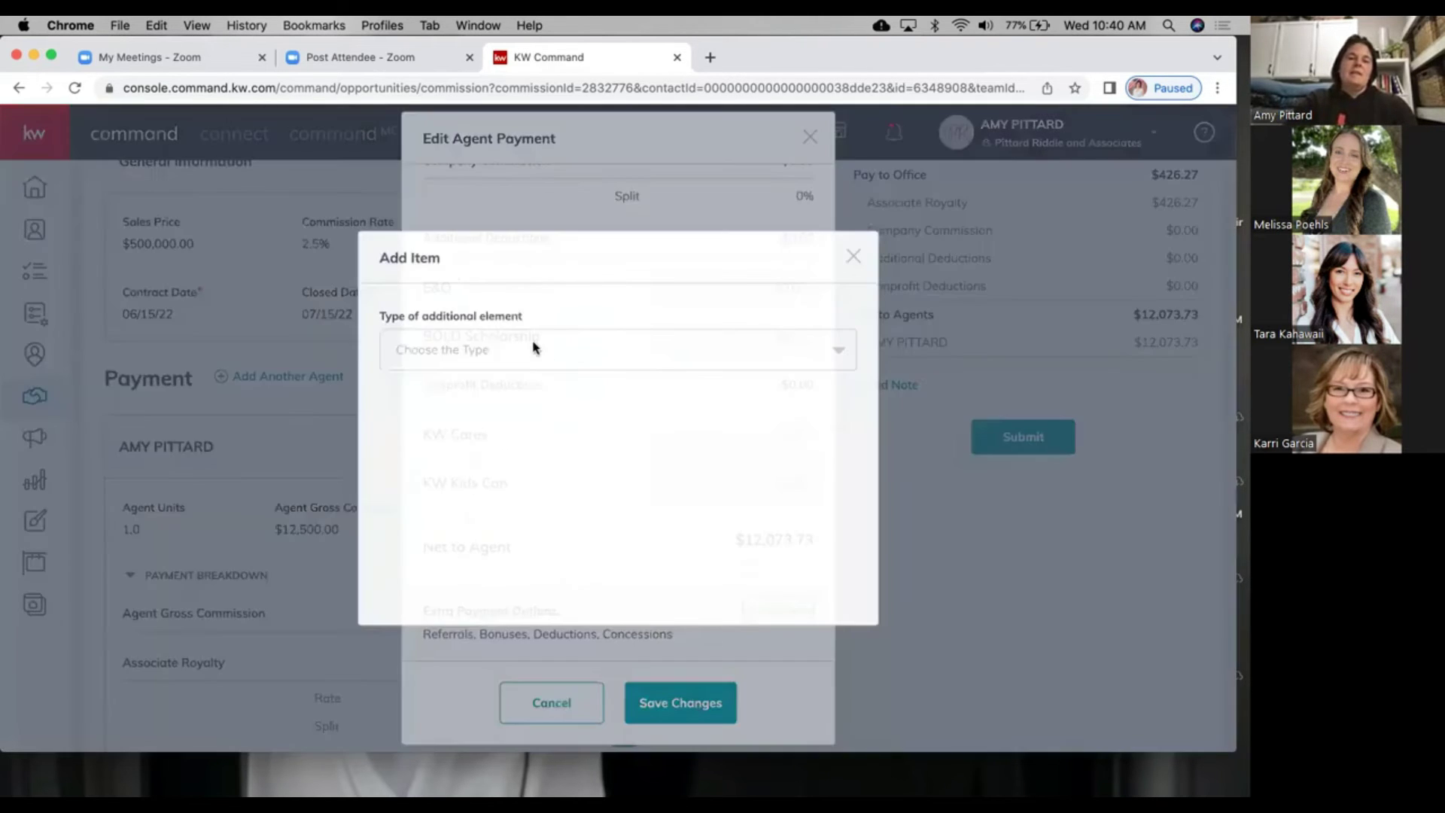
click(533, 348)
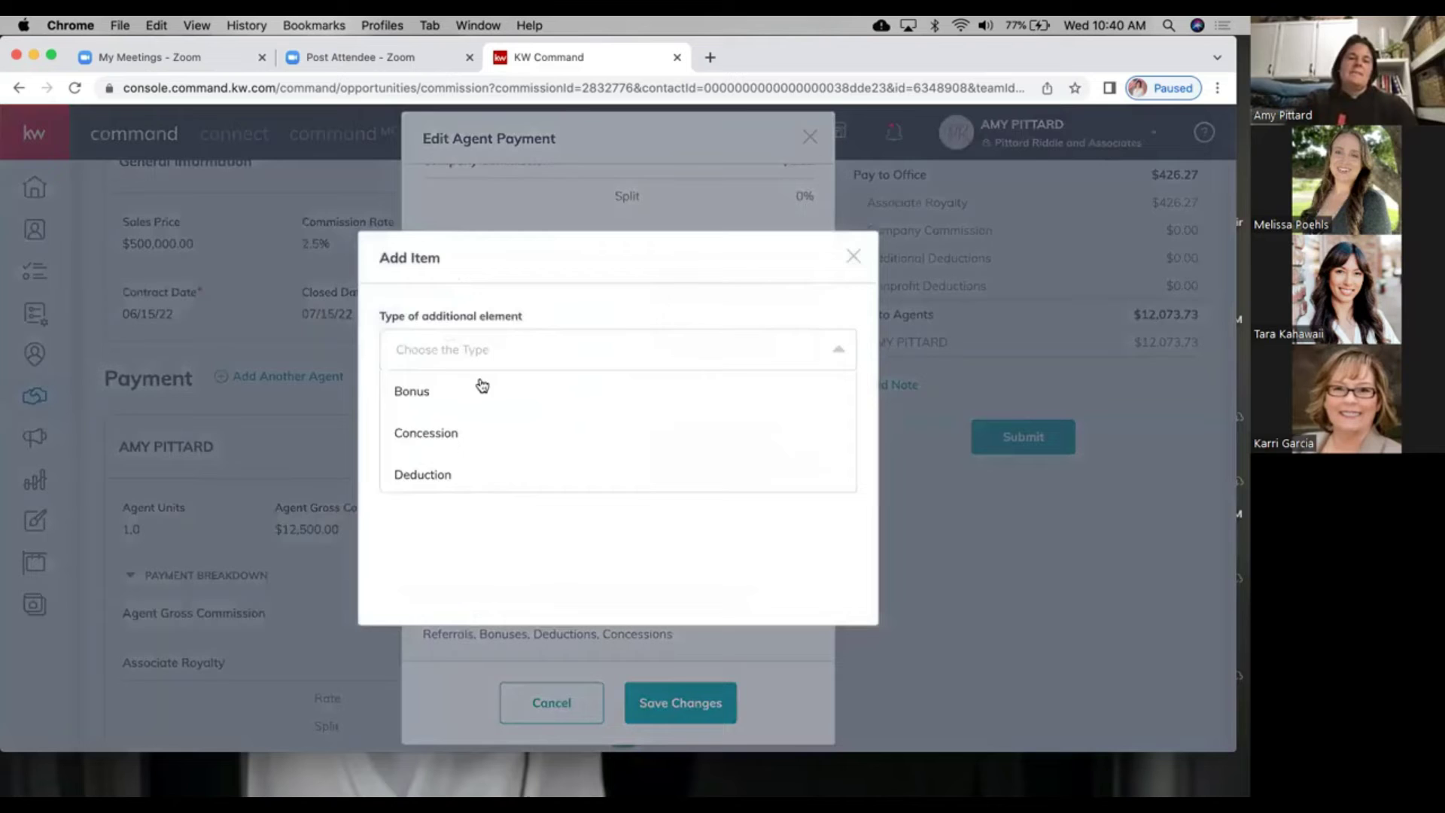
click(455, 475)
click(469, 428)
text(K)
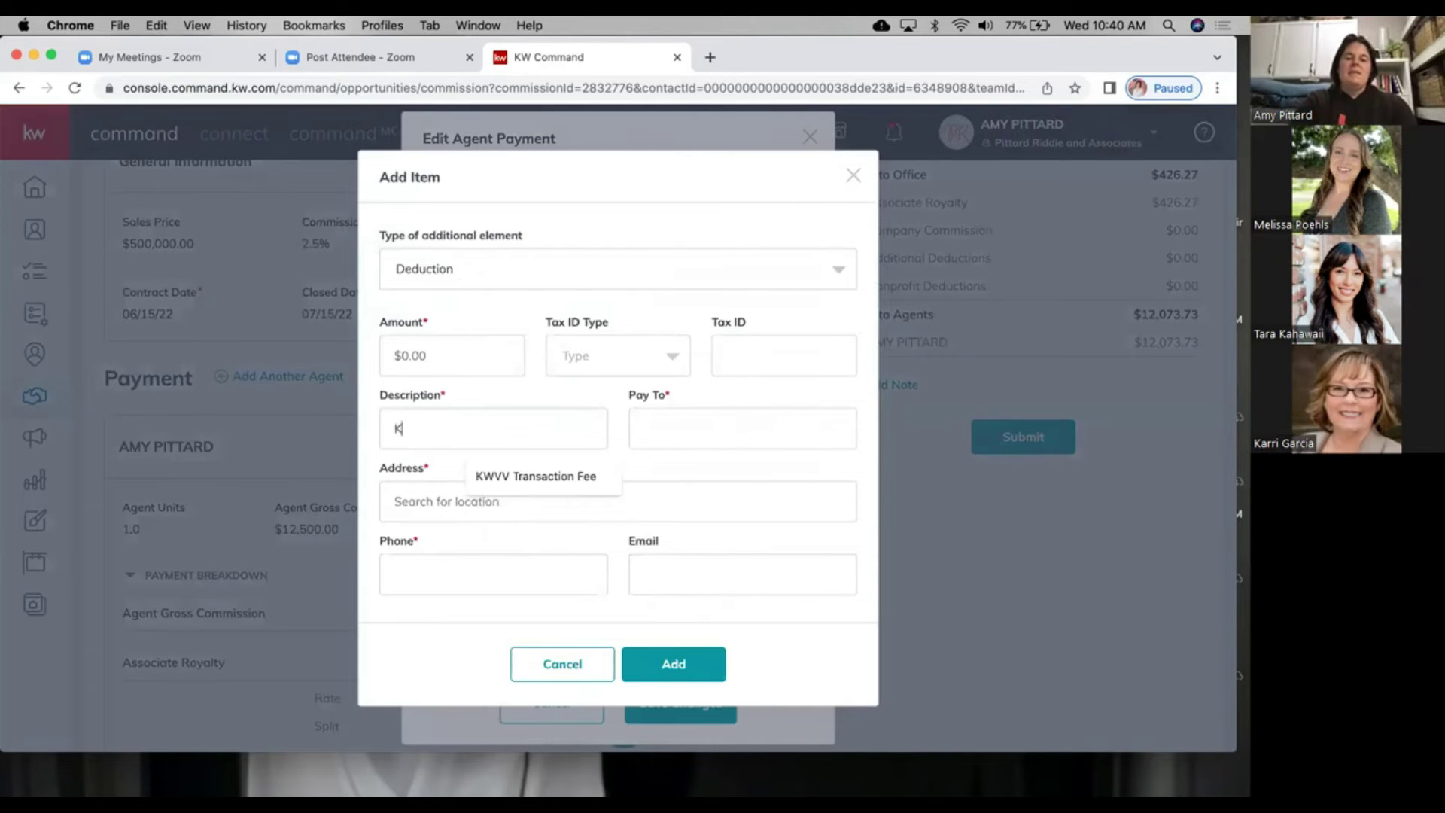
text(W VV)
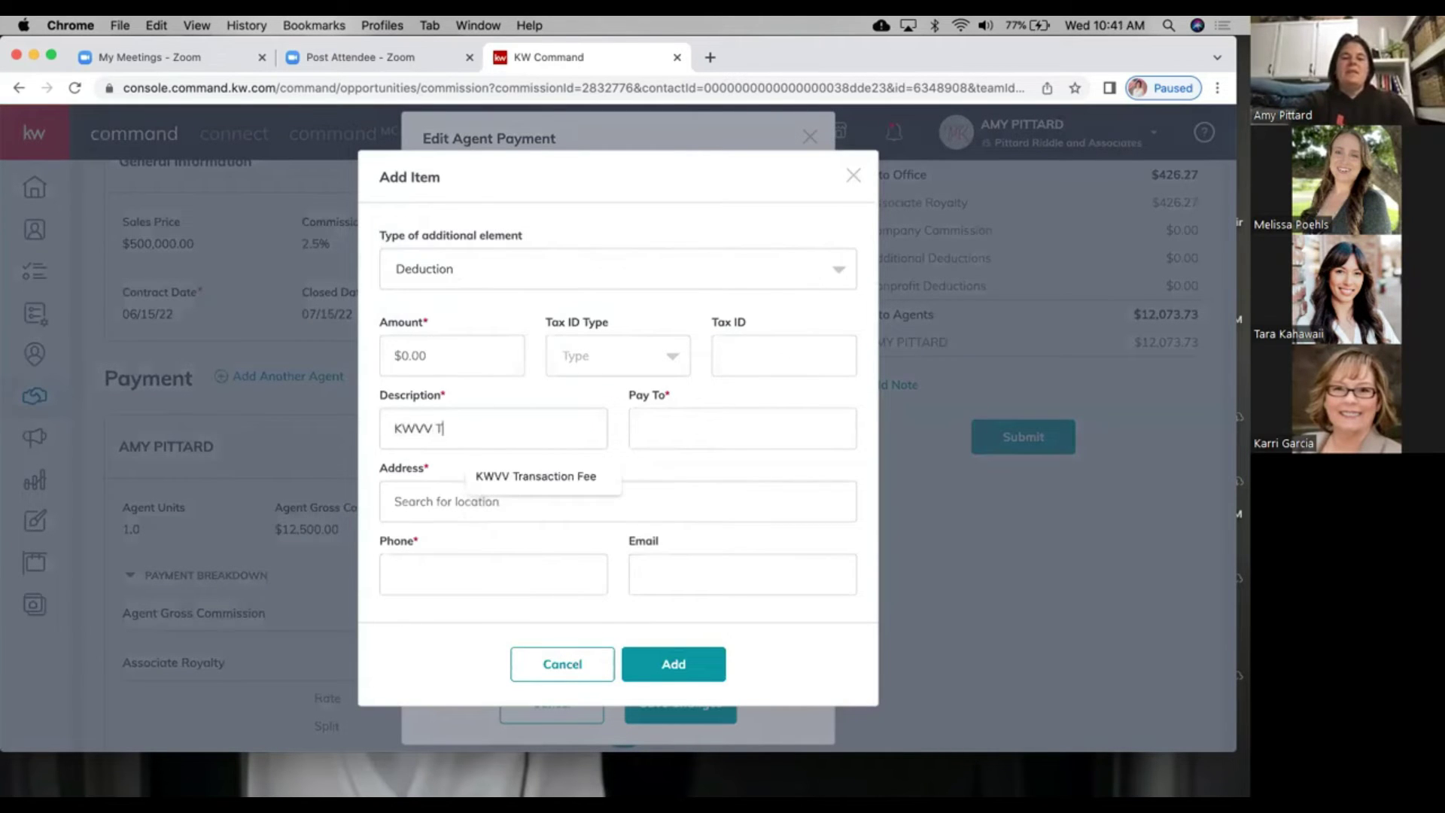
click(535, 477)
click(681, 441)
text(K)
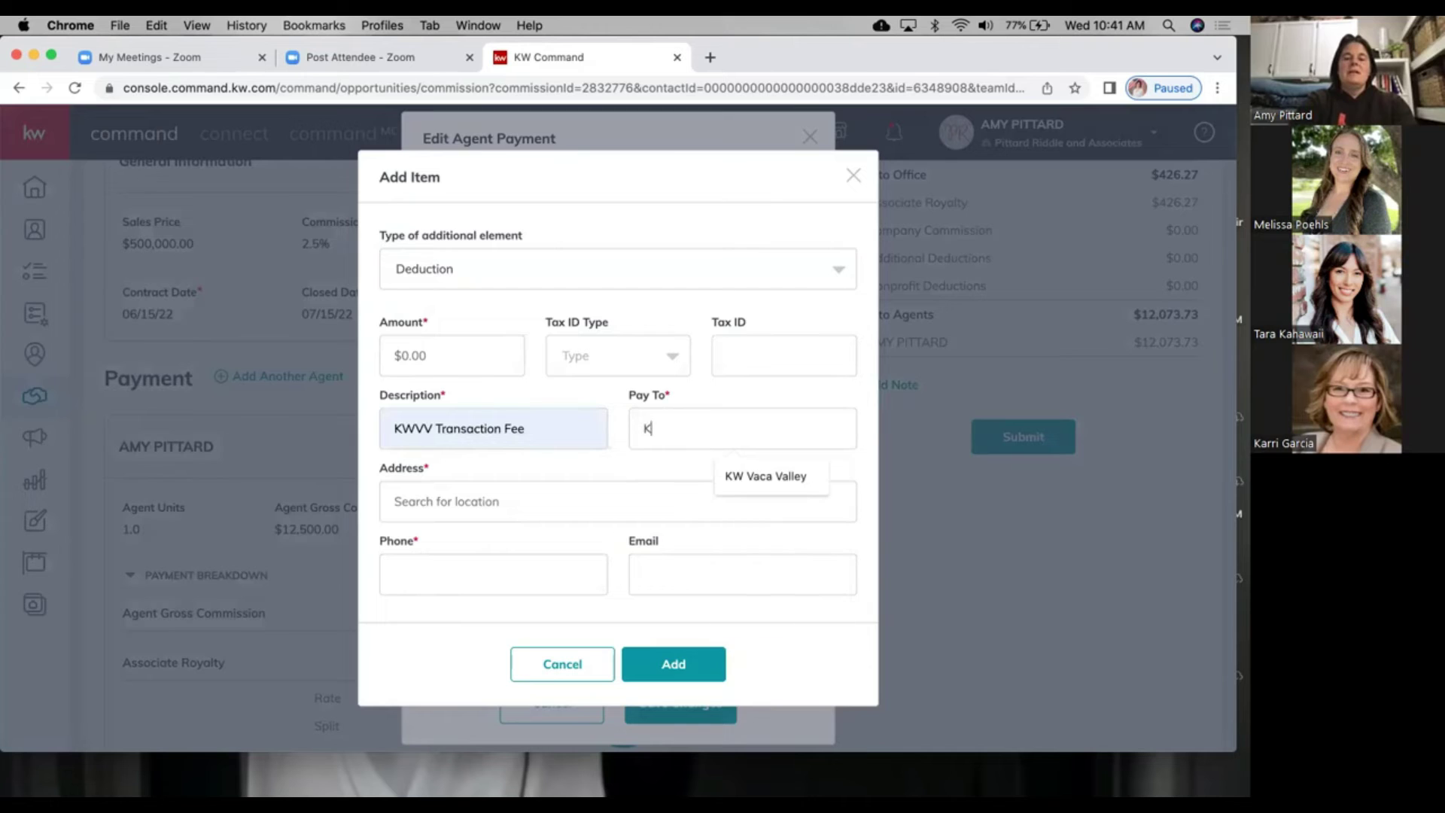
text(W)
click(784, 476)
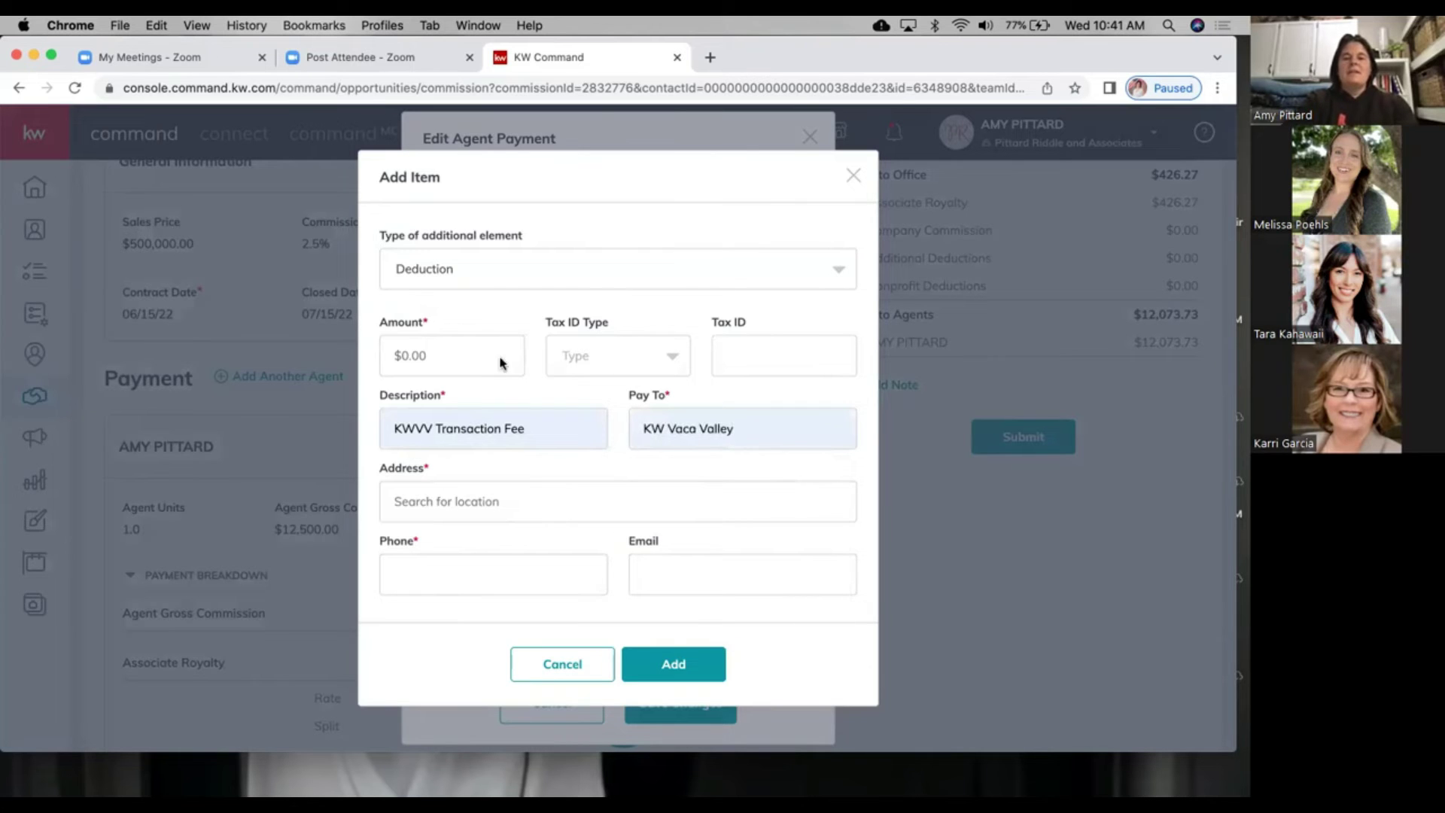
click(423, 359)
text(150)
Step: Enter the payee's Vacaville address and phone number, add the deduction, and save the payment
click(436, 503)
text(312 Cer)
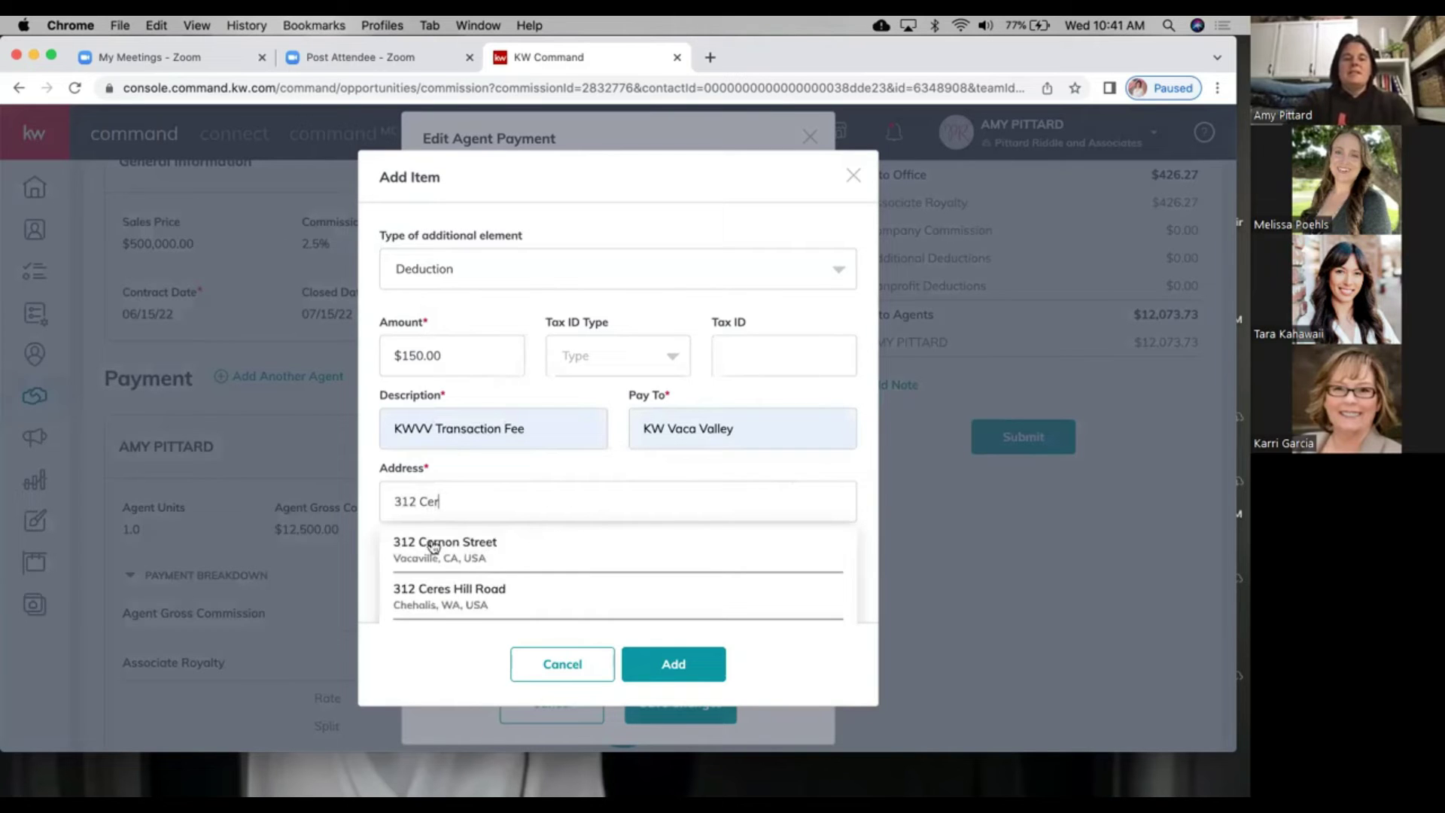
click(433, 547)
click(436, 572)
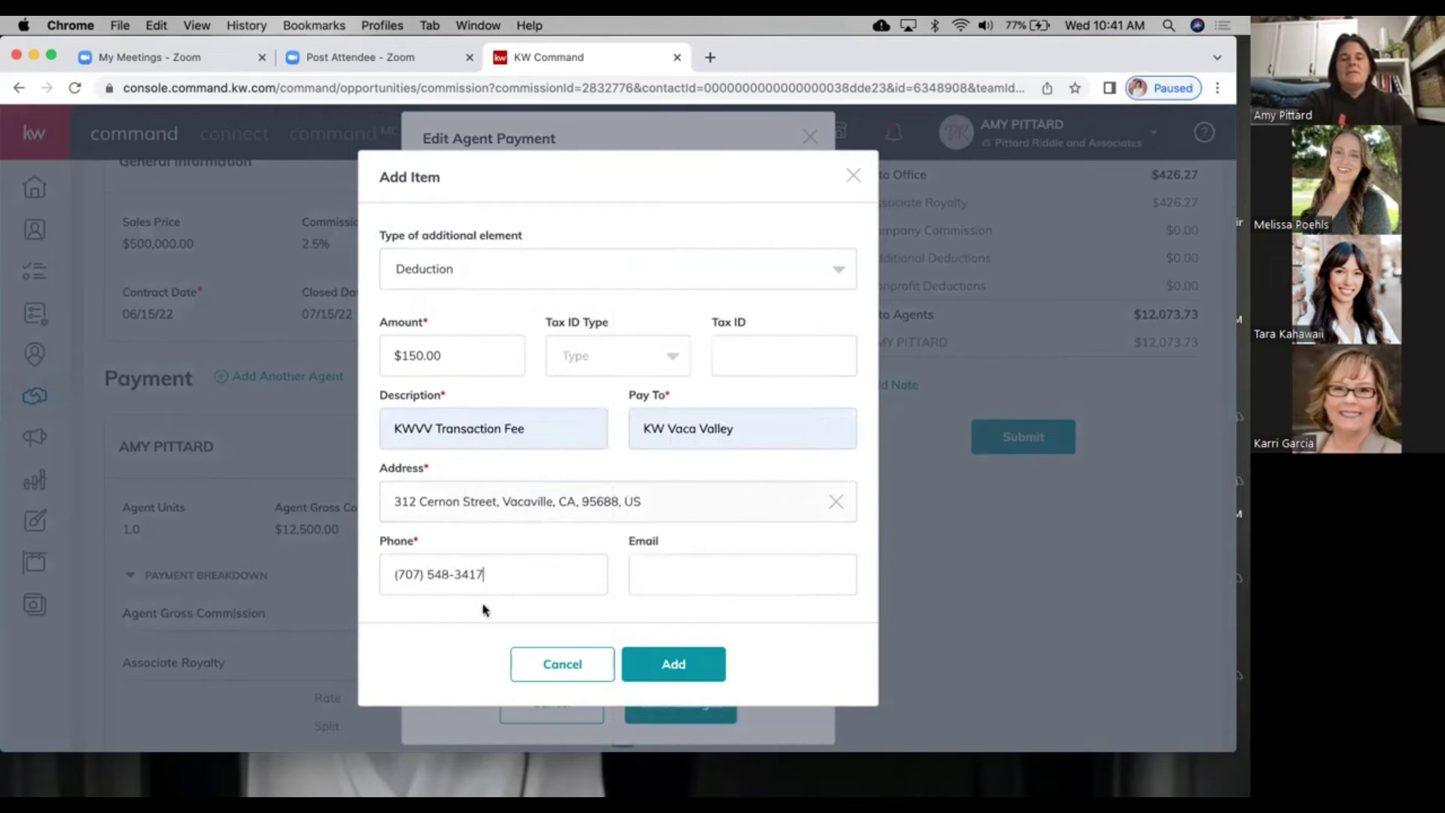
click(677, 661)
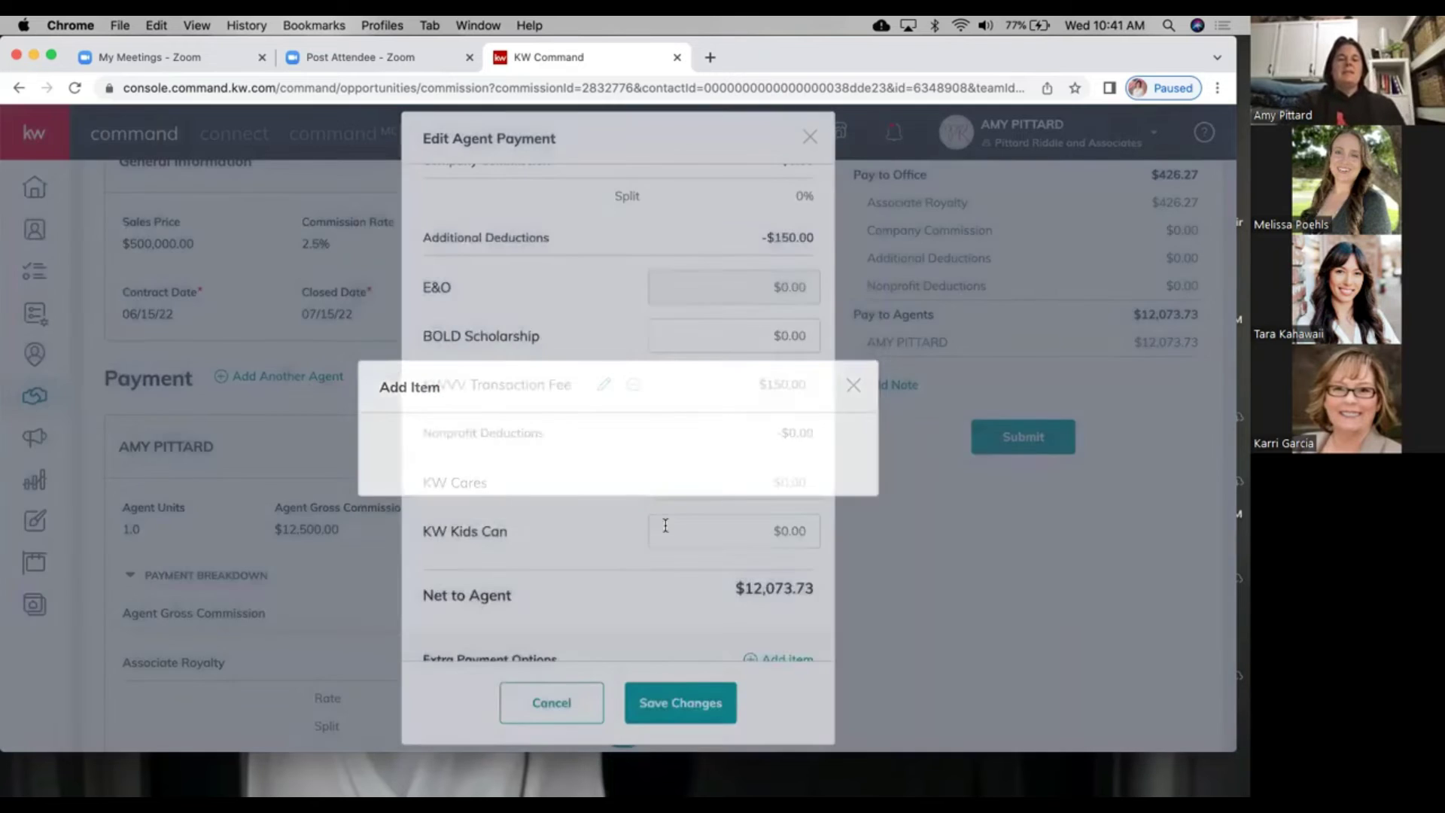
scroll(700, 489, down, 1)
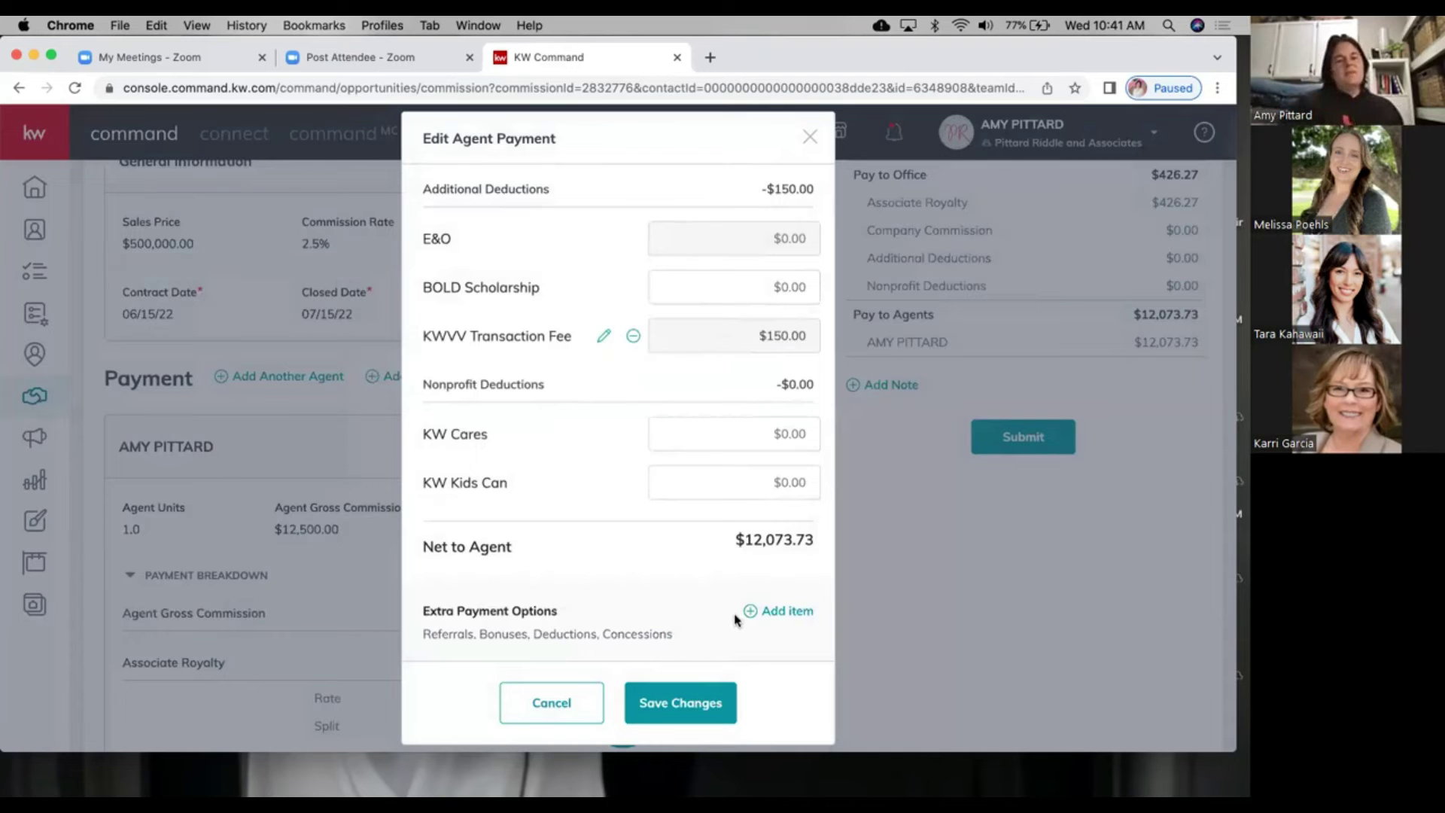
scroll(723, 557, up, 2)
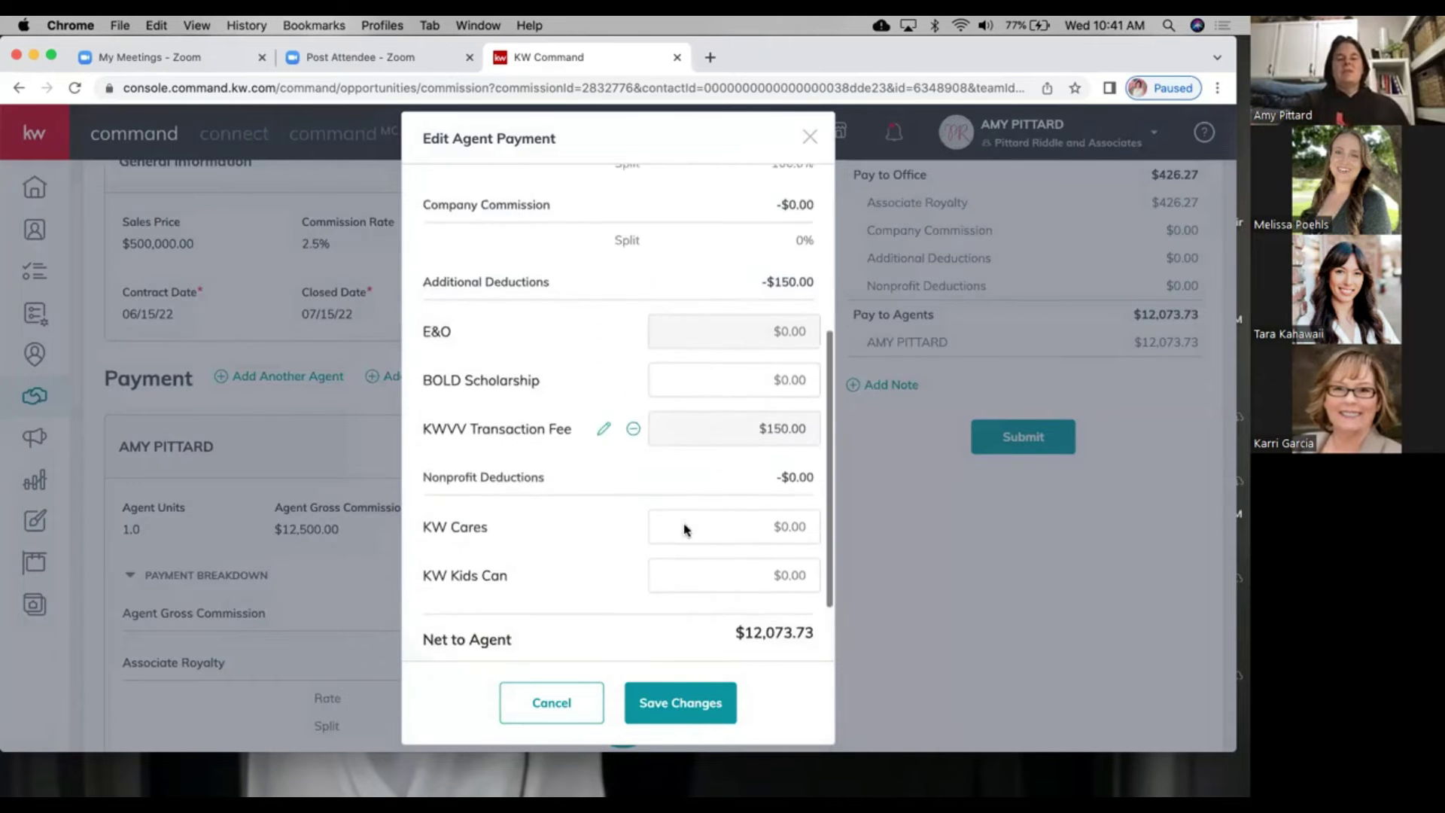
click(666, 696)
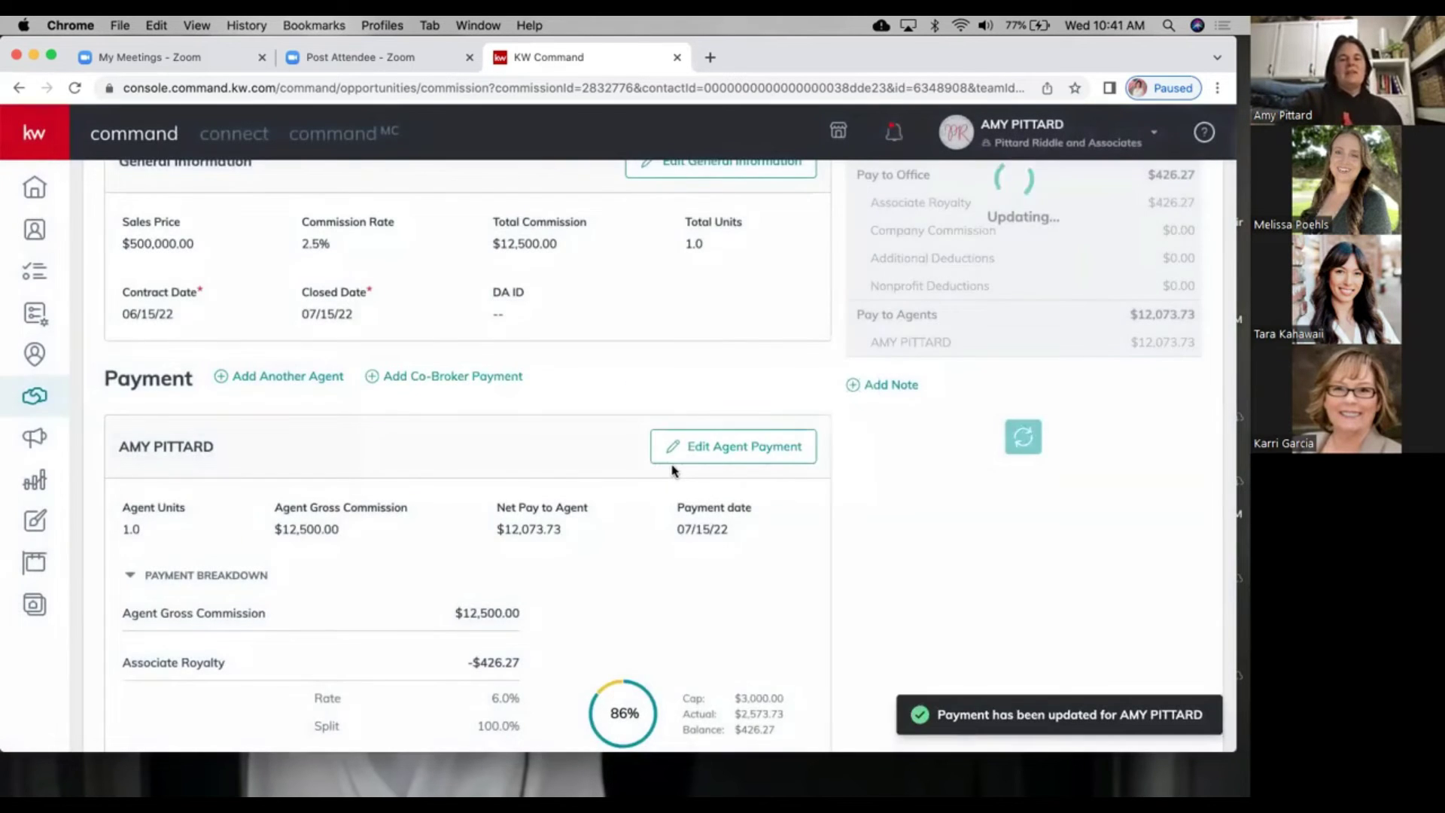
Step: Add another agent to the commission by searching for and selecting the matching agent
scroll(673, 473, down, 4)
scroll(671, 468, up, 5)
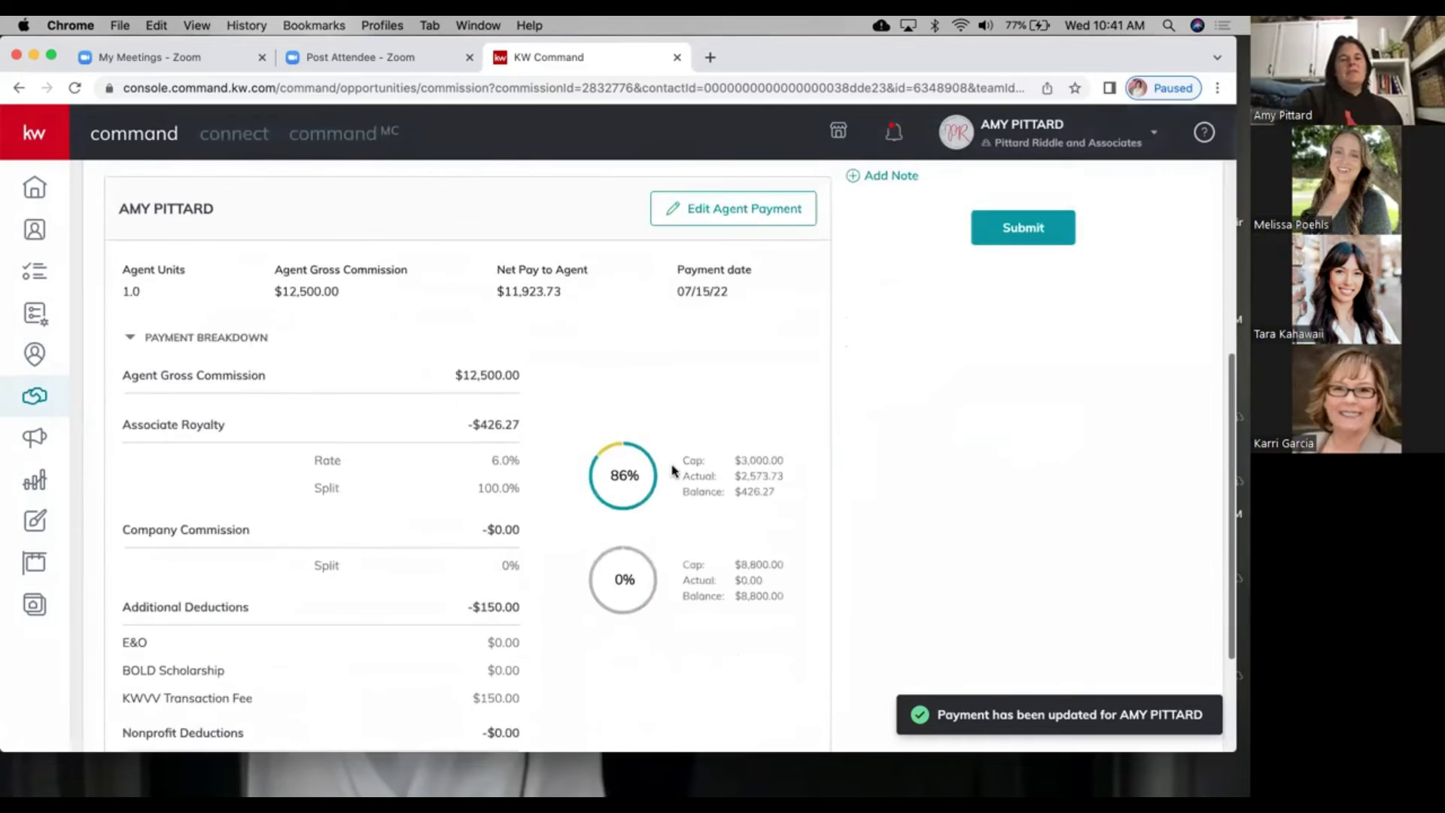
click(288, 357)
click(567, 239)
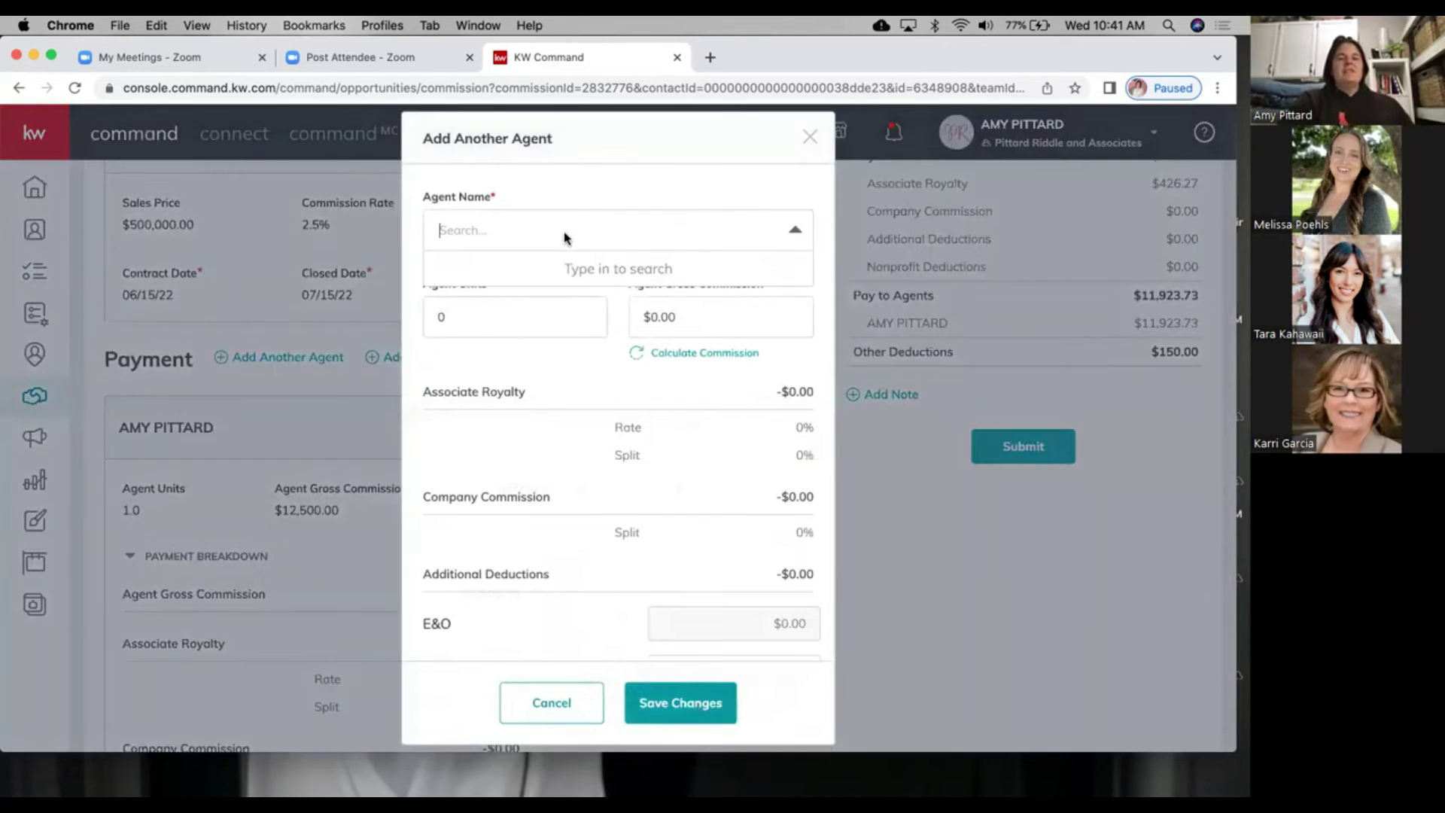
text(kat)
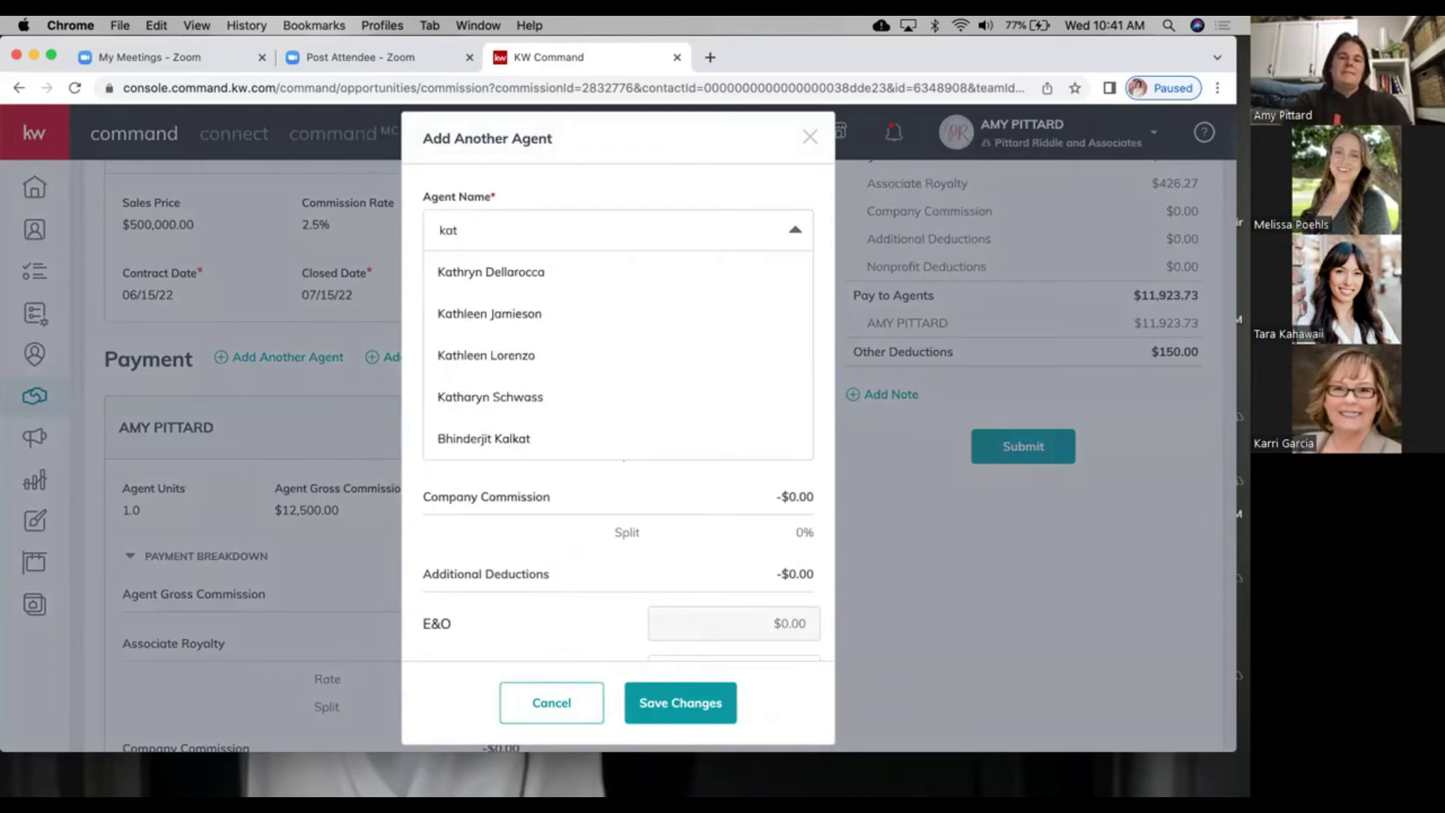
click(454, 397)
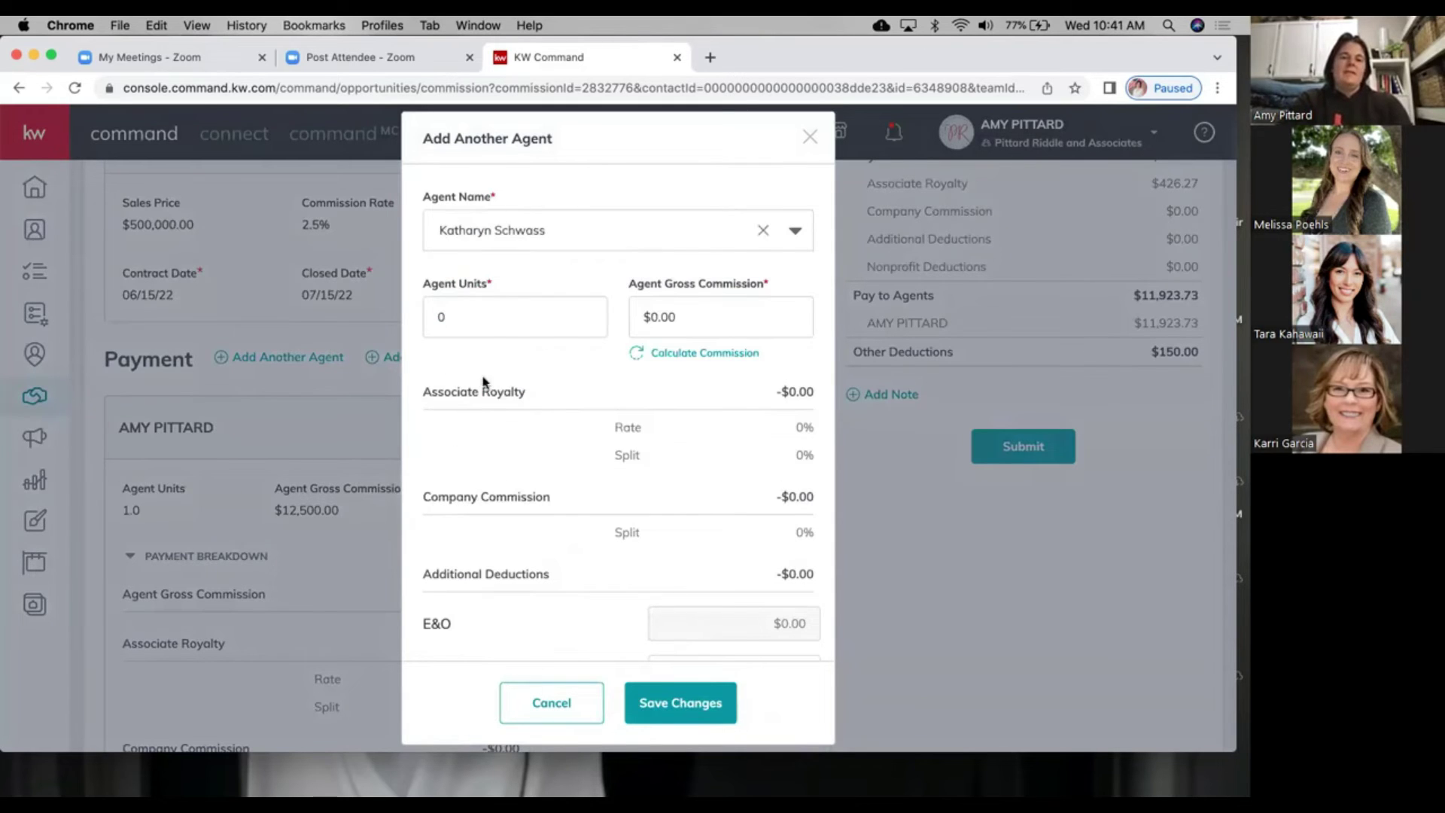
Step: Set the new agent's units to 0.1, calculate the $1,250.00 gross commission, and save
click(487, 314)
key(BackSpace)
text(.1)
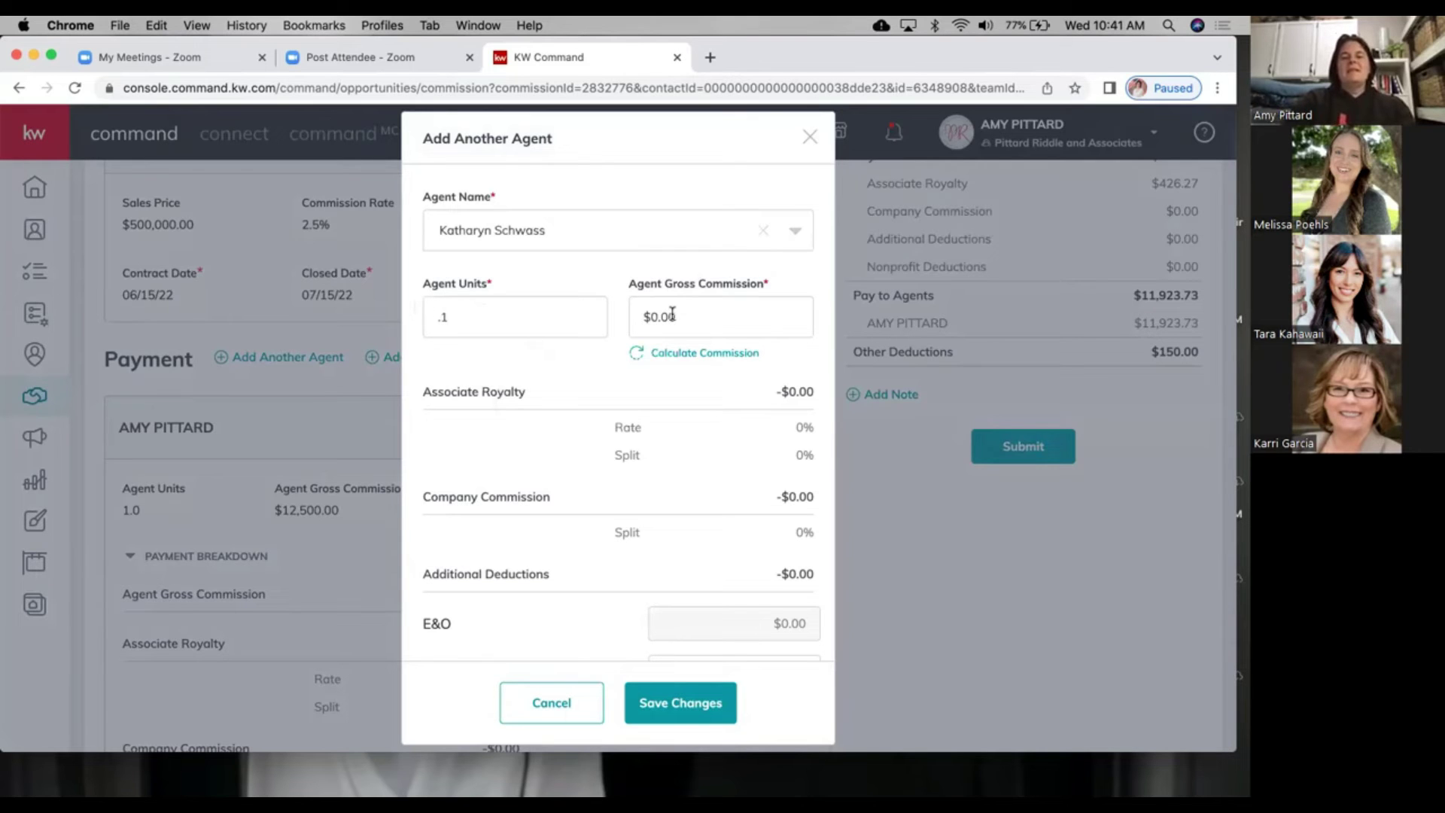
click(680, 355)
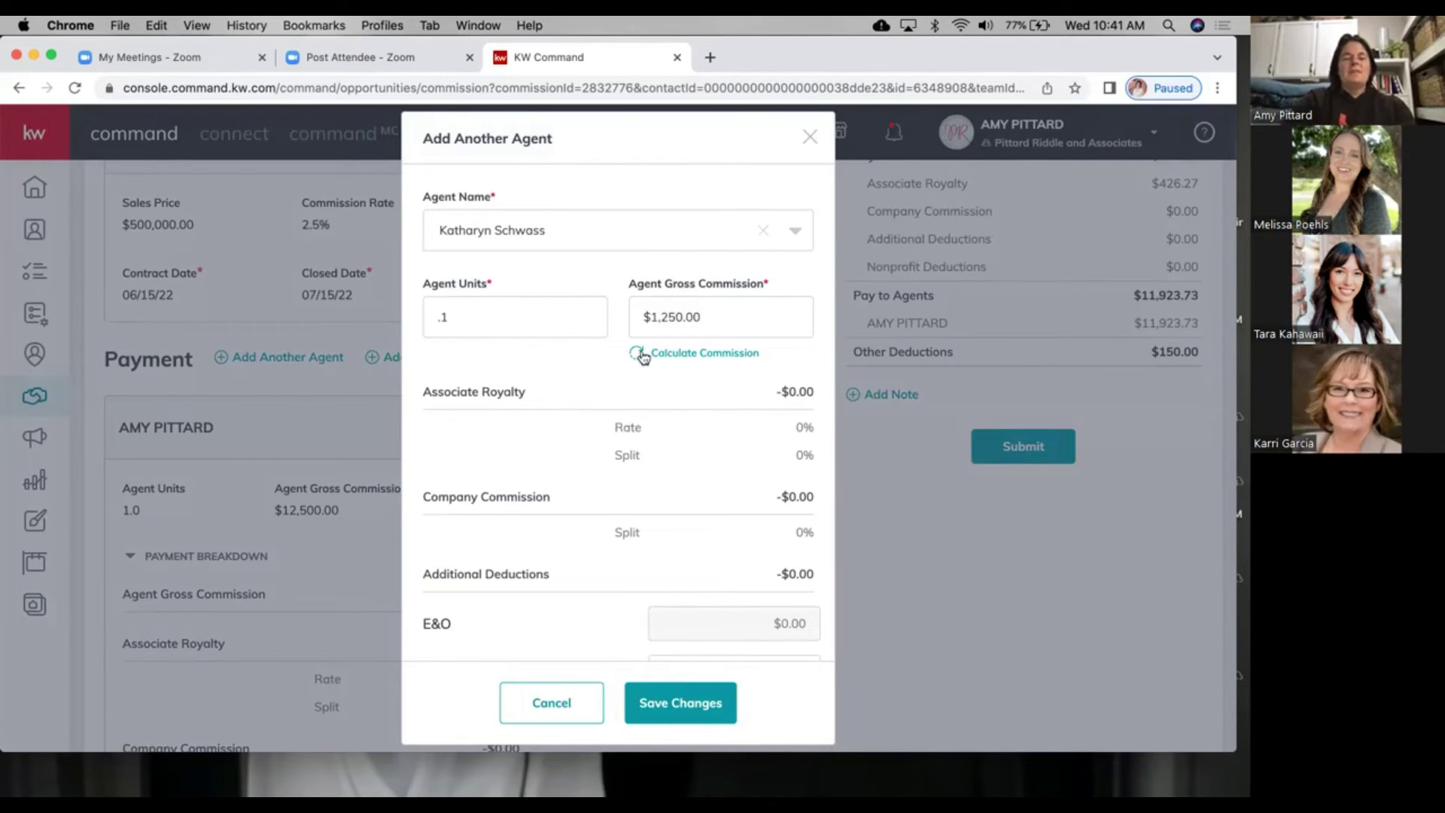
scroll(606, 581, down, 5)
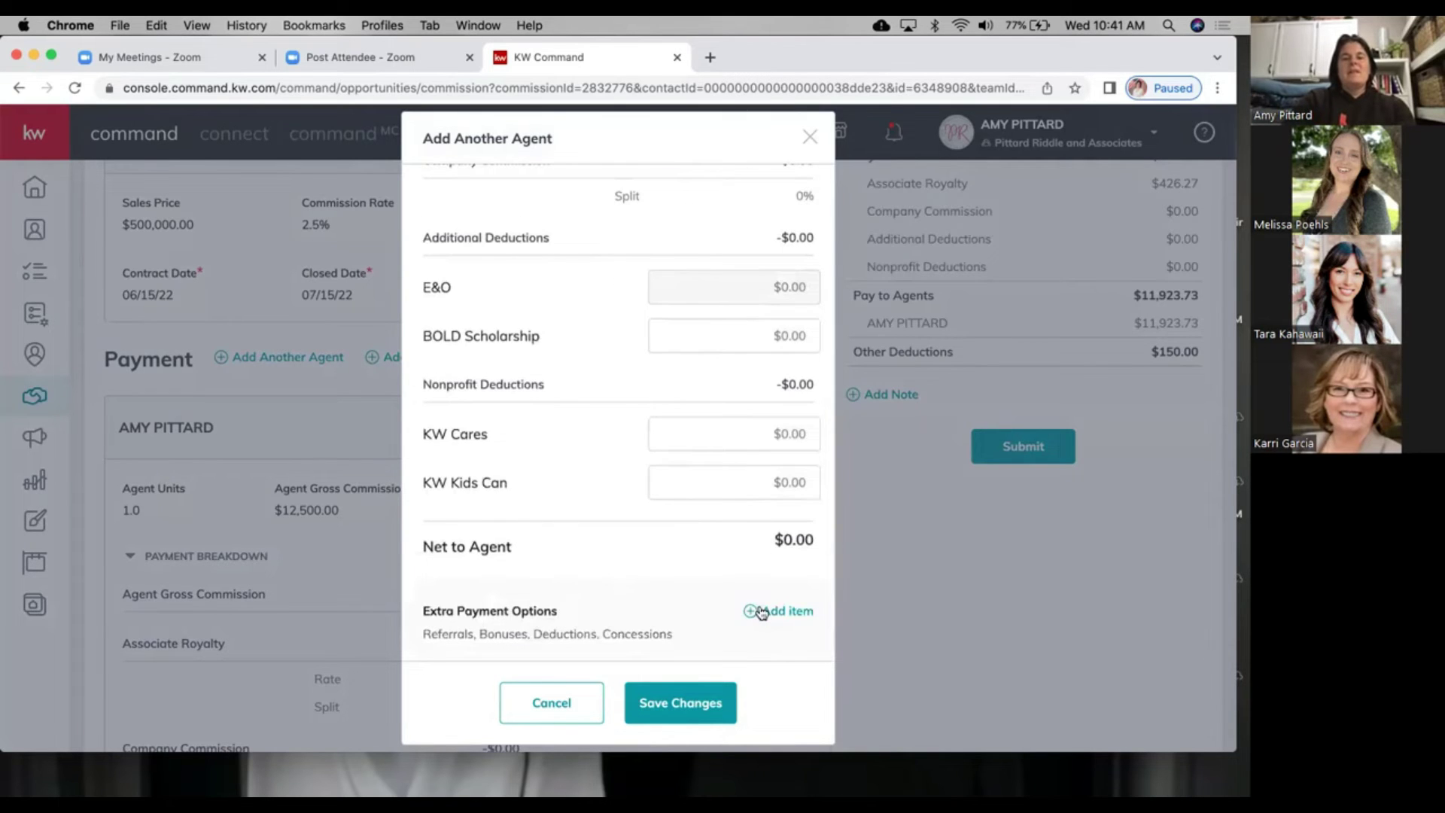
click(762, 612)
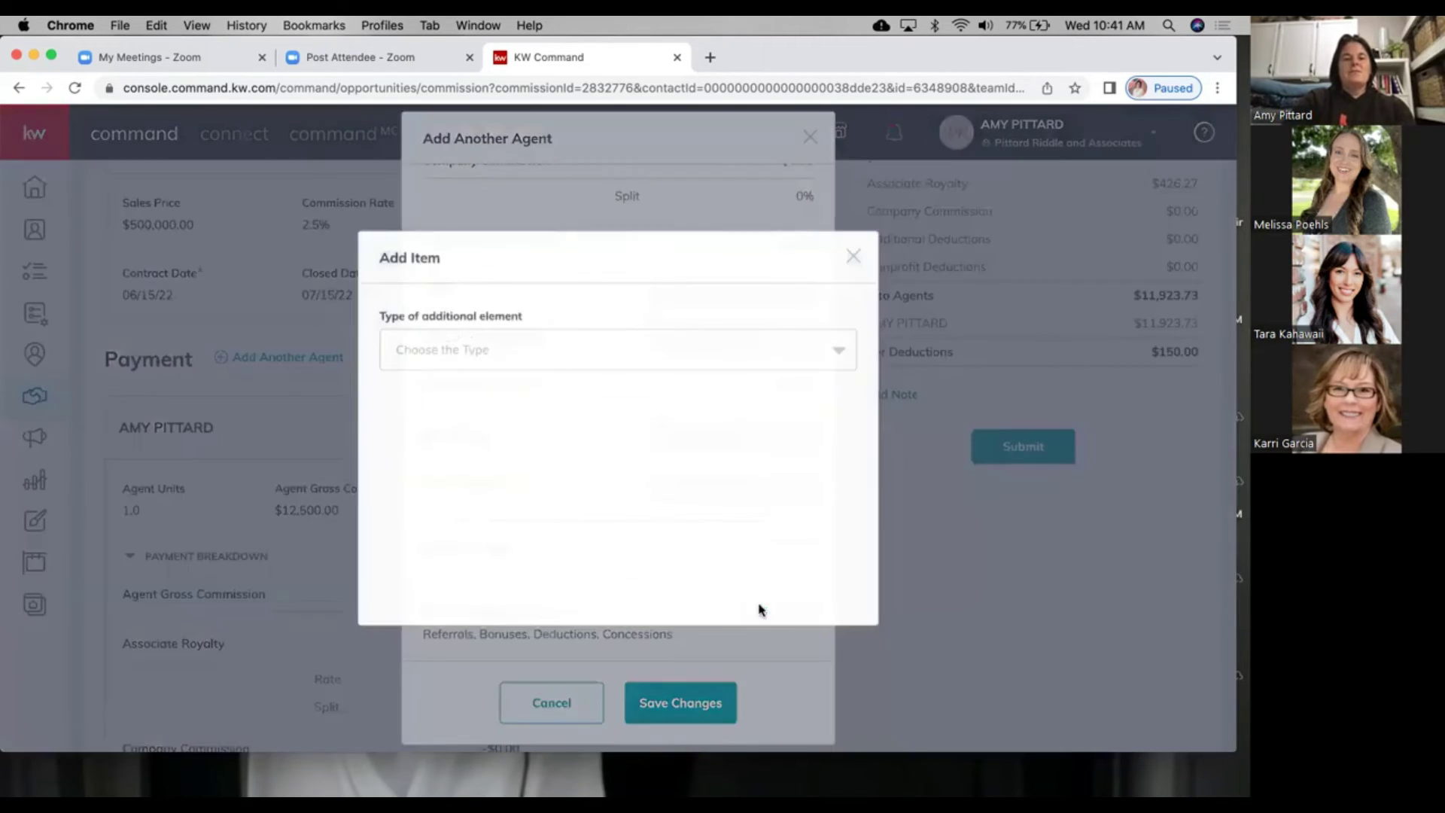
click(853, 258)
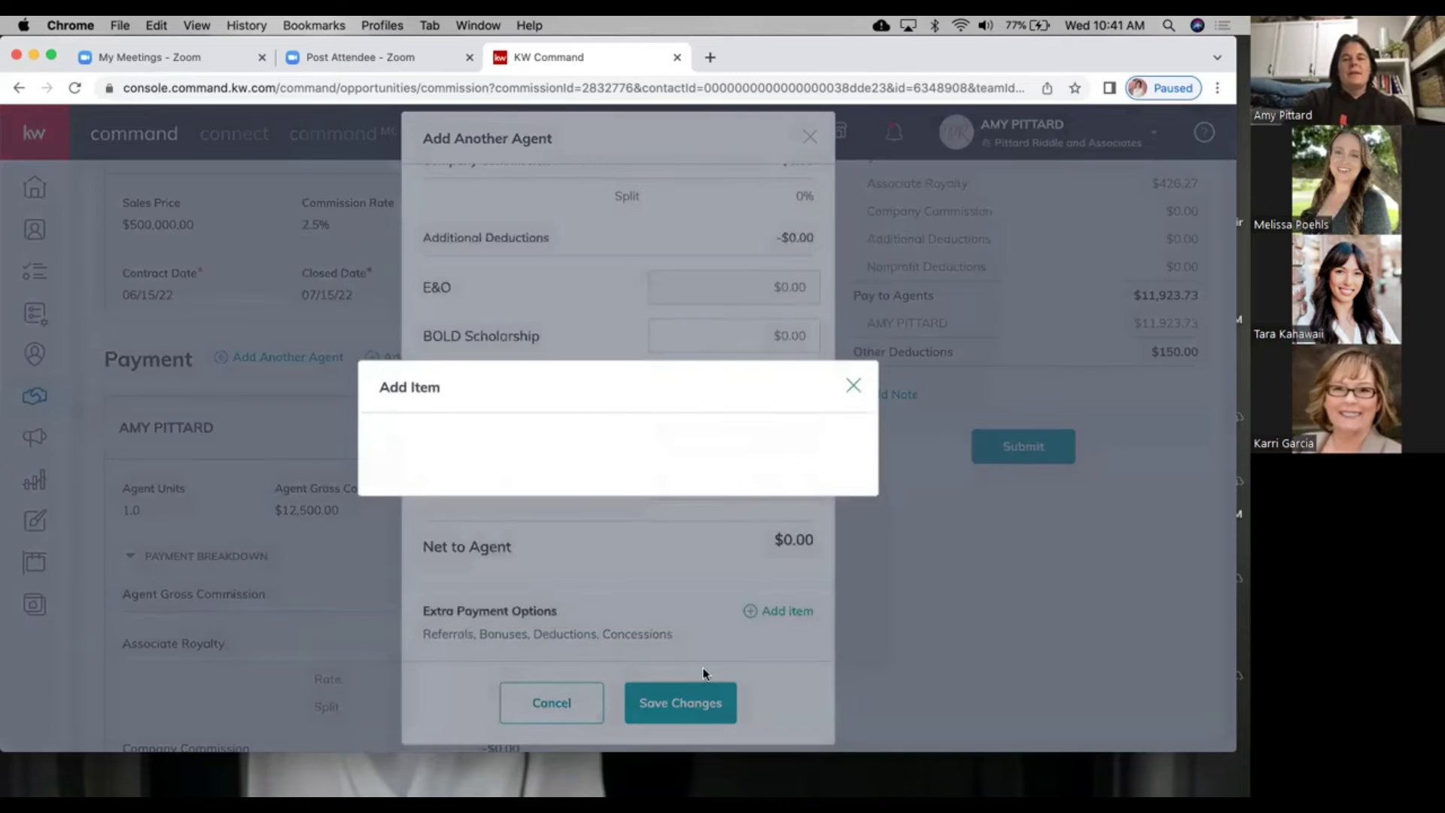
click(681, 702)
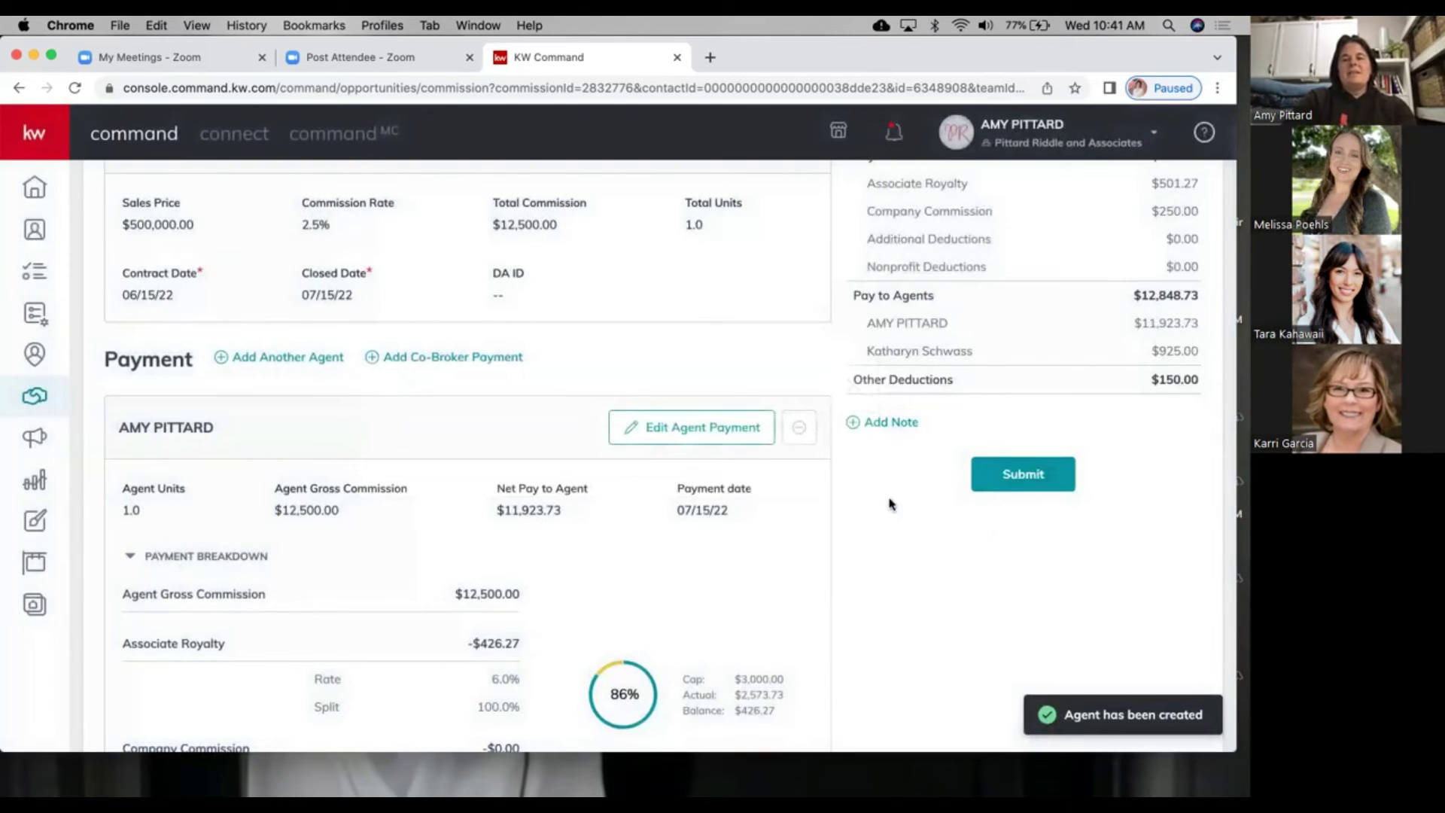
Step: Change the first agent's units to 0.9 and save, giving $11,250.00 gross and $10,673.73 net
scroll(482, 473, down, 10)
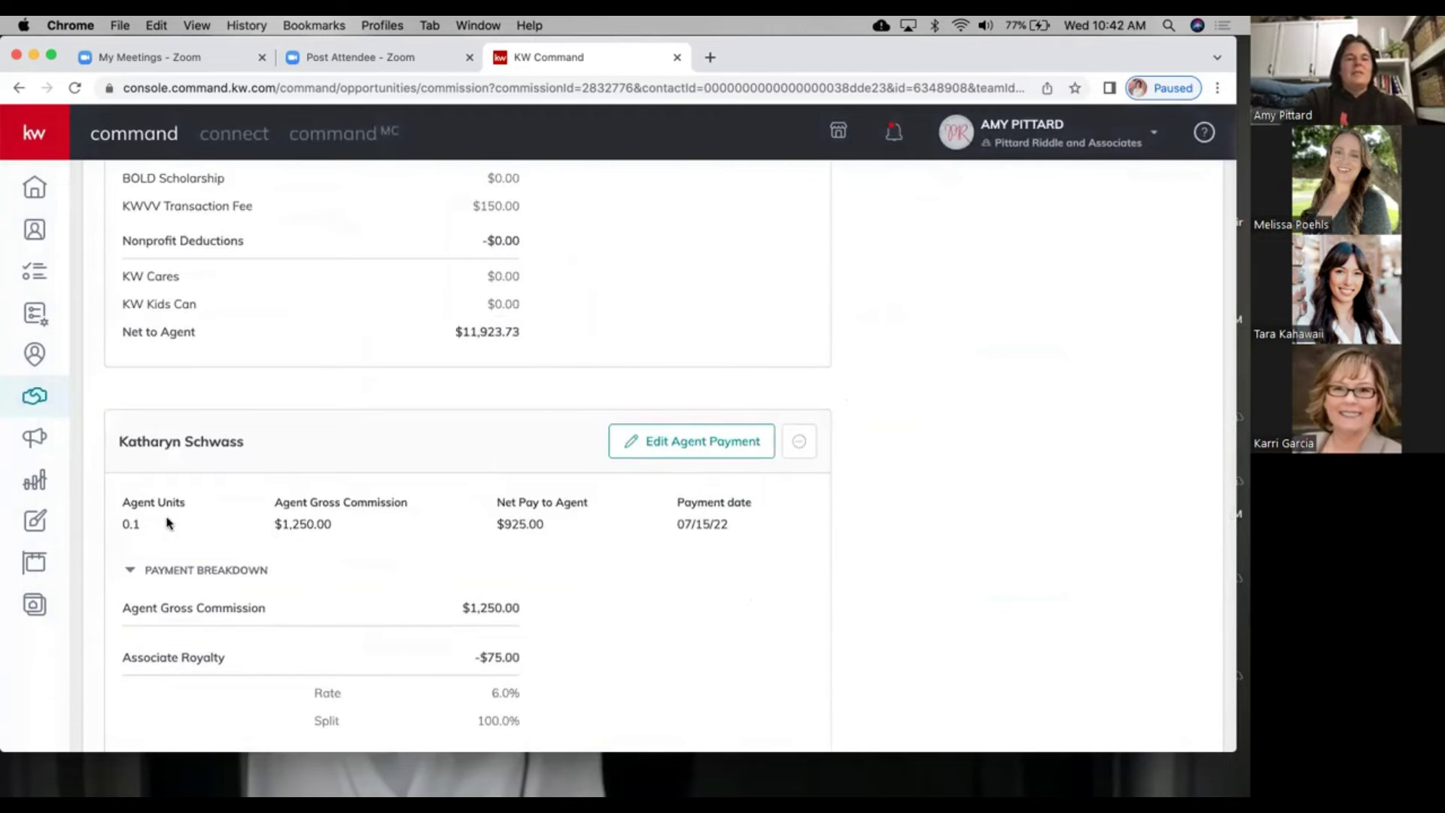
scroll(167, 522, up, 9)
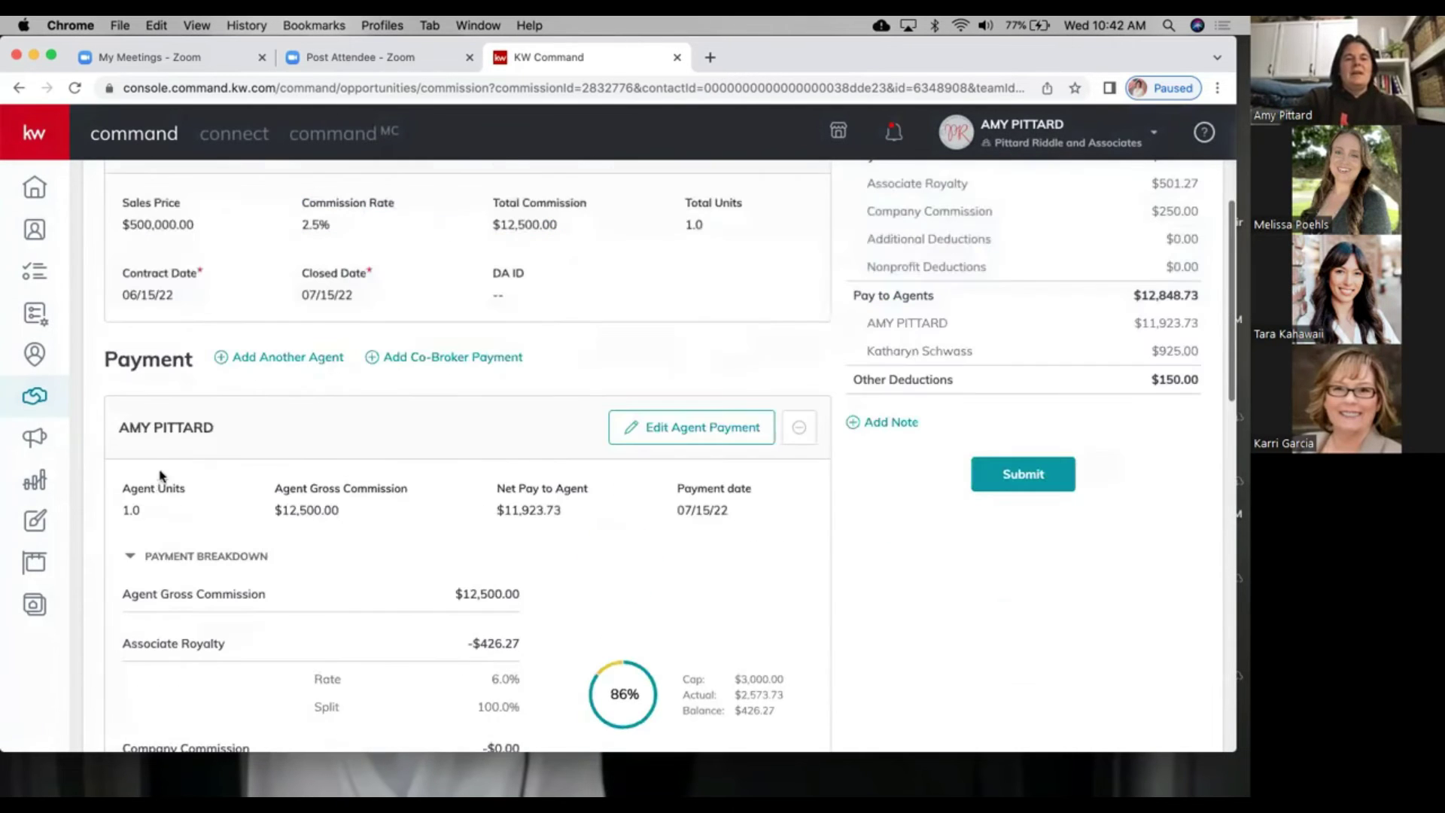
click(681, 429)
text(.9)
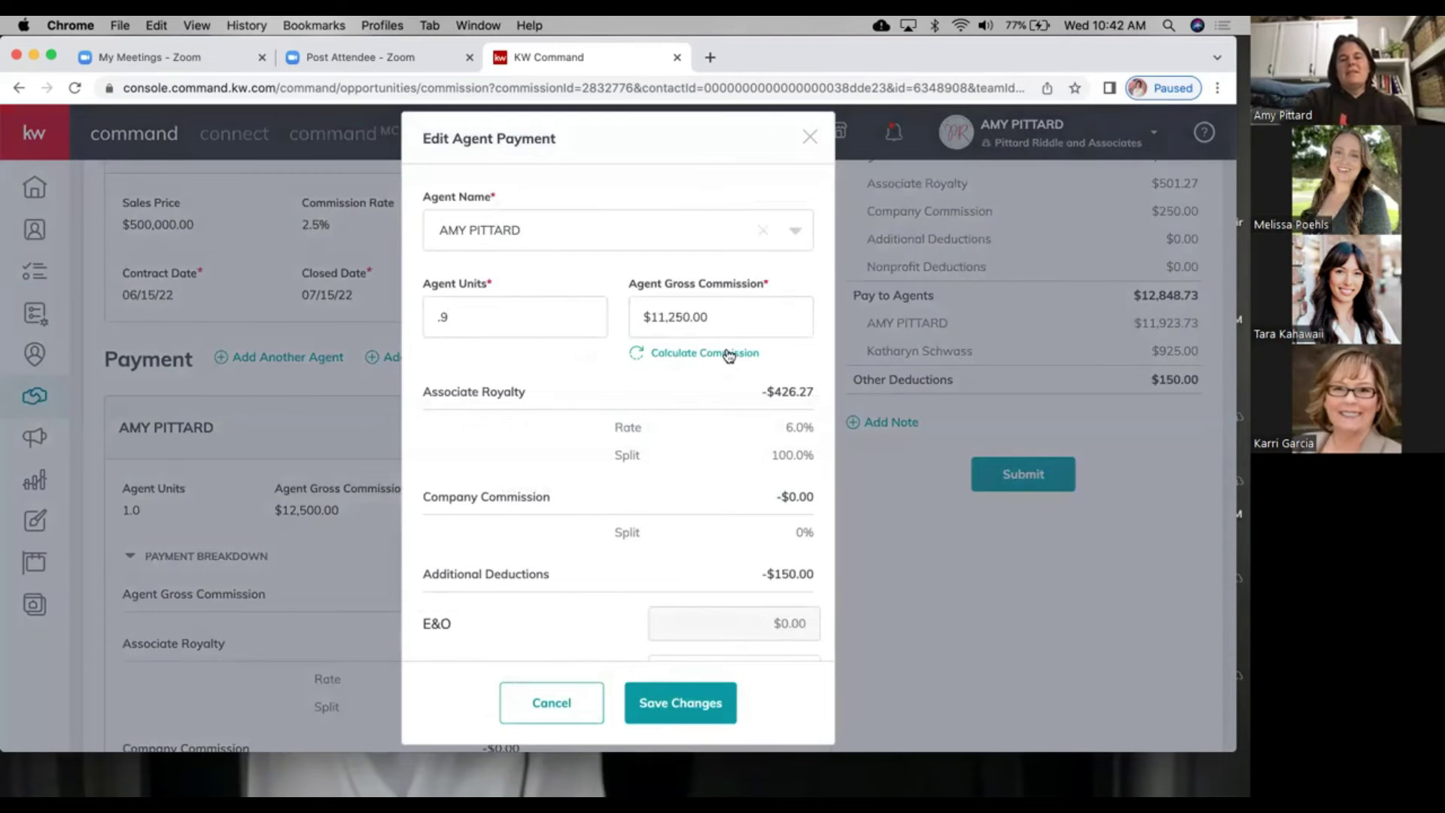
click(685, 704)
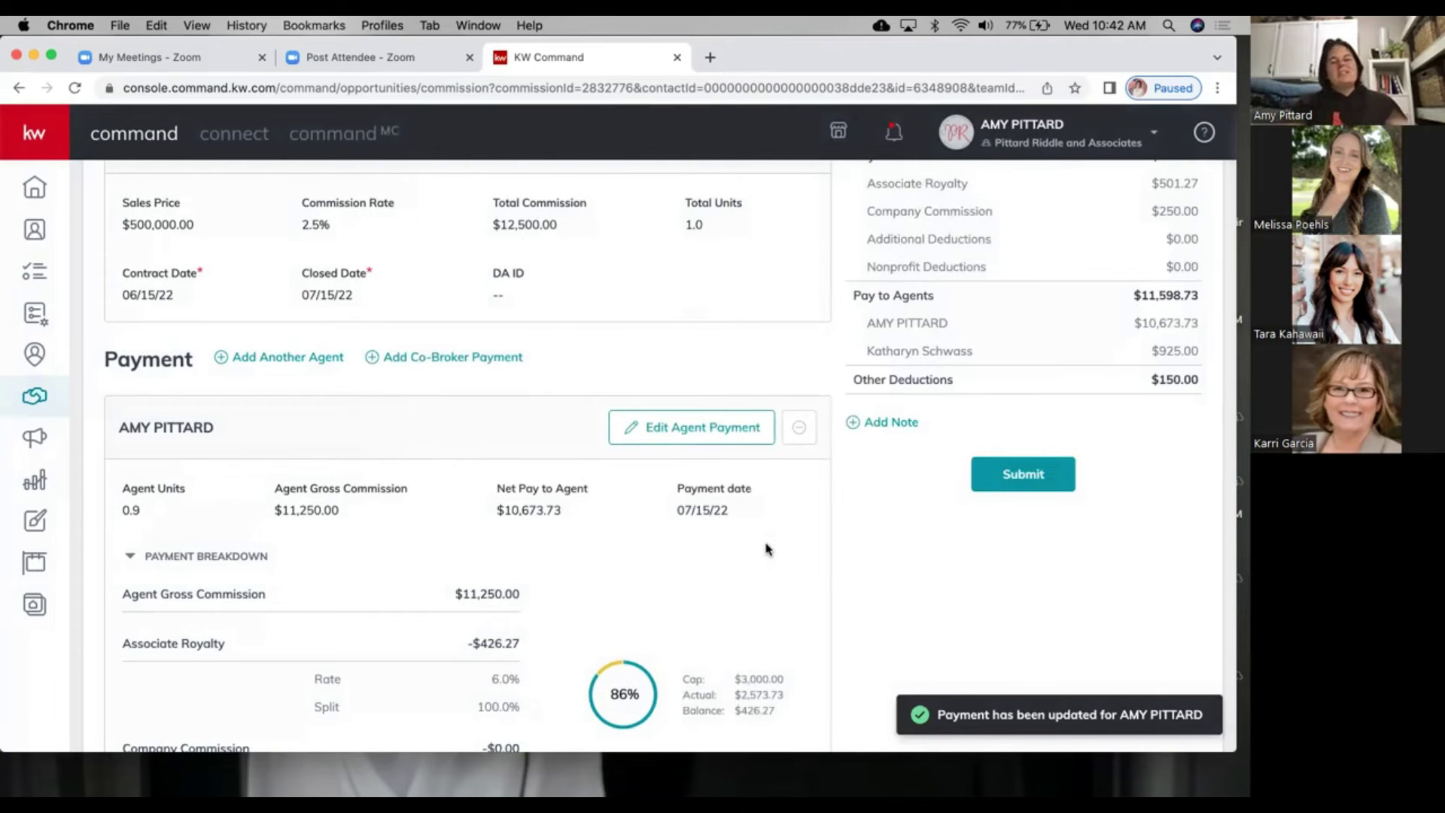
scroll(765, 546, down, 6)
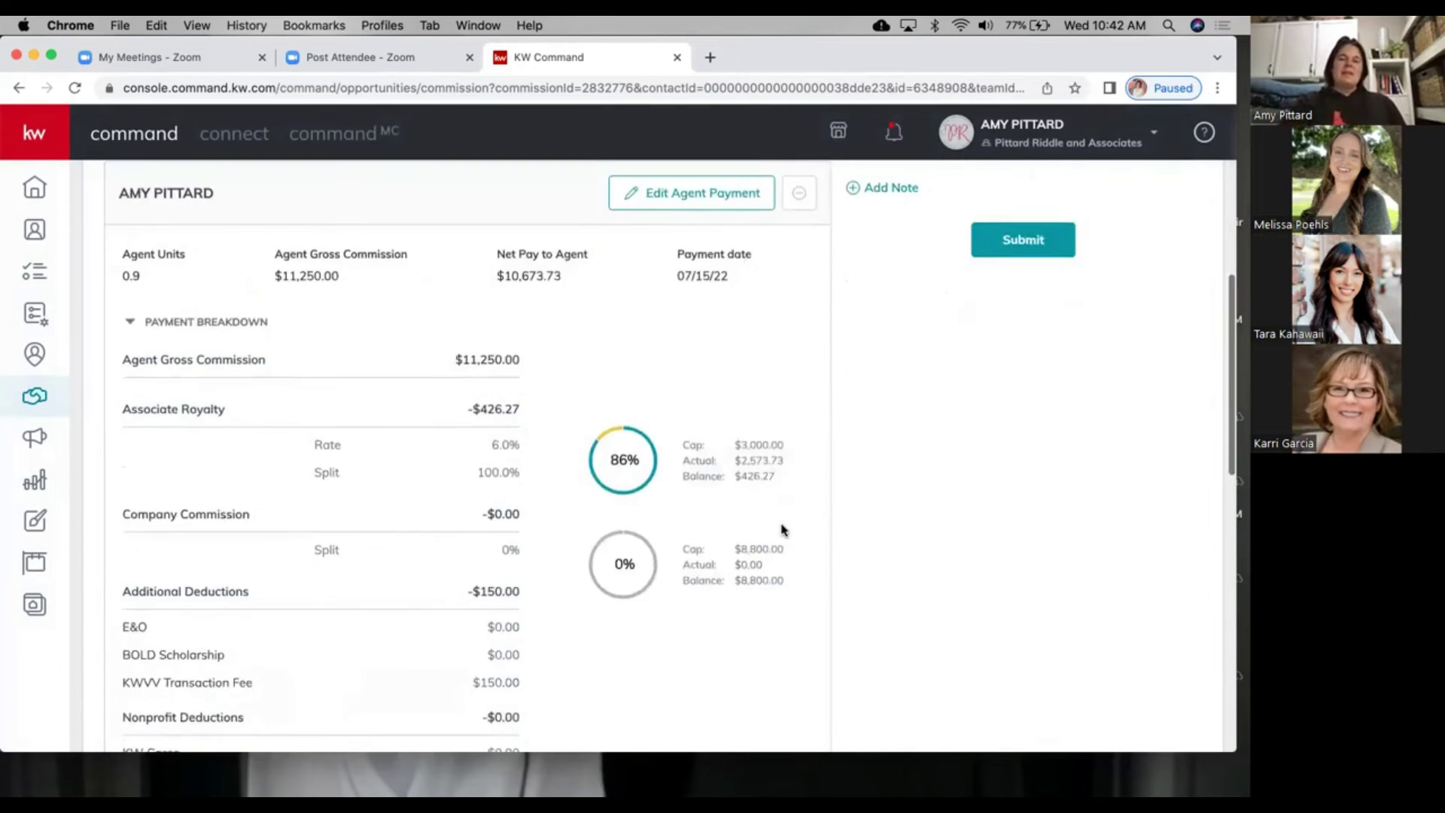
scroll(780, 526, up, 3)
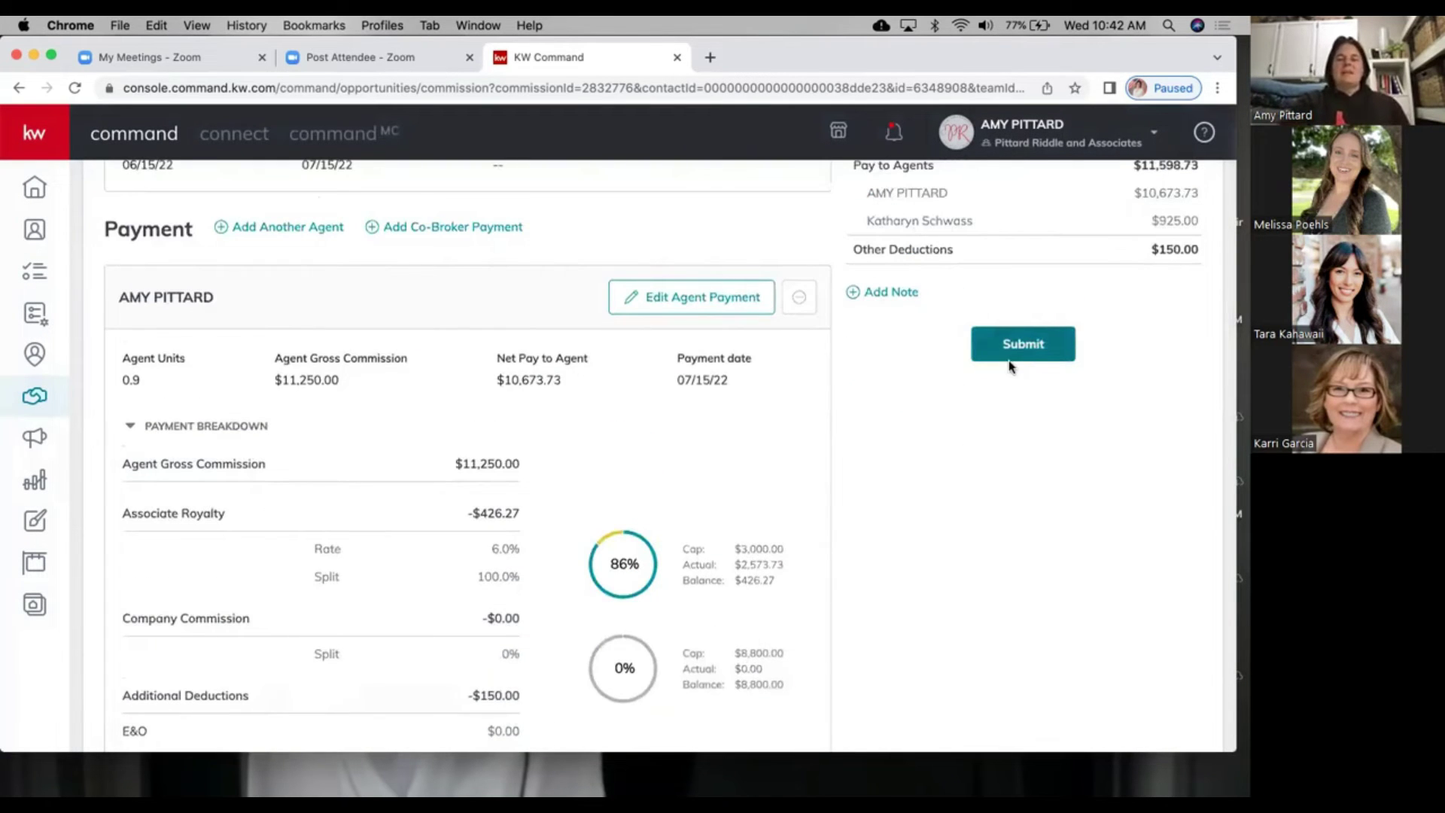
scroll(1009, 366, up, 1)
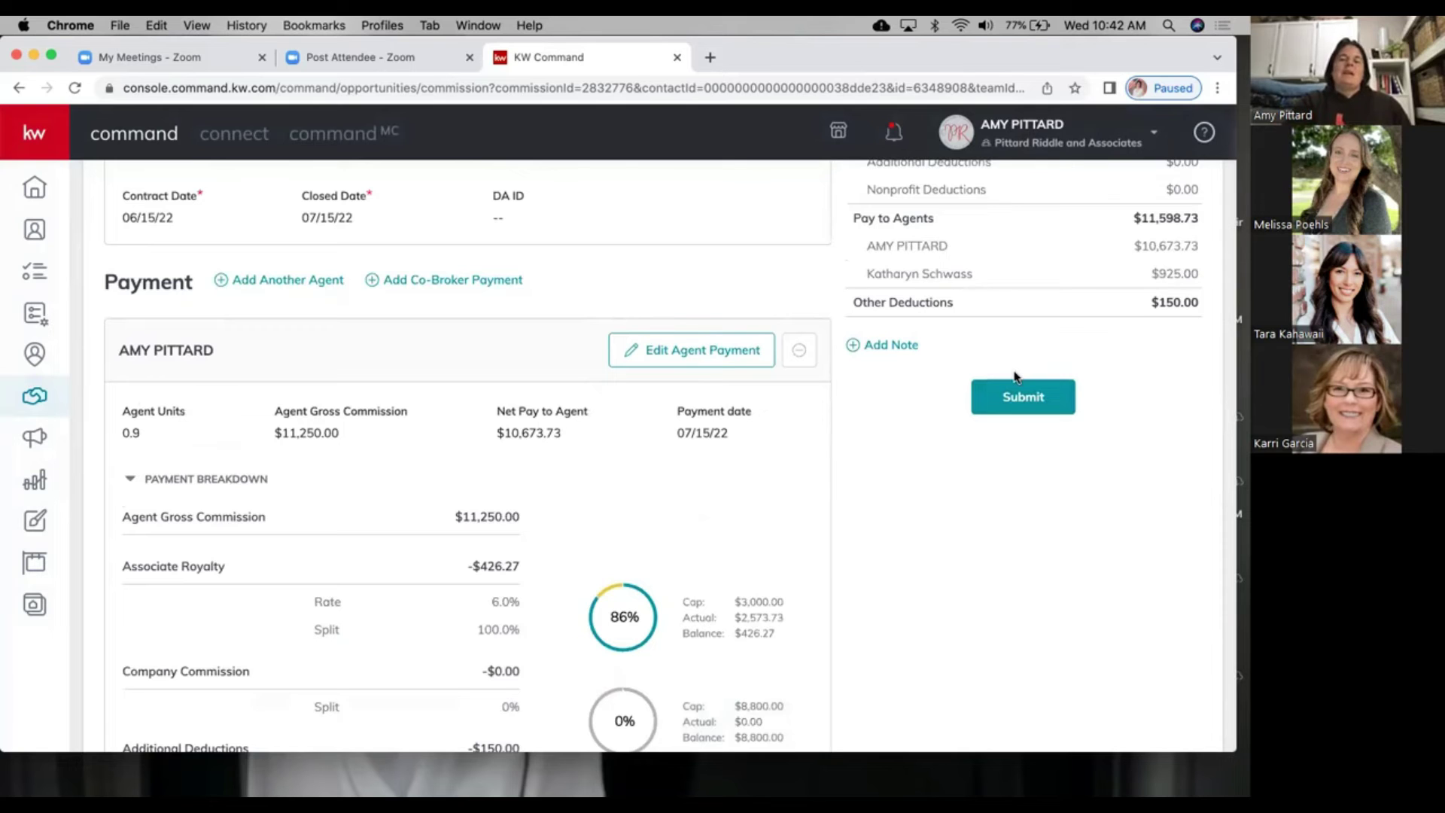
scroll(1014, 376, up, 5)
scroll(1012, 397, down, 3)
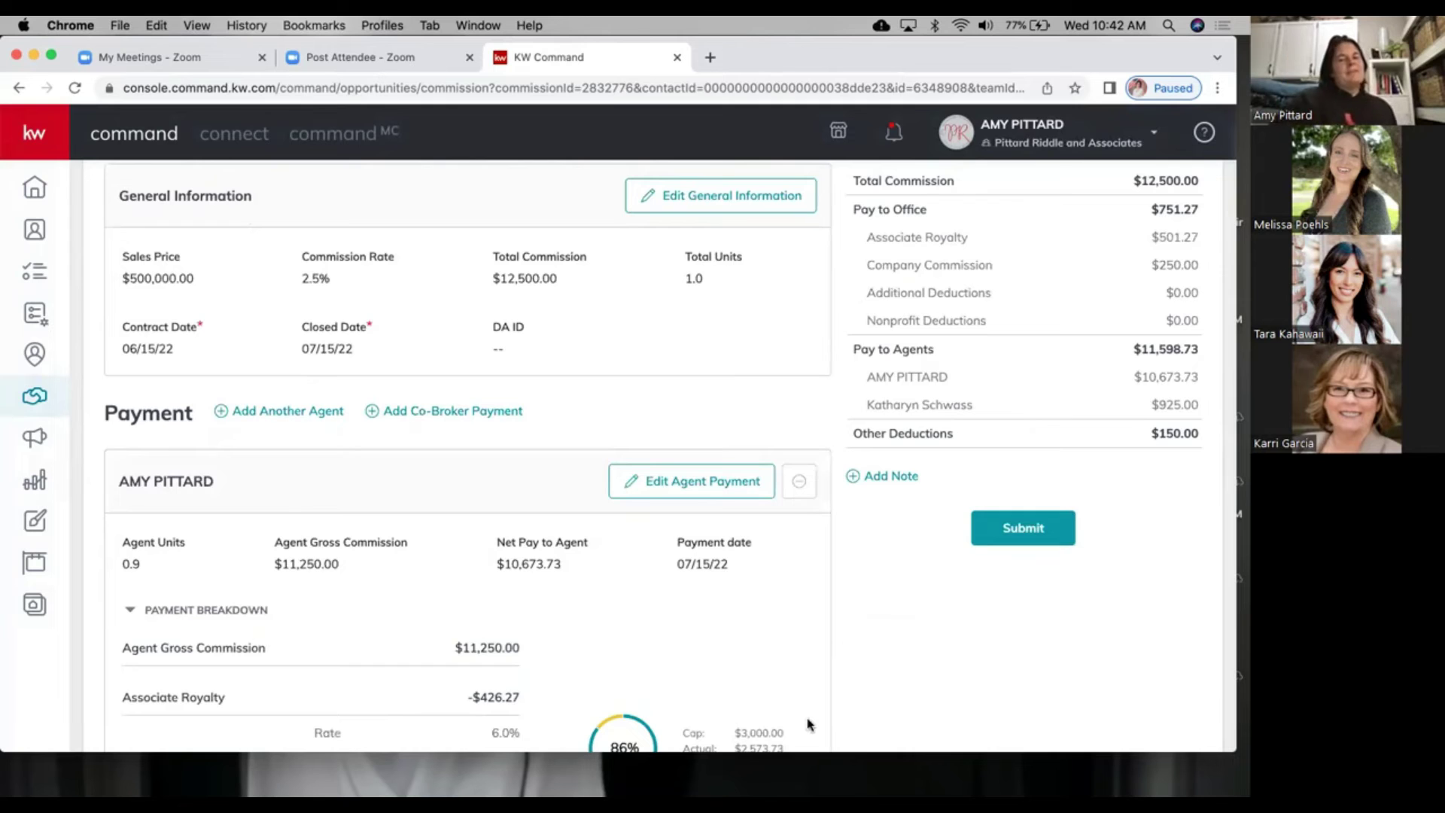
scroll(808, 724, up, 5)
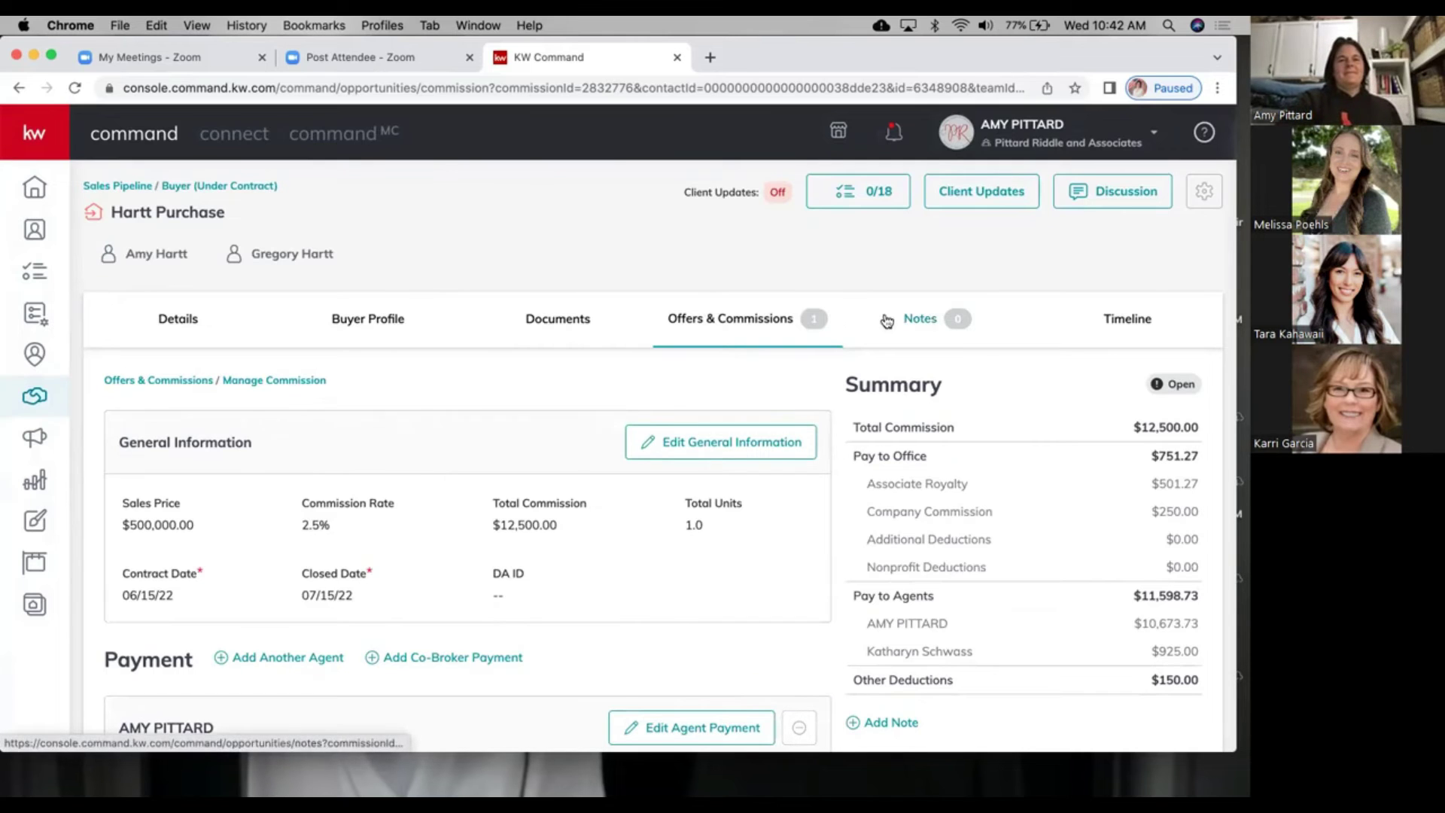
Step: Check the Documents and Offers & Commissions tabs, then return to the Buyers: Under Contract board
click(576, 319)
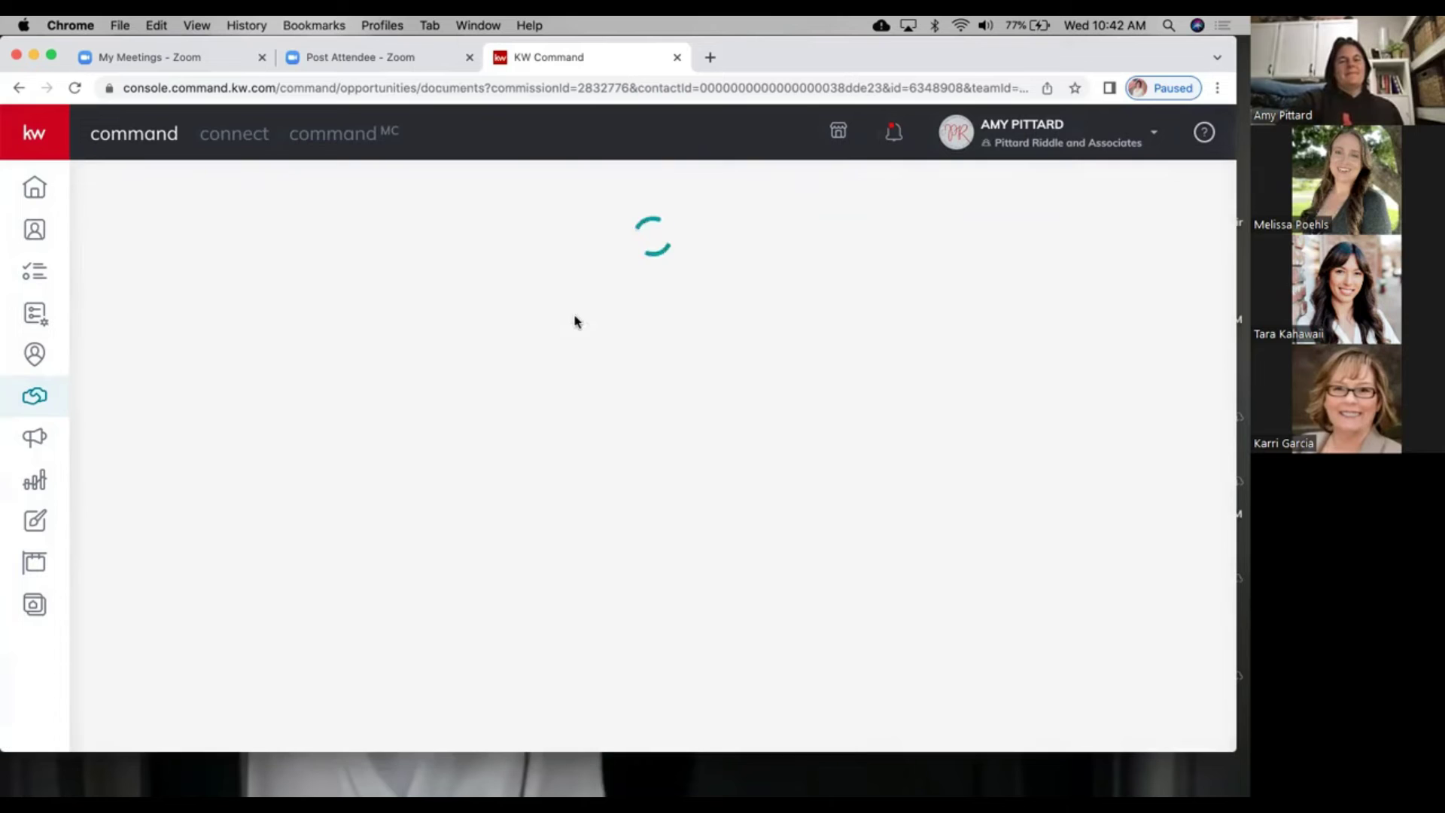
click(716, 321)
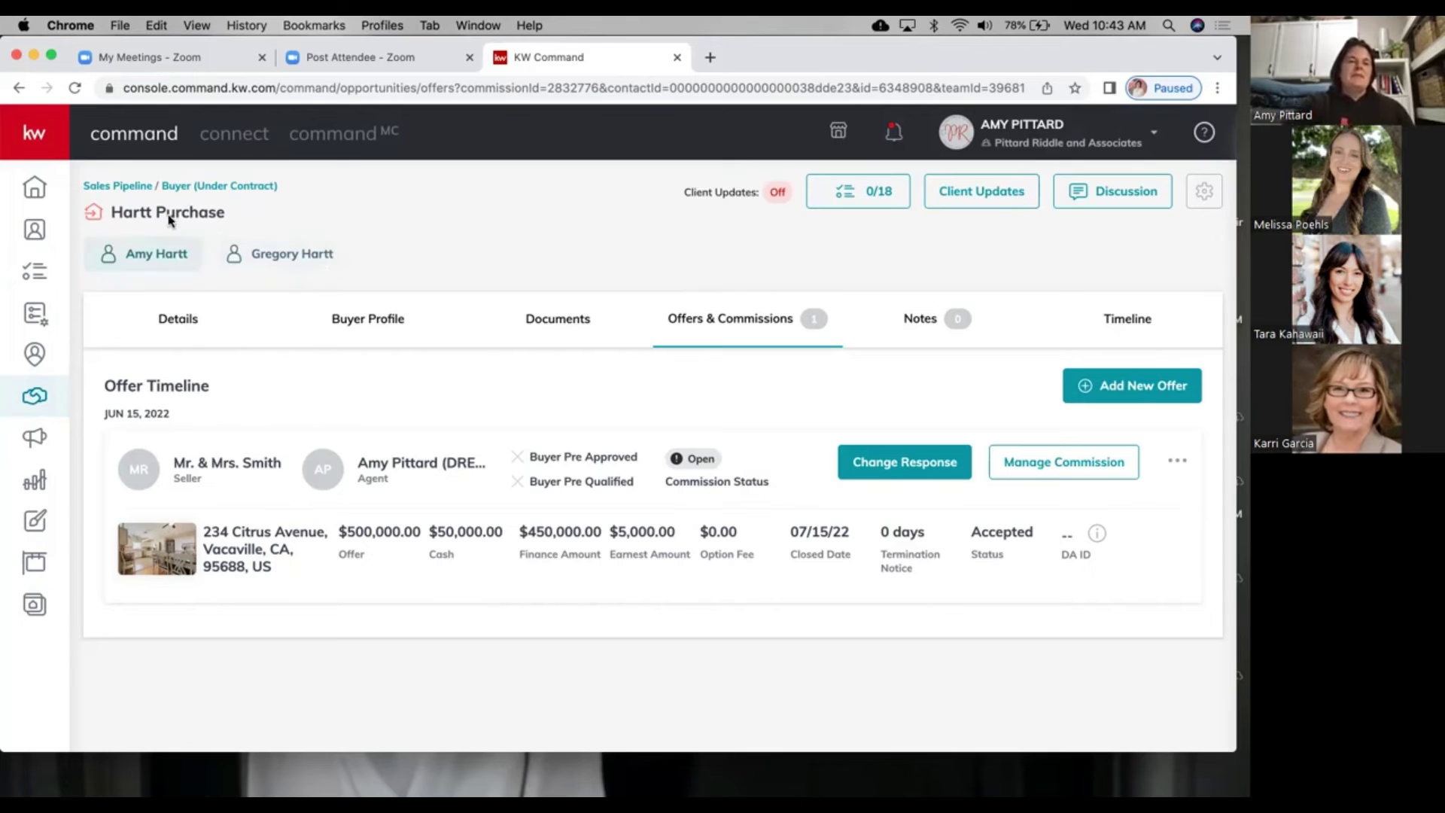
click(186, 186)
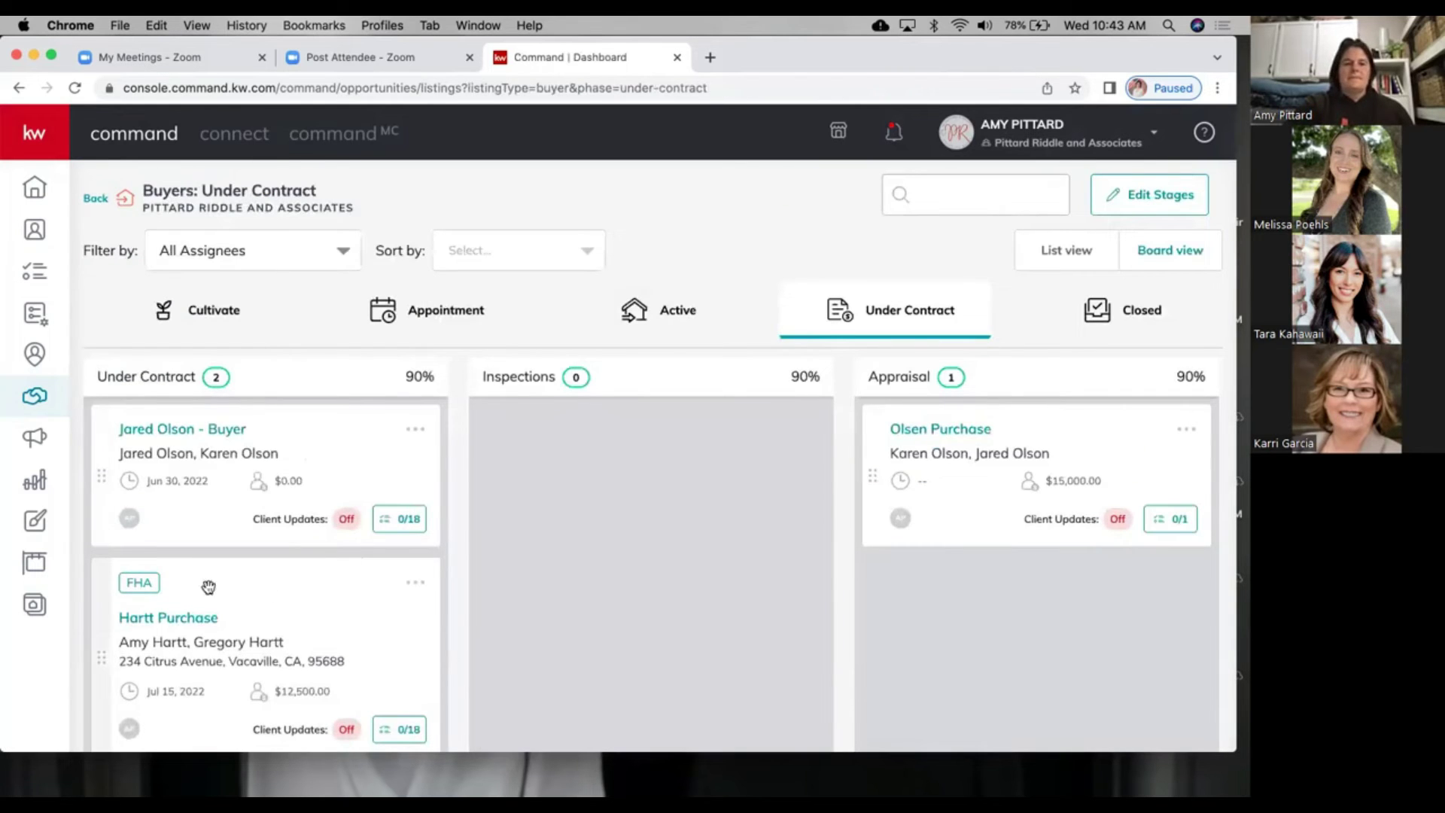
Step: Open Hartt Purchase, review its general information and assignees, cancel unchanged, and view Offers & Commissions
click(183, 619)
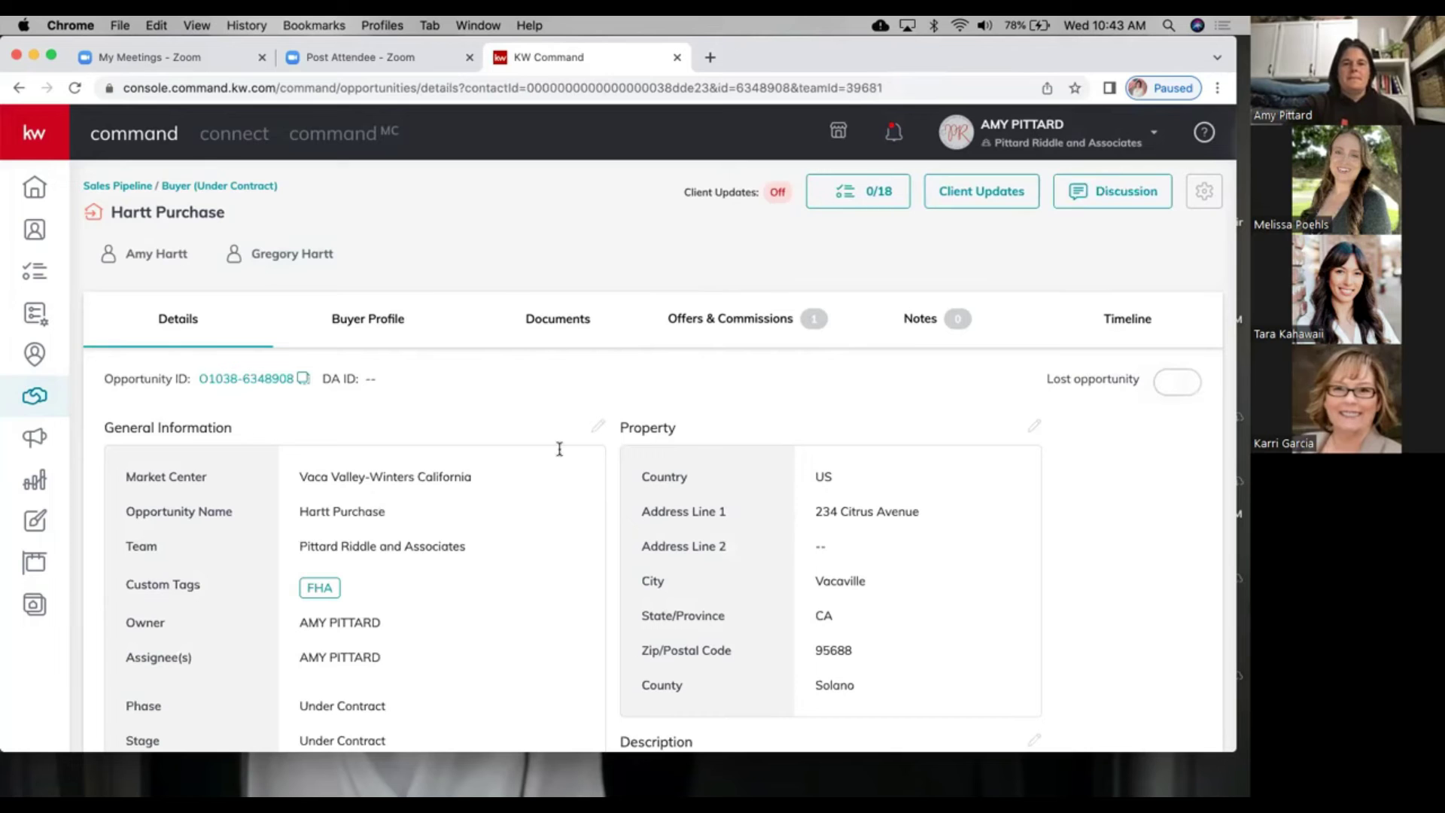
click(598, 427)
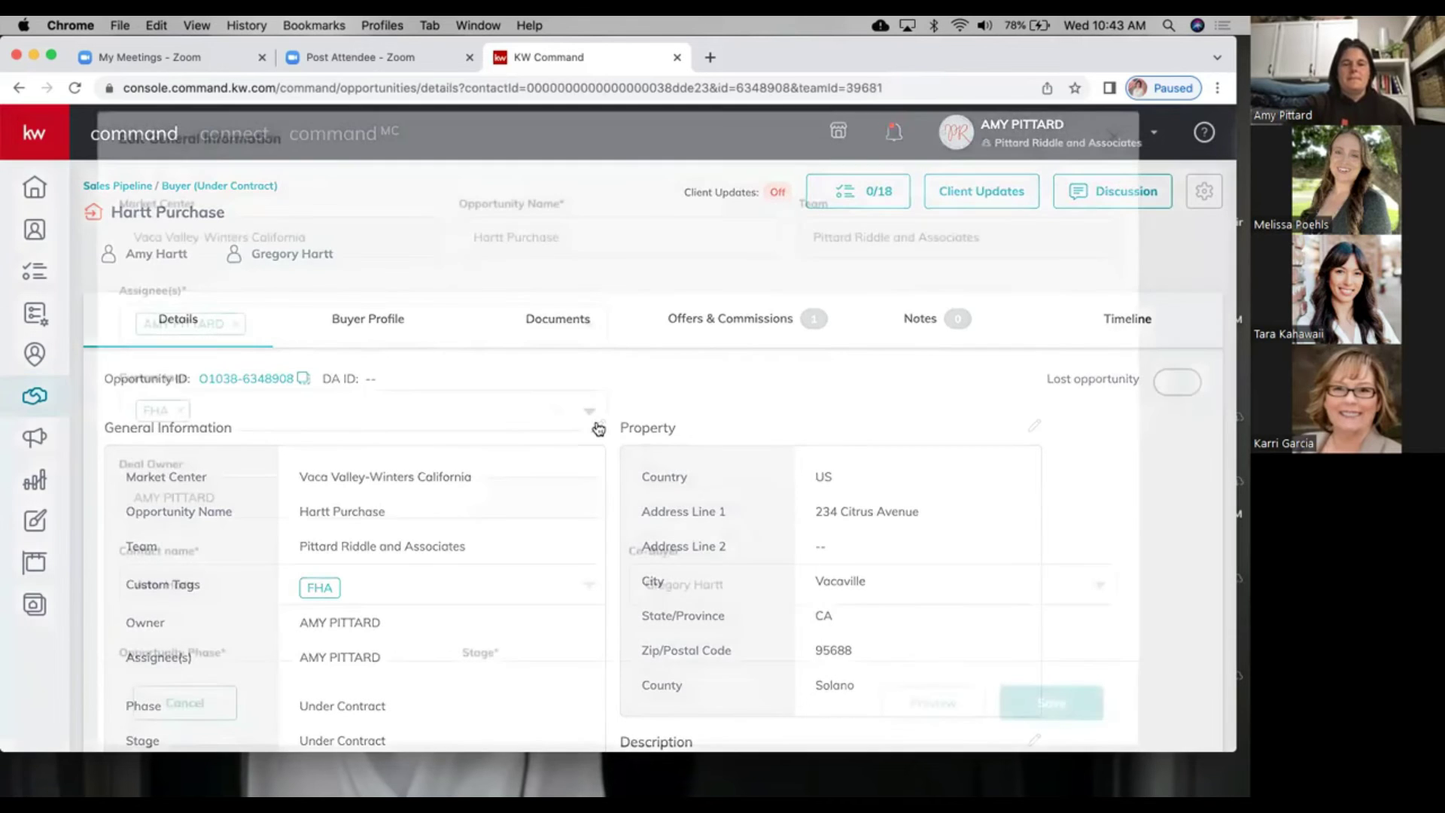
scroll(497, 482, down, 2)
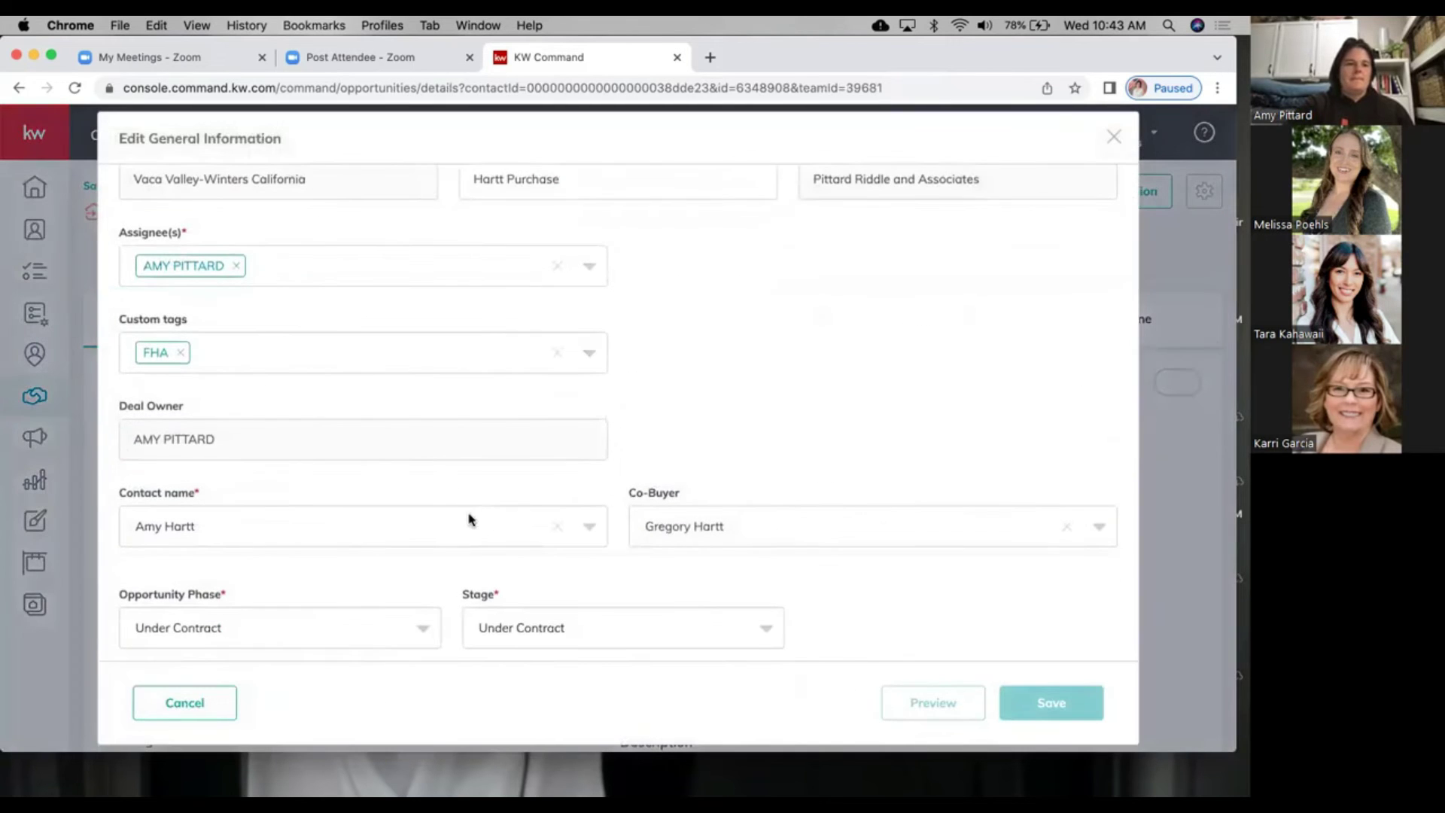
click(453, 260)
scroll(394, 387, down, 1)
scroll(735, 364, up, 2)
click(735, 364)
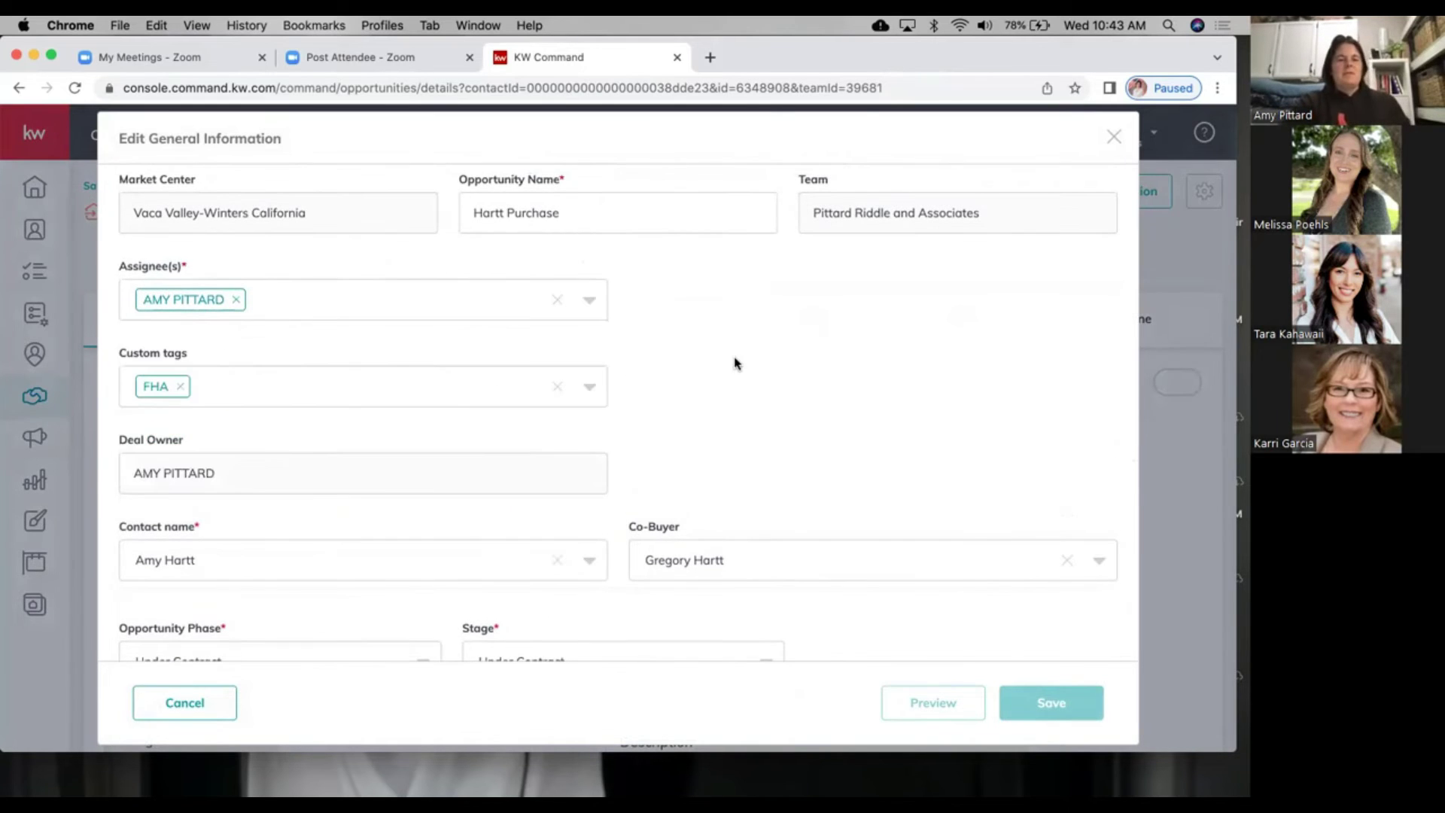
click(195, 700)
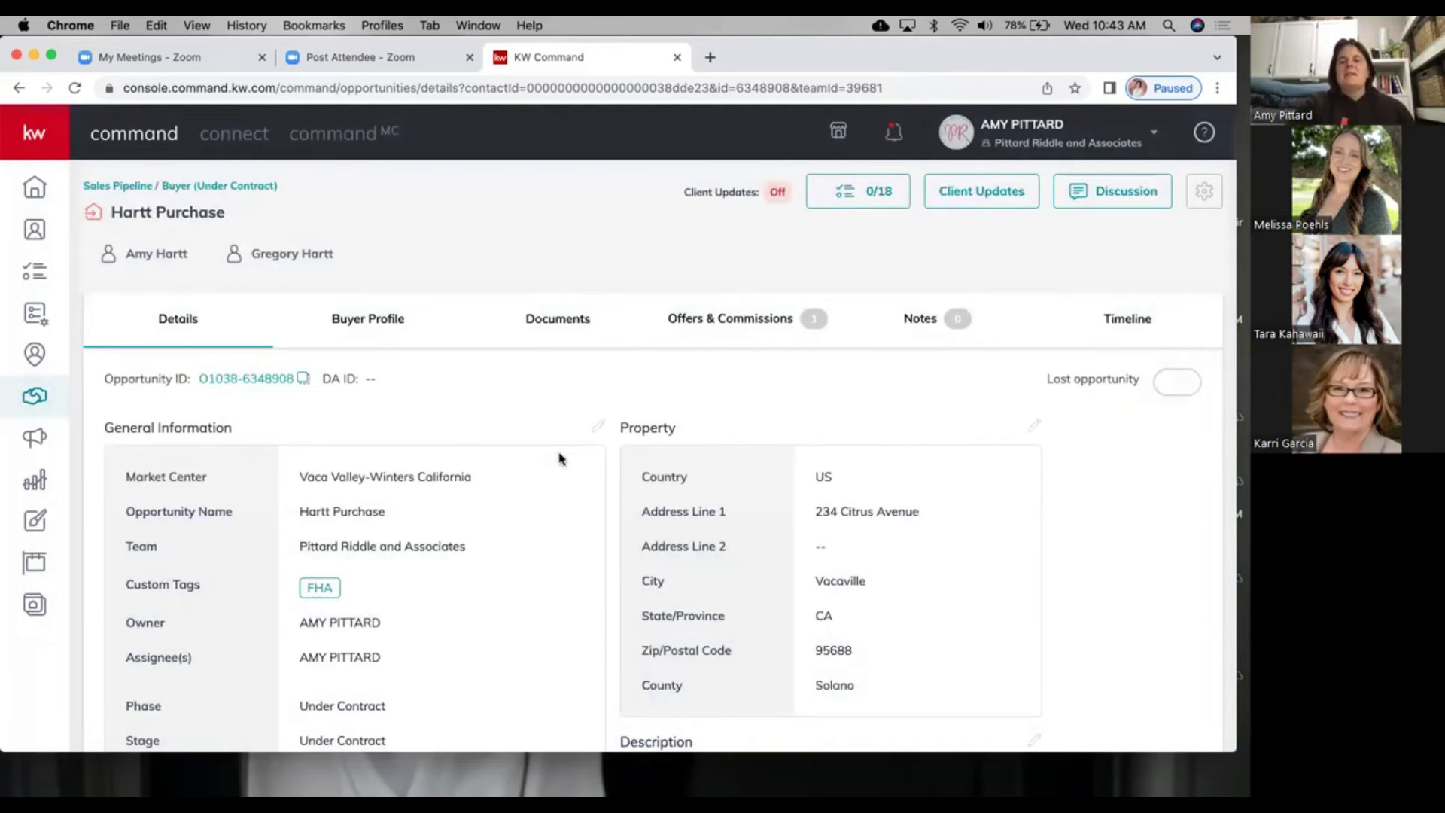
click(703, 303)
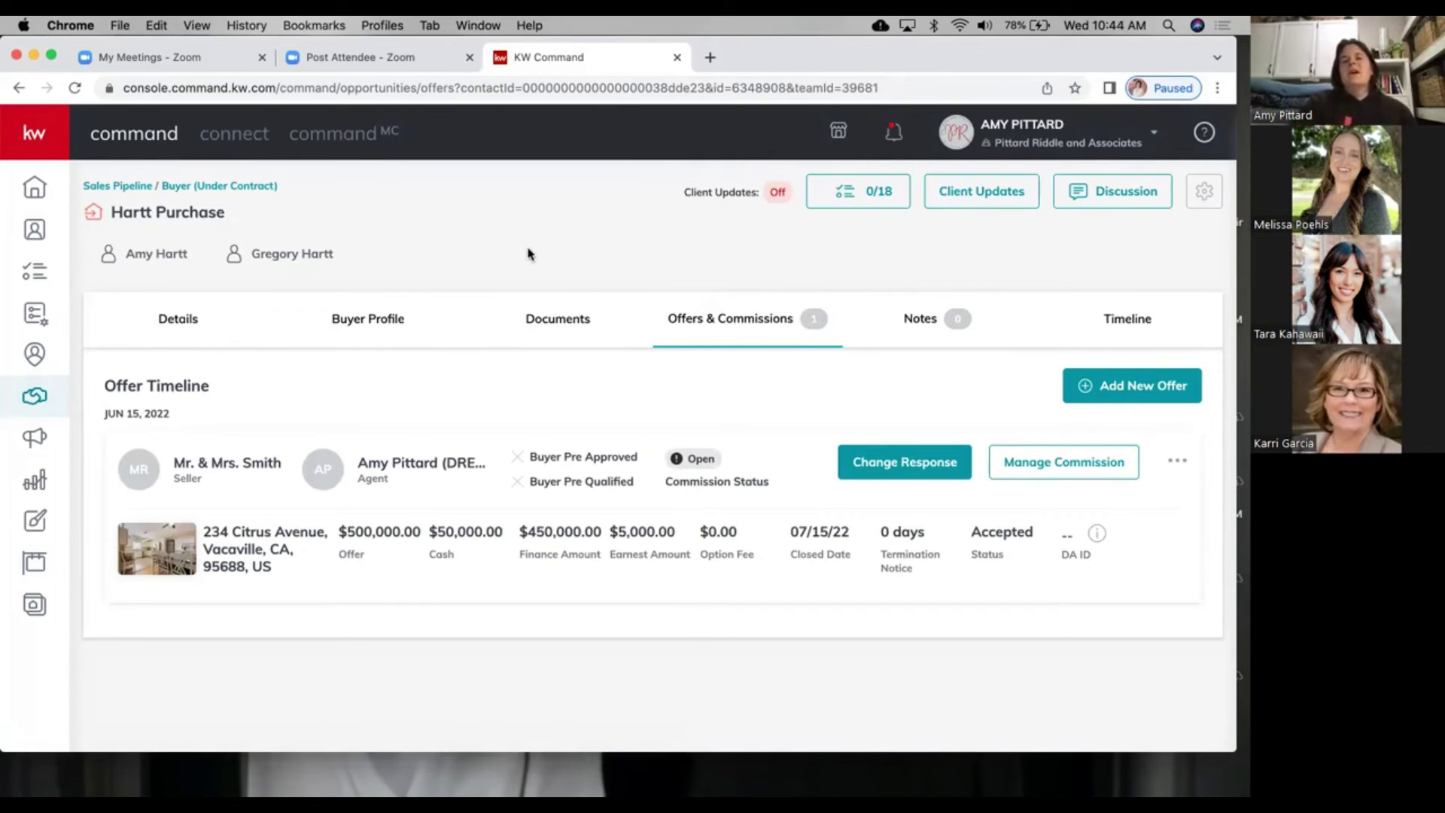
Step: Navigate from the pipeline overview through Buyers Active to the Under Contract board listing Hartt Purchase
click(133, 192)
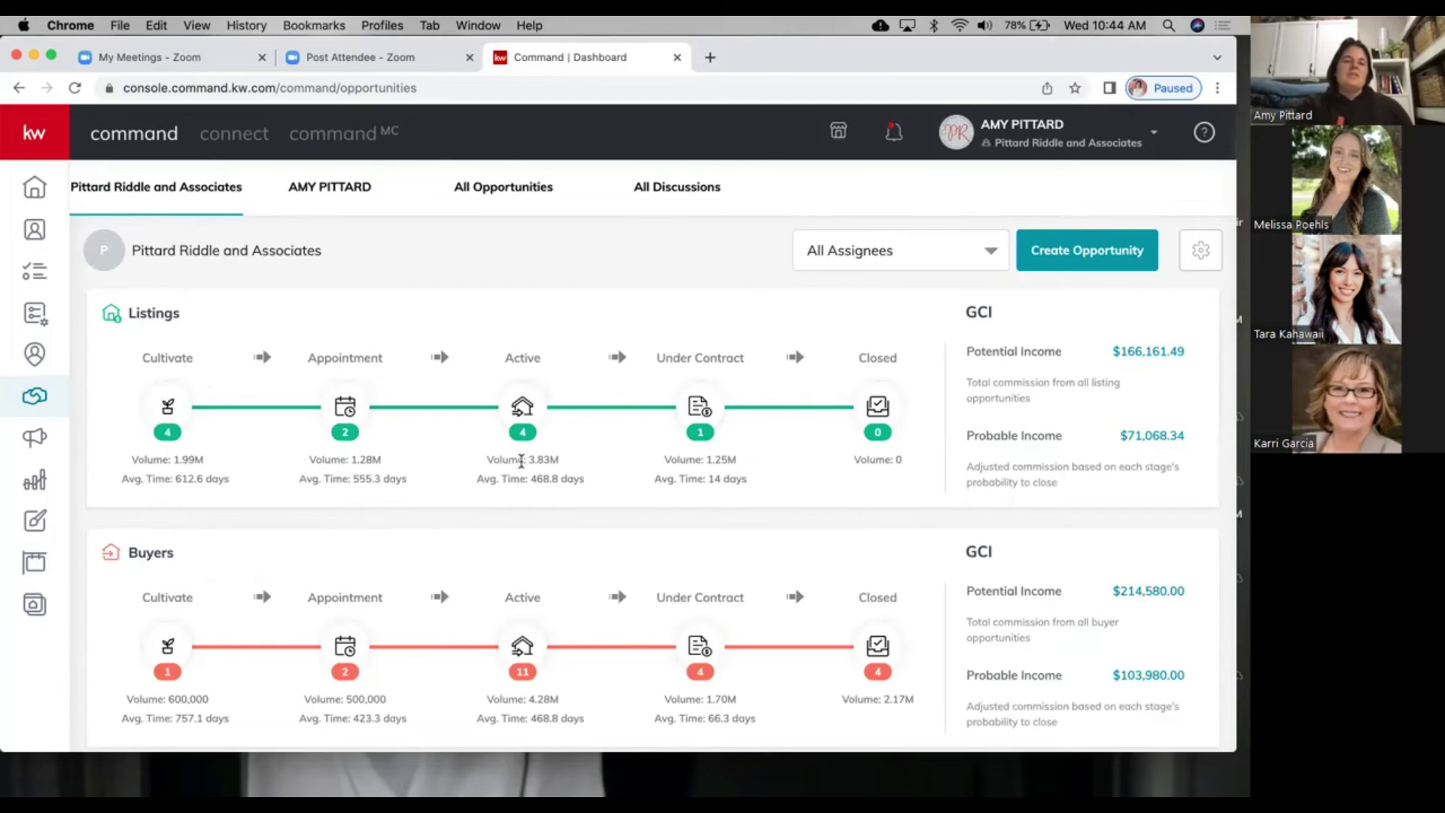
click(526, 410)
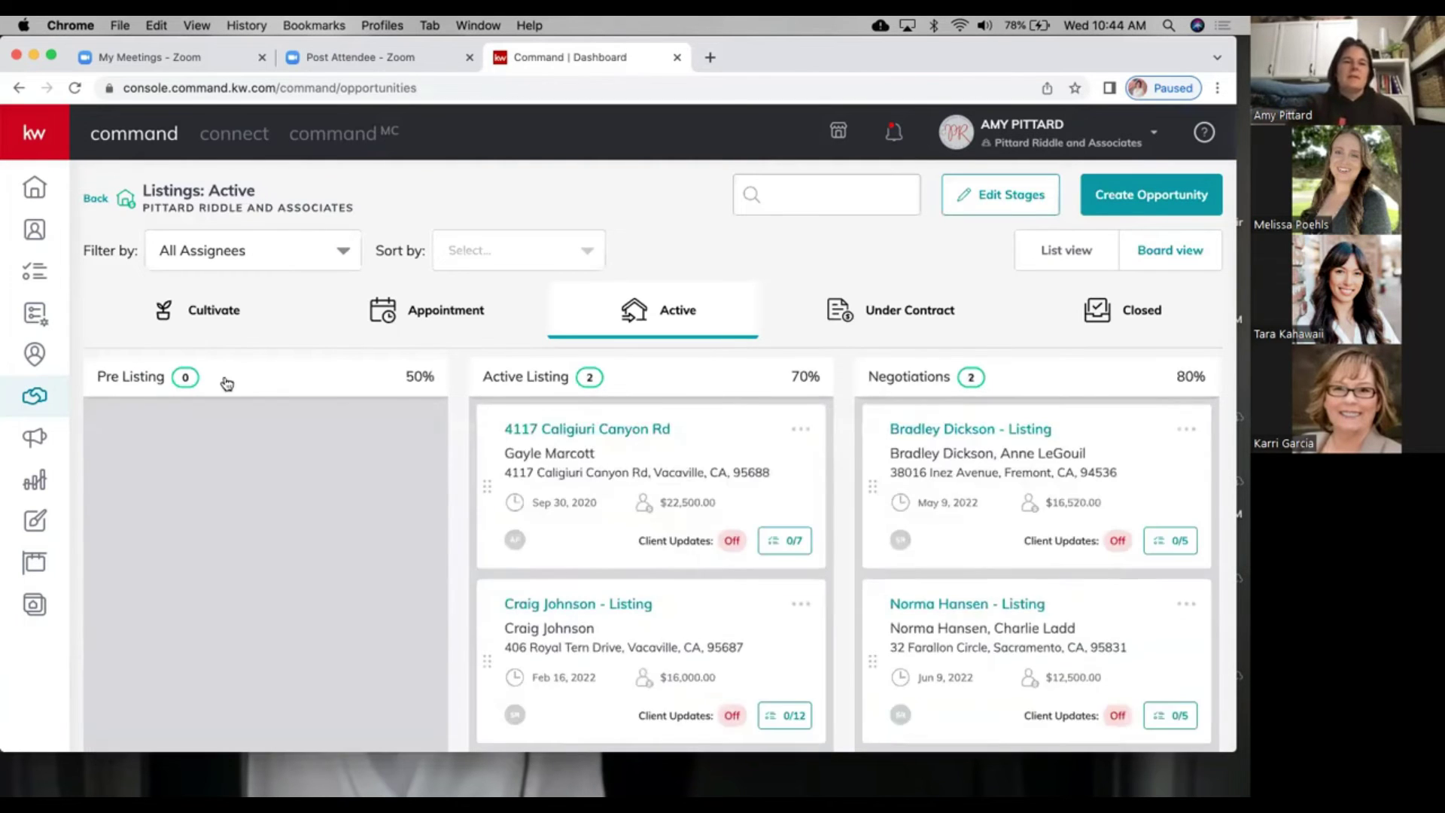
key(super+bracketleft)
scroll(509, 438, down, 3)
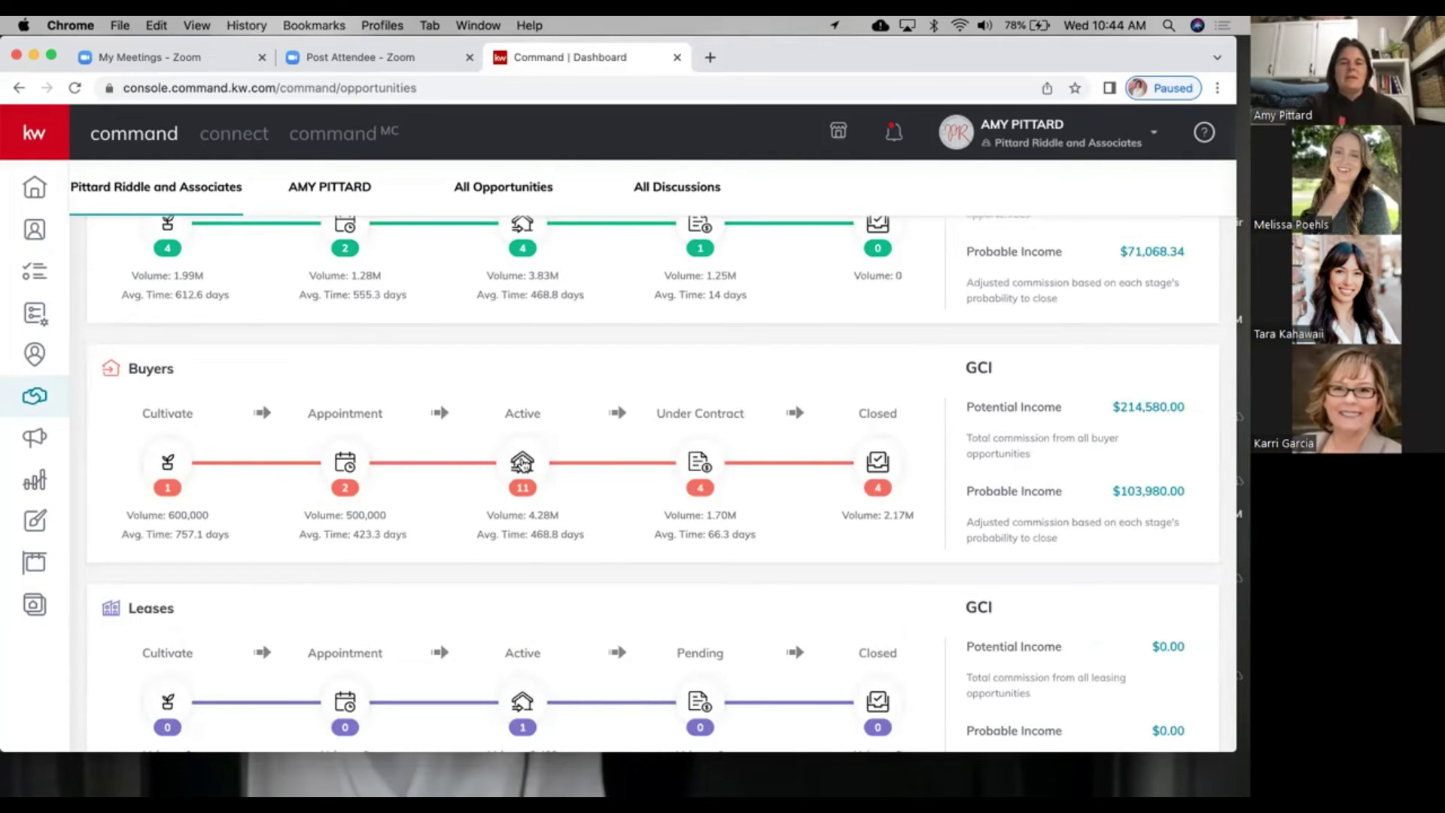
click(522, 462)
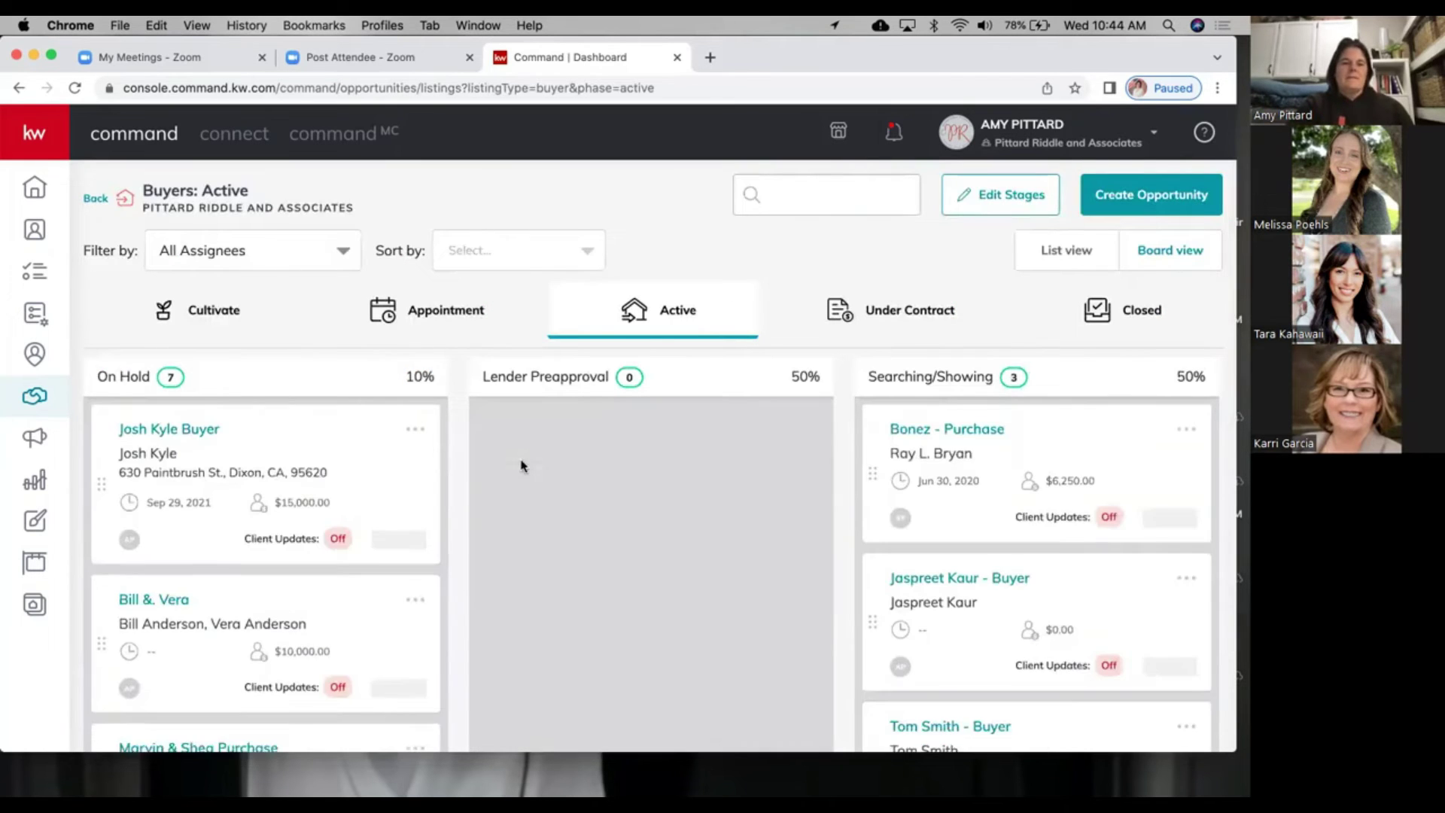
click(889, 316)
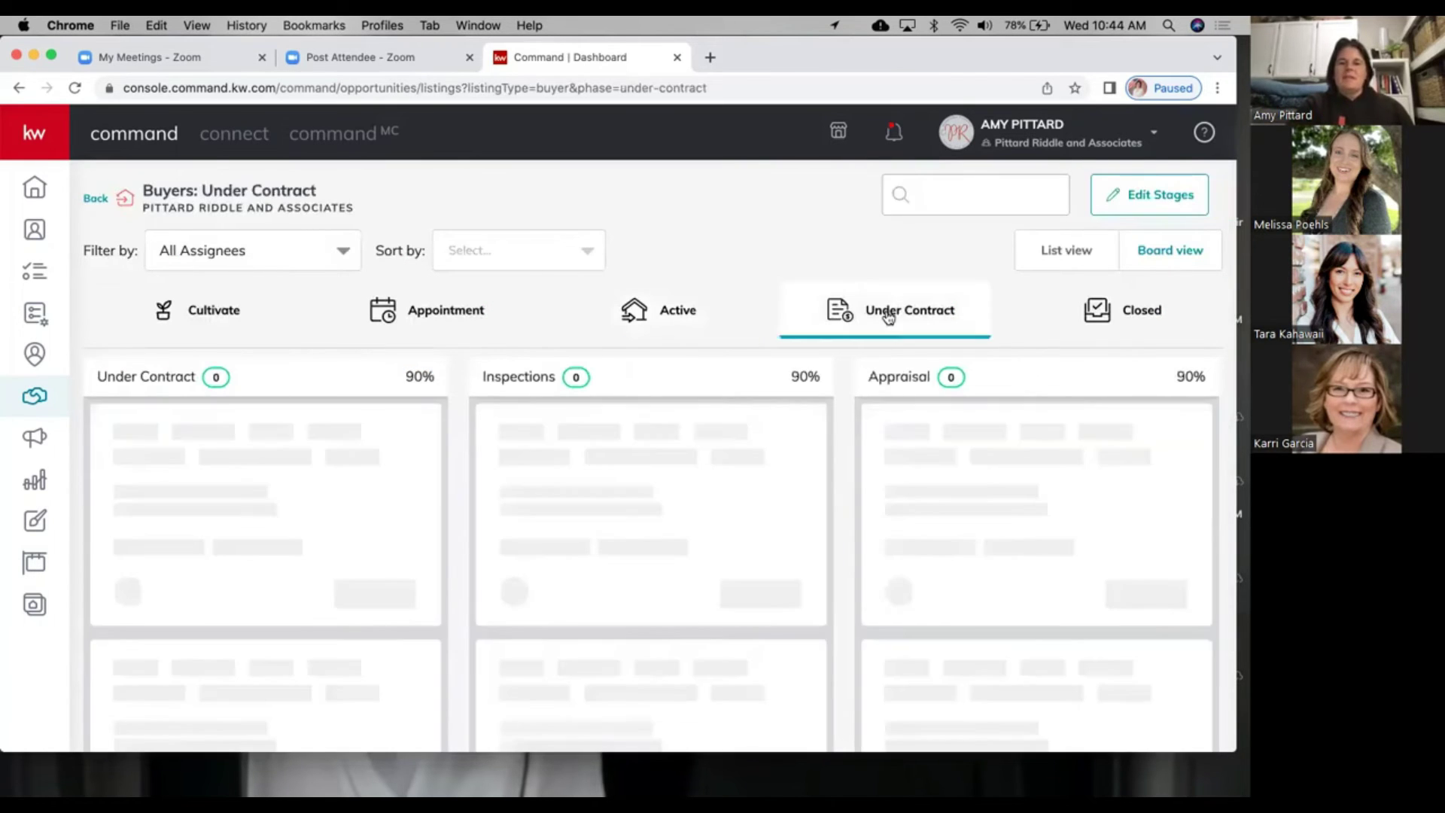
scroll(578, 535, down, 1)
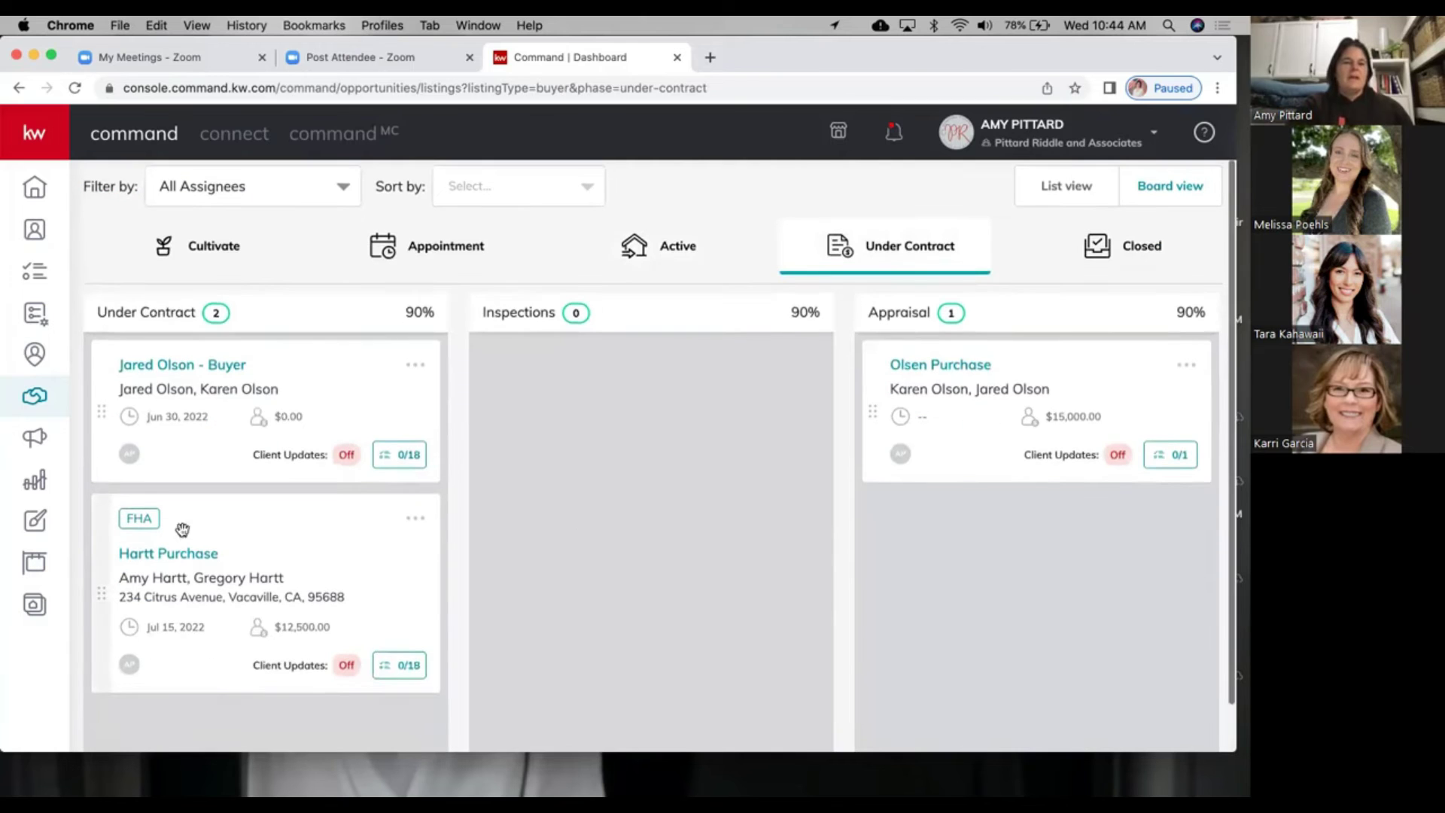
Step: Open the Hartt Purchase opportunity's details page from the Under Contract board
click(182, 568)
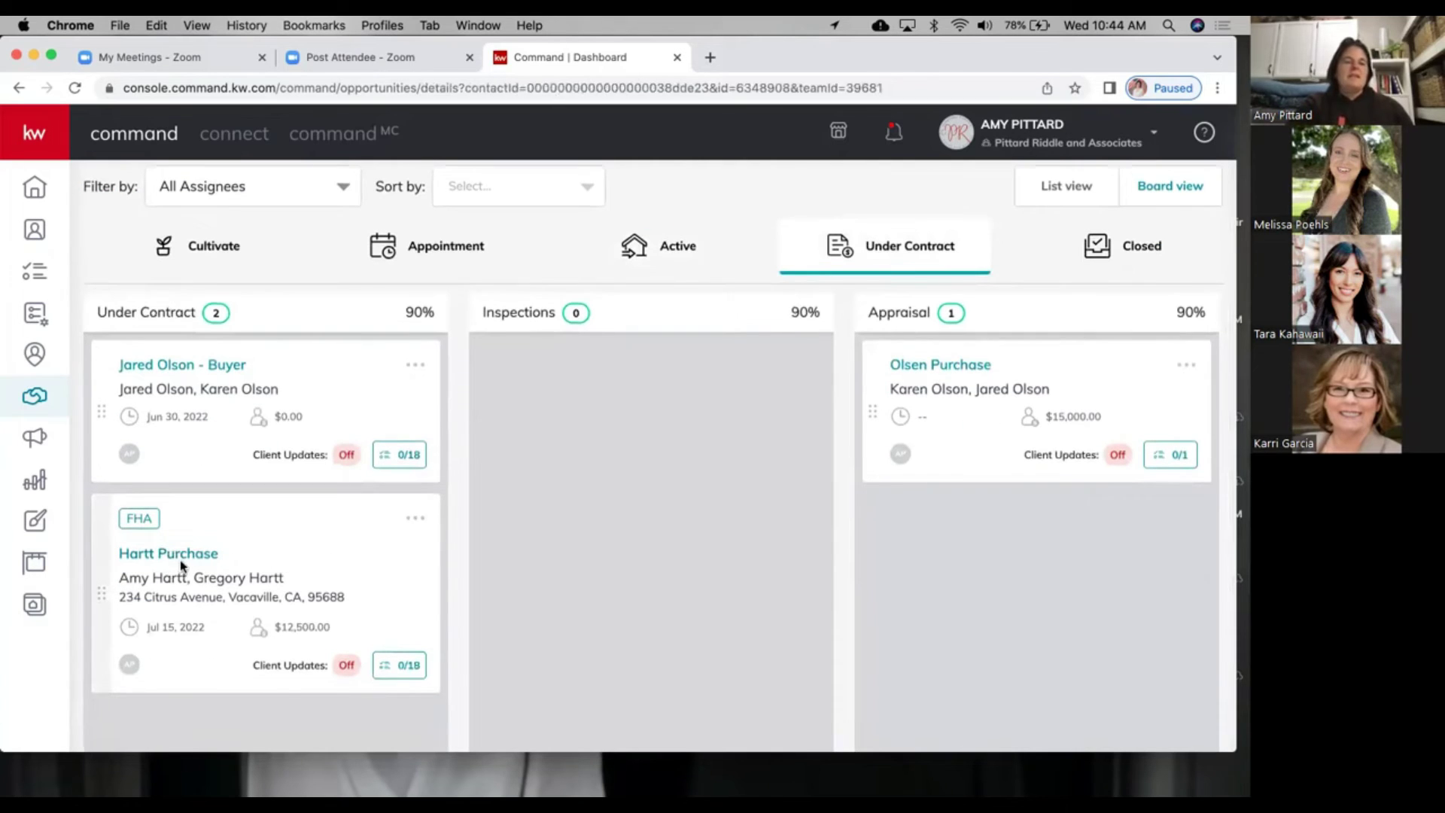
scroll(538, 412, down, 4)
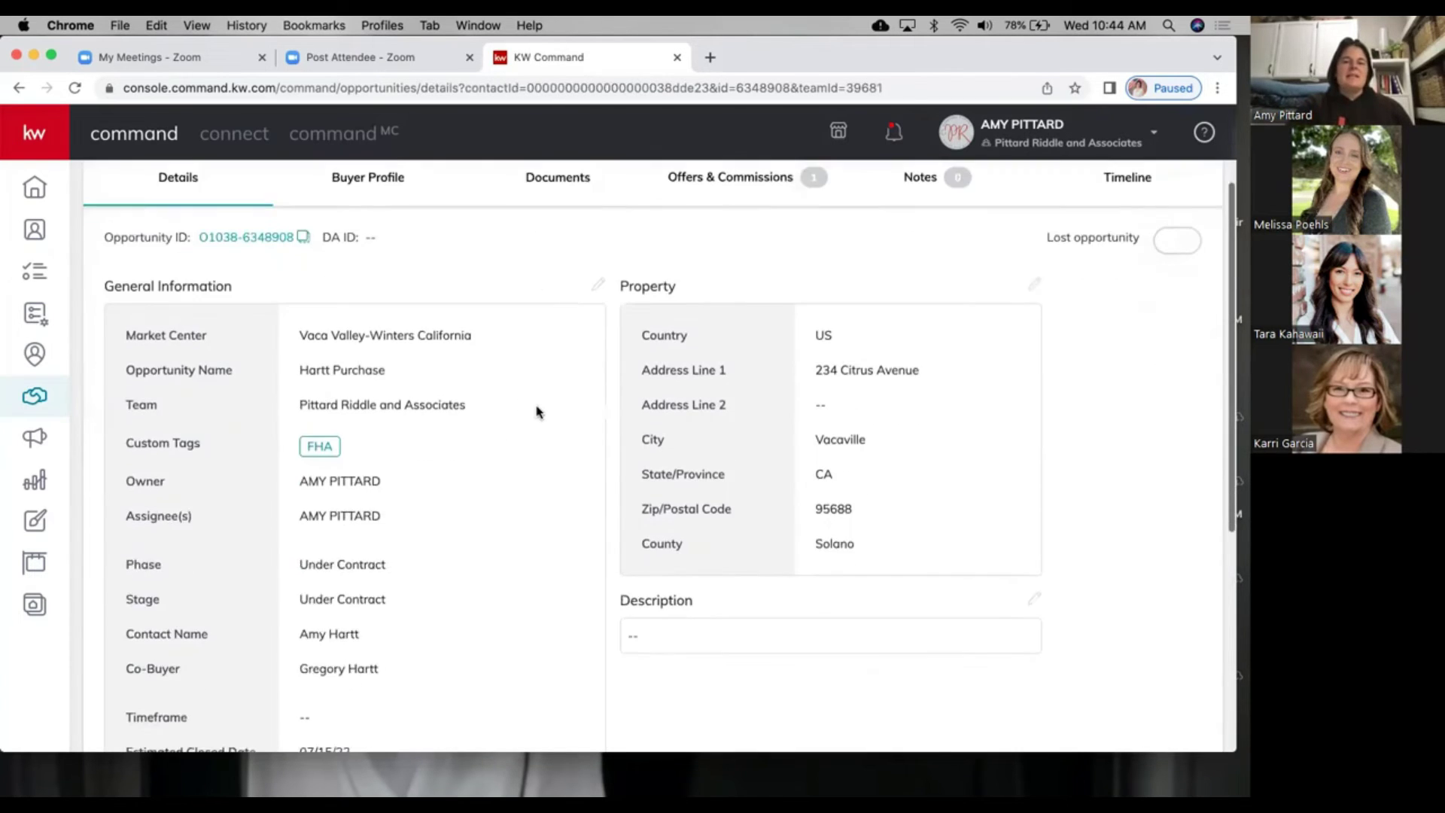
scroll(537, 411, down, 4)
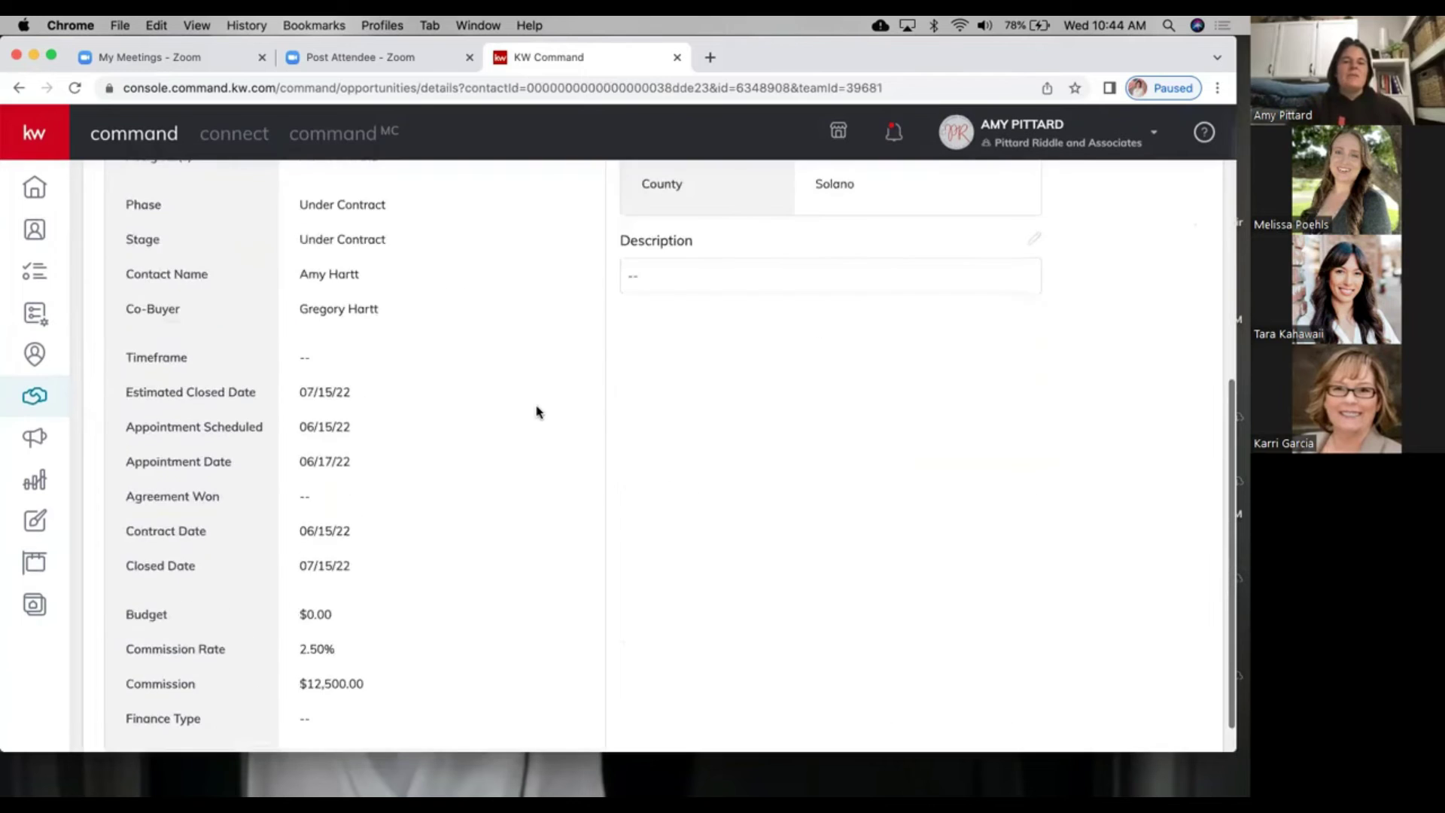
scroll(539, 410, up, 8)
Step: Change the general information budget to $568,000 and save it
click(600, 428)
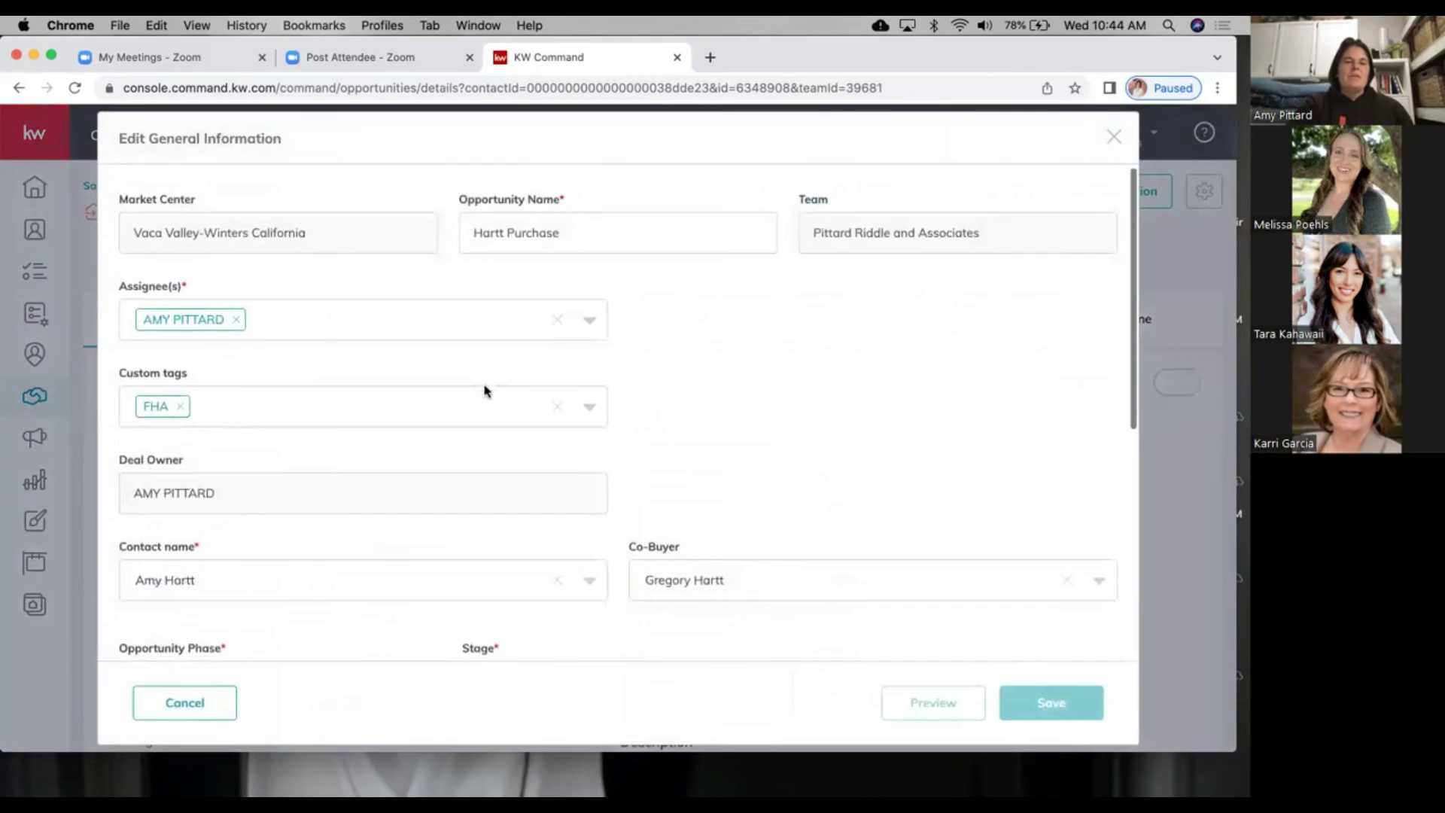
scroll(484, 391, down, 4)
scroll(484, 391, down, 2)
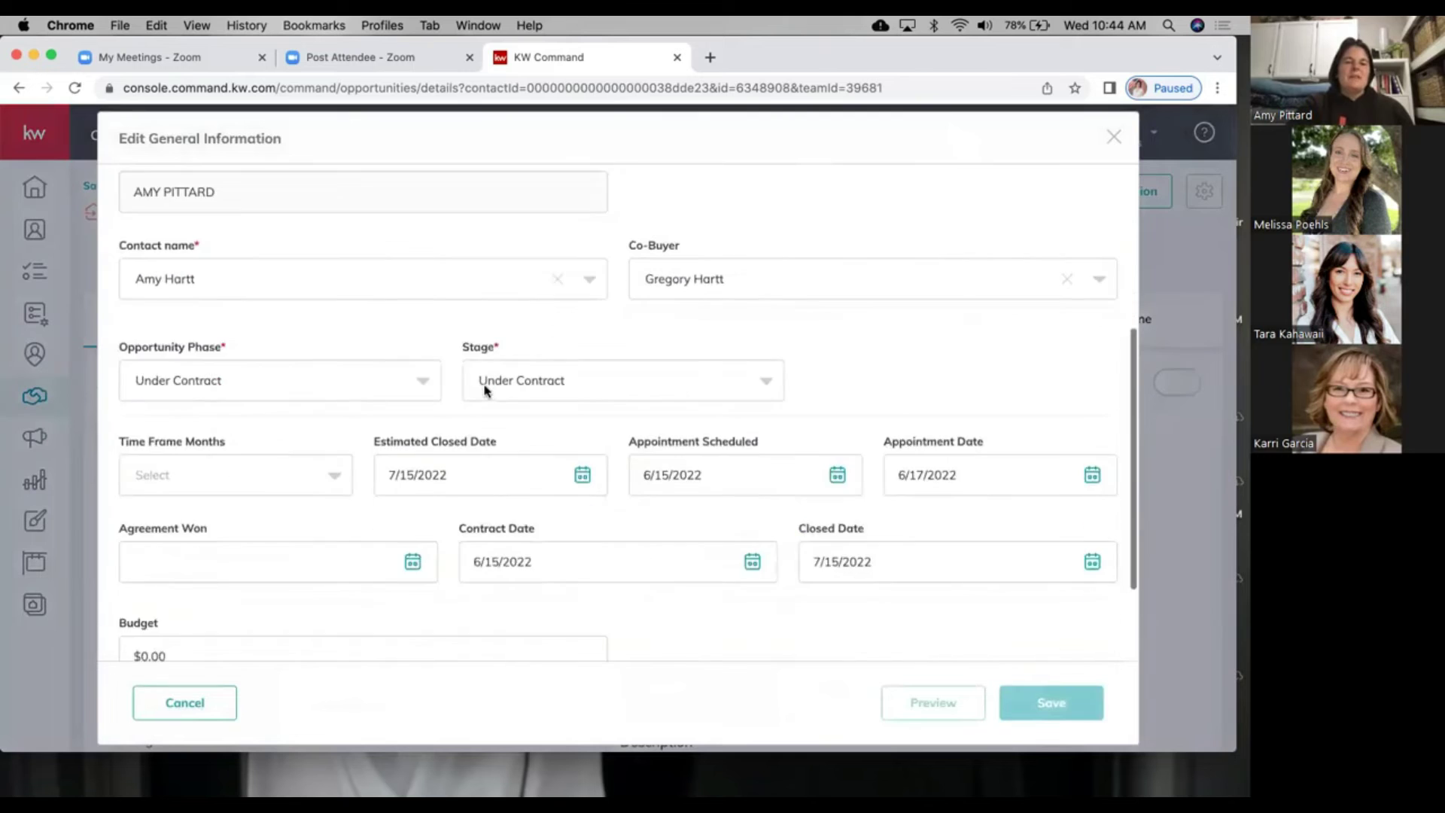
scroll(316, 479, down, 1)
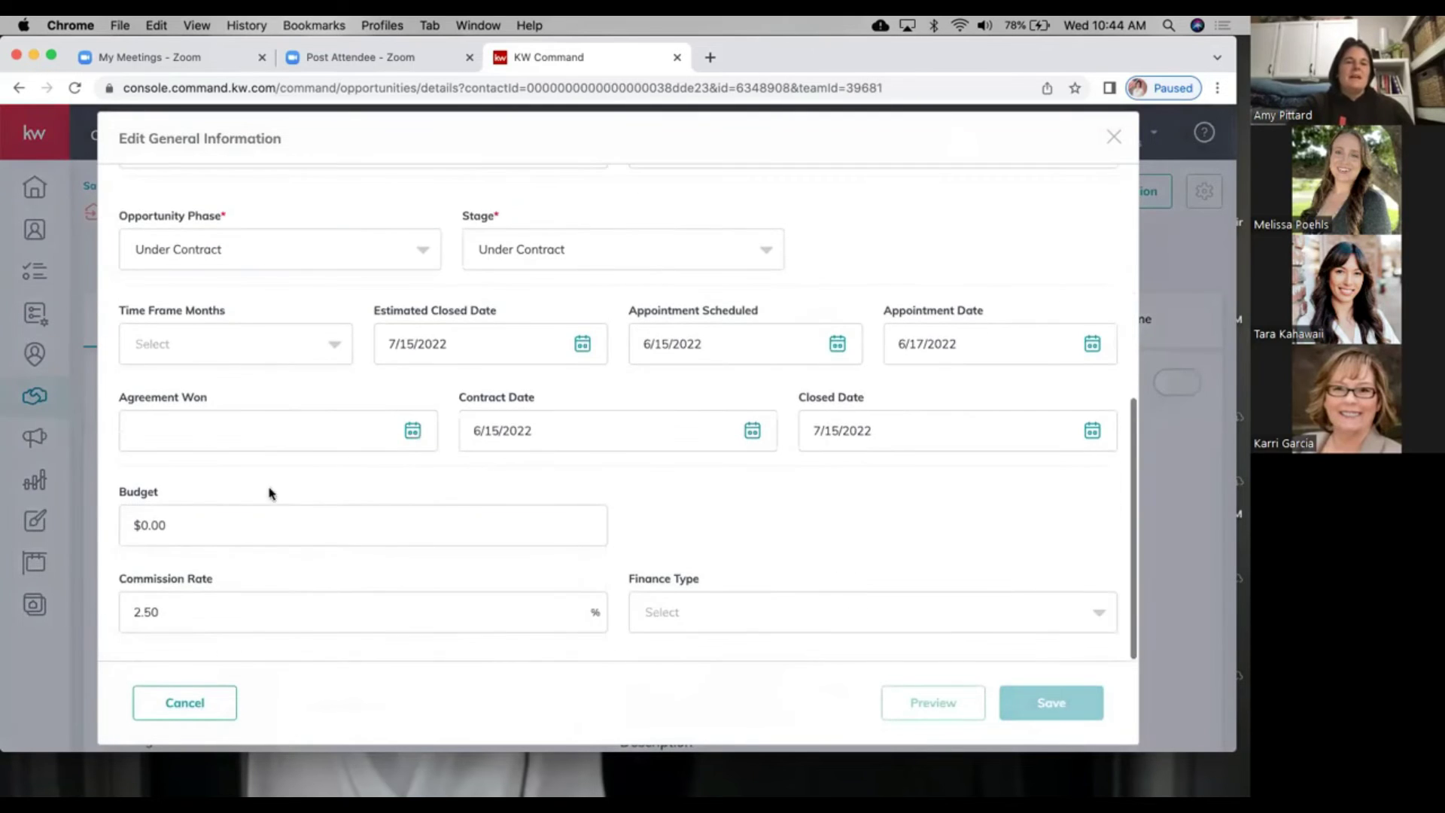
drag(236, 517, 119, 509)
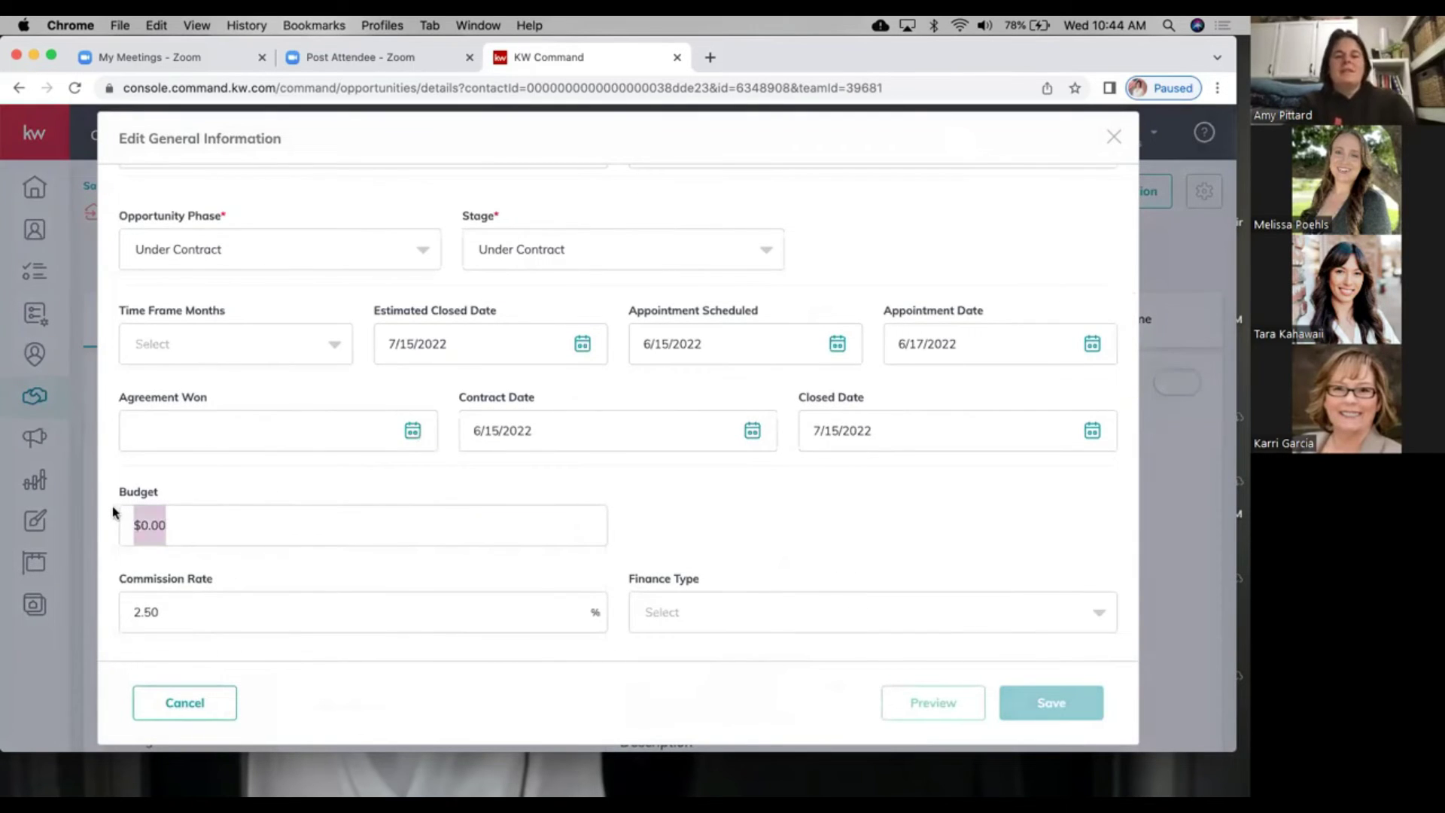
text(568,000)
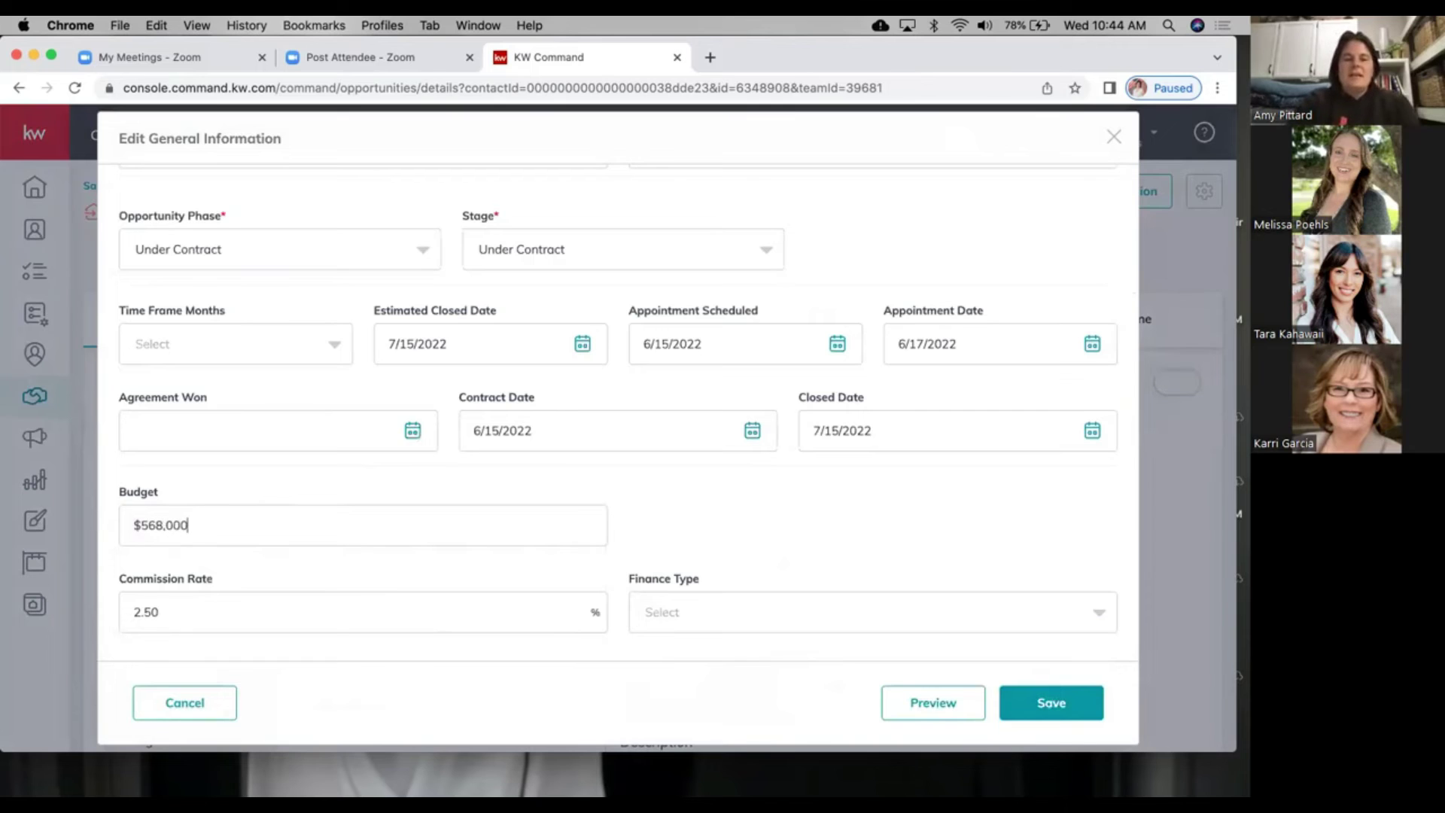
key(Tab)
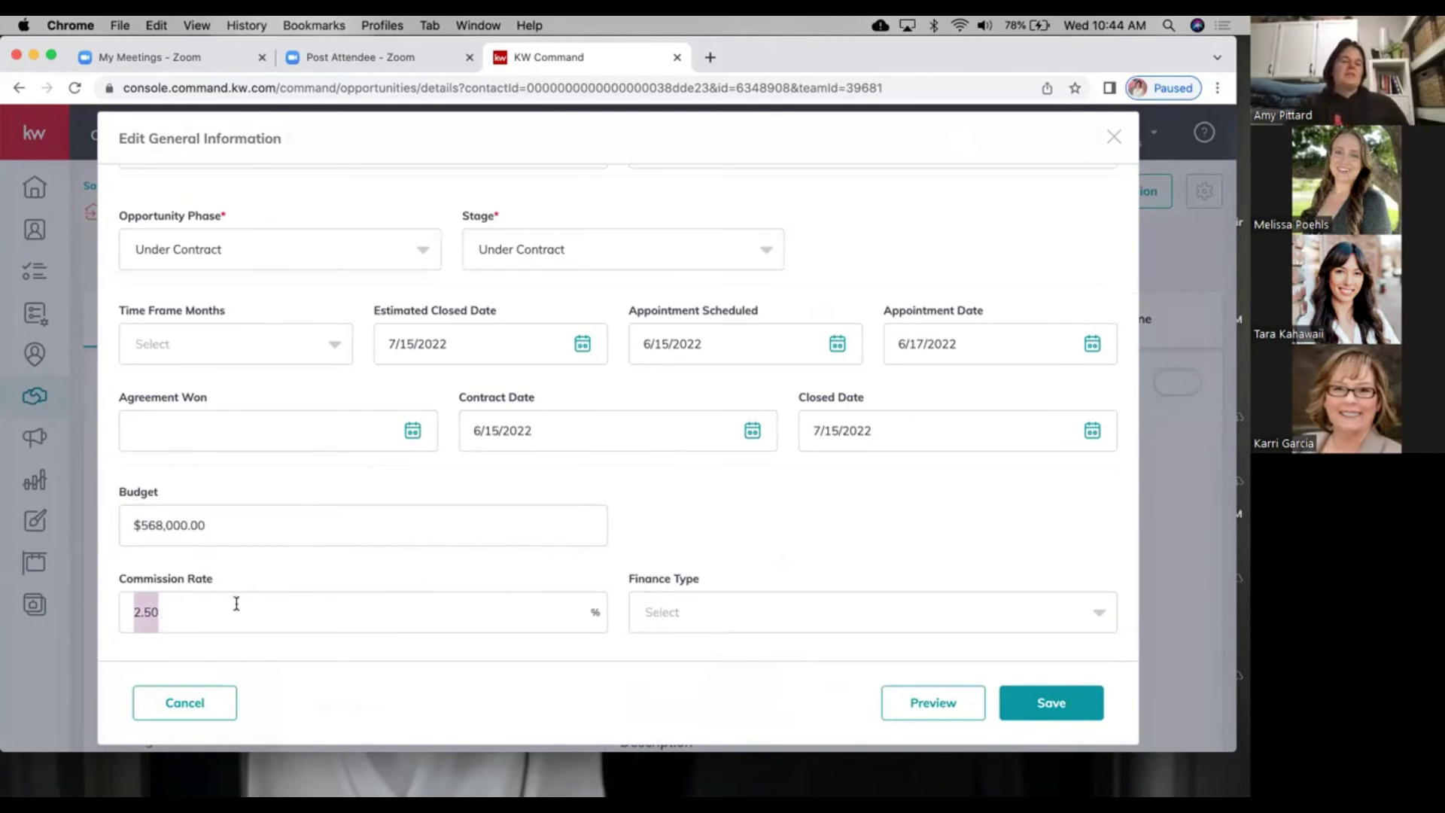
click(965, 645)
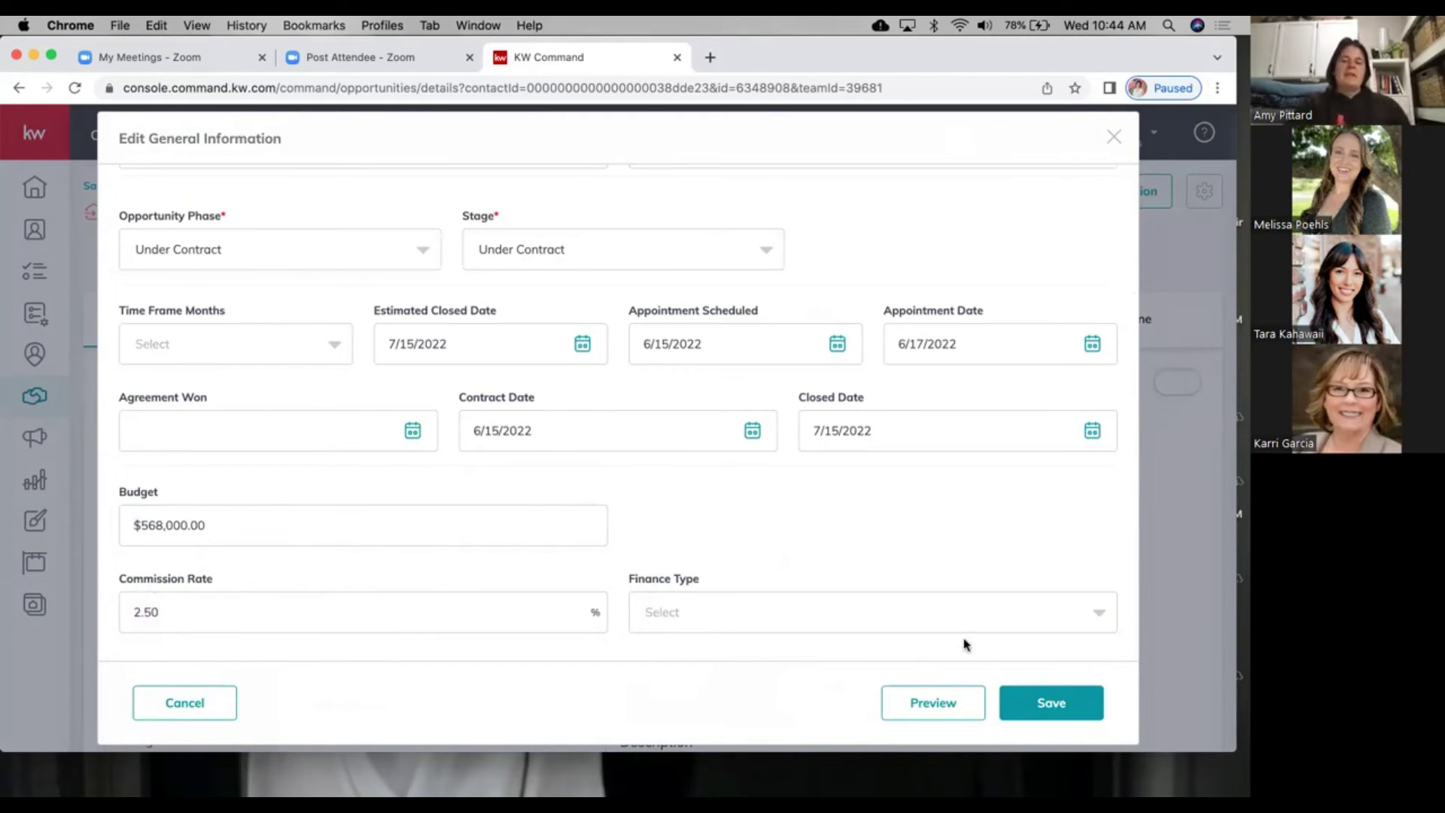
click(1050, 703)
scroll(622, 574, down, 3)
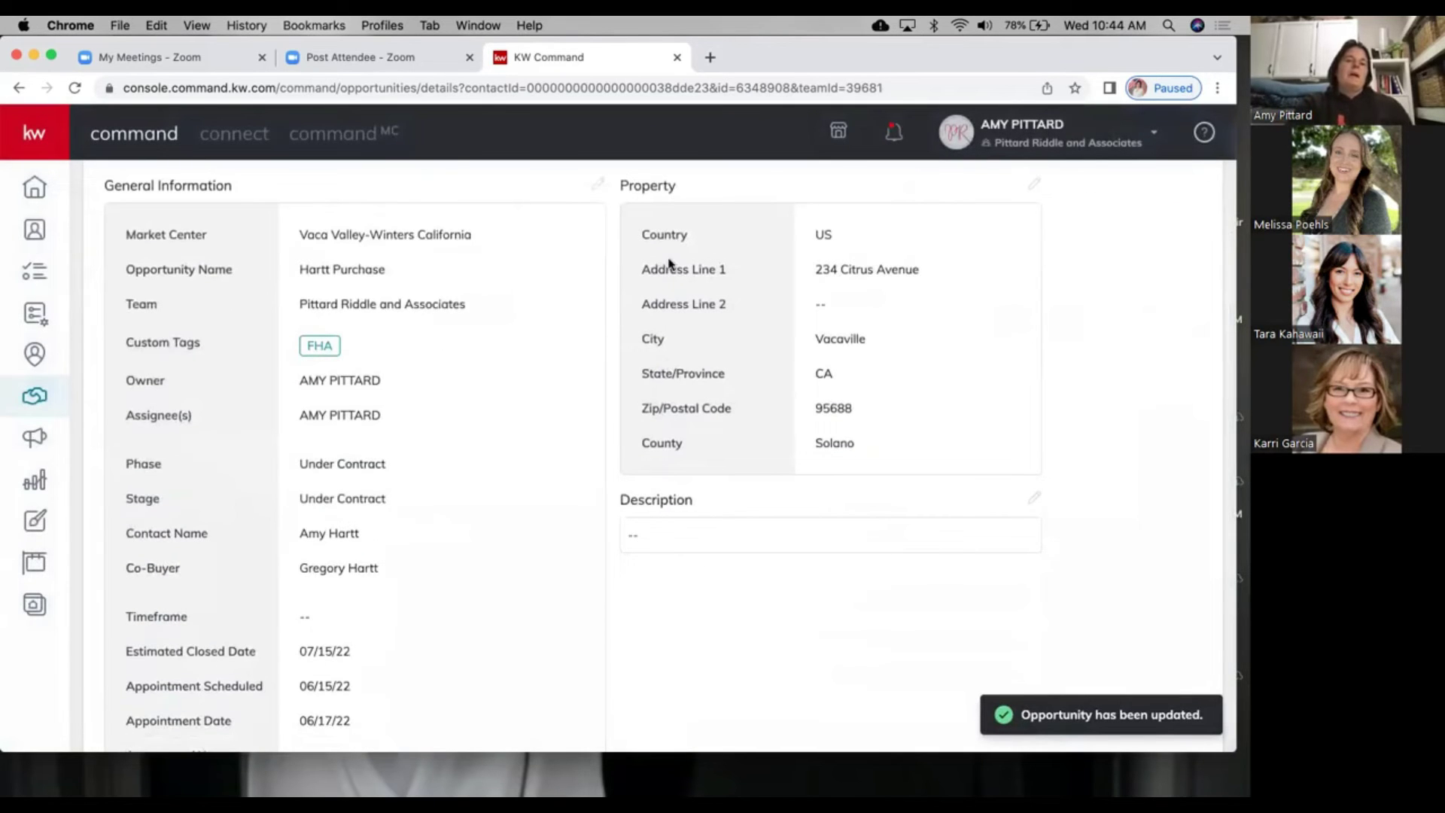
scroll(605, 370, up, 5)
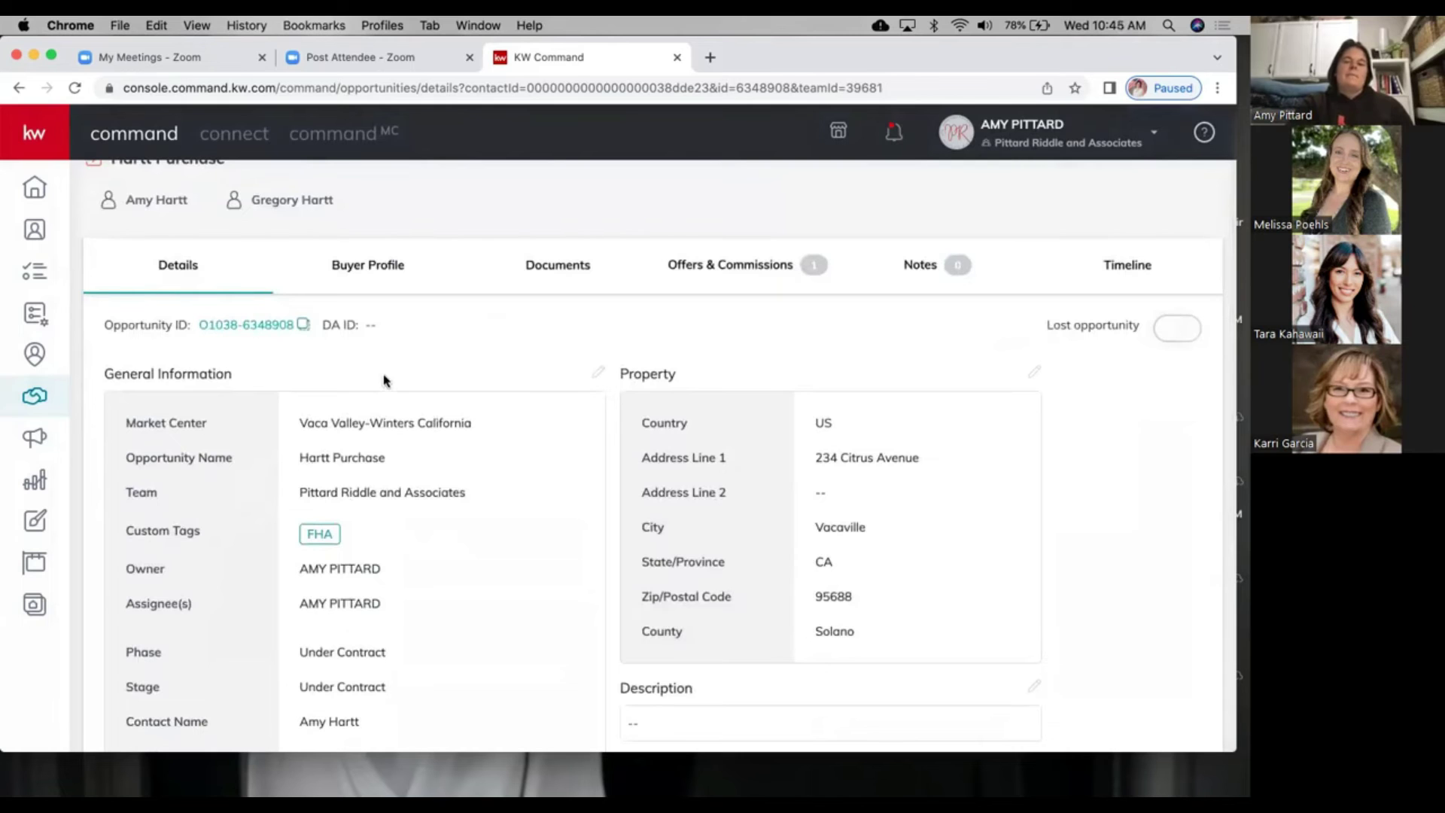
Step: Go from the Sales Pipeline overview to the Buyers Under Contract board
scroll(226, 242, up, 2)
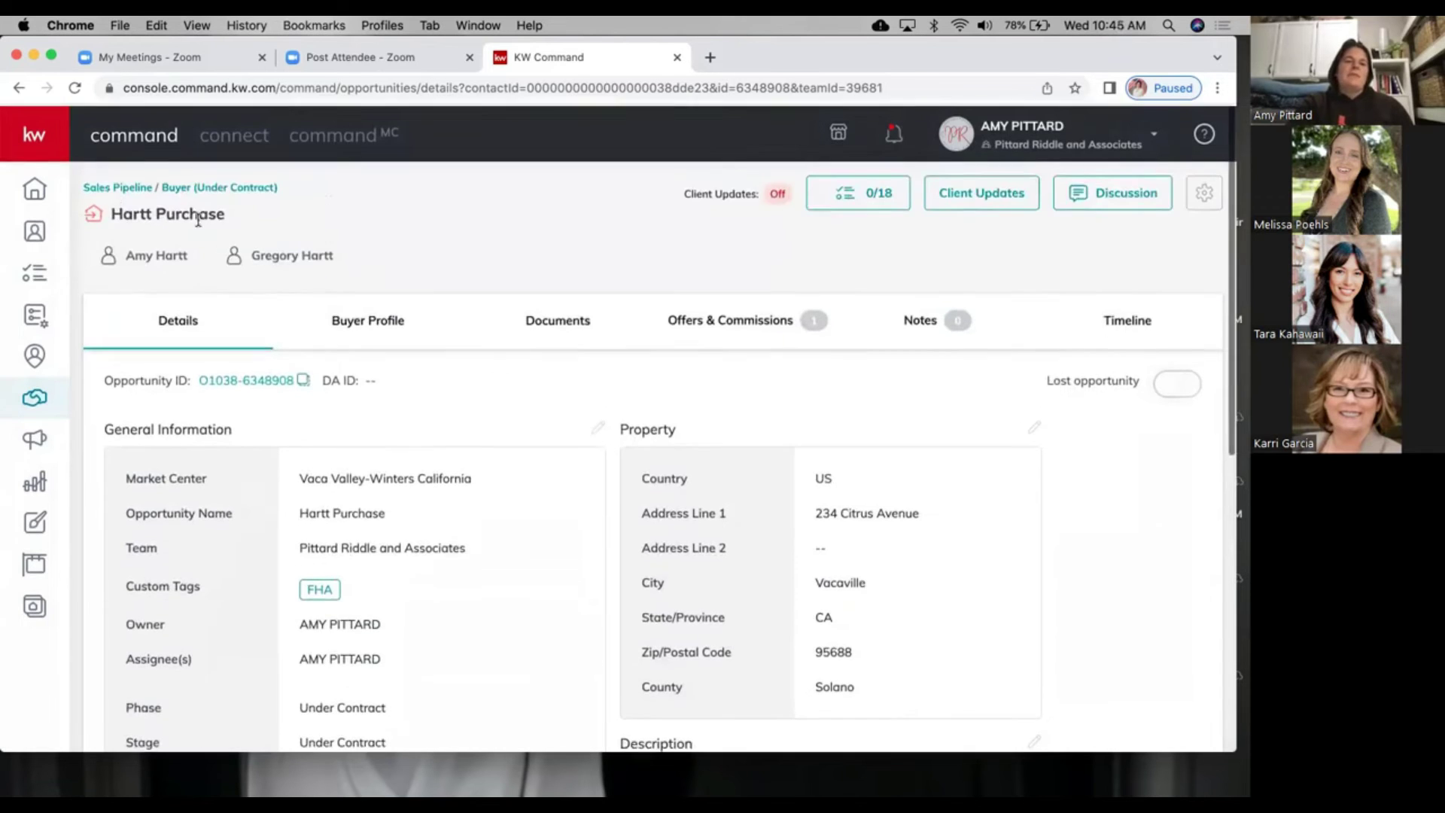
click(112, 189)
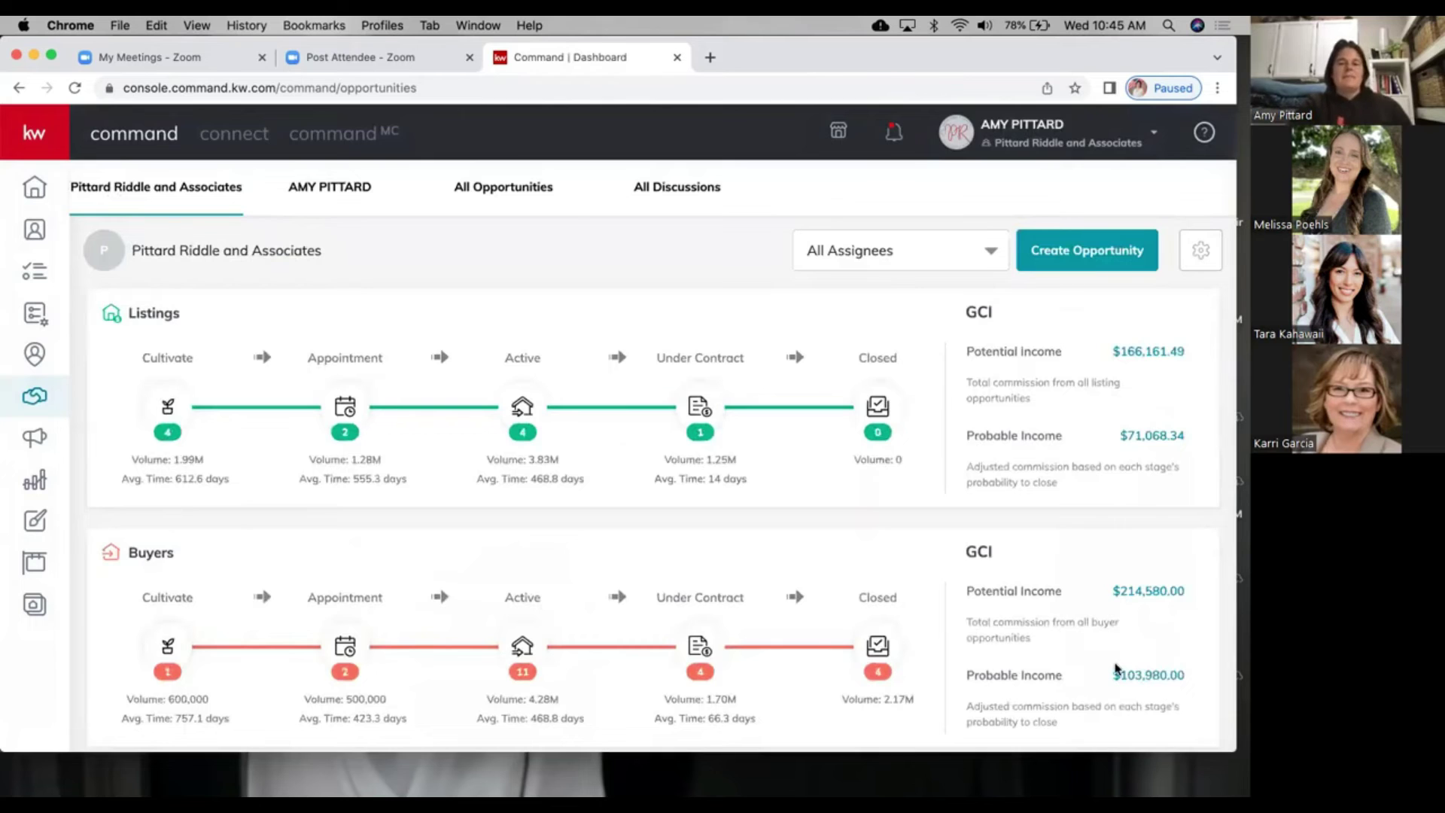
scroll(1117, 669, down, 2)
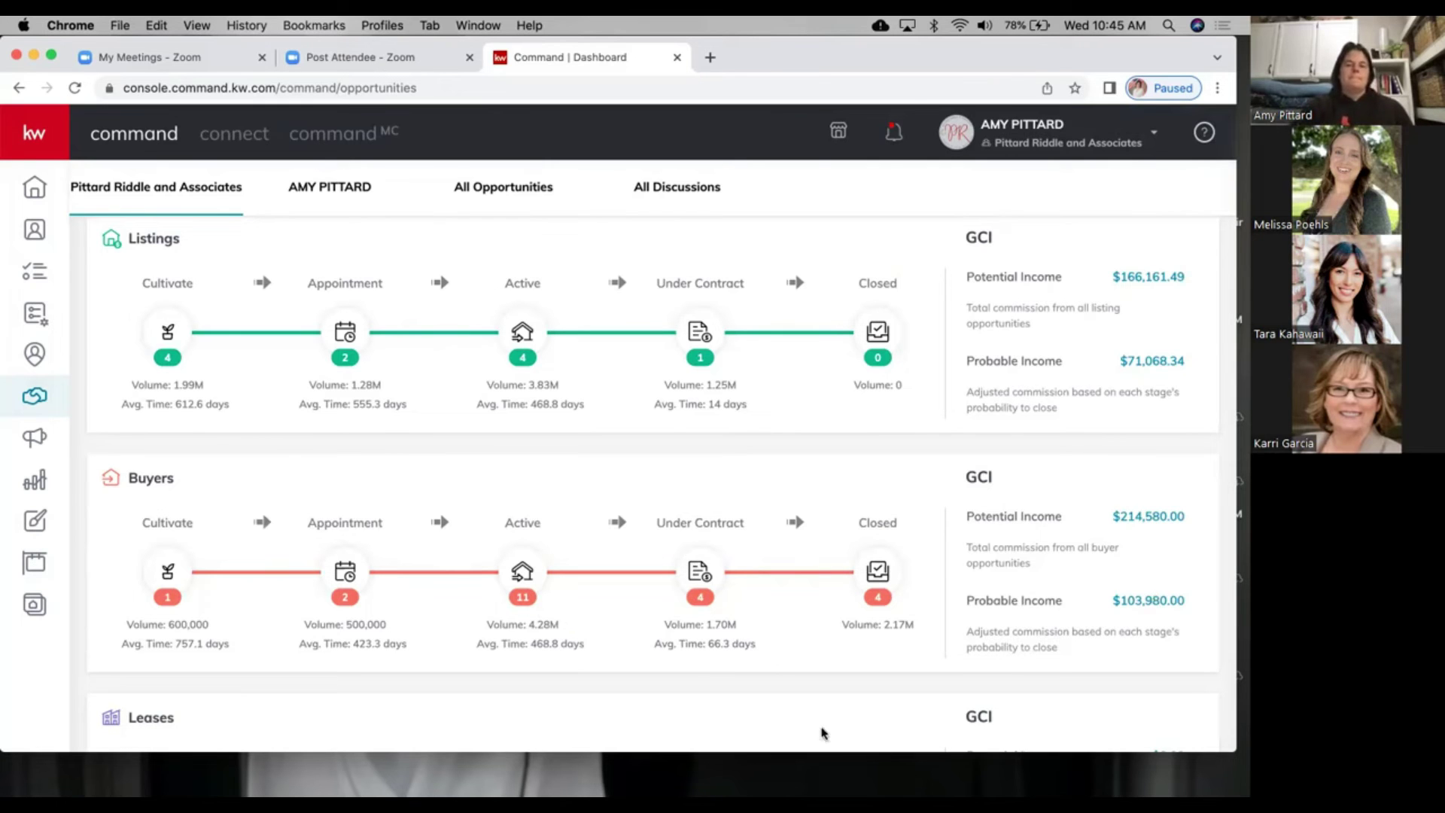
click(522, 571)
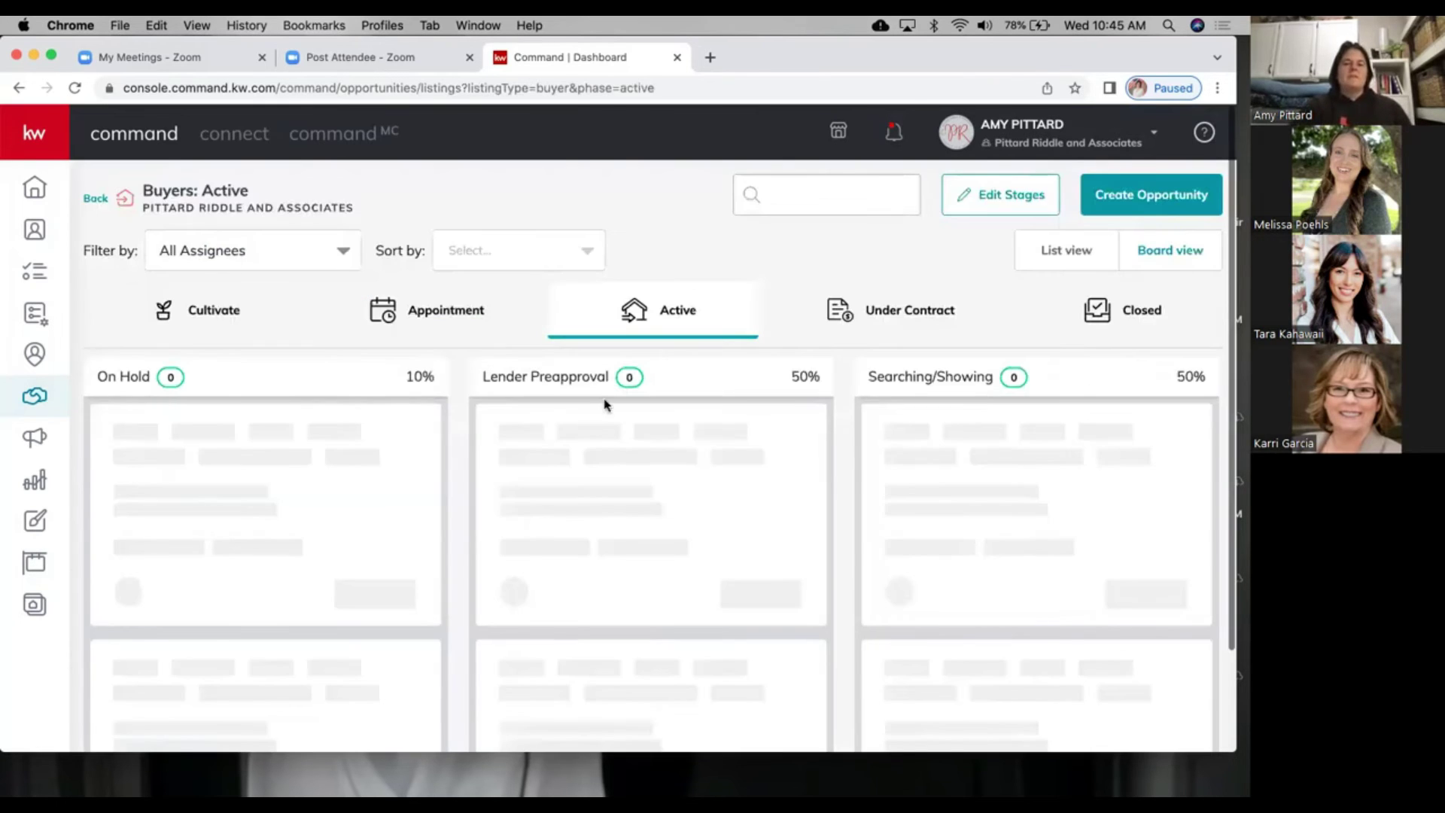
scroll(604, 405, down, 3)
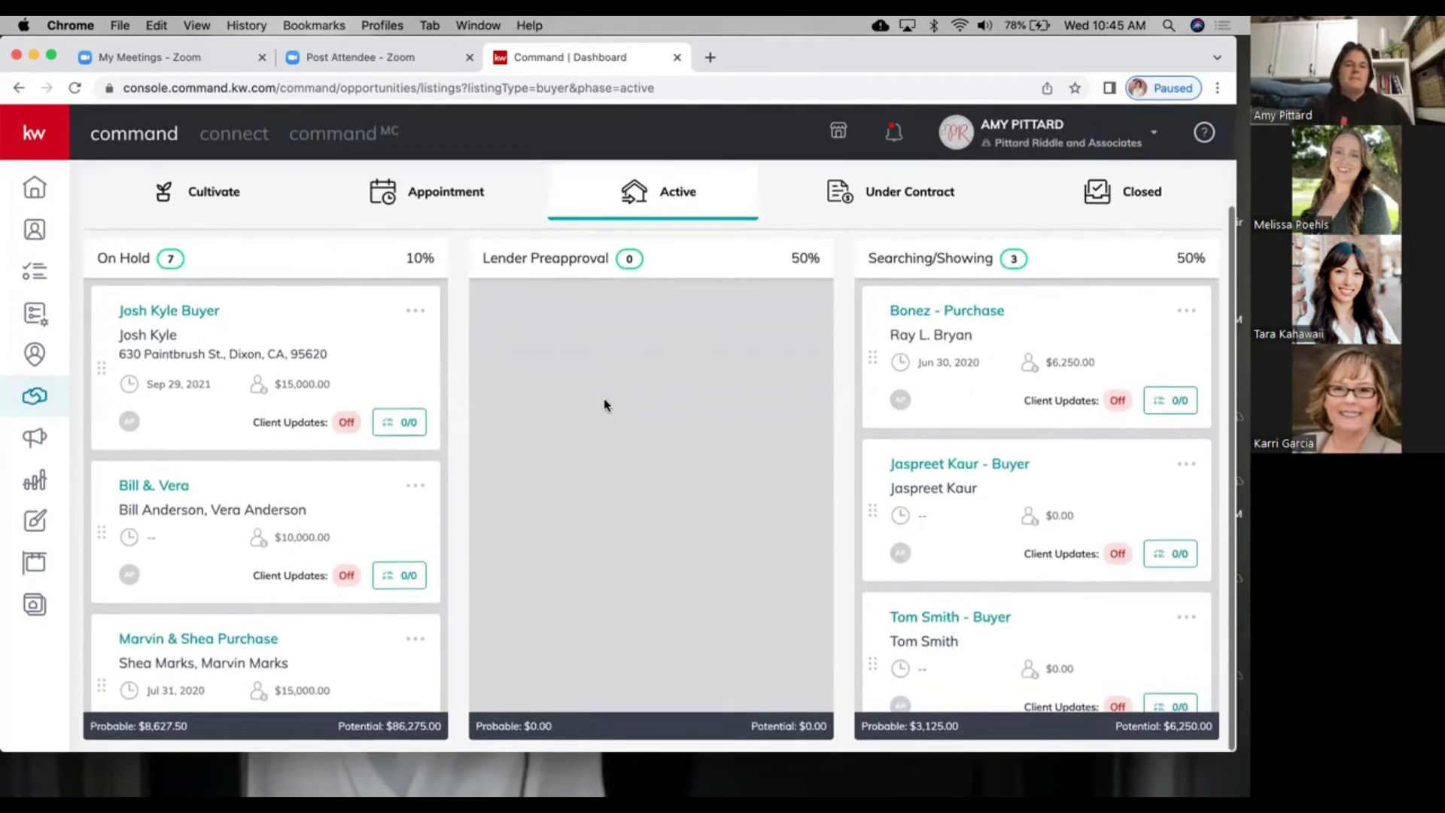
click(868, 190)
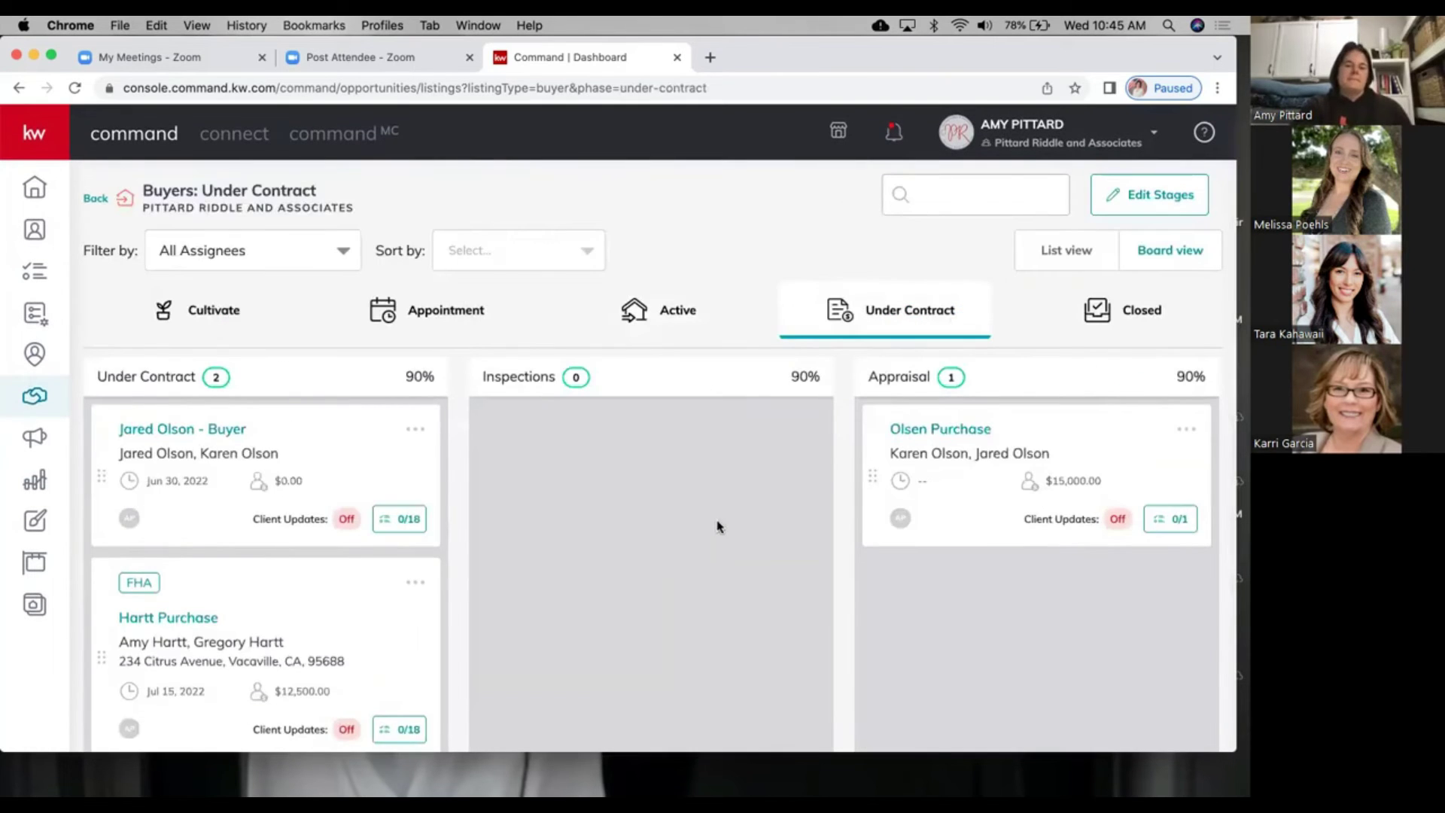
scroll(717, 526, down, 3)
Step: Move Hartt Purchase to Closed, confirm the 6/15/2022 closing date, and view the Closed board
drag(258, 478, 1088, 205)
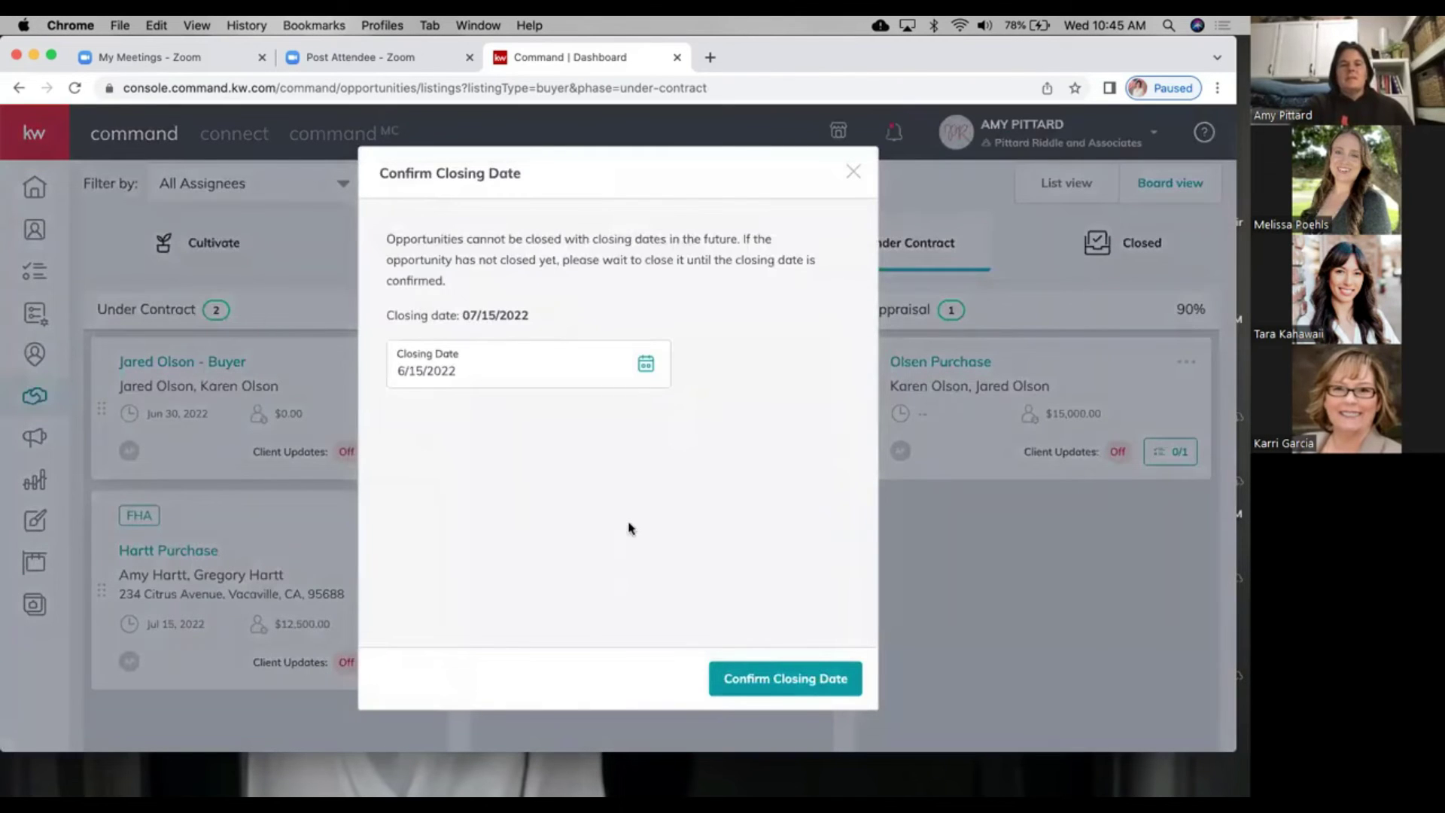
click(745, 677)
click(1136, 245)
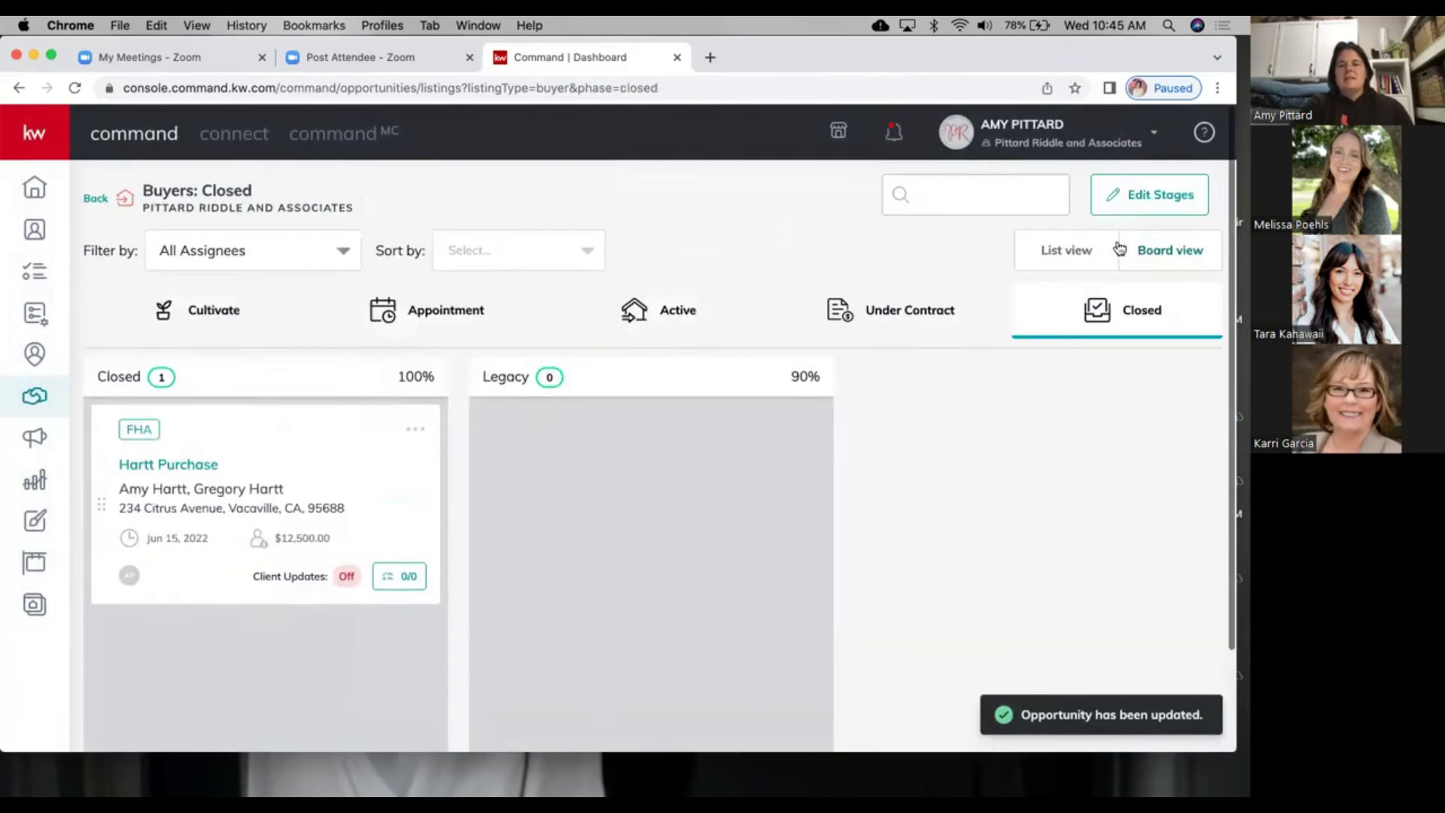
scroll(293, 479, down, 8)
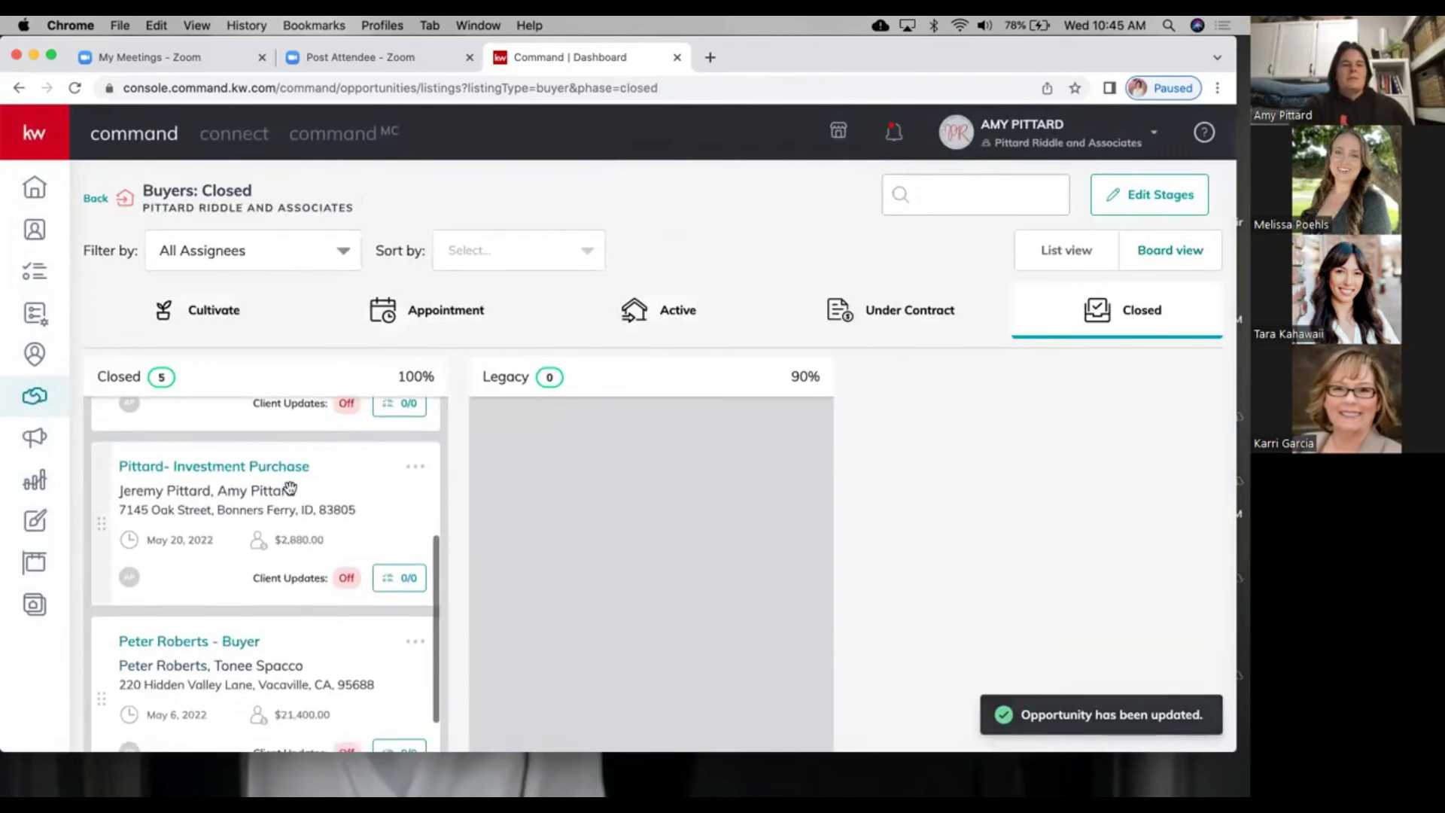
scroll(290, 489, down, 3)
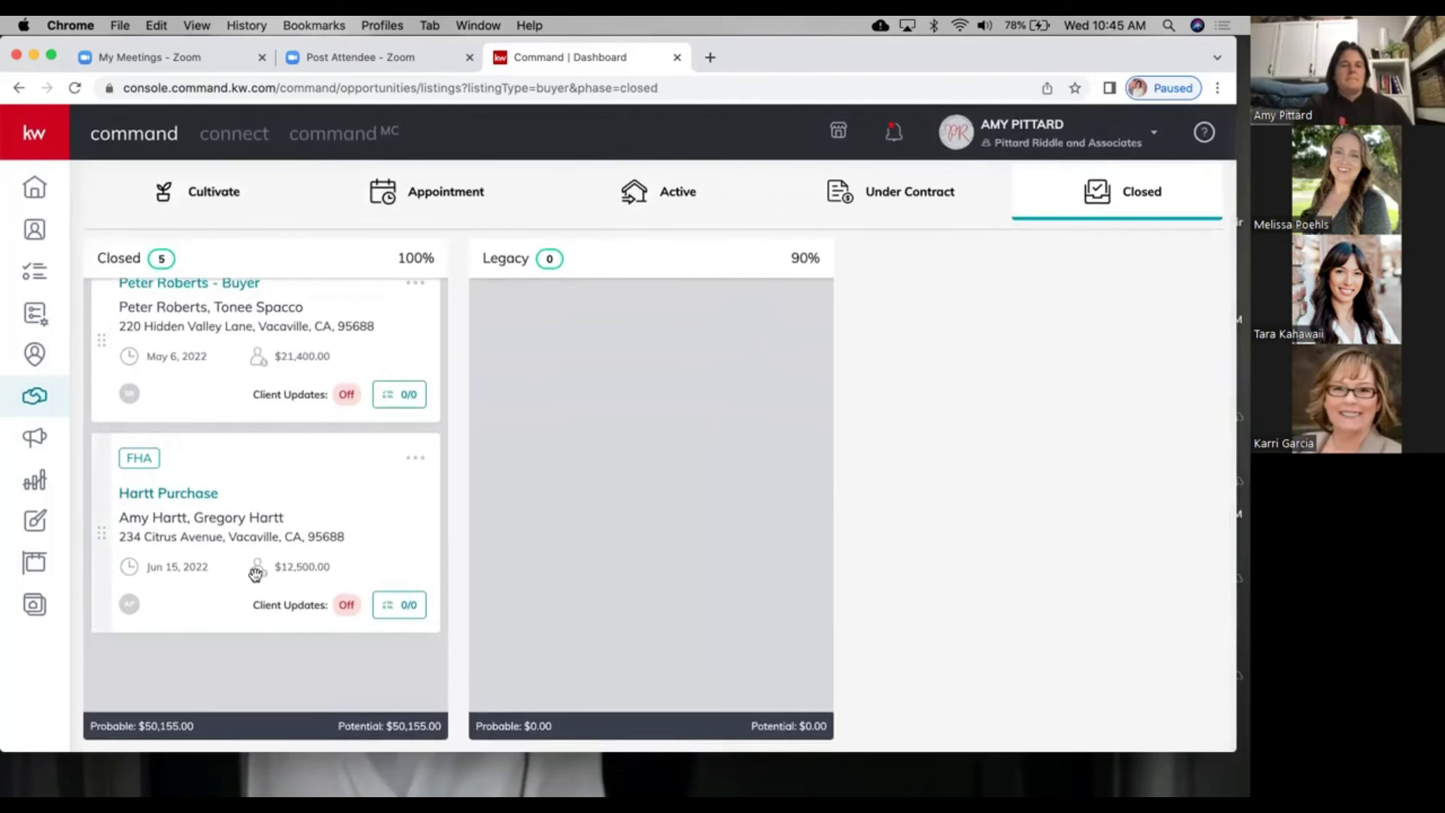
scroll(256, 575, up, 8)
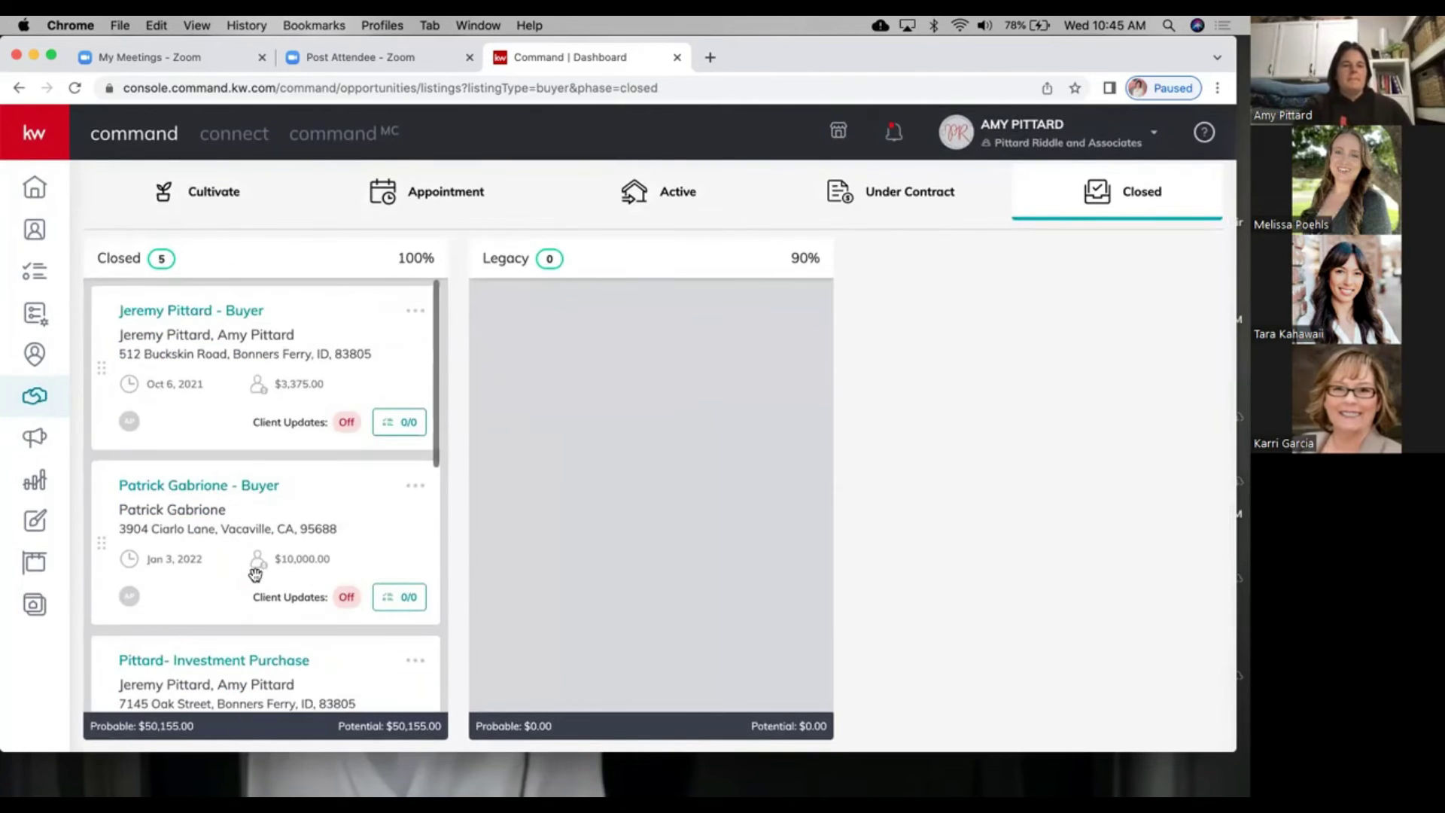
scroll(256, 574, up, 2)
scroll(256, 574, up, 1)
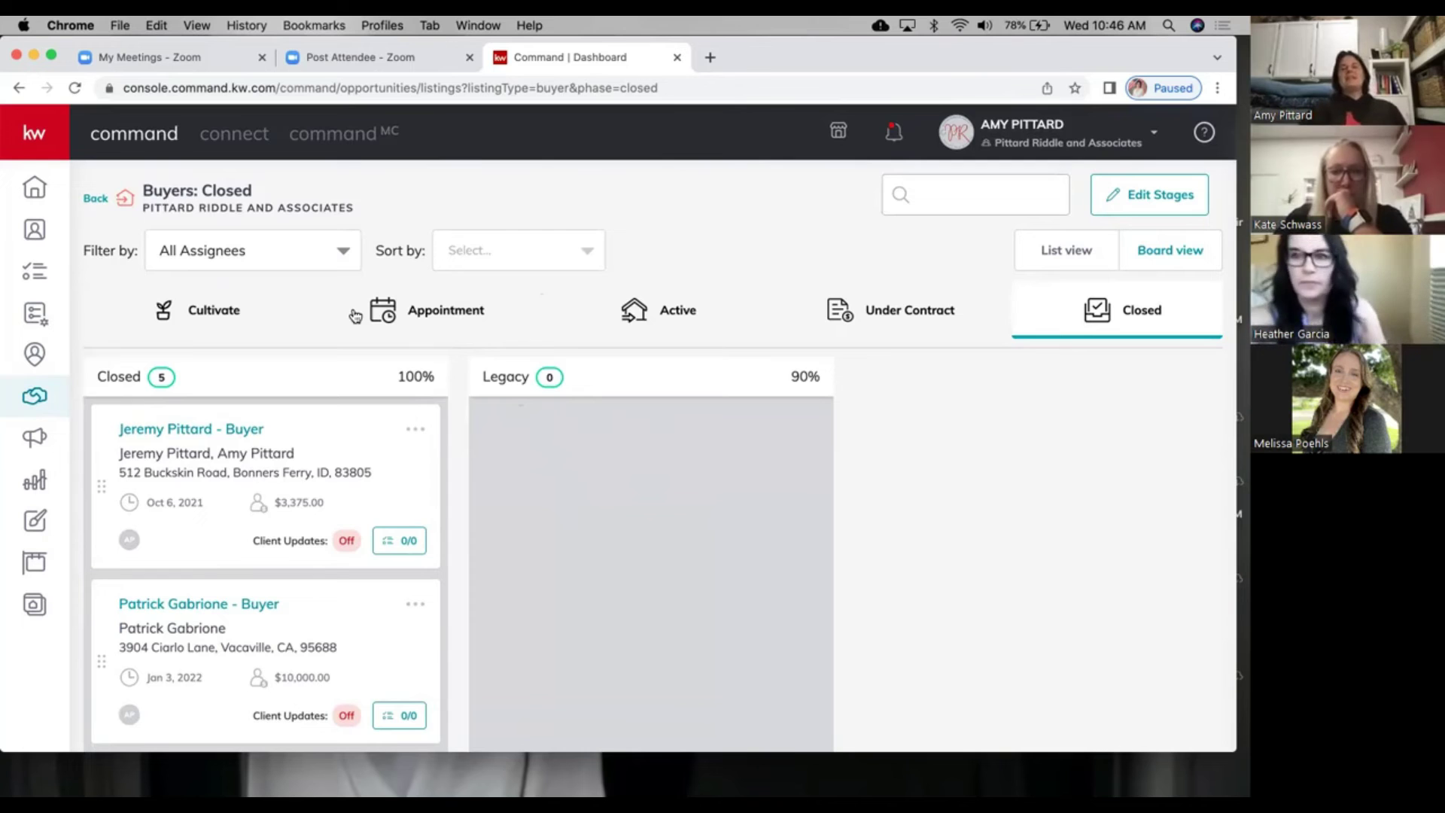
Step: Switch the Buyers board to its Active stages: On Hold, Lender Preapproval and Searching/Showing
click(673, 310)
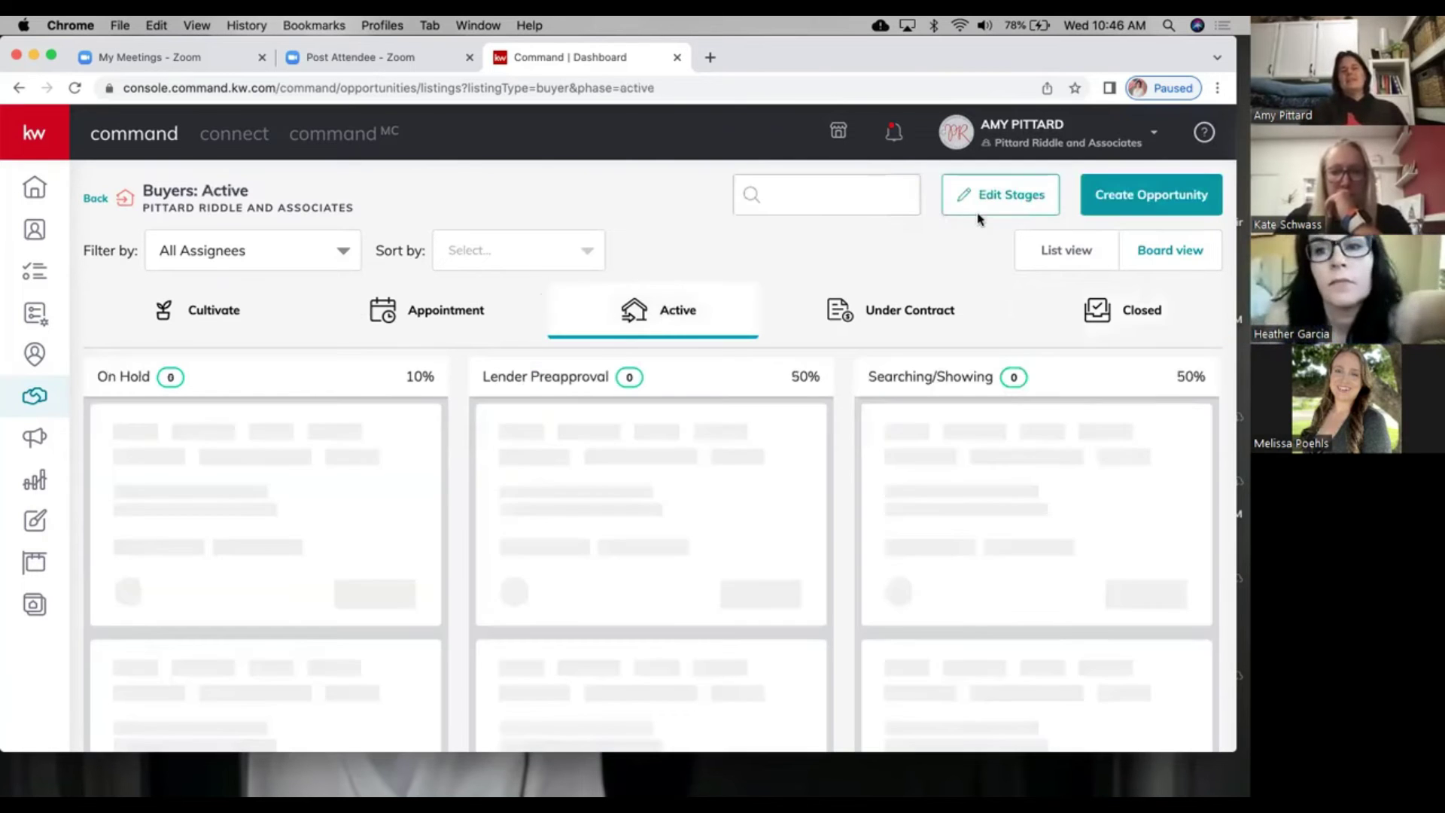
click(992, 200)
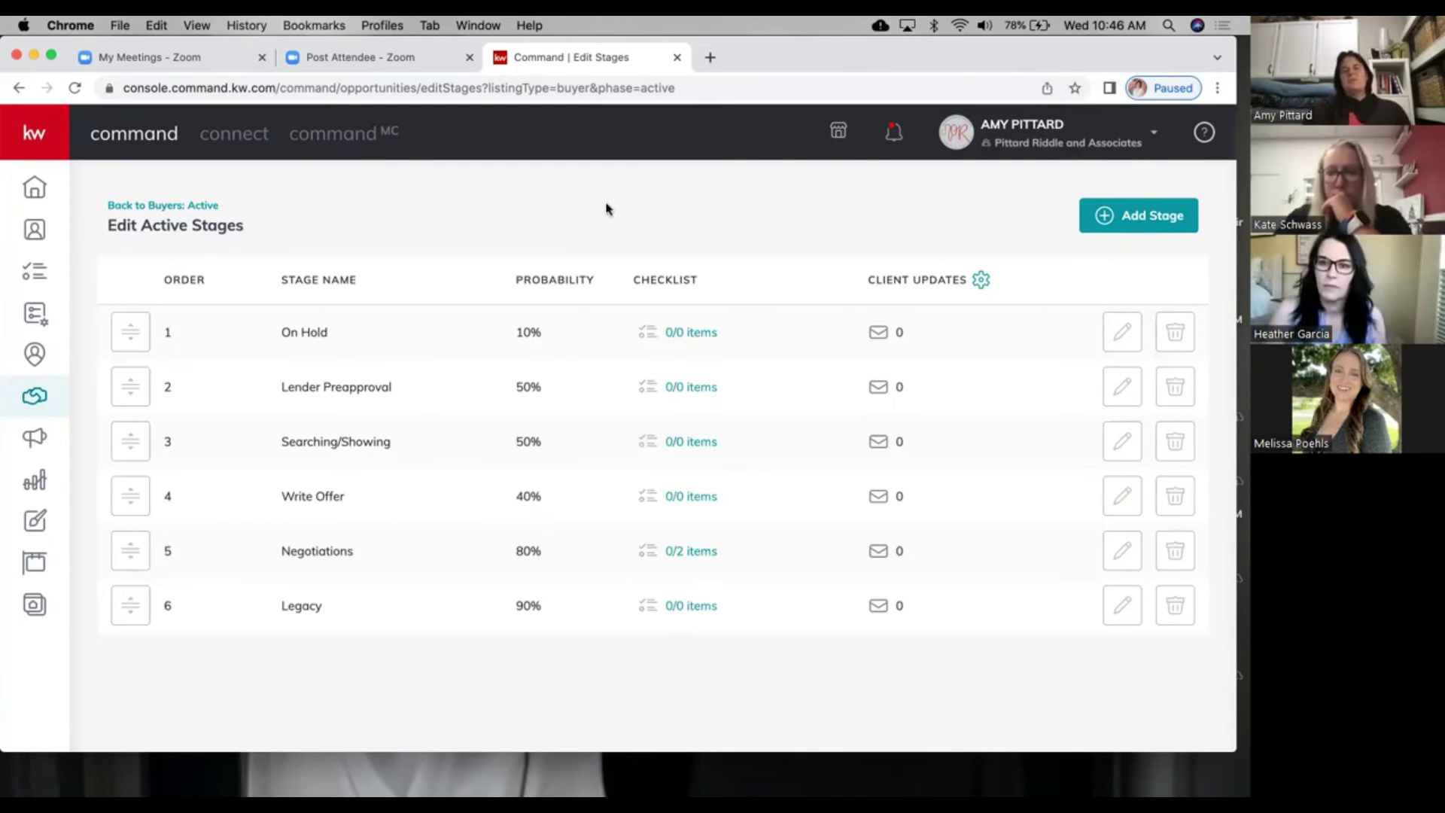
click(198, 206)
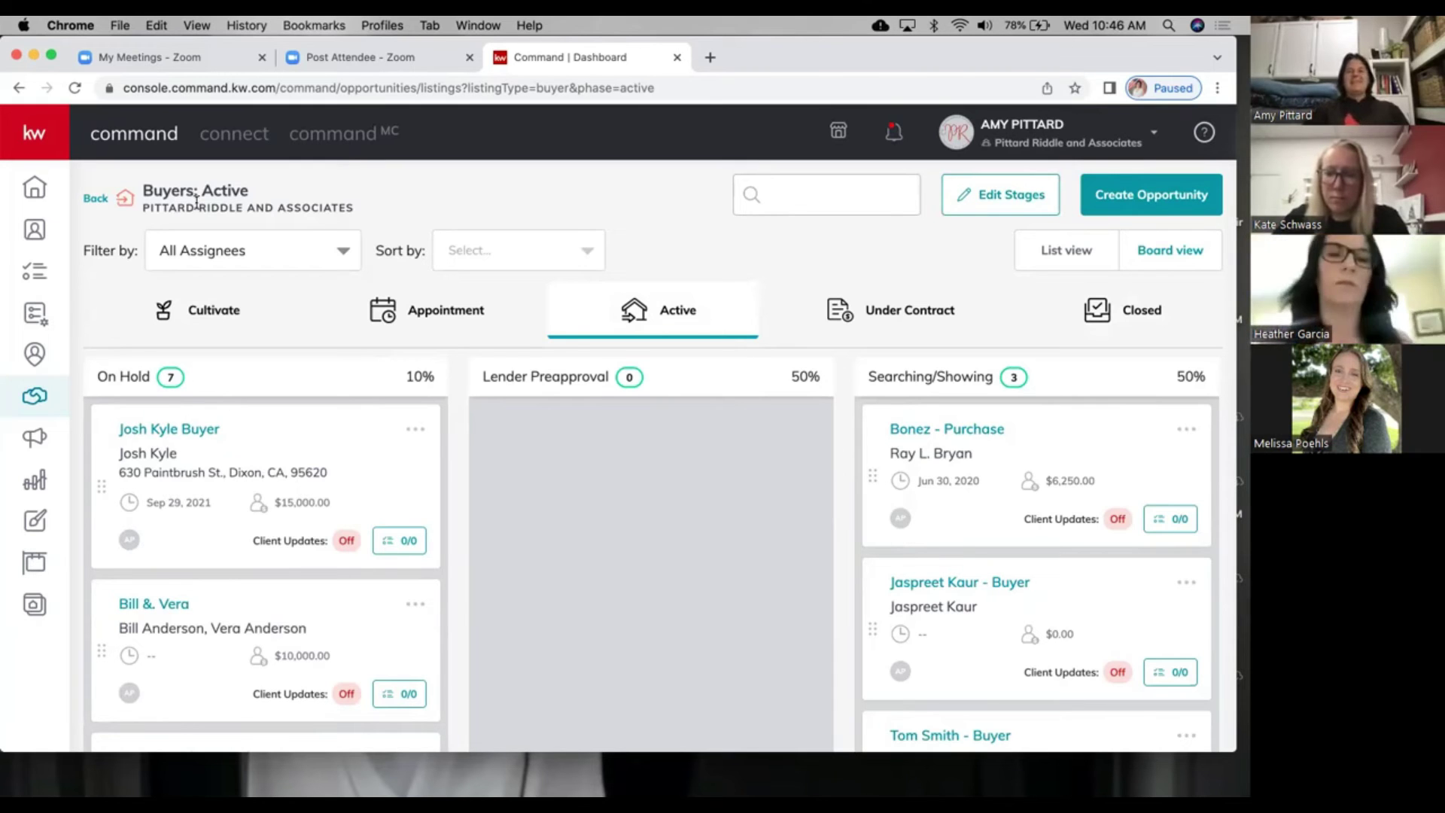
click(893, 324)
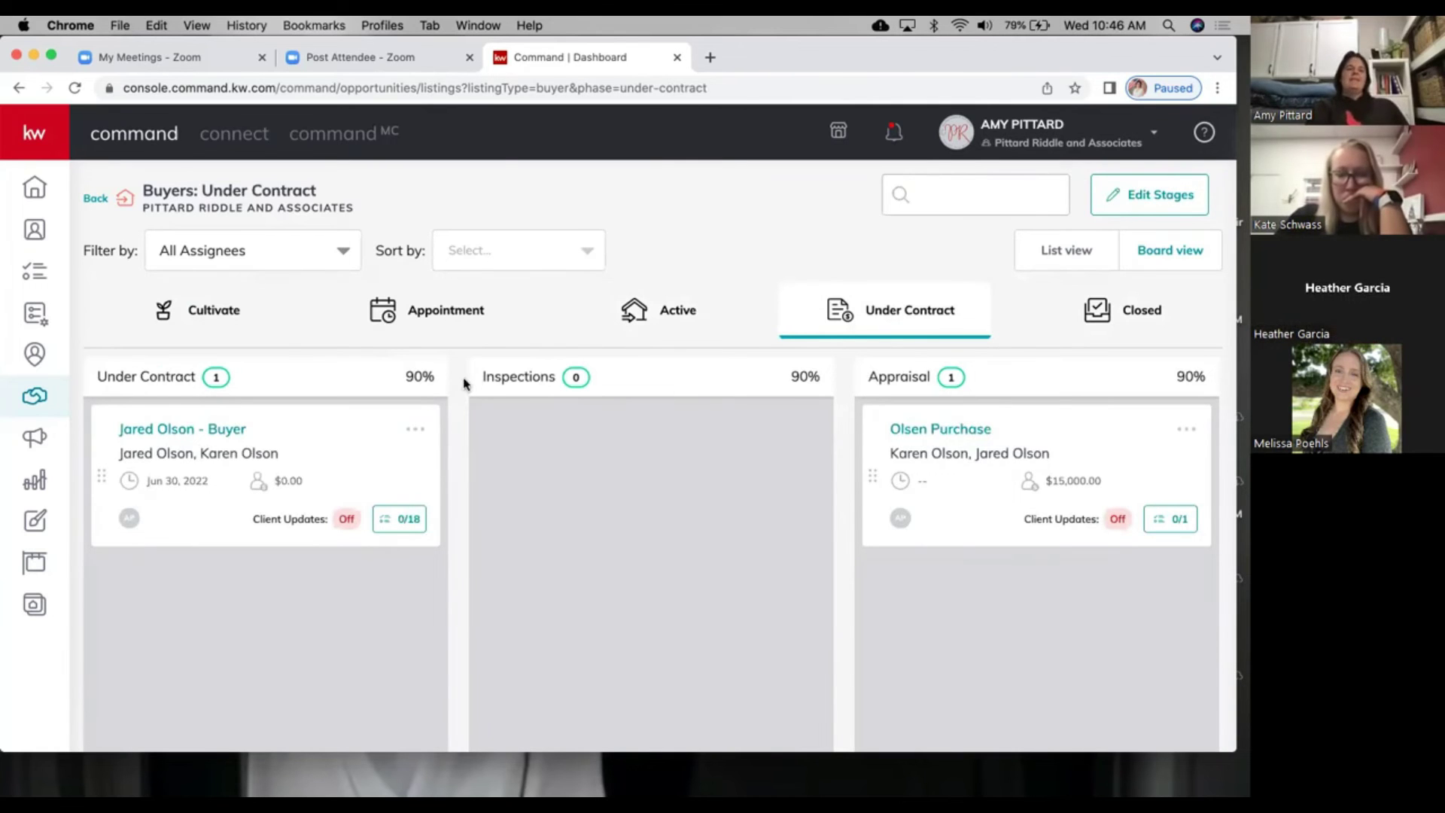
scroll(738, 524, right, 10)
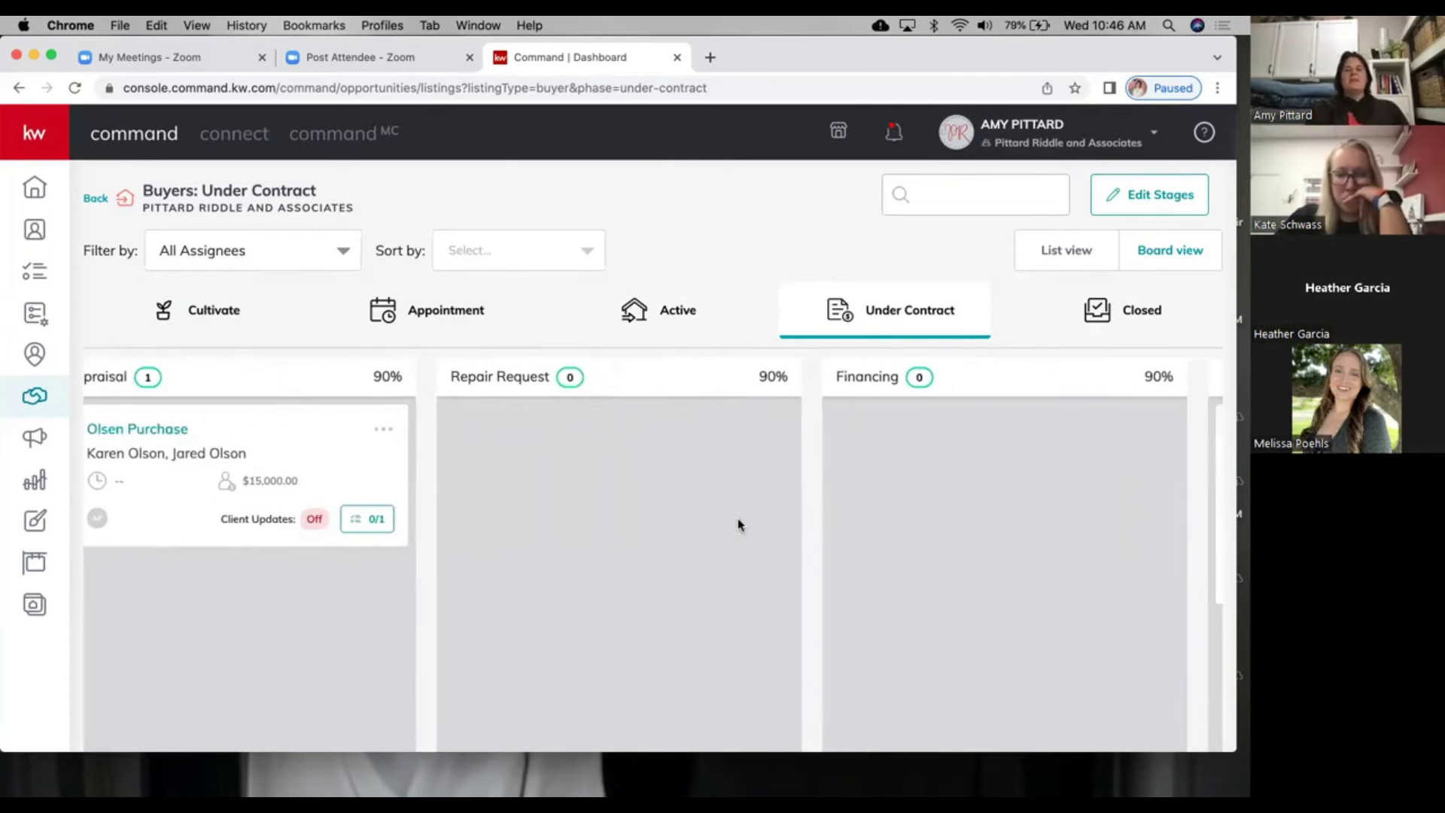
scroll(738, 518, left, 10)
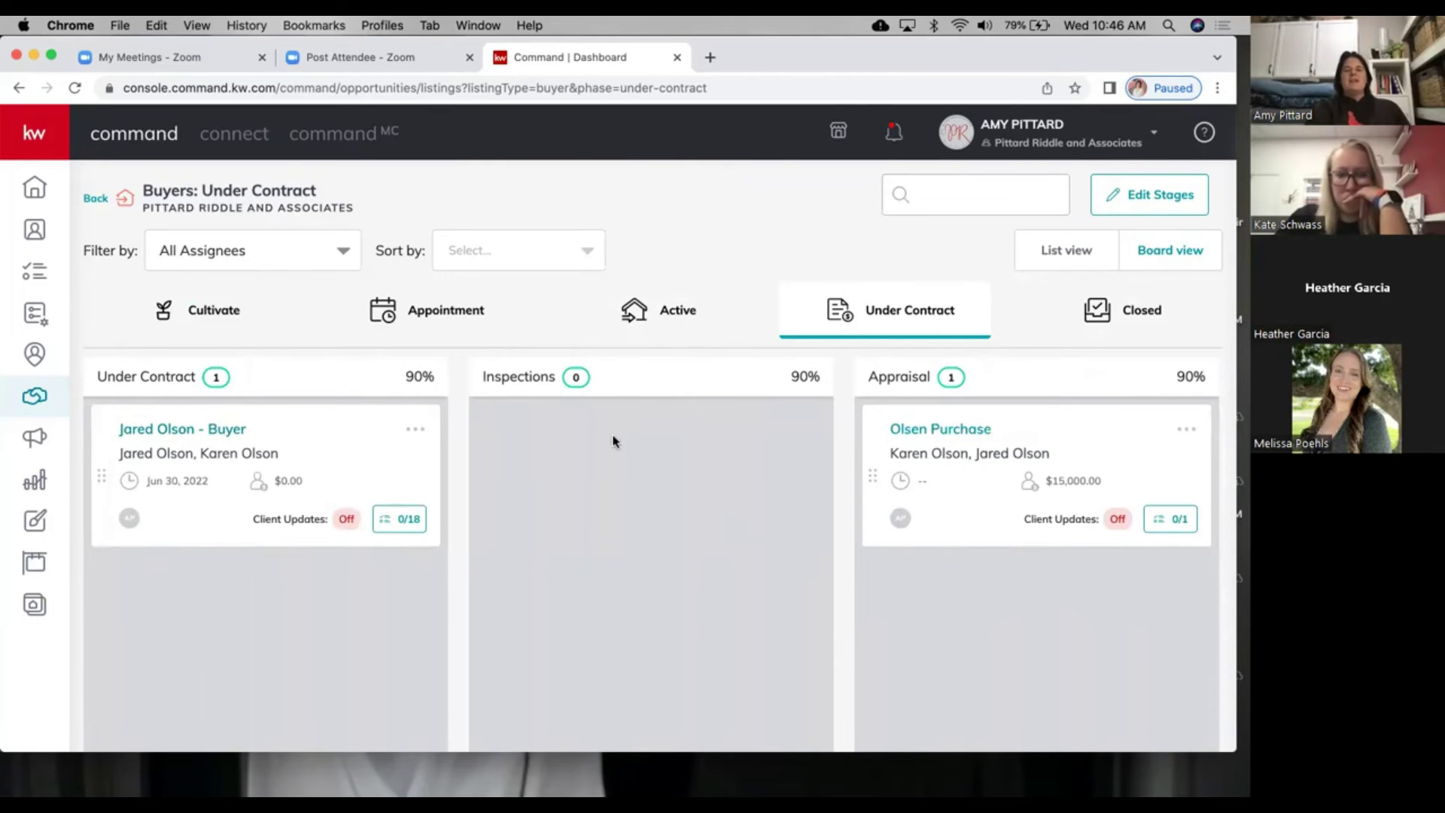
scroll(614, 442, right, 5)
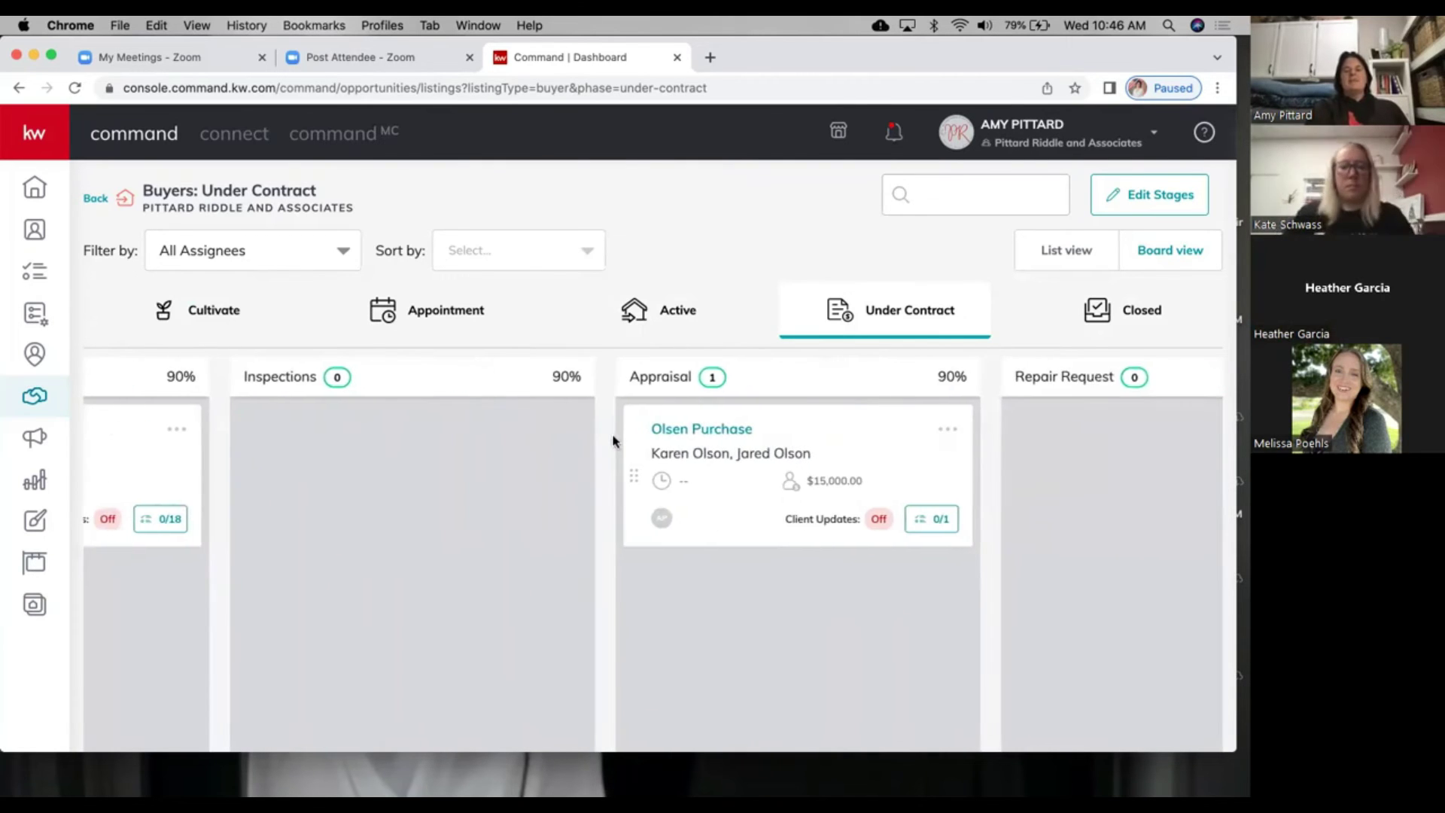
scroll(873, 440, right, 5)
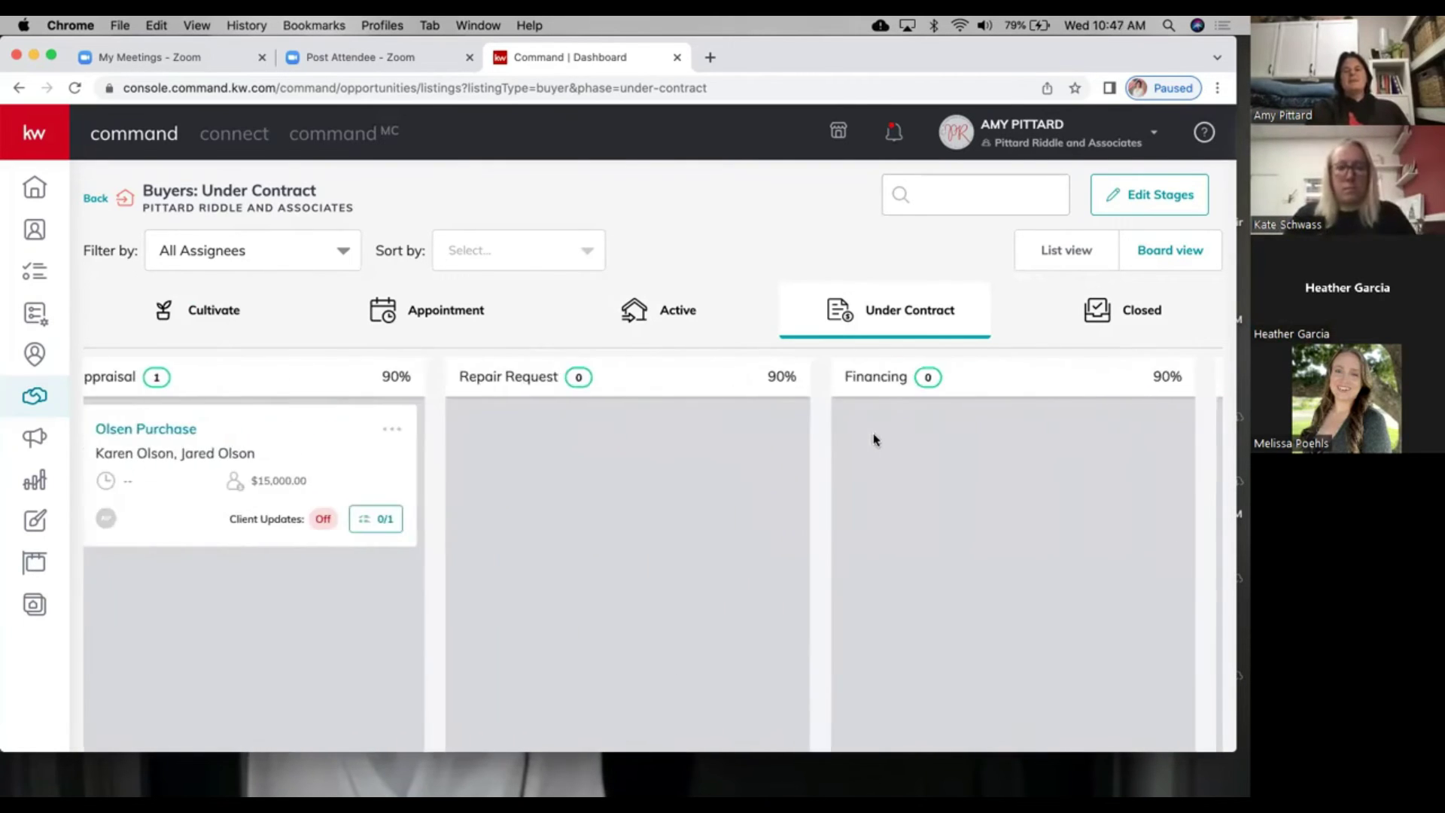
scroll(873, 434, right, 5)
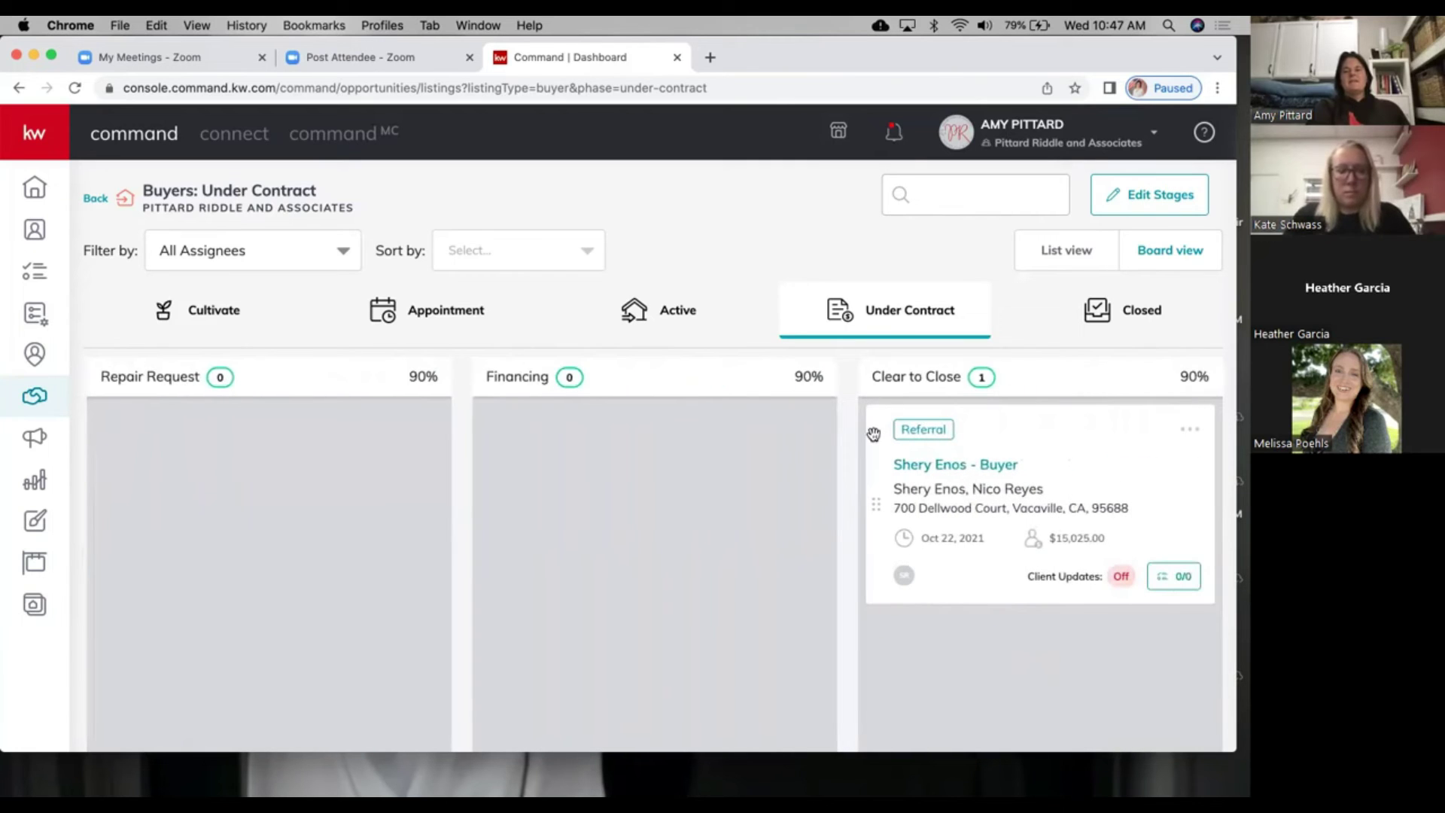
scroll(873, 434, left, 10)
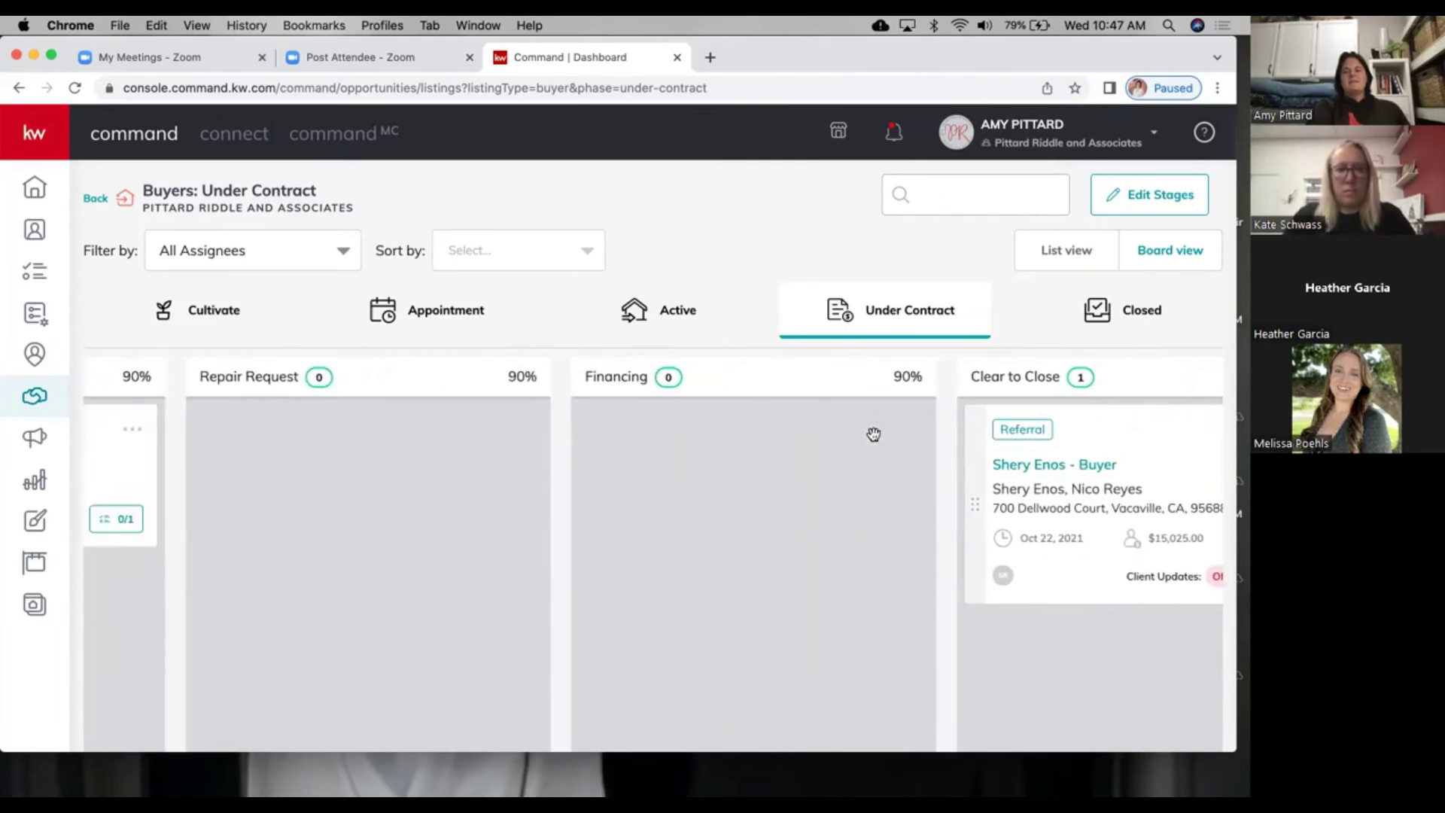
scroll(873, 440, left, 3)
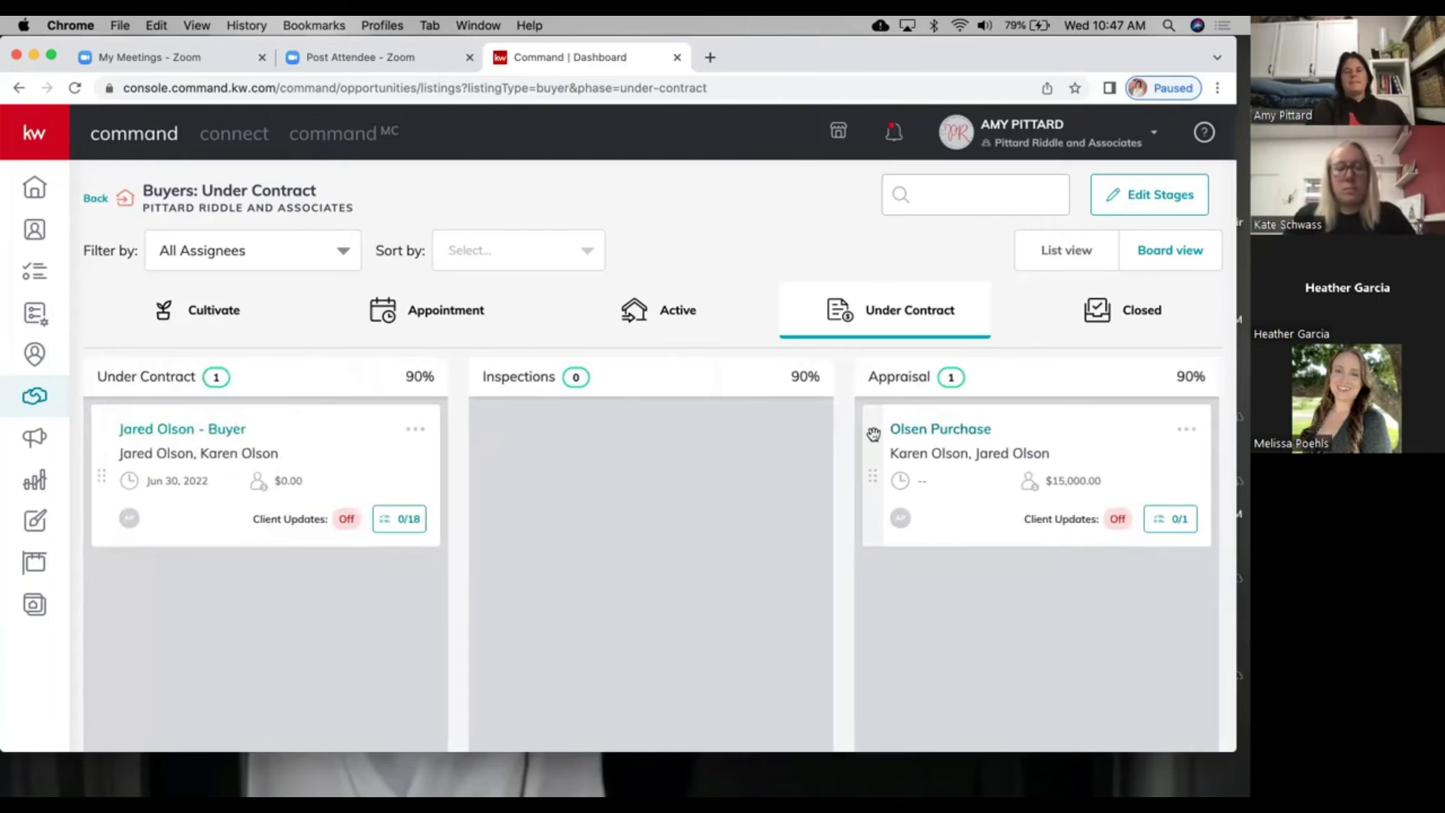
Step: Browse the Buyers Active board's stage columns, then return to the opportunities overview
click(677, 311)
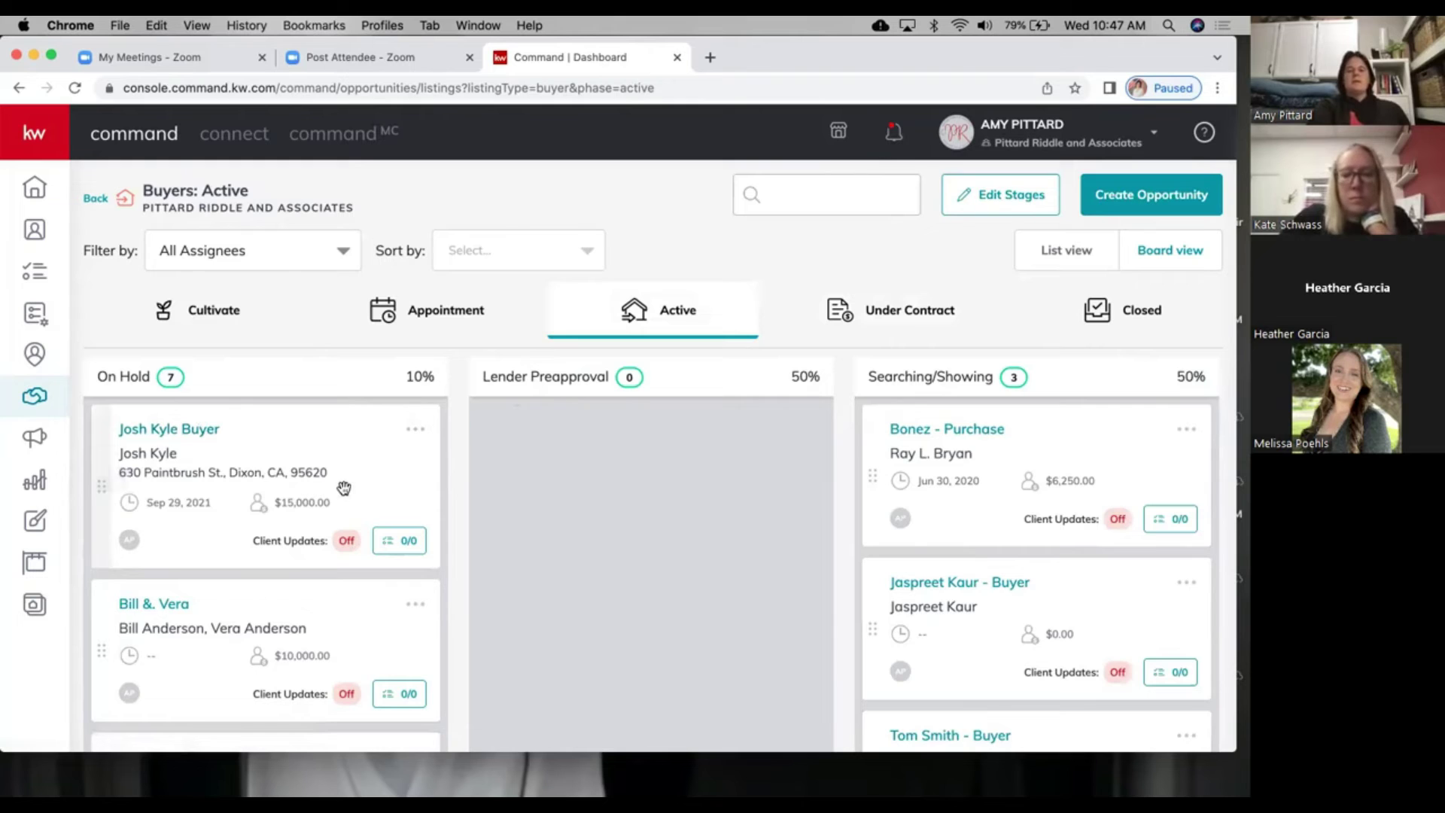
scroll(344, 485, right, 5)
scroll(313, 470, right, 1)
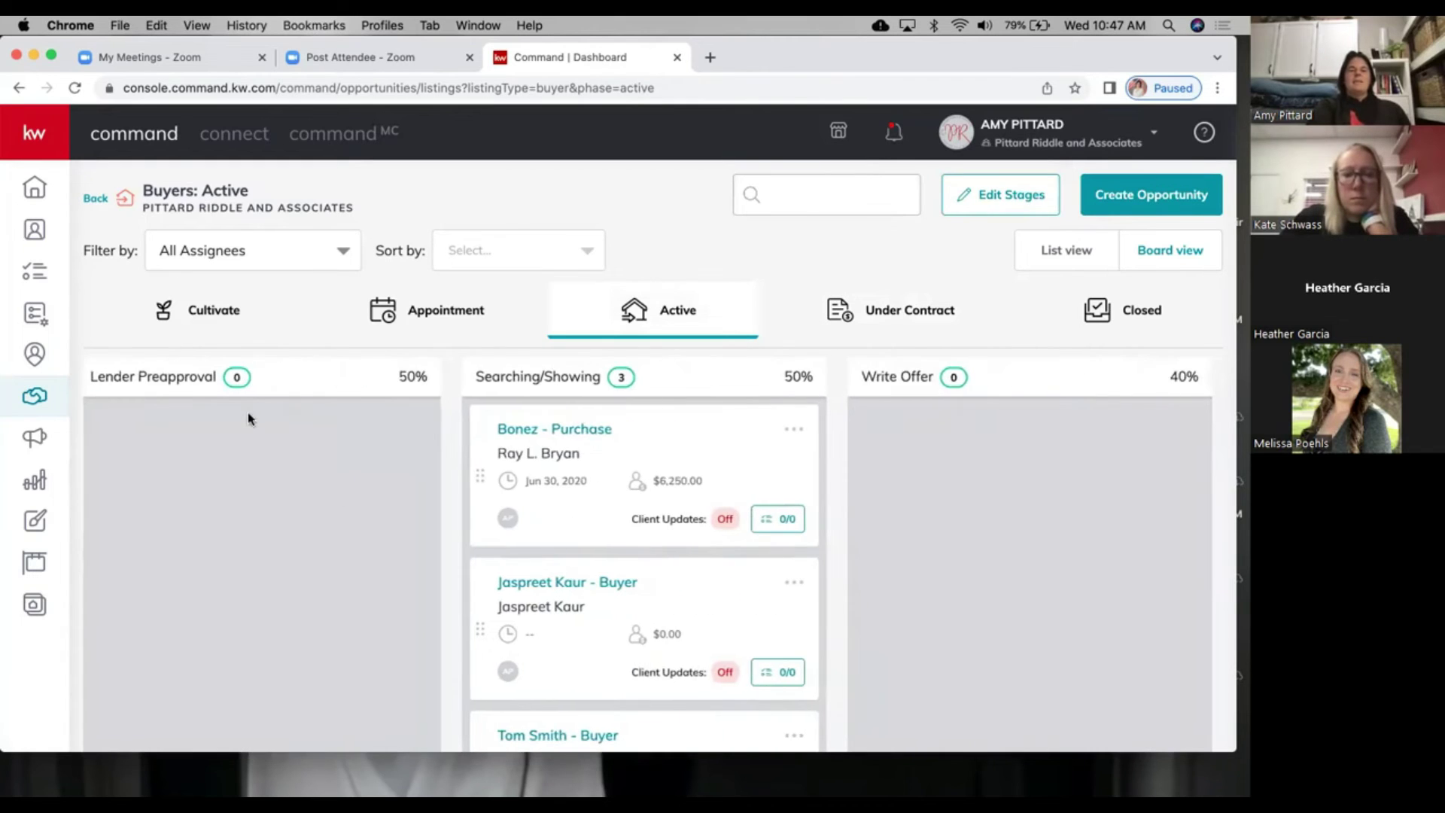
scroll(636, 449, right, 5)
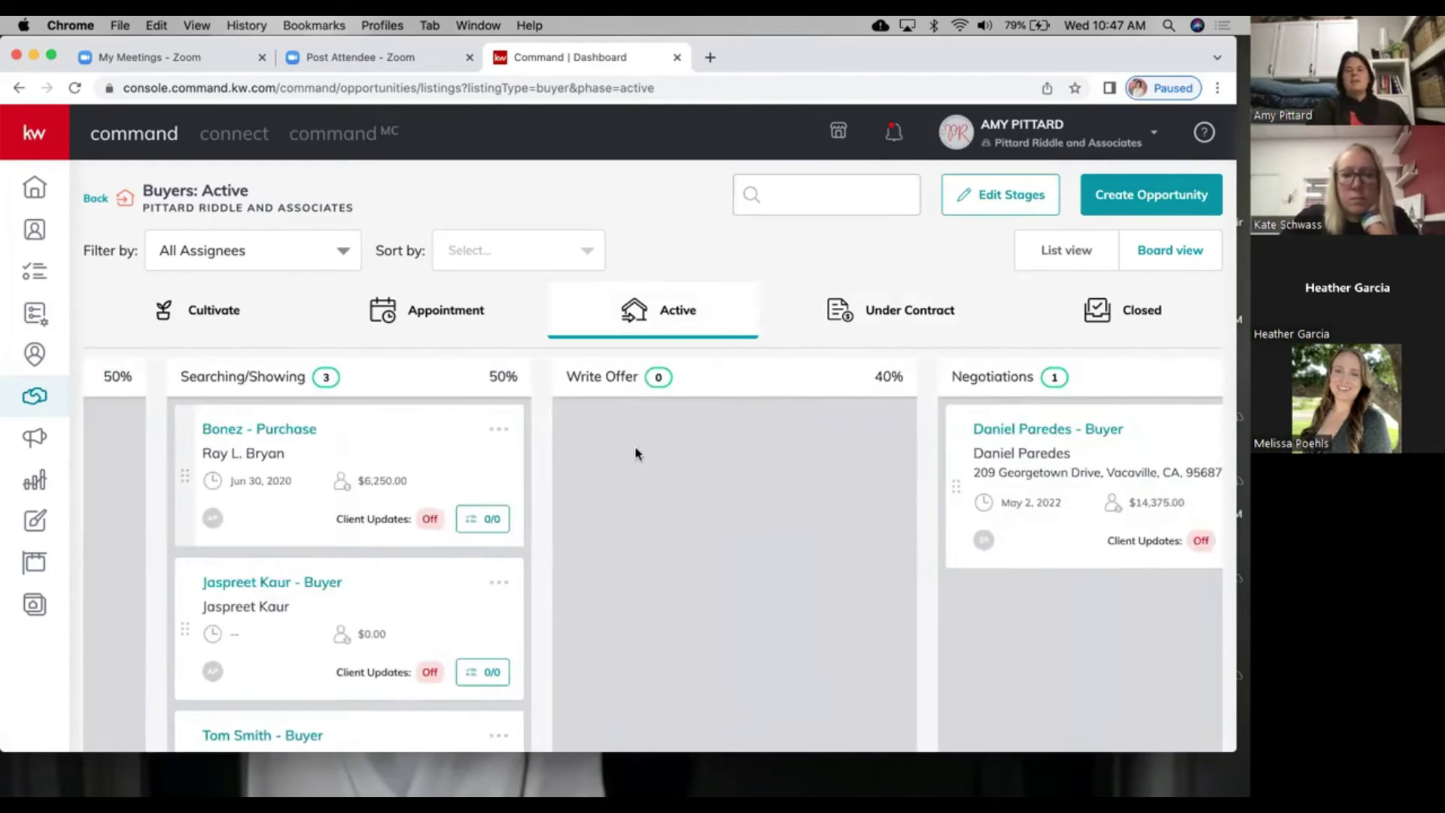
scroll(950, 441, right, 1)
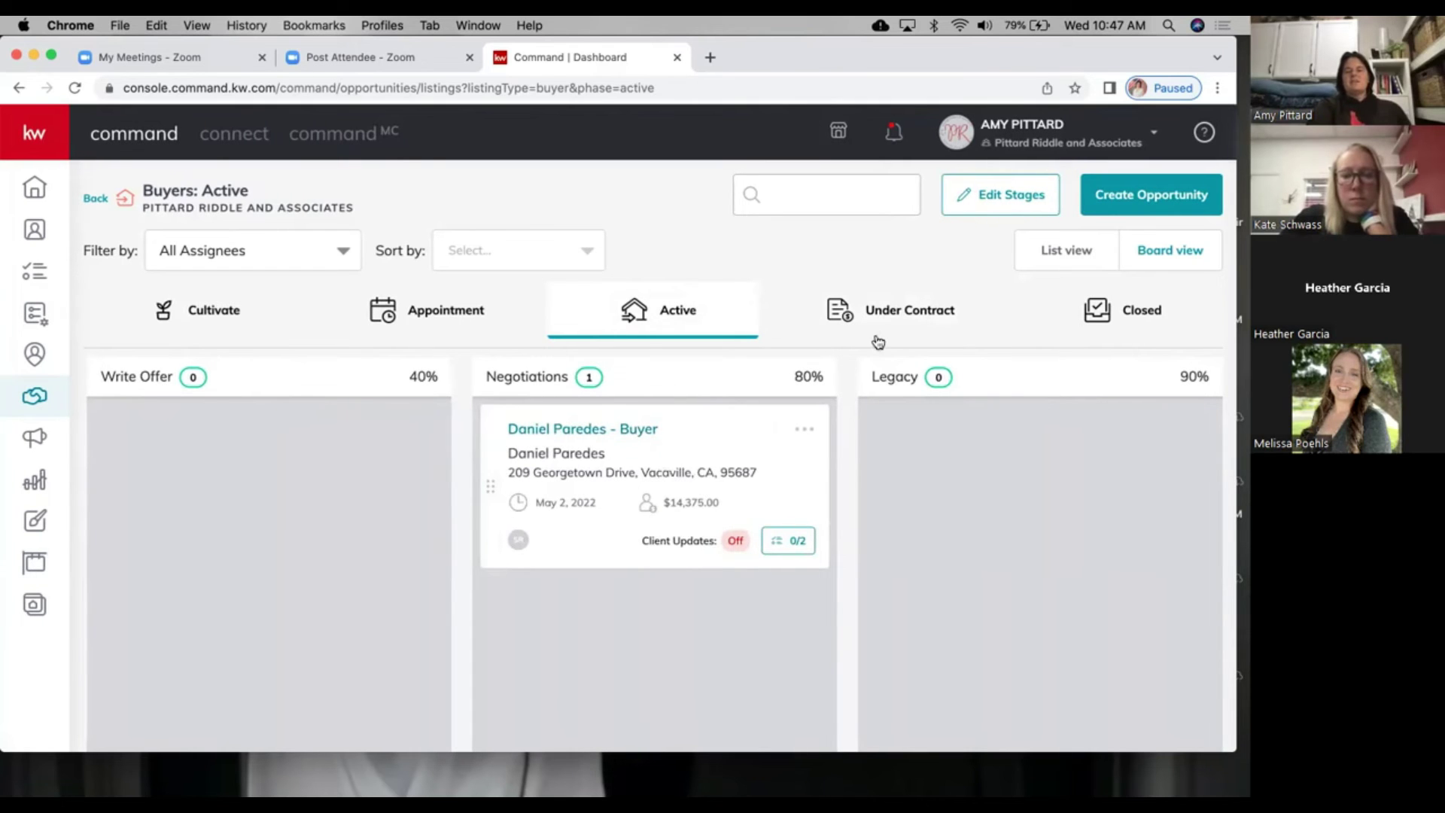
scroll(485, 524, left, 4)
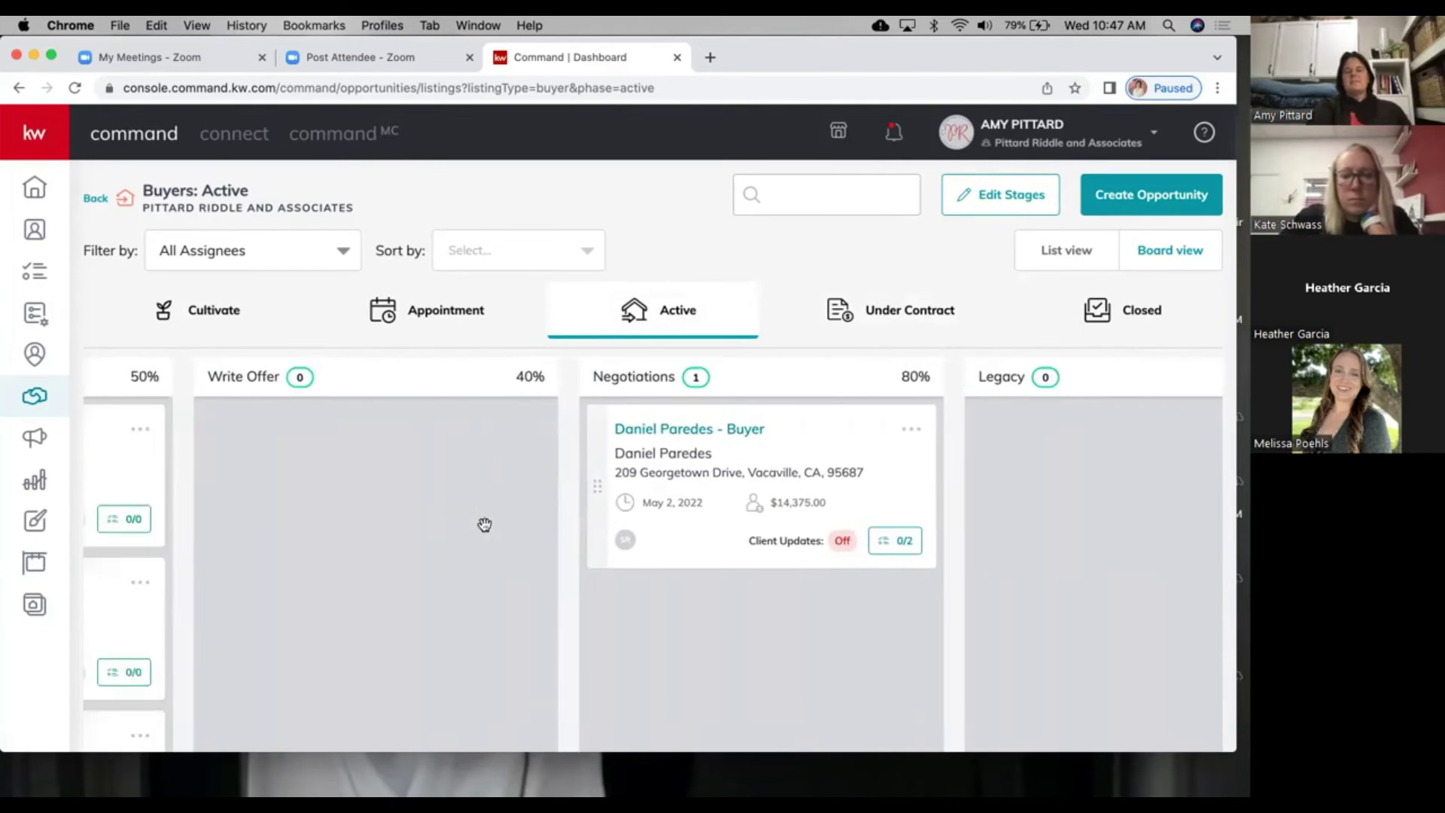
scroll(486, 531, left, 2)
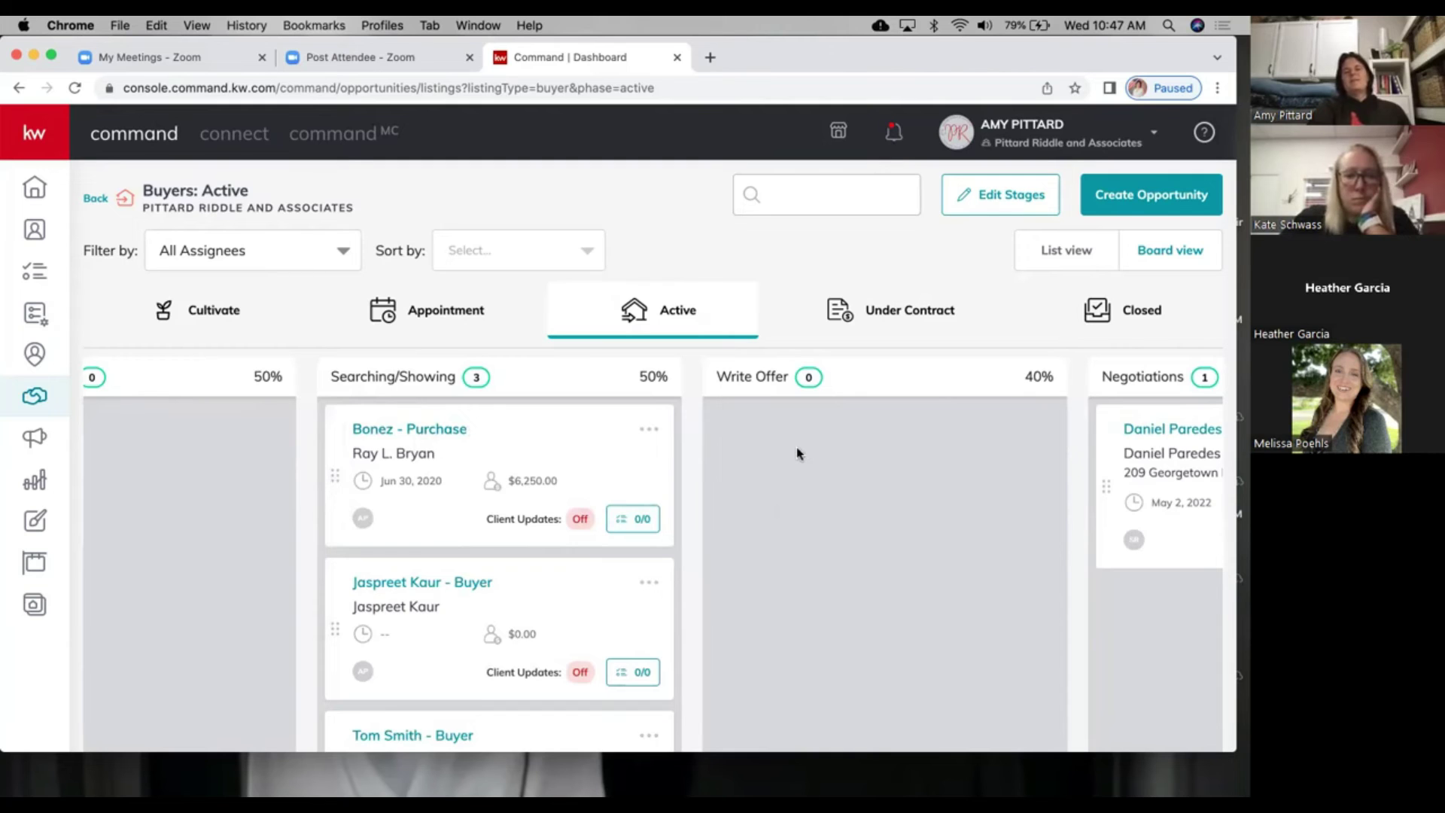
scroll(800, 454, left, 1)
scroll(799, 454, right, 10)
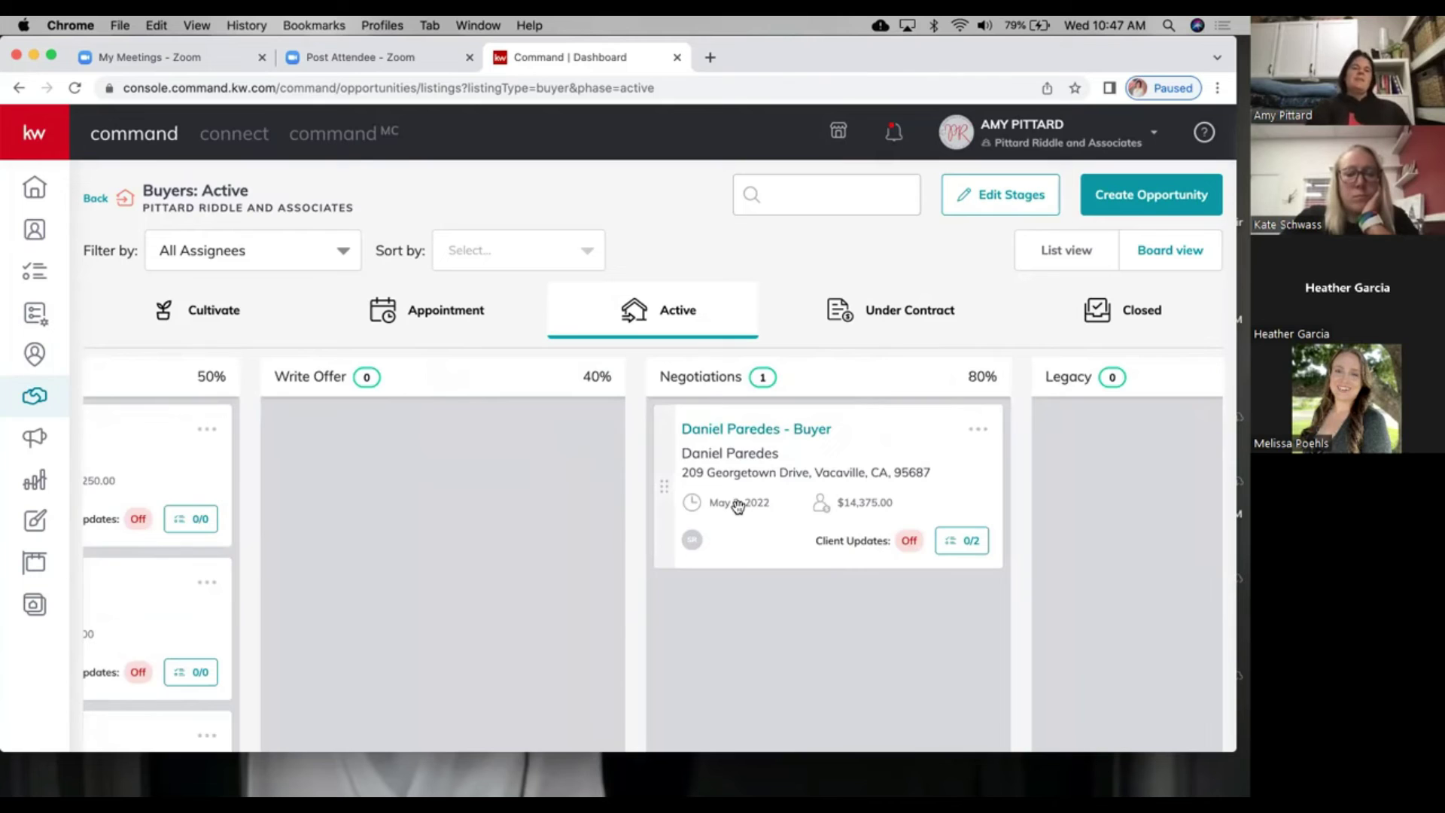
scroll(738, 506, left, 6)
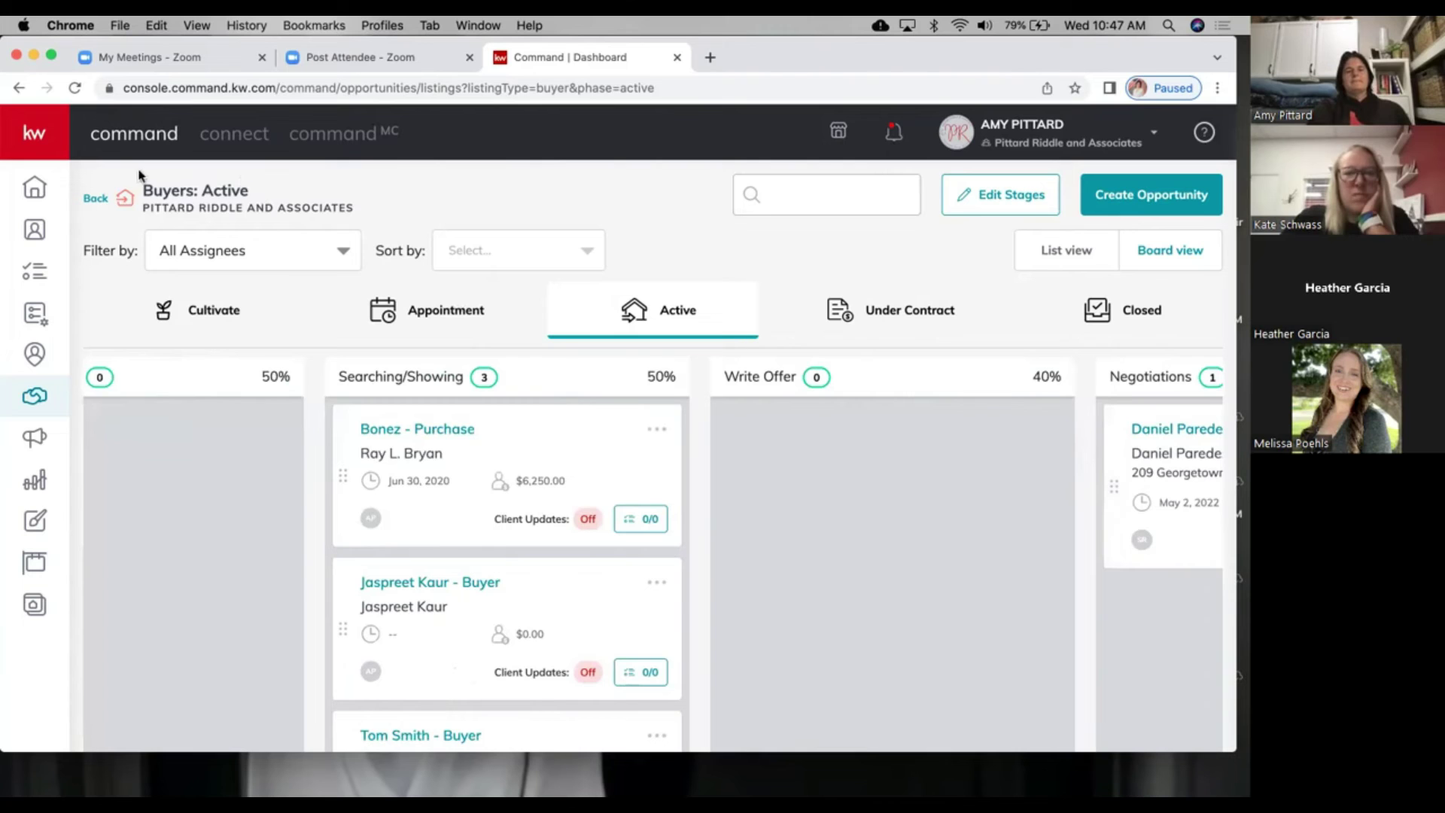
click(96, 200)
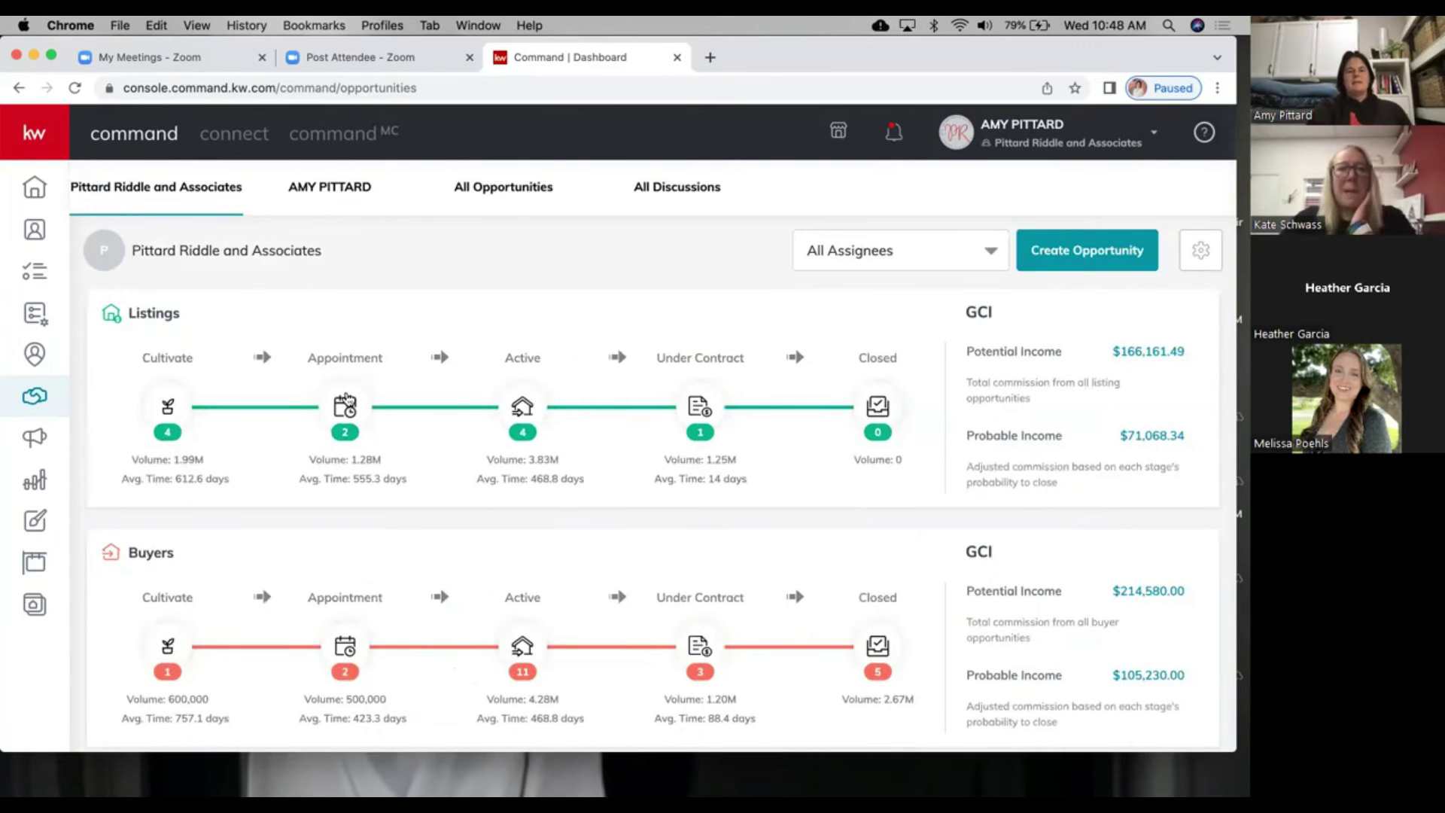
Step: Go from the Listings Active board to Under Contract and find the listing in Financing
click(527, 414)
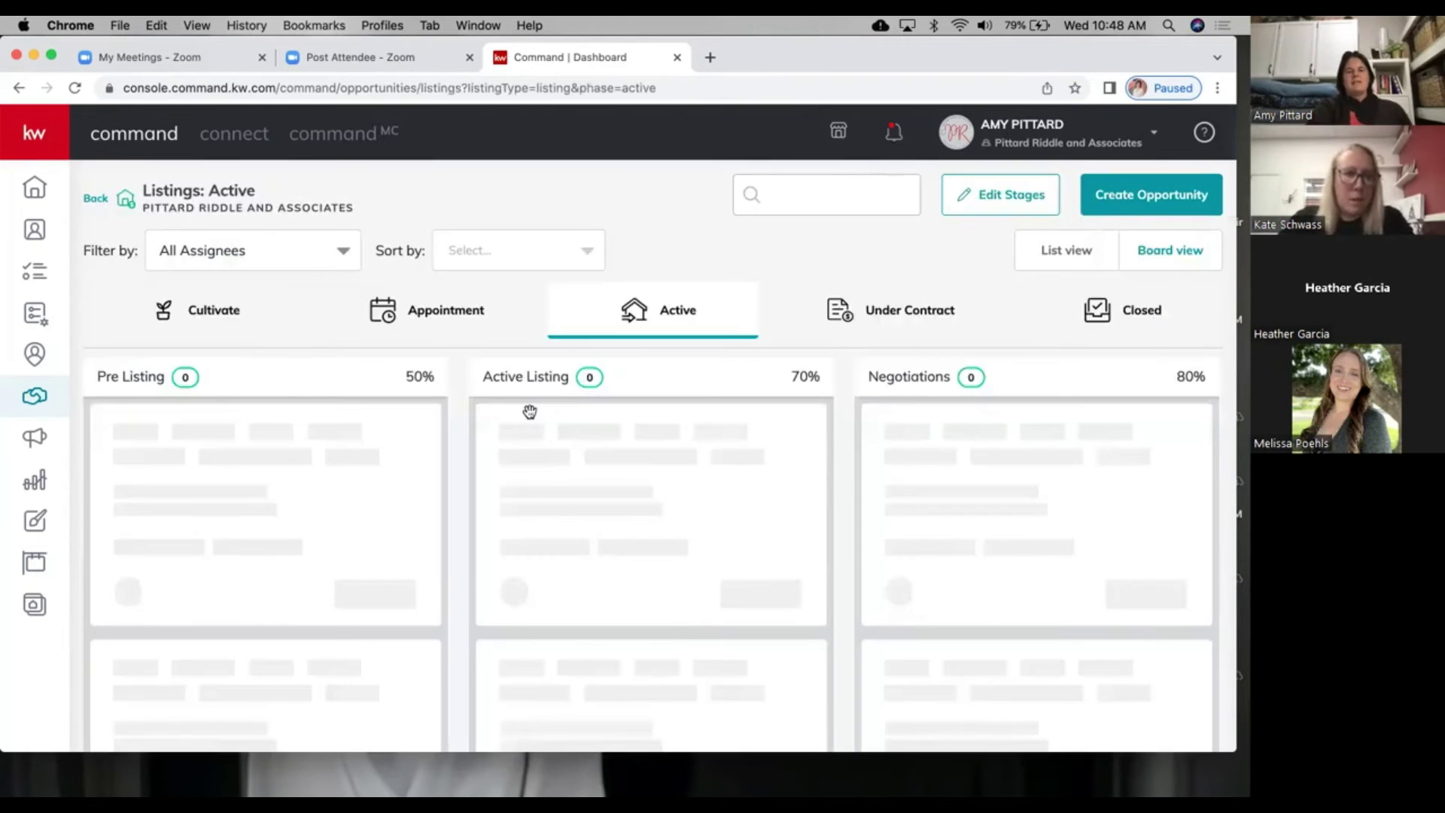
scroll(673, 483, right, 5)
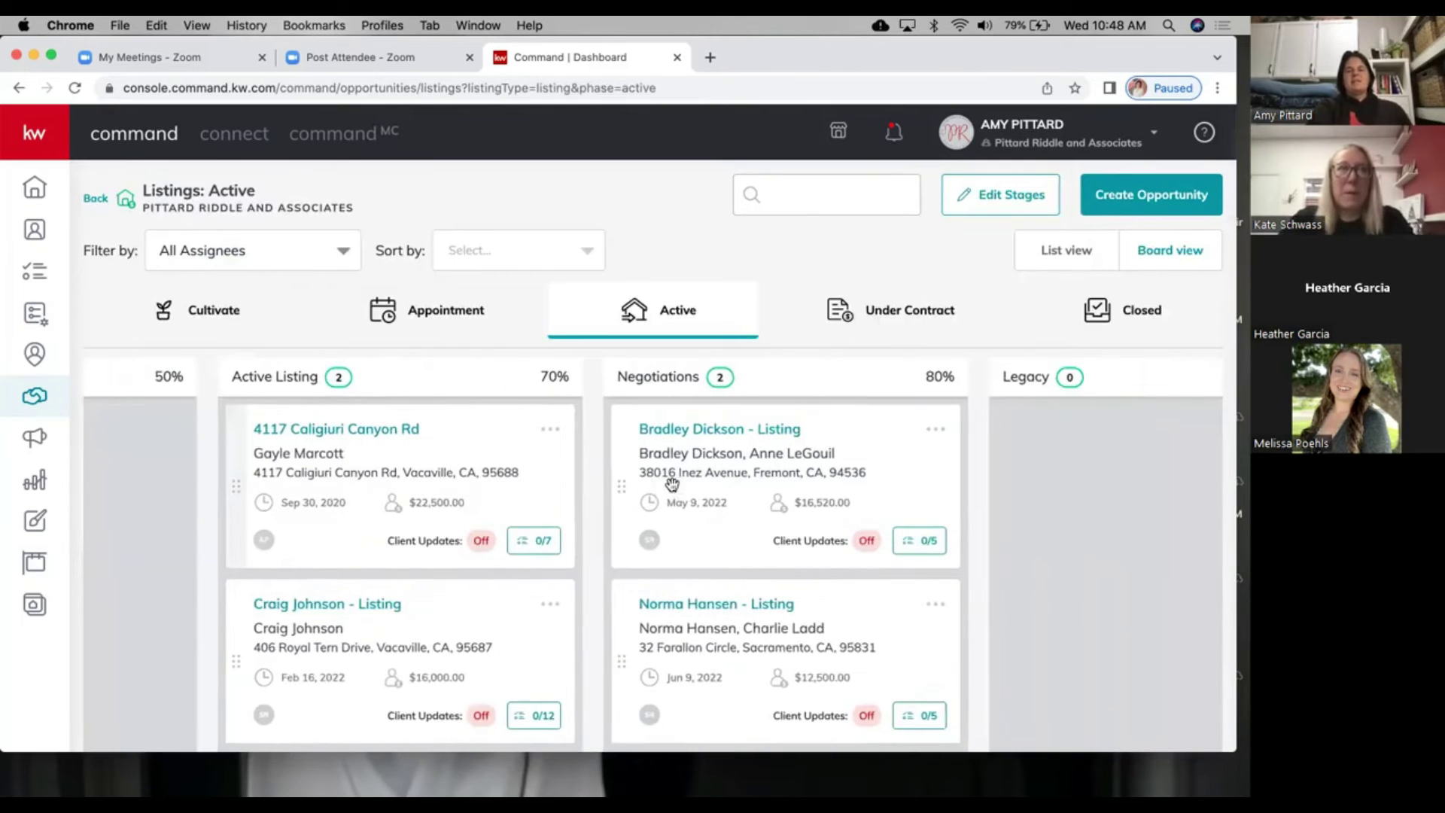
scroll(672, 484, left, 5)
scroll(672, 483, right, 5)
scroll(673, 483, left, 5)
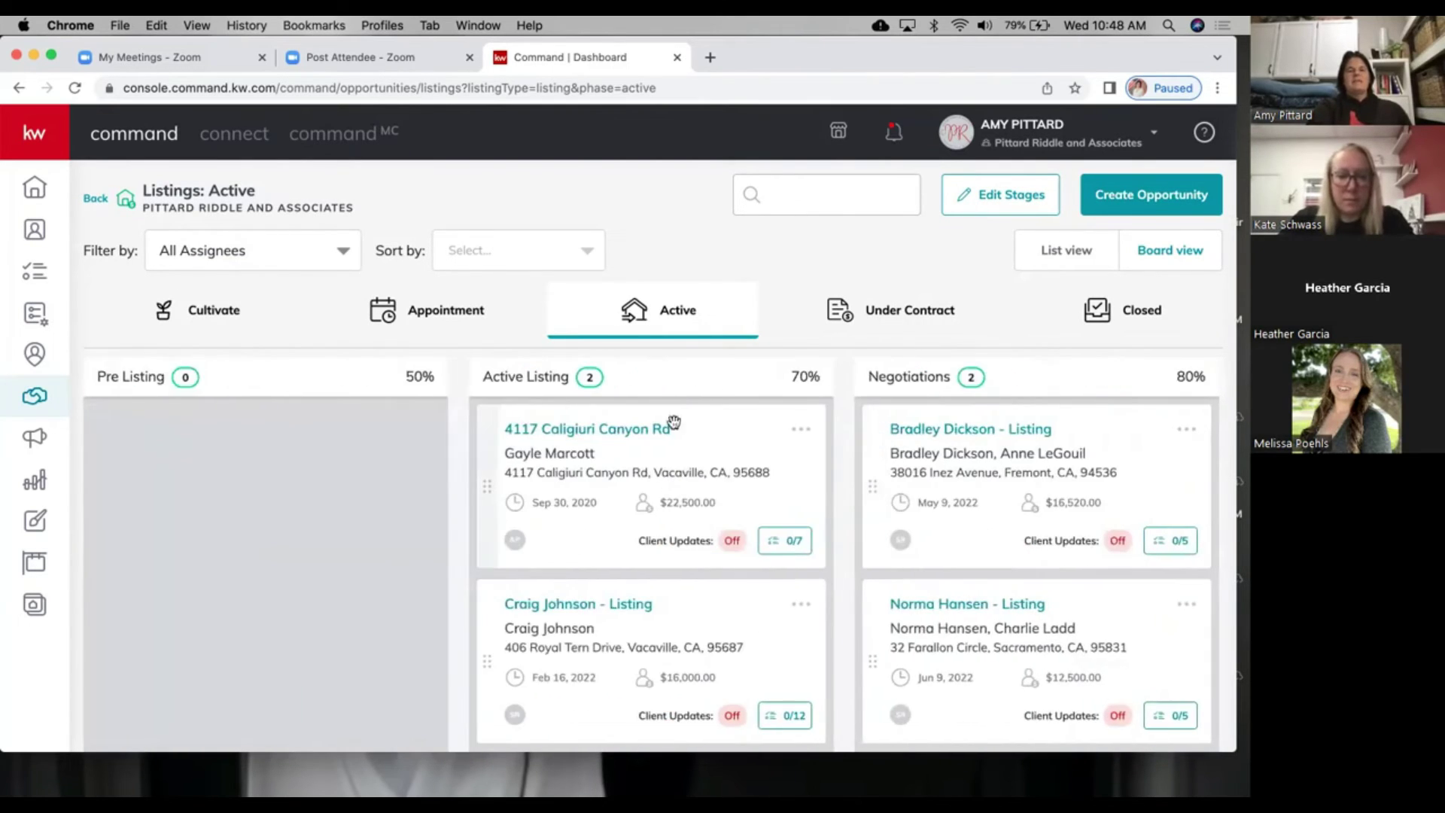
click(932, 316)
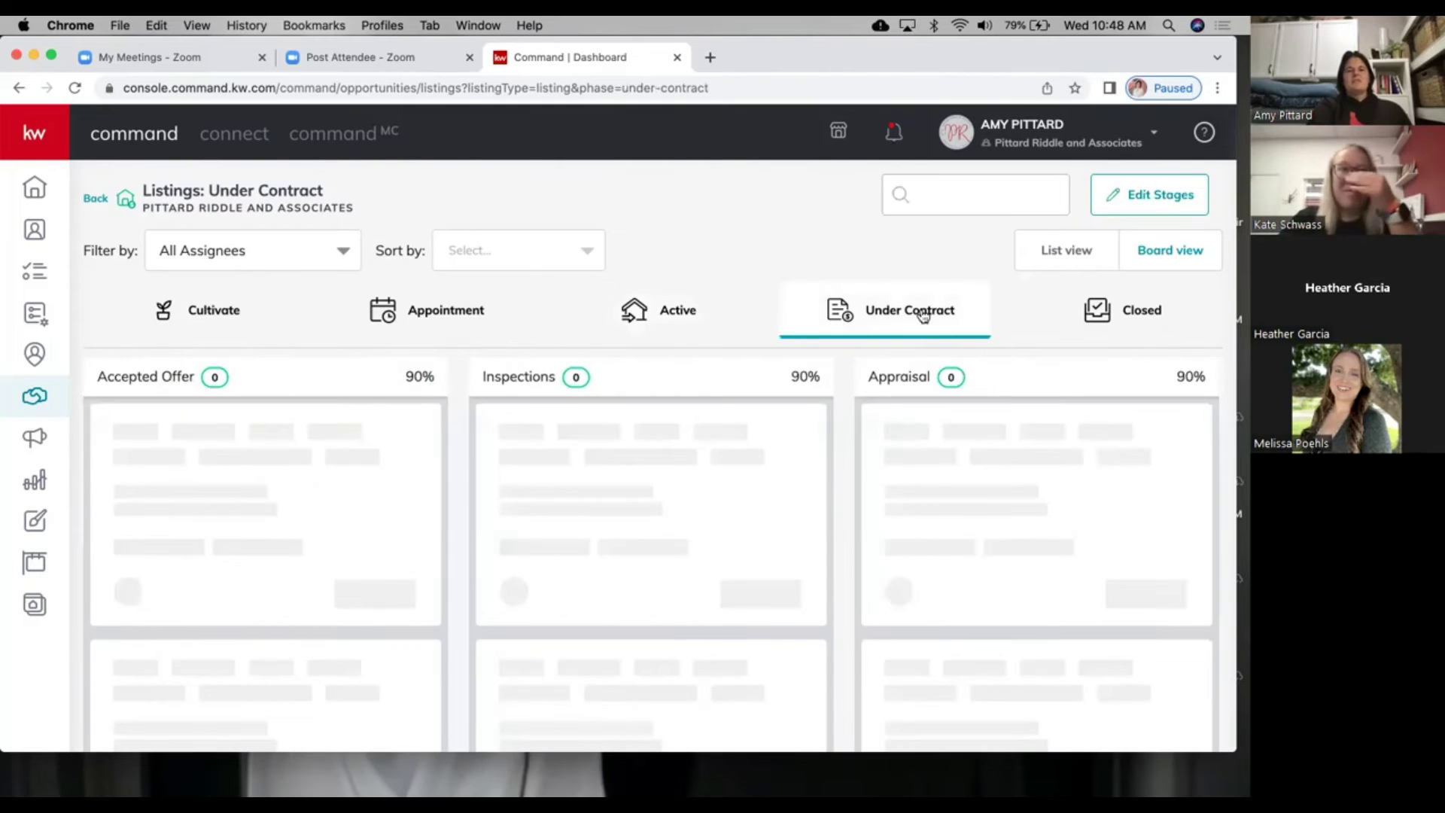
scroll(737, 490, right, 5)
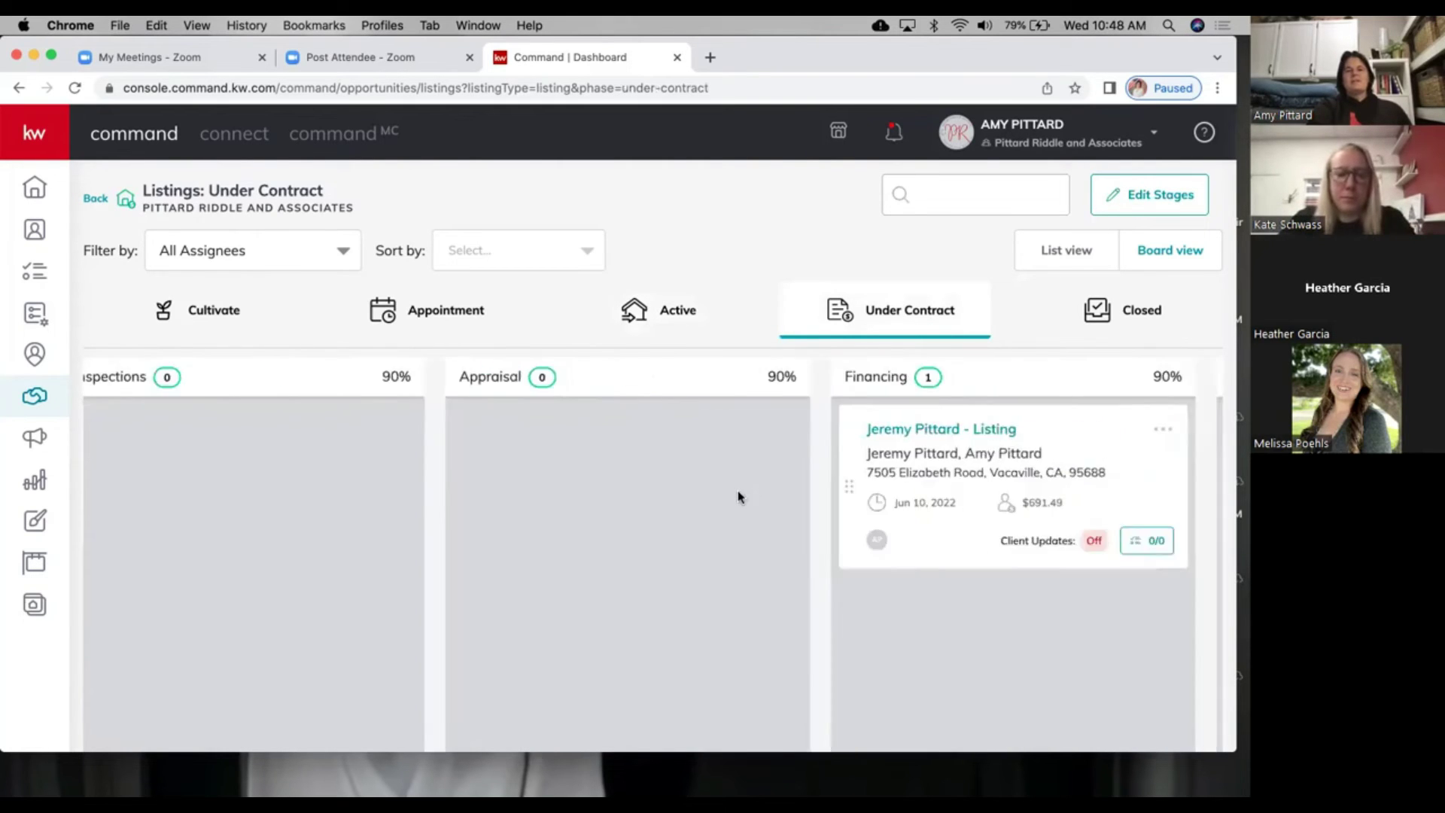
scroll(737, 490, right, 3)
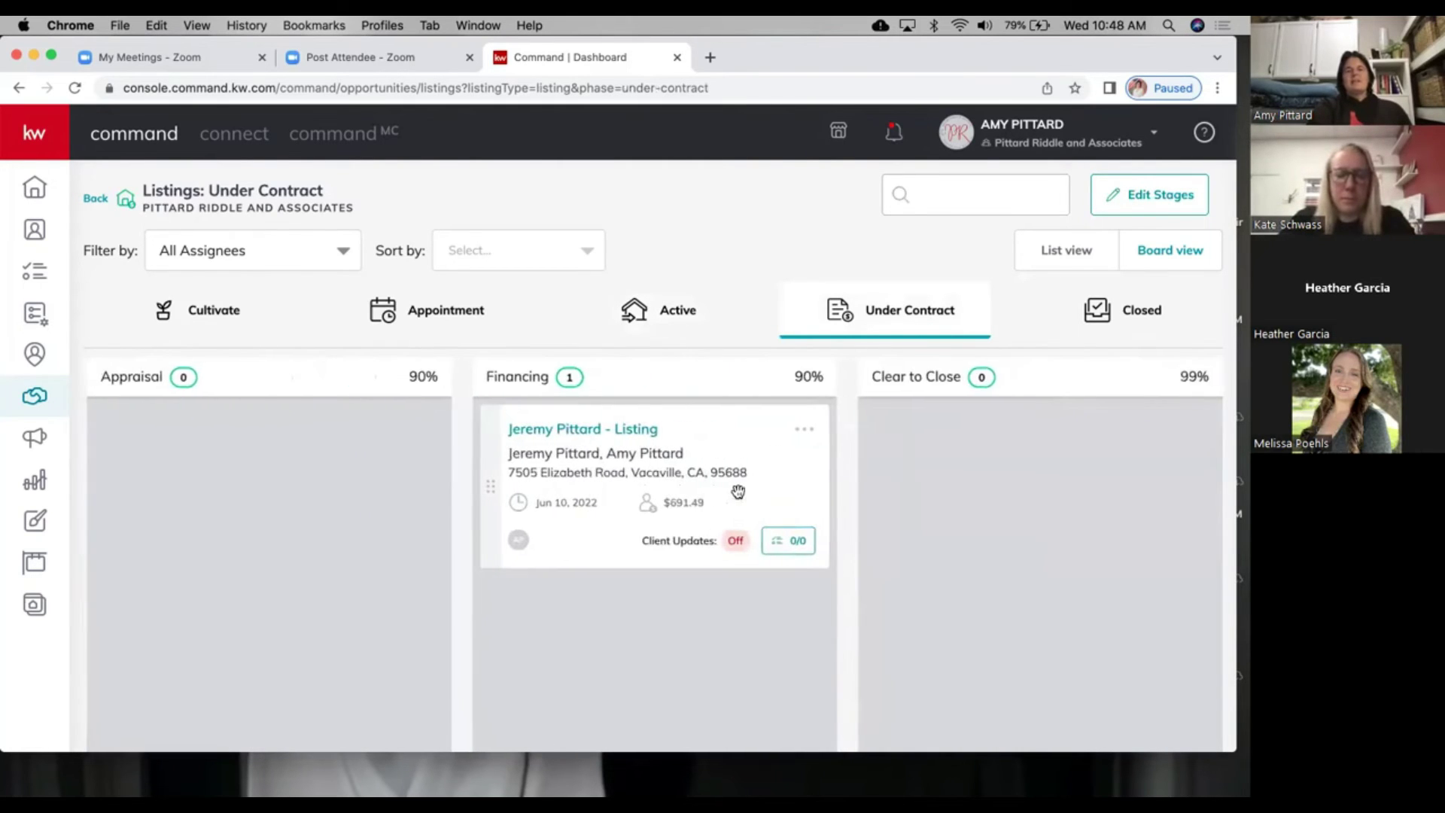
scroll(606, 505, left, 8)
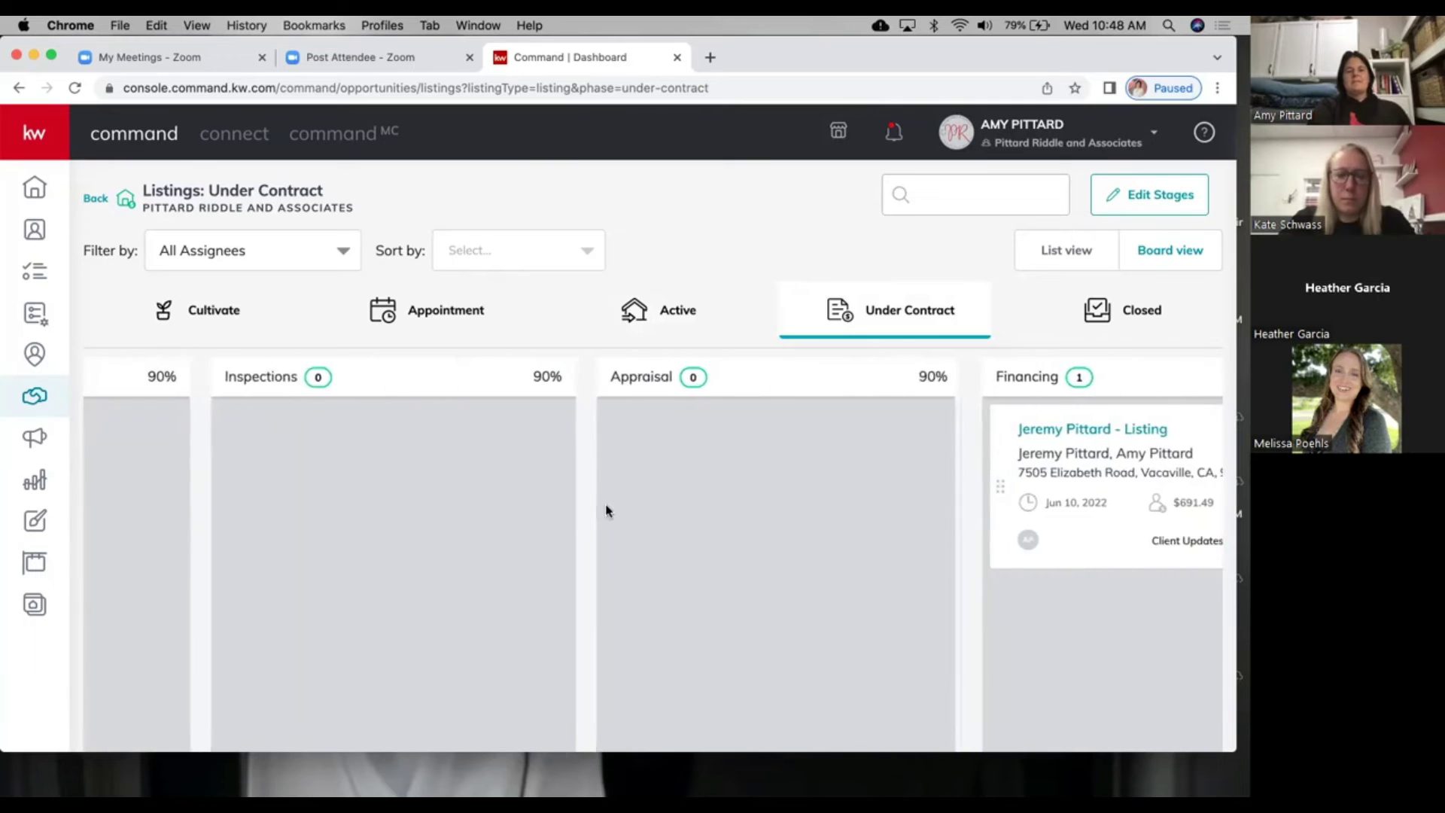
scroll(606, 512, right, 8)
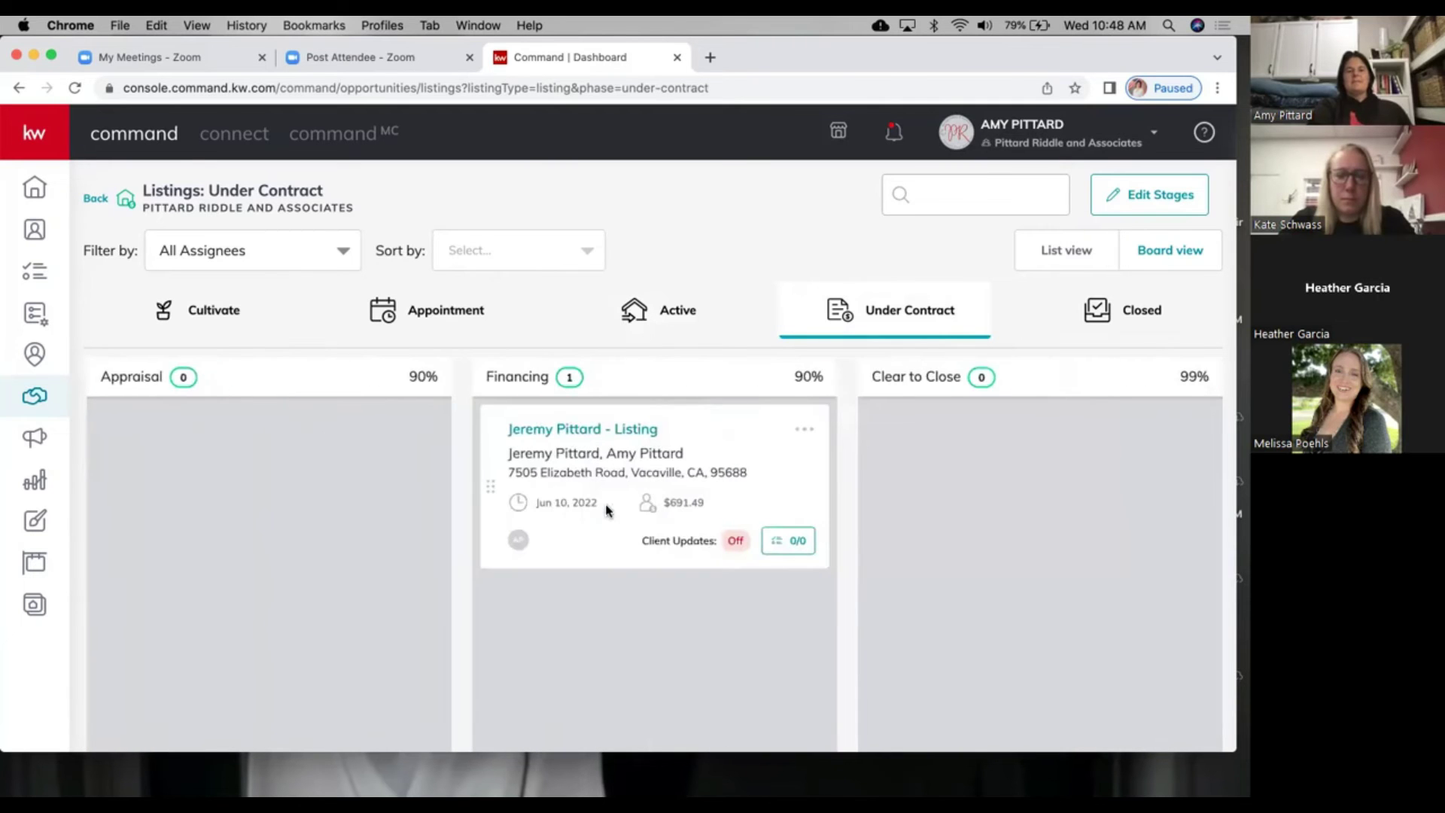
Step: Drag the Financing listing to Closed and confirm a 6/14/2022 closing date
drag(621, 440, 1104, 295)
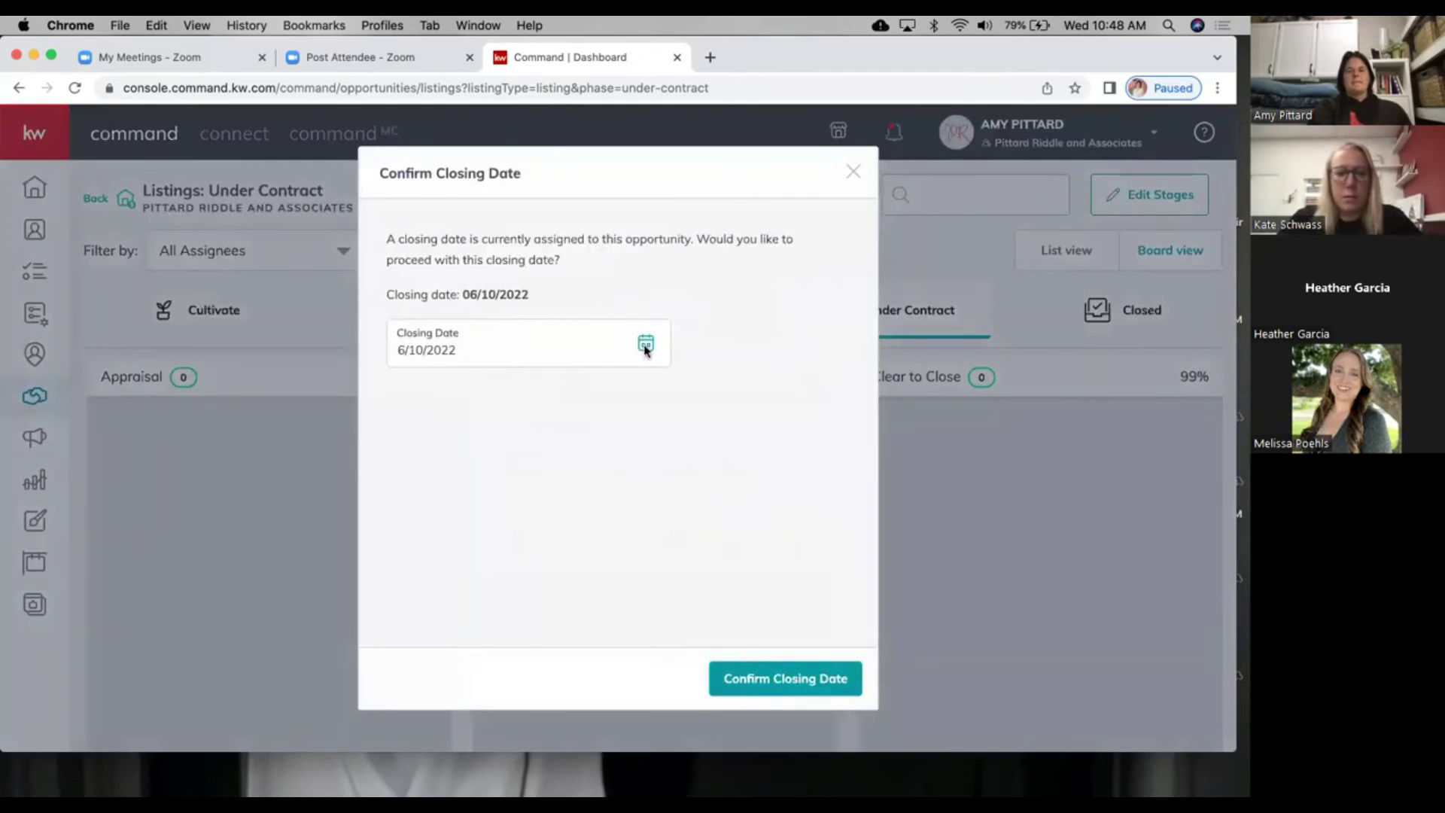
click(645, 347)
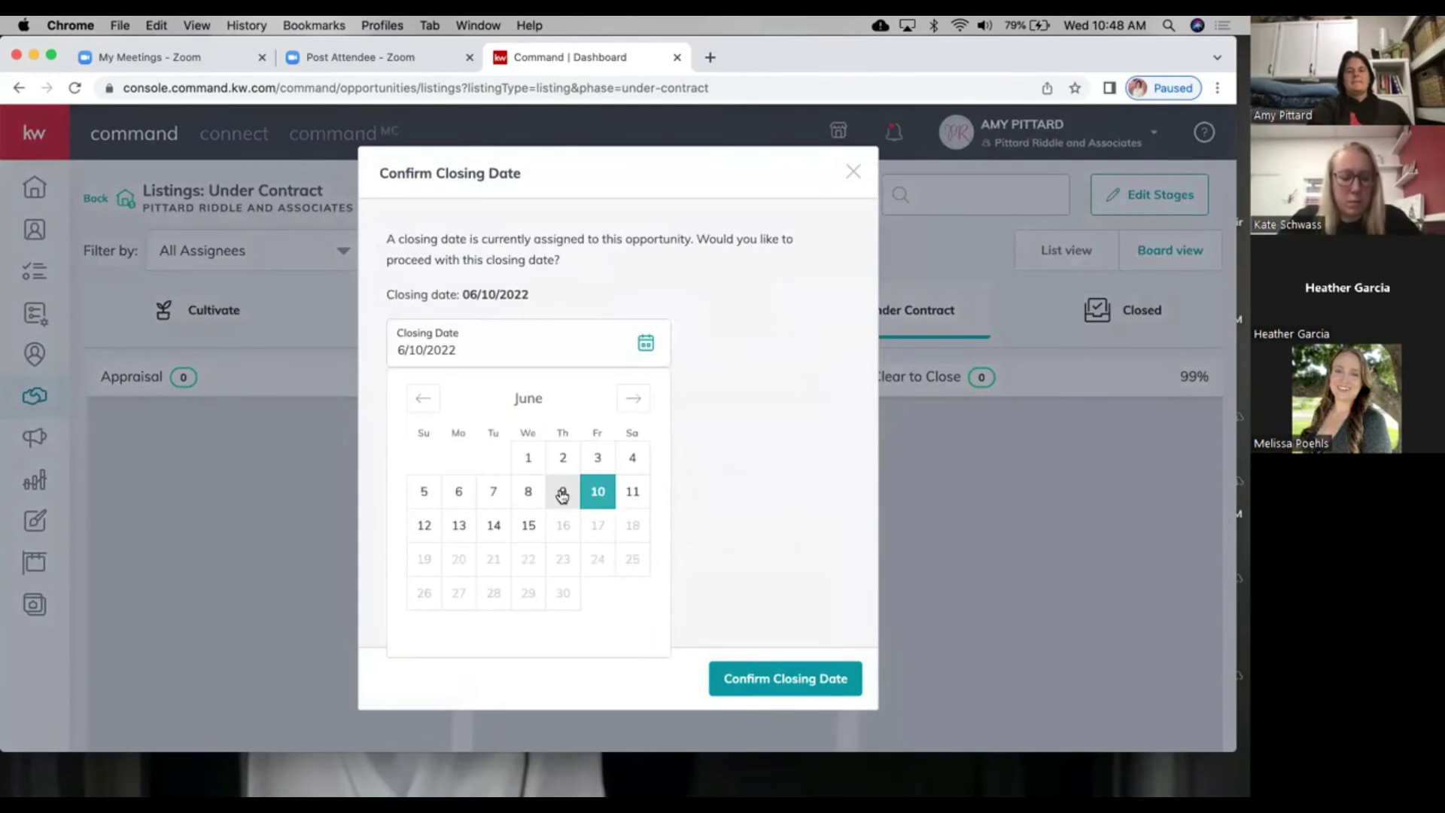
click(563, 493)
click(646, 348)
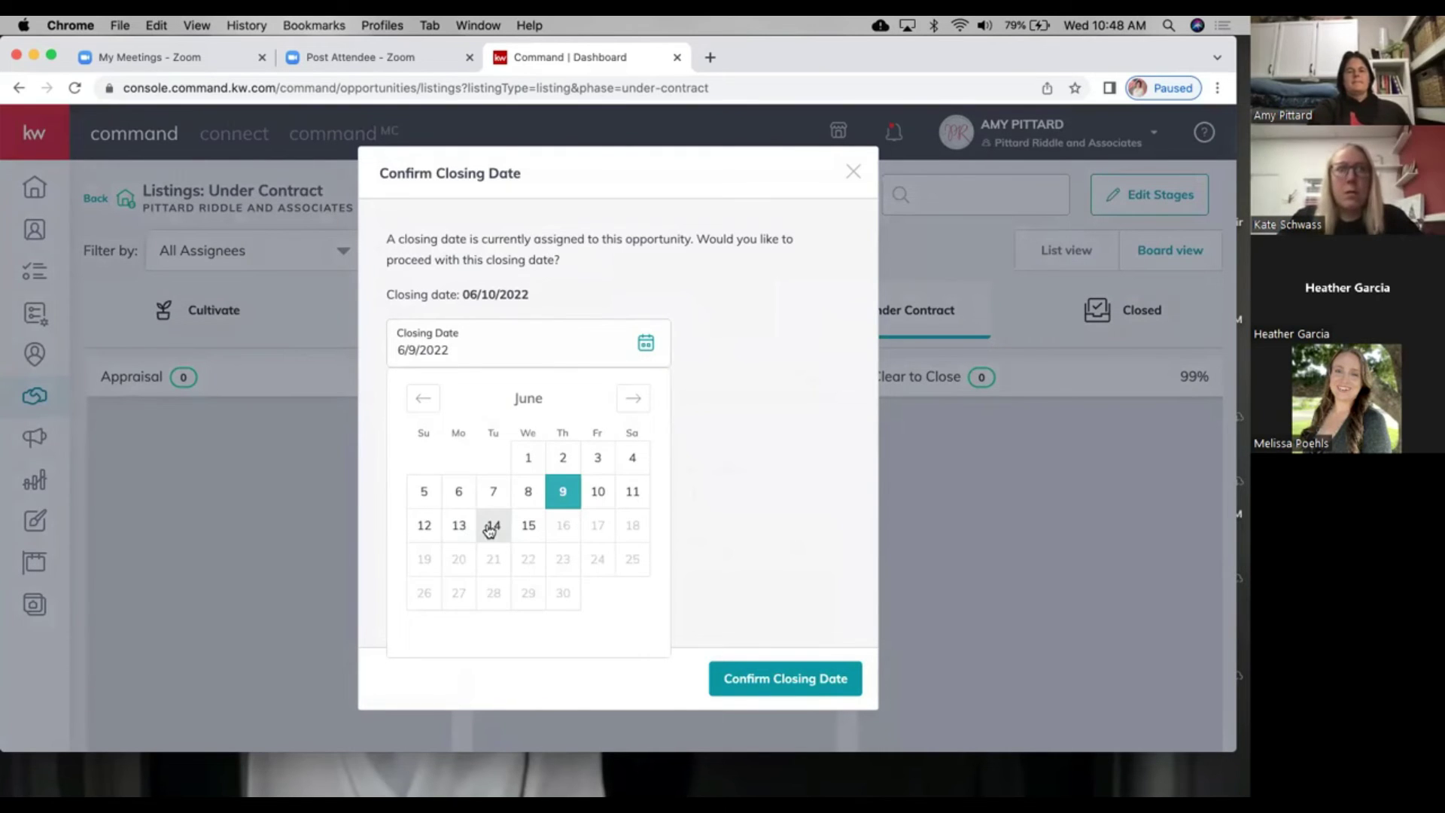
click(491, 527)
click(780, 684)
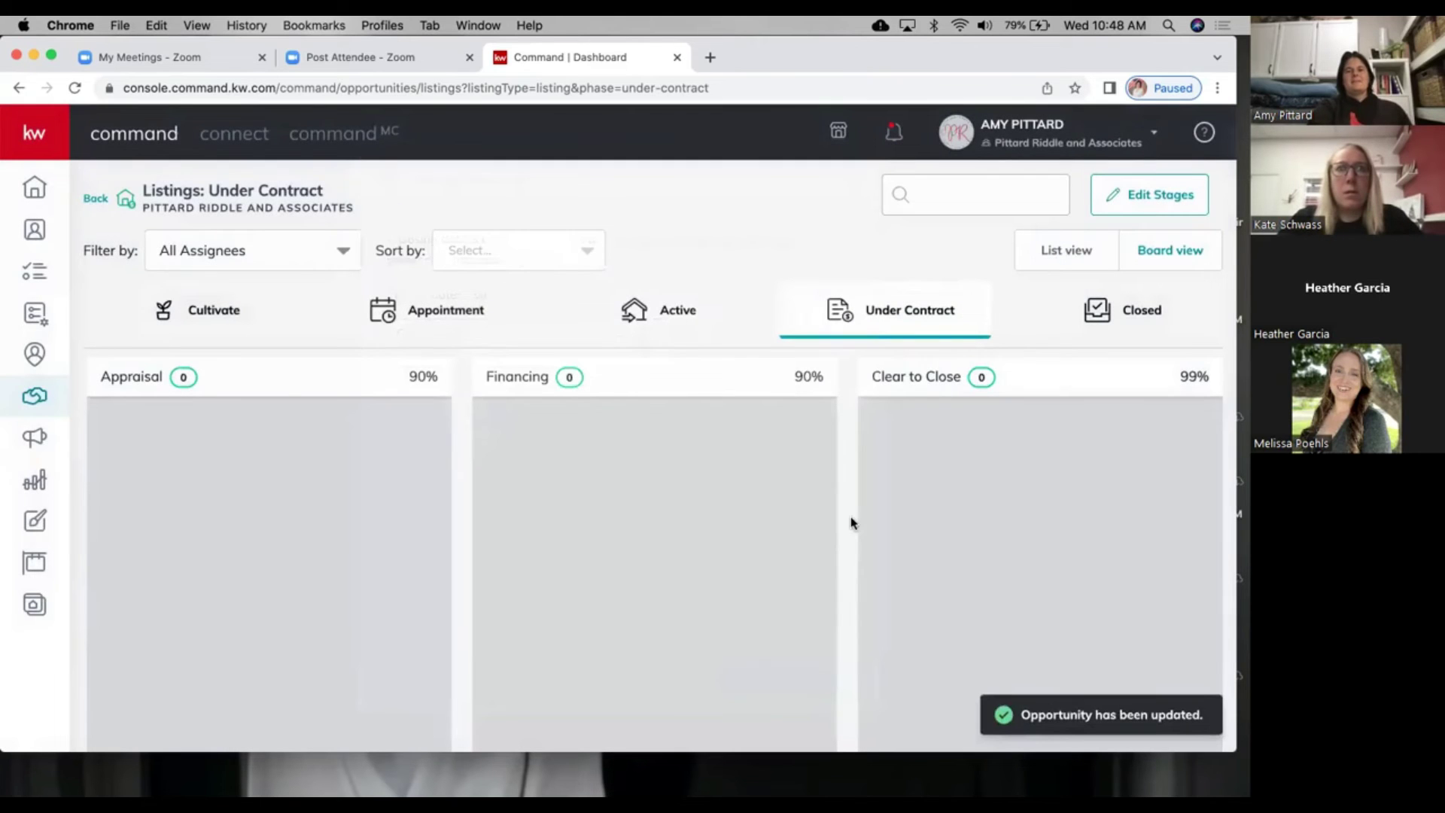
scroll(852, 522, down, 1)
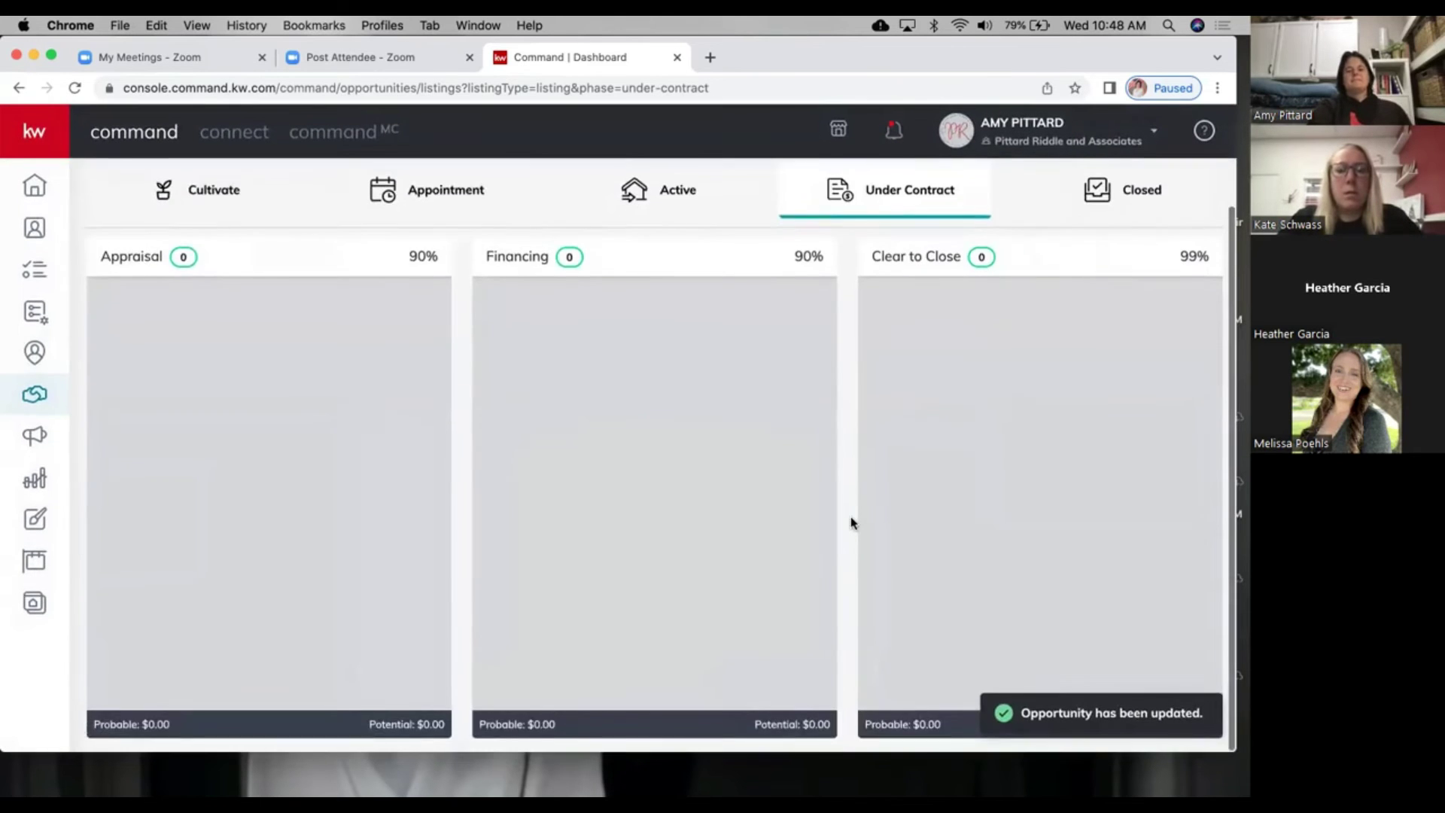
Step: On the Closed listings board, choose View Details for the Post Closed listing
click(1136, 248)
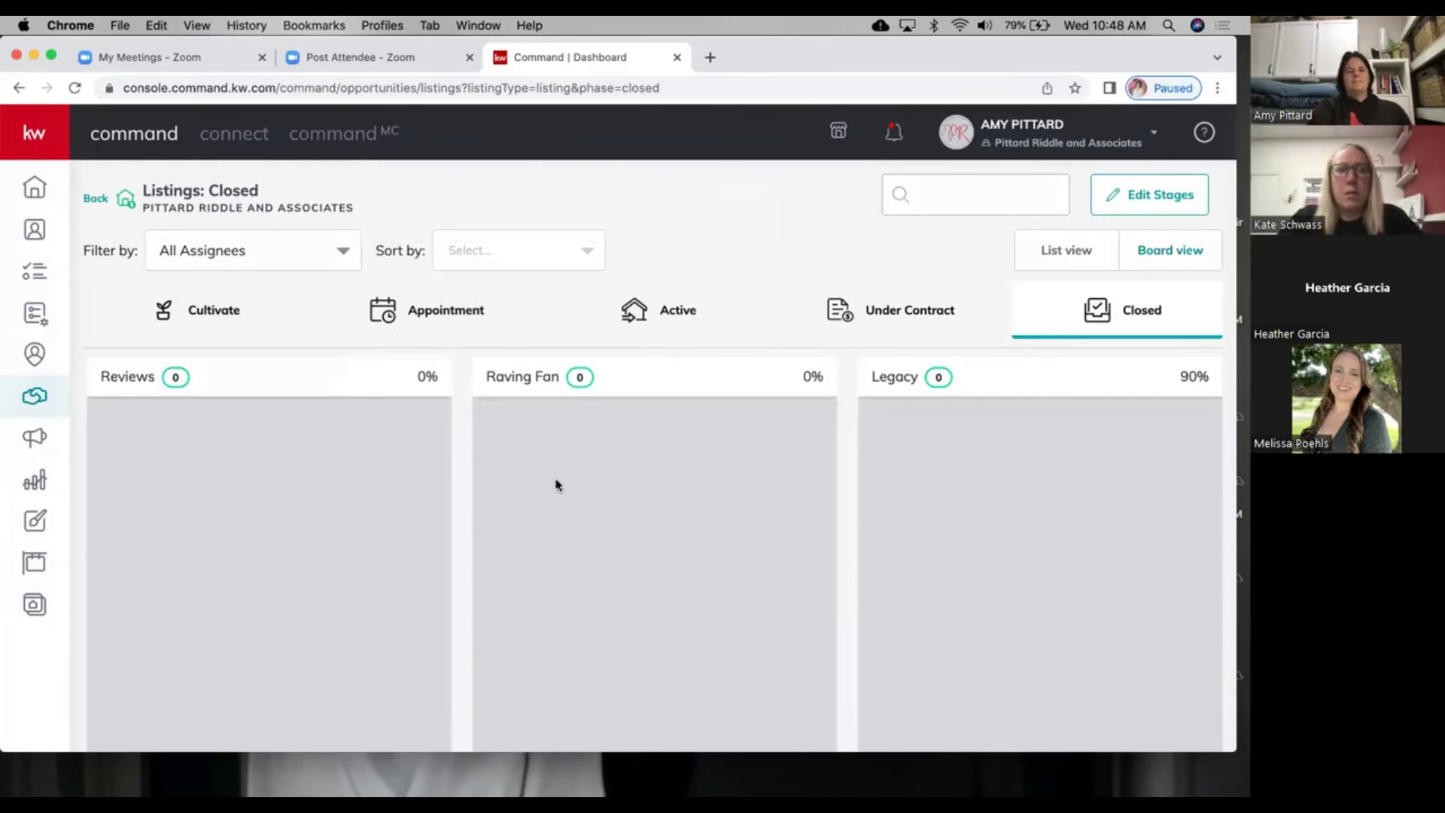
scroll(556, 484, left, 3)
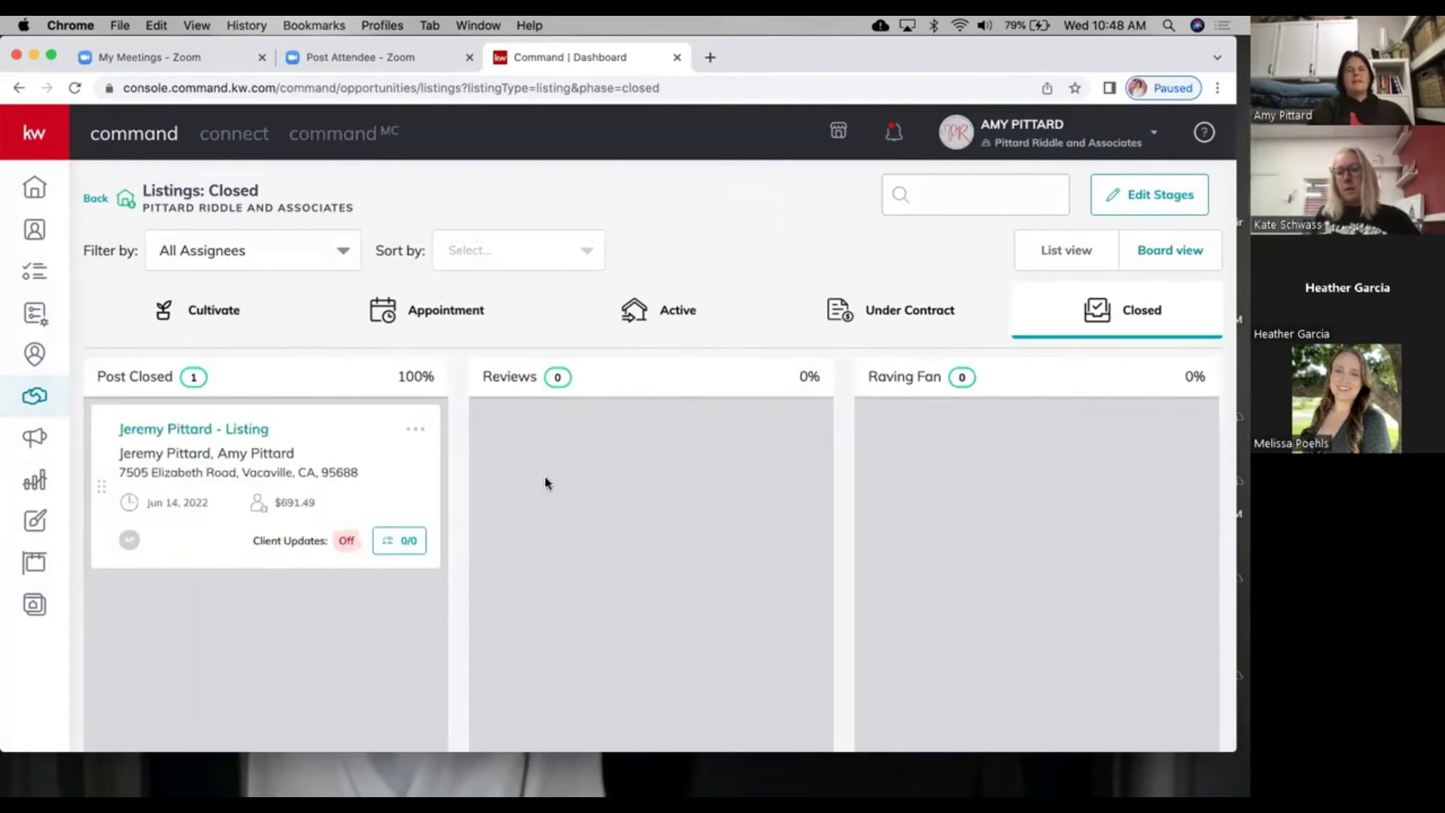
click(417, 431)
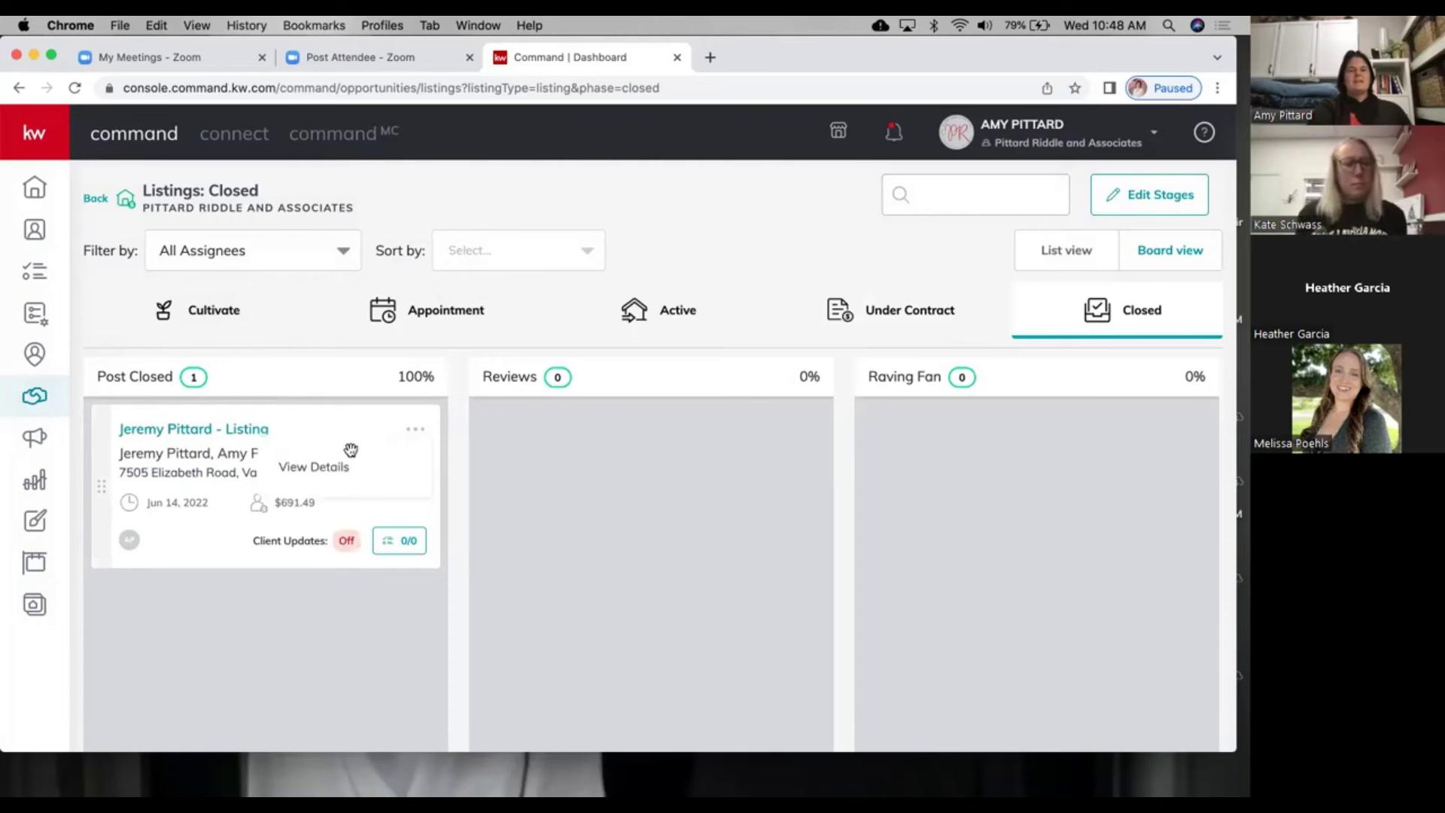
click(313, 466)
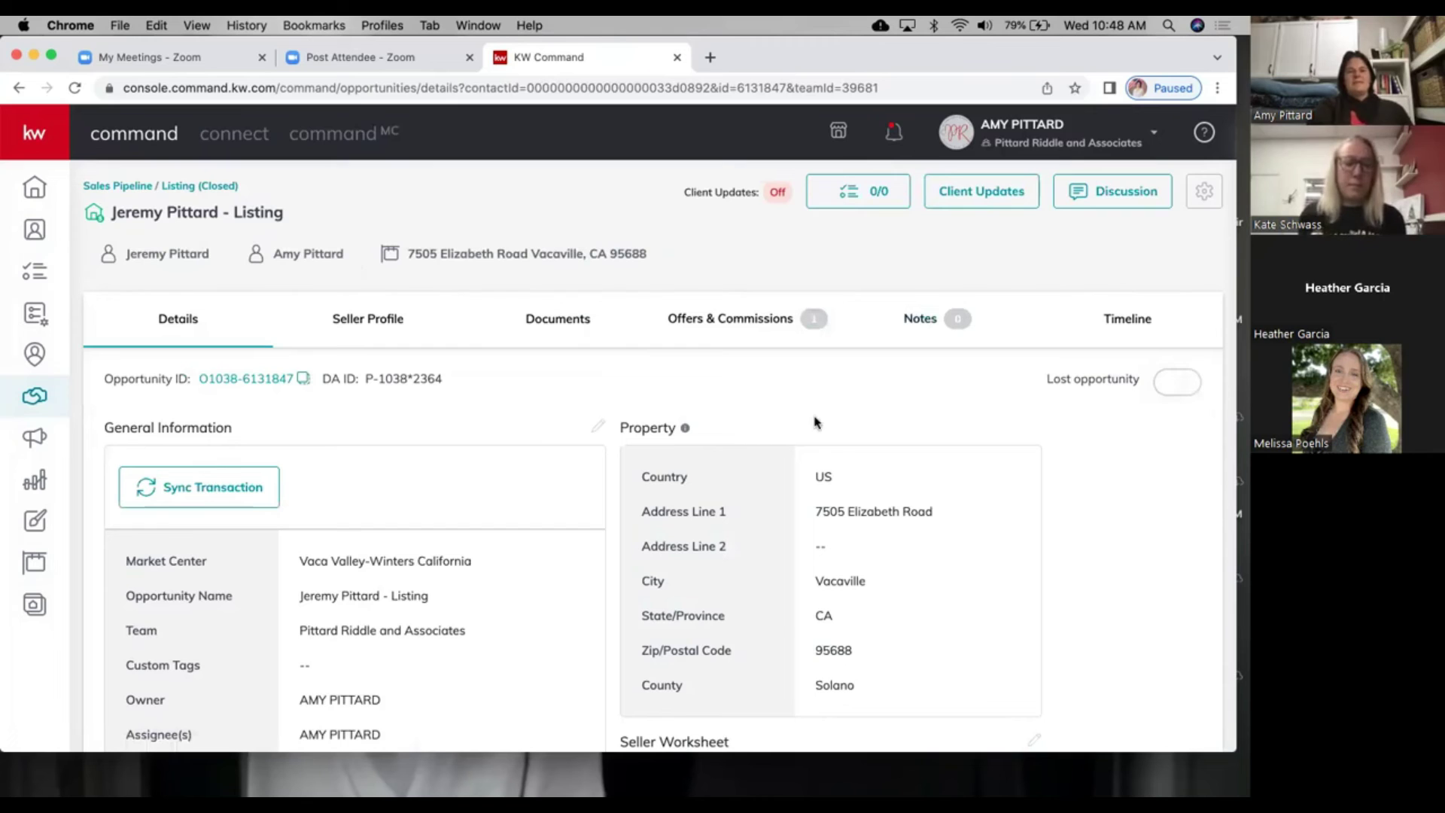
Step: Sync the closed listing's transaction to the document manager, then view its Offers & Commissions
click(207, 487)
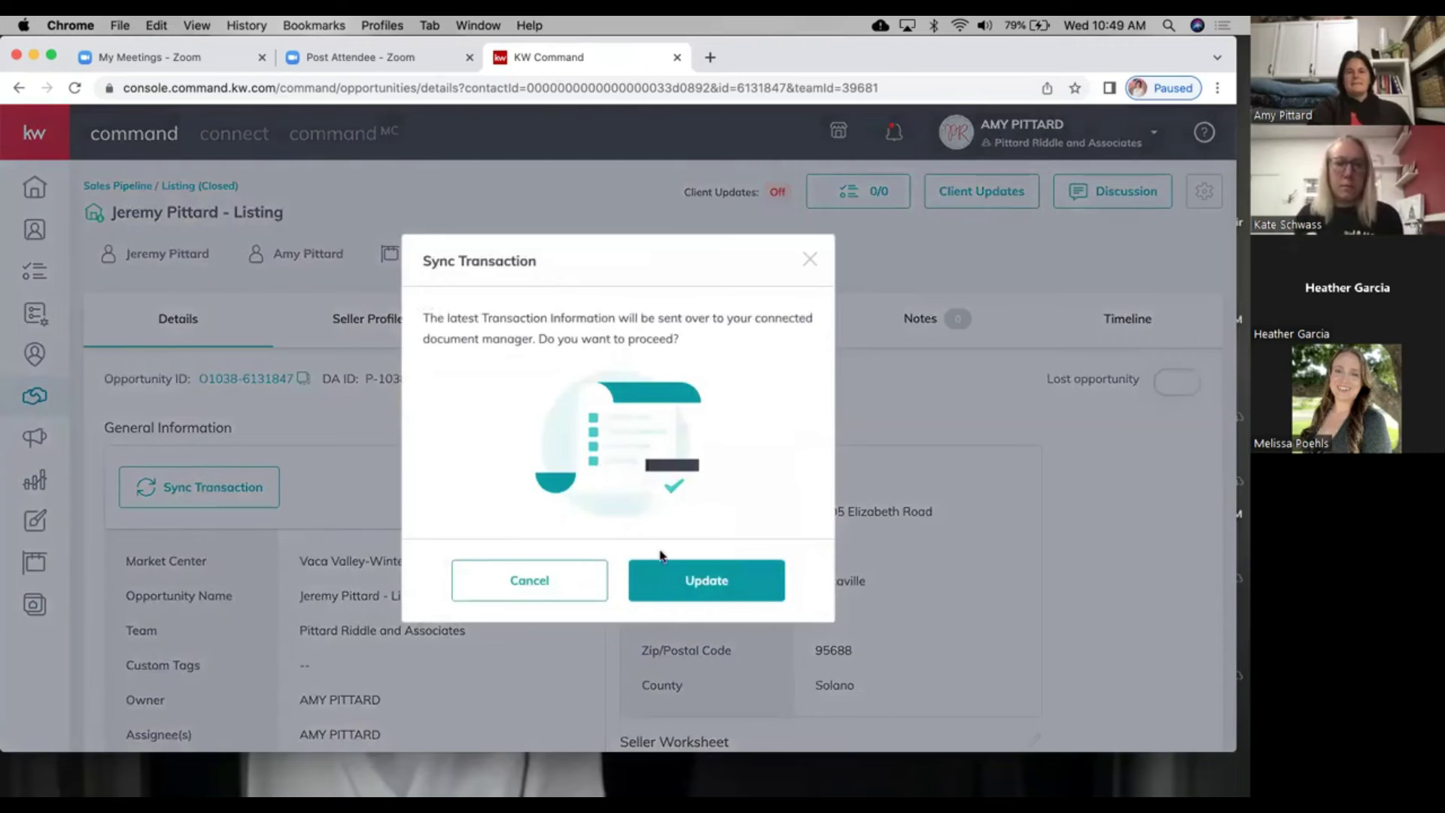
click(753, 575)
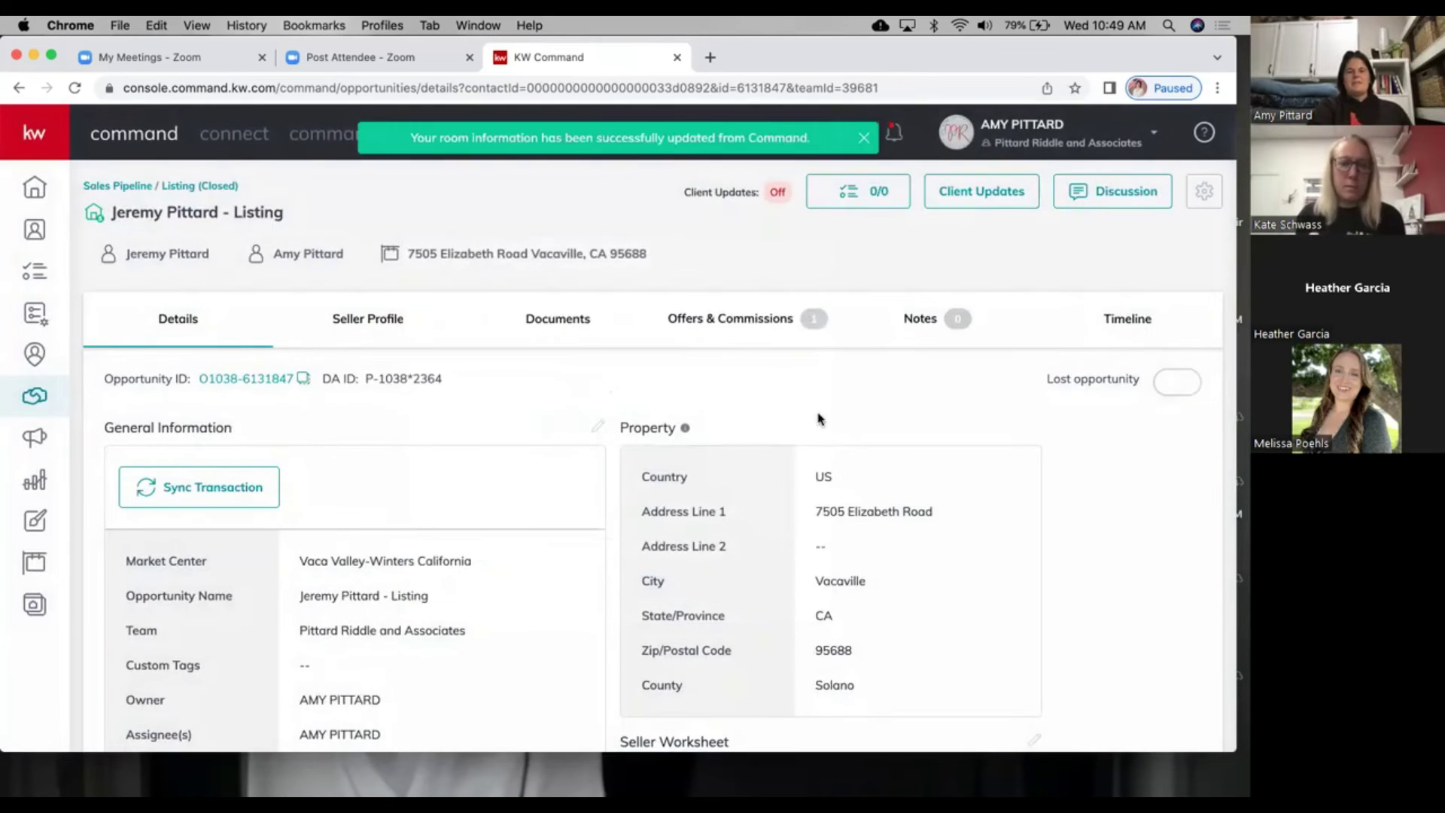
click(1209, 201)
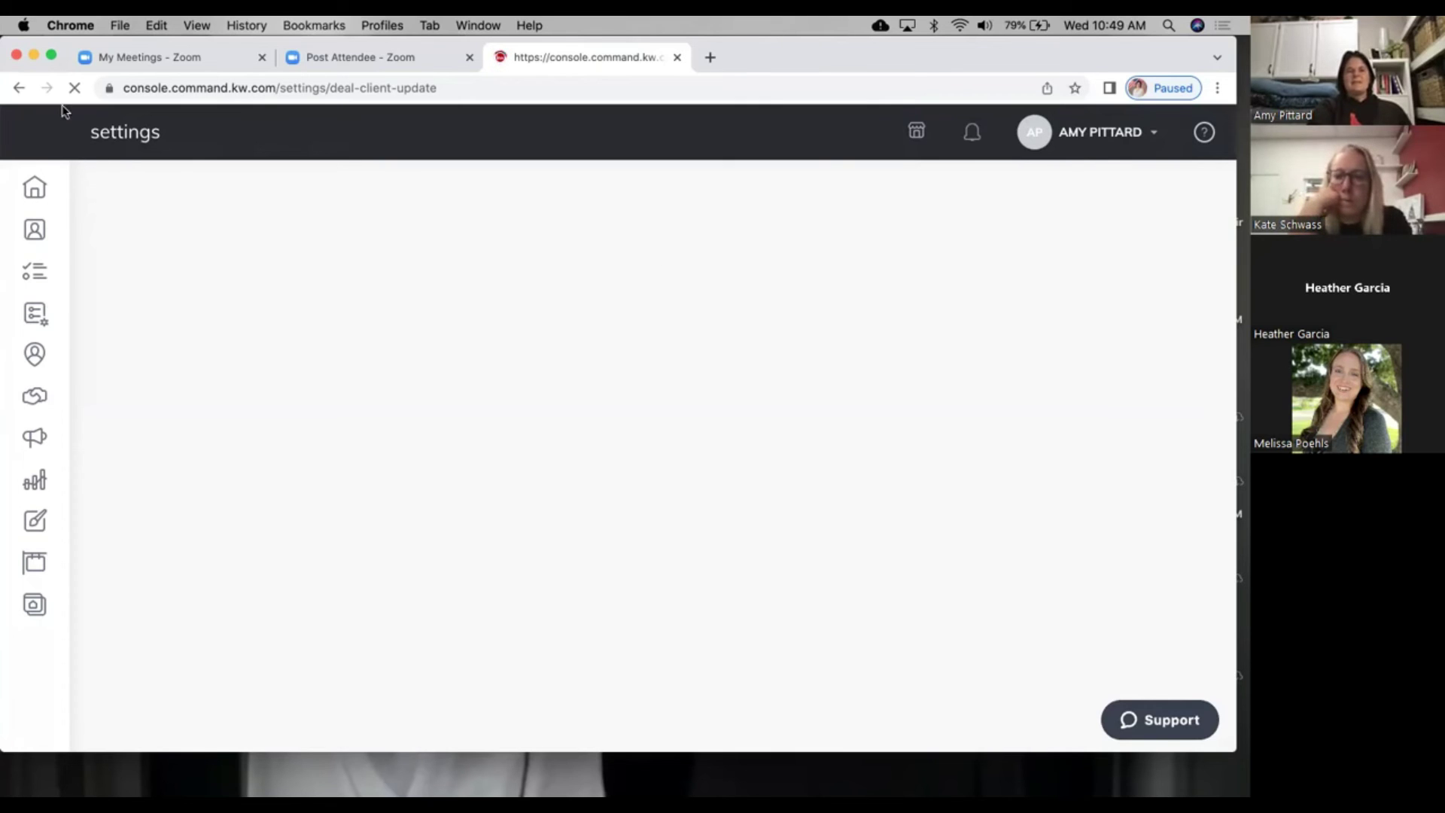
click(20, 89)
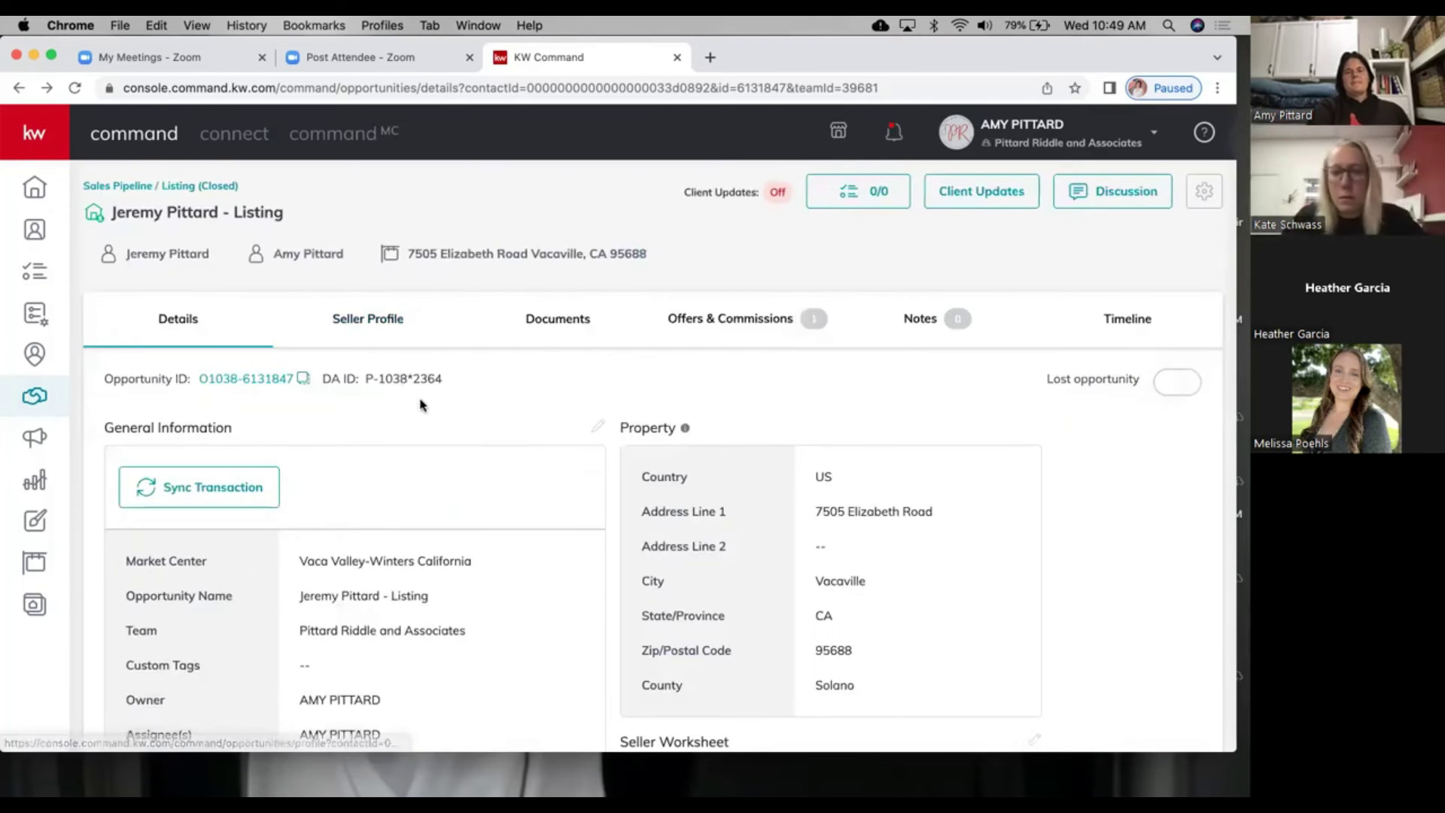
click(693, 329)
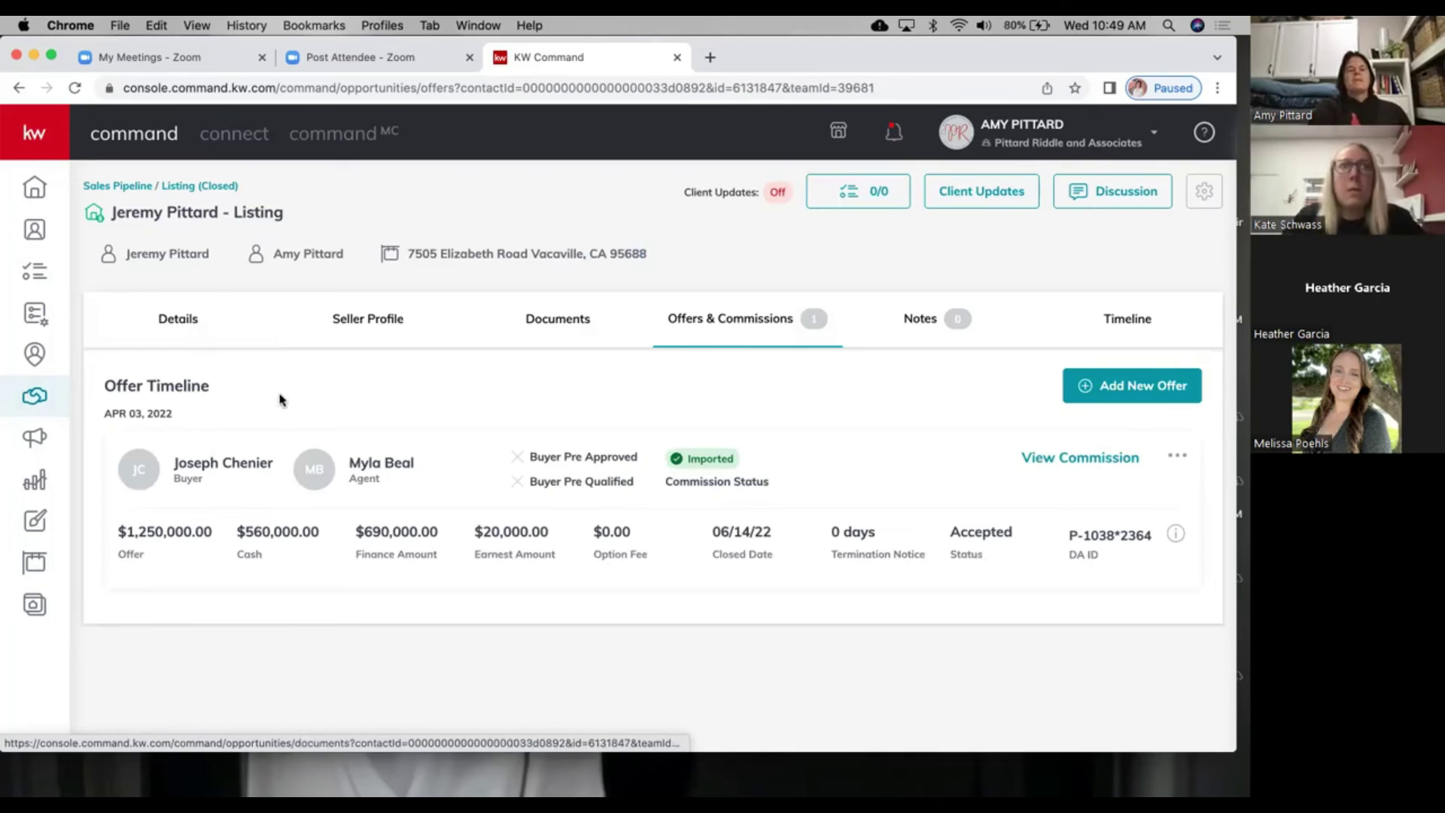
click(1175, 457)
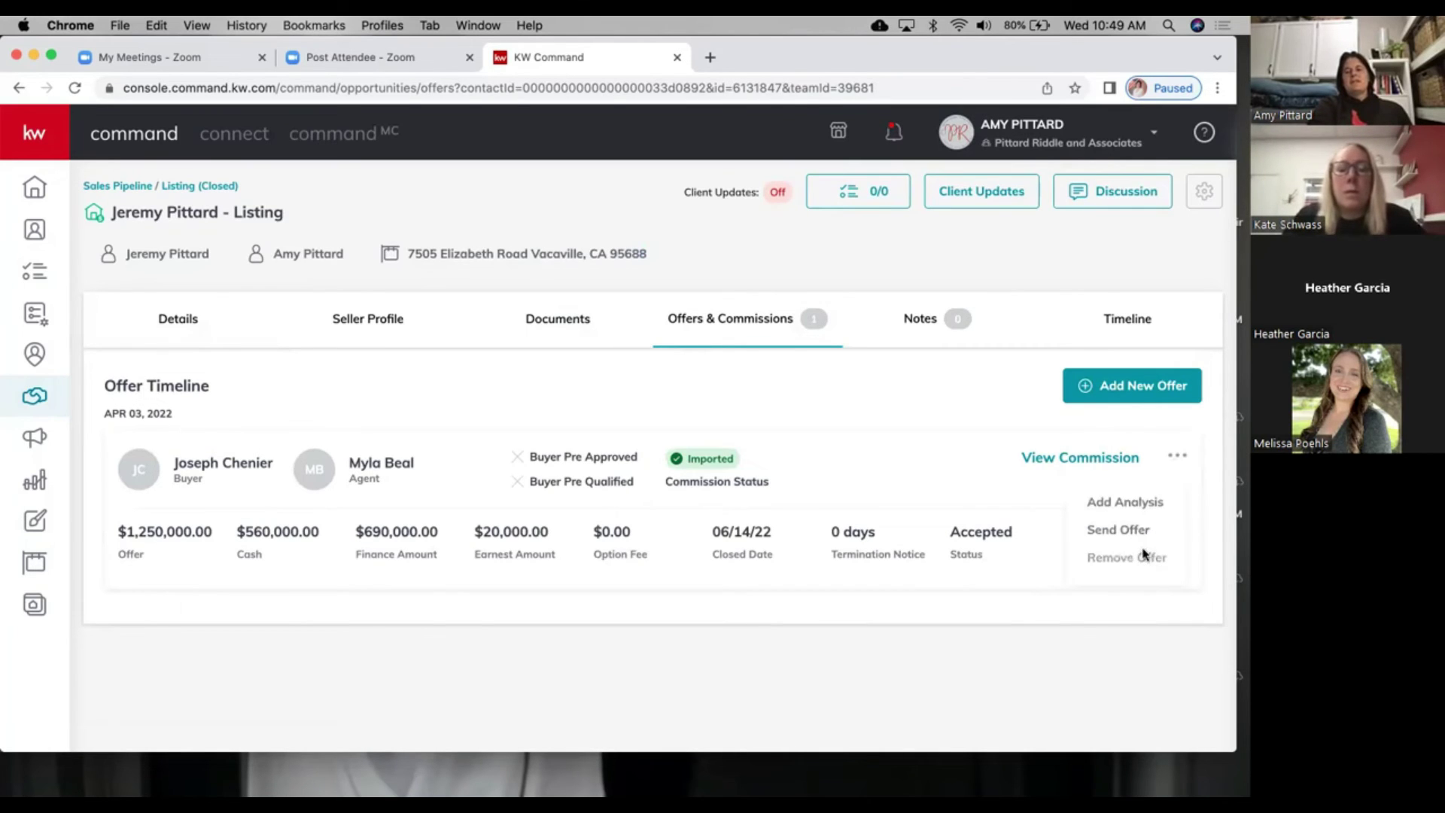
click(955, 424)
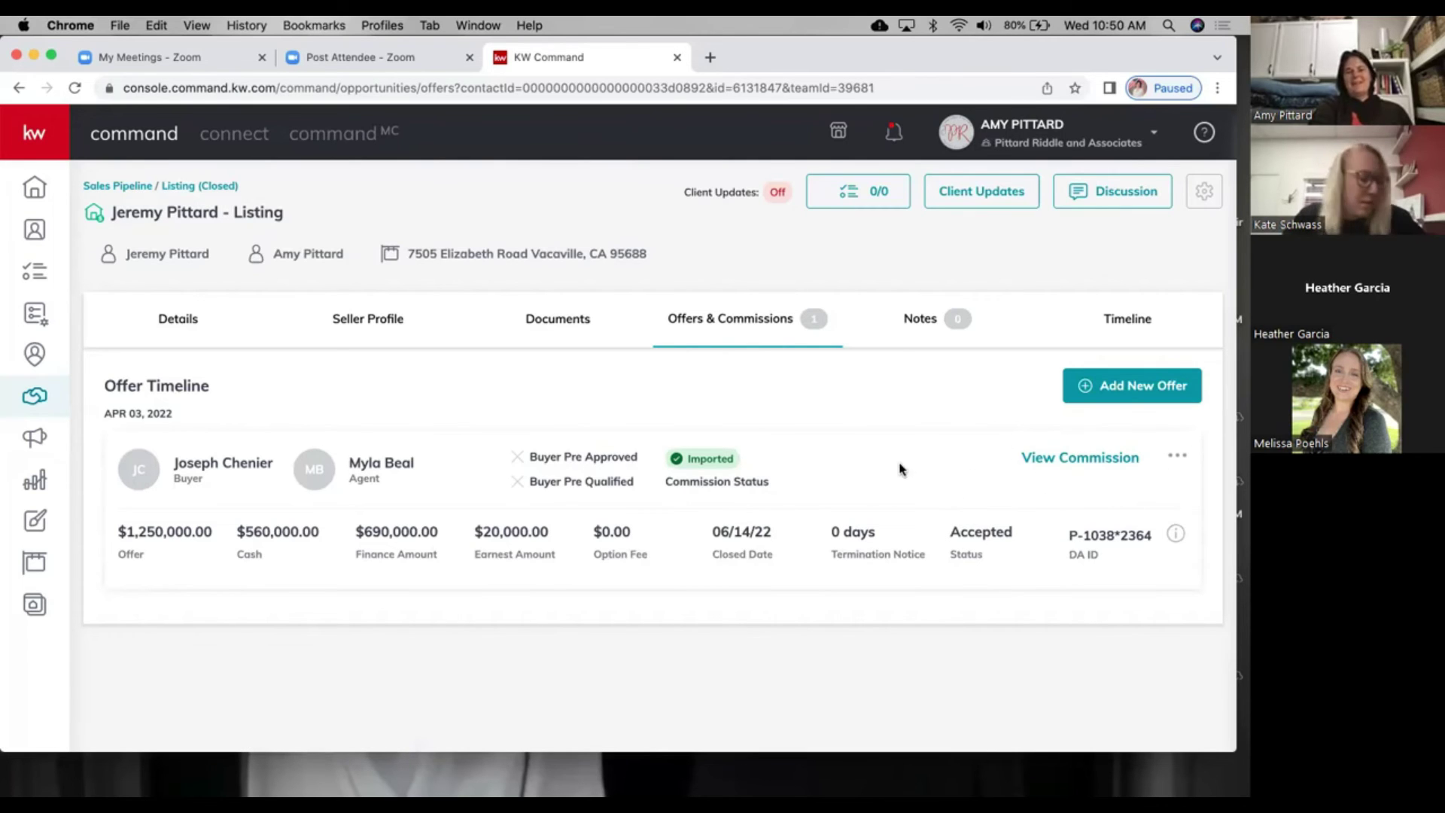
Step: Add a new offer version named 'Offer Two', then return to the offer timeline
click(1144, 384)
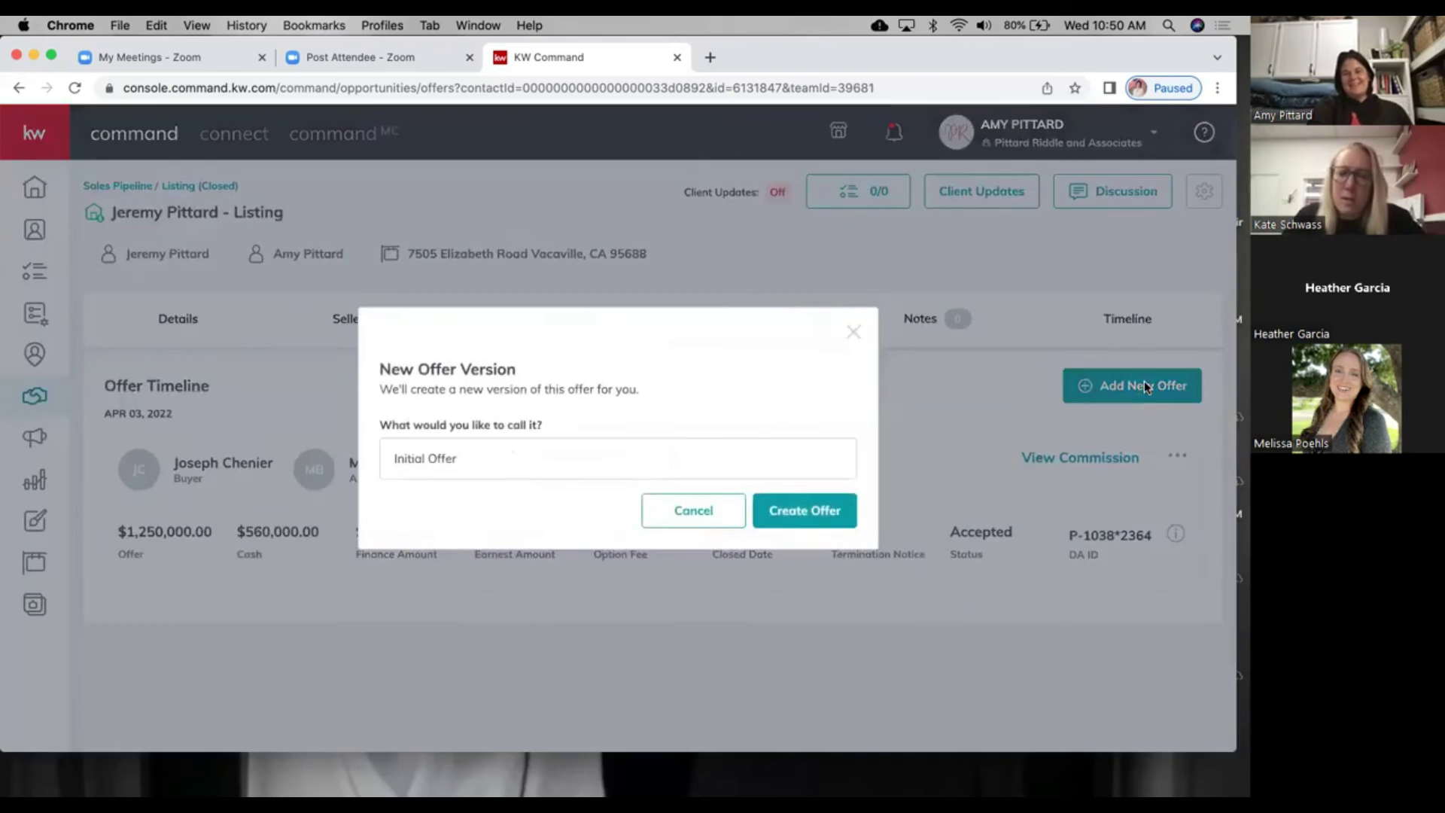
drag(502, 466, 289, 424)
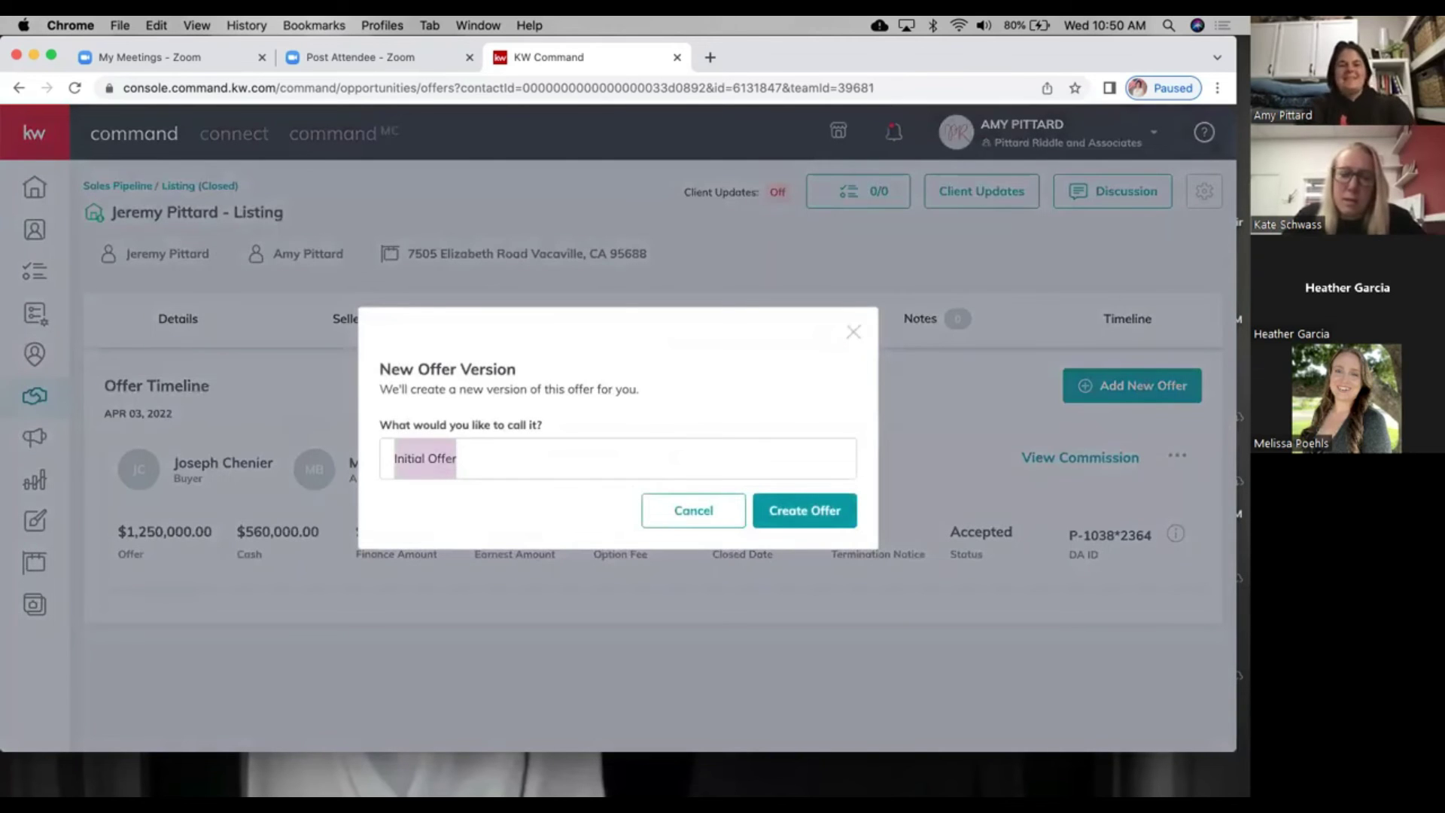
text(Offer Two)
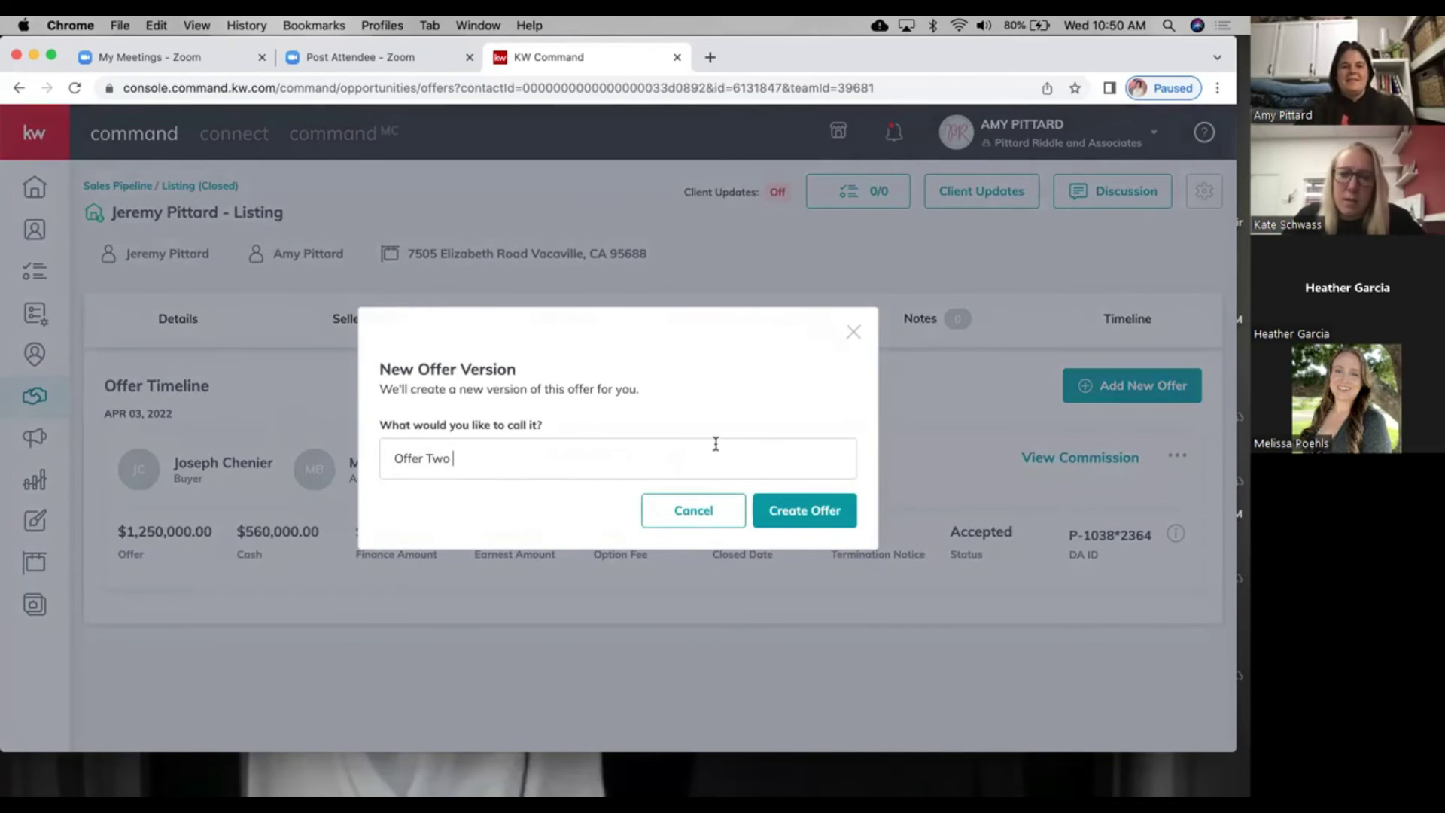
click(778, 510)
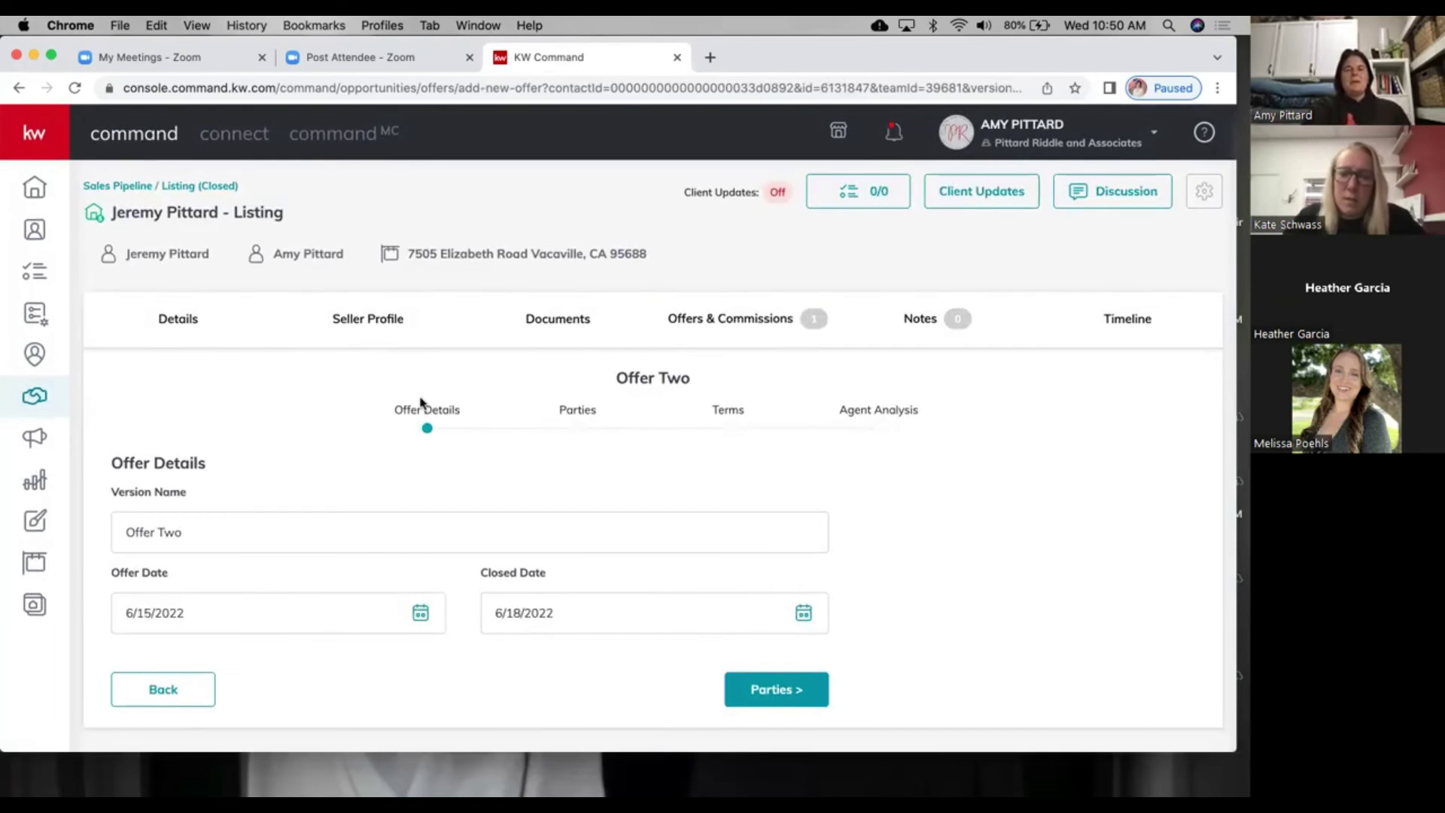
click(19, 86)
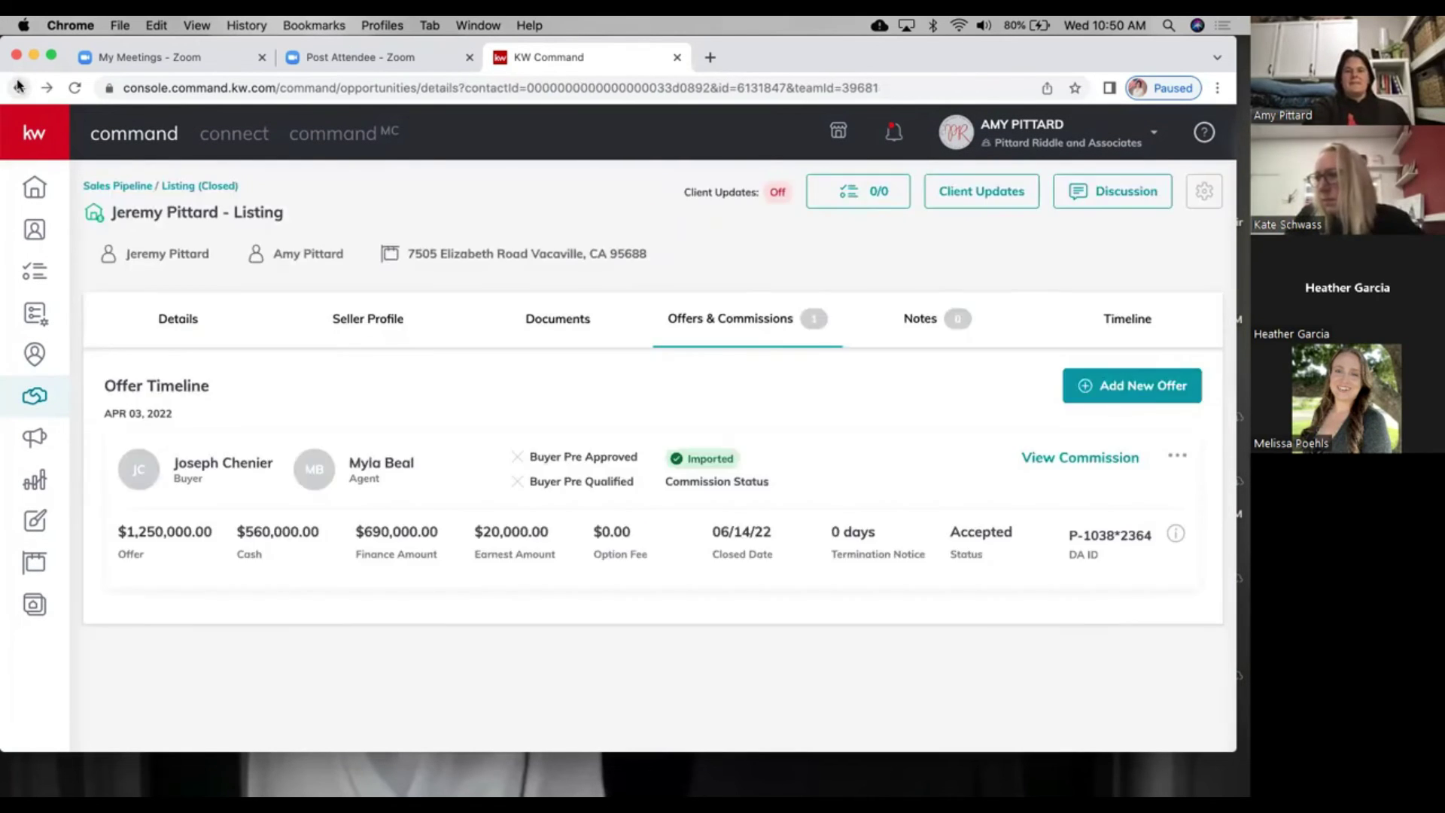
Step: Change the listing's Opportunity Phase from Closed to Active (Pre Listing) and save it
click(19, 86)
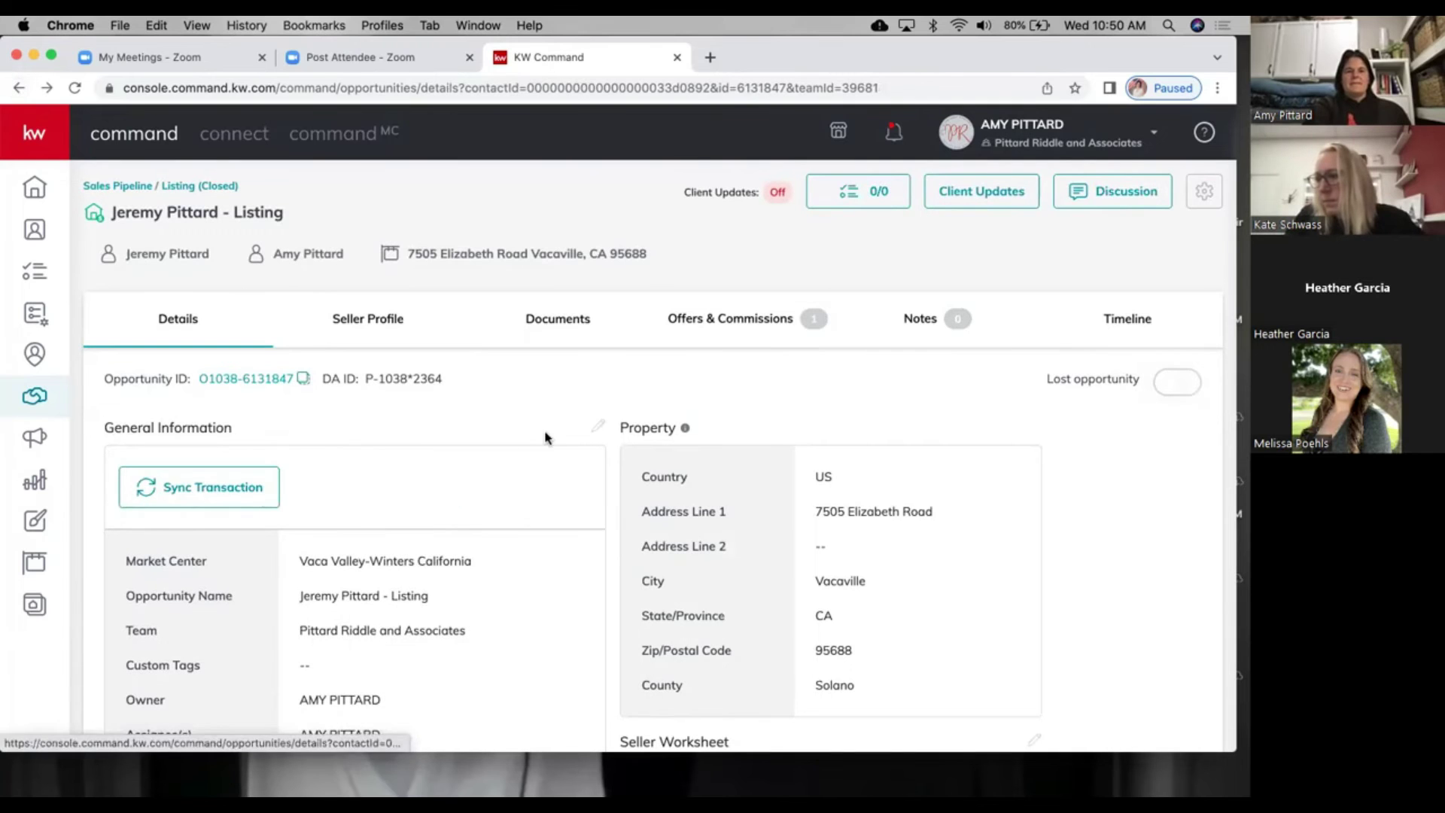
scroll(600, 427, down, 5)
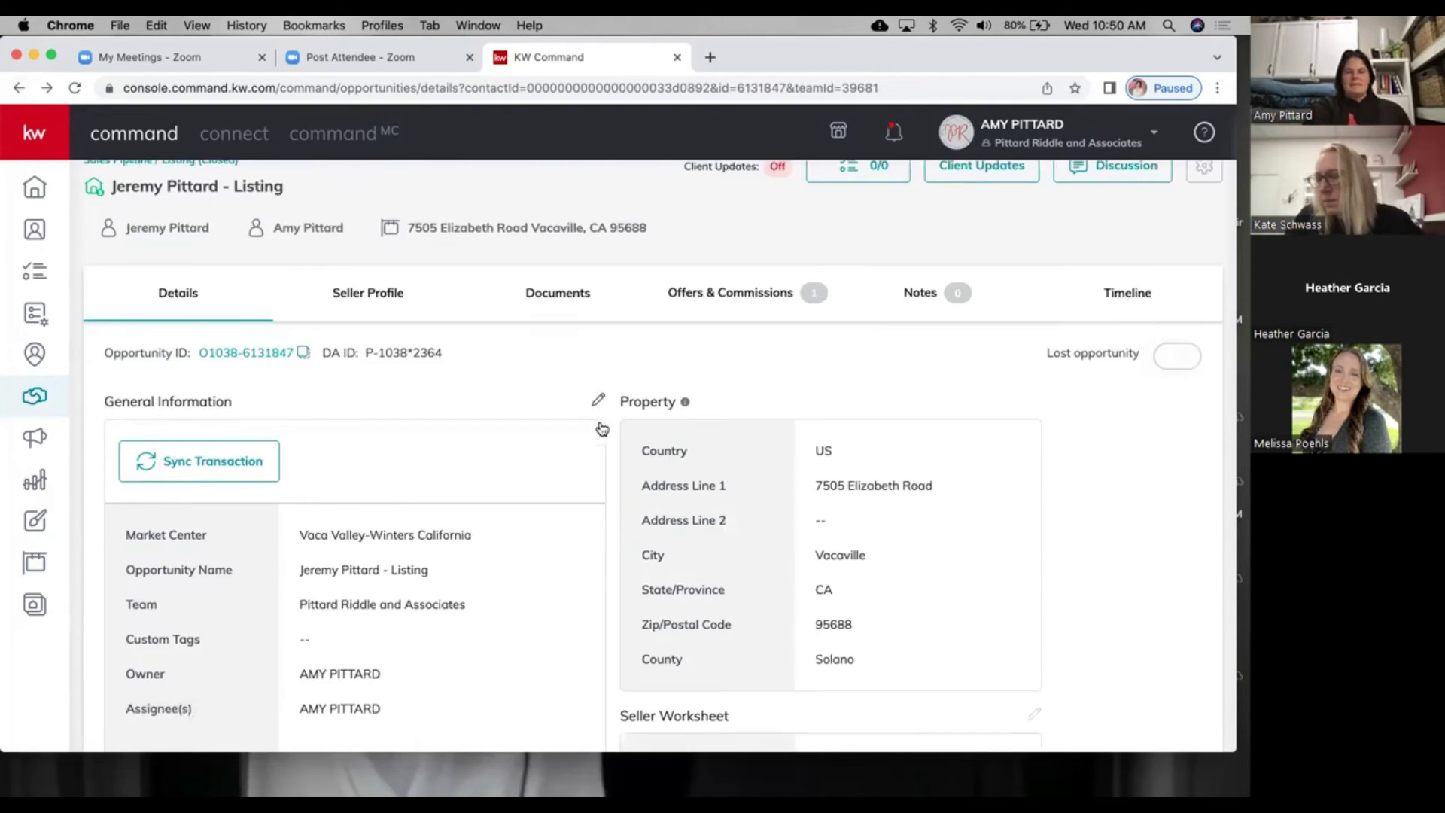
scroll(601, 427, down, 4)
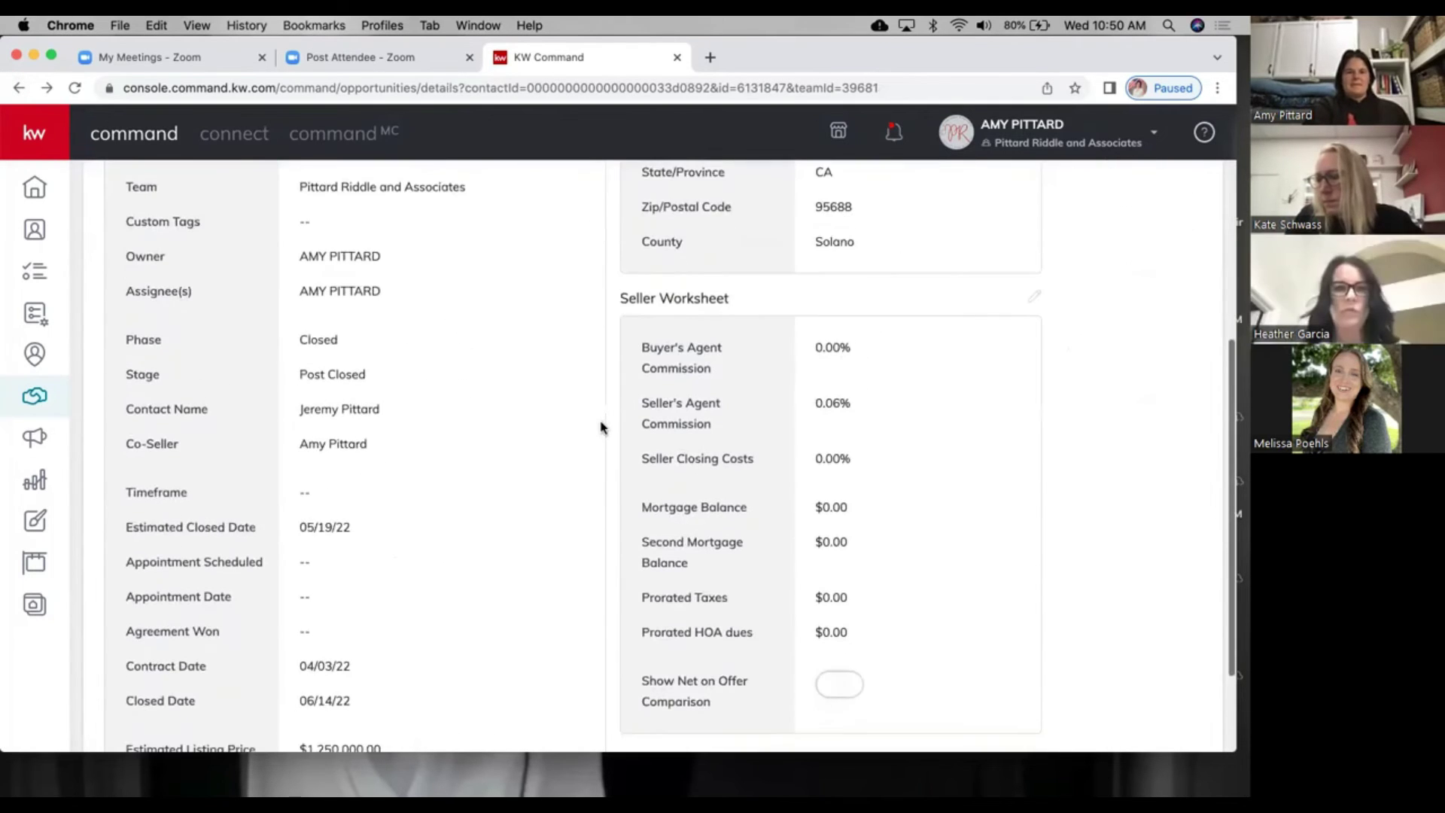
scroll(599, 428, up, 9)
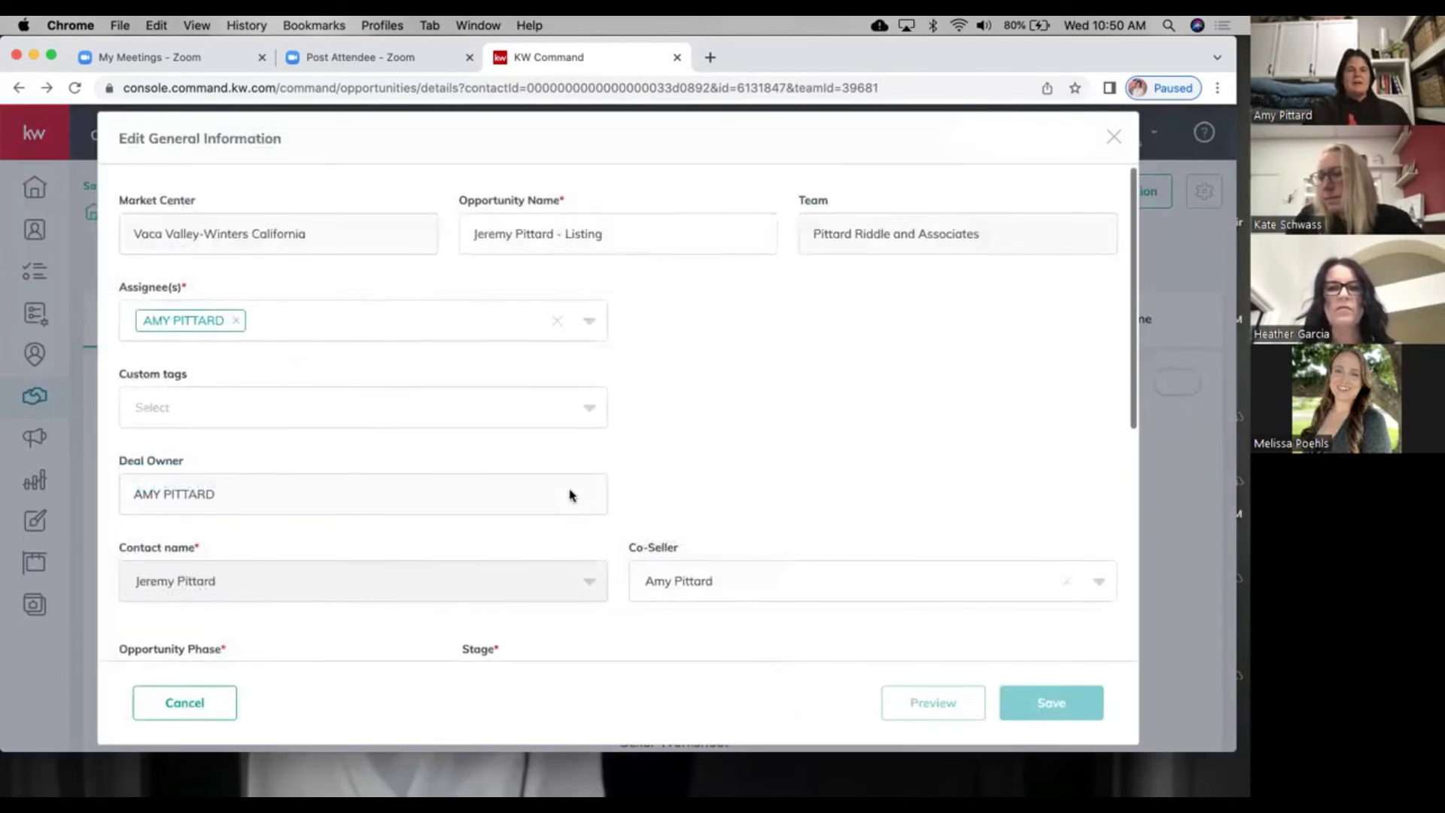
scroll(570, 494, down, 5)
scroll(542, 489, down, 3)
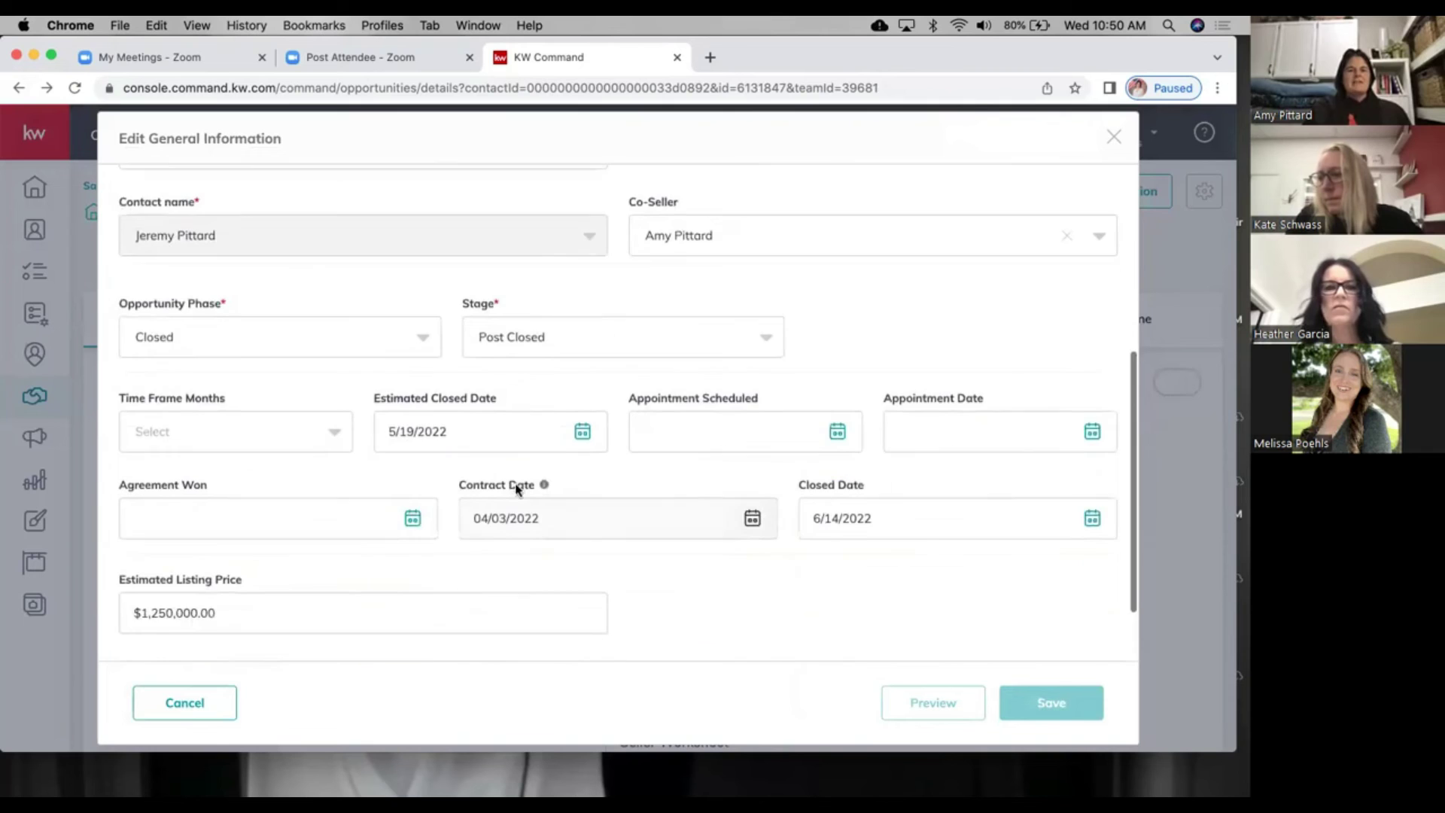
mouse_move(513, 487)
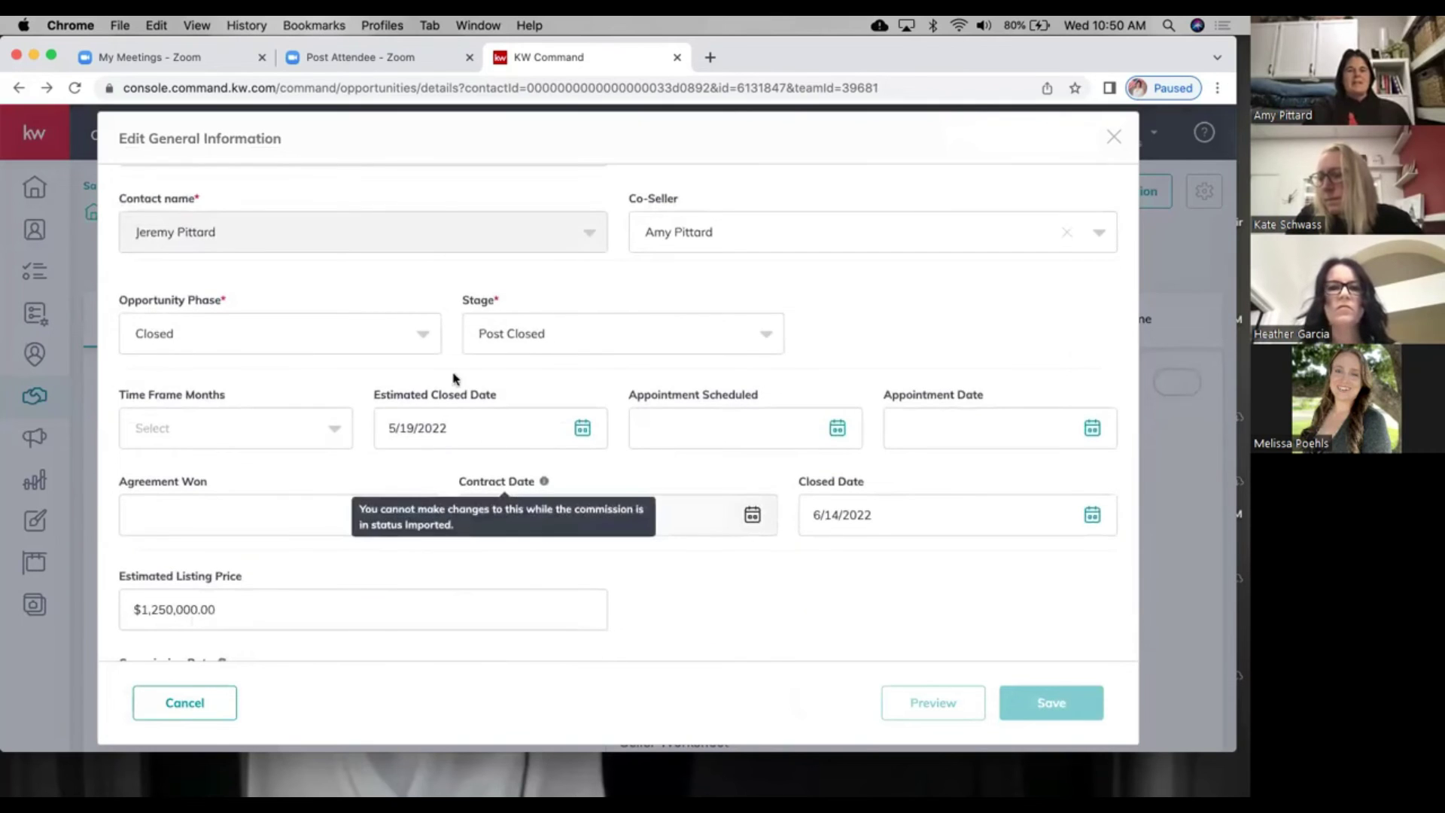
click(410, 323)
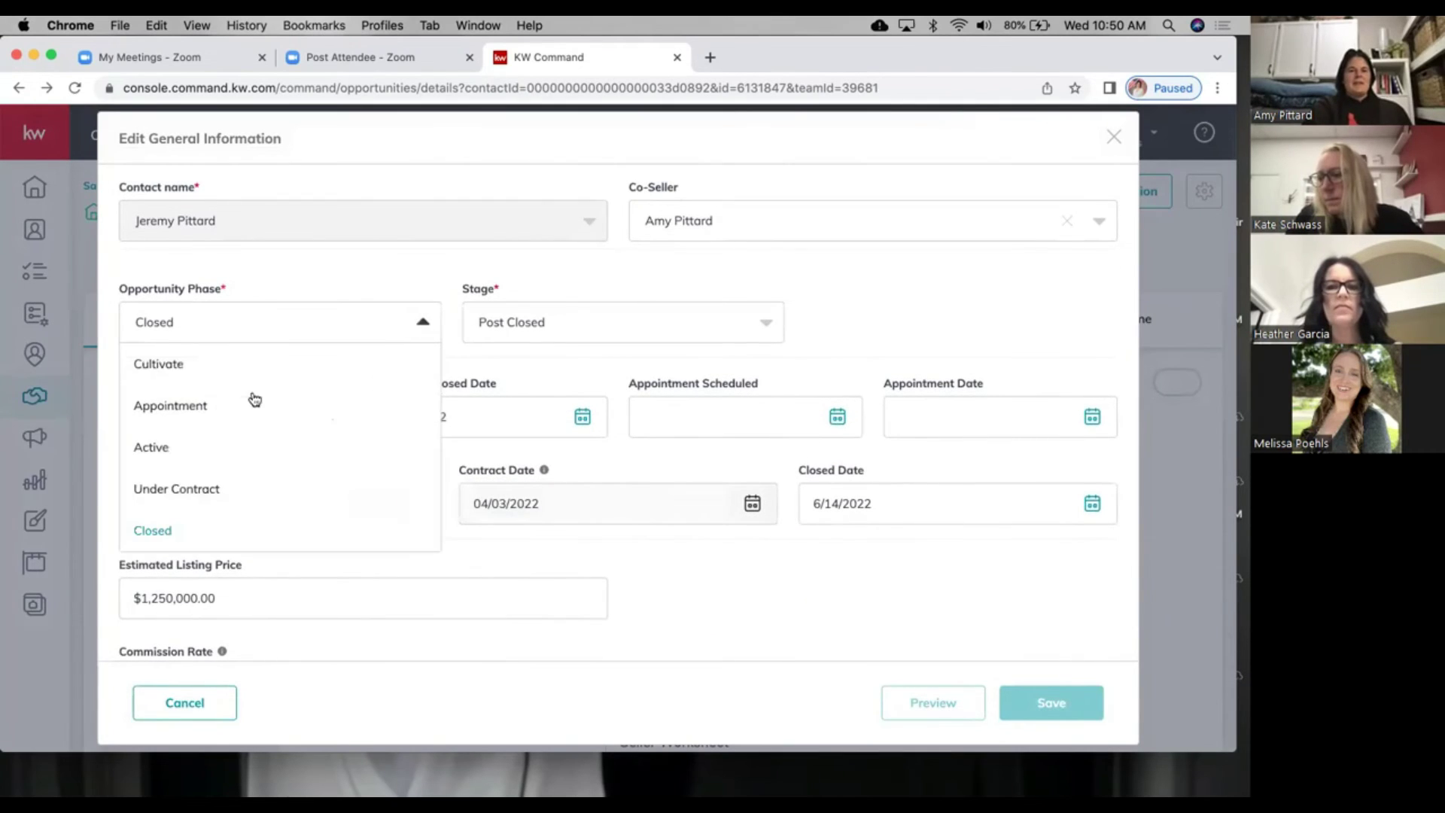
click(175, 451)
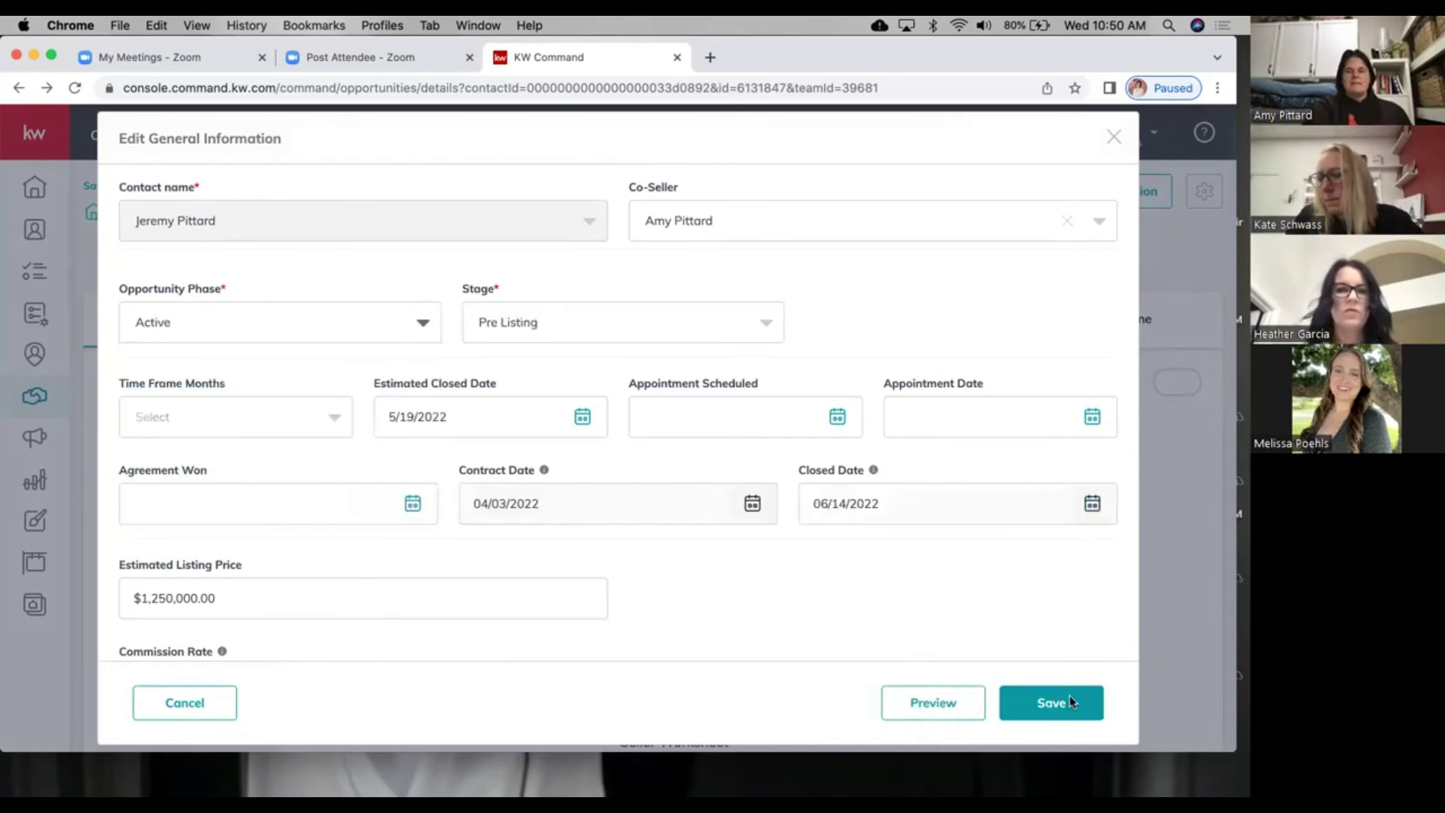
click(1069, 694)
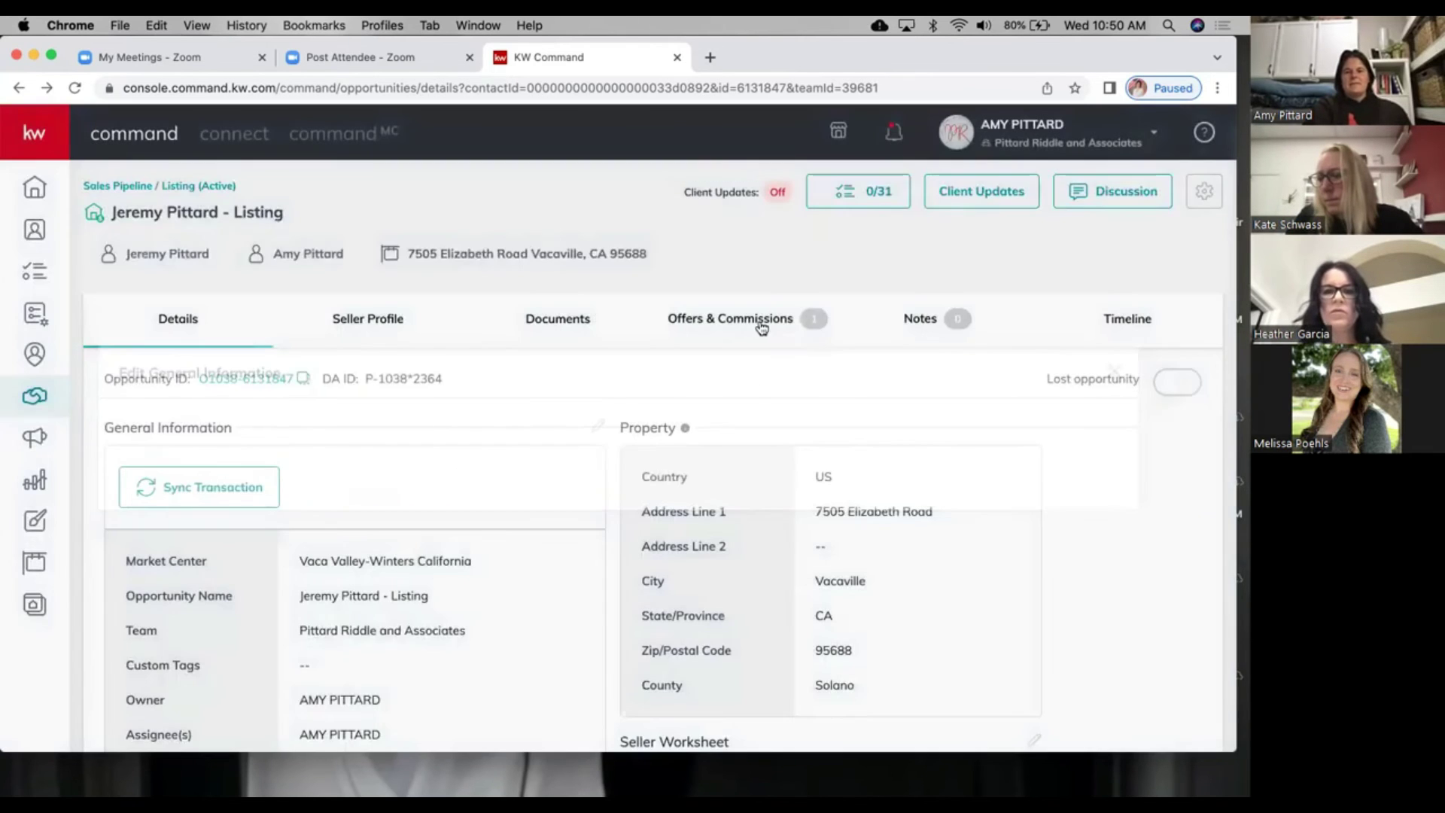
click(761, 325)
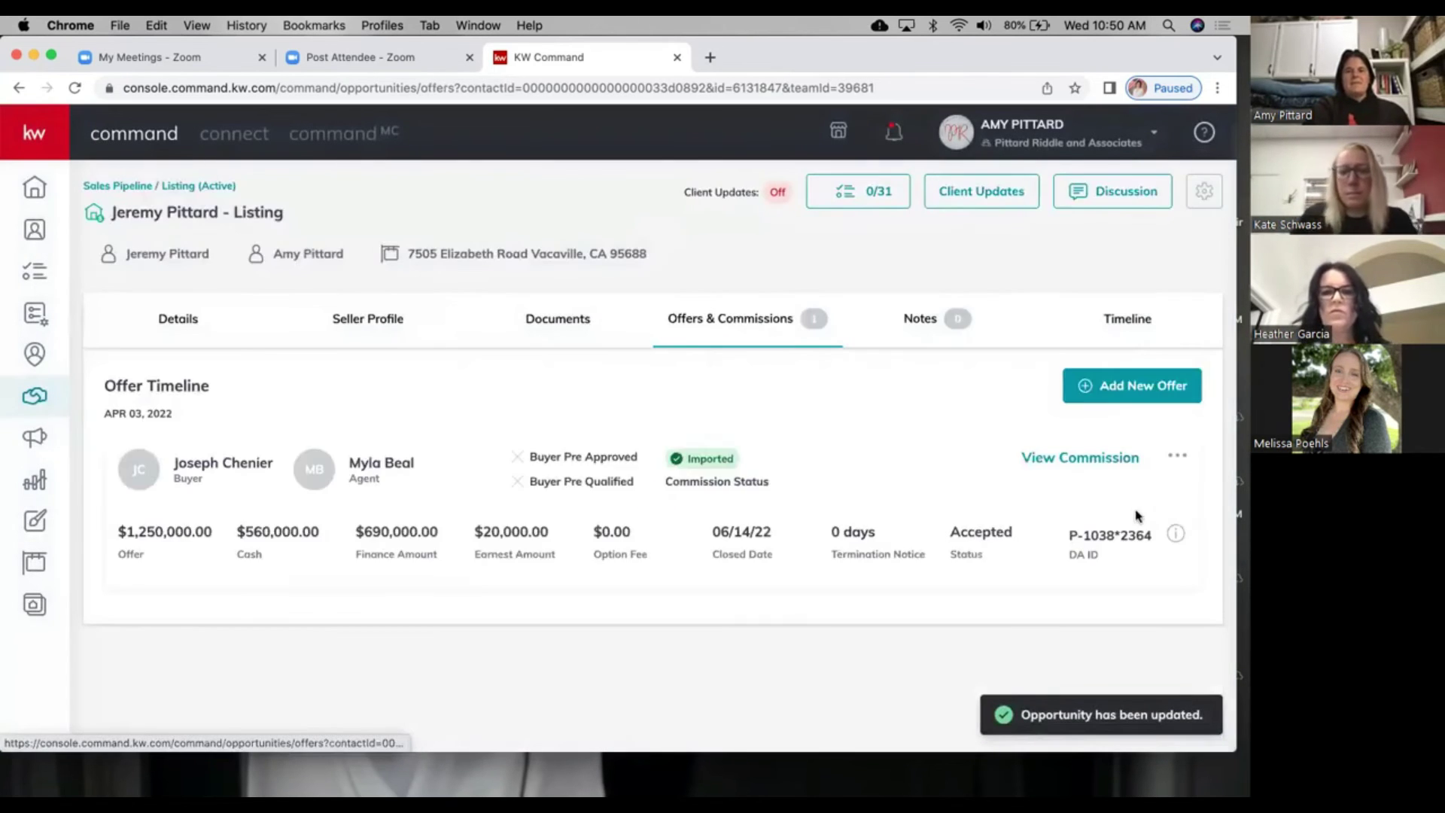
Step: Move the reopened listing from Pre Listing into Under Contract's Accepted Offer stage and open its details
click(1179, 458)
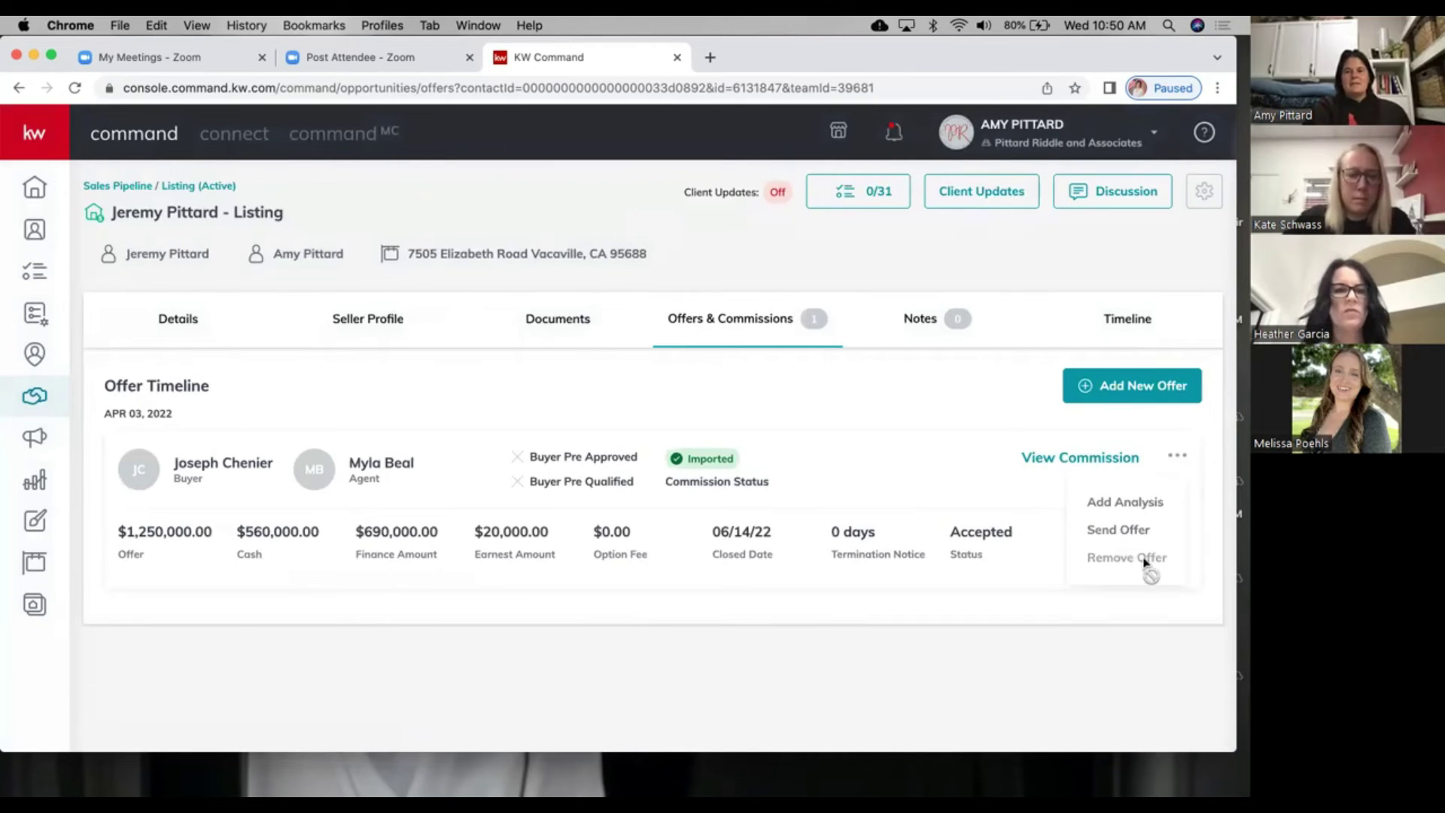
click(926, 398)
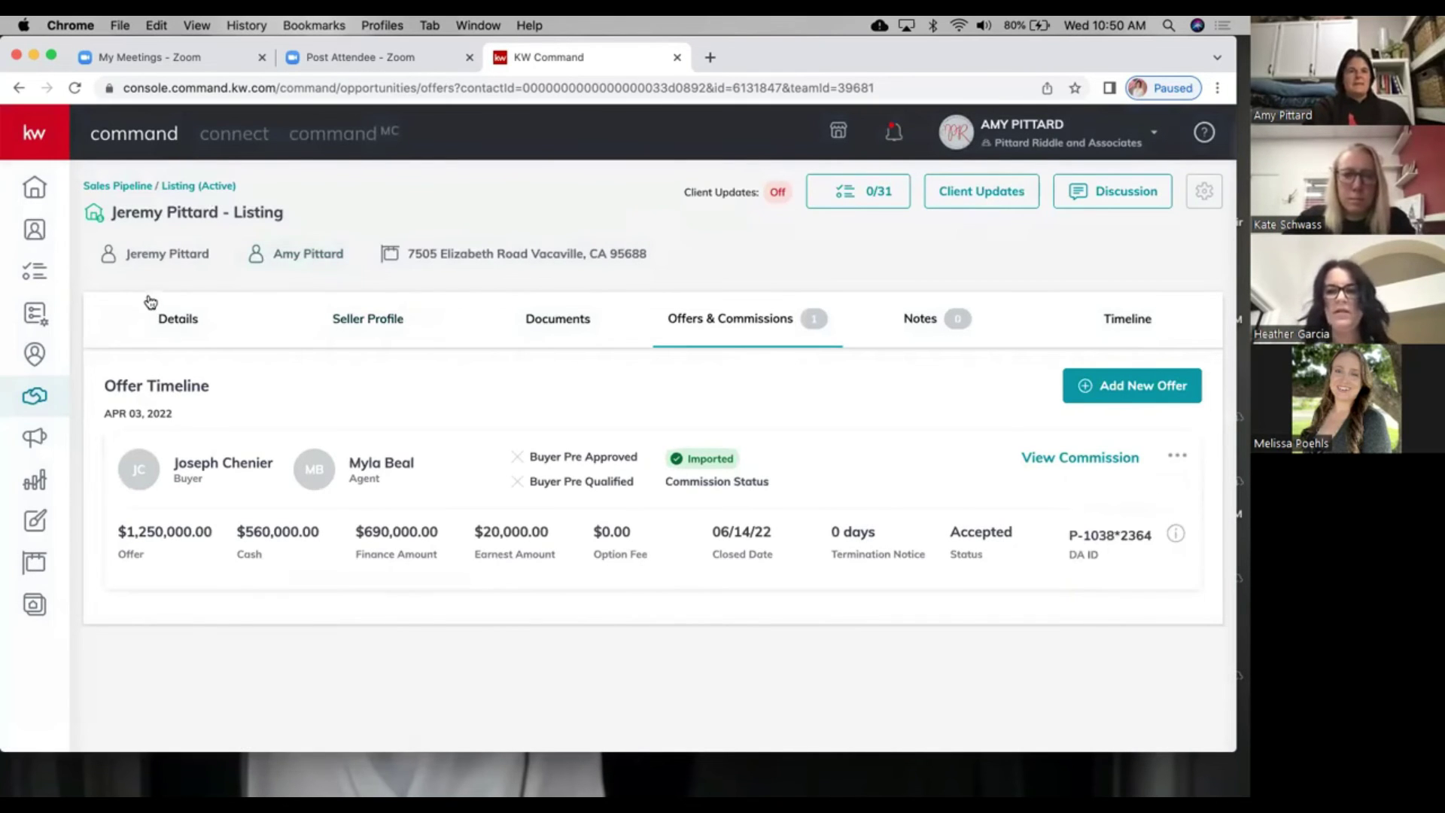
click(141, 187)
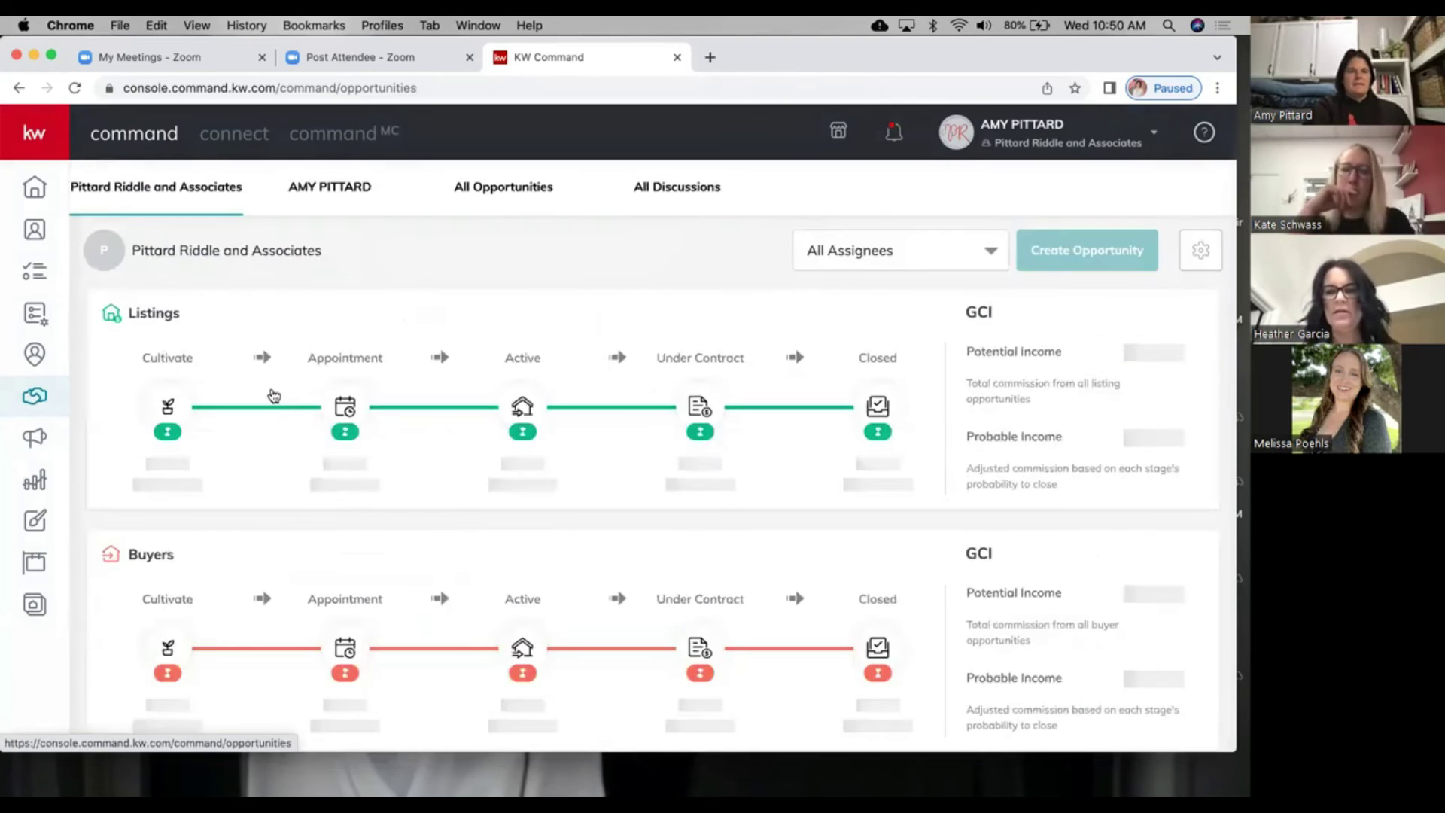
click(526, 425)
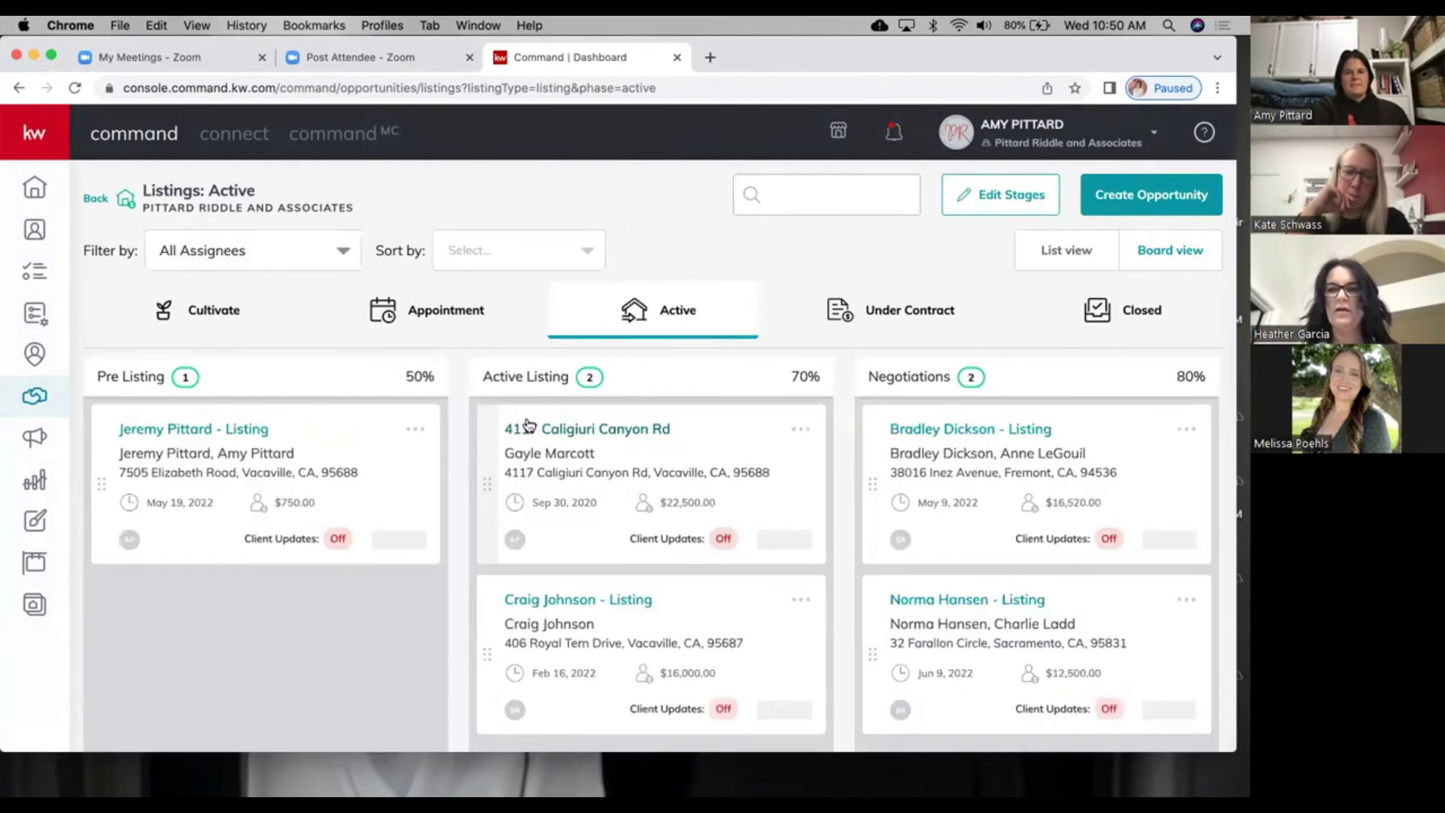
drag(280, 439, 899, 295)
click(896, 310)
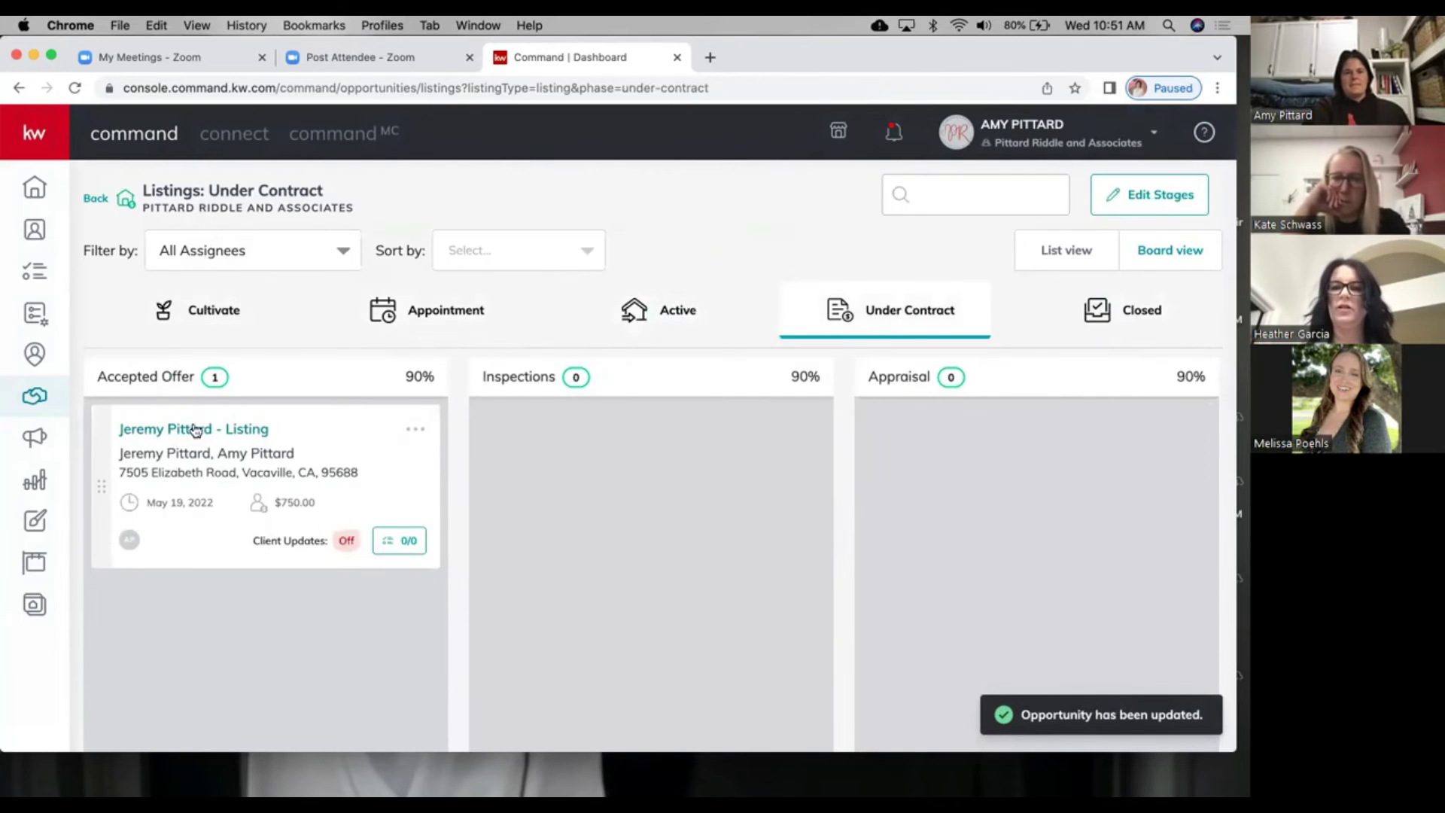
click(195, 431)
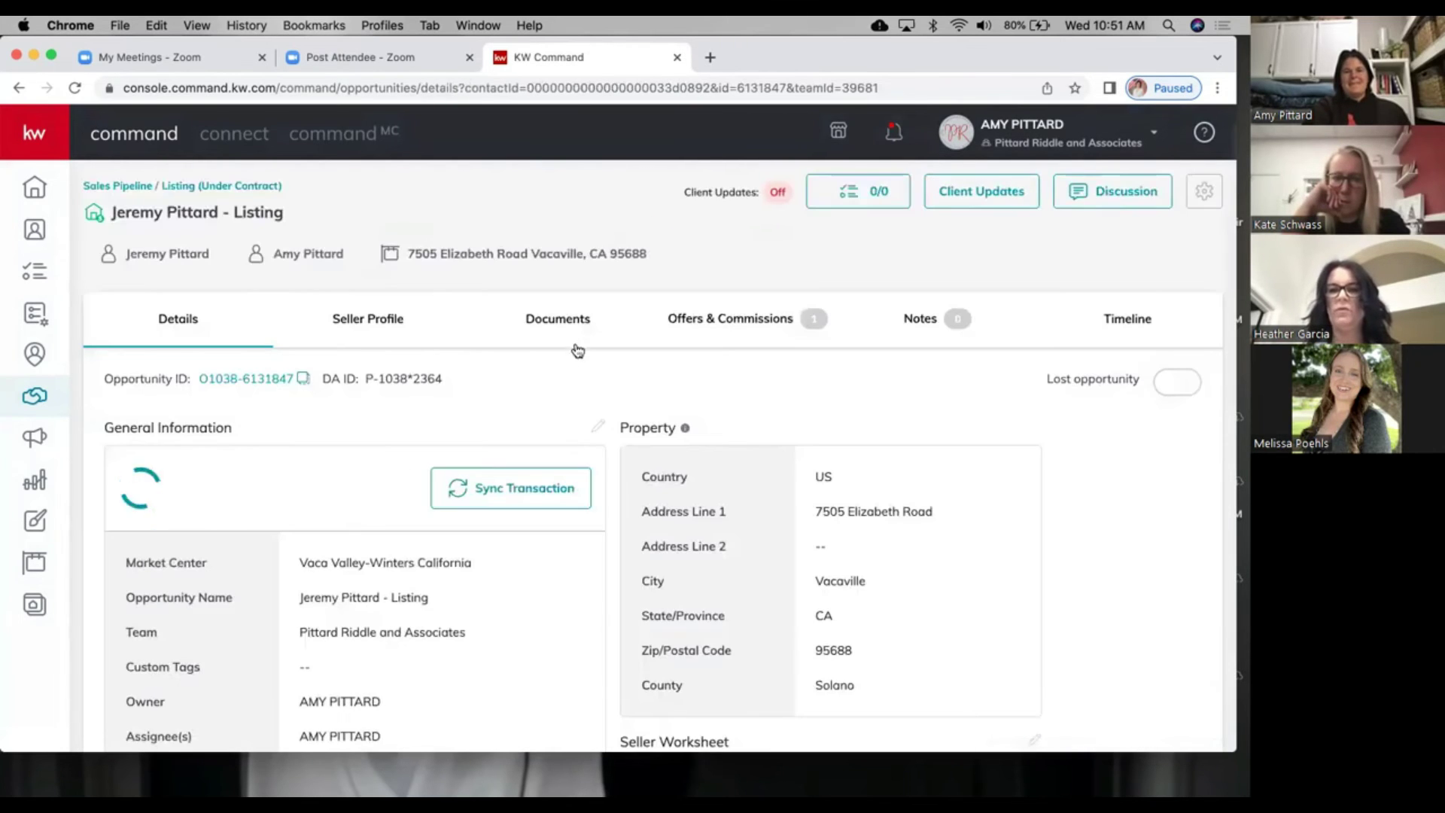
Step: Create a new offer version named 'Offer Two' on the under-contract listing
click(711, 328)
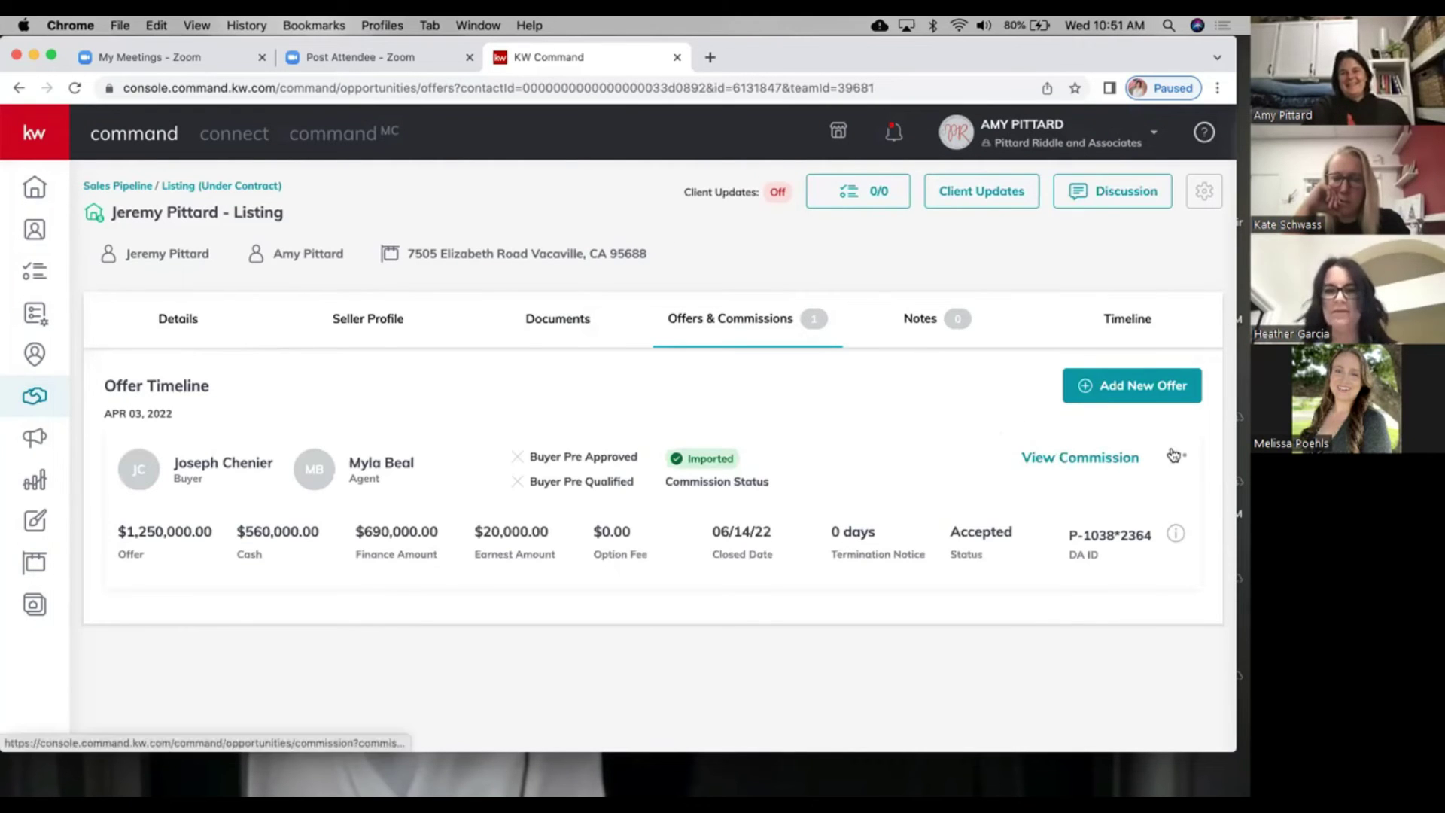
click(1176, 455)
click(1138, 414)
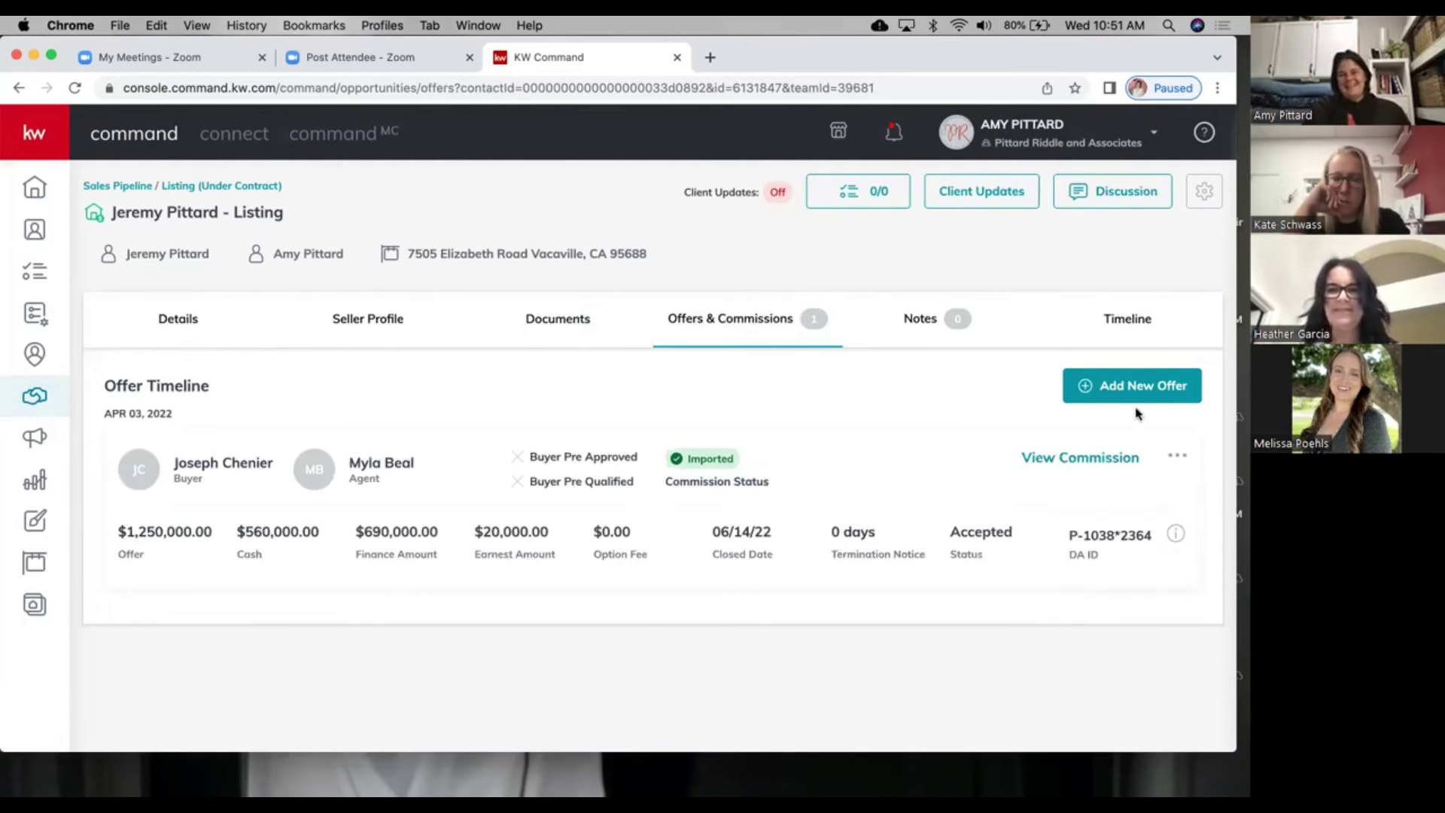
click(1133, 387)
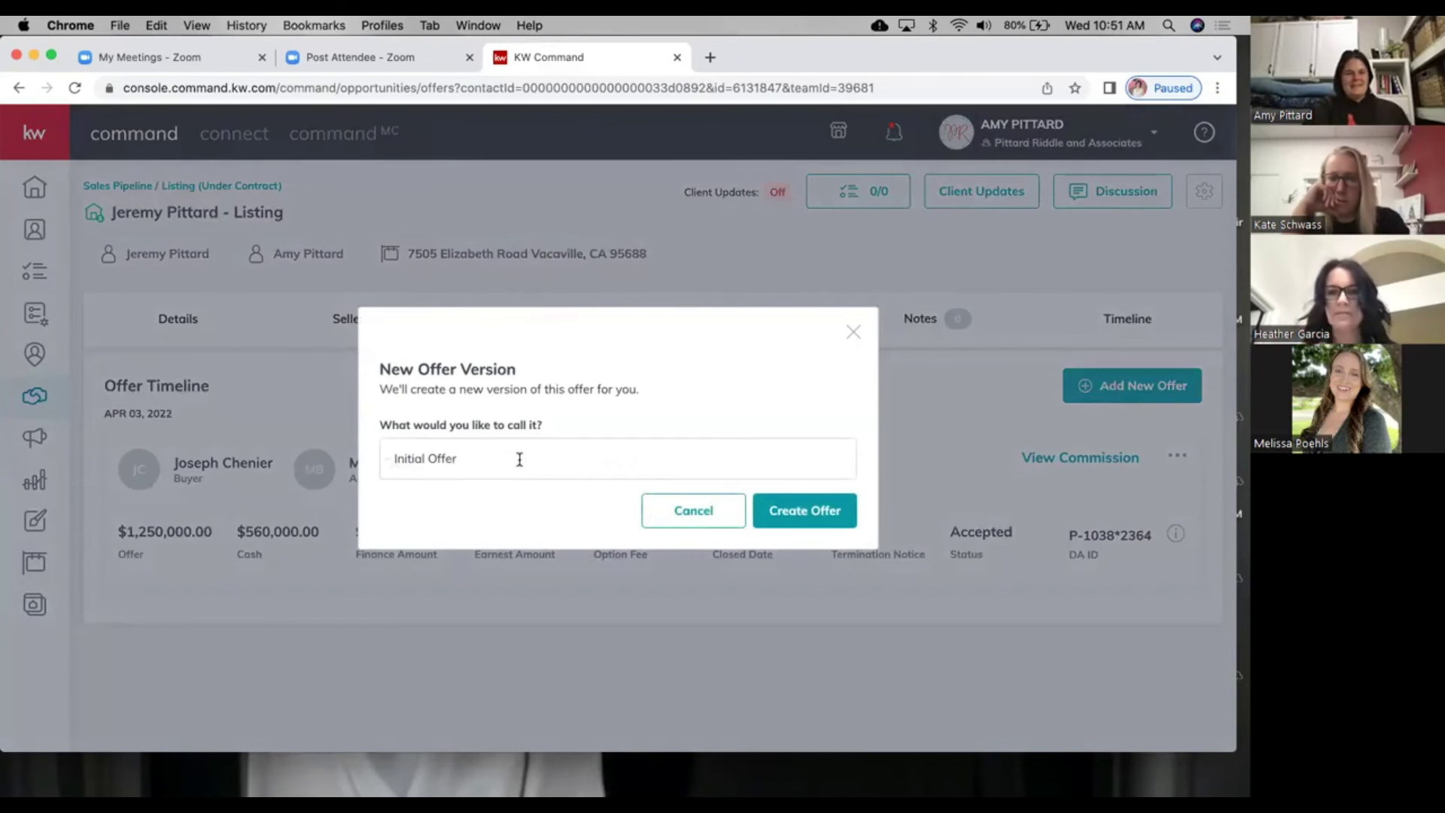
drag(519, 459, 271, 447)
text(Offer)
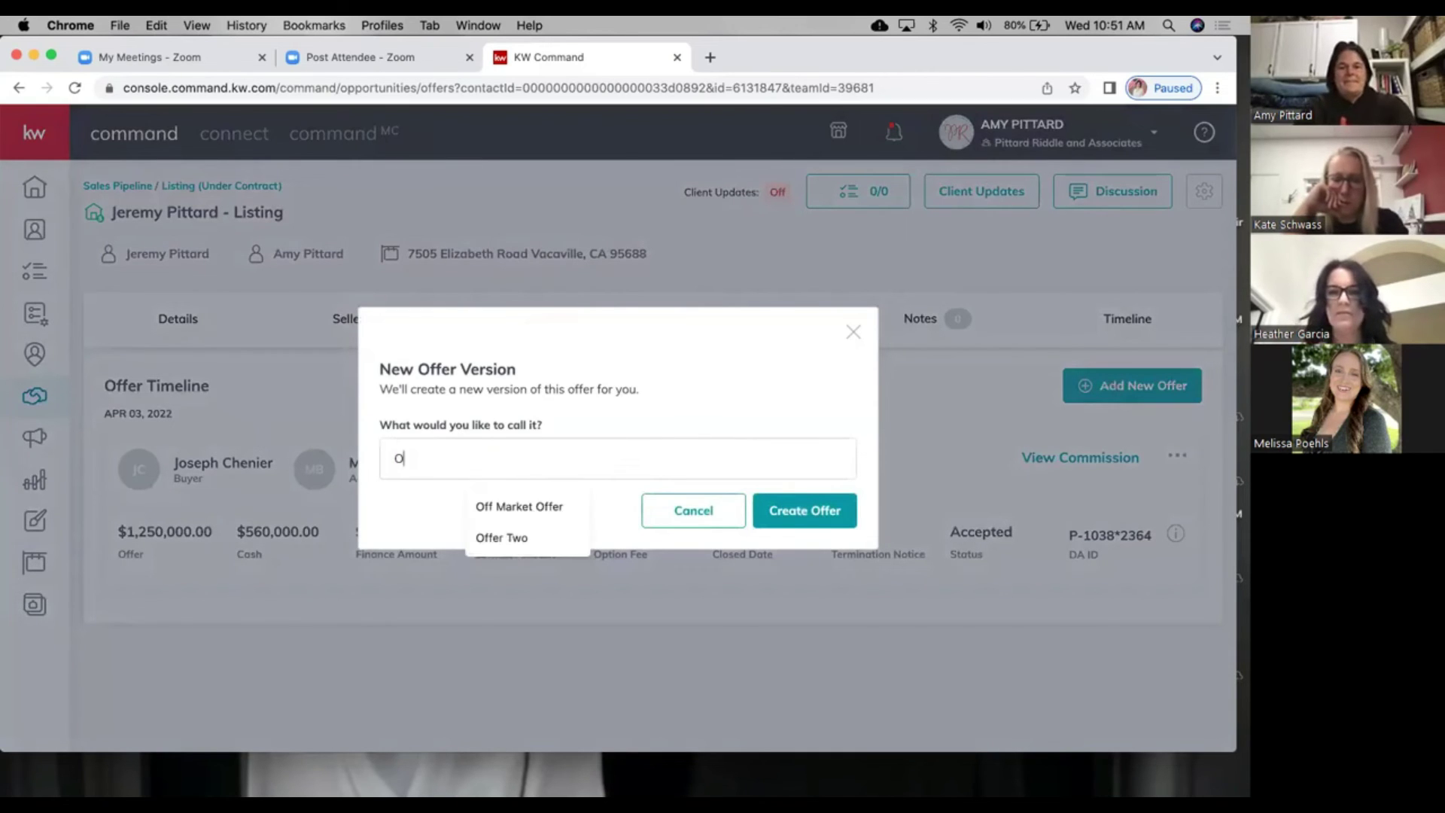
click(518, 503)
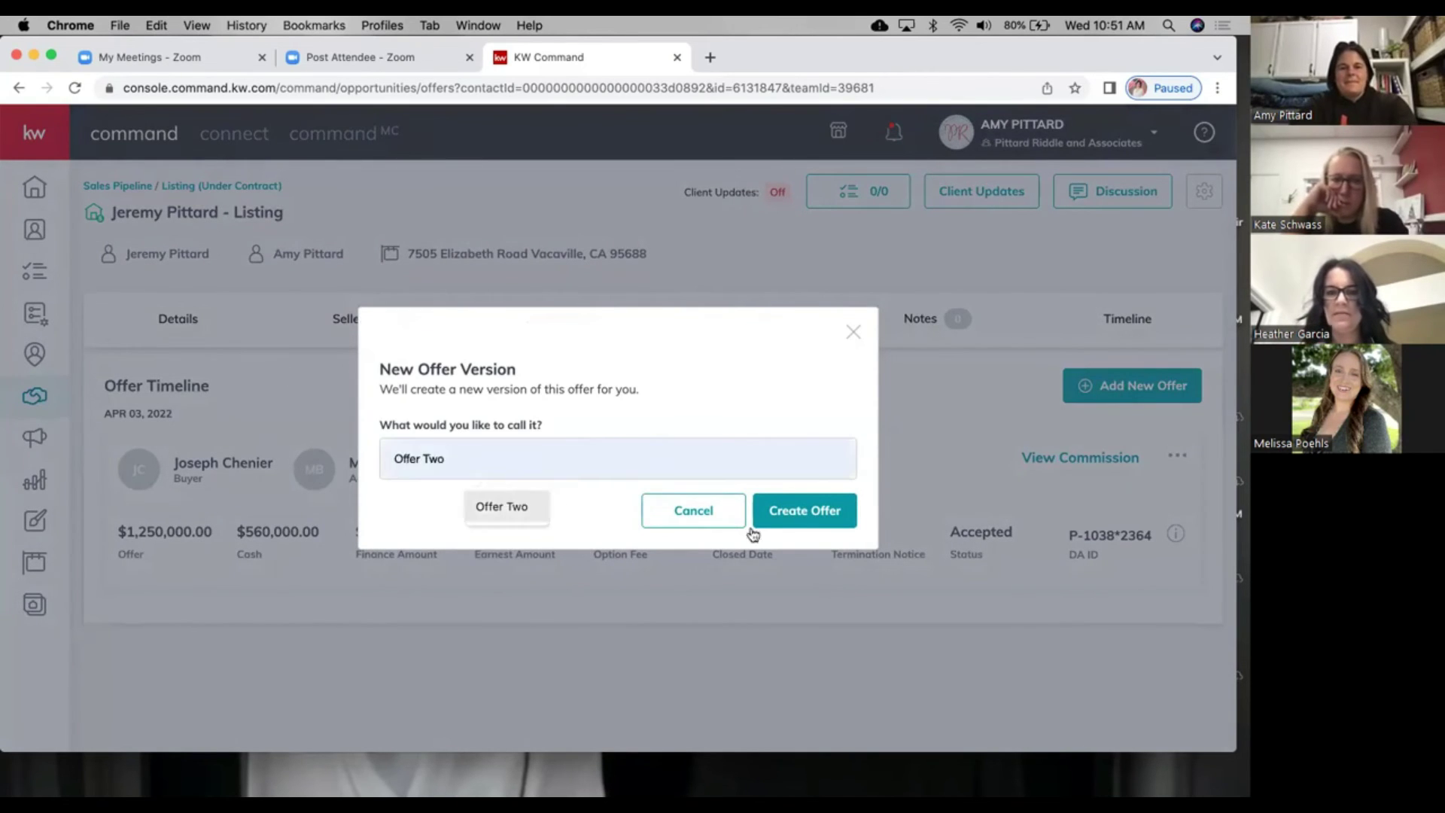
click(782, 509)
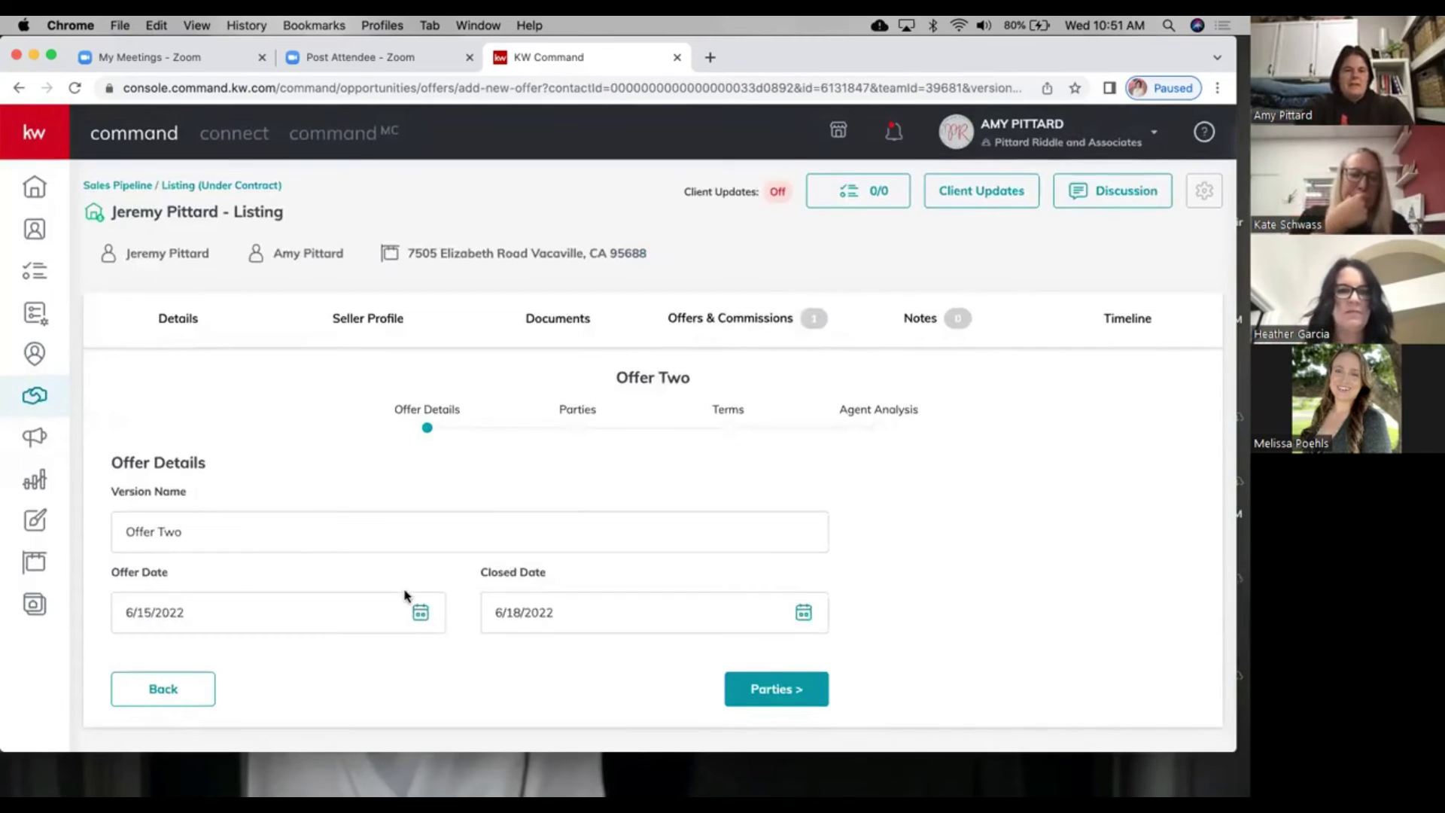
Step: Set Offer Two's closed date to 7/15/2022 and continue to Parties
click(420, 614)
scroll(645, 522, down, 2)
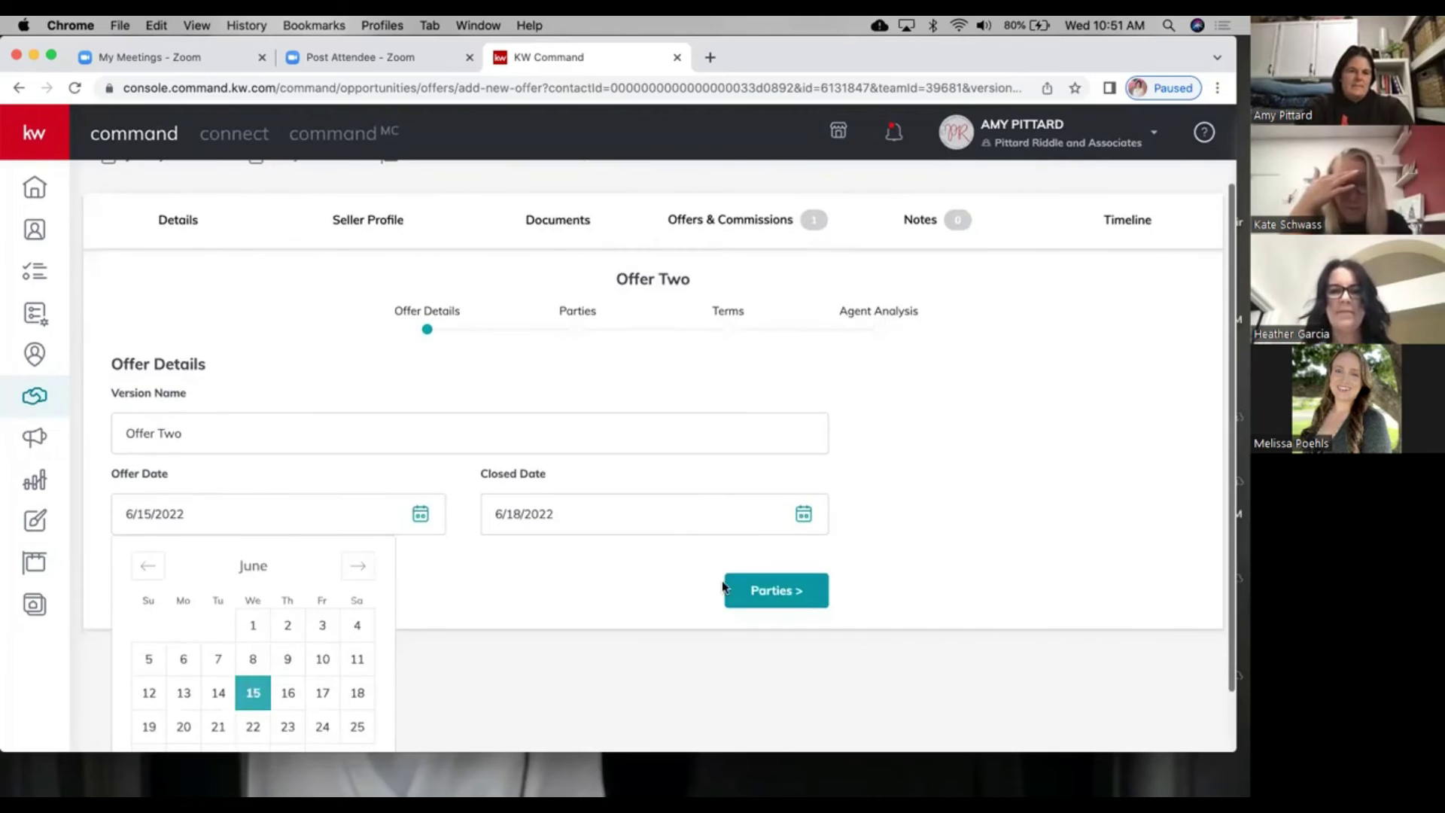
click(806, 527)
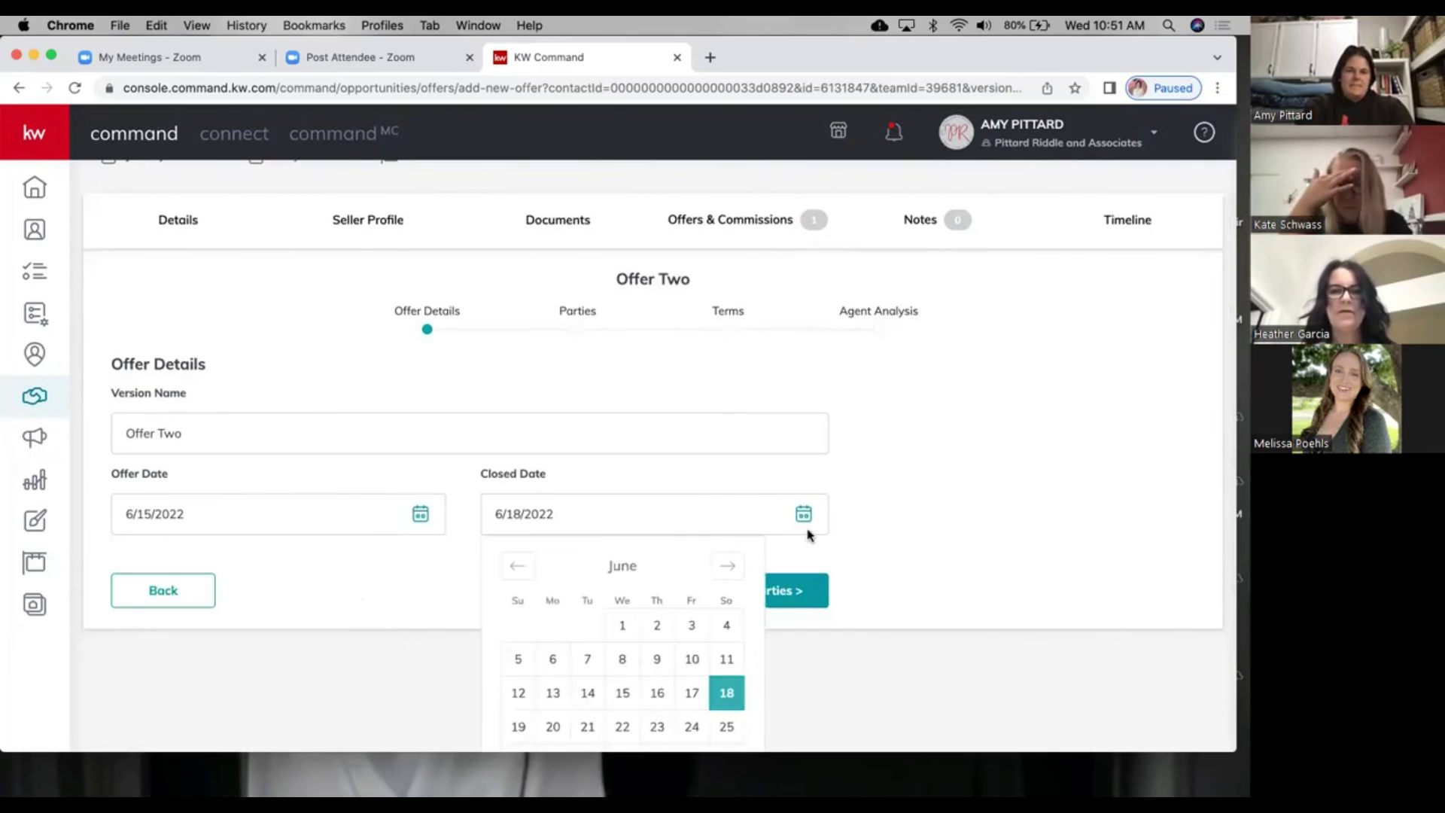
click(731, 572)
click(692, 693)
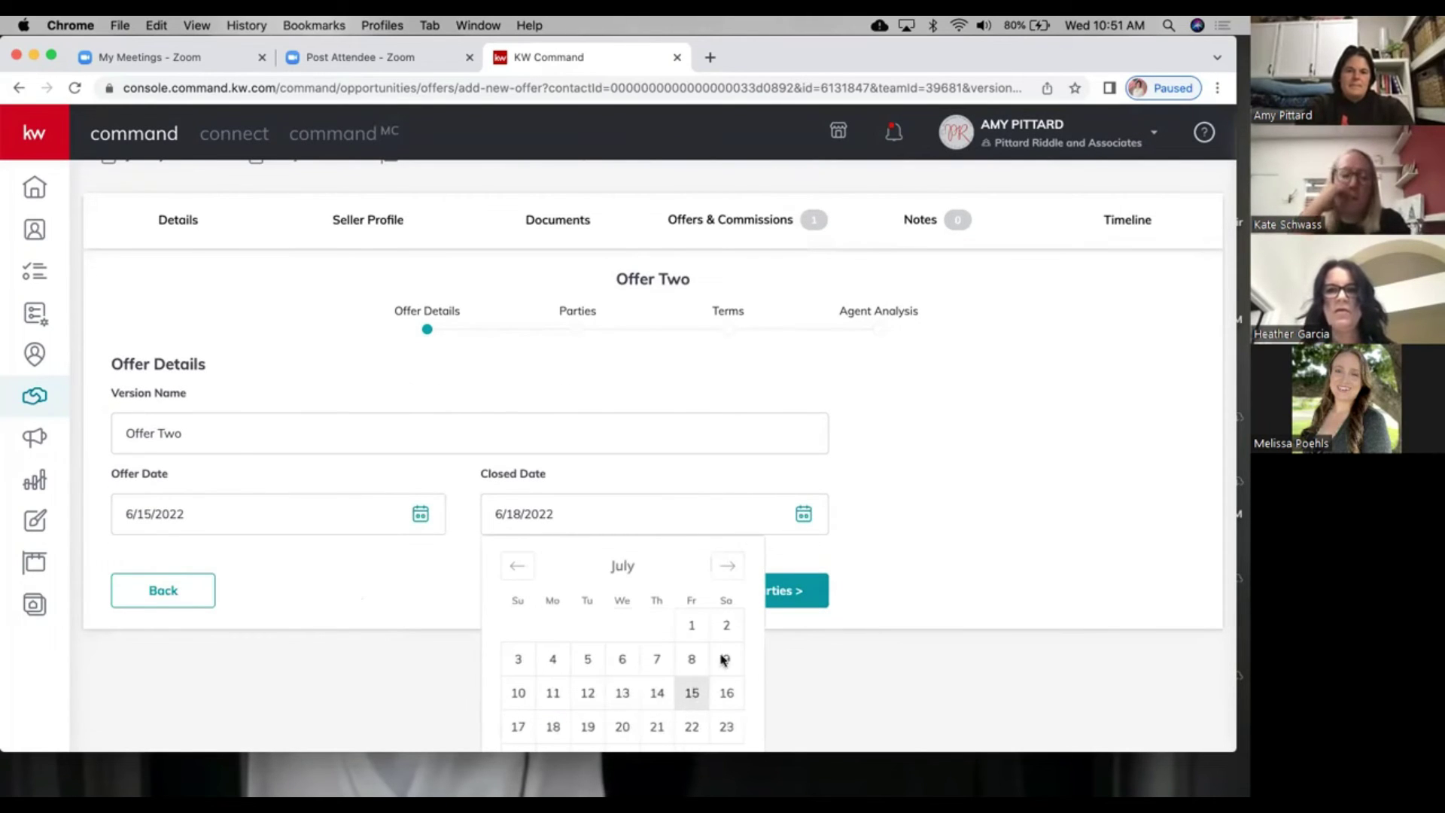
click(762, 689)
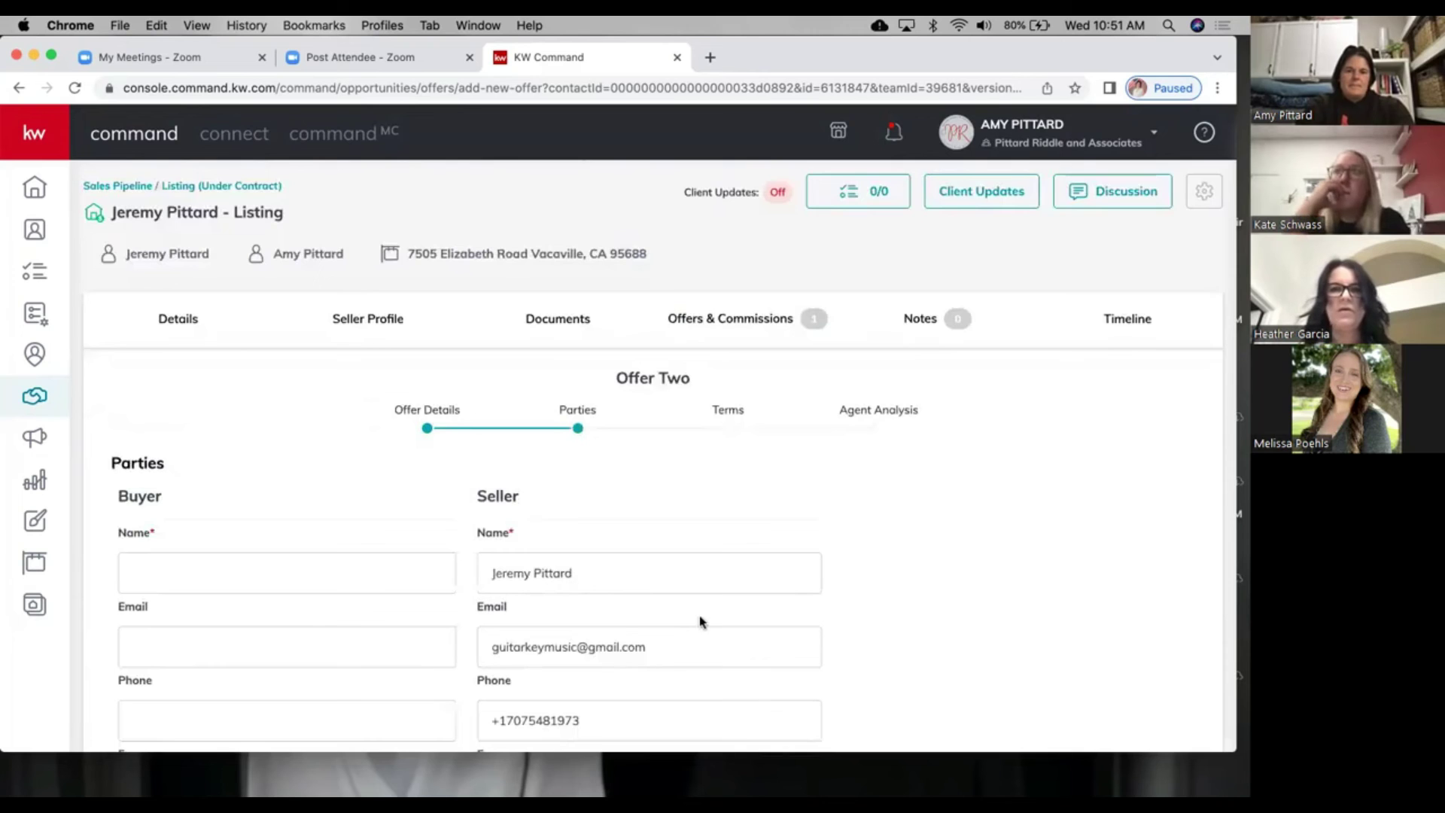
Step: Enter the pre-qualified buyer's name and the associate's name, then advance to Terms
scroll(391, 464, down, 3)
click(391, 461)
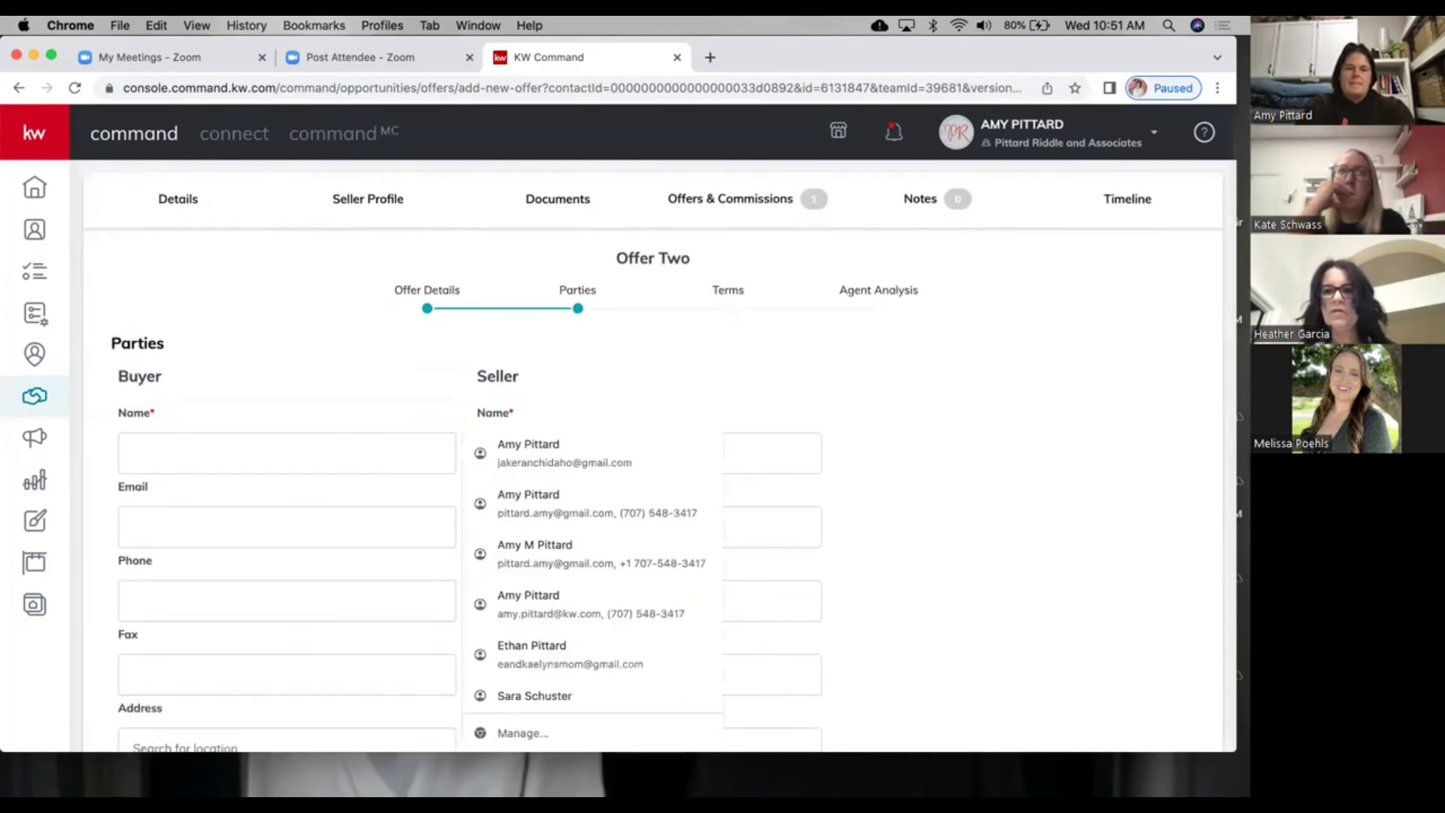
text(uyer 1)
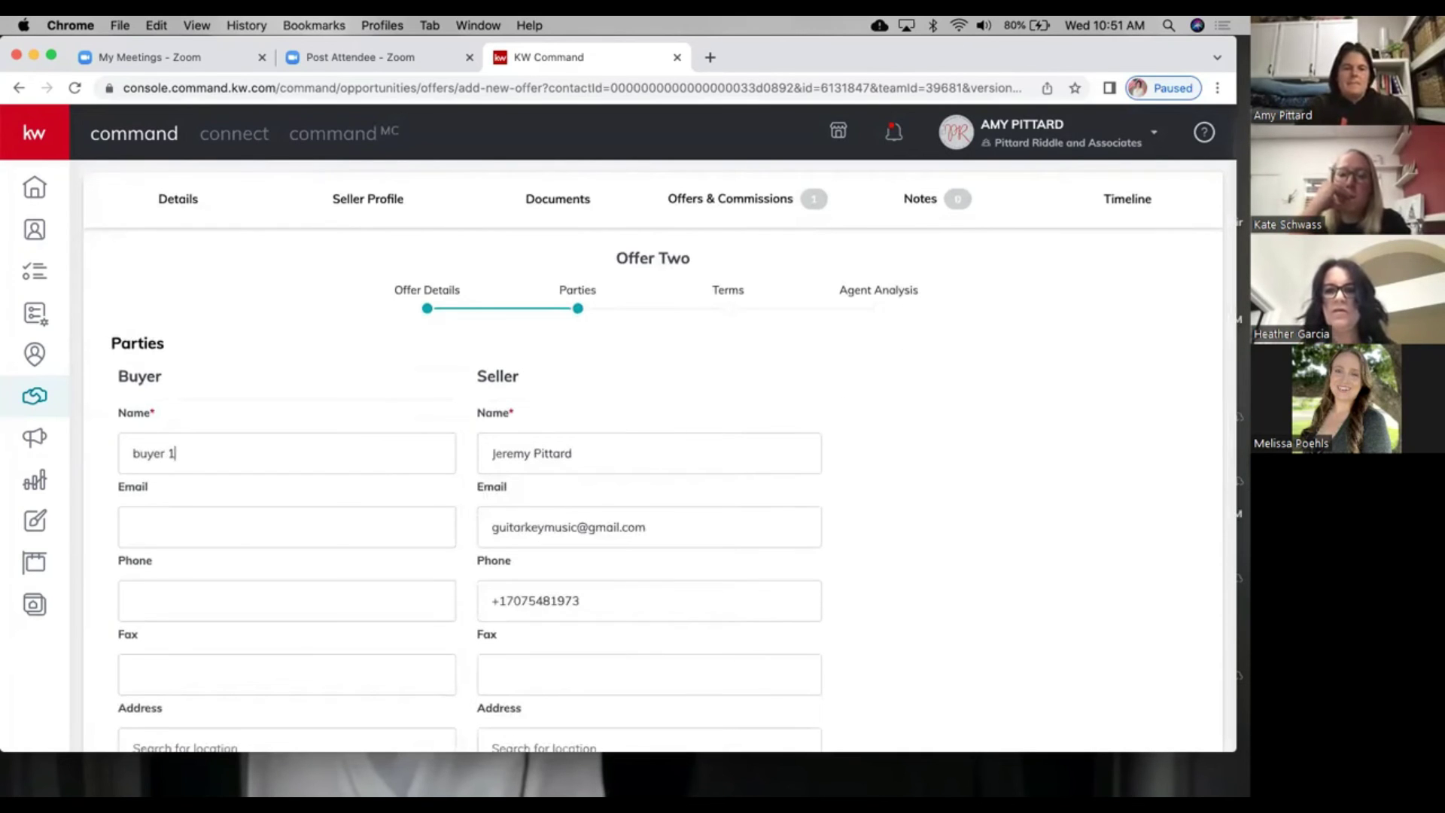
scroll(260, 501, down, 5)
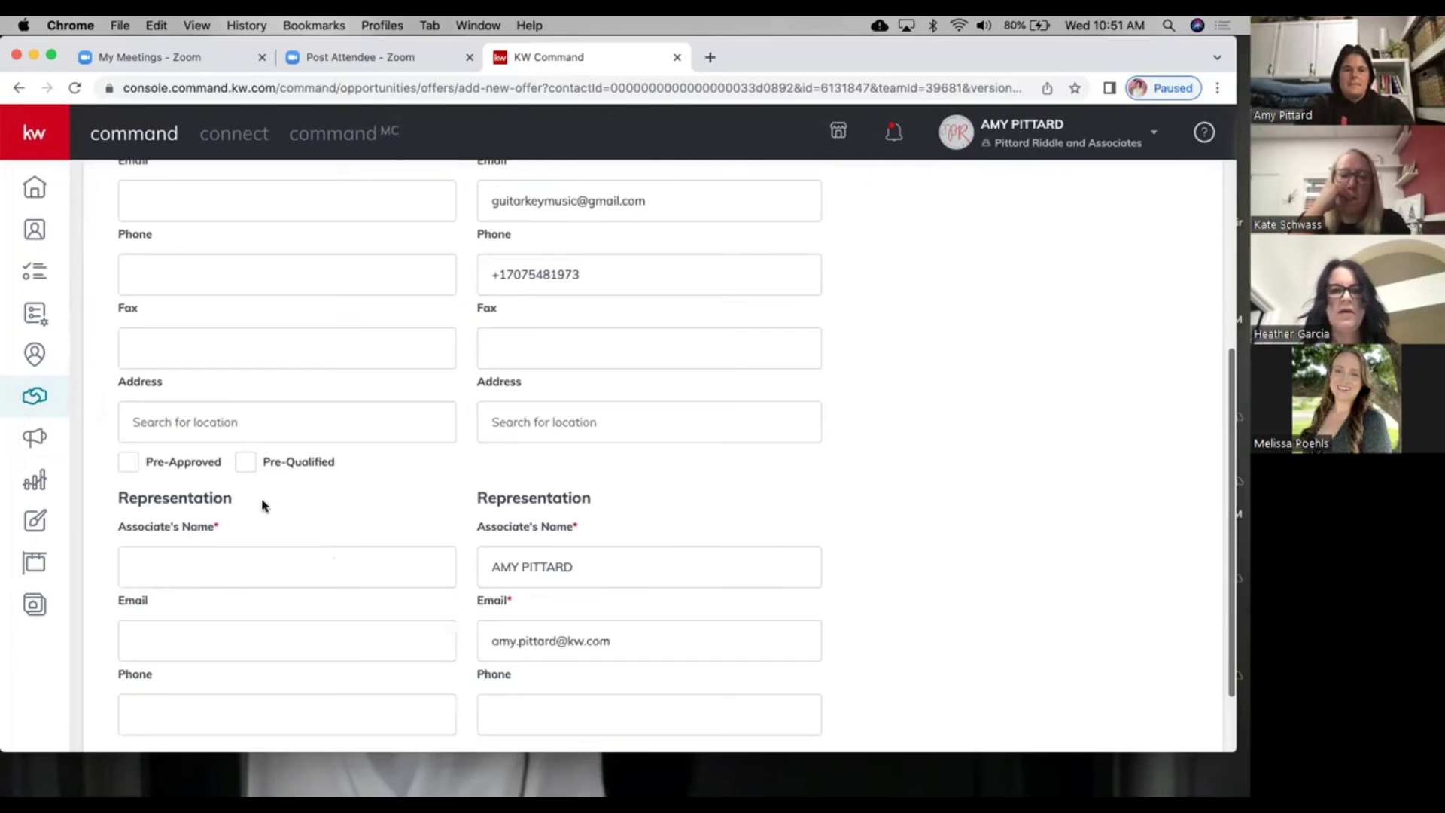
click(237, 566)
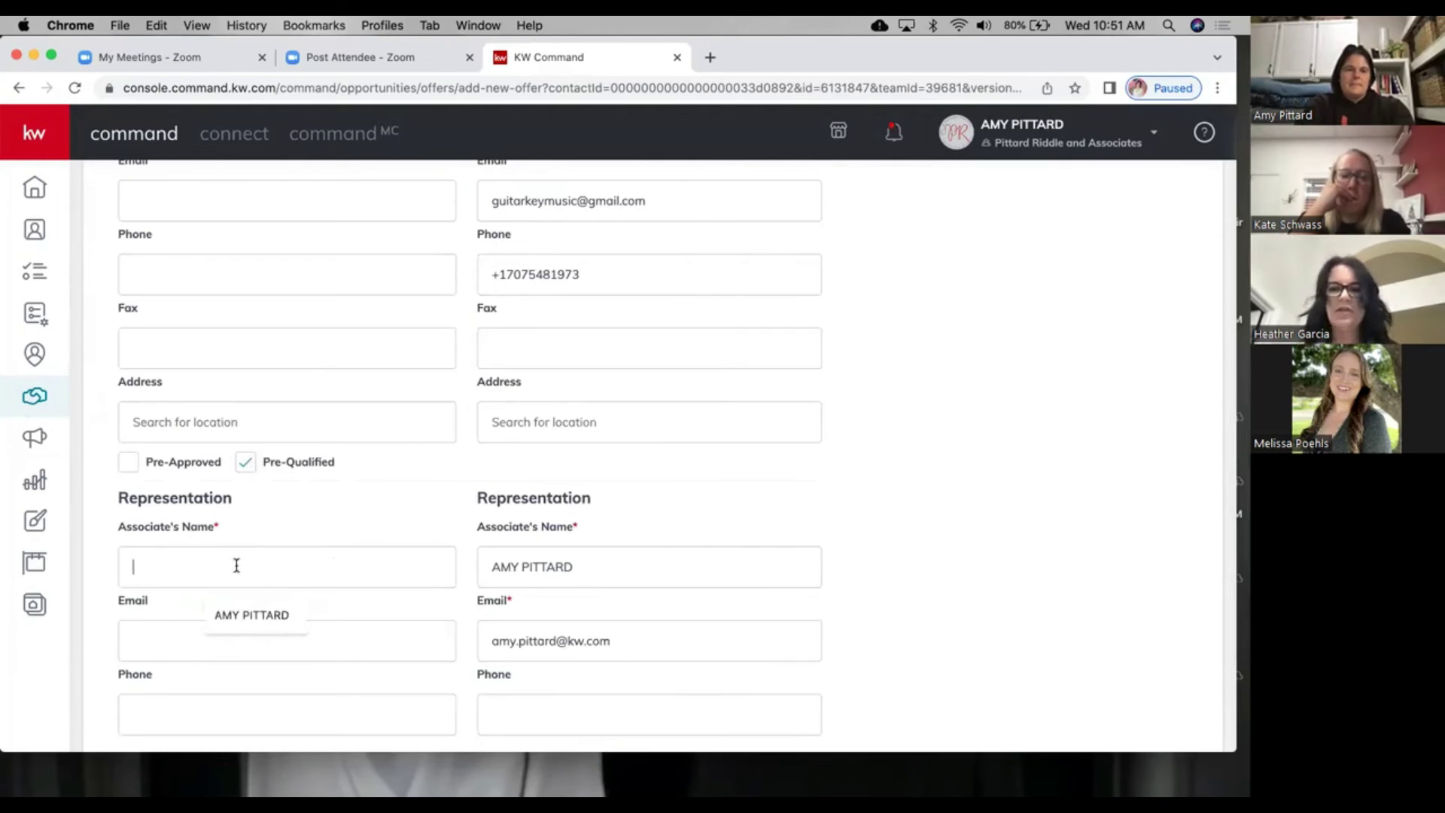
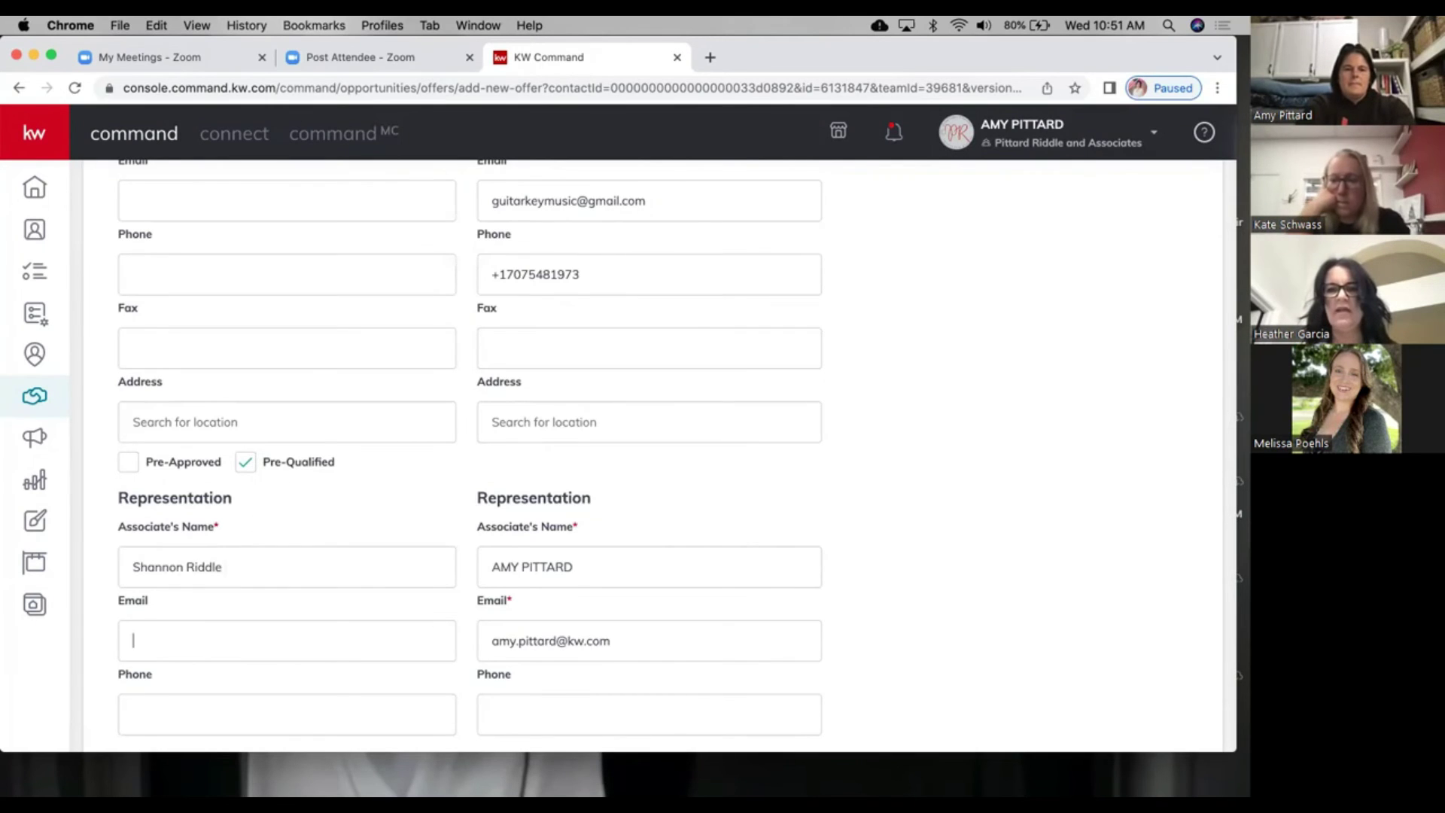
scroll(493, 678, down, 3)
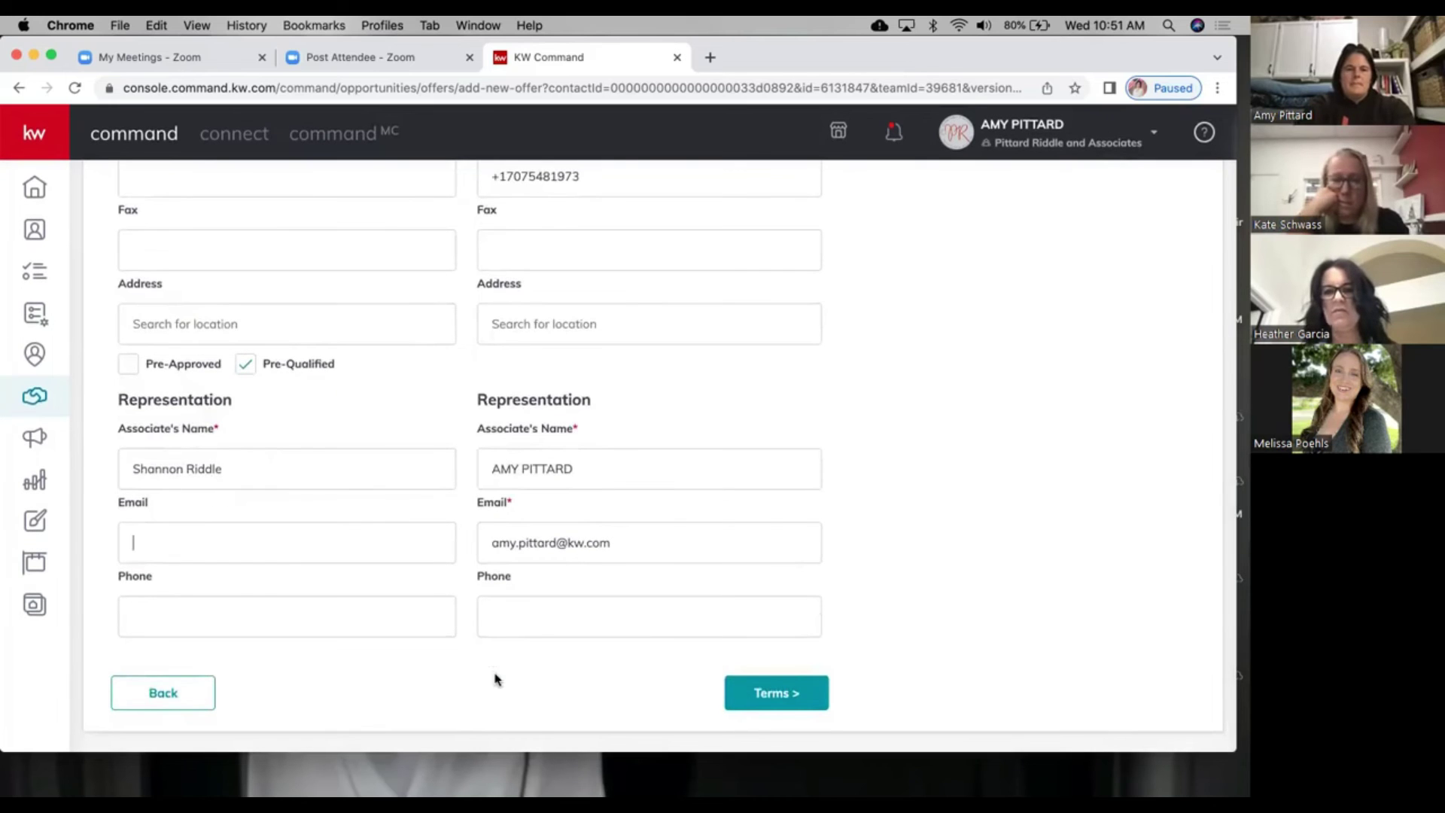
click(755, 689)
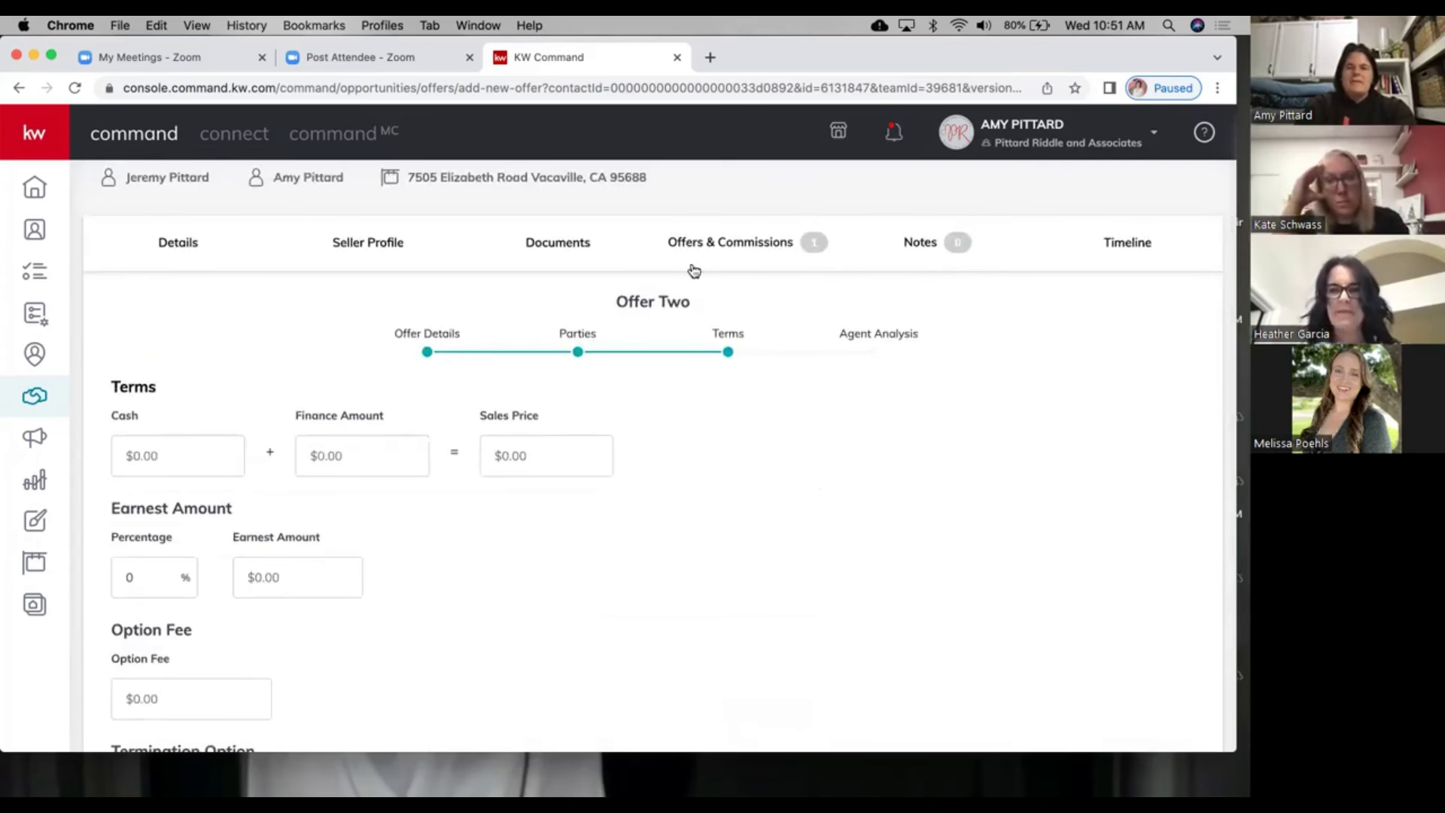
scroll(648, 263, up, 2)
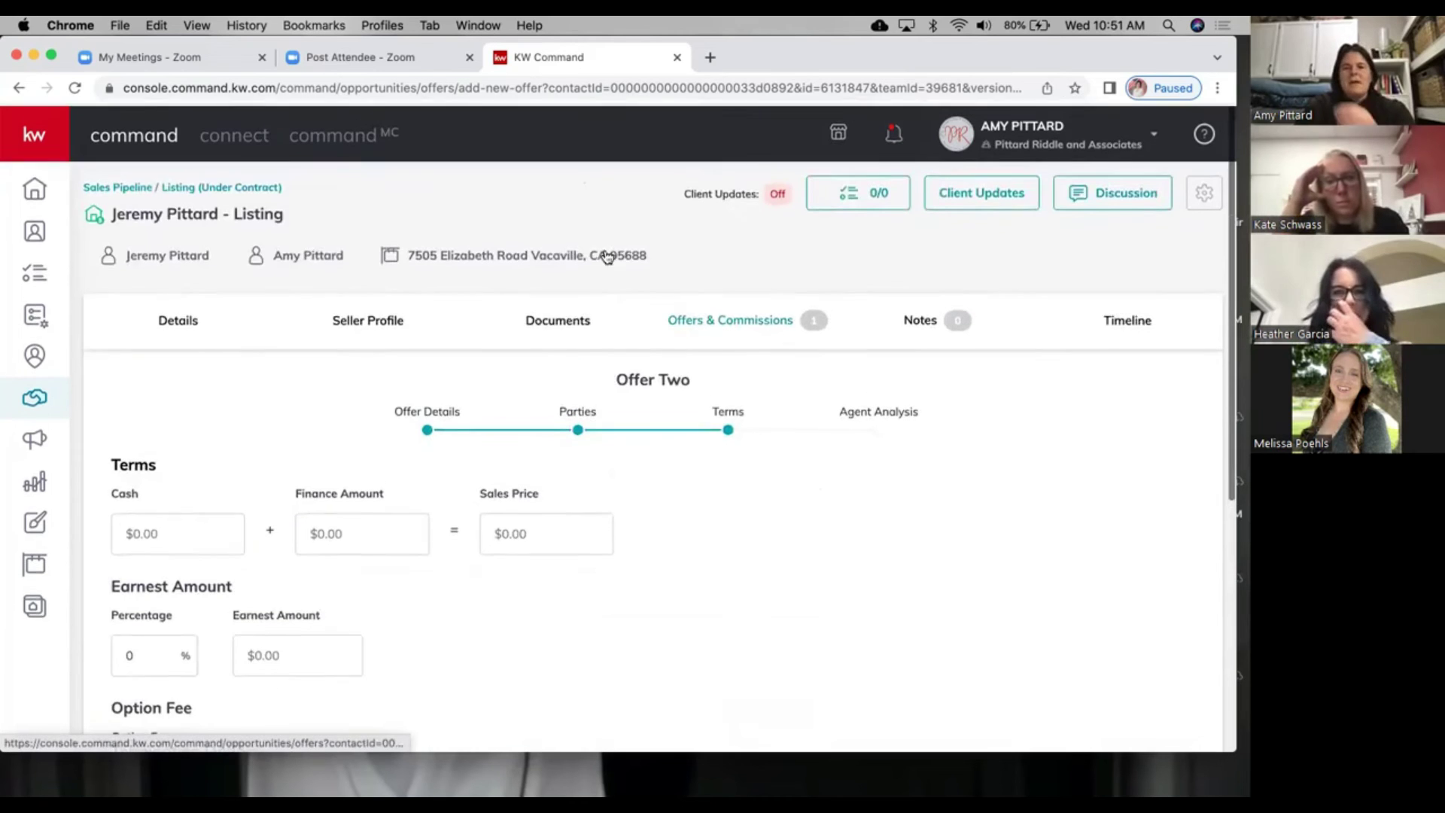
Step: Open the Buyers Under Contract board and drag Hartt Purchase from Closed onto Active
click(136, 195)
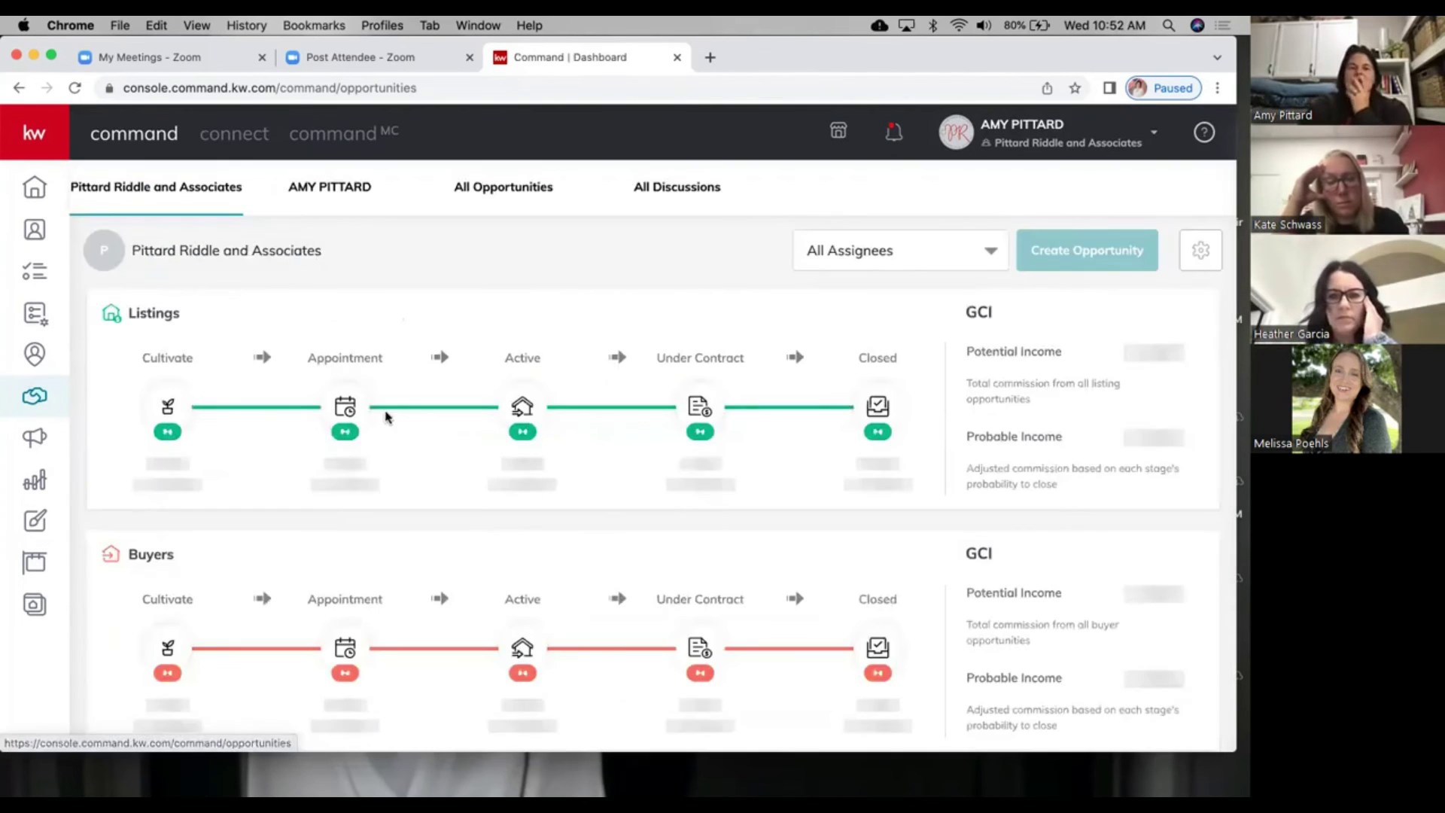
click(692, 644)
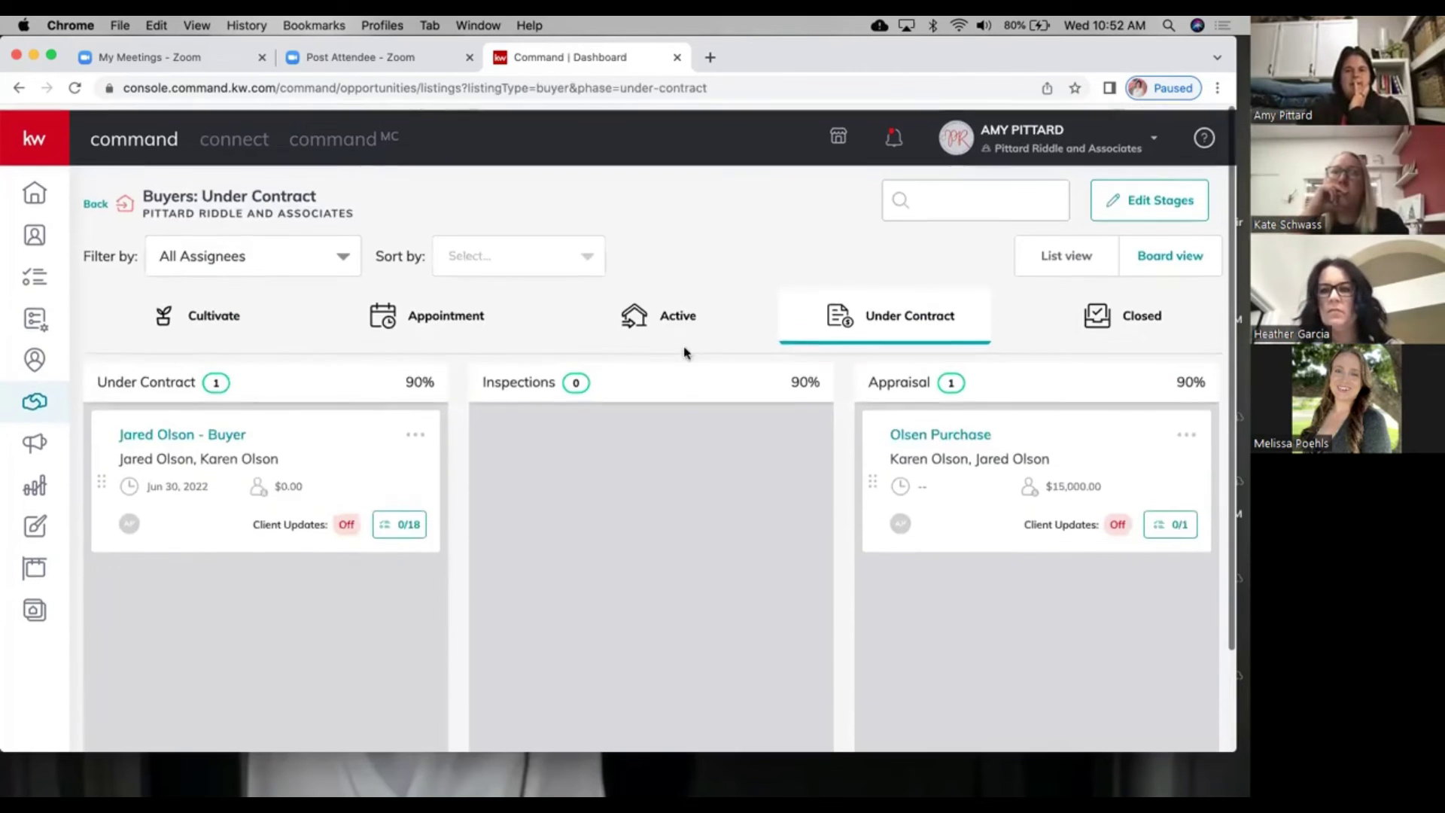
click(680, 307)
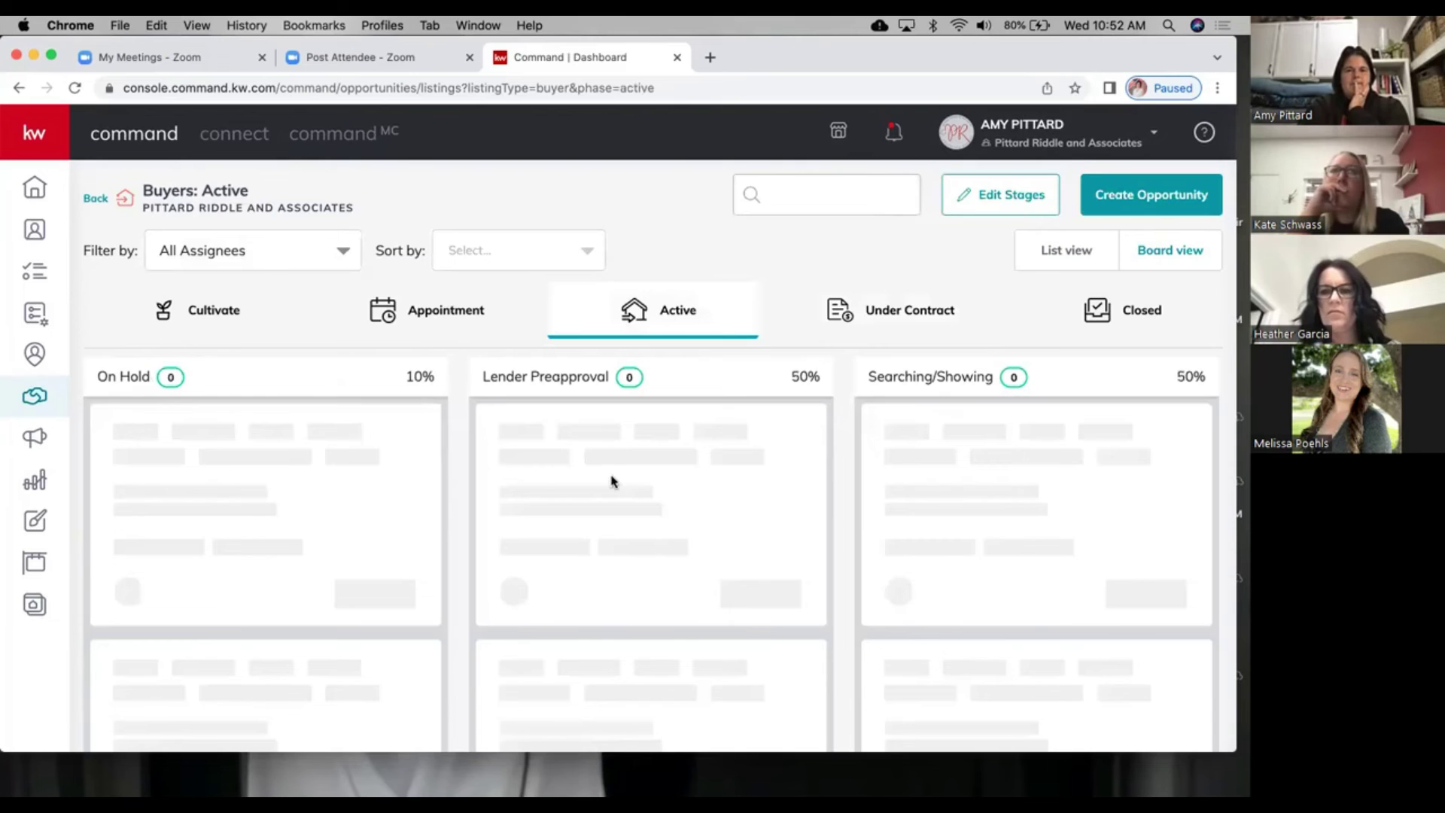
scroll(612, 481, down, 3)
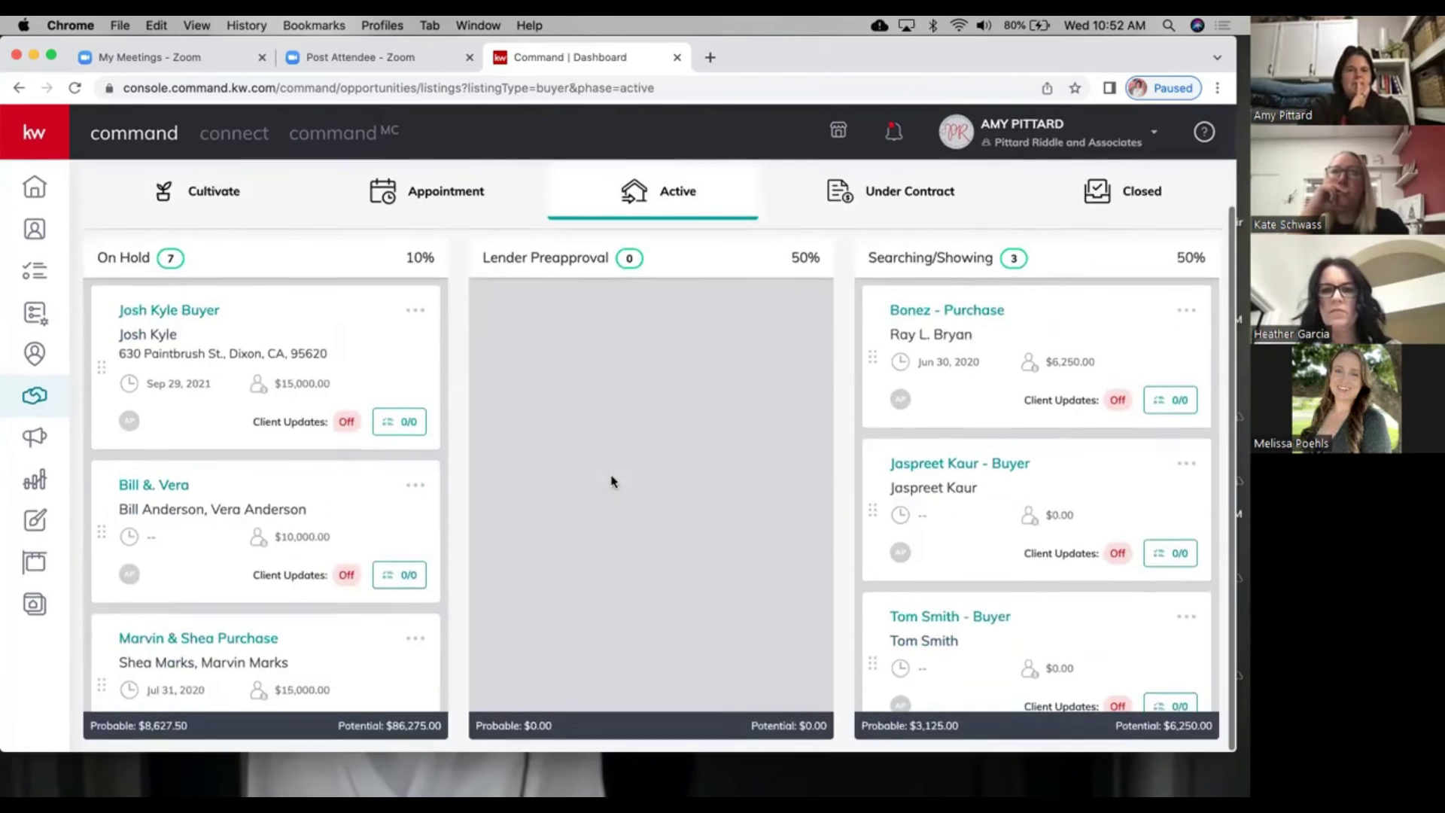
scroll(595, 497, up, 3)
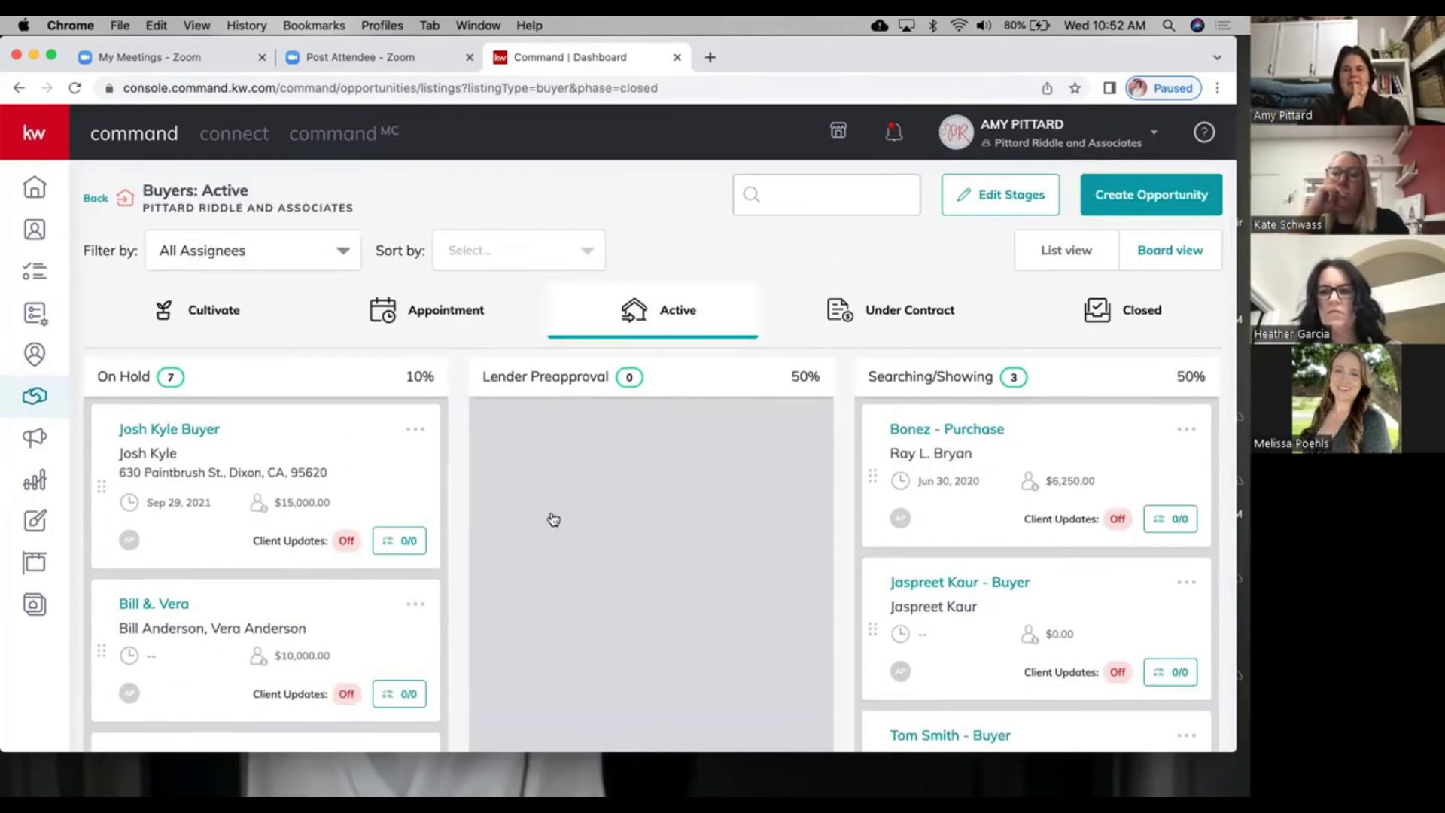
scroll(317, 639, down, 5)
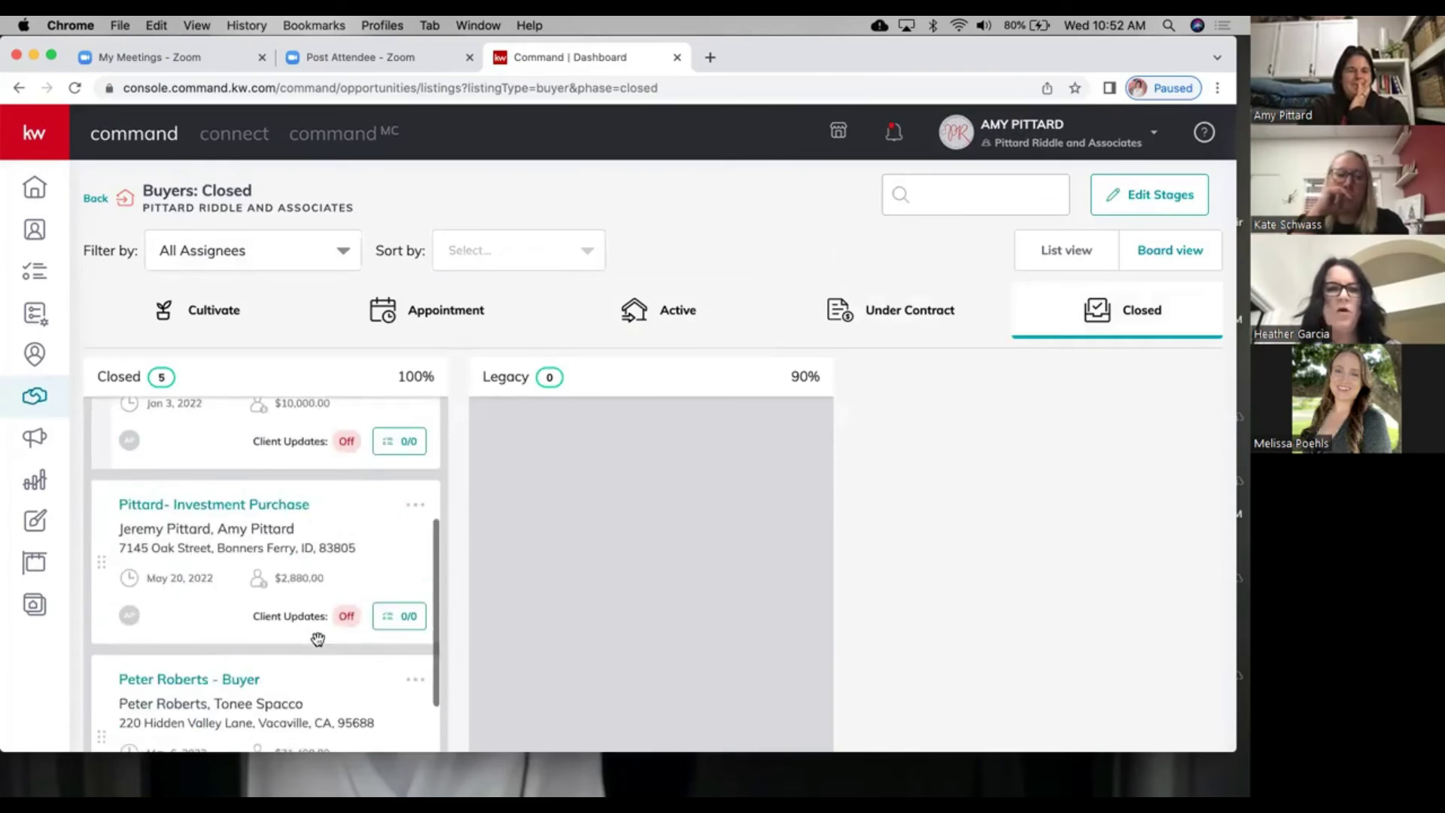
scroll(318, 639, down, 5)
drag(662, 273, 361, 581)
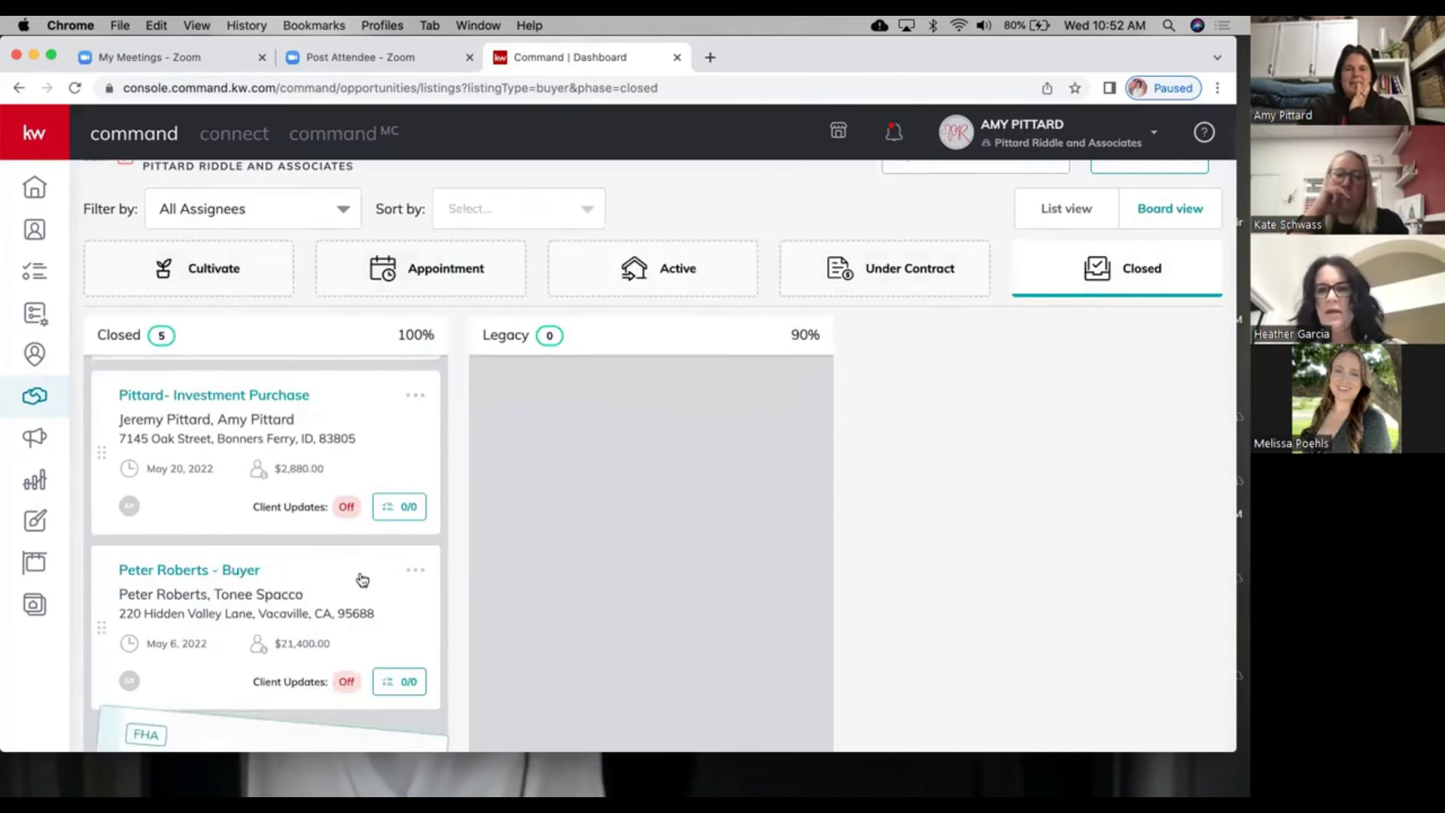
scroll(296, 681, down, 3)
drag(263, 666, 684, 268)
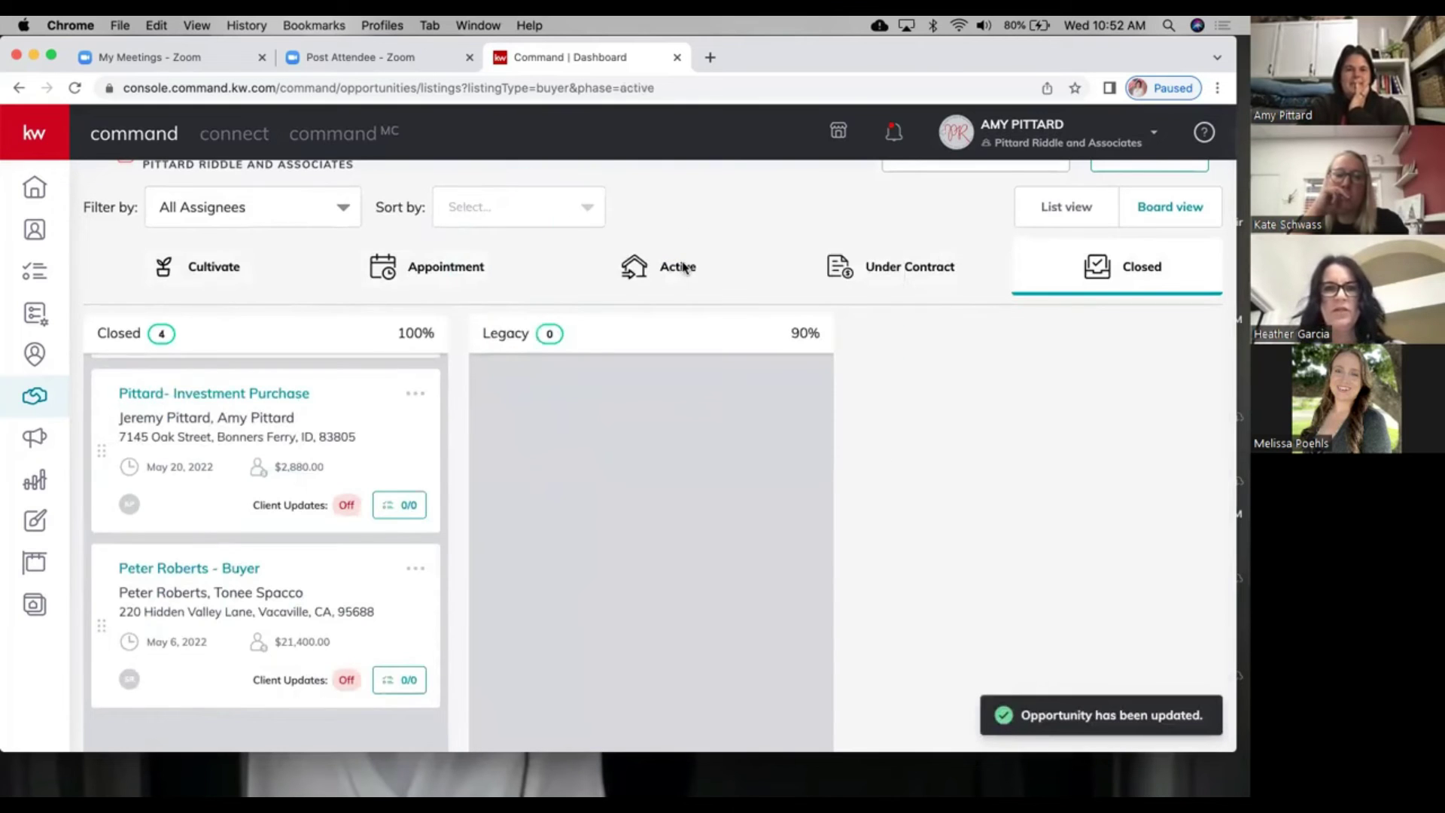
Step: Review the Buyers Active board, then return to the Under Contract stage tabs
click(684, 268)
scroll(248, 642, down, 3)
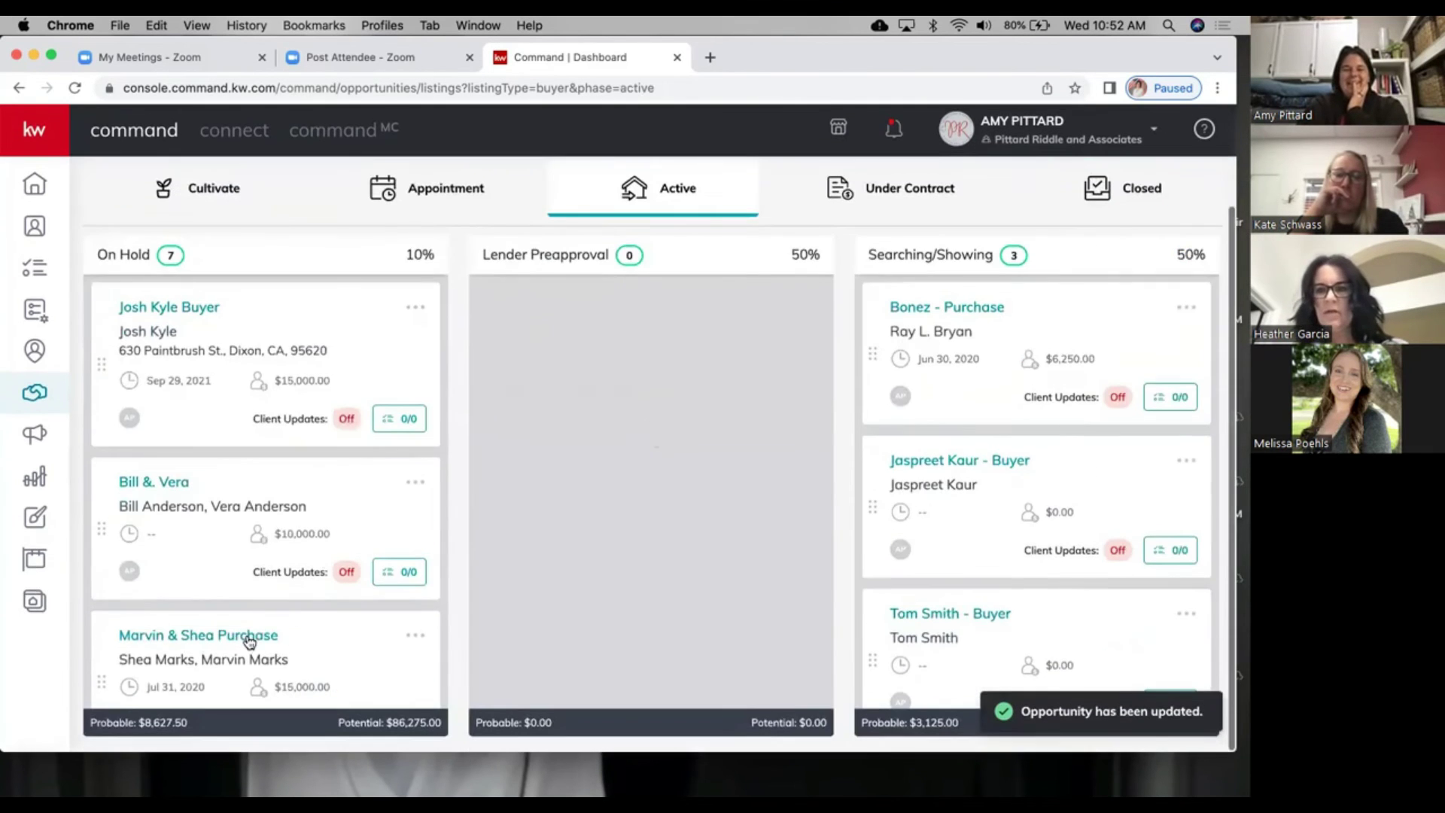
scroll(249, 636, down, 8)
scroll(250, 583, down, 2)
scroll(252, 576, up, 10)
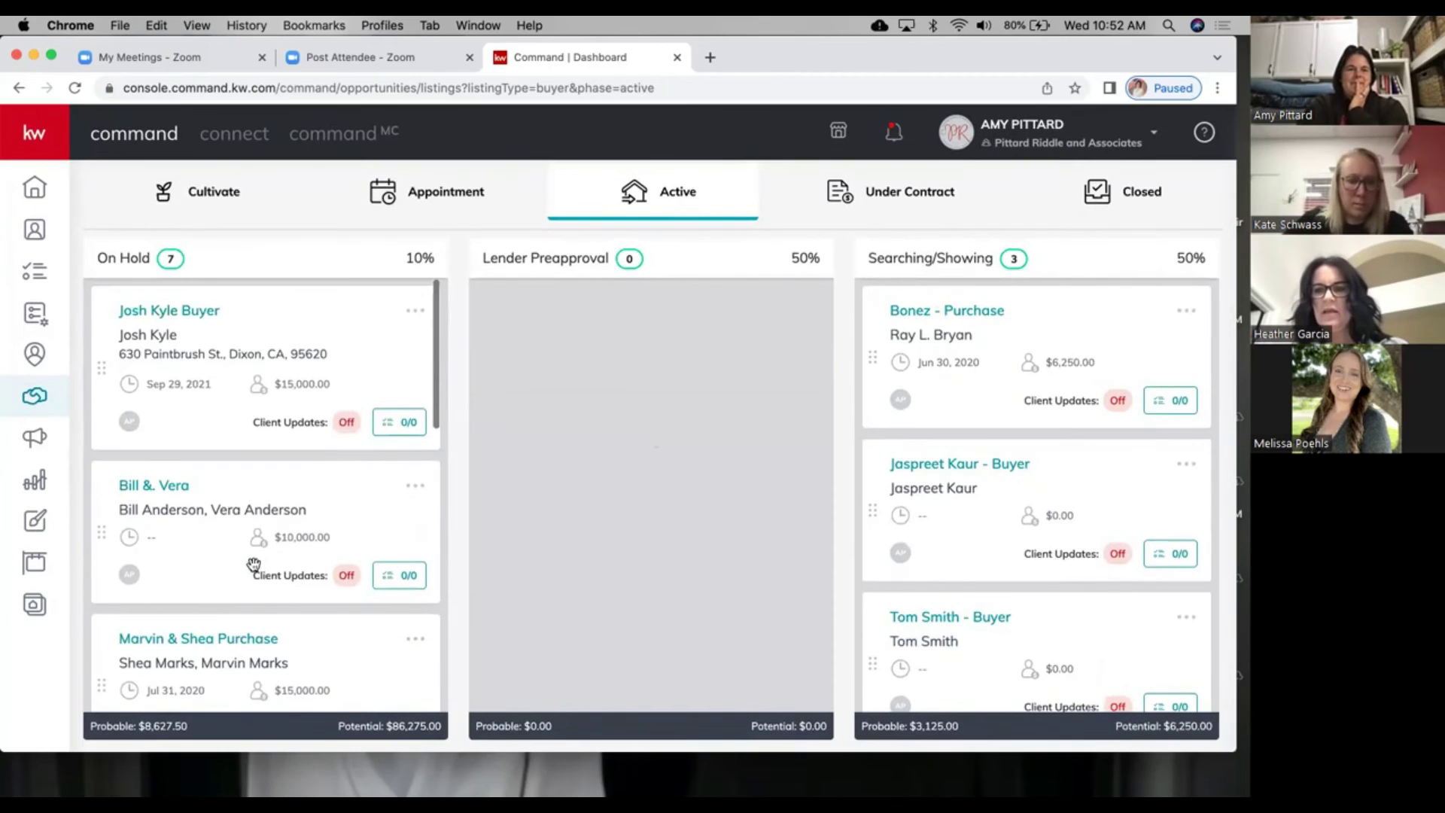
scroll(990, 645, down, 3)
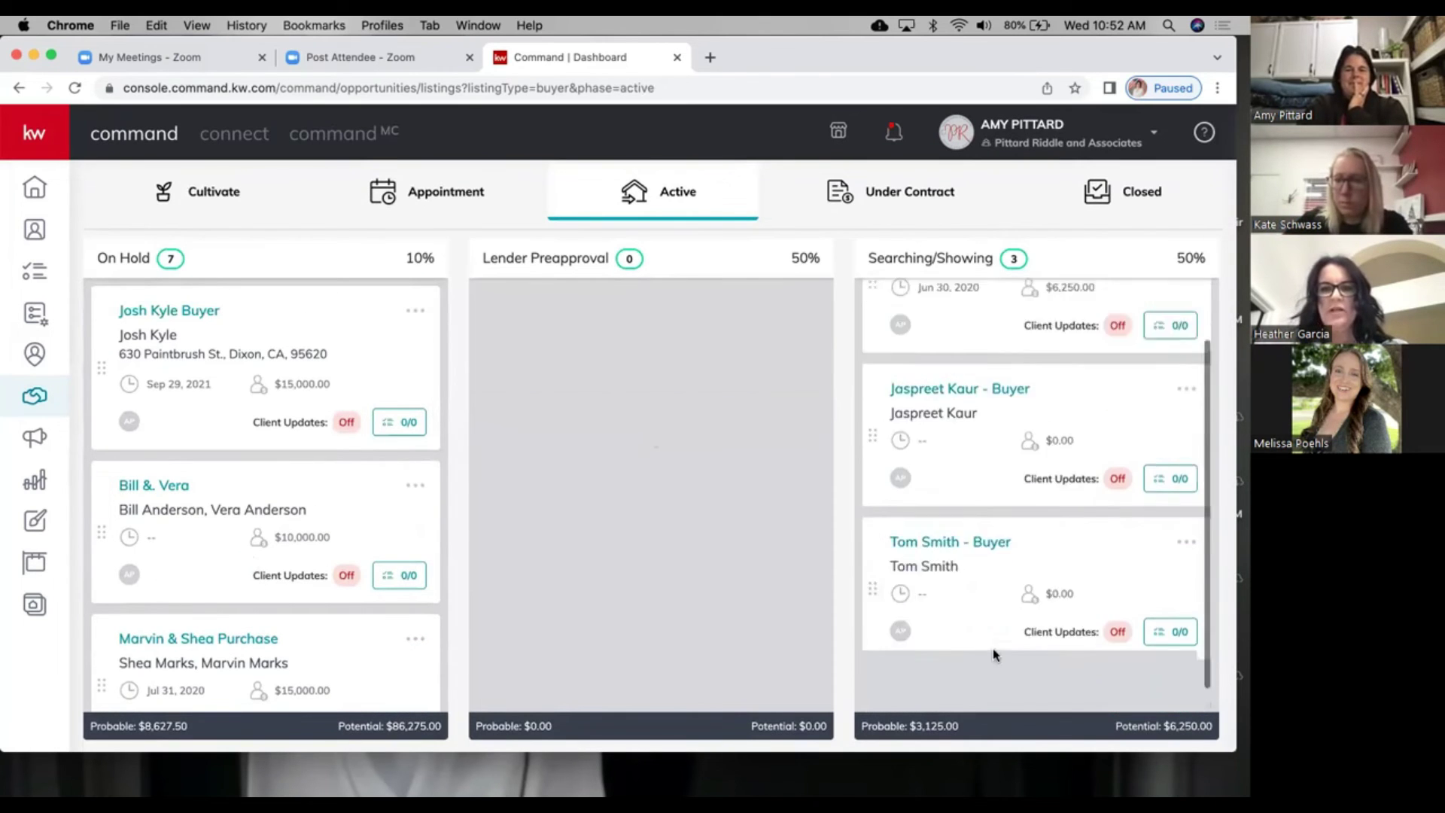
scroll(993, 653, up, 5)
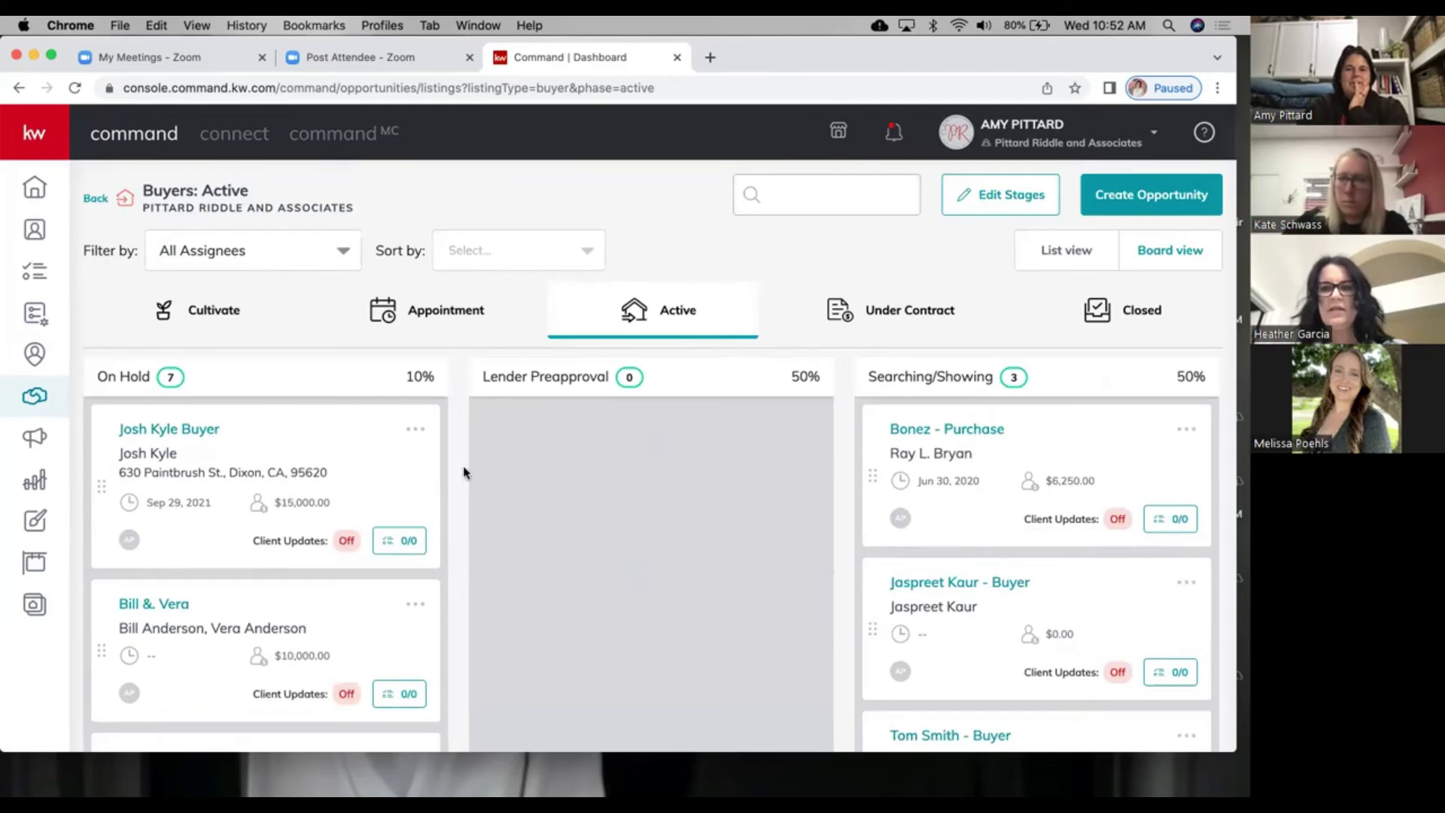
scroll(275, 514, down, 1)
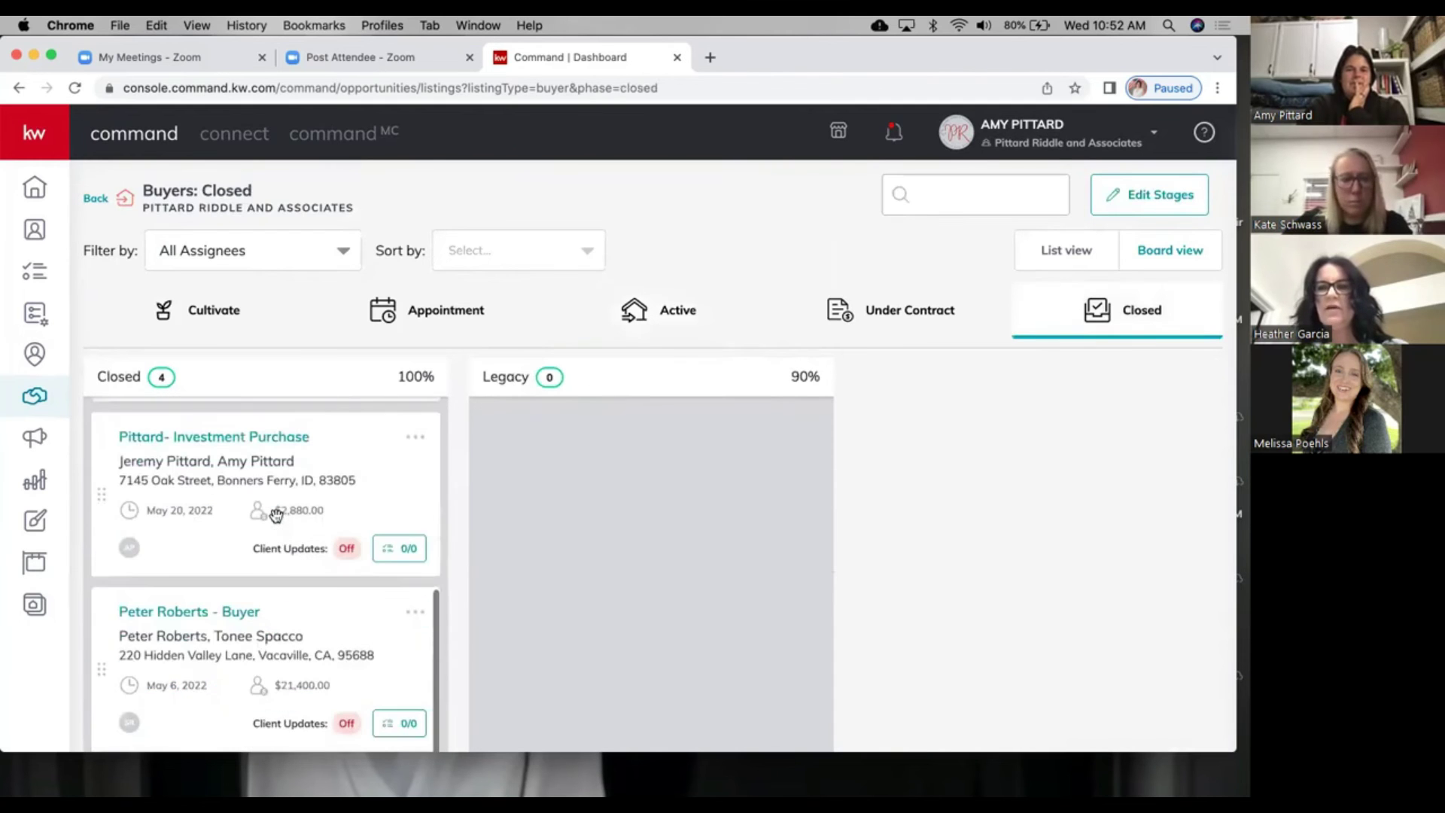
scroll(277, 515, up, 2)
key(Left)
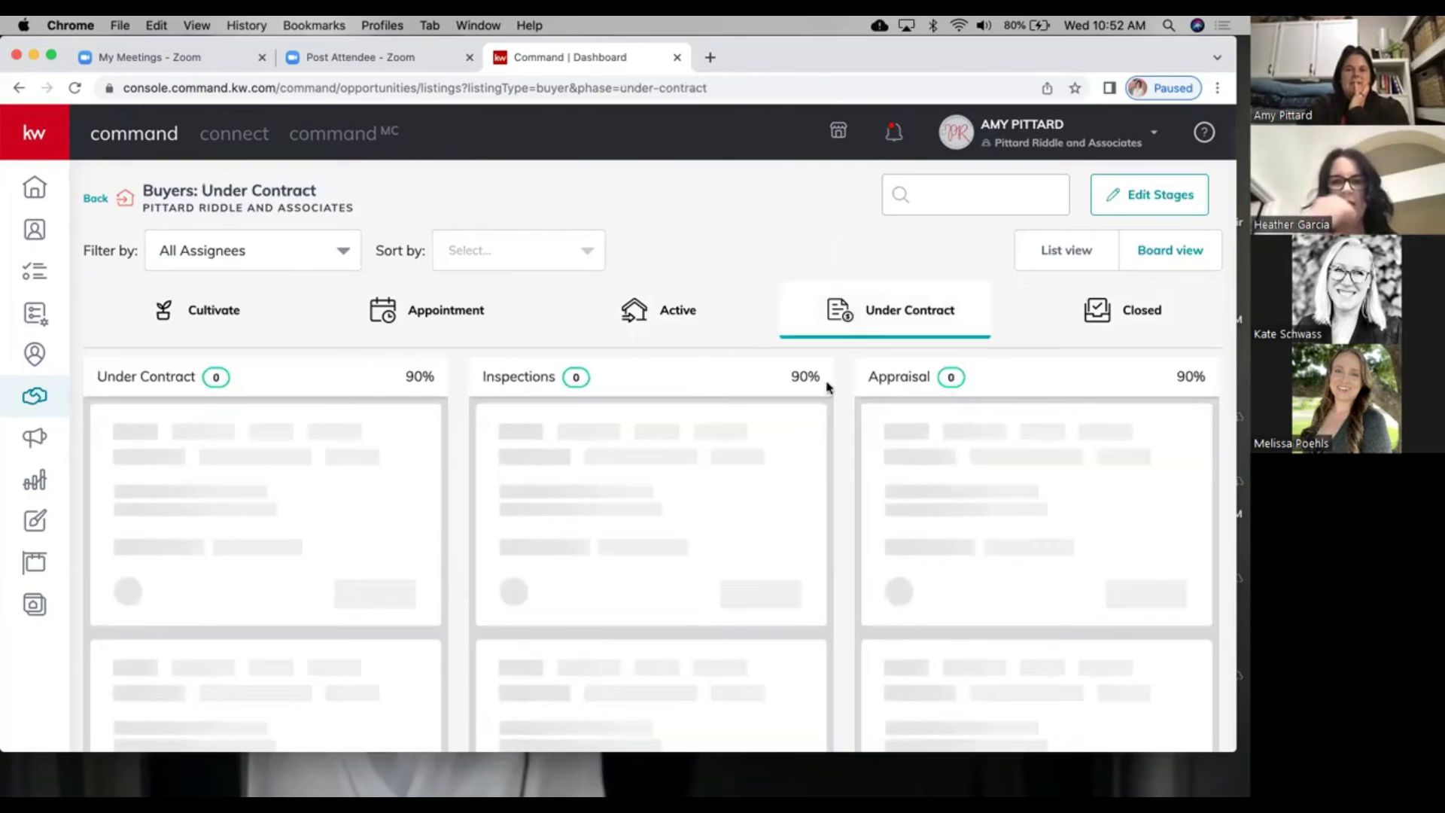
scroll(678, 542, down, 3)
scroll(679, 540, up, 4)
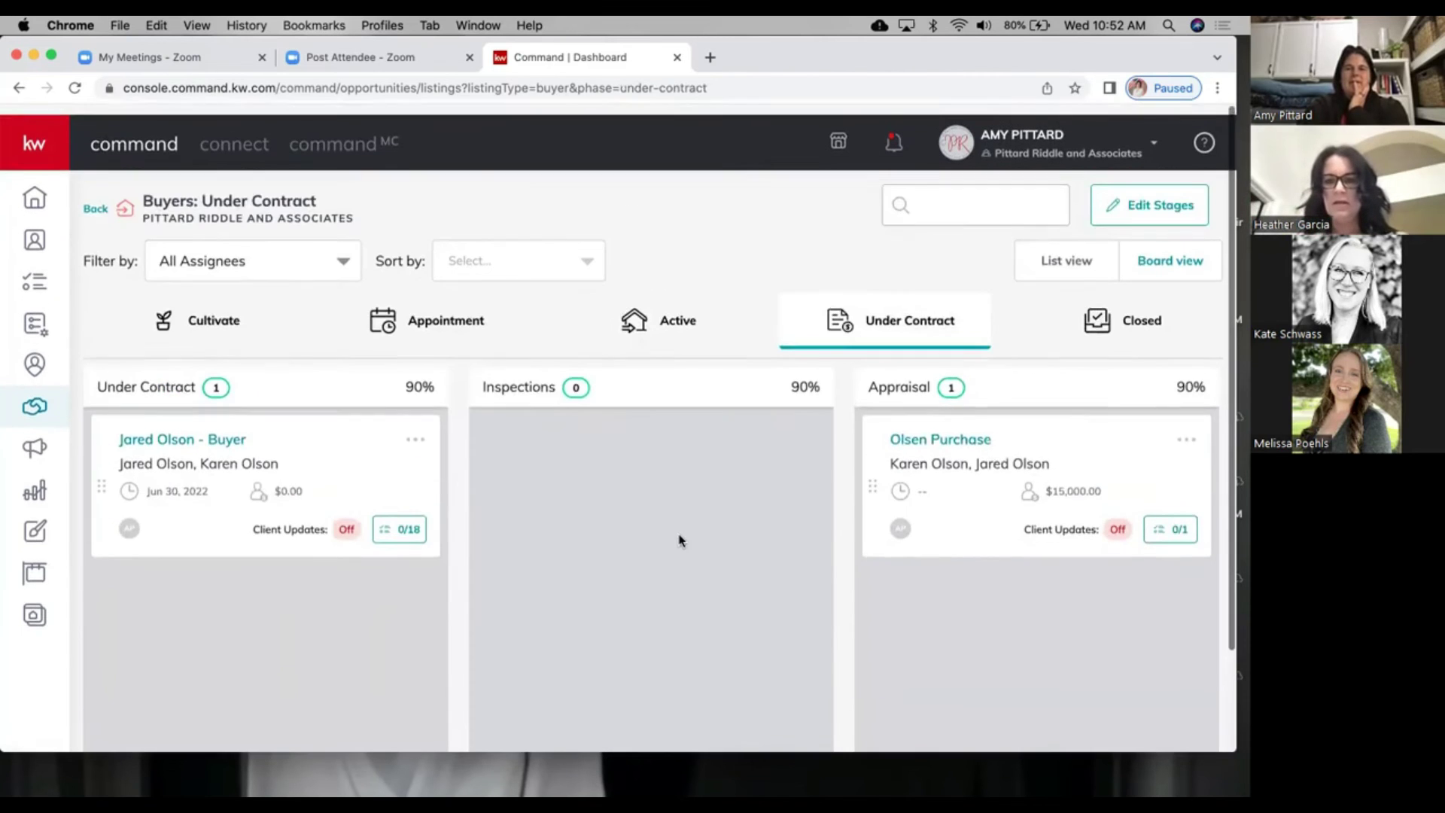
Step: Search the Buyers: Active board for 'hartt'
click(919, 194)
text(hartt)
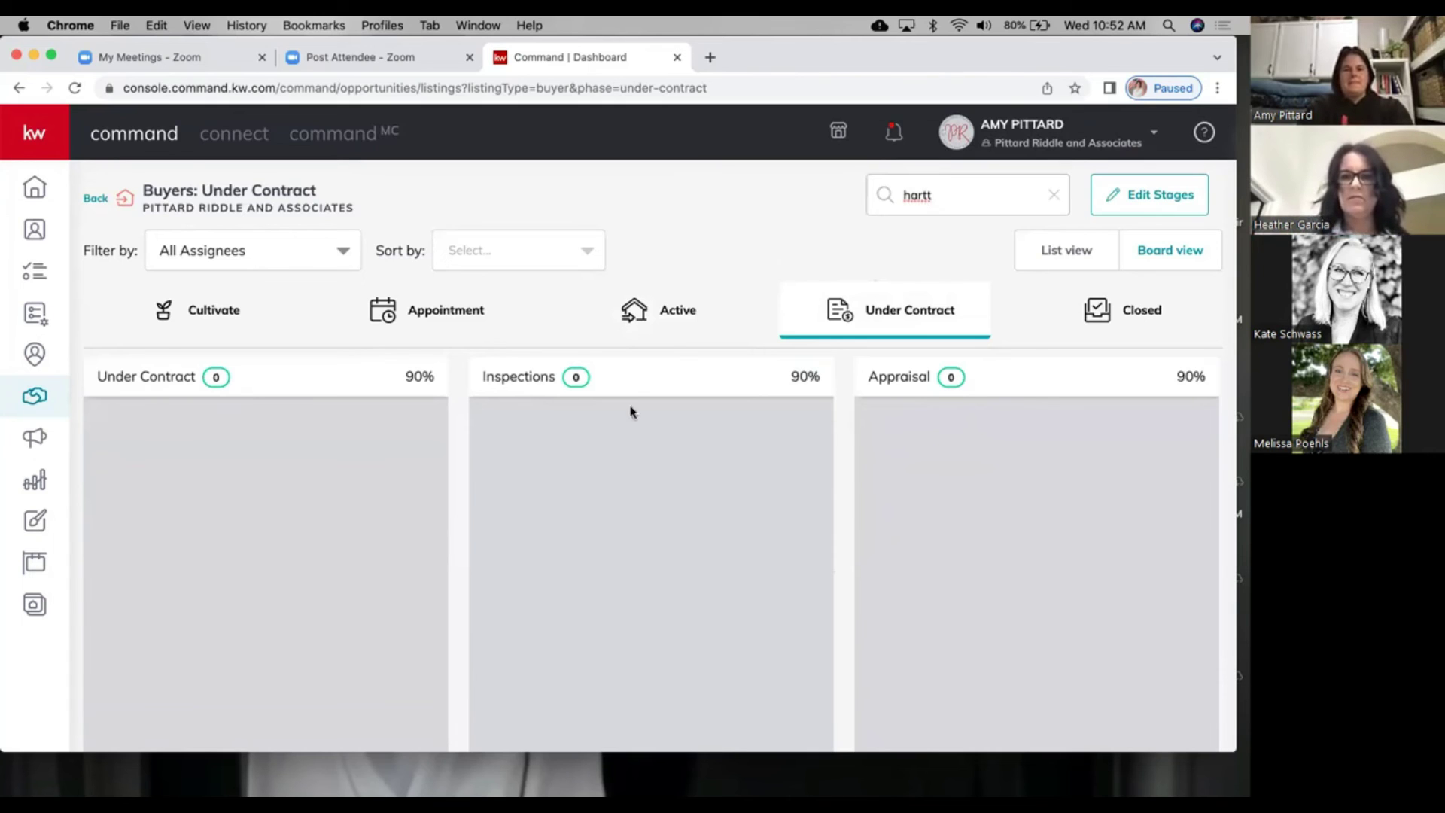
click(675, 309)
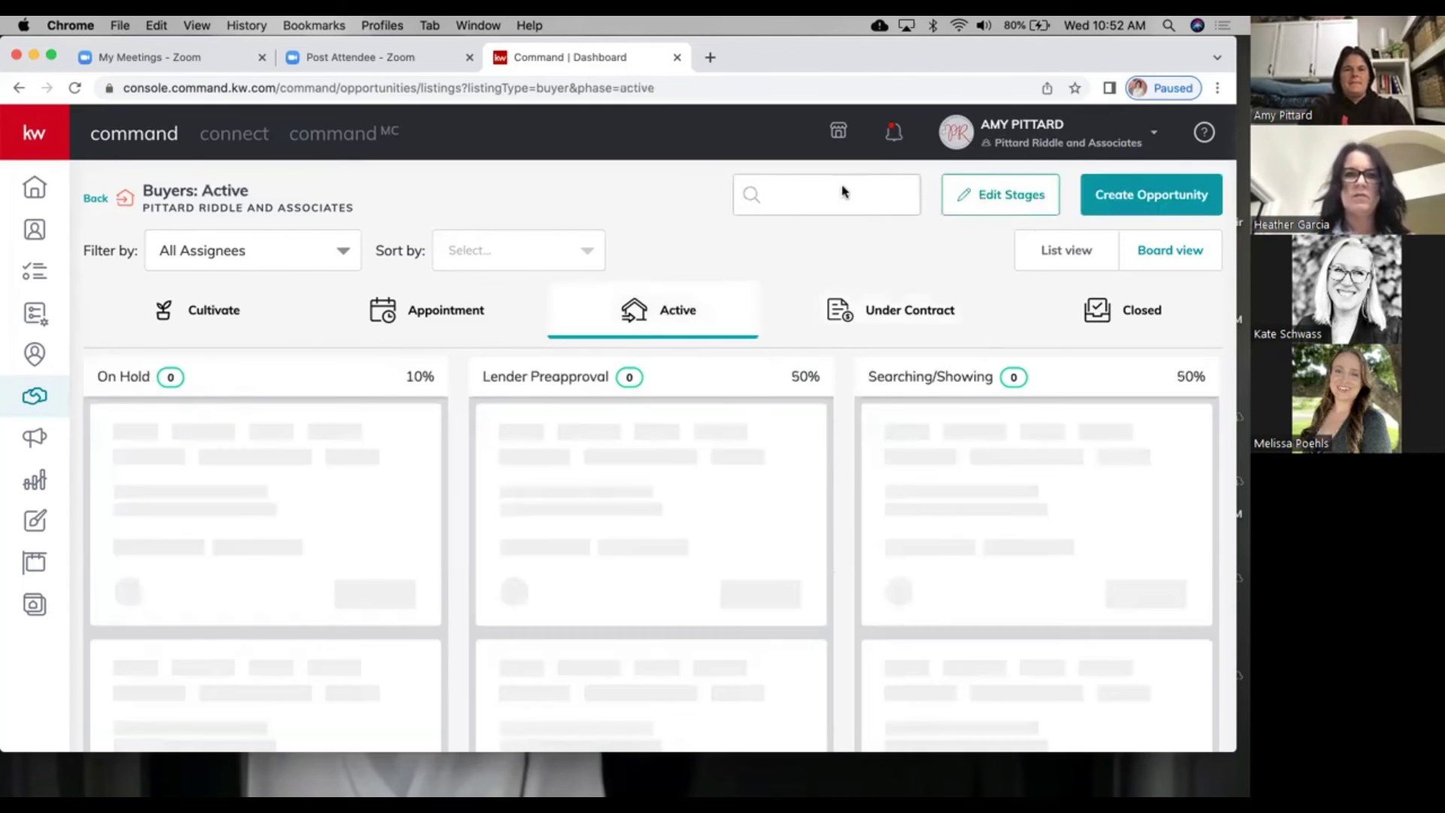
click(782, 195)
key(BackSpace)
text(tt)
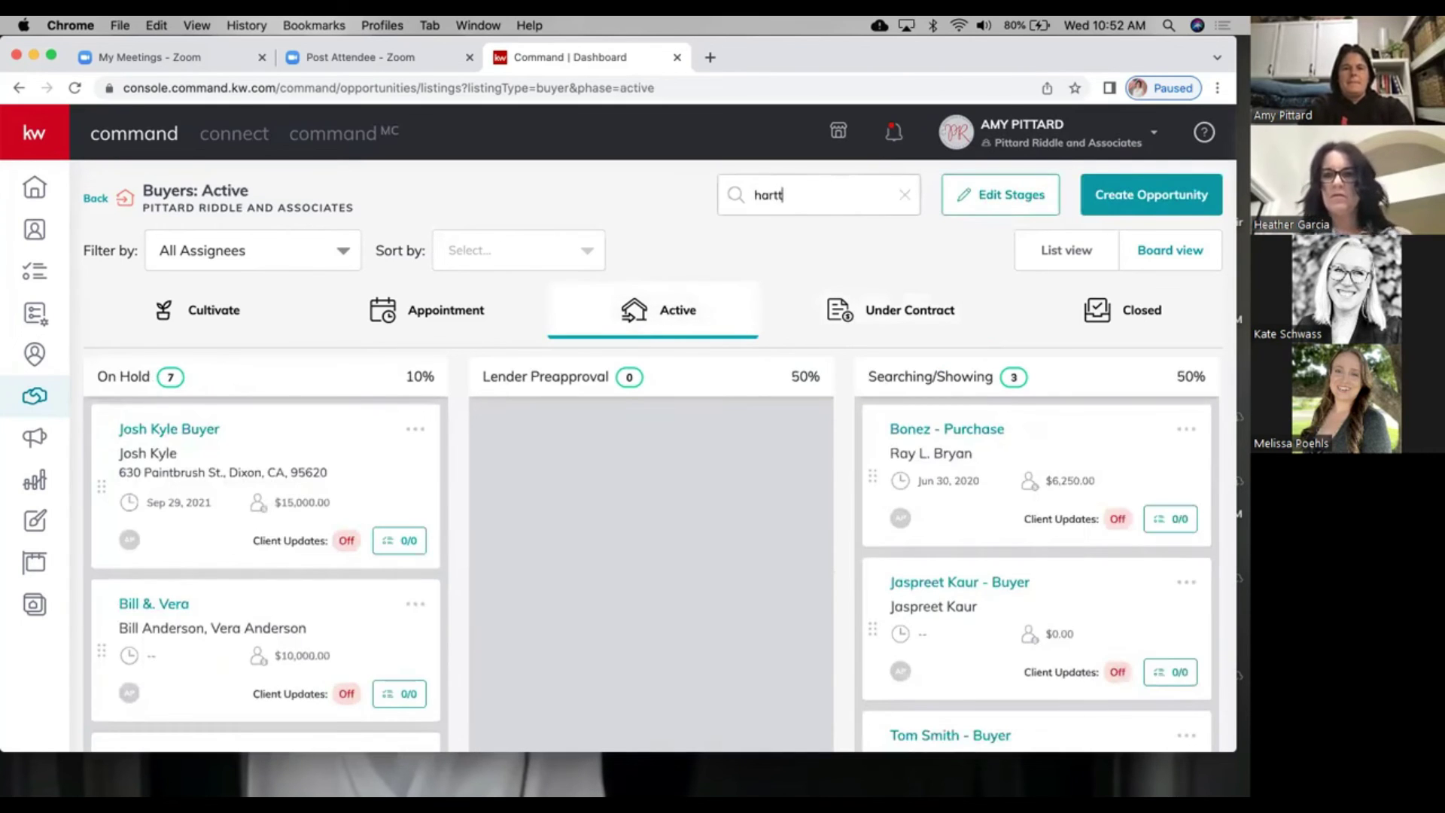
Step: Move the Hartt Purchase card from Legacy into the Write Offer column
scroll(789, 444, right, 10)
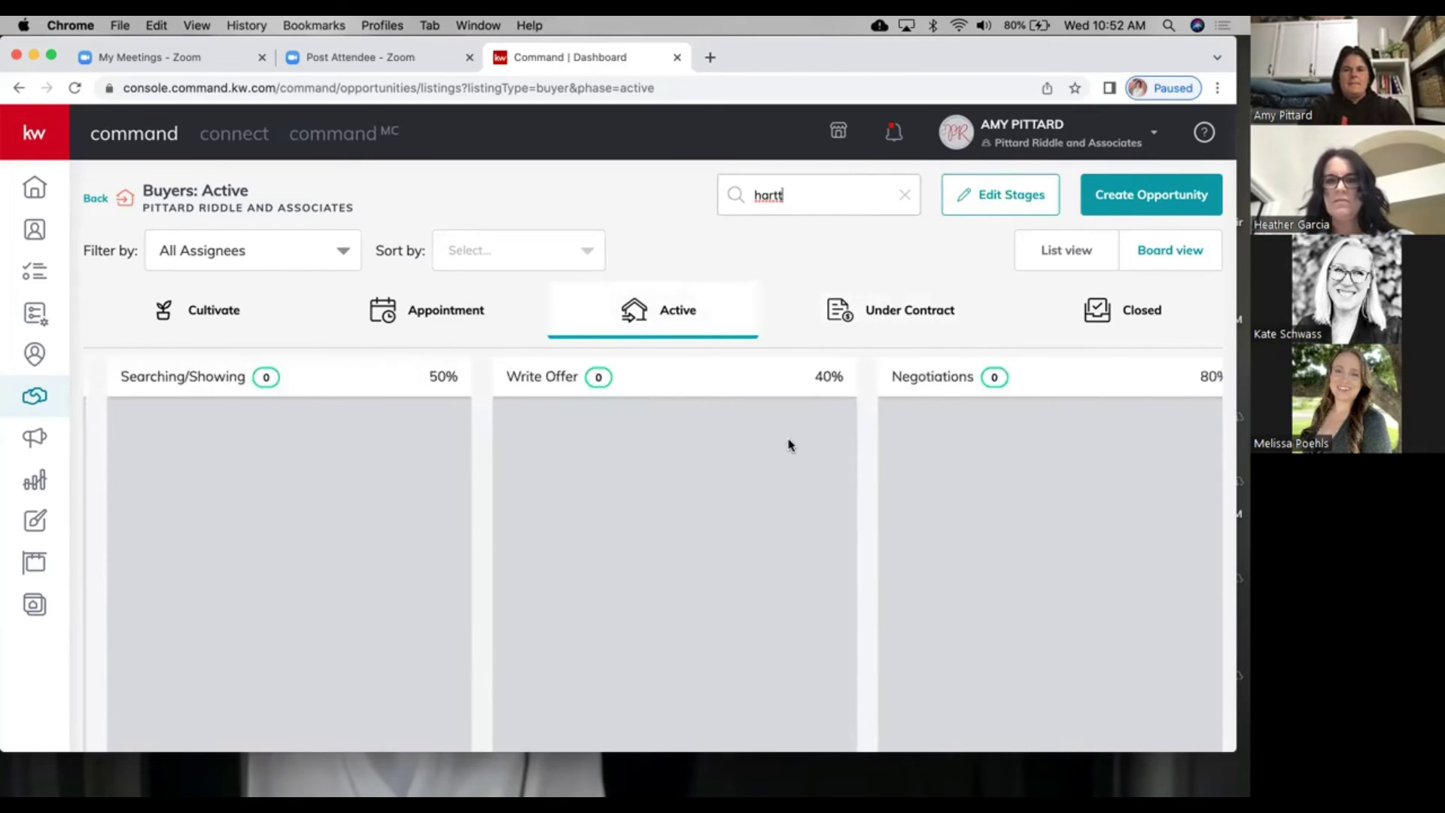
drag(1116, 436, 286, 437)
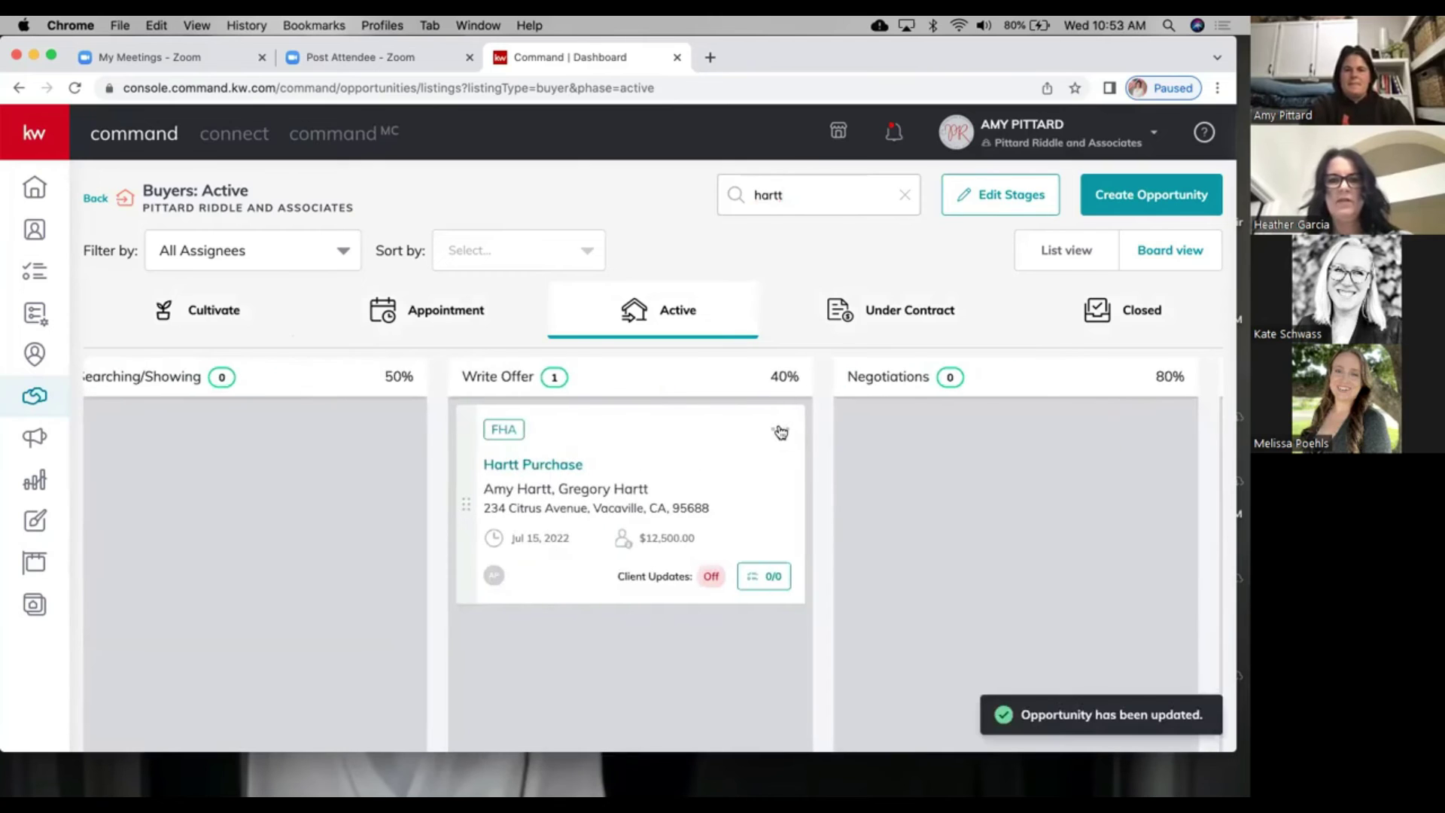
click(780, 429)
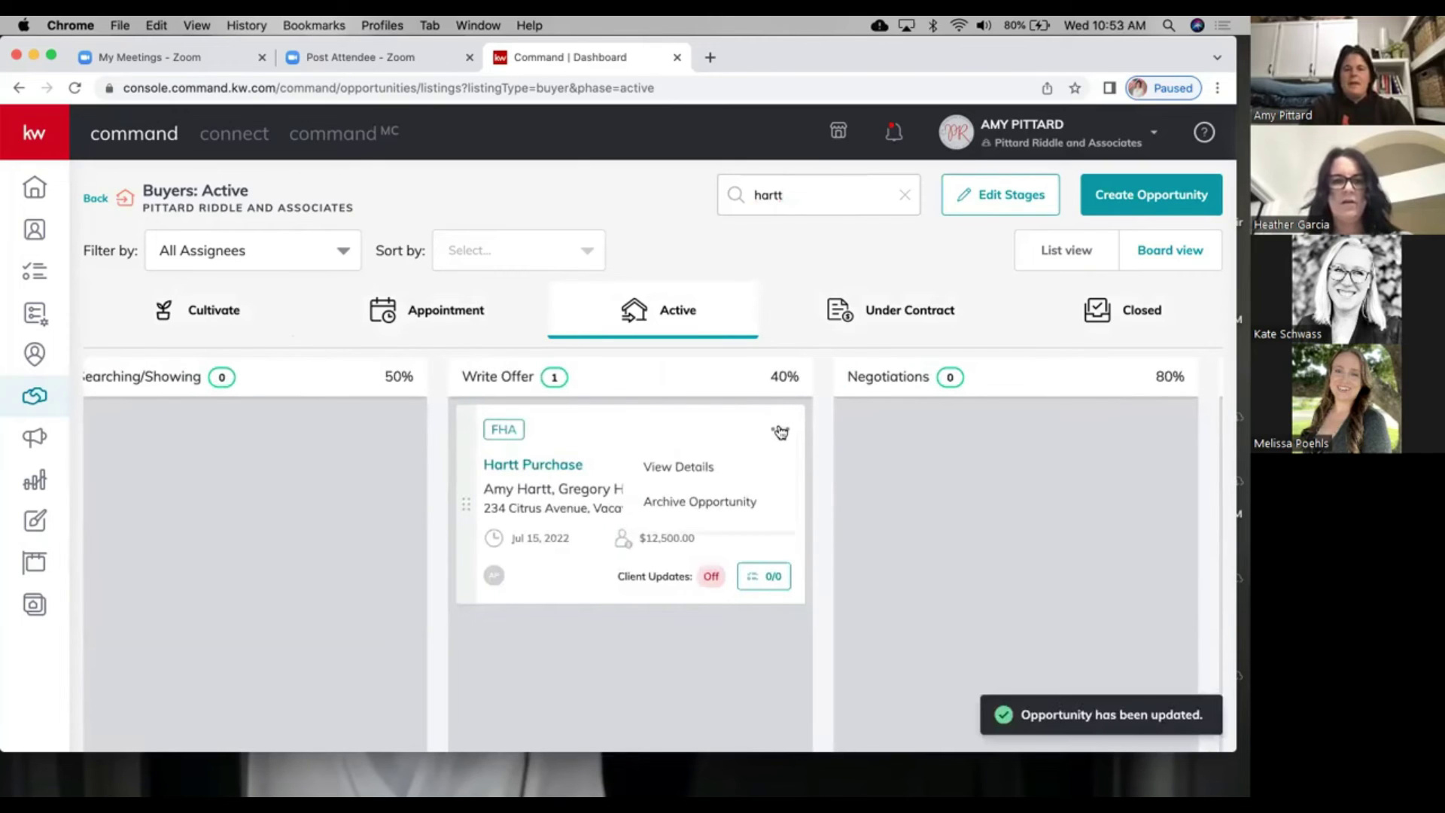
click(601, 429)
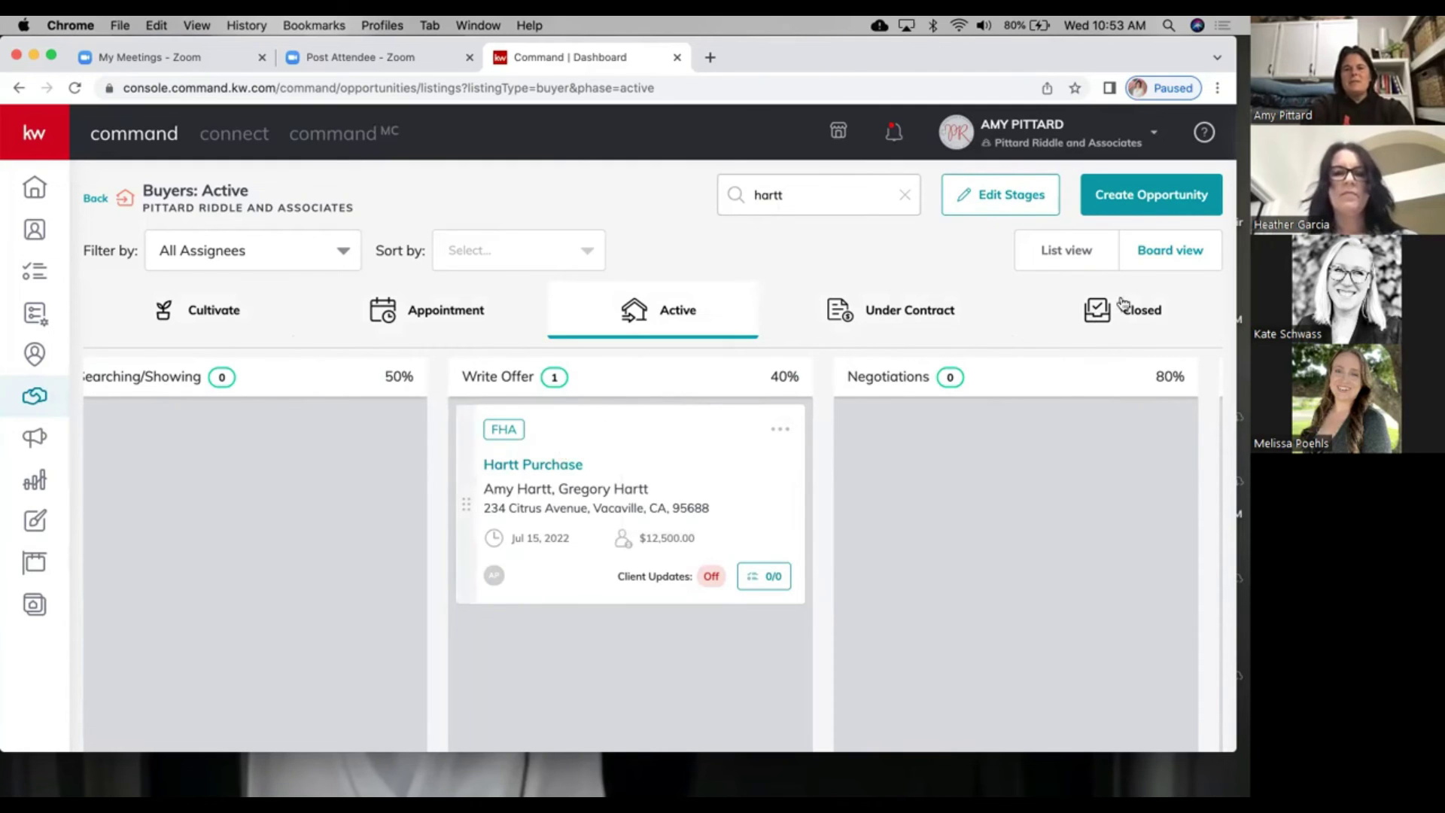
Step: Move Hartt Purchase into Closed, confirming the 6/15/2022 closing date
drag(741, 480, 1144, 312)
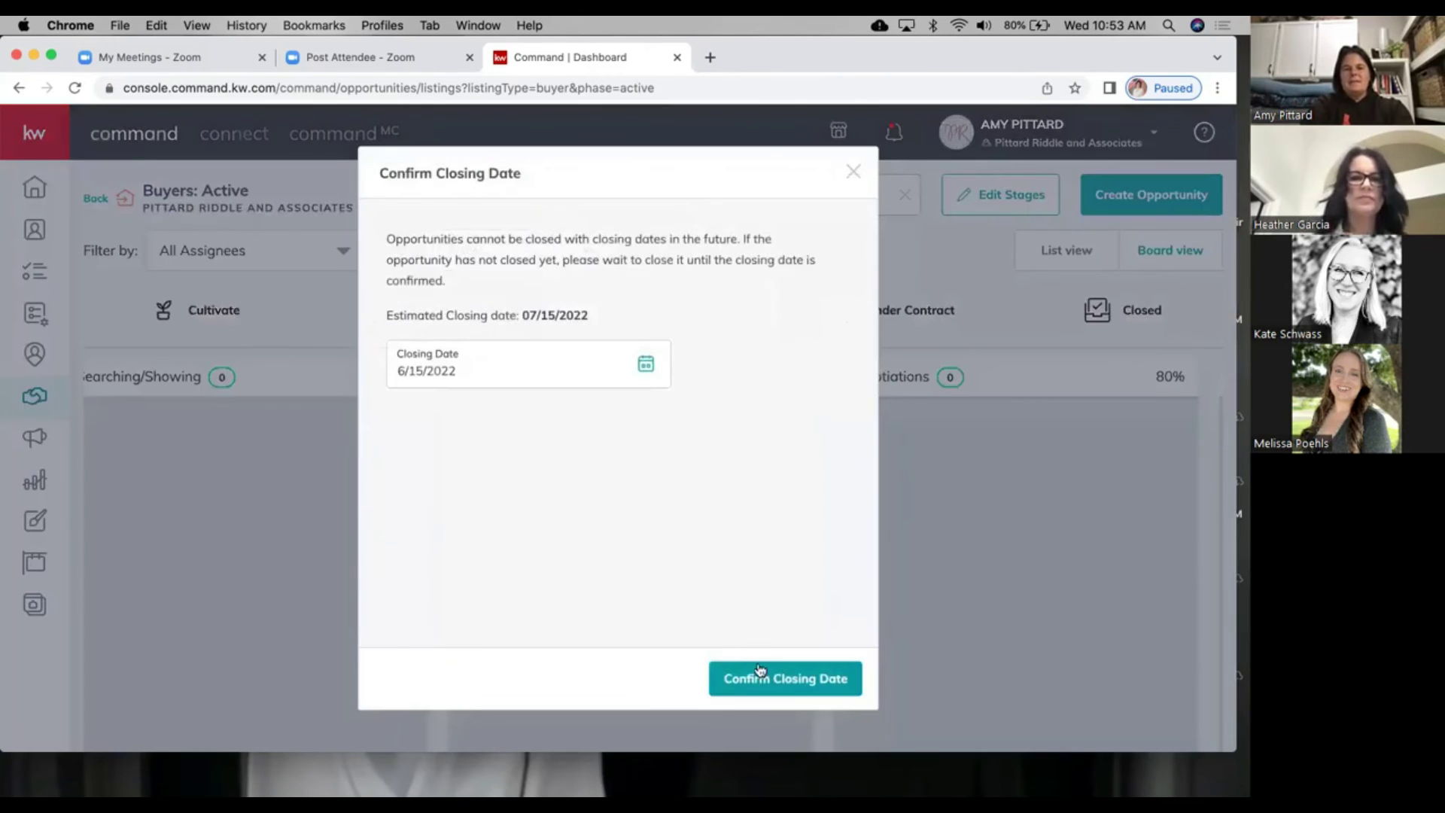
click(763, 678)
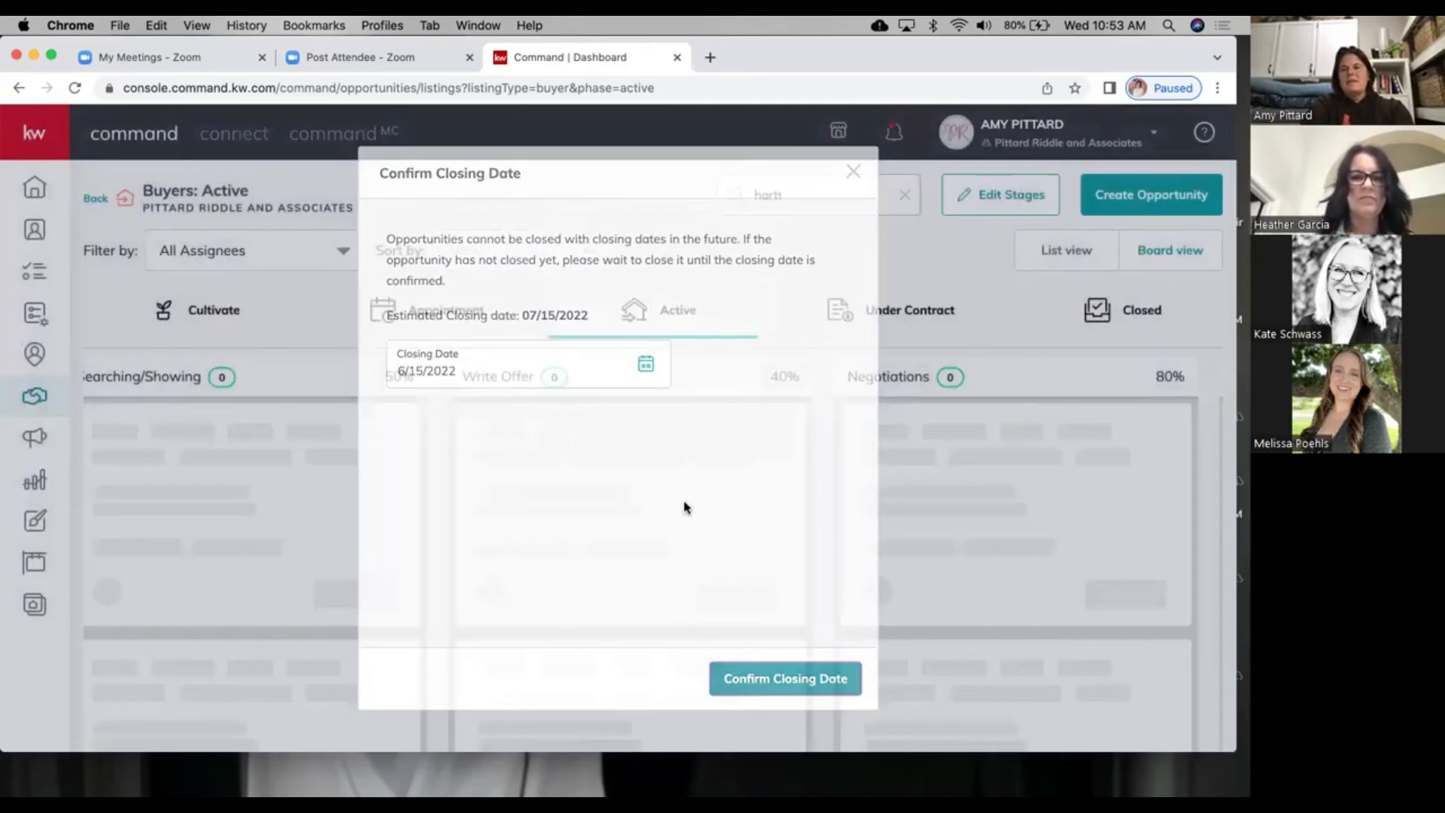
scroll(684, 508, right, 2)
scroll(684, 507, left, 5)
scroll(685, 507, down, 3)
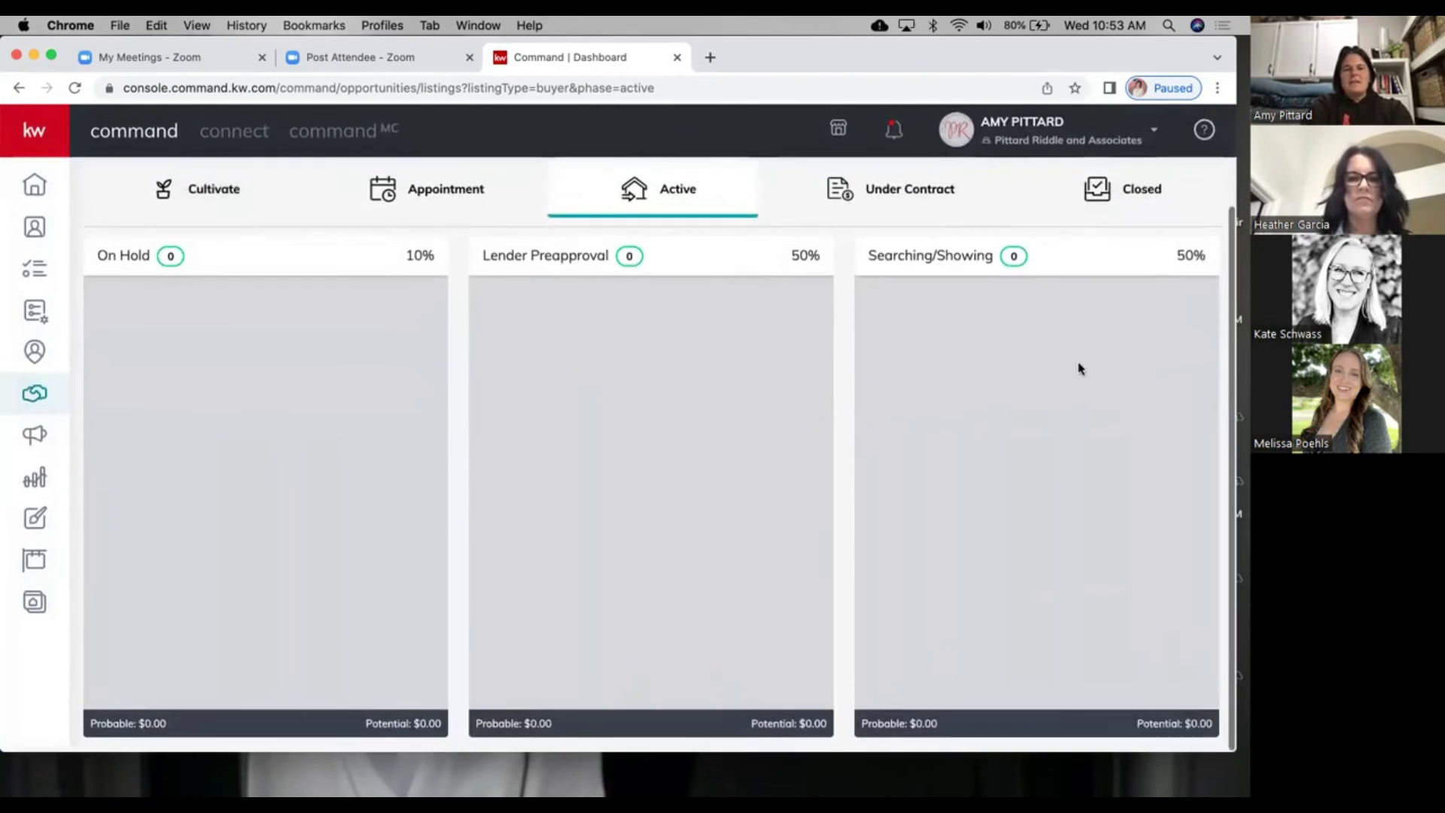
scroll(1107, 350, up, 3)
click(1131, 330)
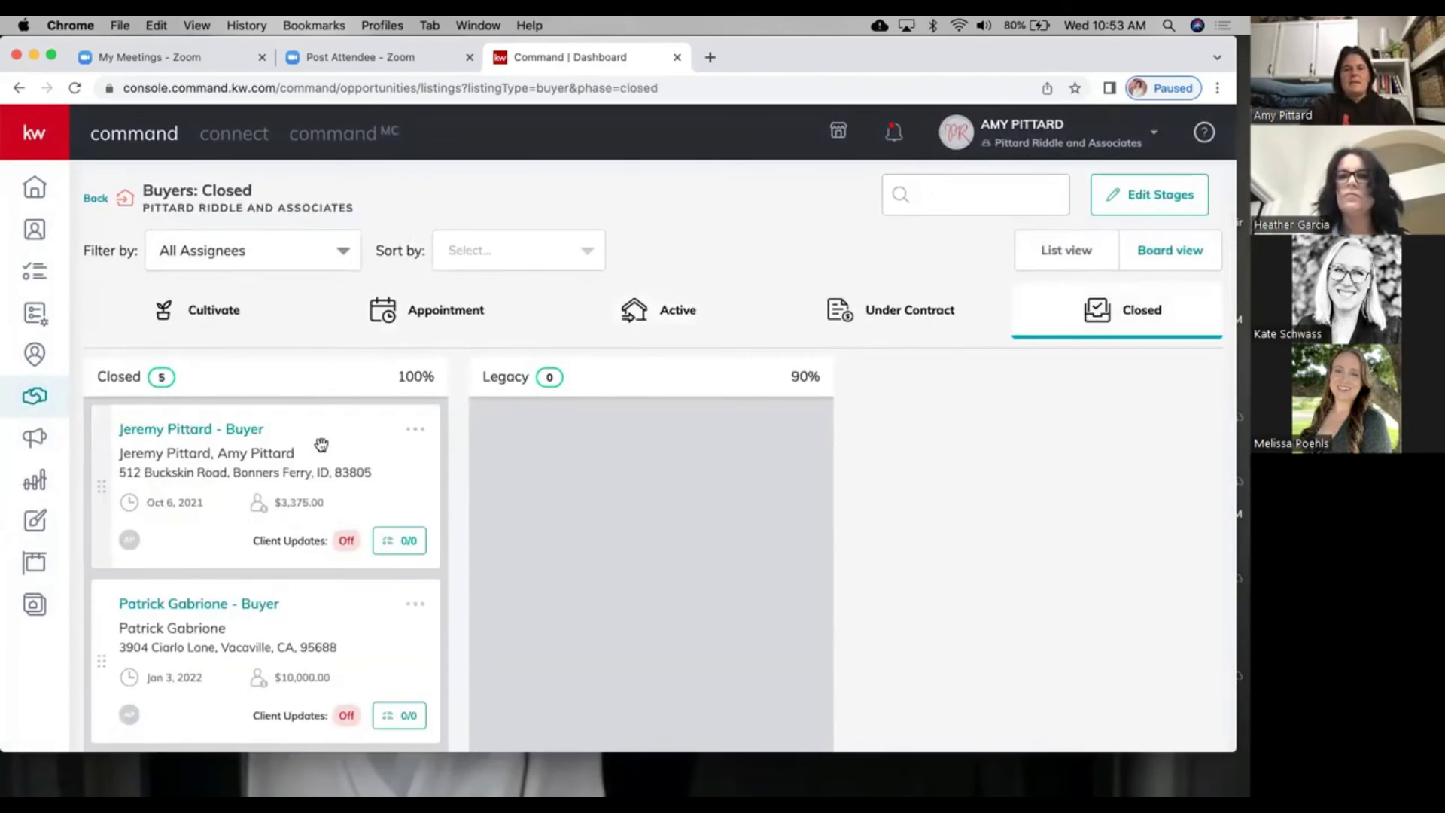
scroll(324, 554, down, 5)
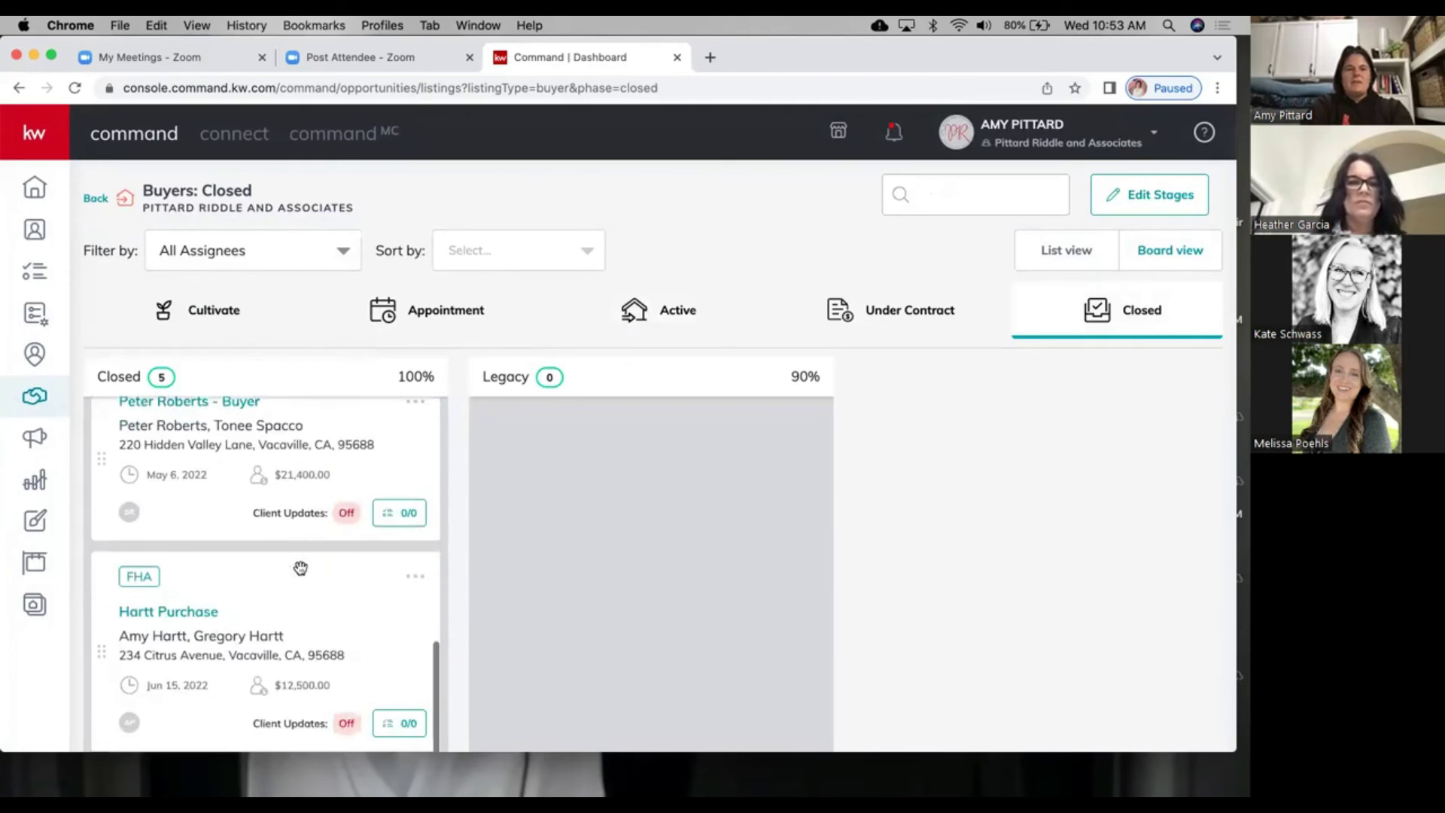
drag(385, 590, 413, 600)
click(416, 598)
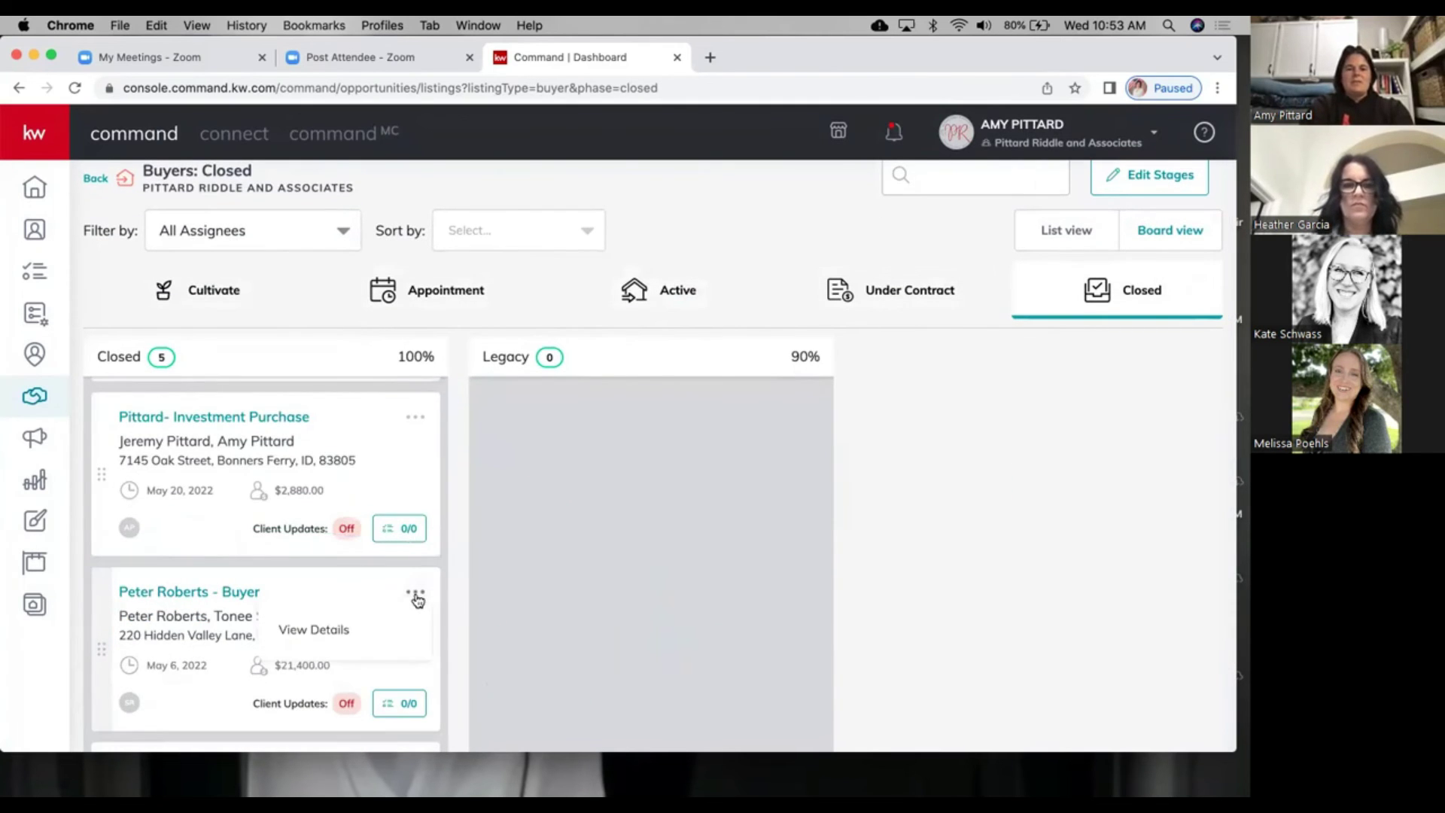
click(341, 595)
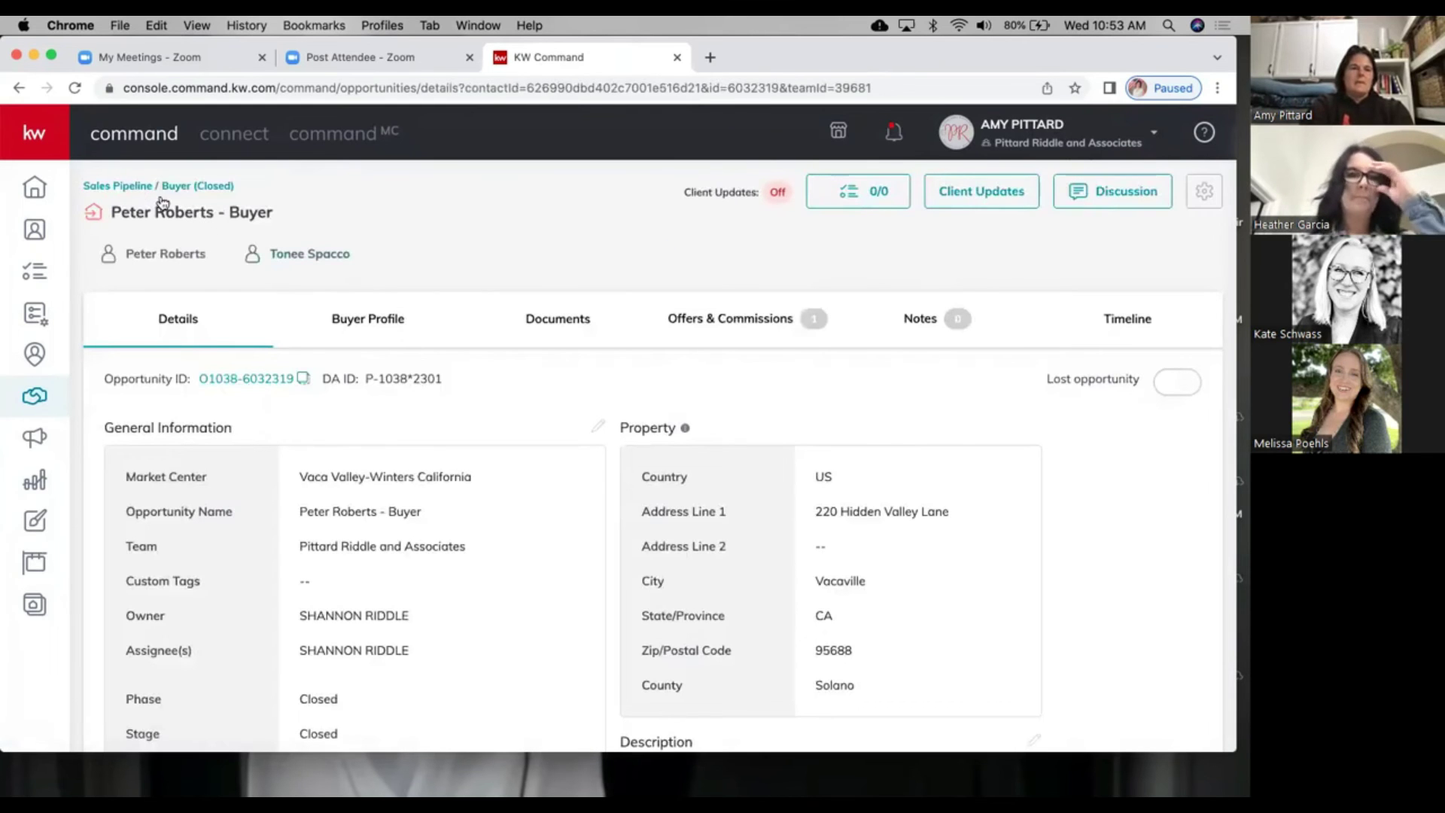
click(158, 187)
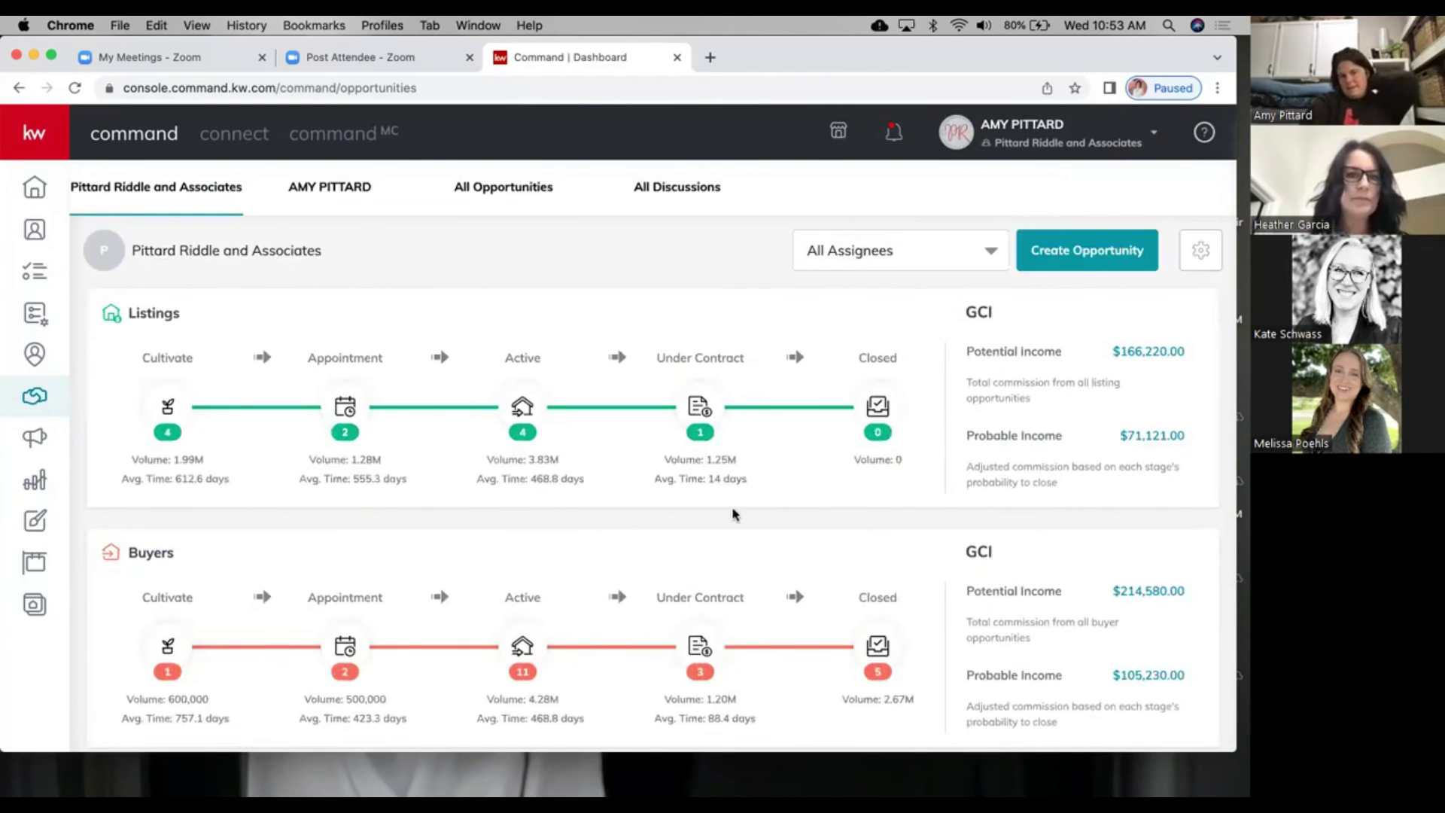
click(877, 645)
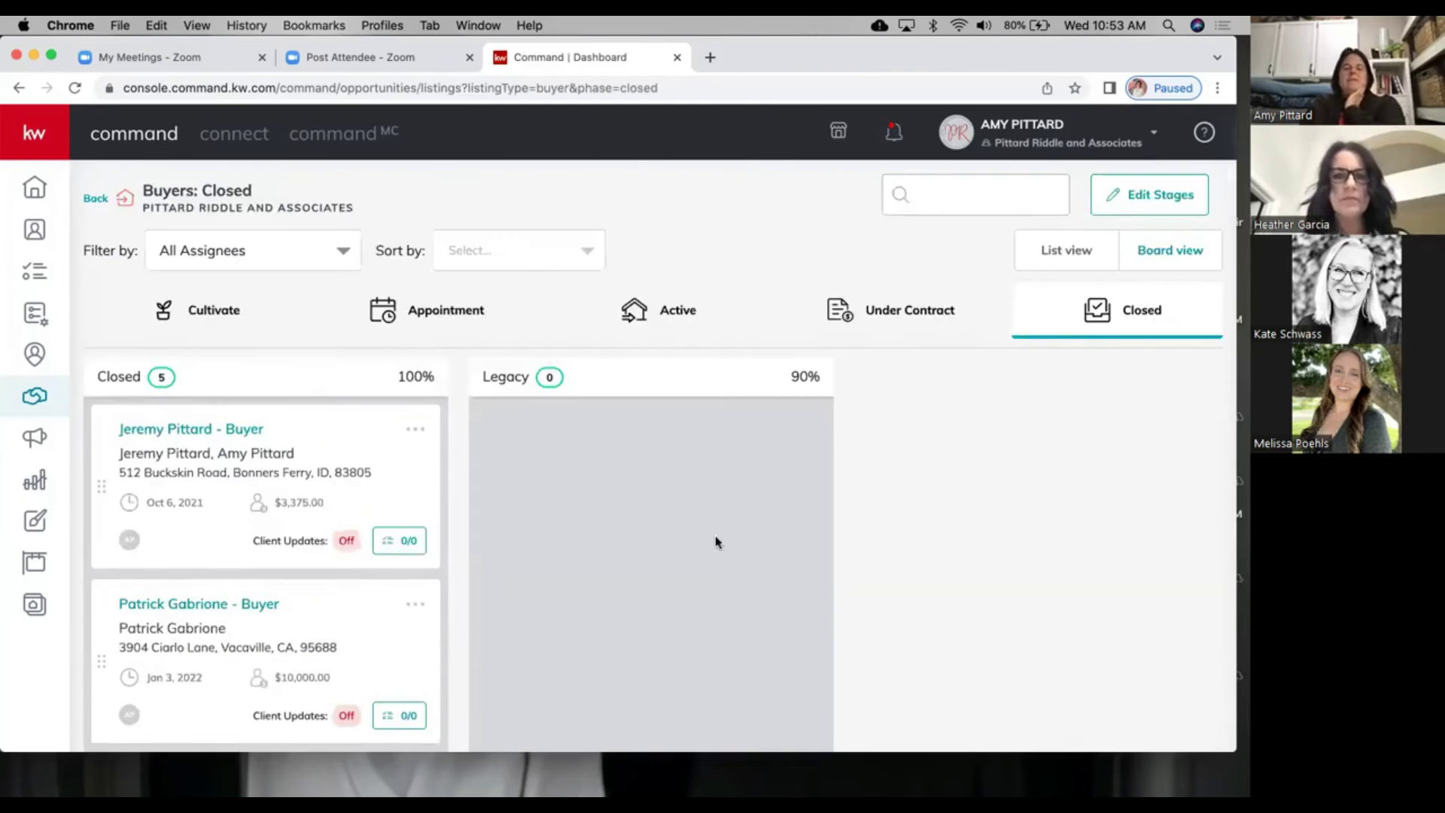
scroll(477, 633, down, 3)
scroll(273, 633, down, 5)
Step: Reopen Hartt Purchase by moving it from Closed into Under Contract
drag(944, 210, 894, 246)
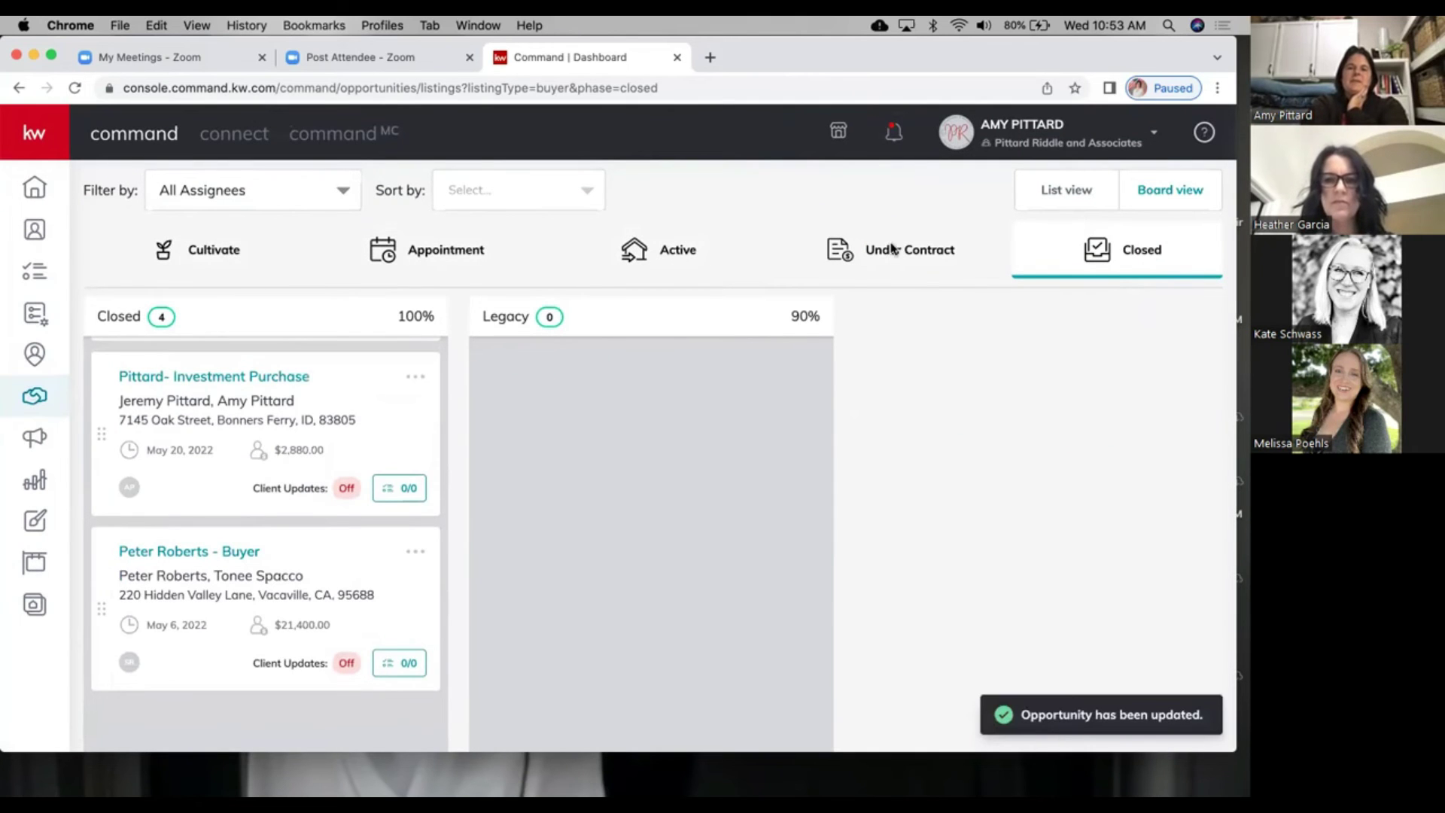
click(894, 250)
scroll(656, 482, right, 10)
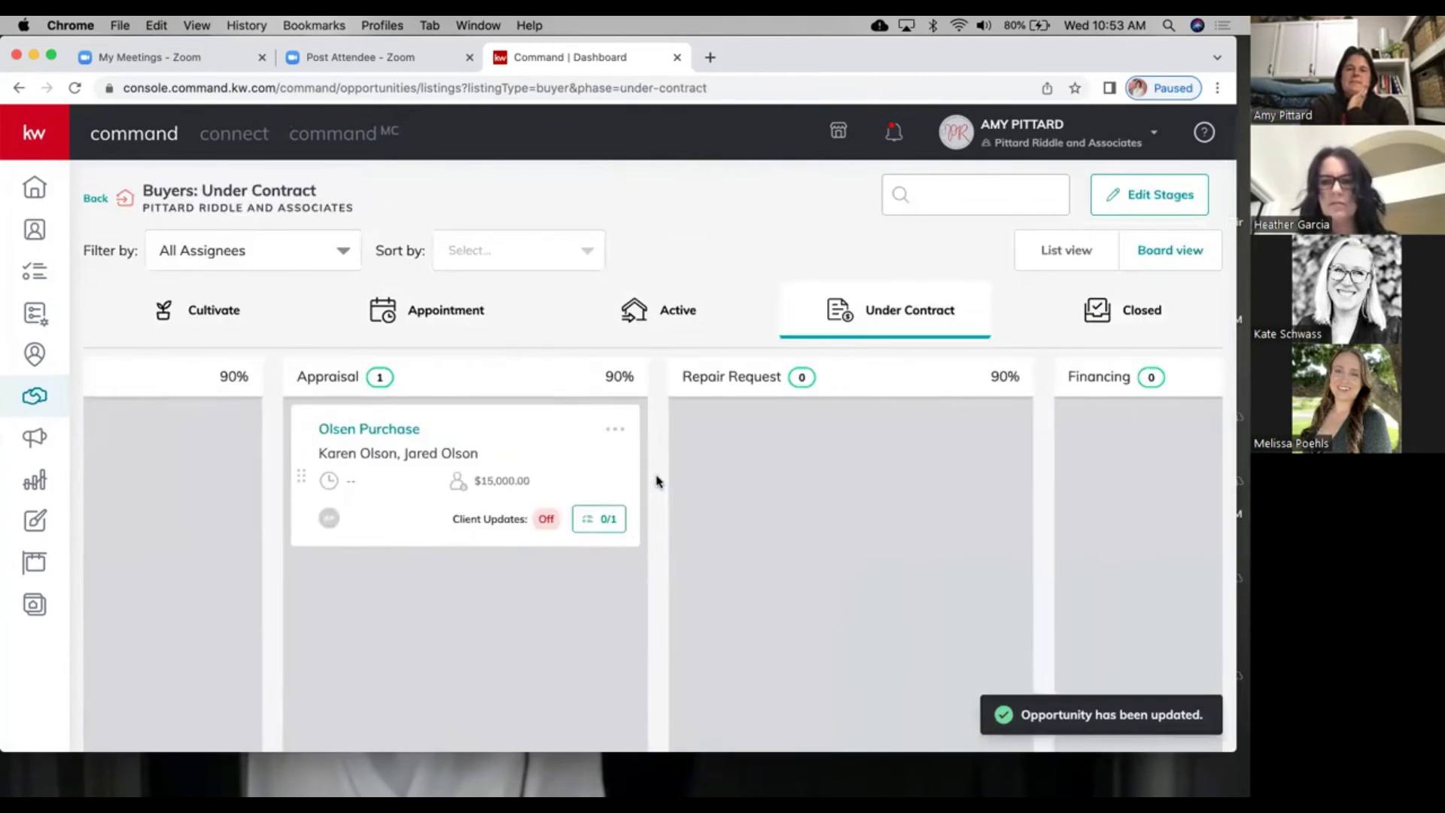
scroll(960, 536, down, 2)
Step: Move Hartt Purchase from Clear to Close into Financing and open its details
drag(991, 575, 806, 427)
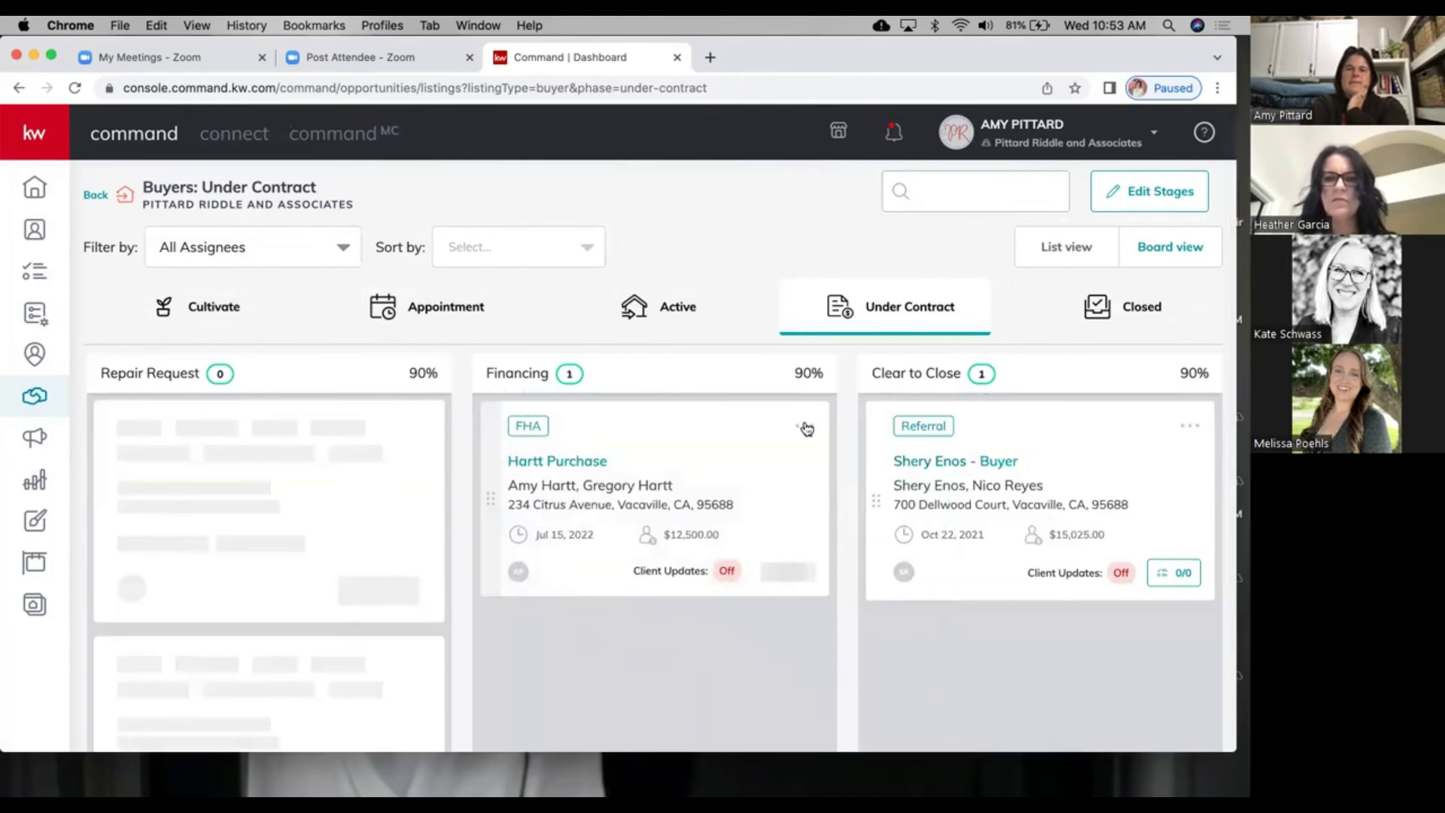
click(806, 427)
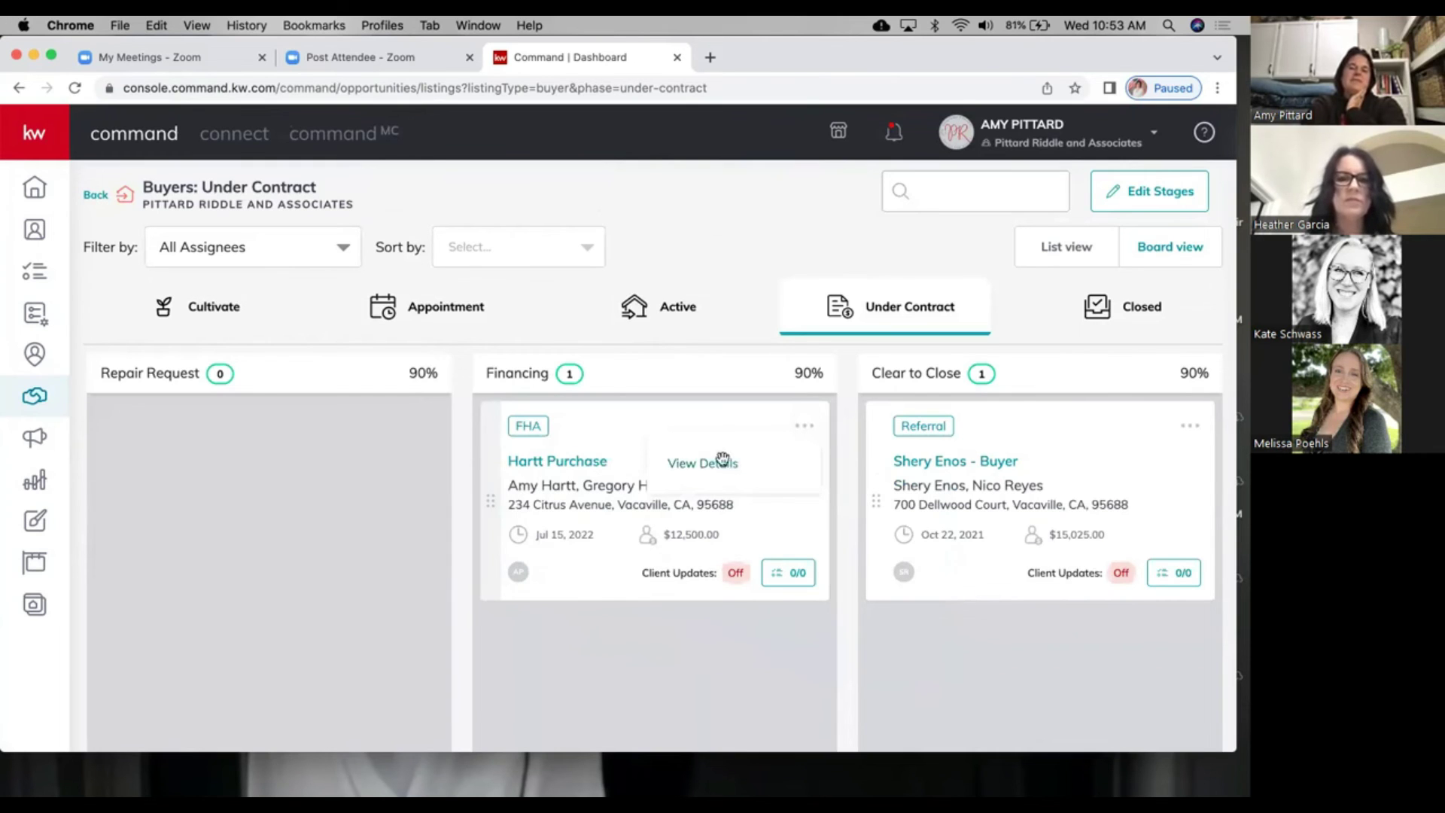
click(588, 426)
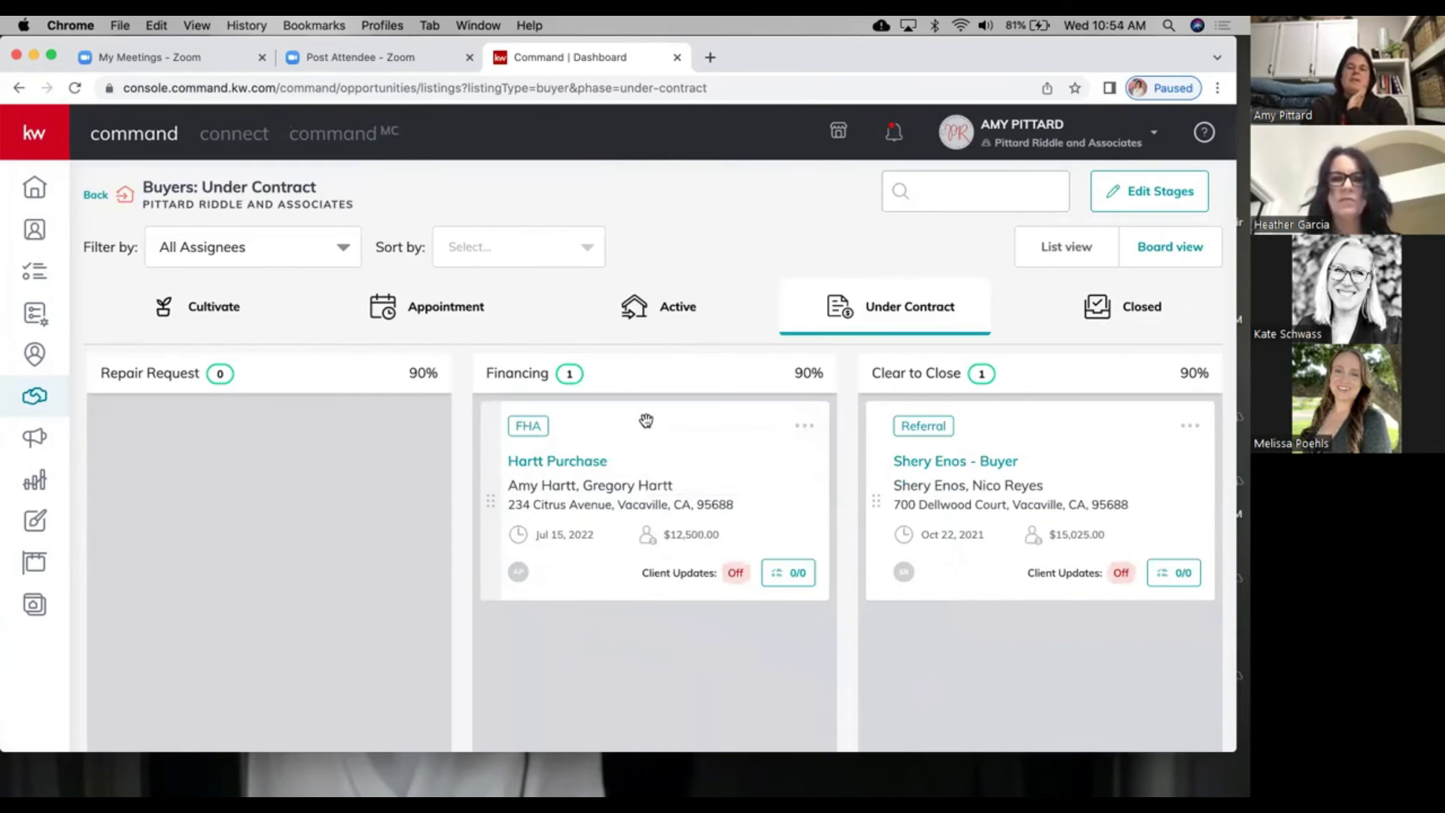
click(581, 461)
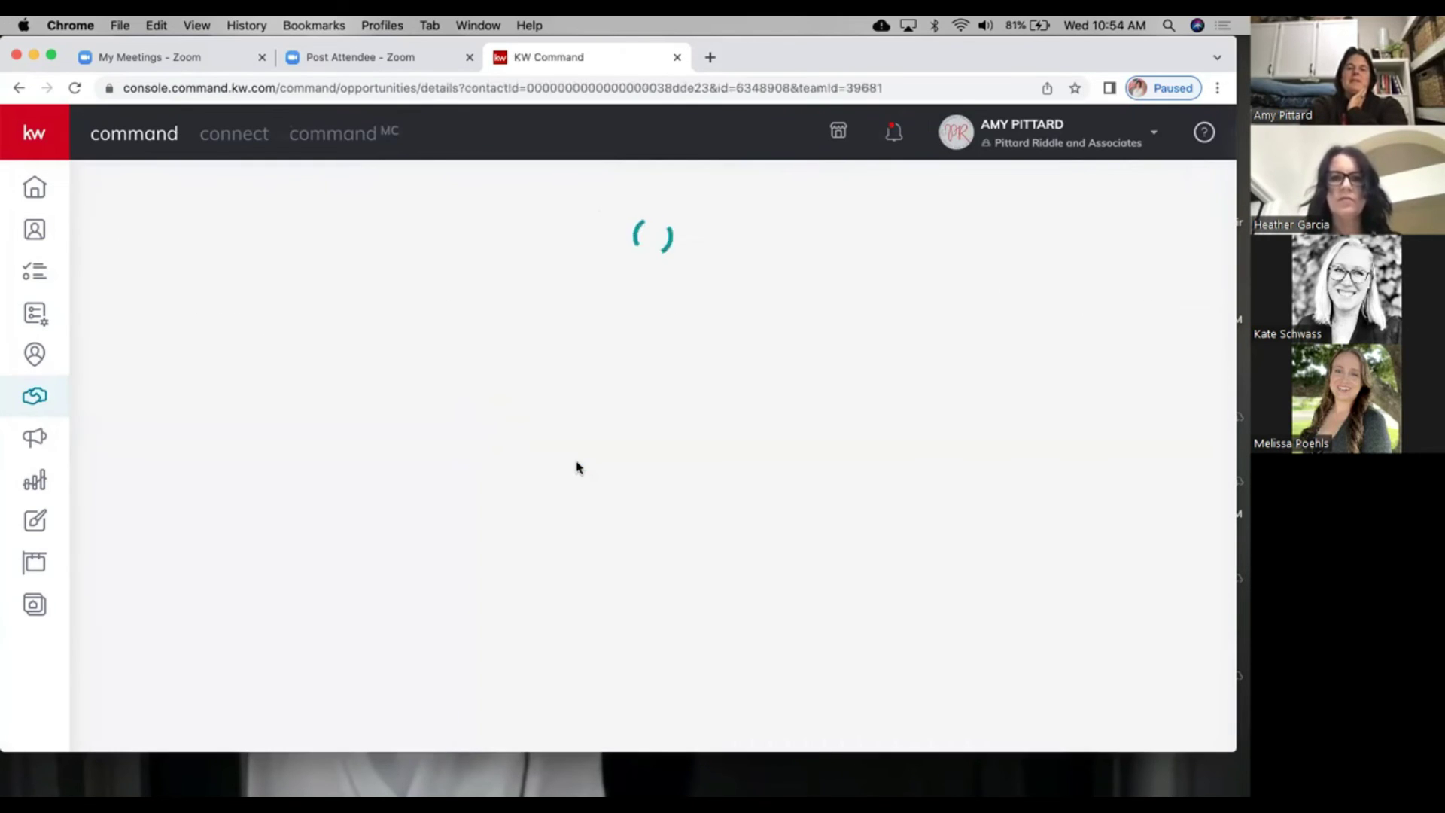
Step: Reject the $500,000 offer, clearing its closing dates, then go back to the Under Contract board
click(726, 322)
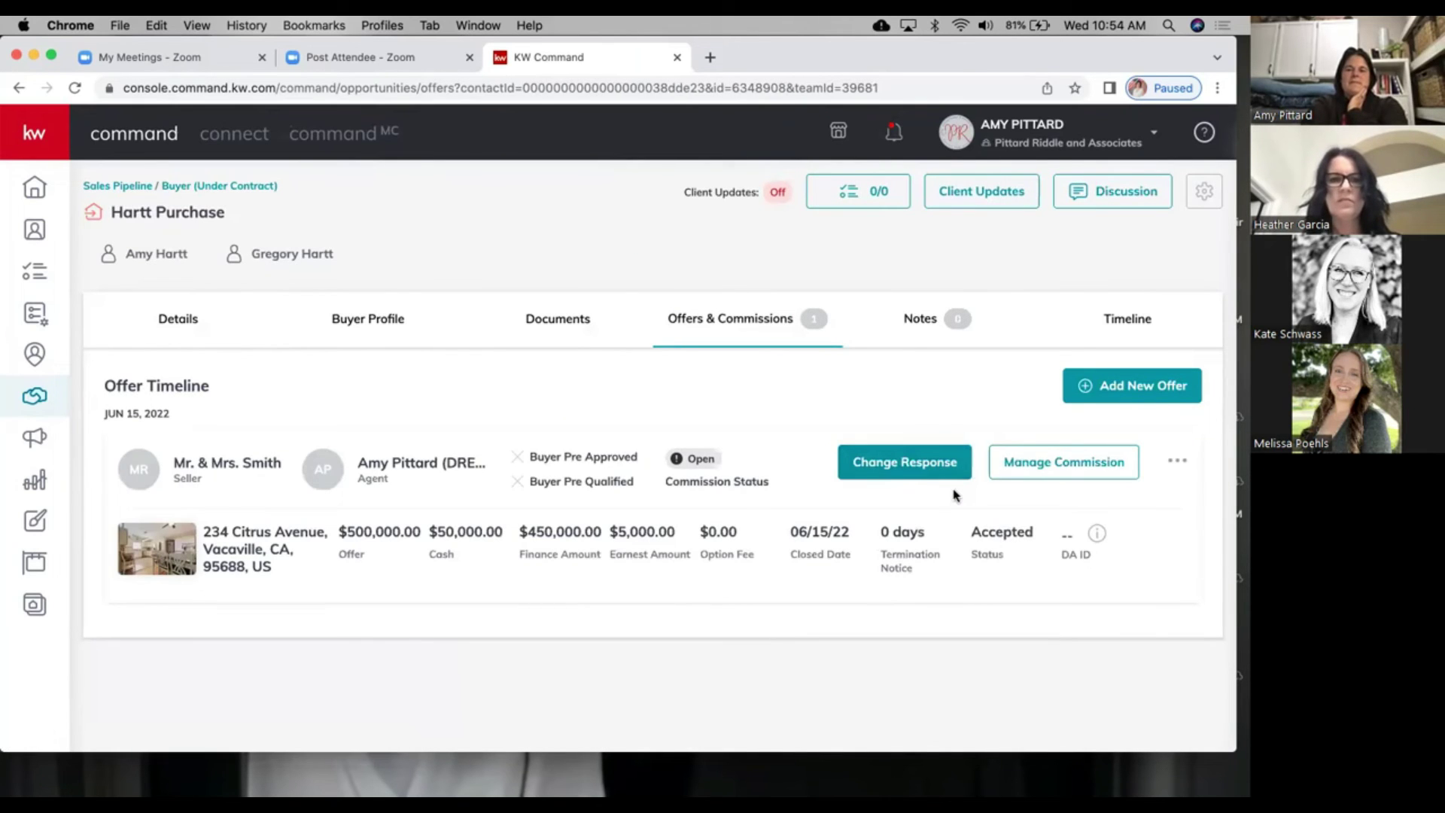
click(918, 463)
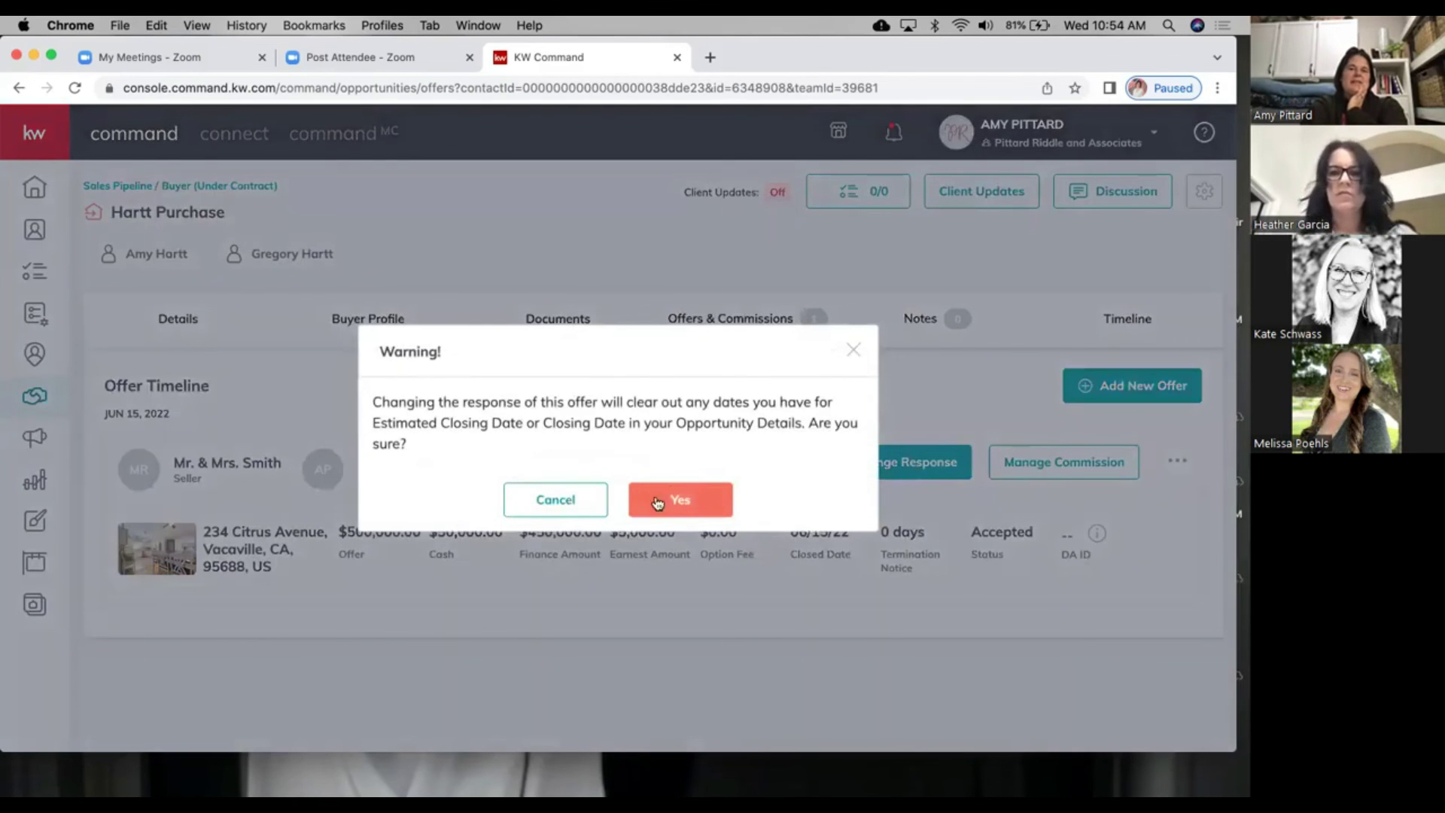
click(687, 497)
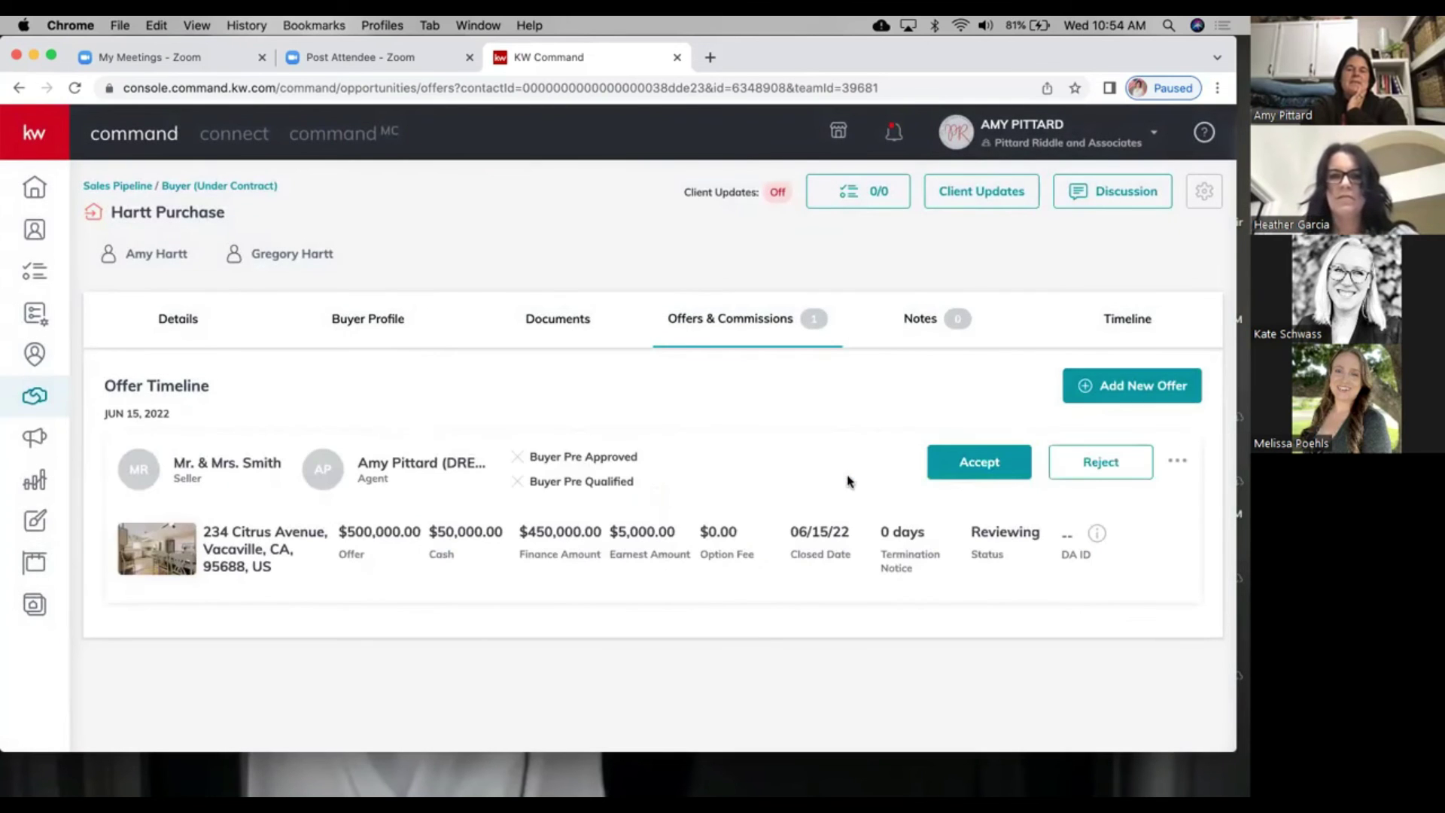
click(1092, 462)
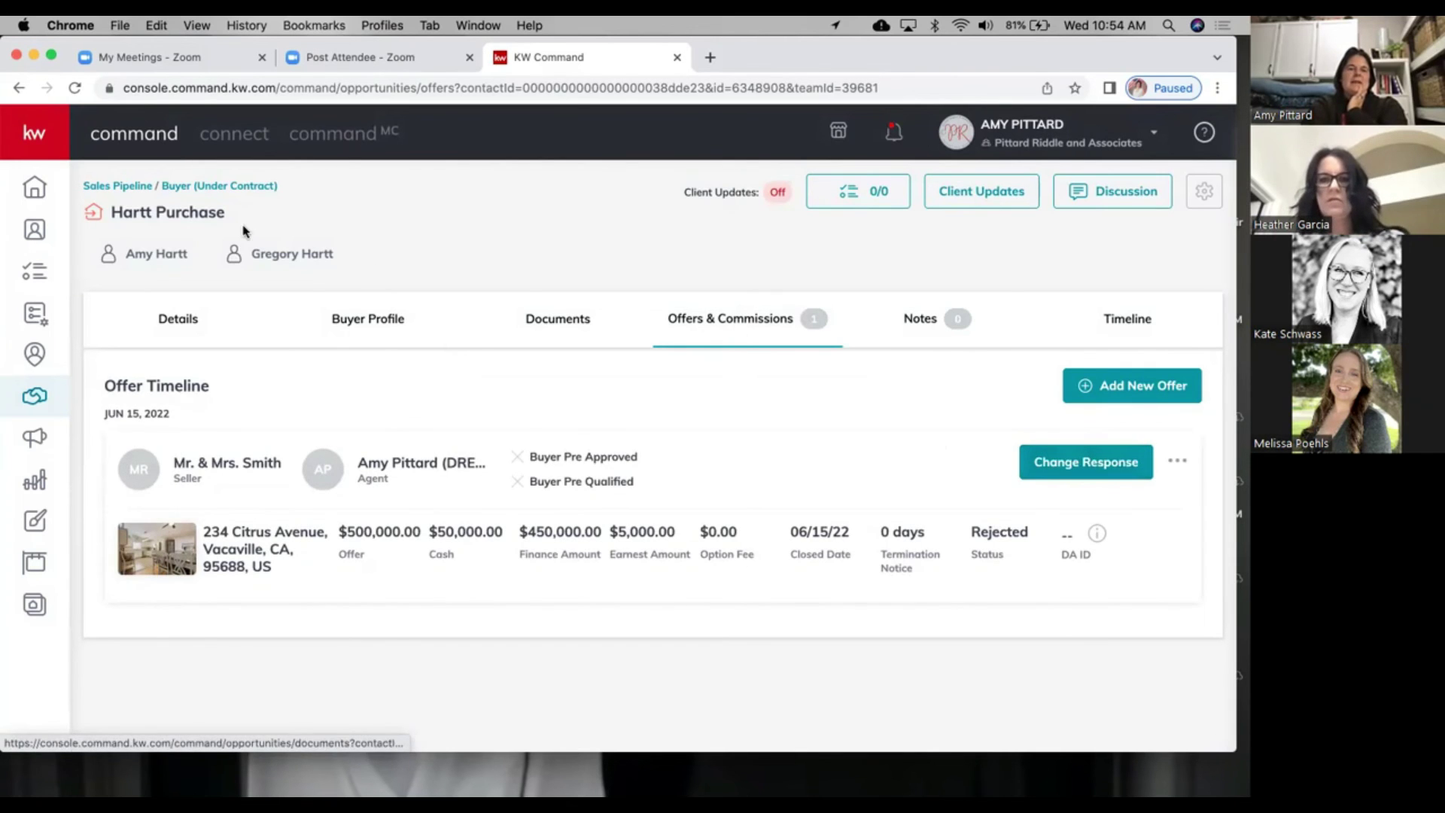
click(186, 185)
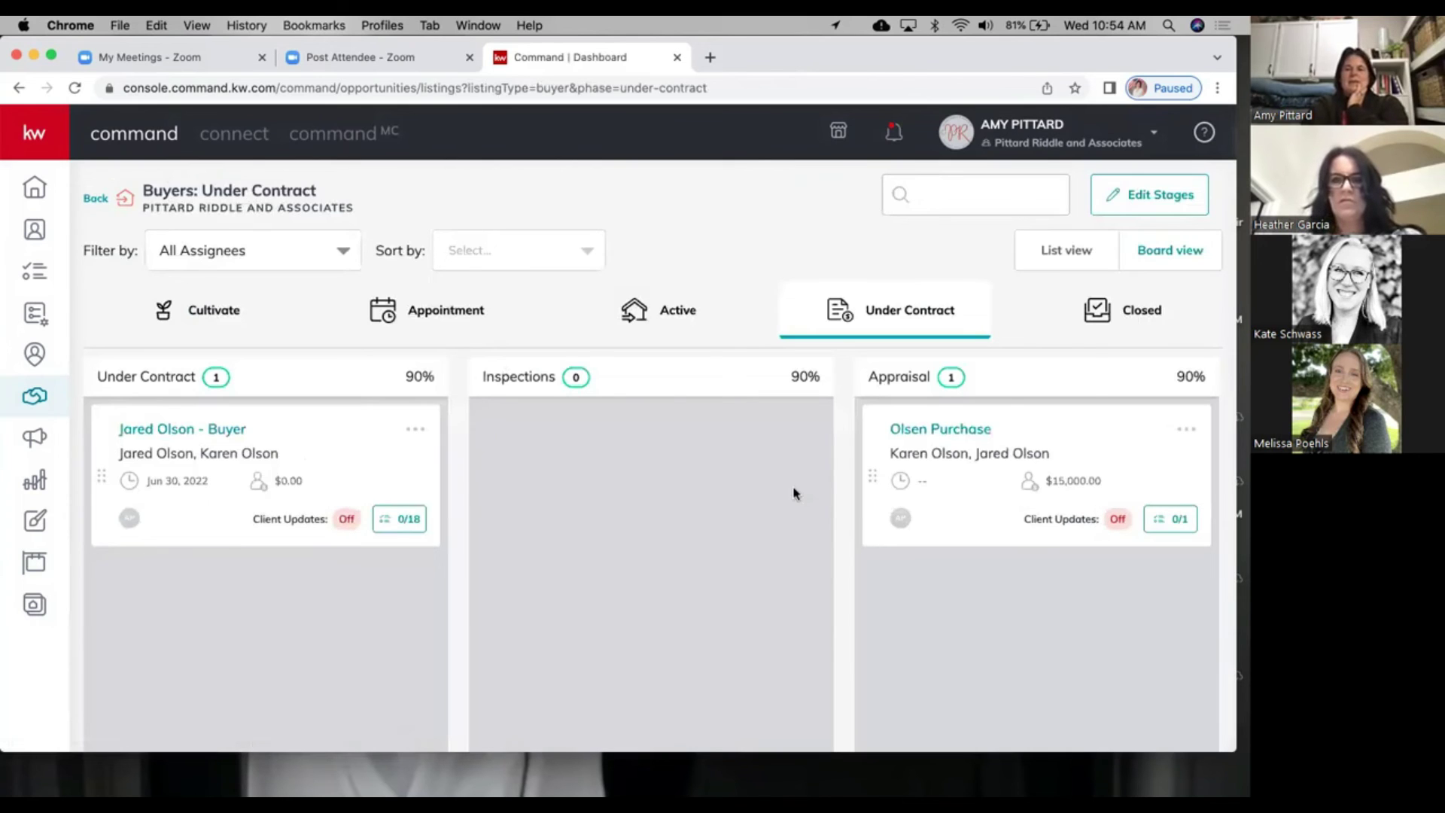
Step: Move Hartt Purchase from Financing back to Active Legacy and bring up its archive menu
scroll(794, 493, right, 10)
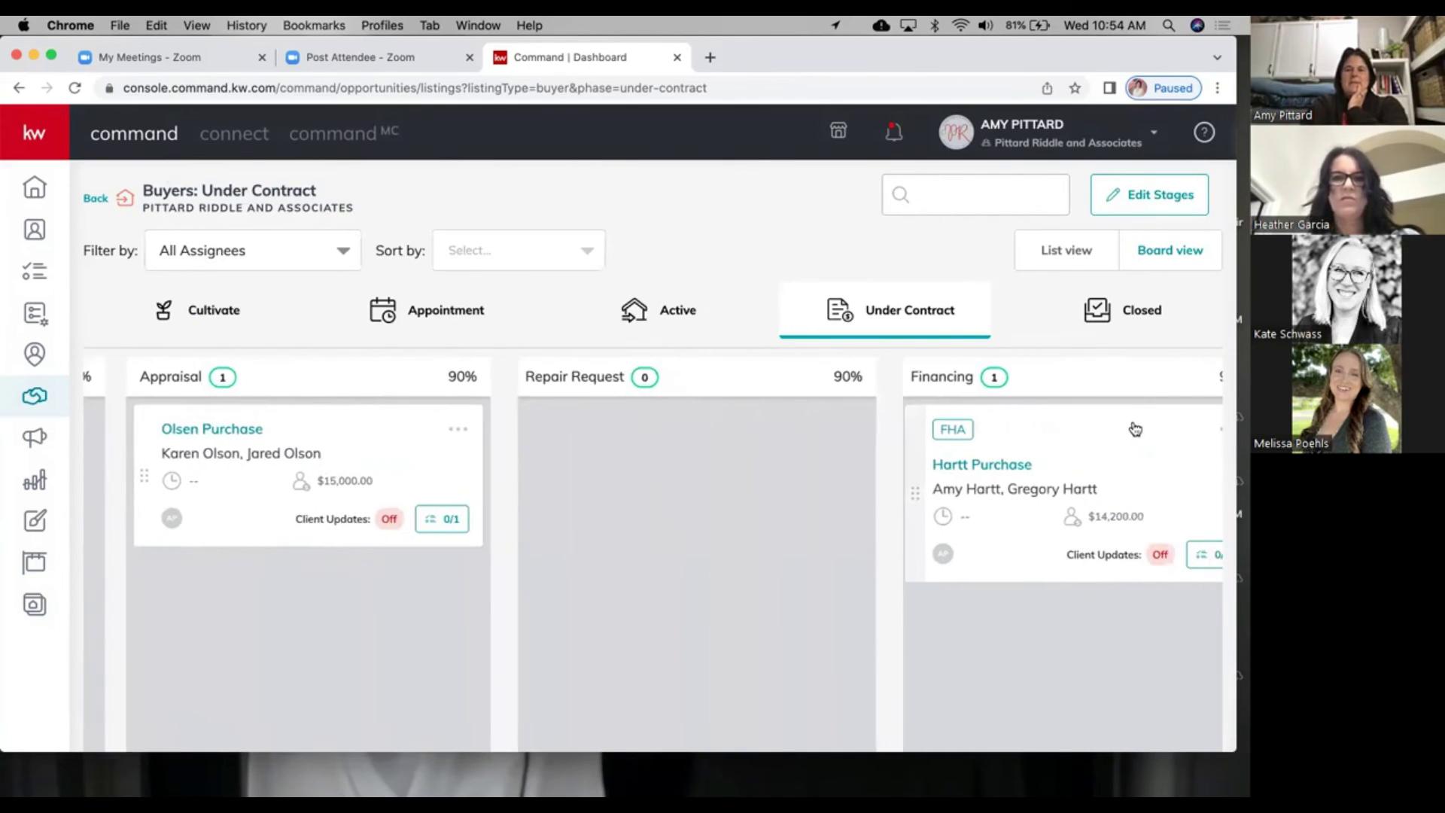
scroll(1135, 429, right, 2)
click(1129, 429)
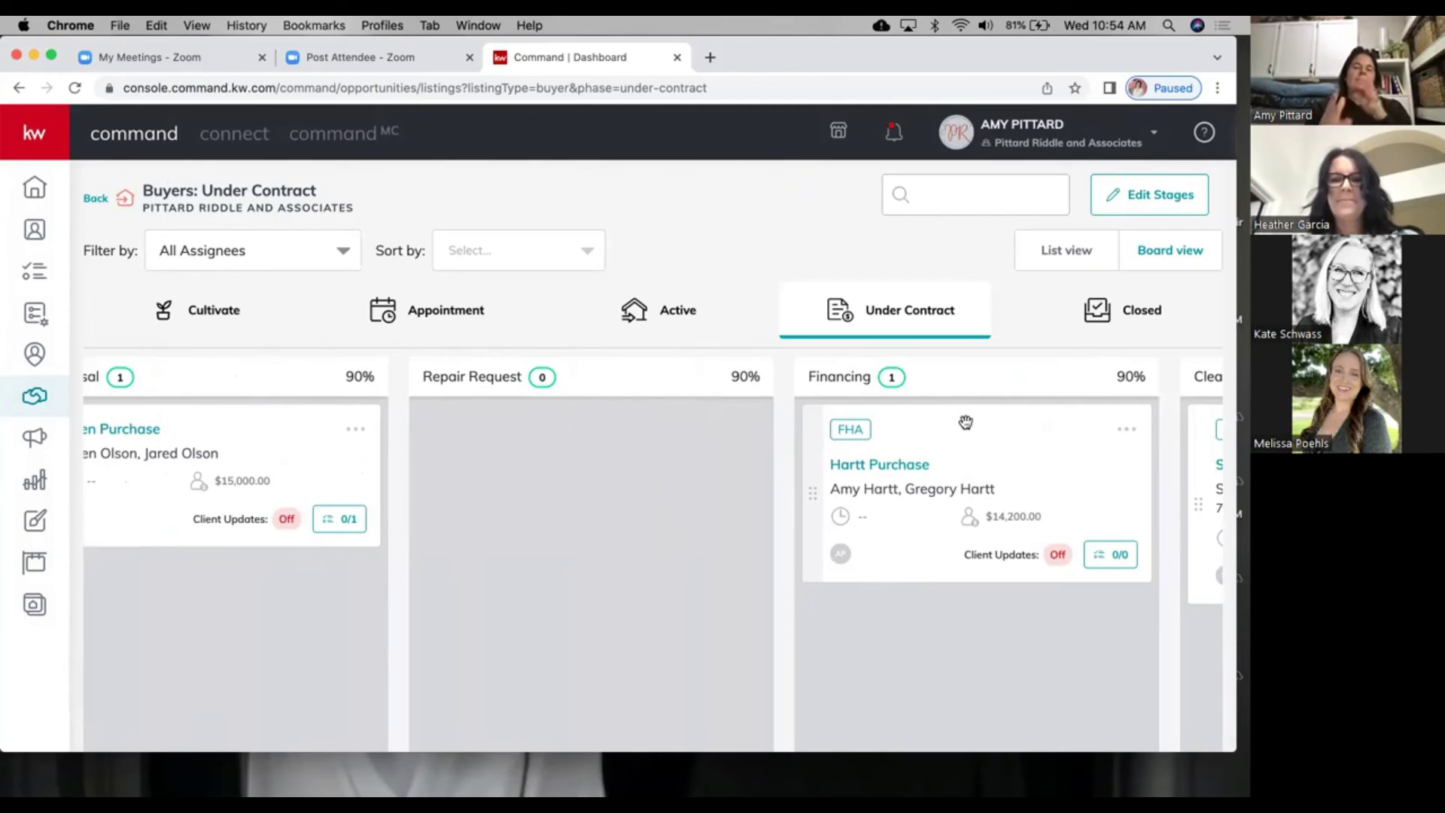
drag(966, 422, 668, 316)
click(667, 316)
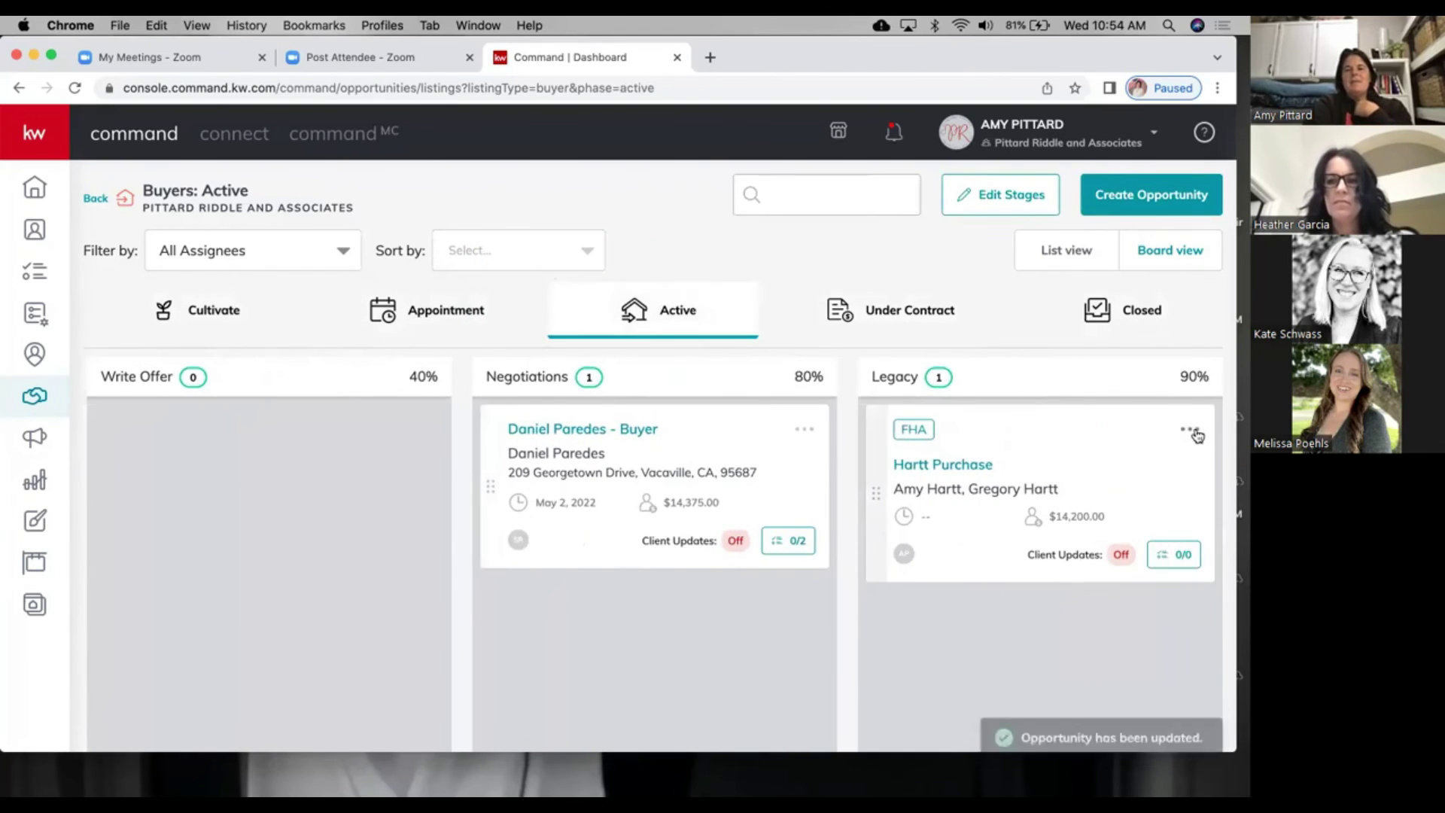
click(1190, 429)
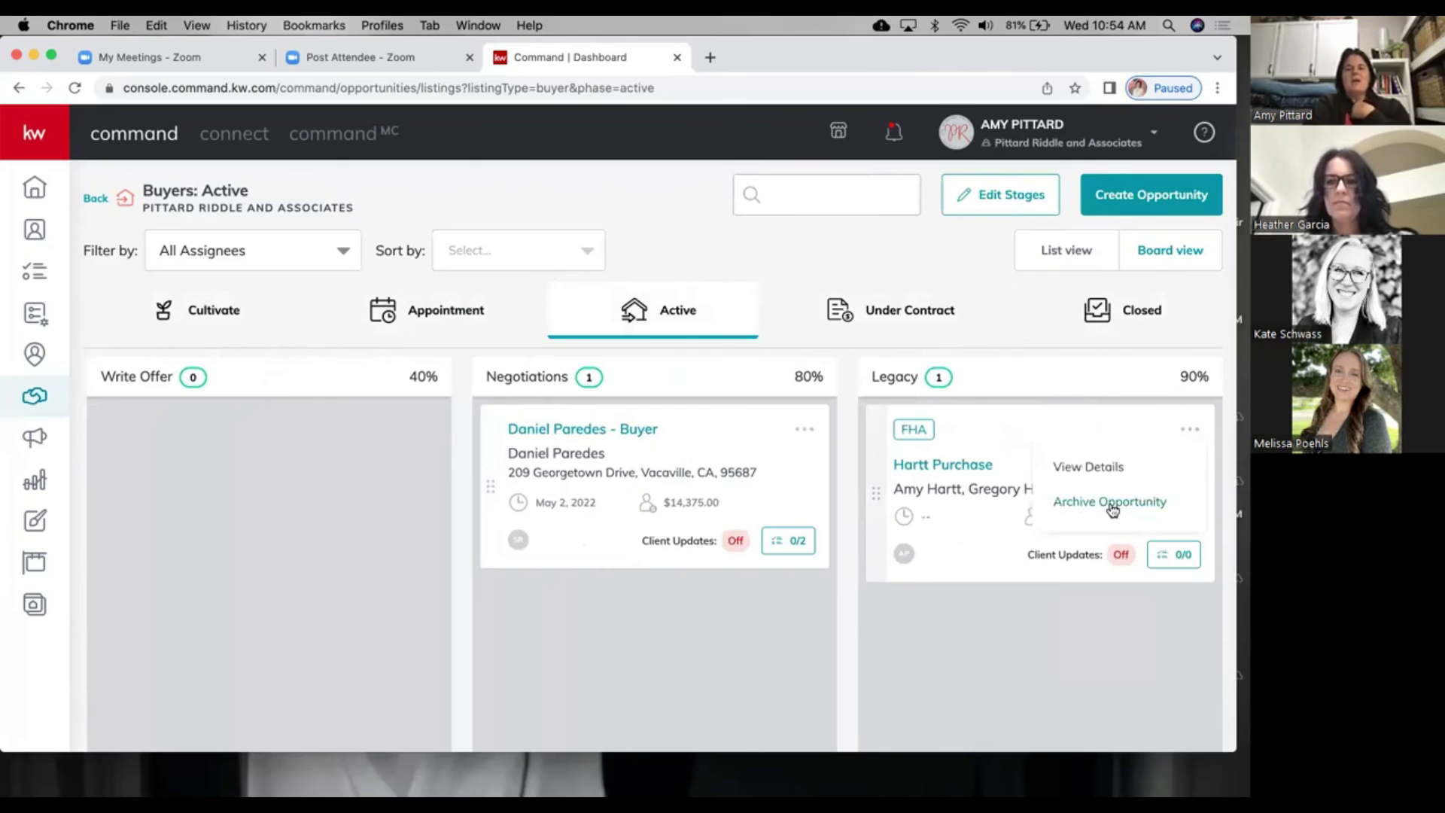
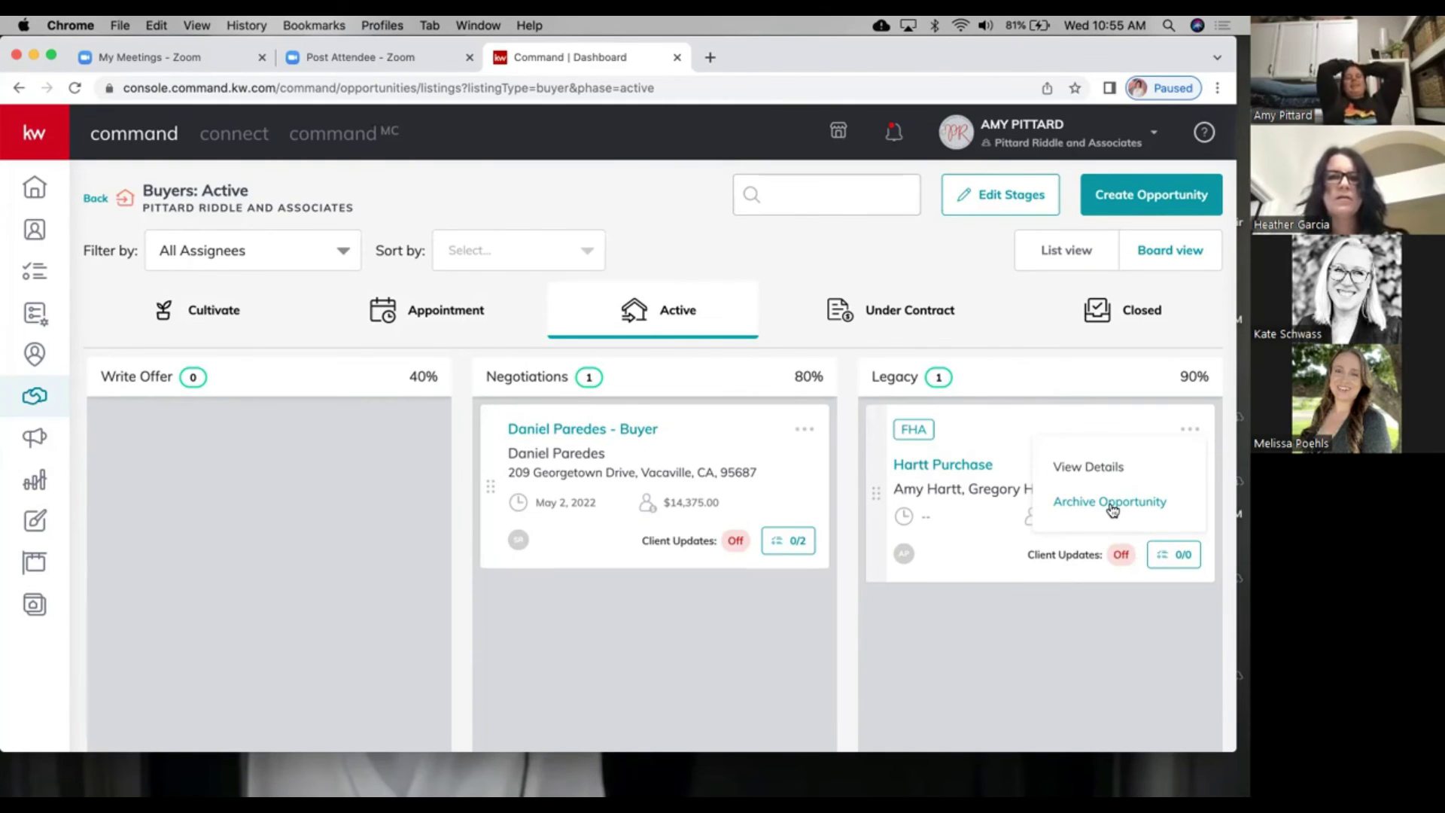
Step: Move the Hartt Purchase card from the Legacy column into Negotiations
click(1036, 418)
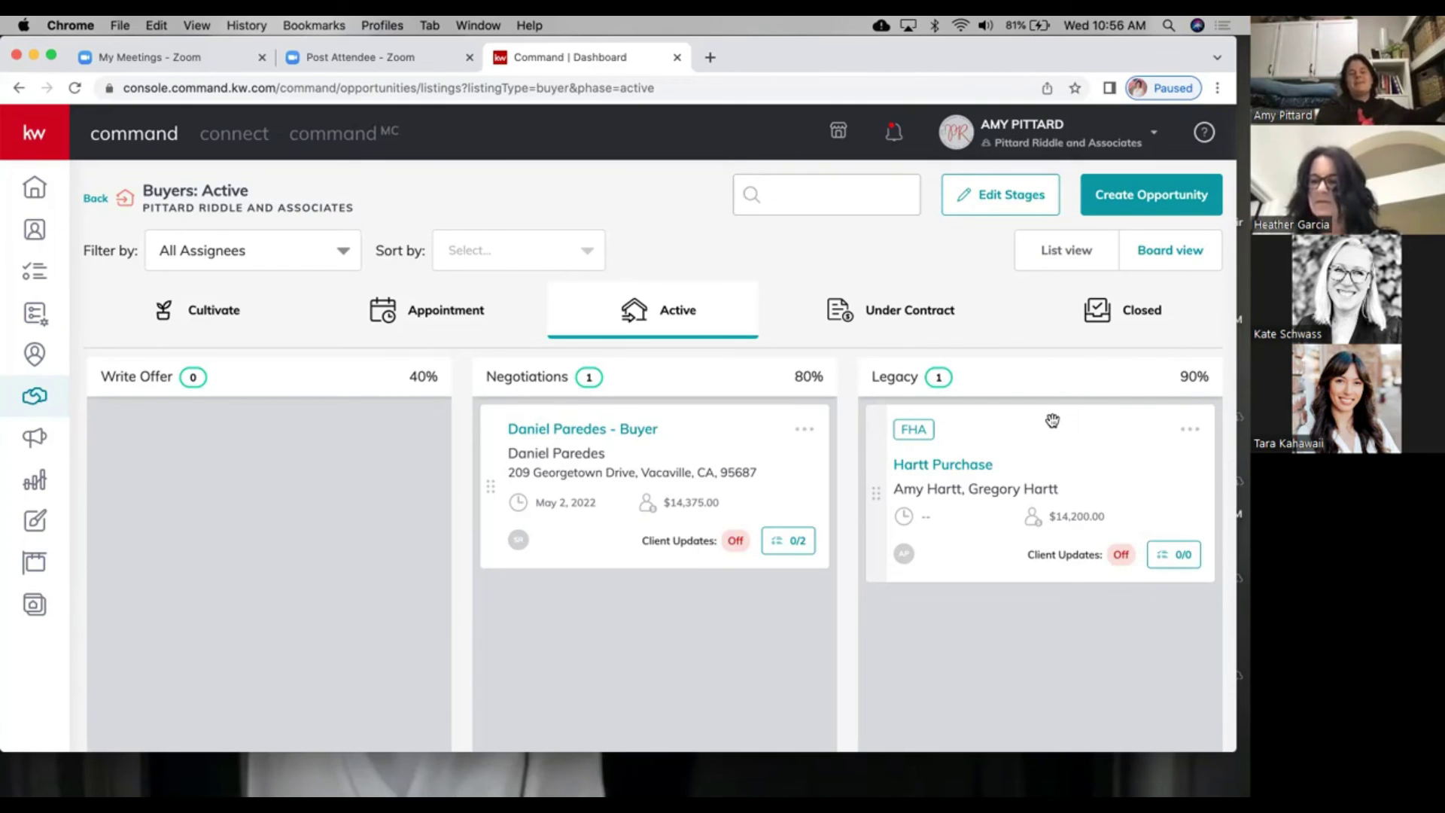
drag(1053, 421, 691, 435)
drag(689, 429, 688, 427)
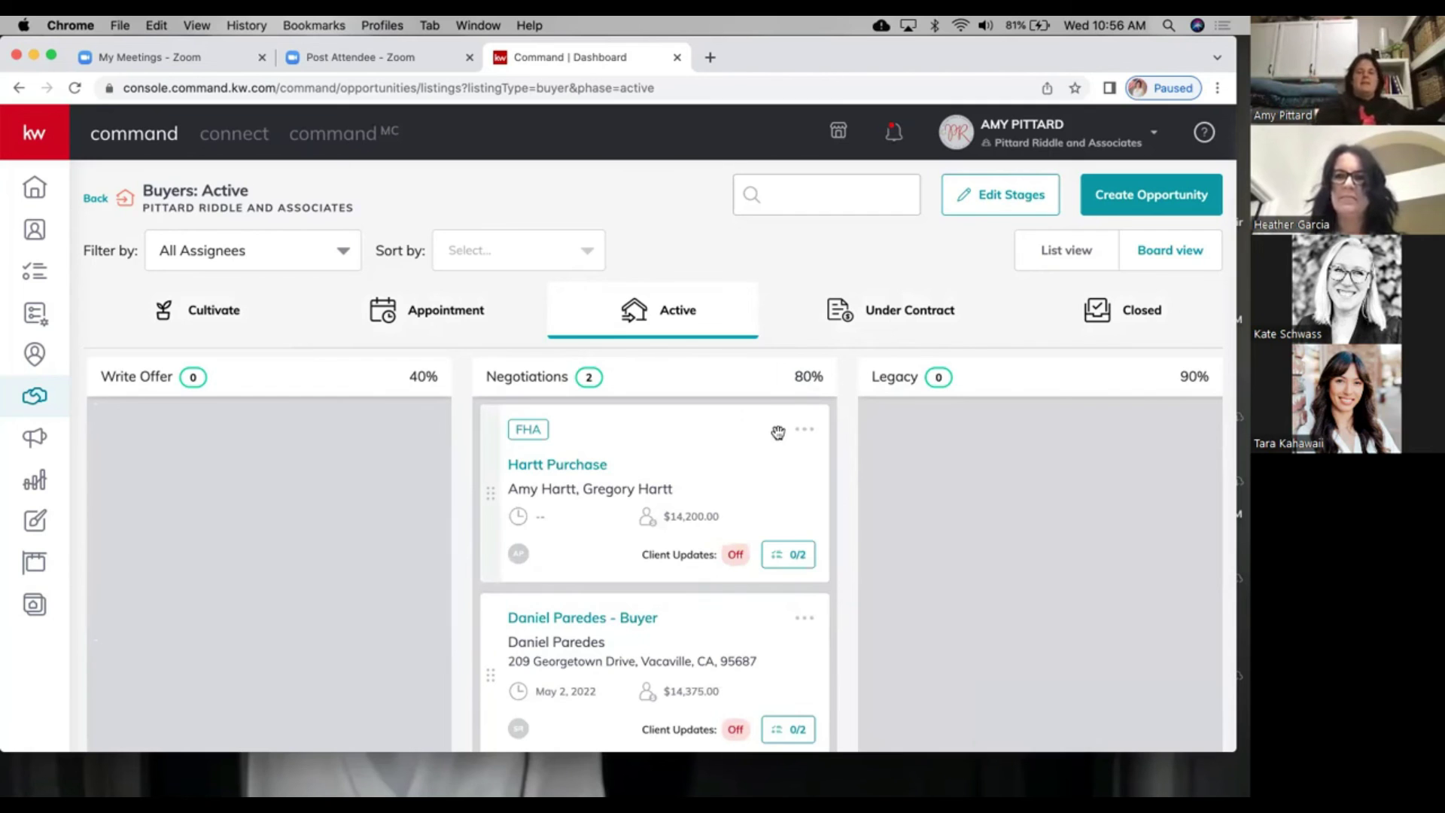
click(591, 470)
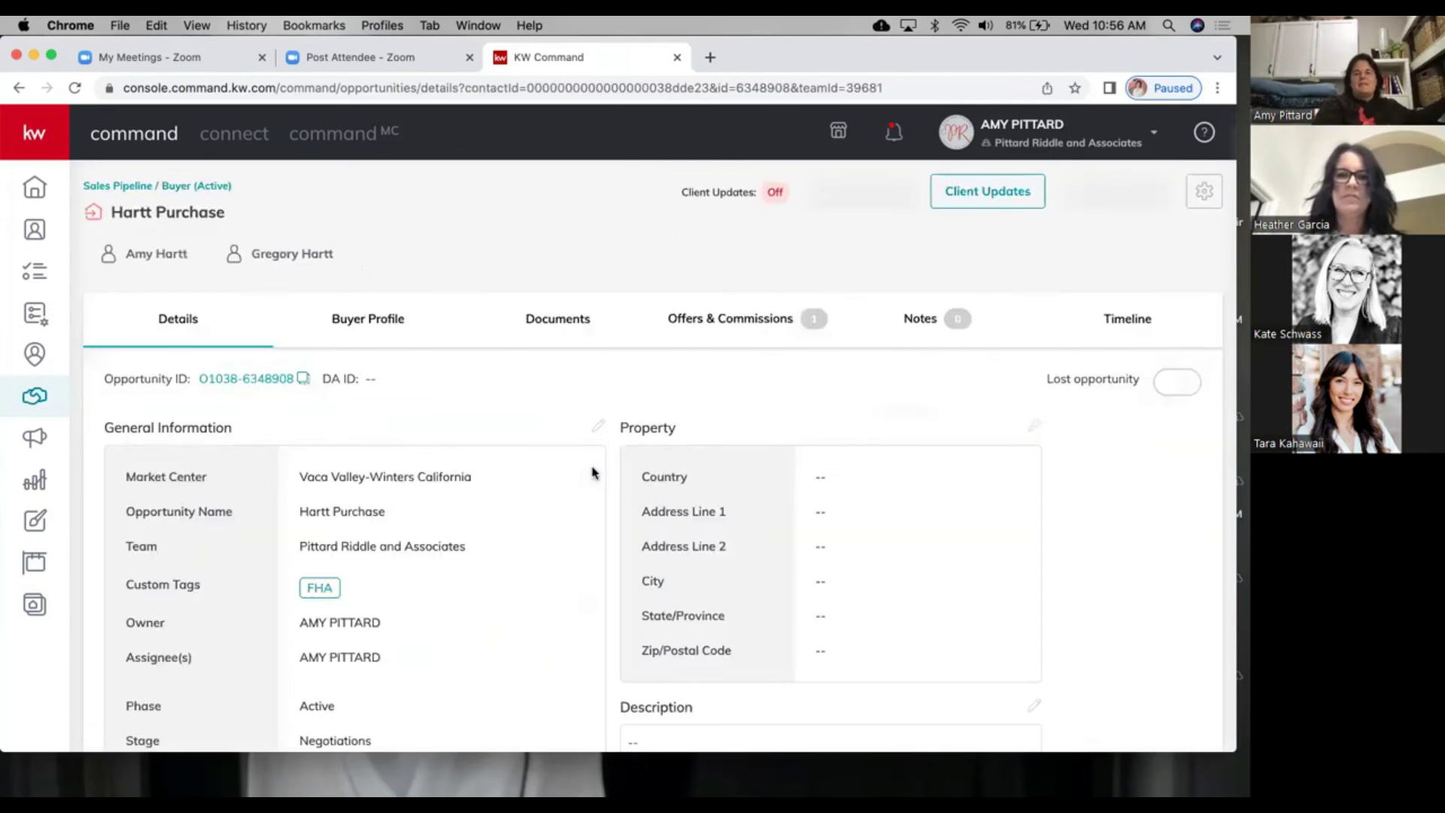
click(787, 320)
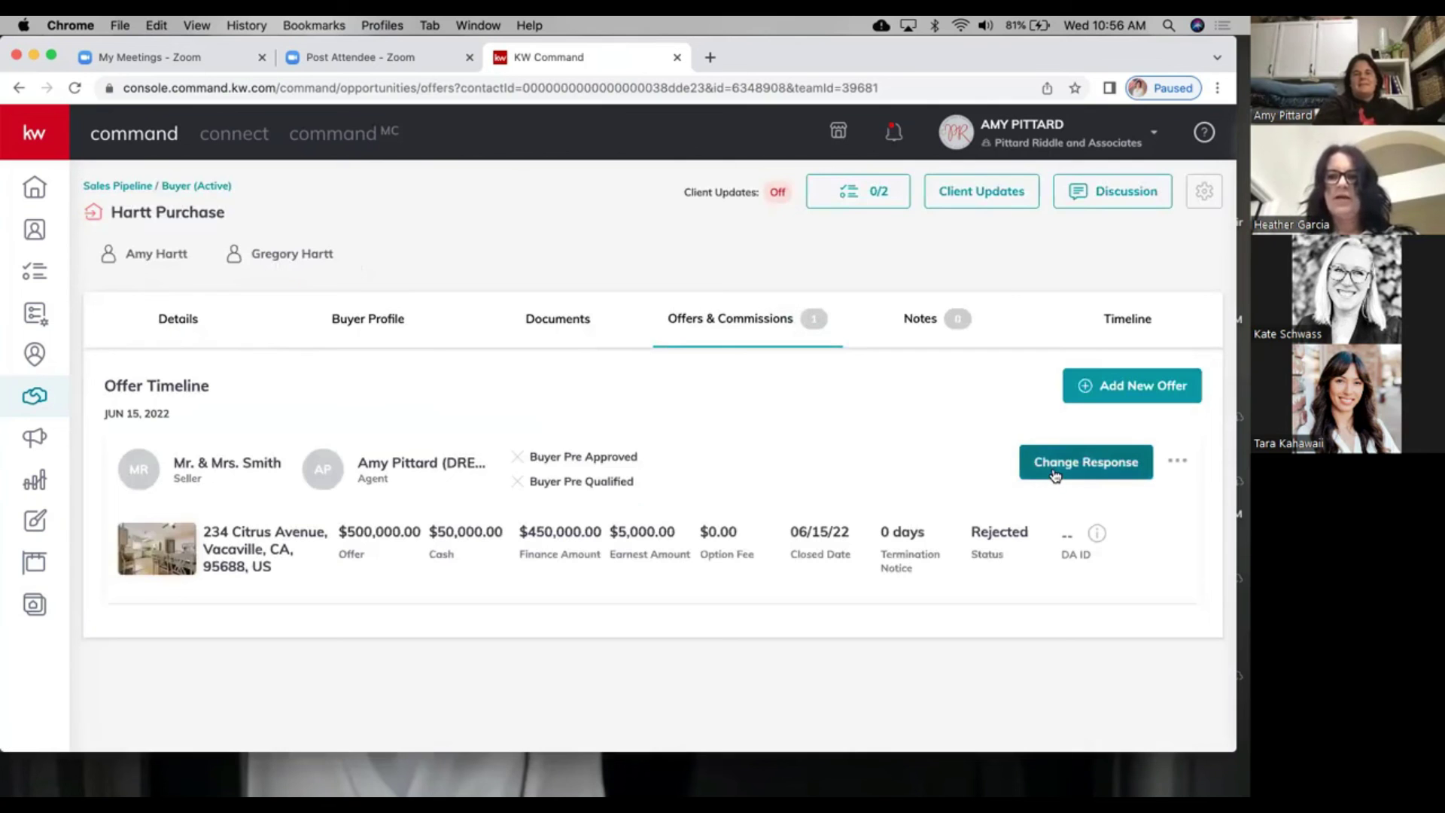
click(1056, 475)
click(662, 501)
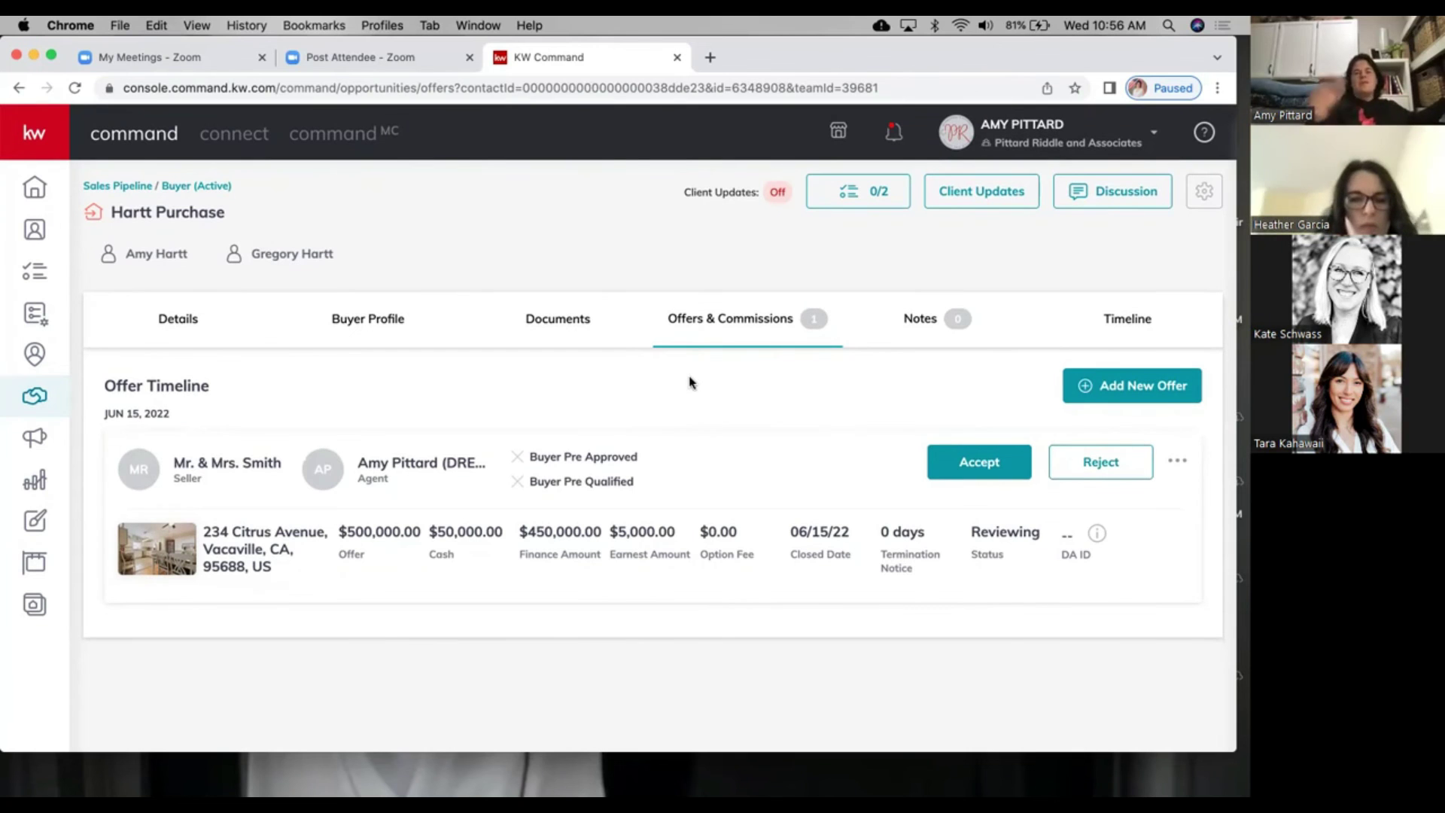
click(174, 186)
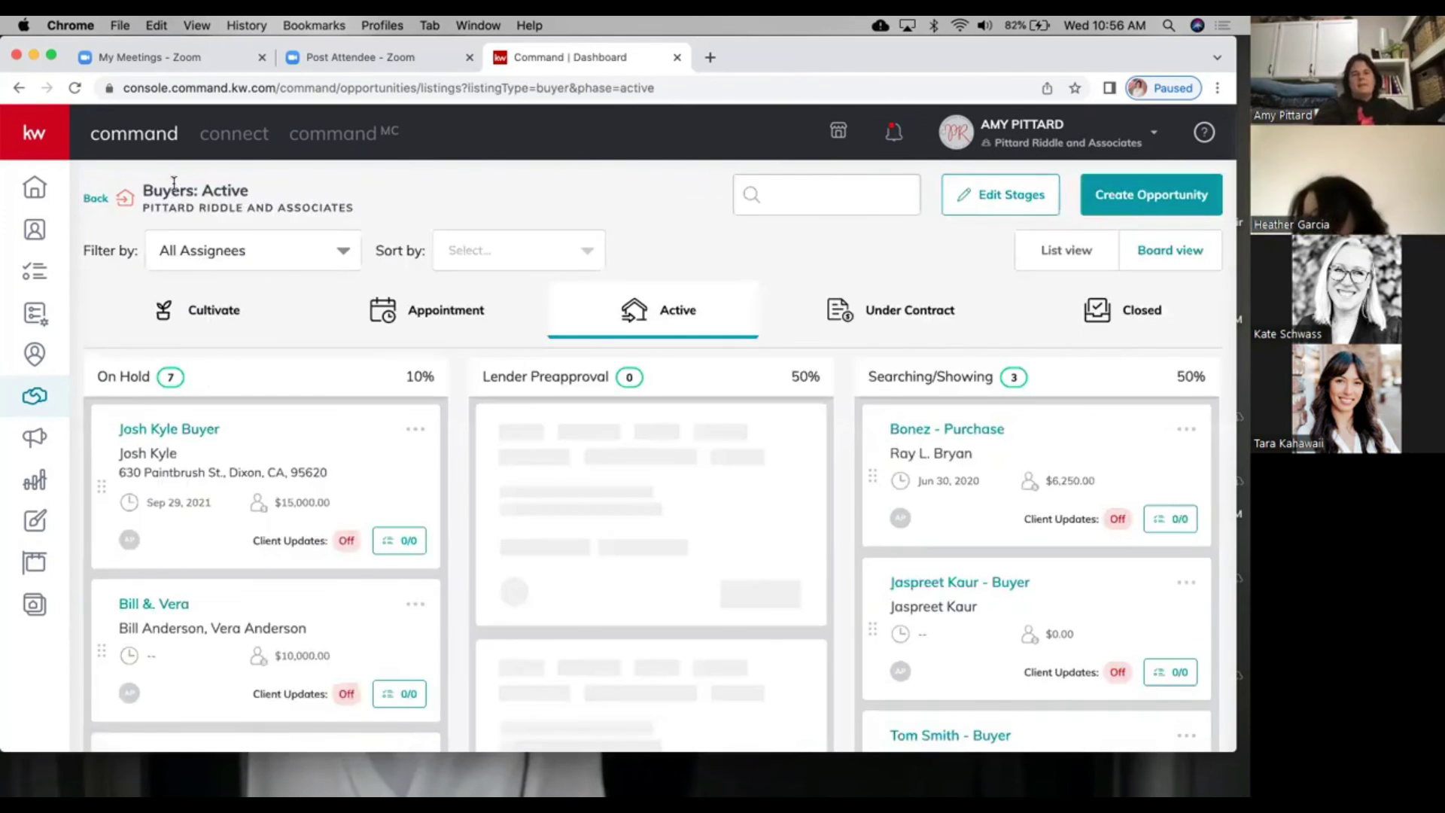
Step: Move Hartt Purchase from Negotiations into Searching/Showing and open its opportunity details
scroll(934, 473, right, 10)
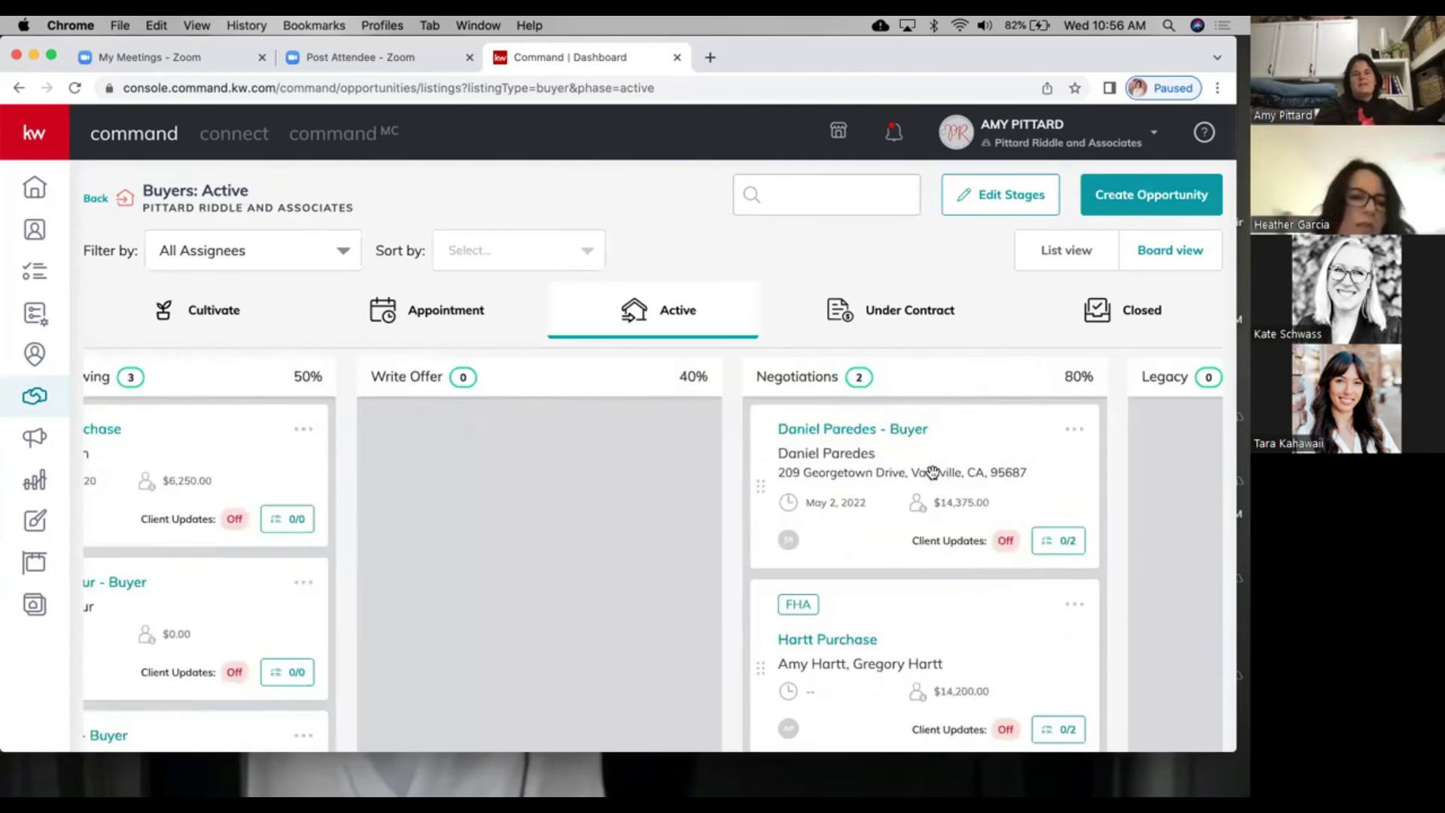
drag(728, 627, 169, 421)
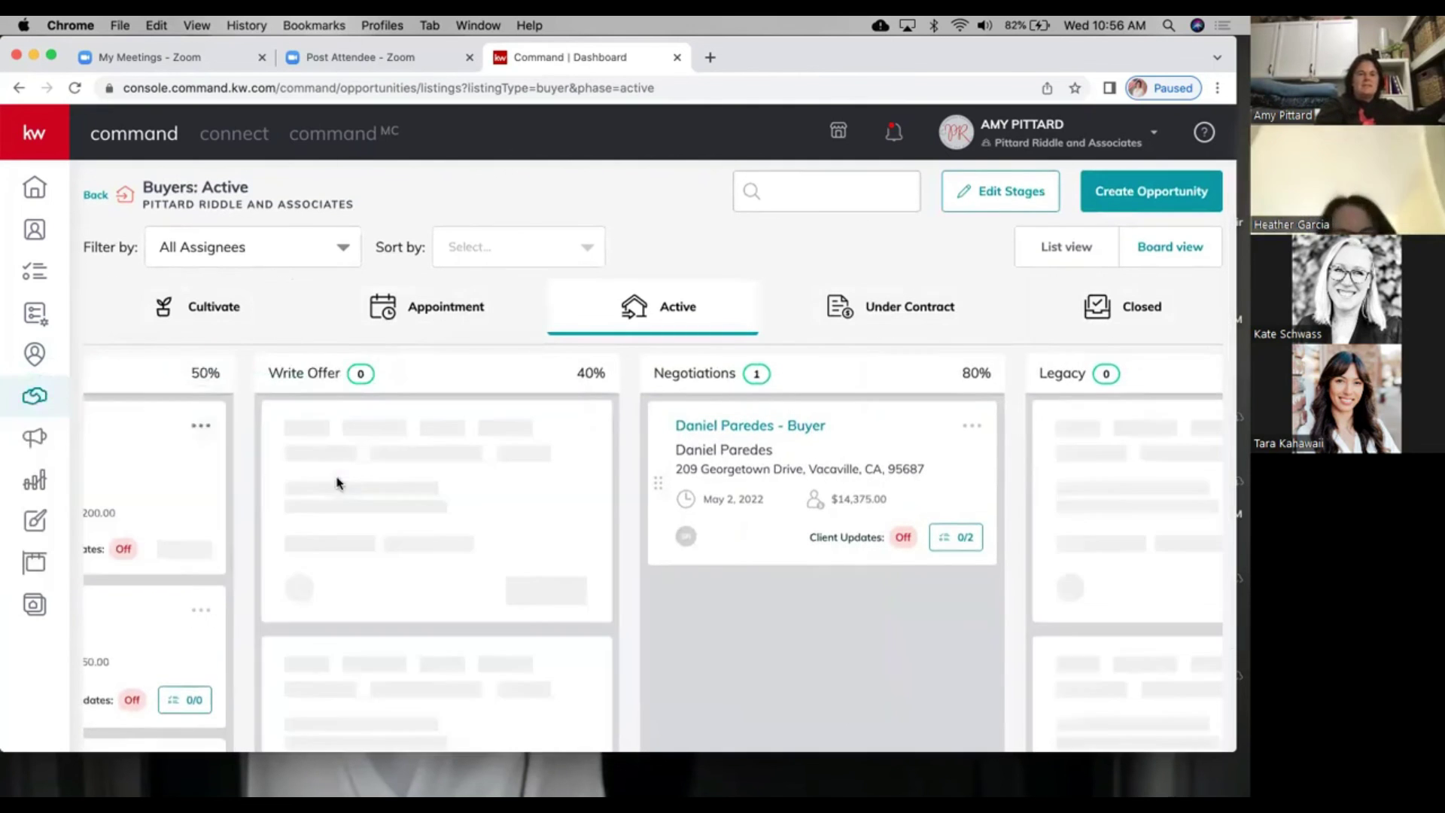
scroll(282, 487, left, 6)
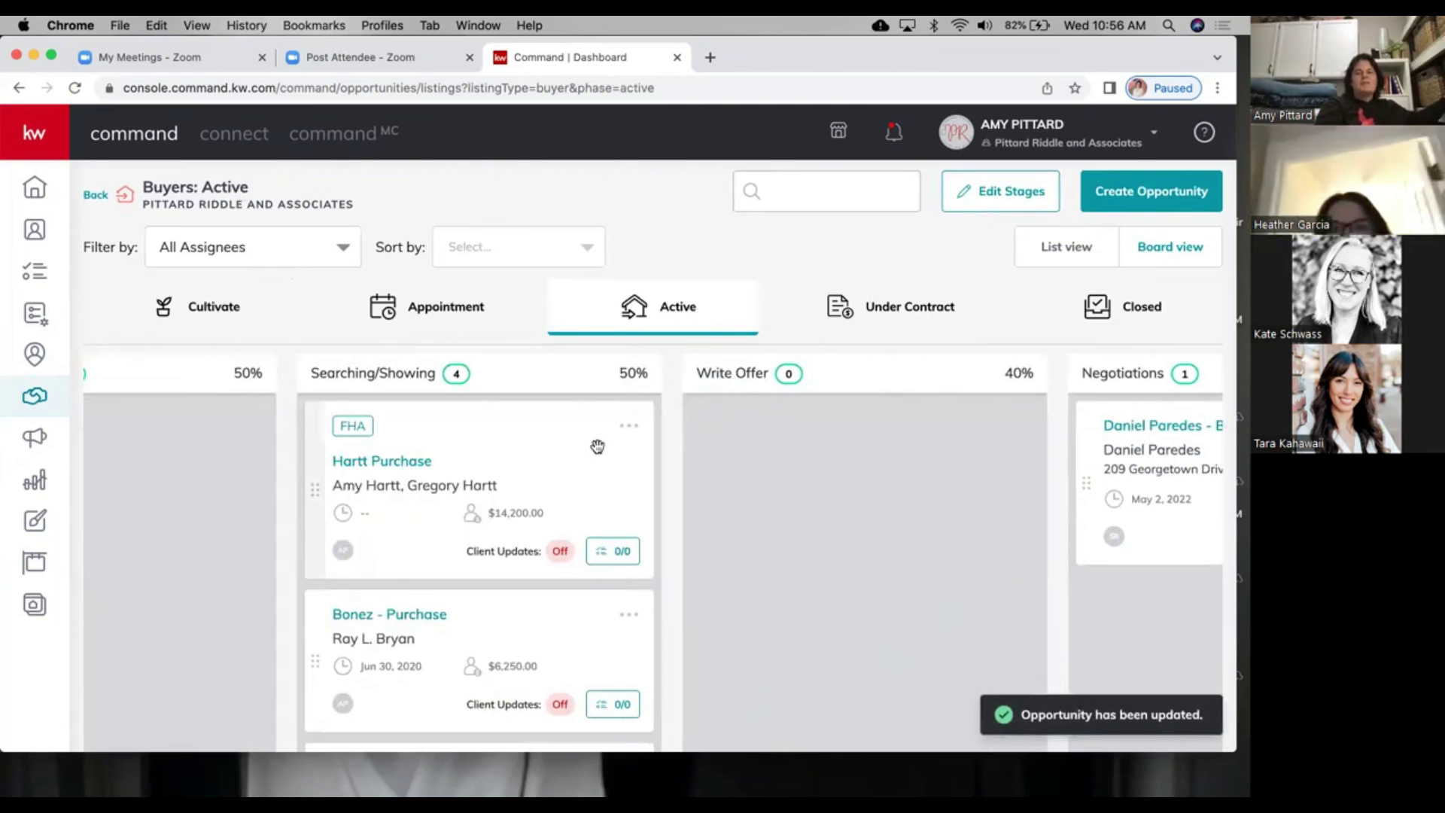
click(632, 429)
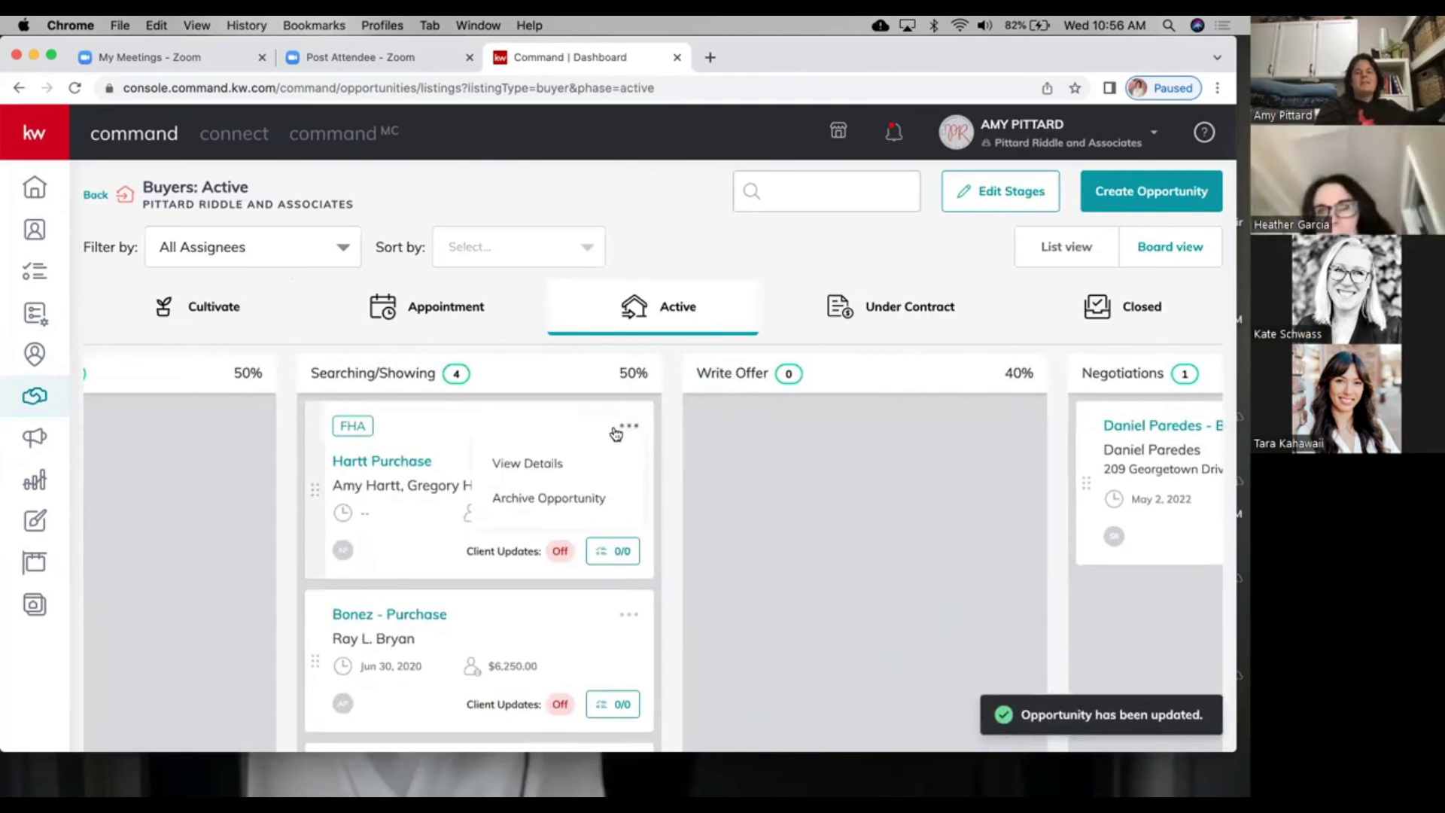
click(544, 464)
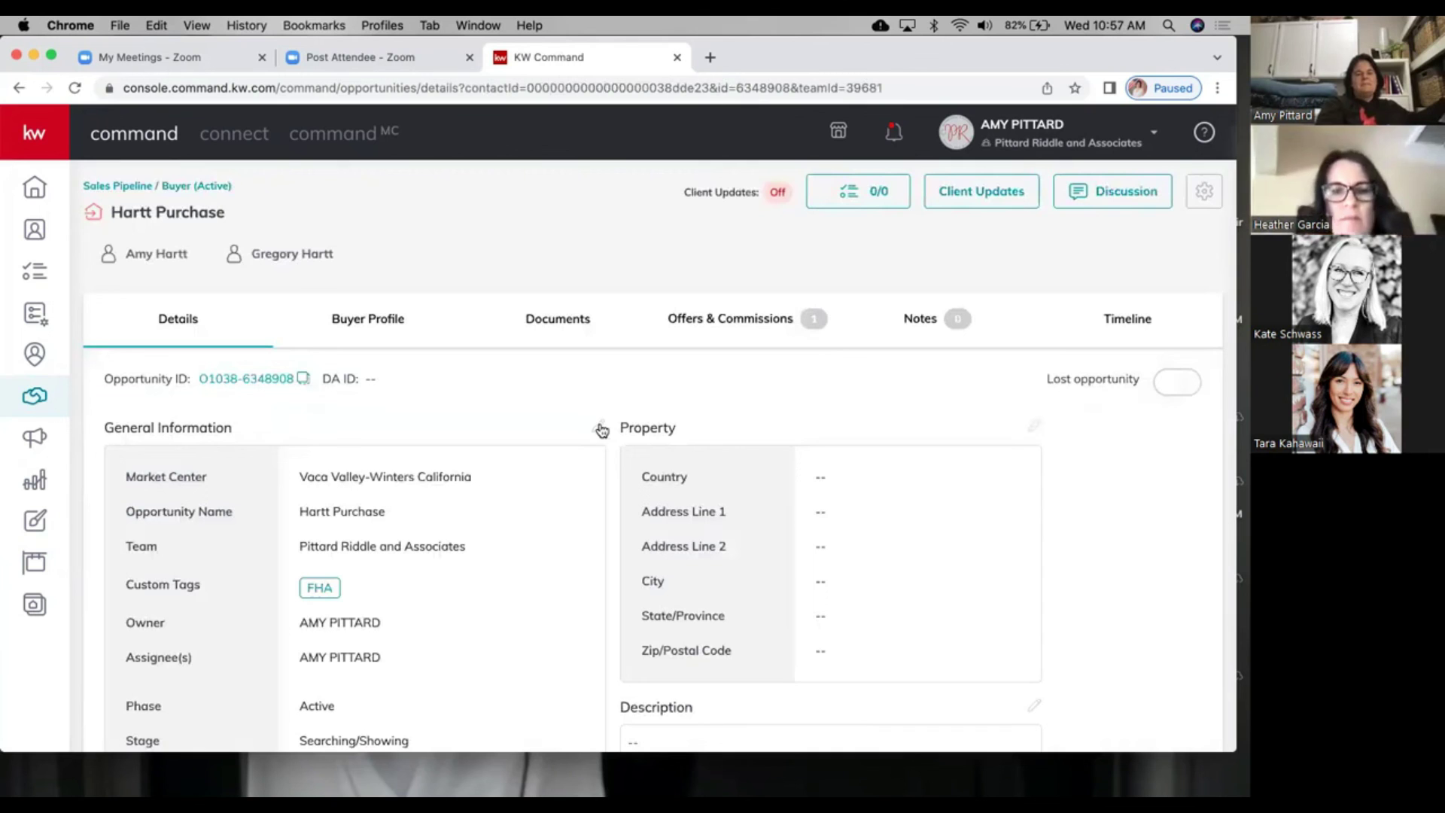
Step: Save Hartt Purchase's general information with phase Active and stage On Hold
click(600, 429)
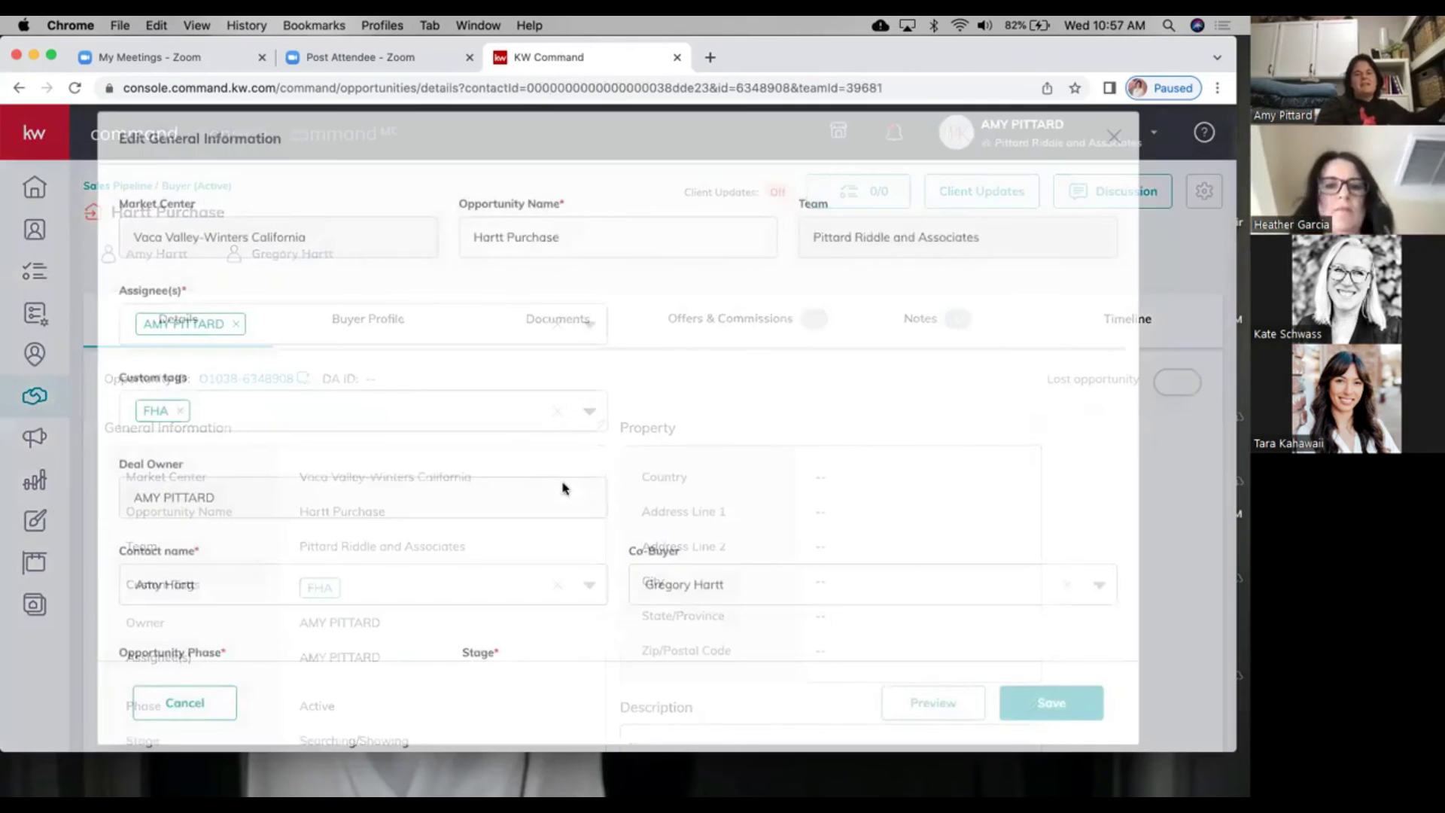
scroll(563, 488, down, 5)
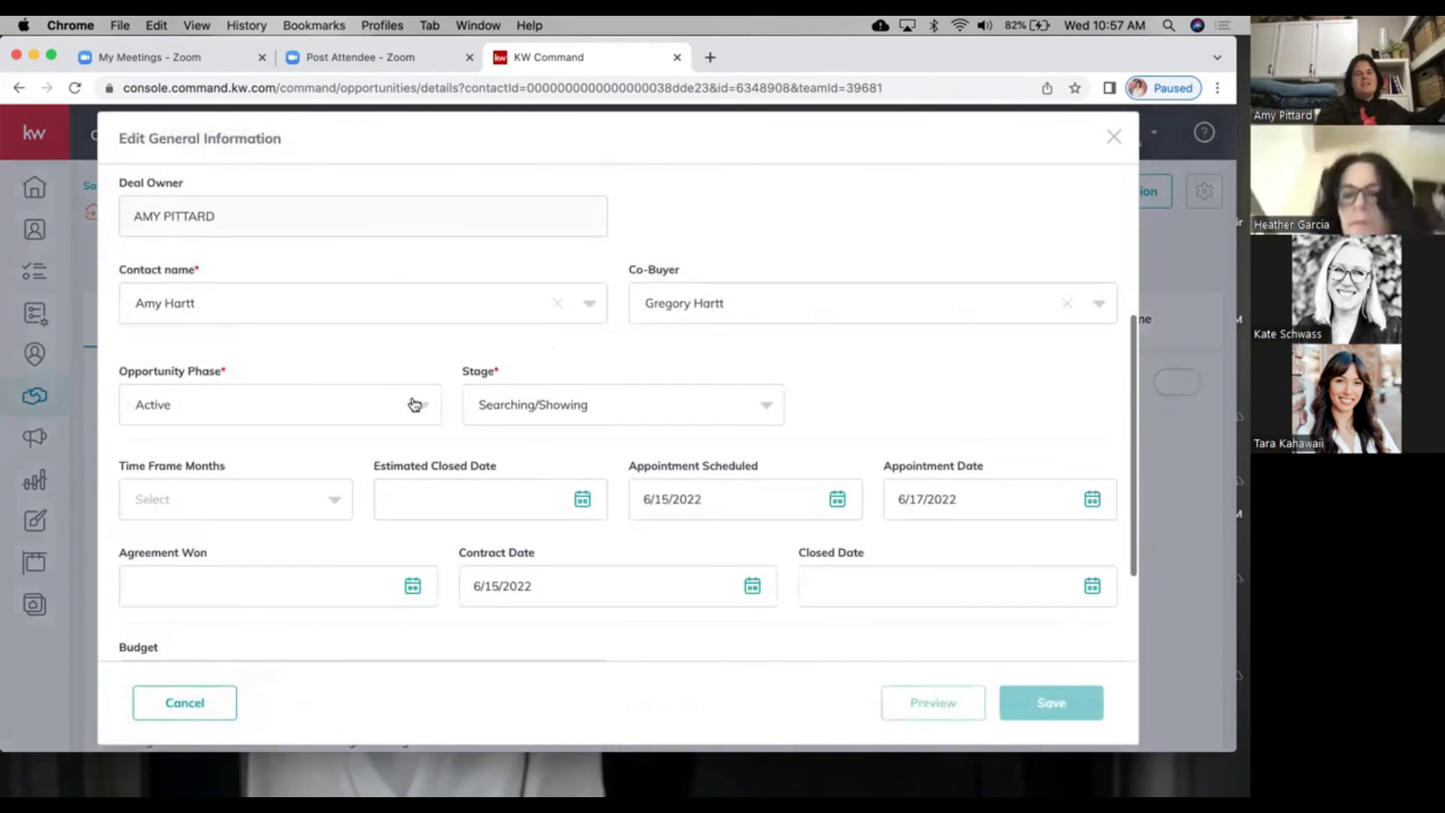
click(385, 405)
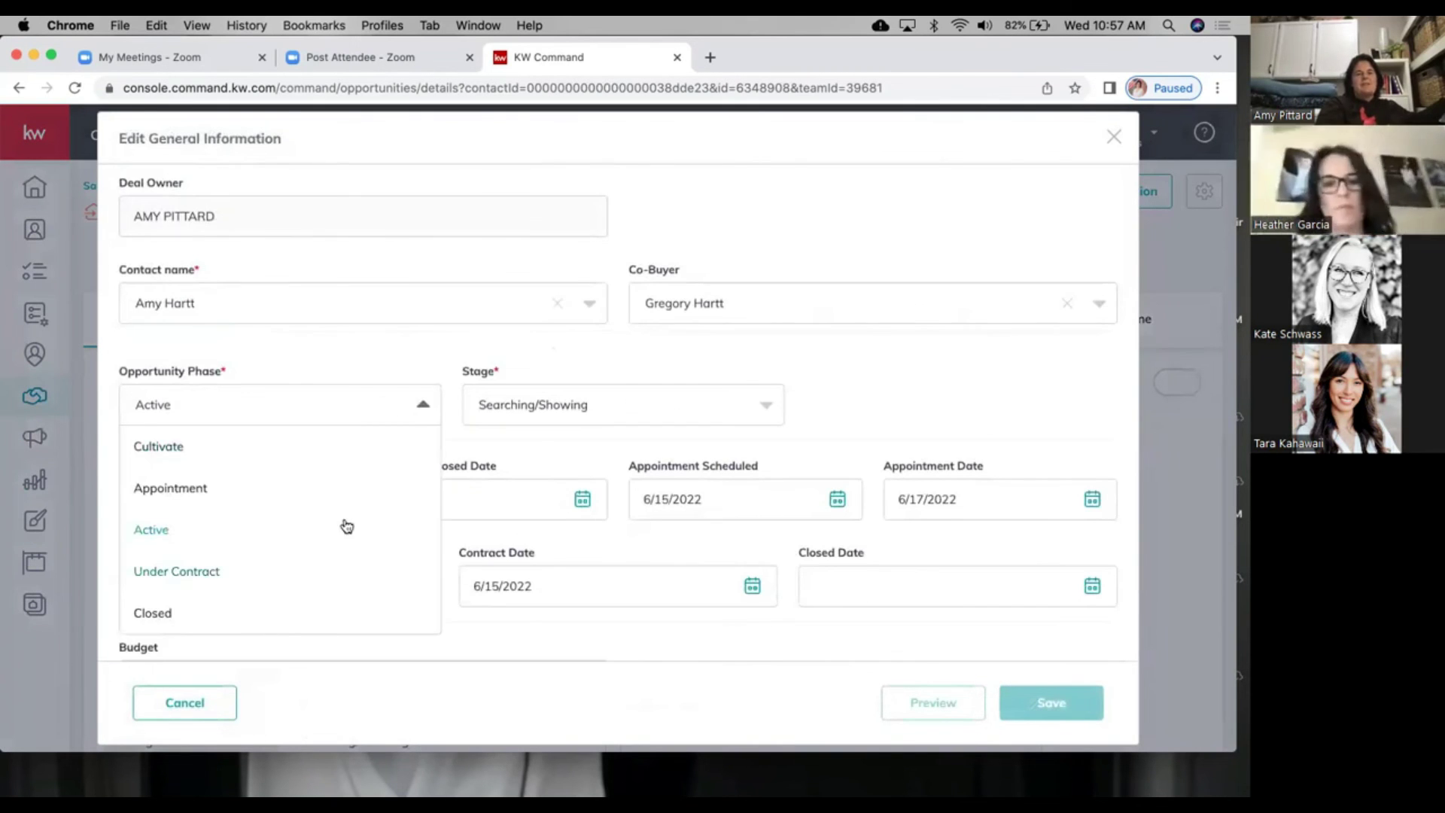
click(545, 407)
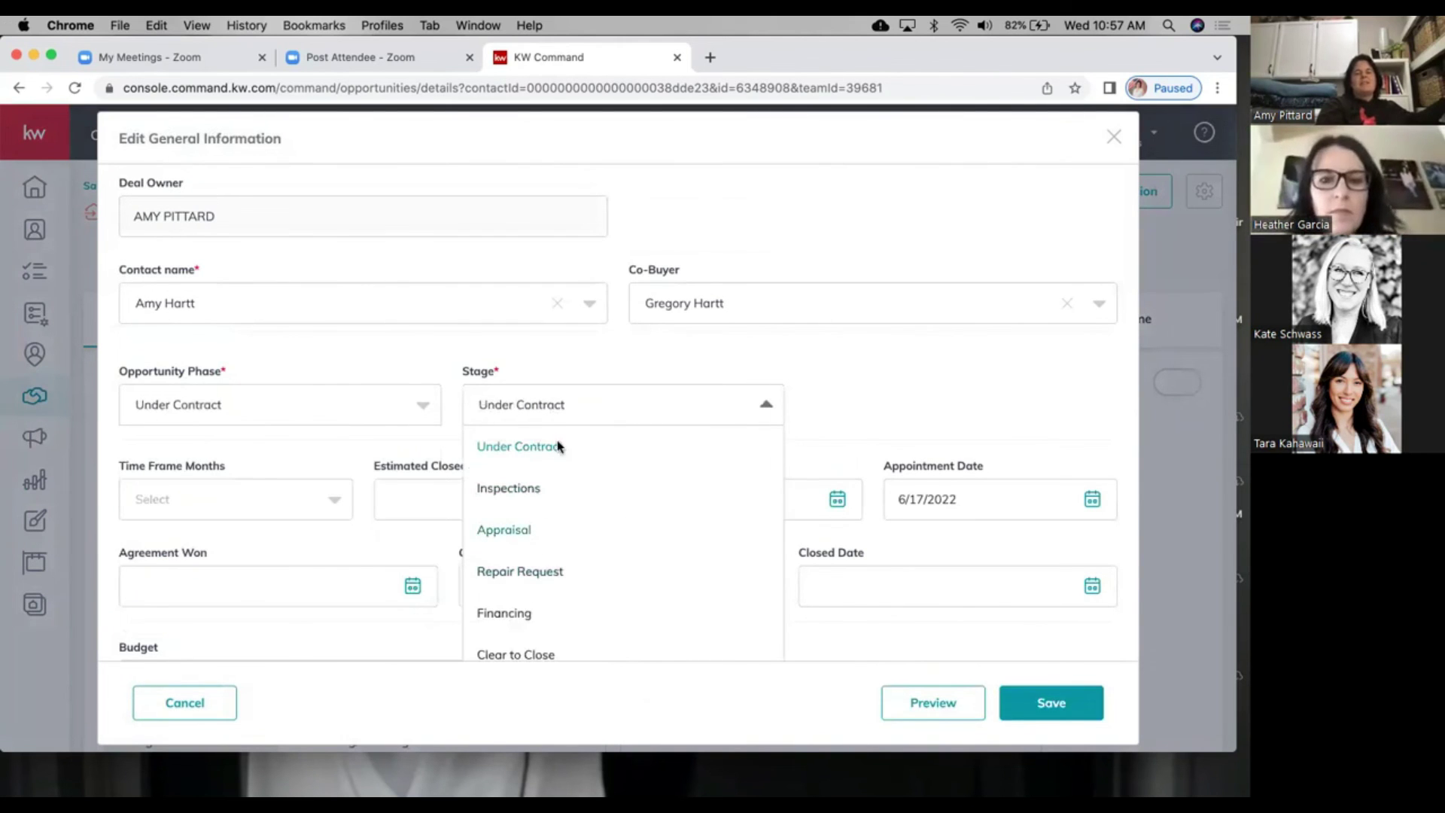
click(419, 405)
click(299, 527)
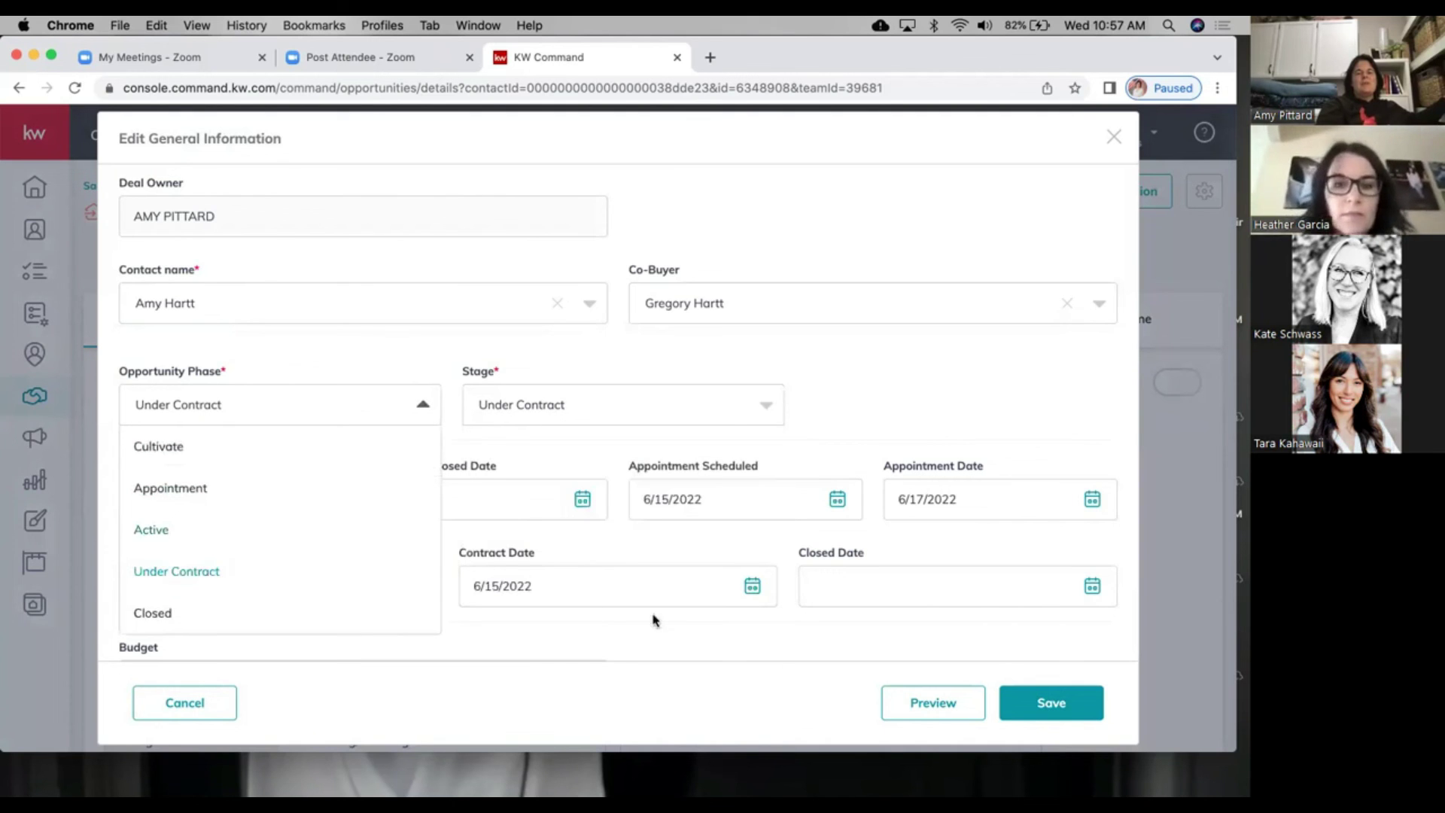
click(1073, 708)
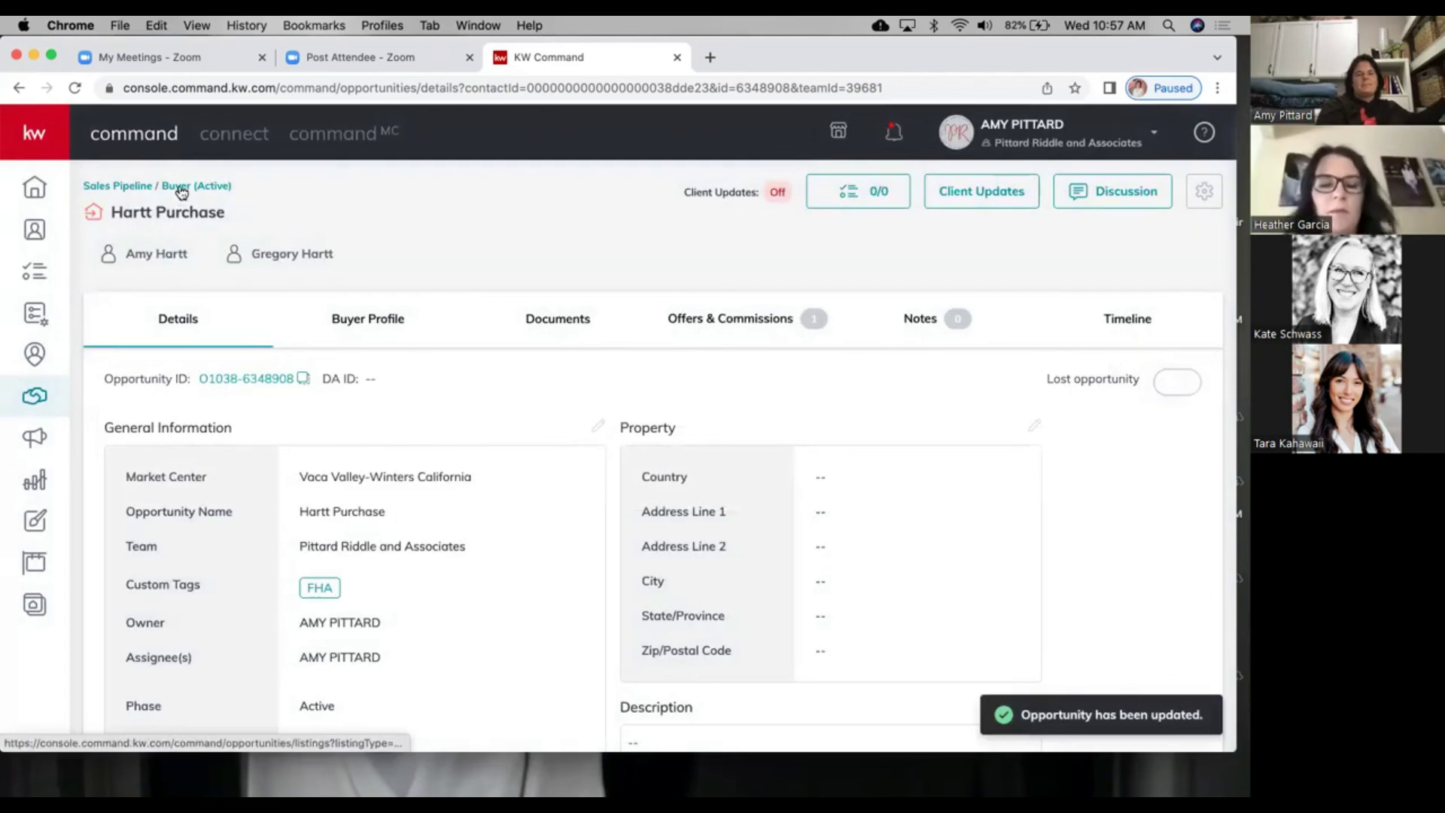
click(180, 186)
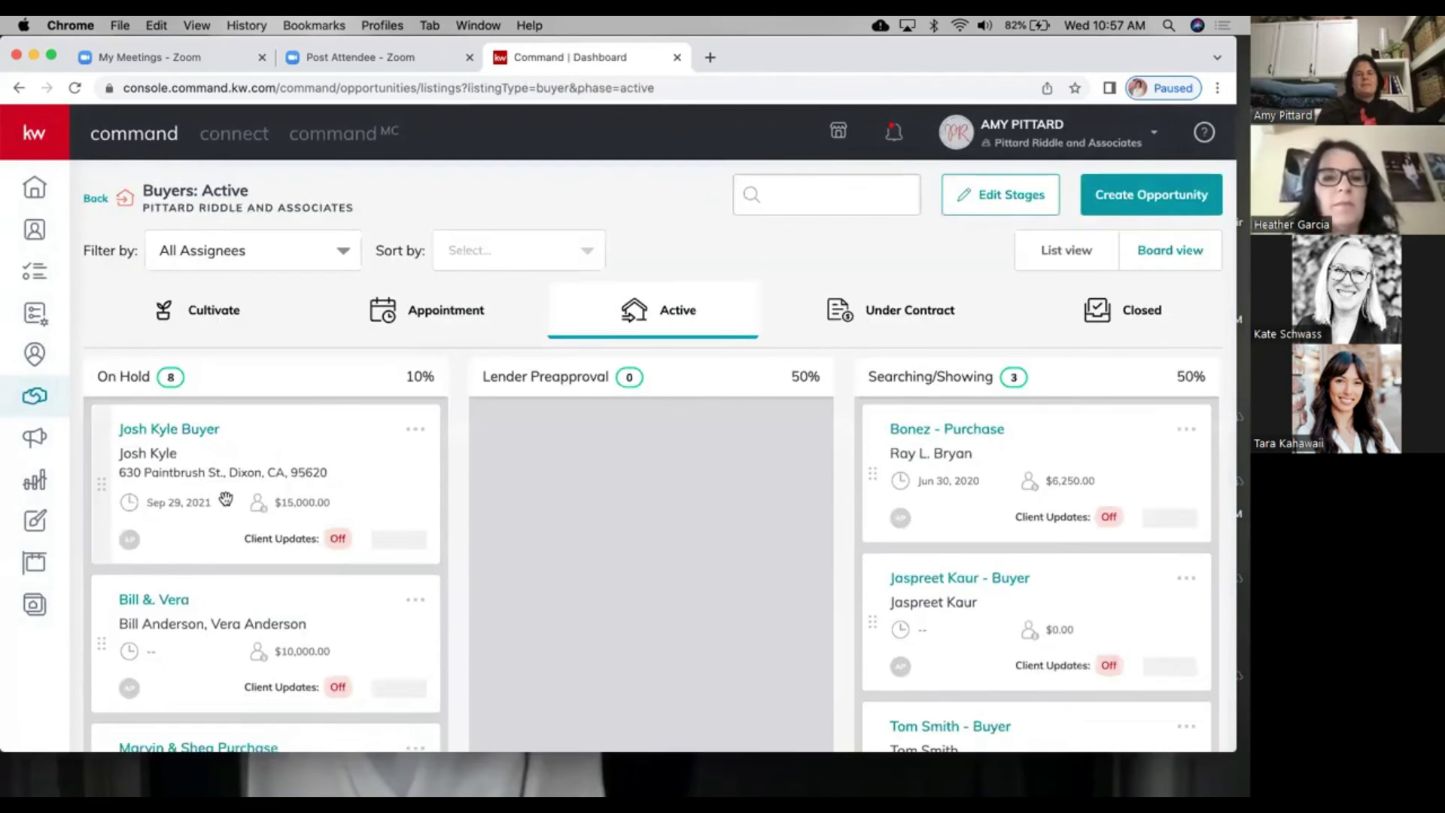
Step: Scroll down the On Hold column to reveal the Hartt Purchase card among its 8 opportunities
scroll(226, 499, down, 2)
scroll(225, 499, down, 2)
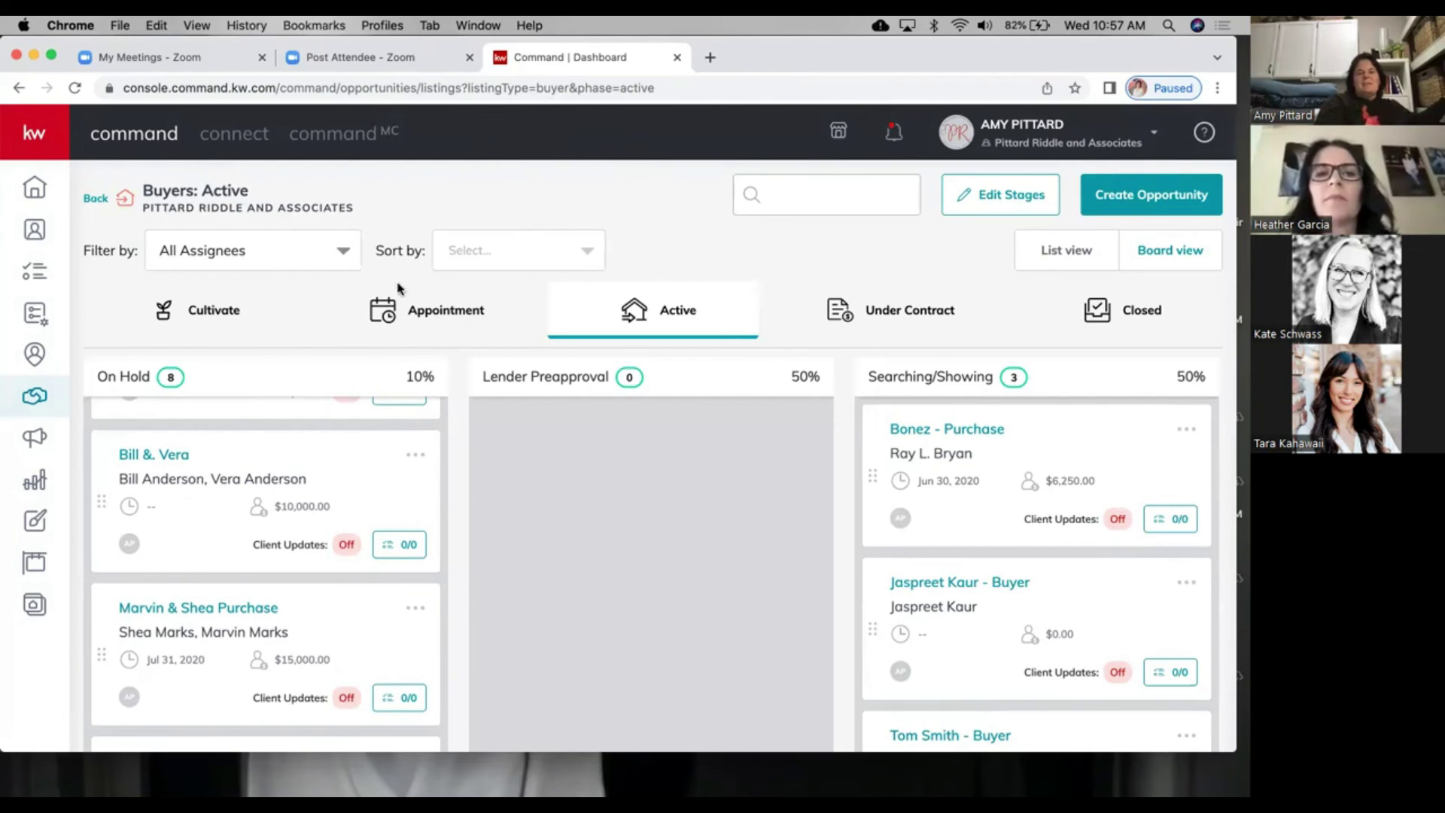
scroll(313, 480, down, 10)
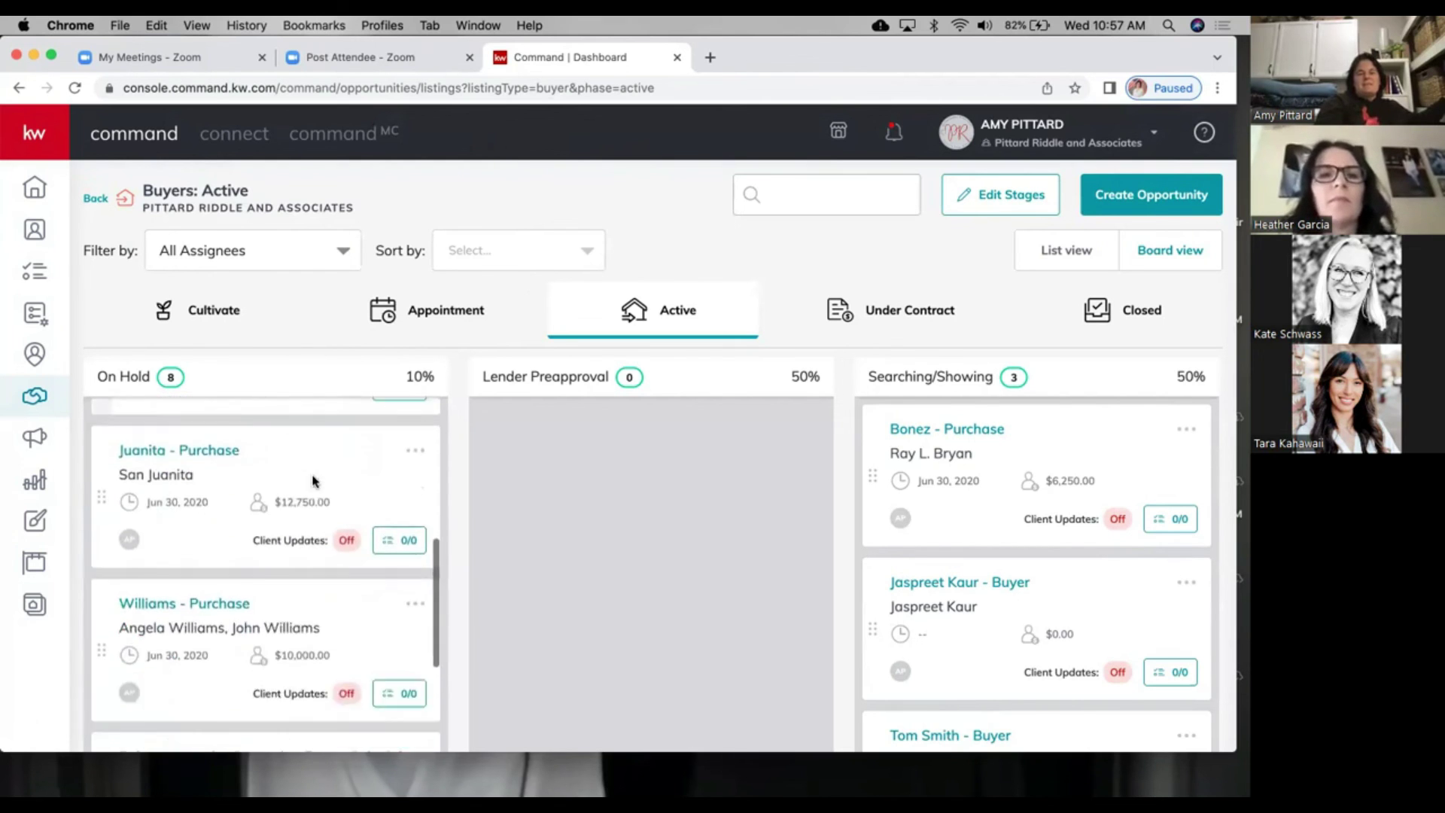
scroll(373, 495, down, 2)
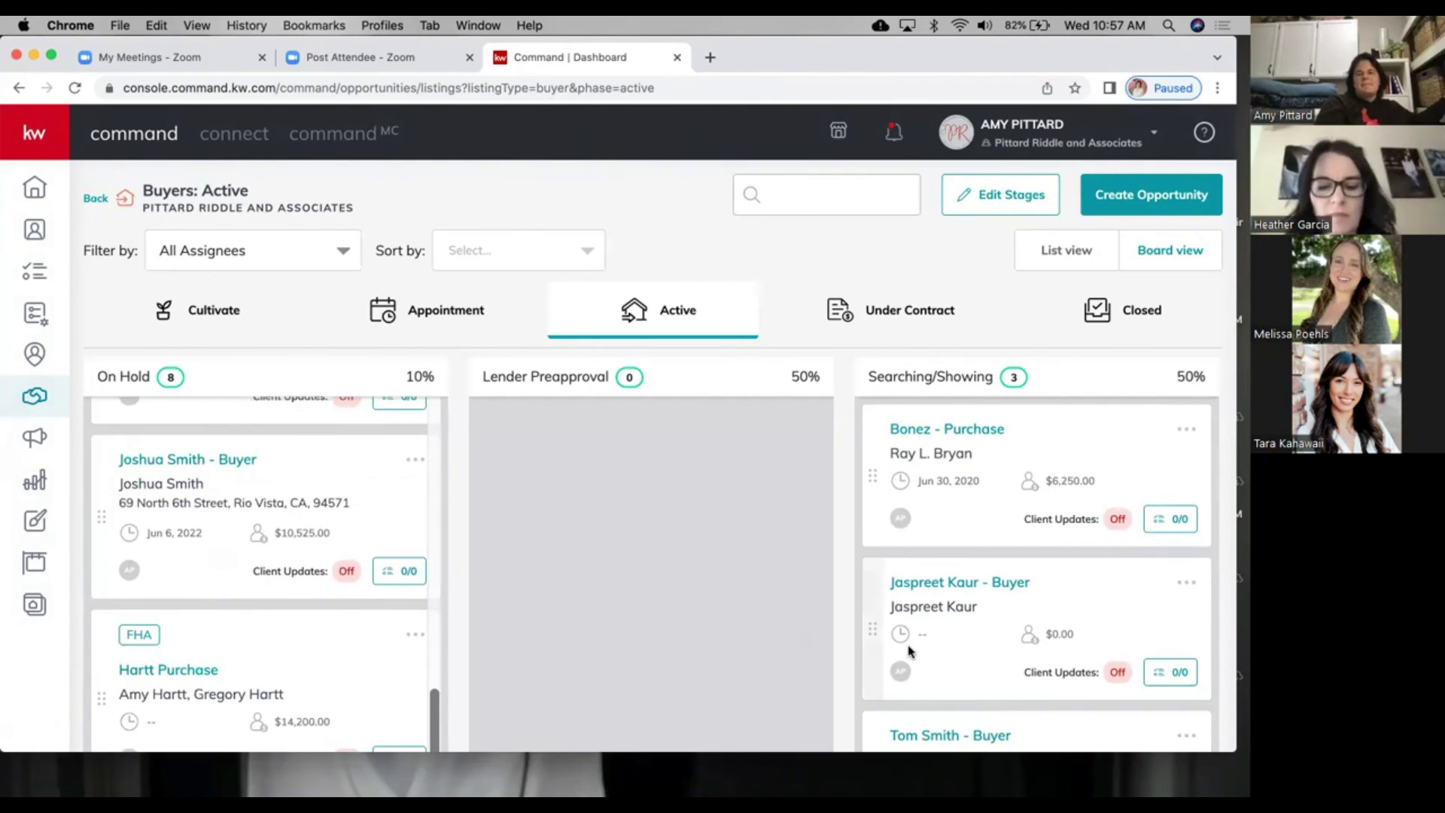
scroll(908, 651, down, 3)
scroll(909, 650, down, 3)
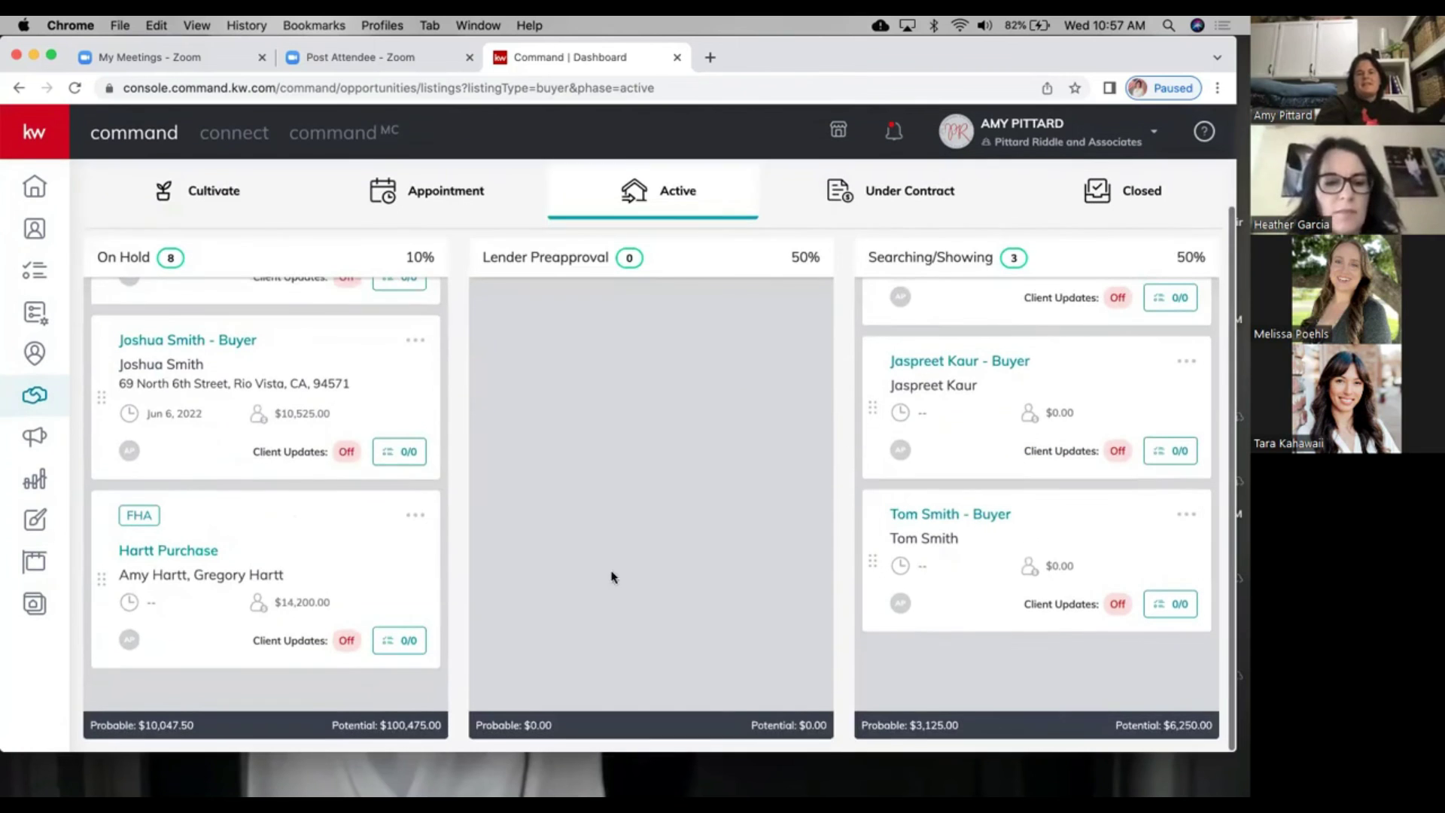
Step: Archive the Hartt Purchase opportunity, leaving 7 opportunities On Hold
click(415, 515)
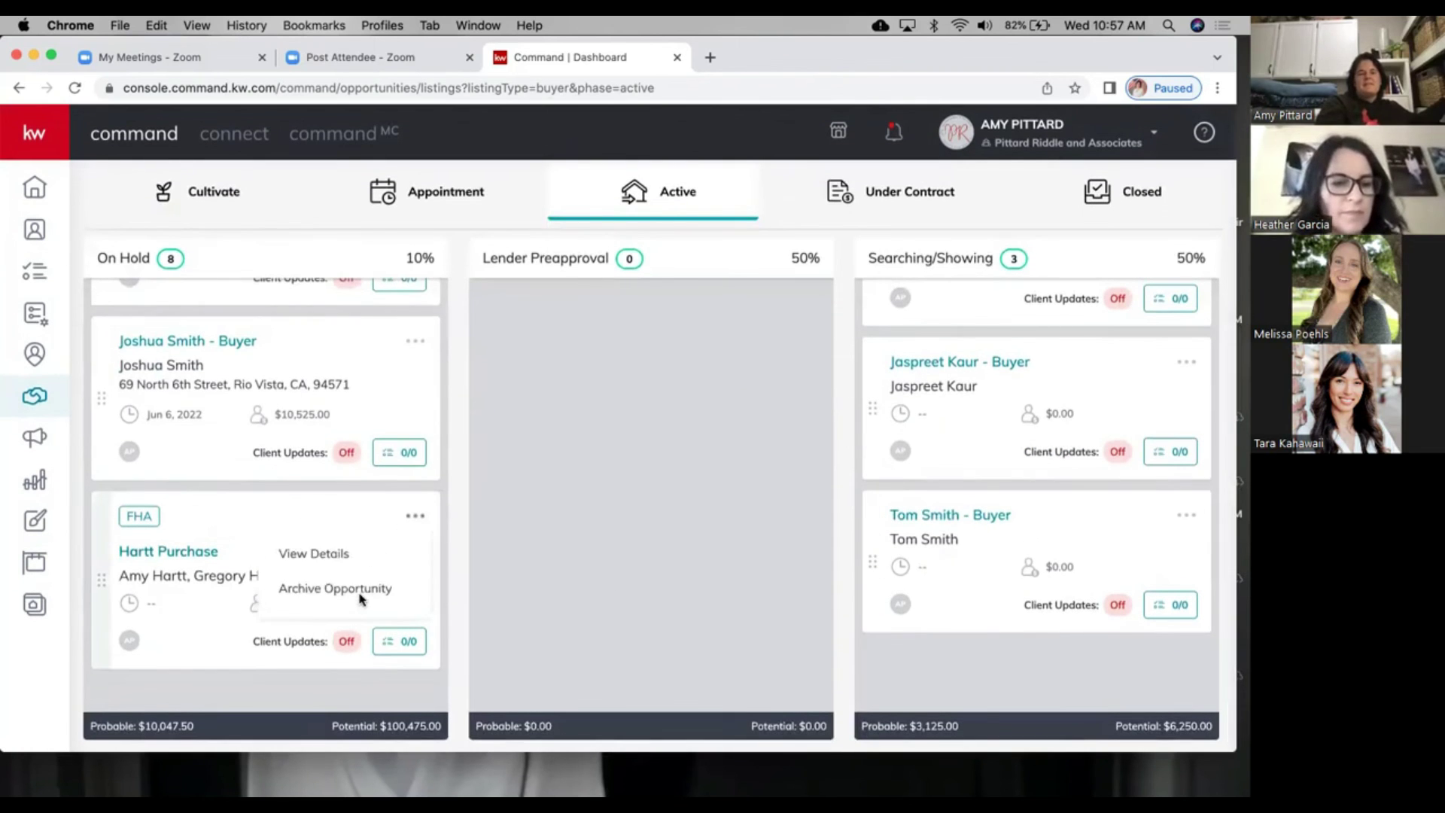
click(360, 596)
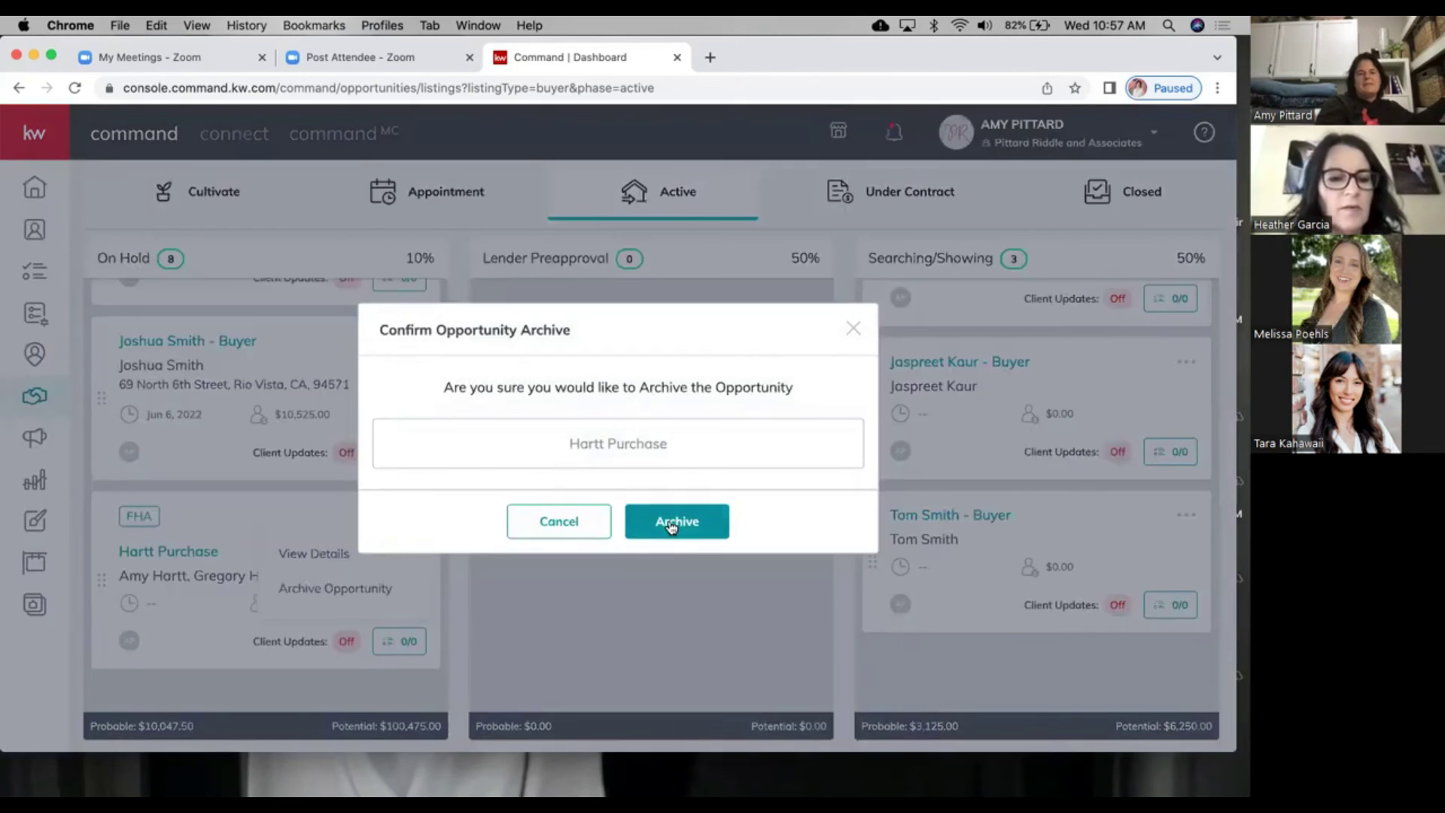
click(671, 525)
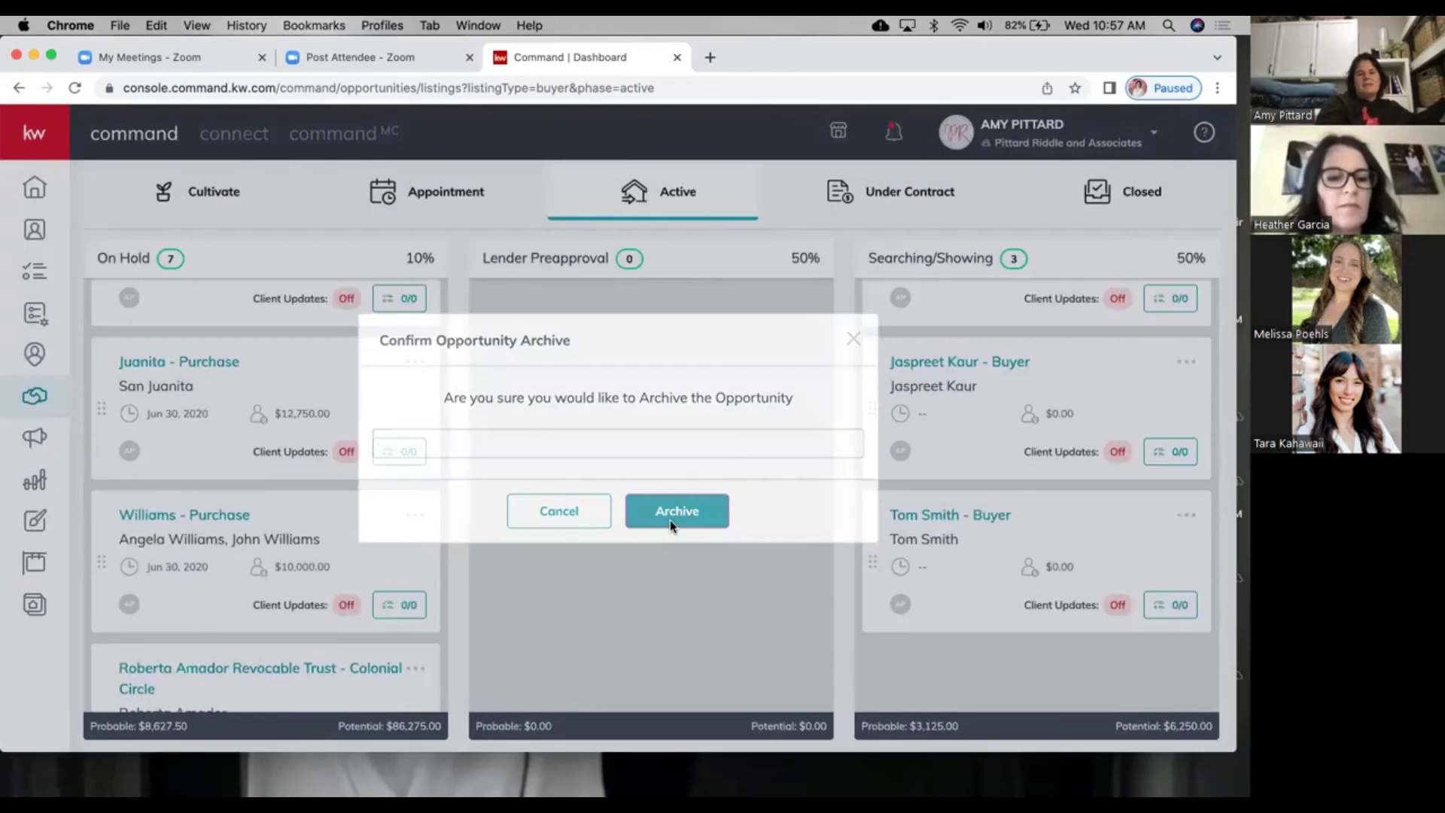
scroll(430, 215, up, 3)
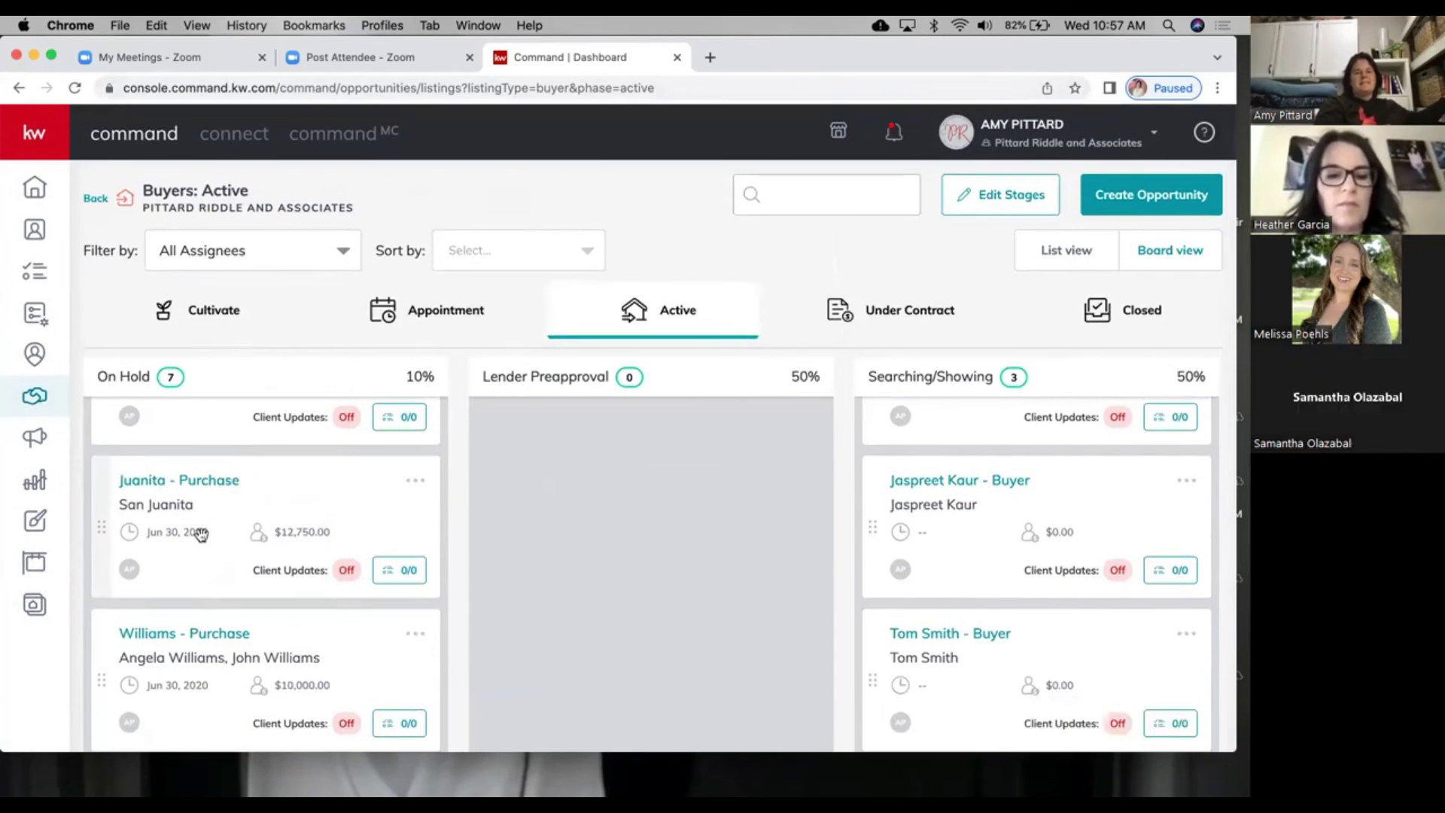
scroll(202, 531, up, 5)
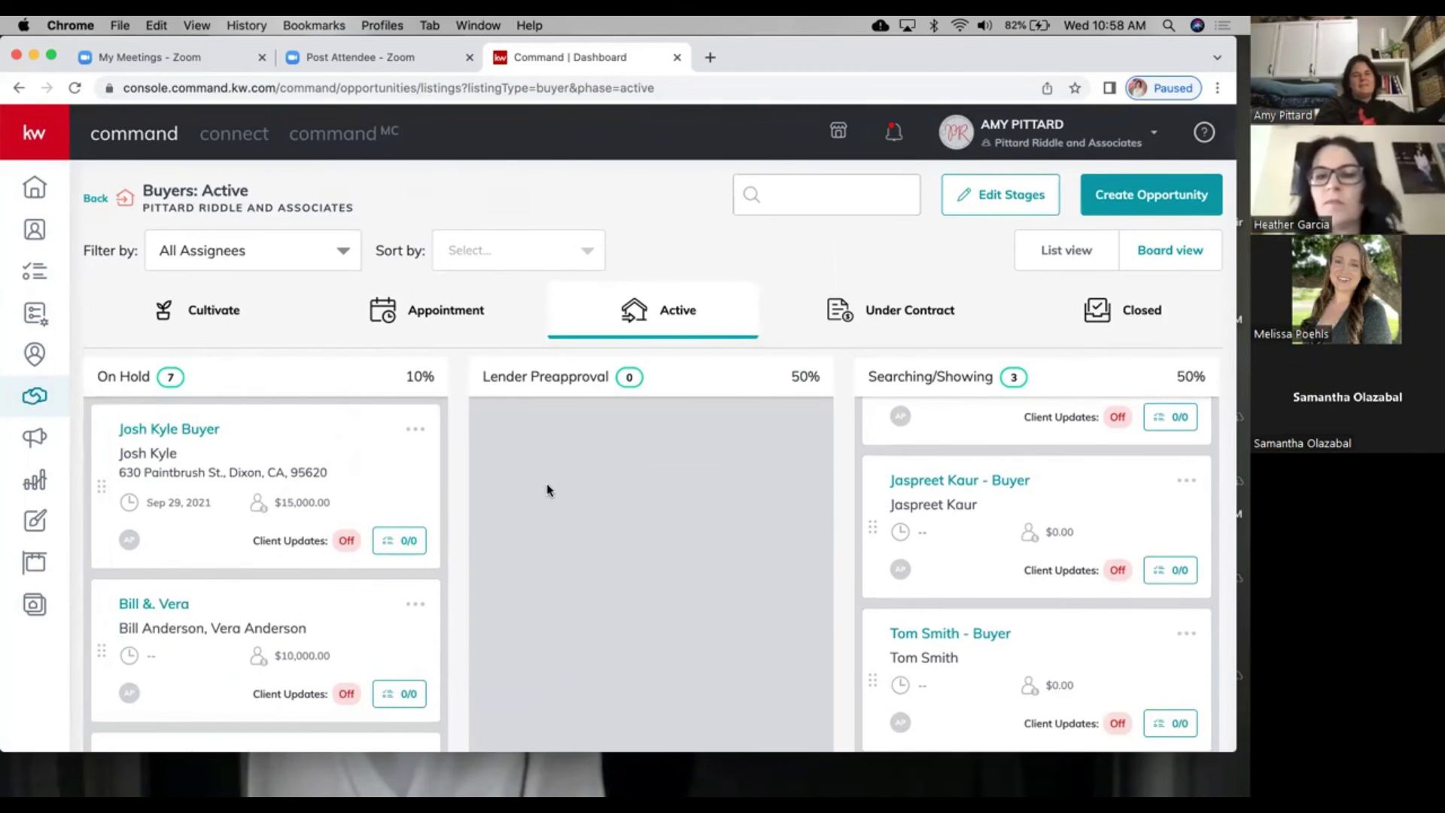
scroll(551, 491, right, 7)
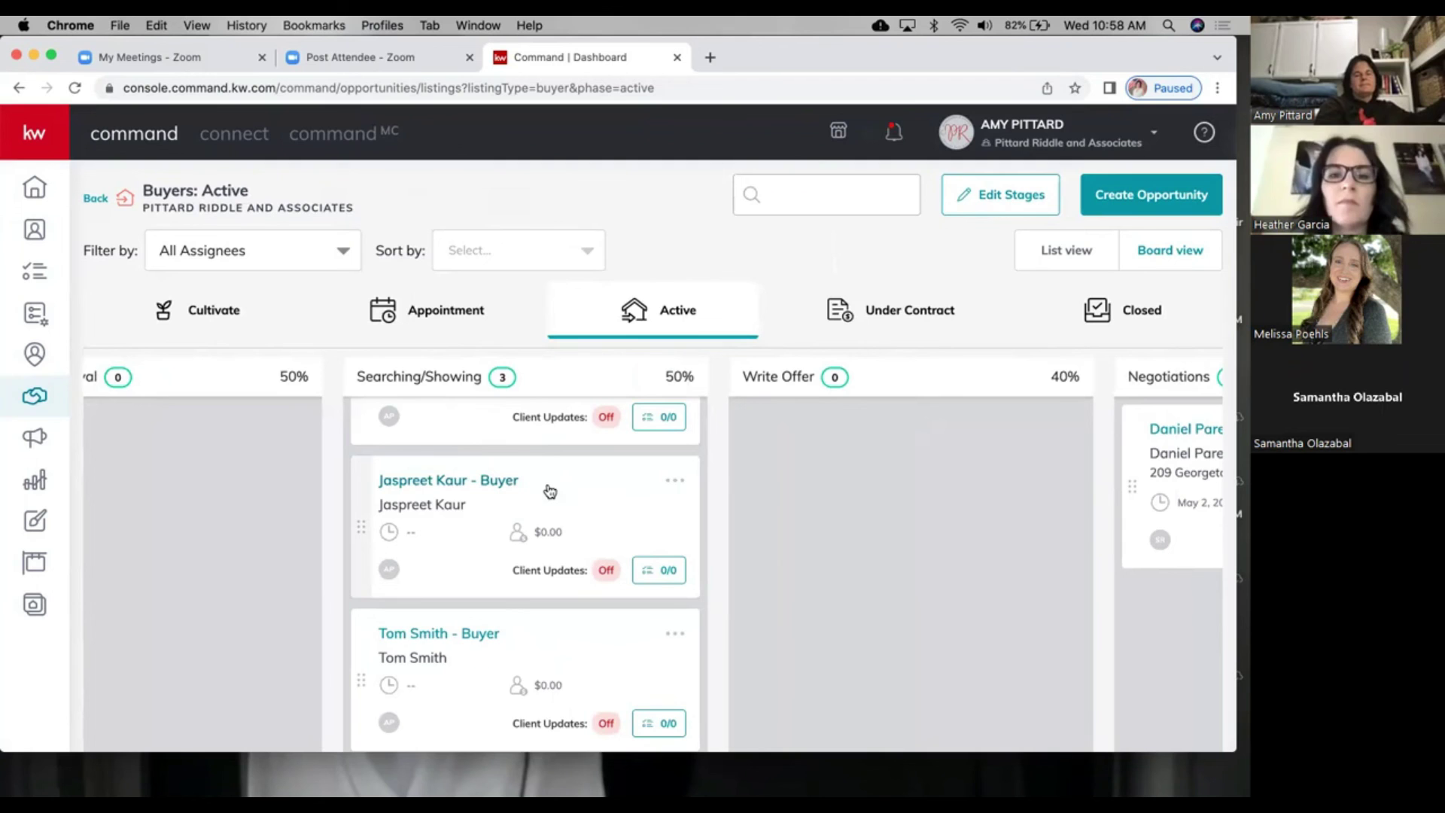
Step: Look across the Buyers: Active board columns and open a blank browser tab
scroll(550, 492, up, 3)
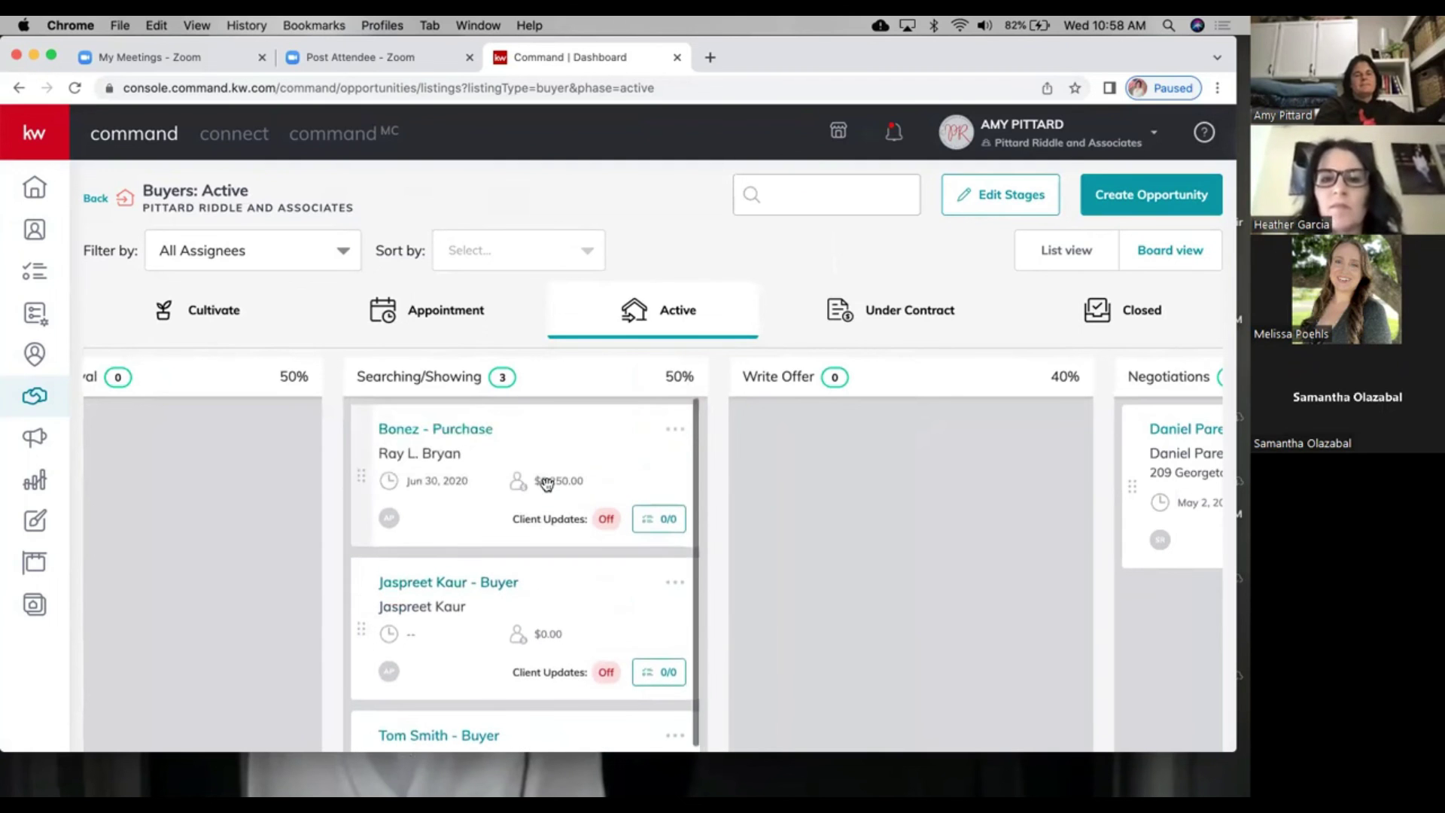
scroll(188, 521, left, 2)
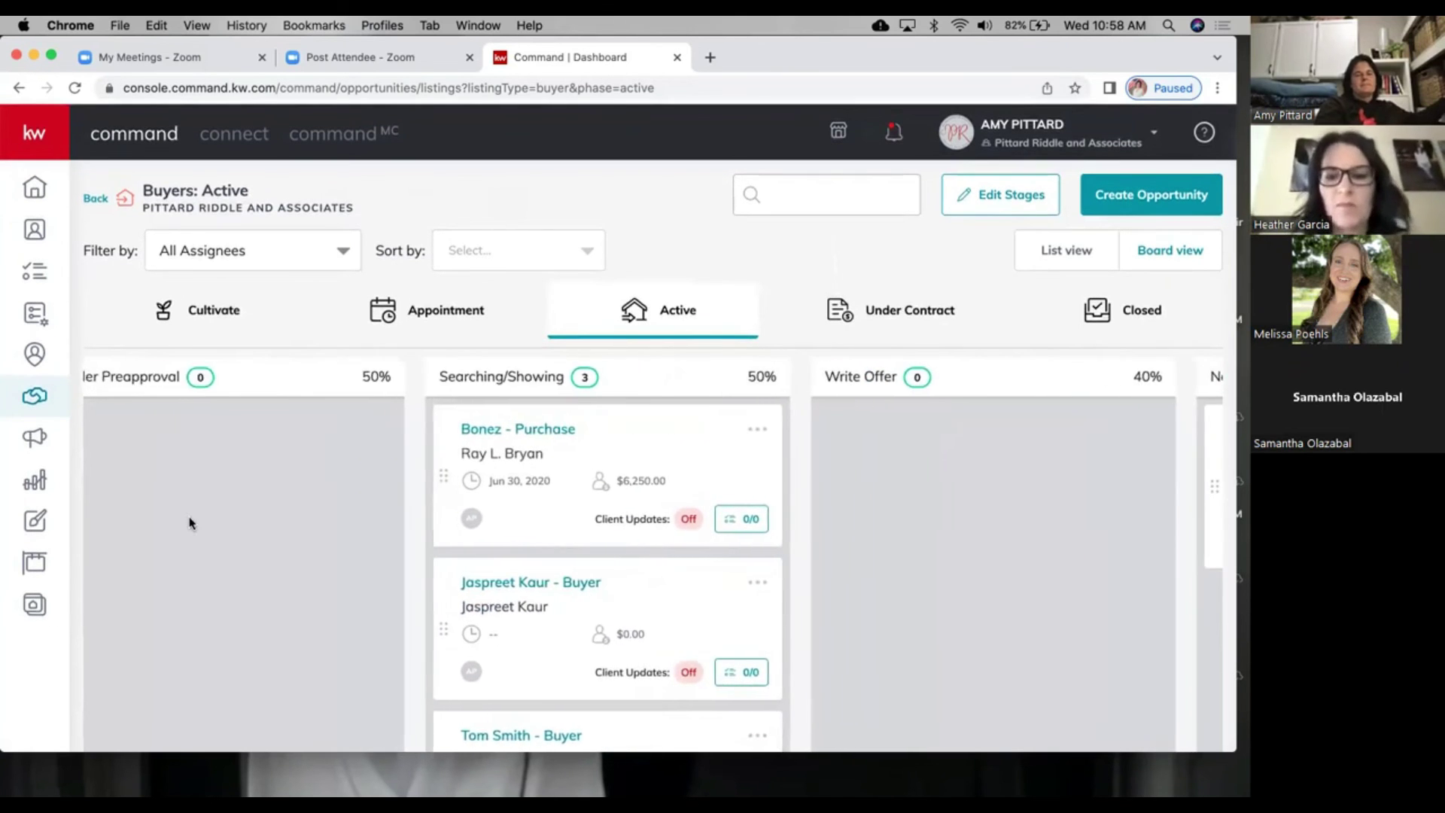
scroll(189, 523, right, 4)
scroll(188, 519, right, 6)
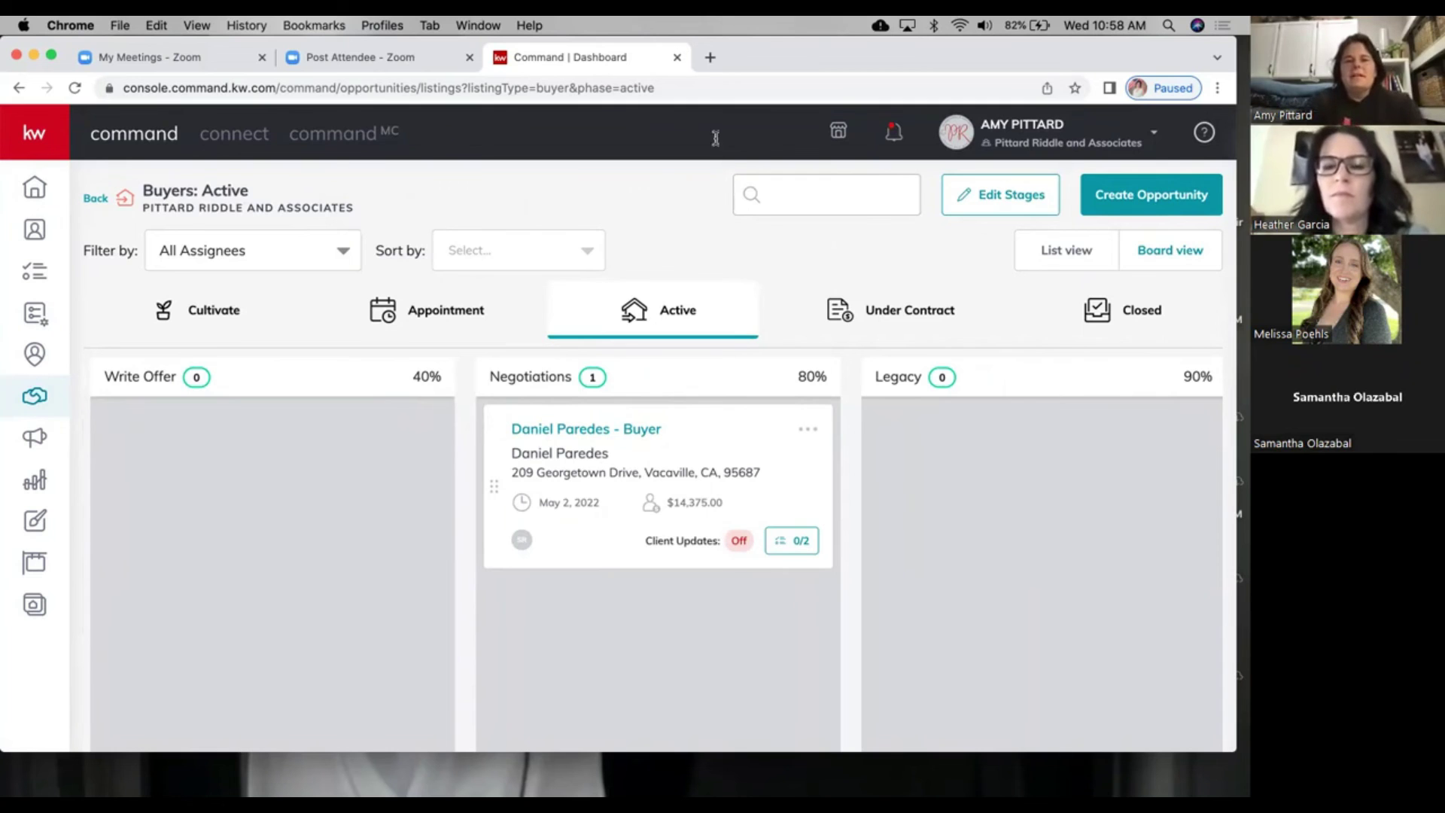
click(709, 66)
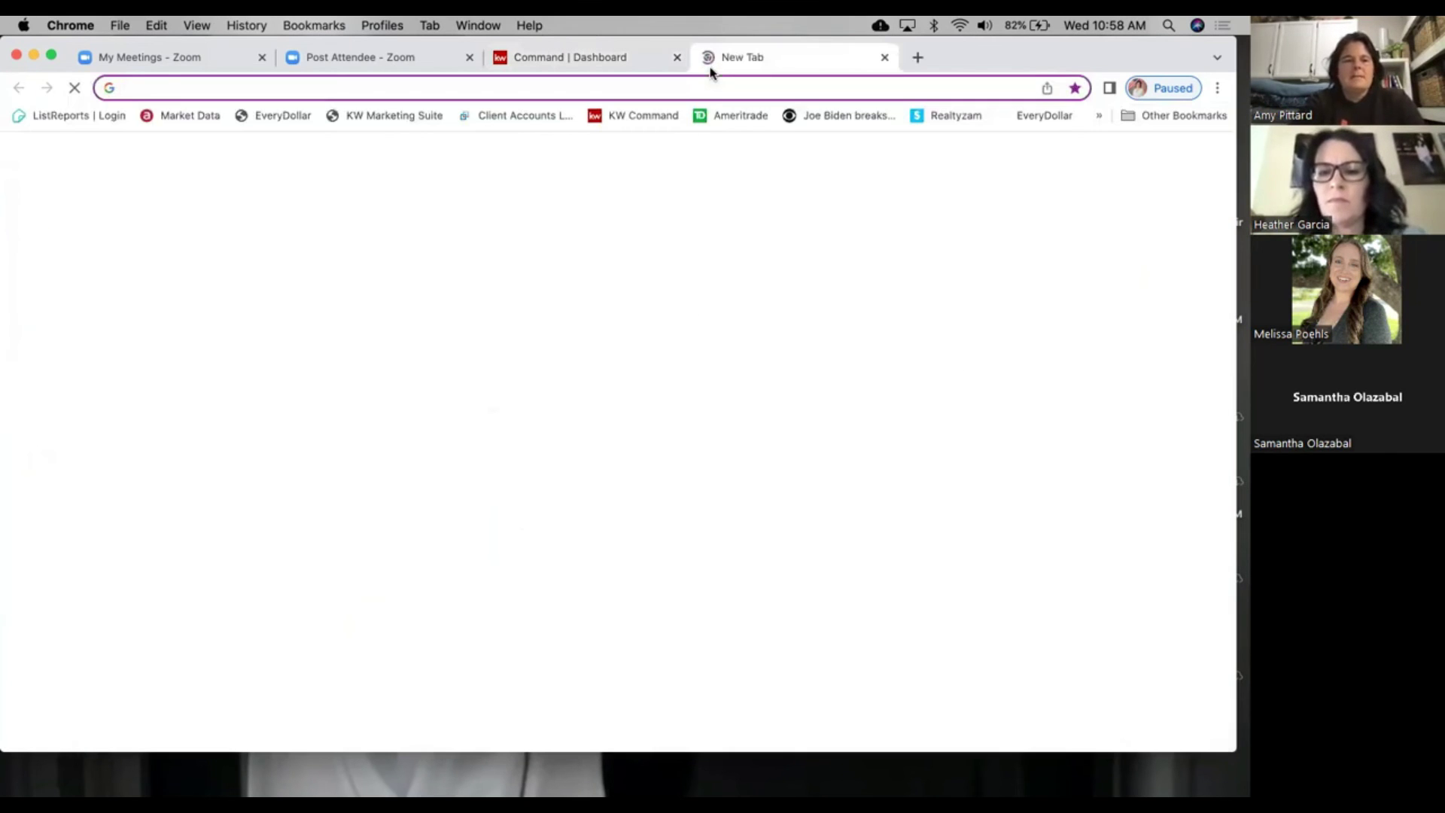
Step: Load car.org, sign in to zipForm Edition via REALTOR Secure Transaction, and continue to Transactions
text(car.org)
key(Return)
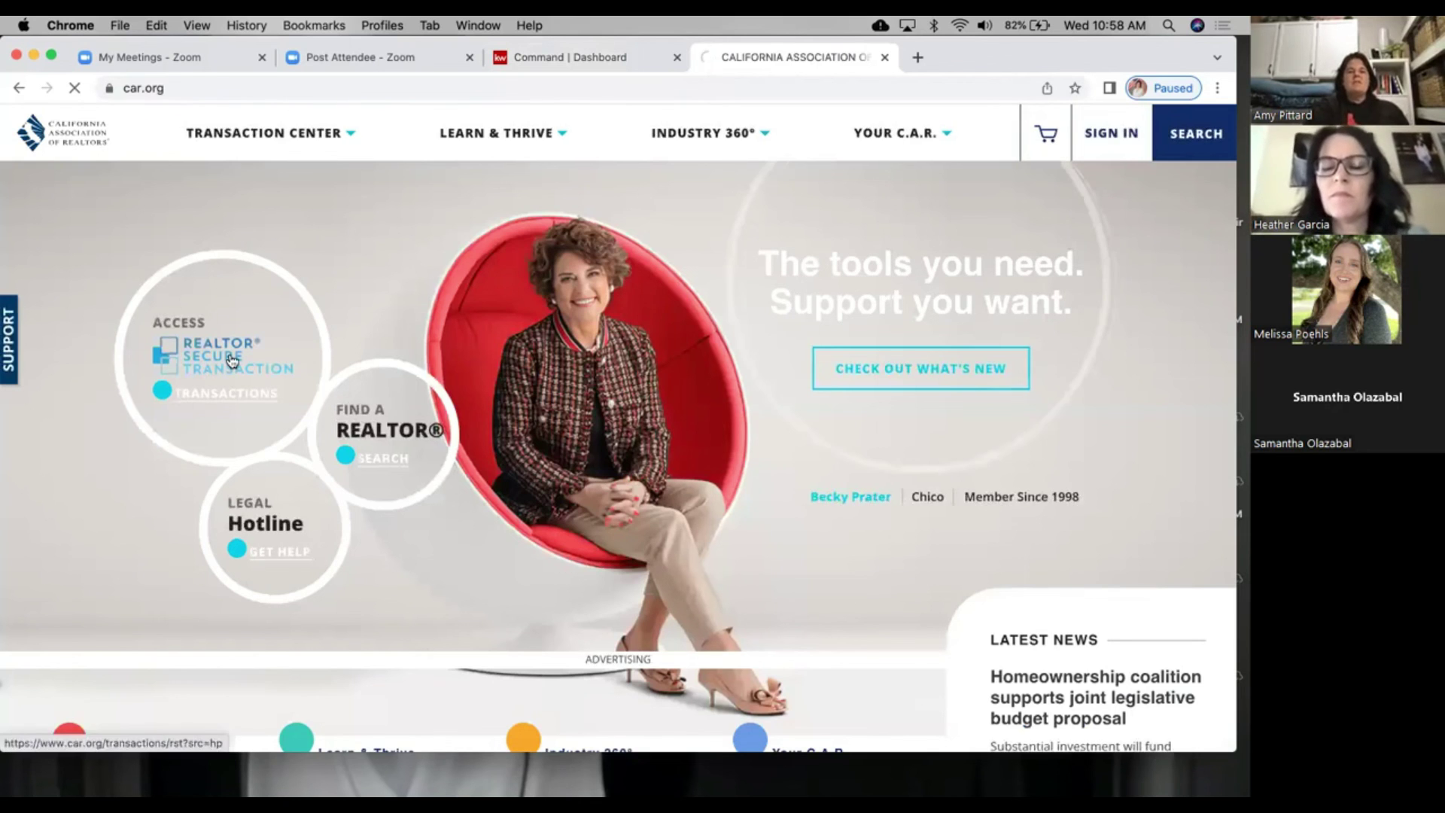
click(230, 354)
scroll(266, 542, down, 7)
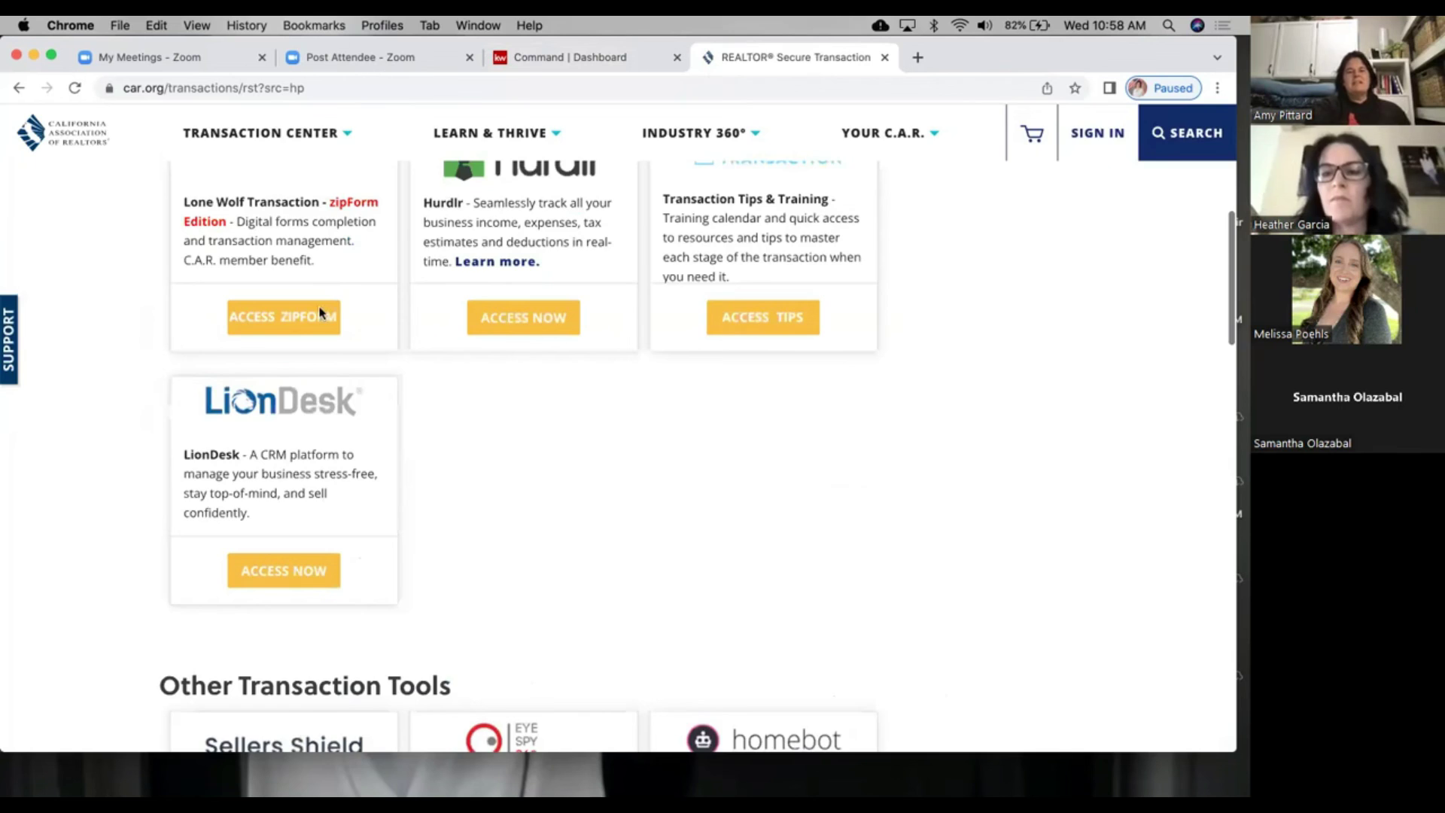
click(320, 314)
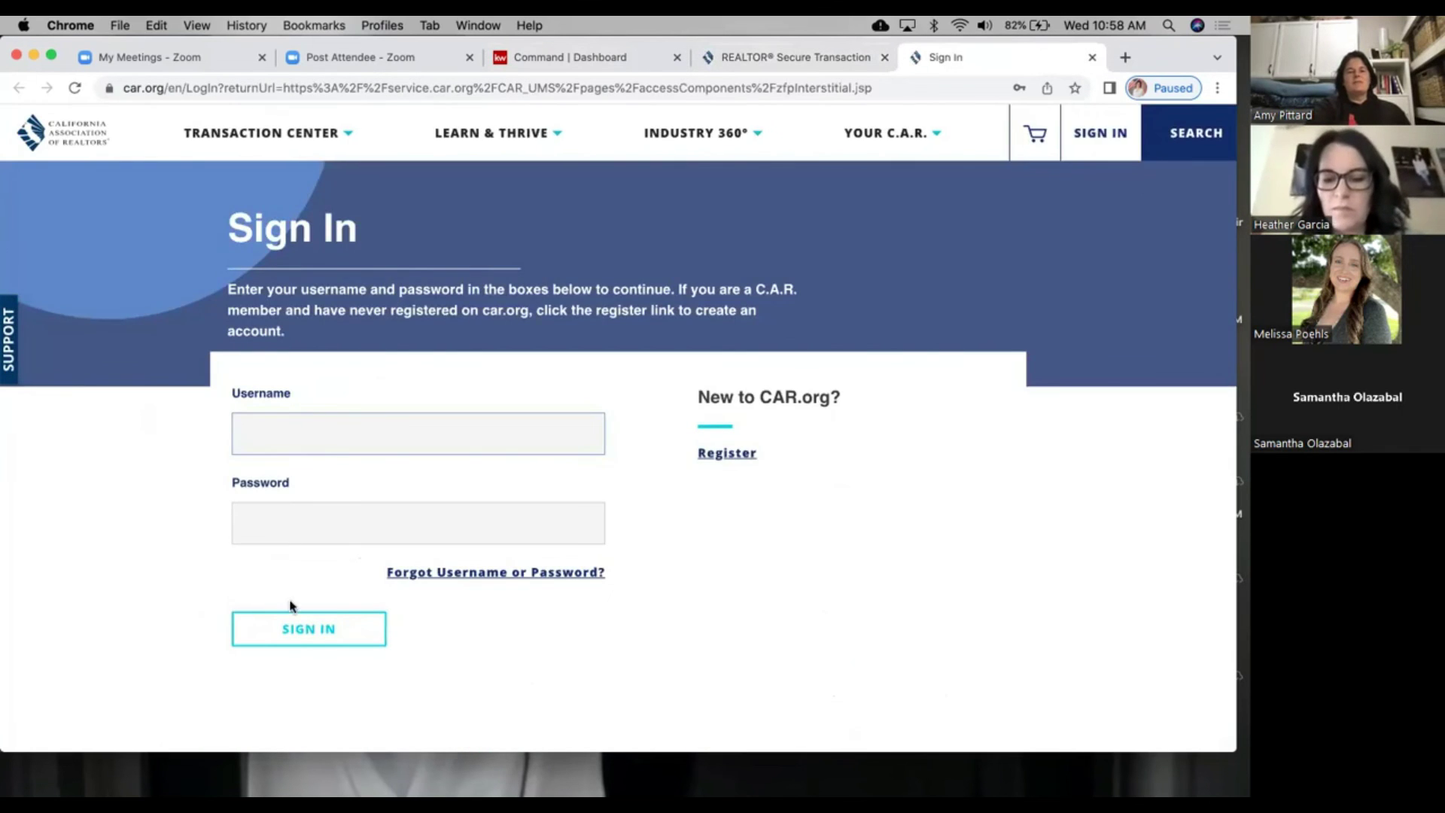
click(304, 630)
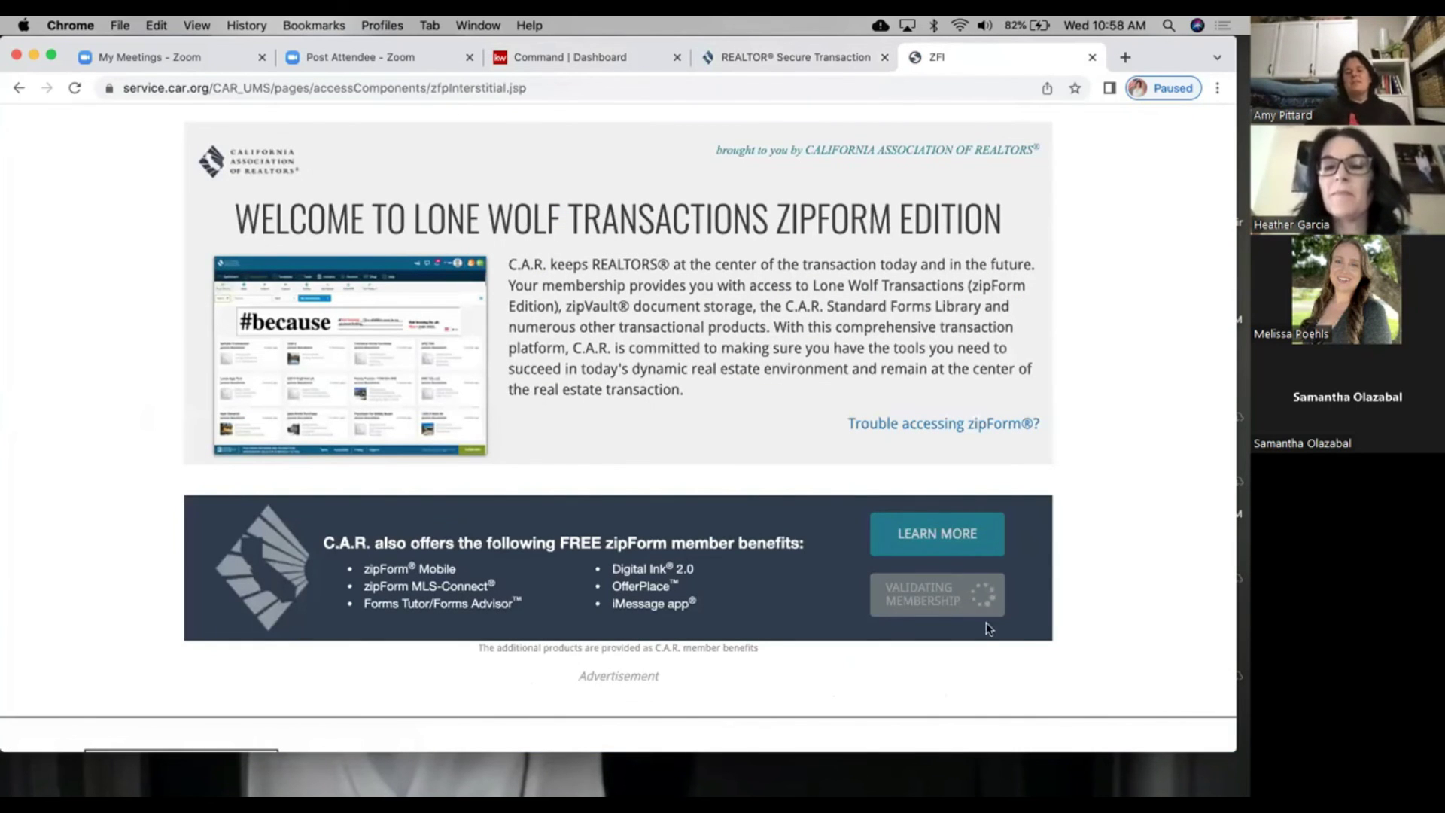
click(971, 602)
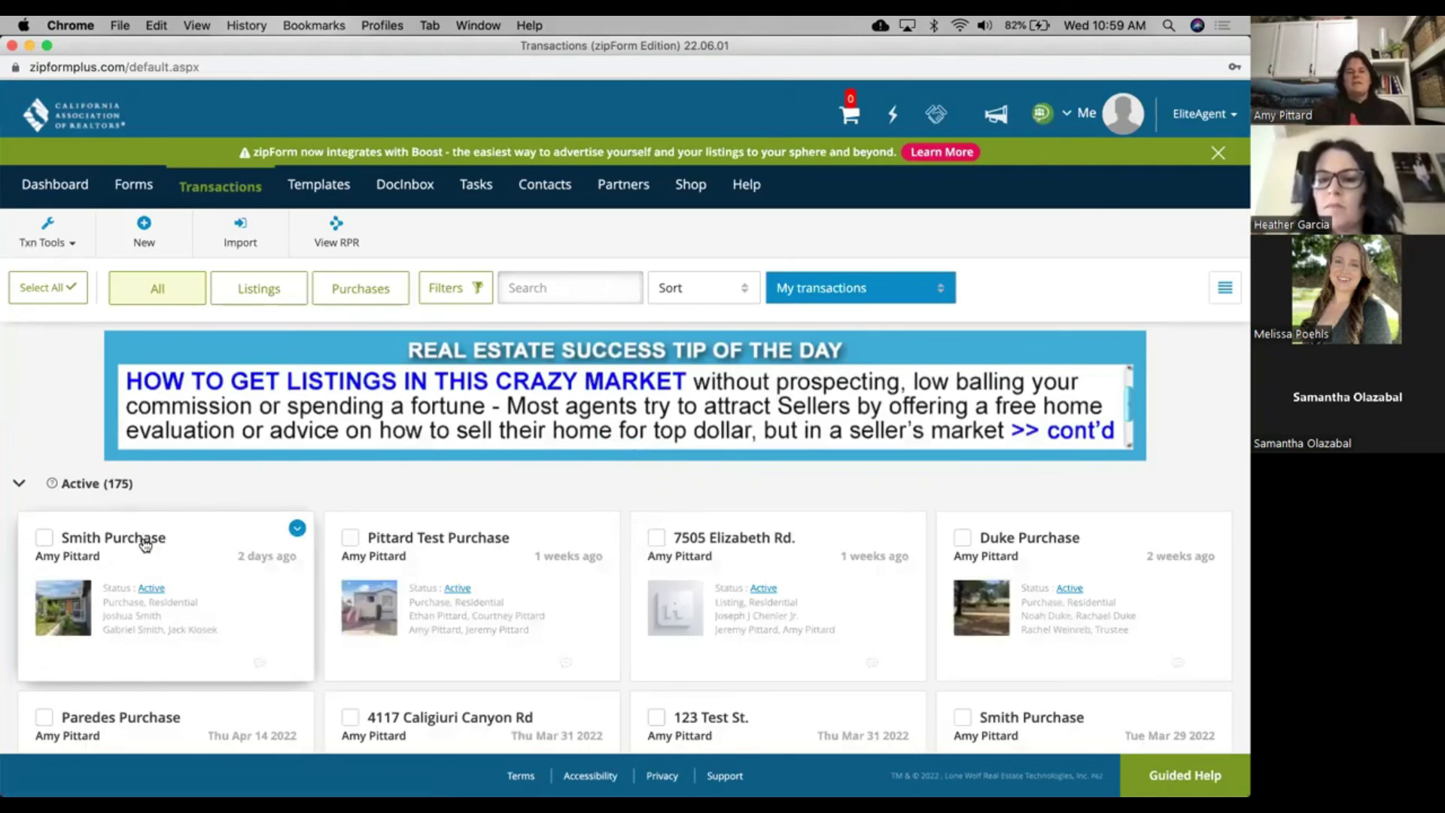
Step: Open the Smith Purchase transaction's Documents tab and scroll through its forms and offer folders
click(145, 548)
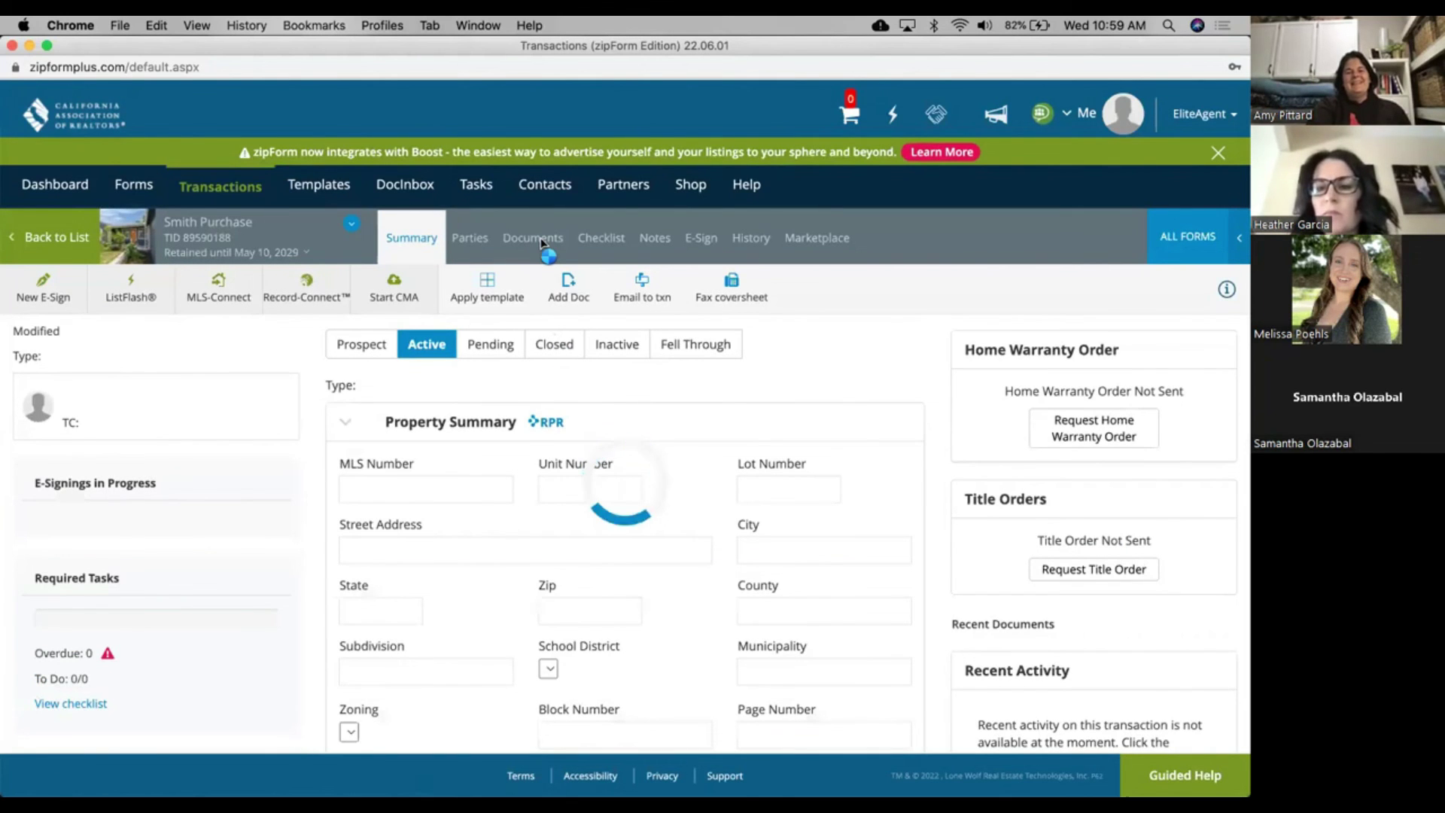
click(541, 245)
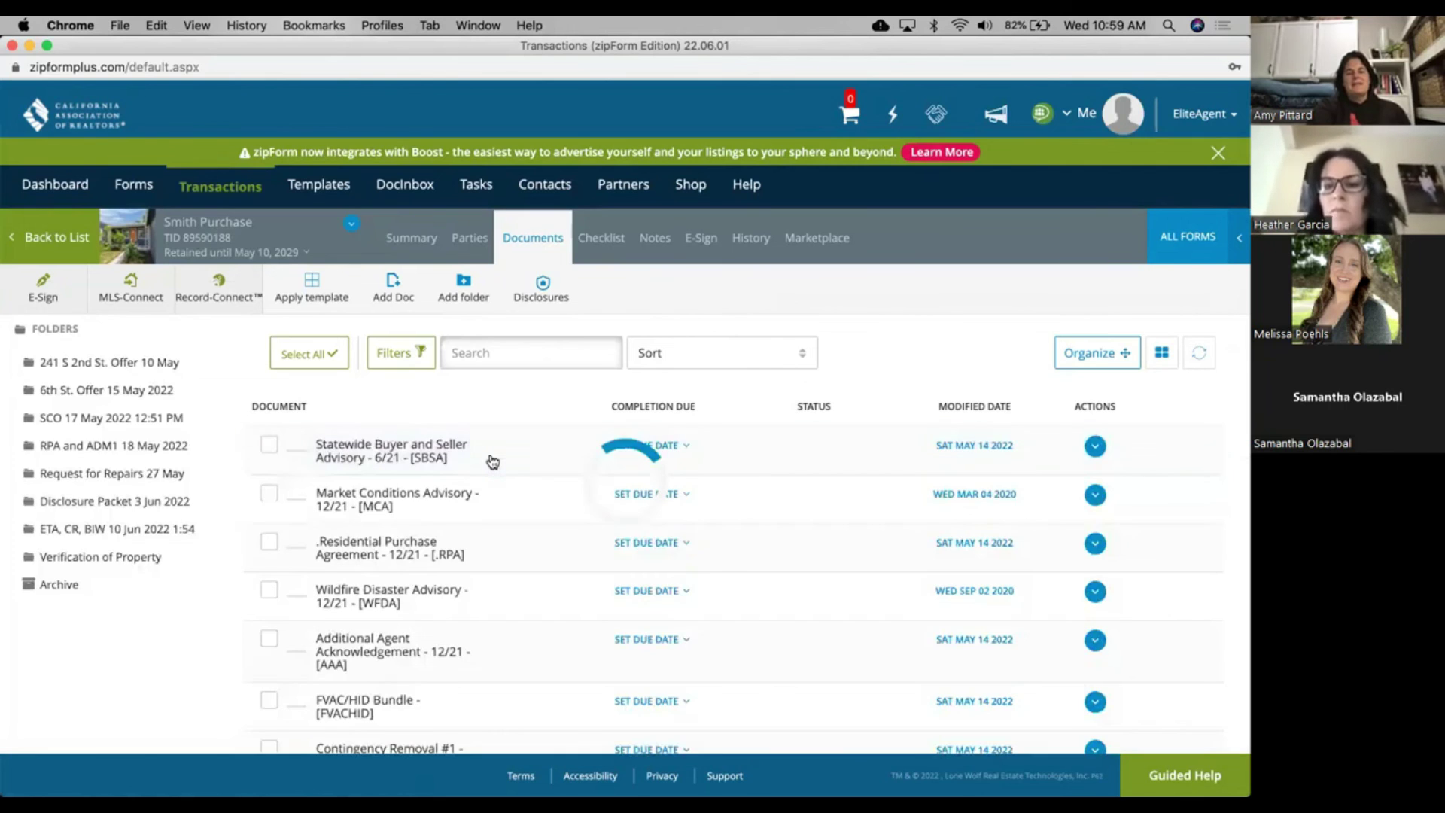
scroll(493, 461, down, 6)
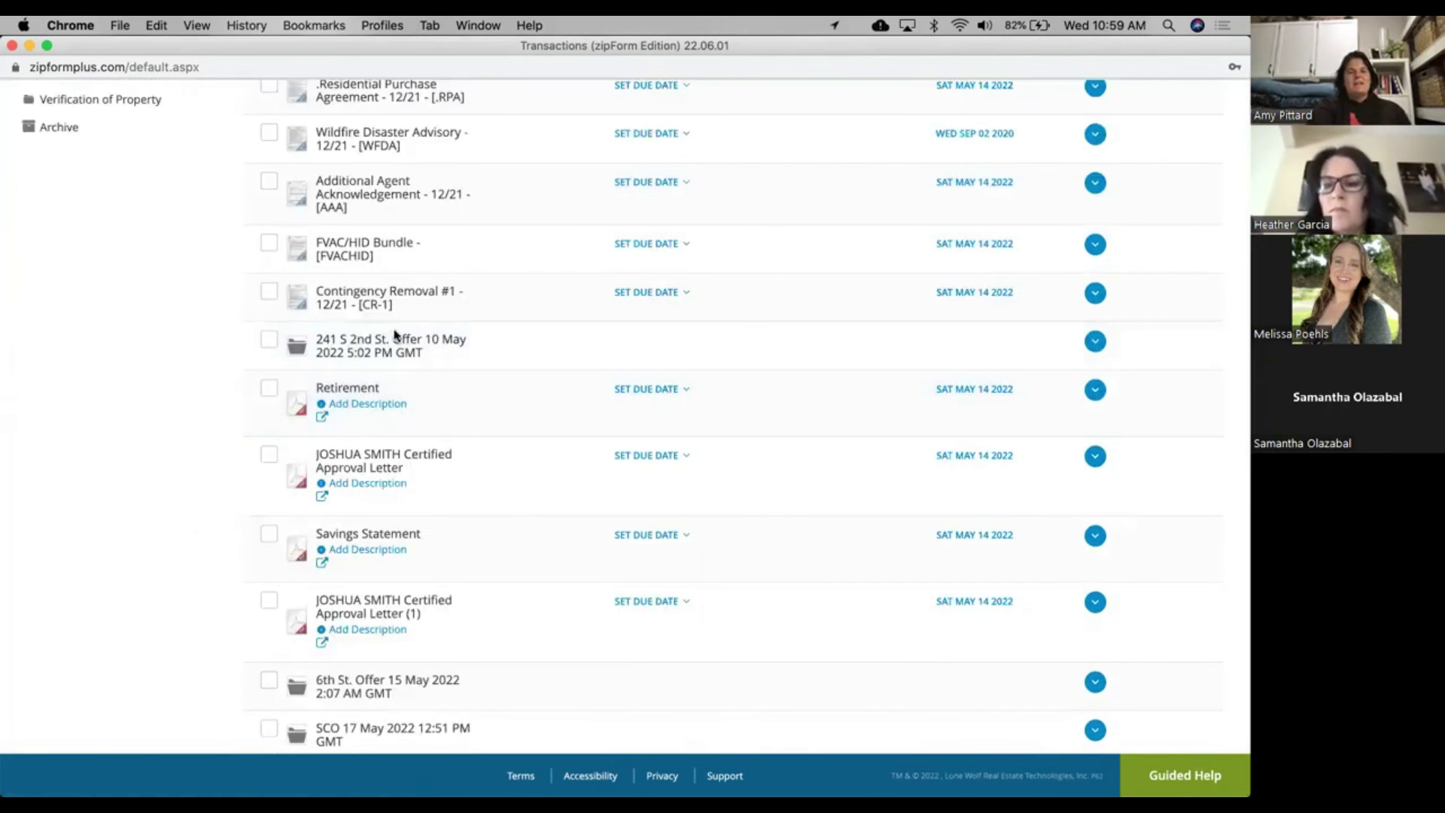
scroll(398, 340, up, 1)
scroll(397, 341, down, 5)
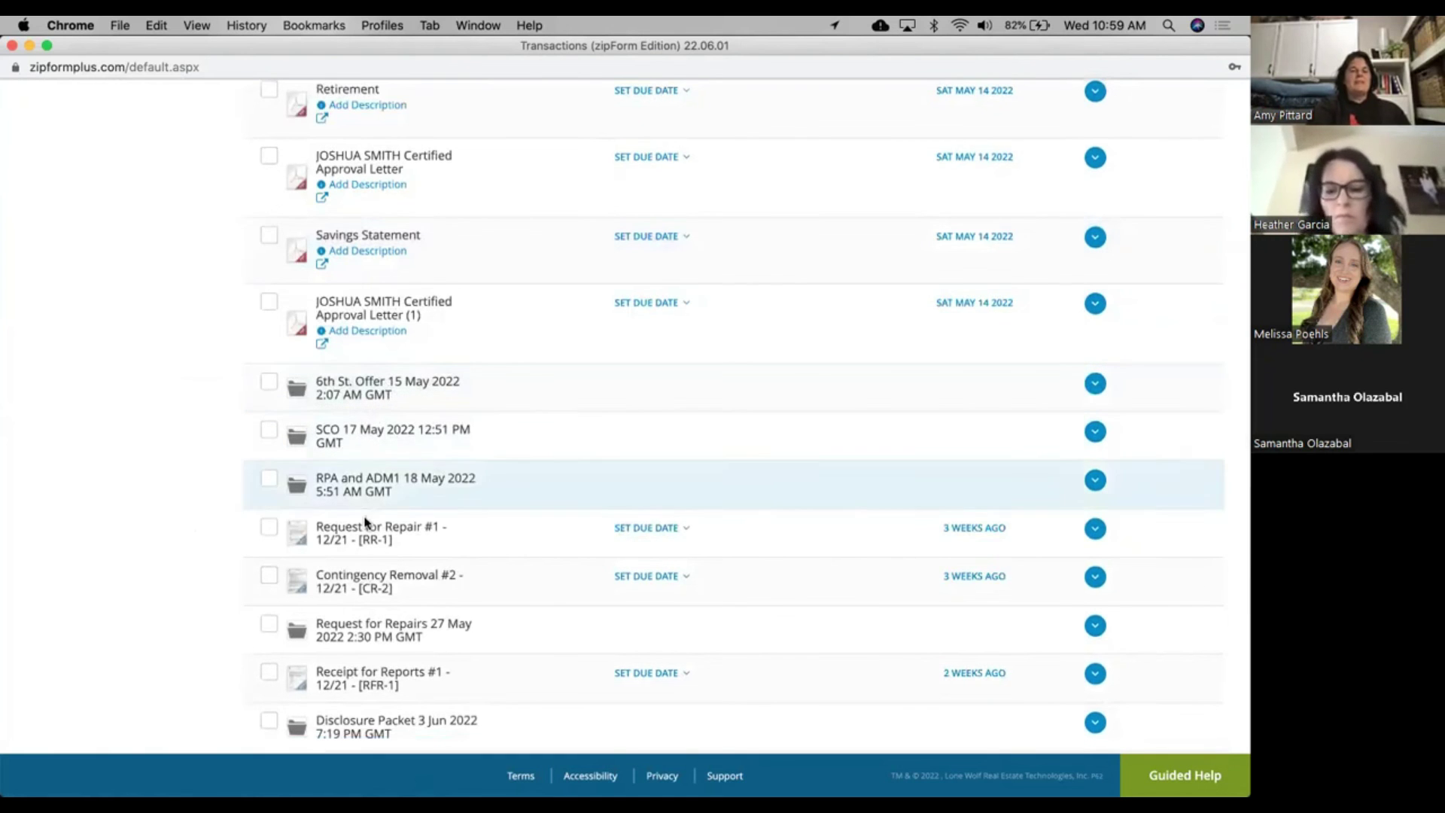
scroll(361, 600, down, 5)
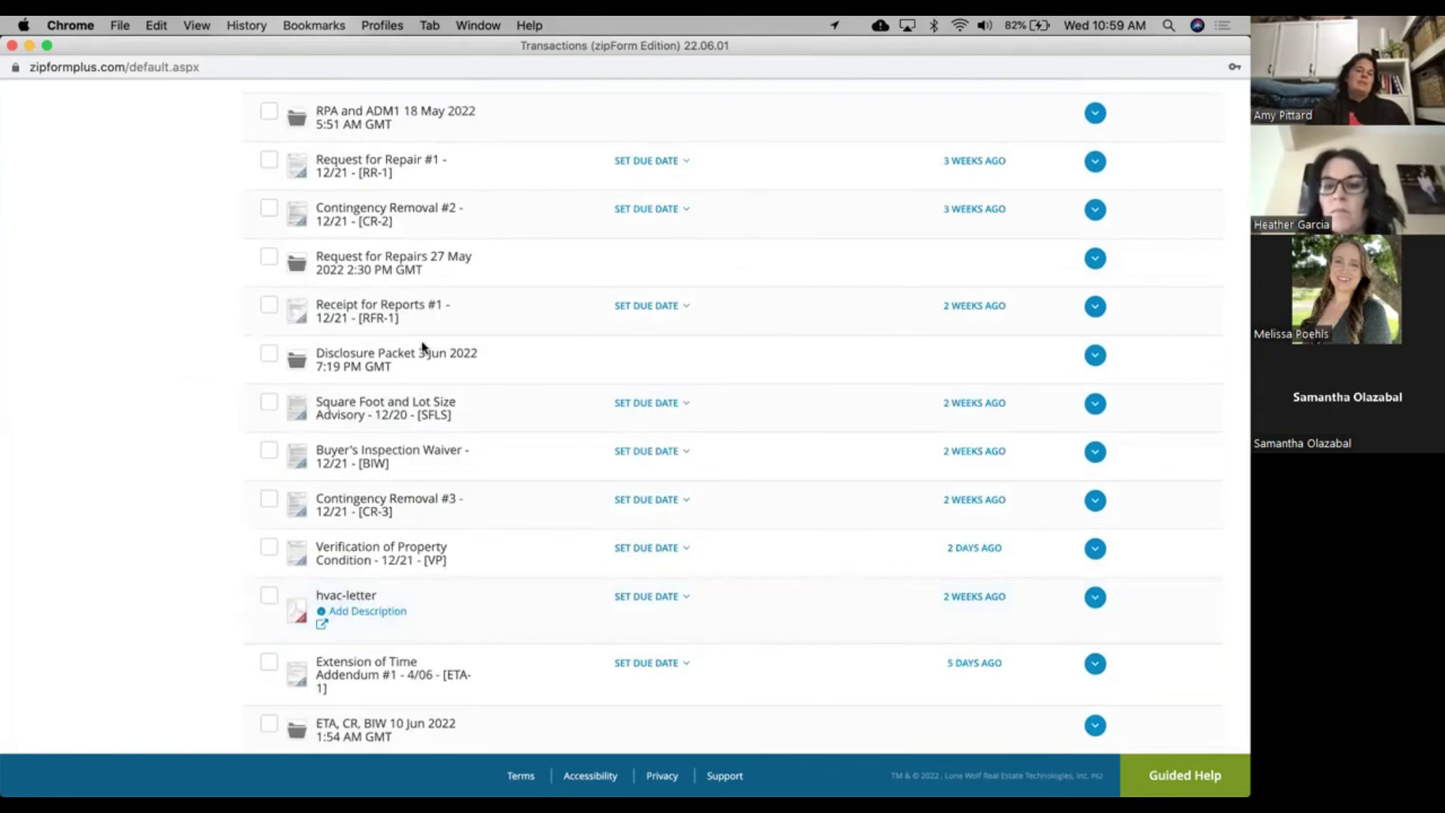
scroll(423, 348, down, 3)
scroll(422, 352, up, 10)
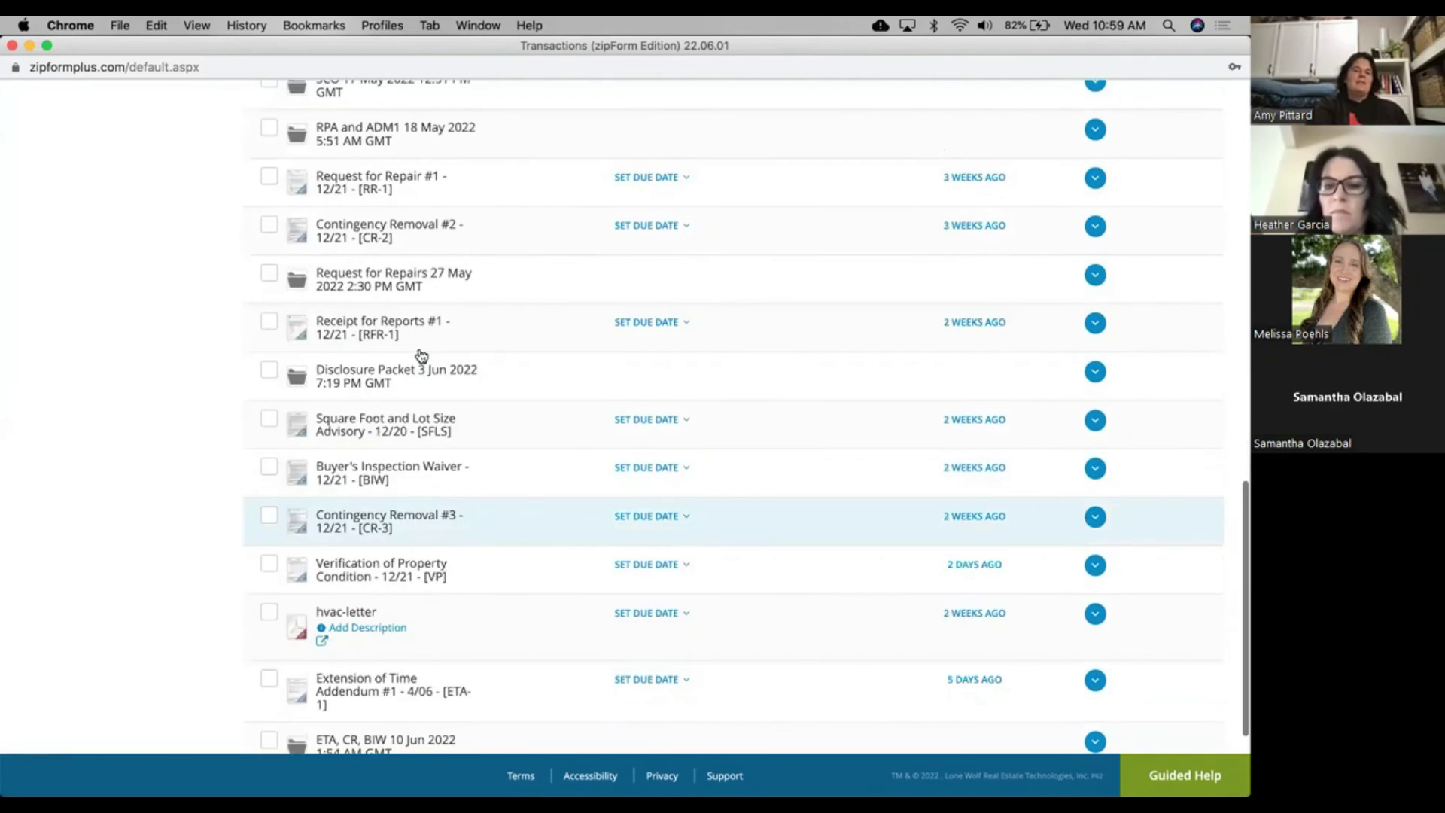
scroll(422, 354, up, 8)
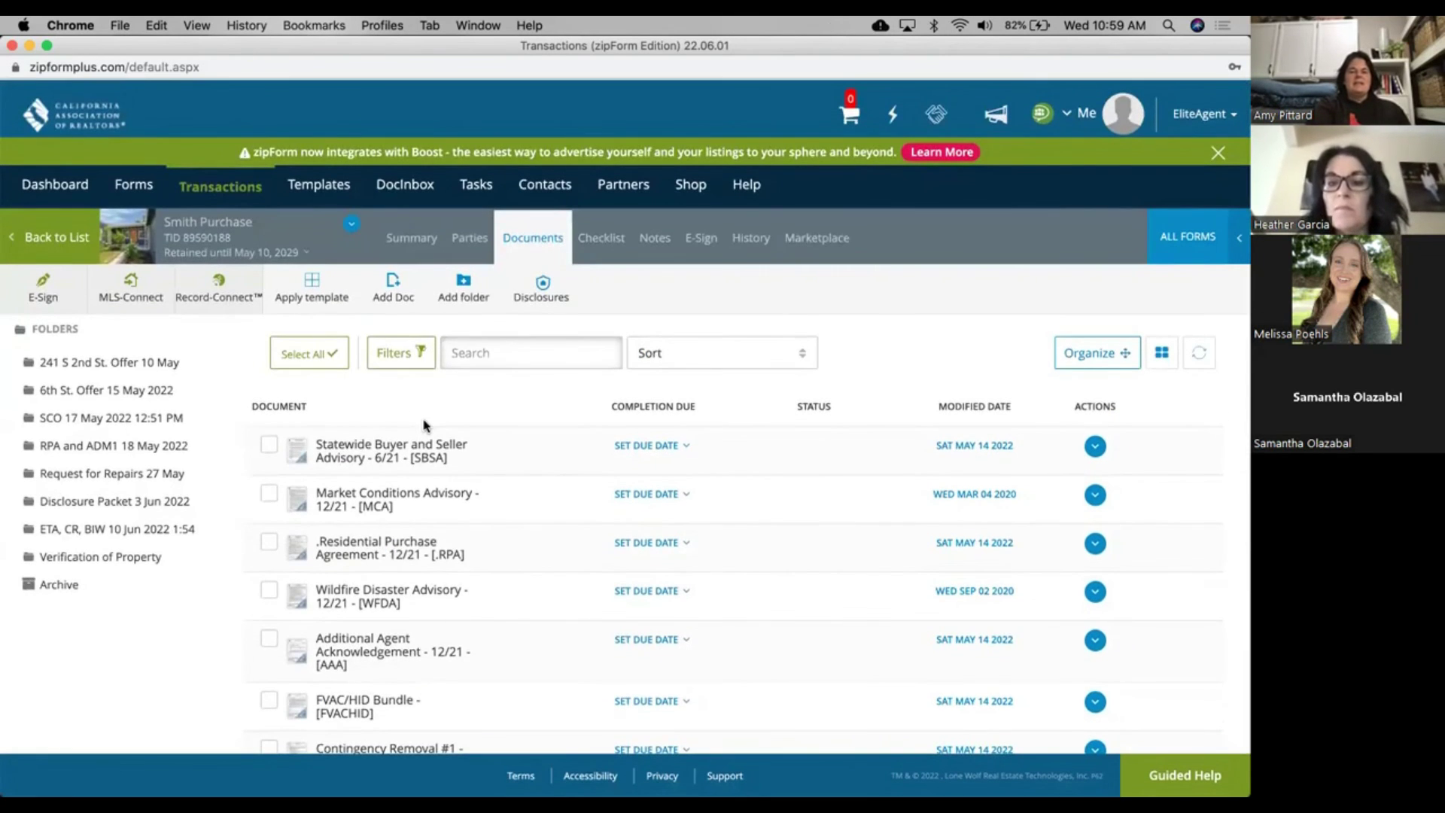
Step: Return to the transactions list and scroll down to the Duke Purchase card
click(58, 234)
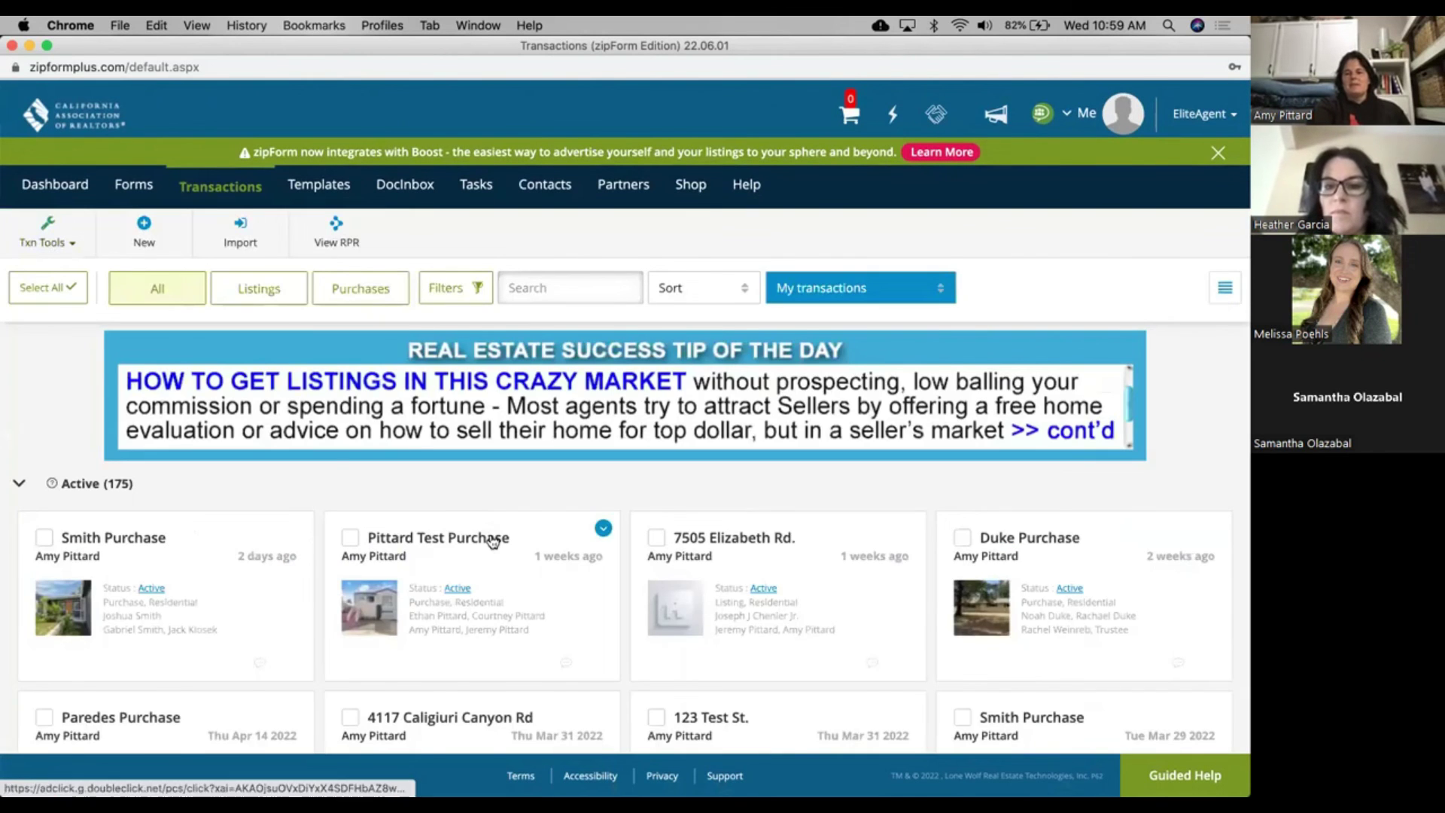
scroll(490, 538, down, 4)
scroll(492, 541, down, 2)
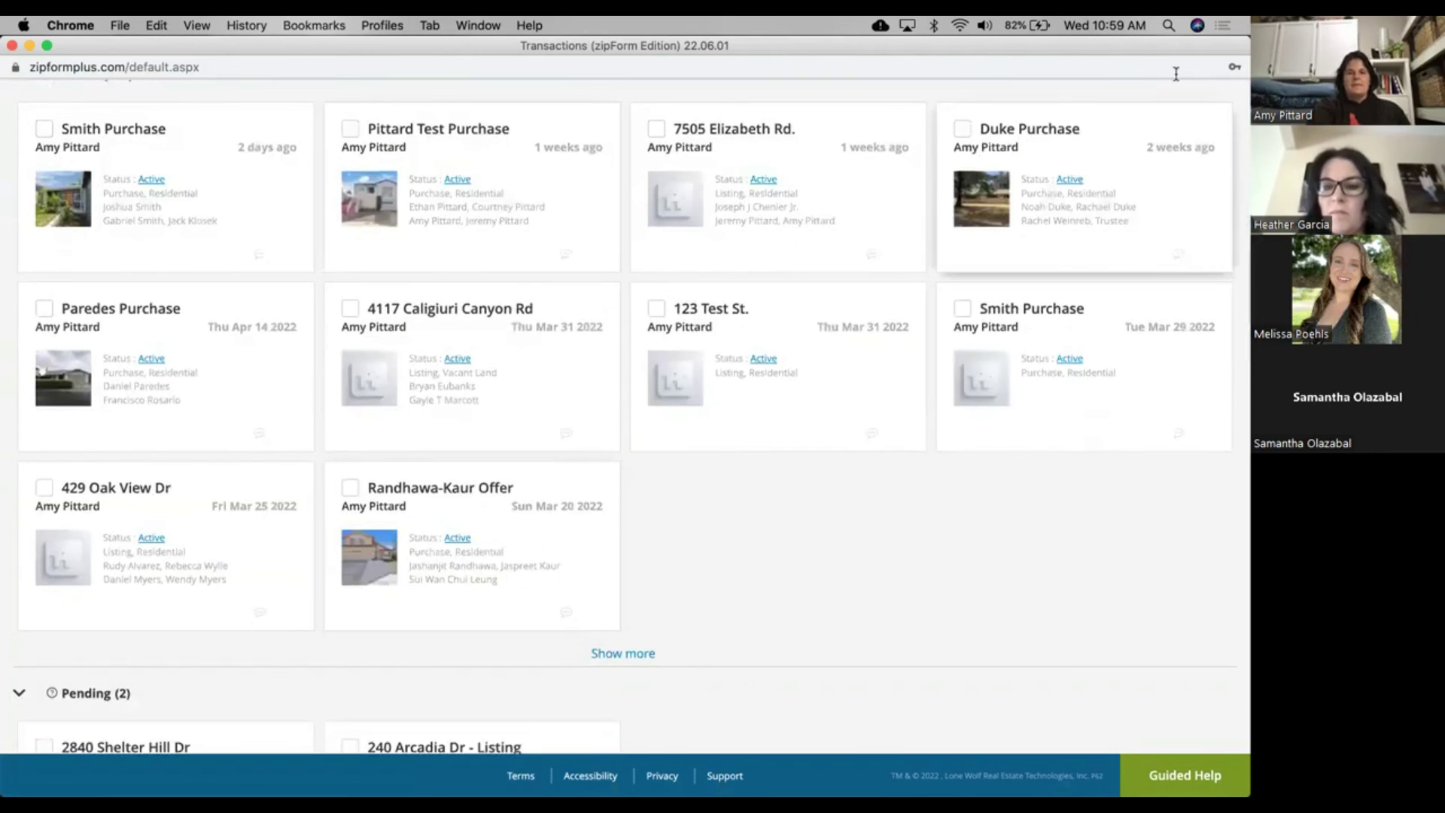
Step: Review the Duke Purchase transaction's documents and offer folders, then go back to the list
click(1060, 133)
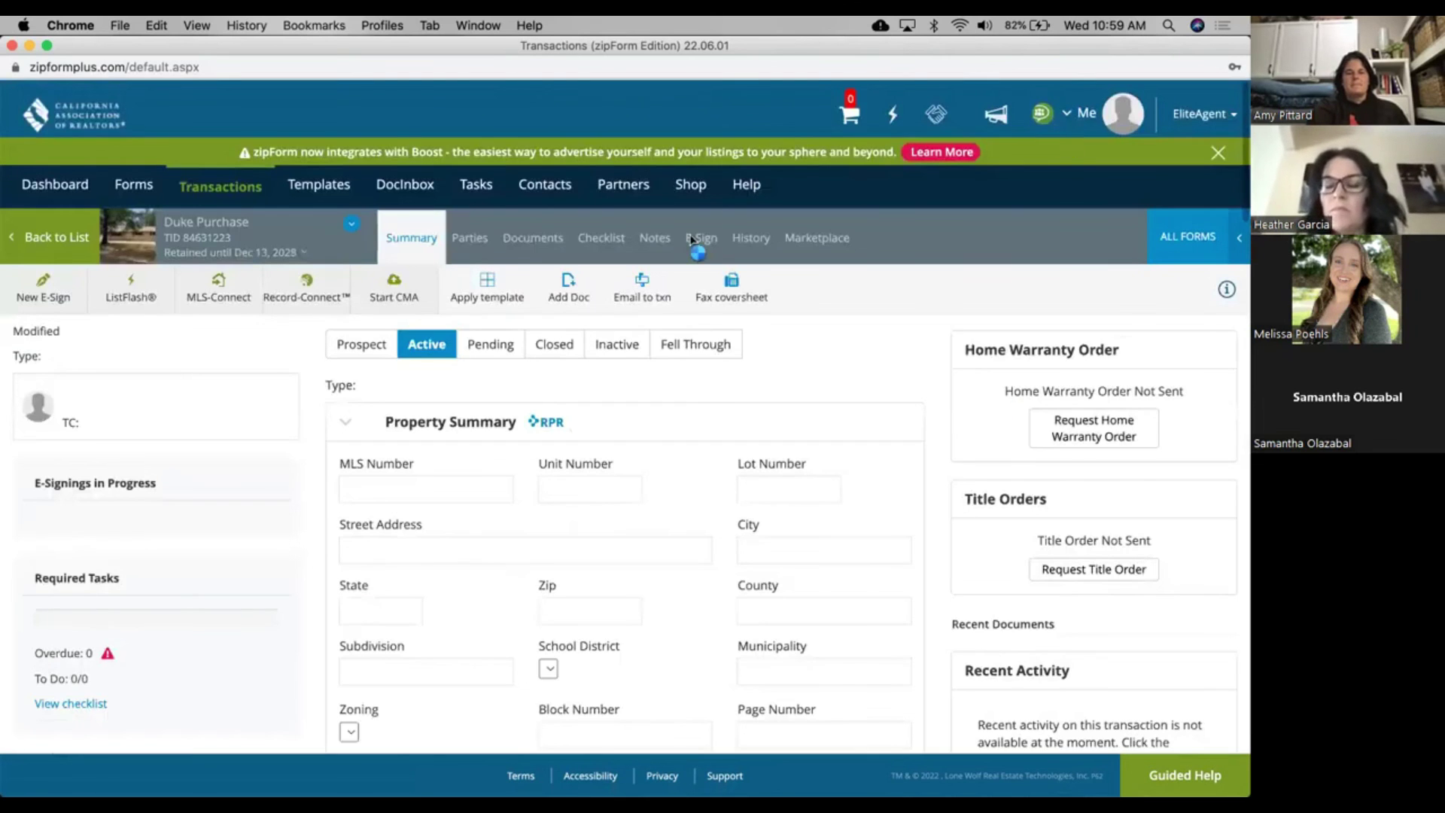
click(528, 237)
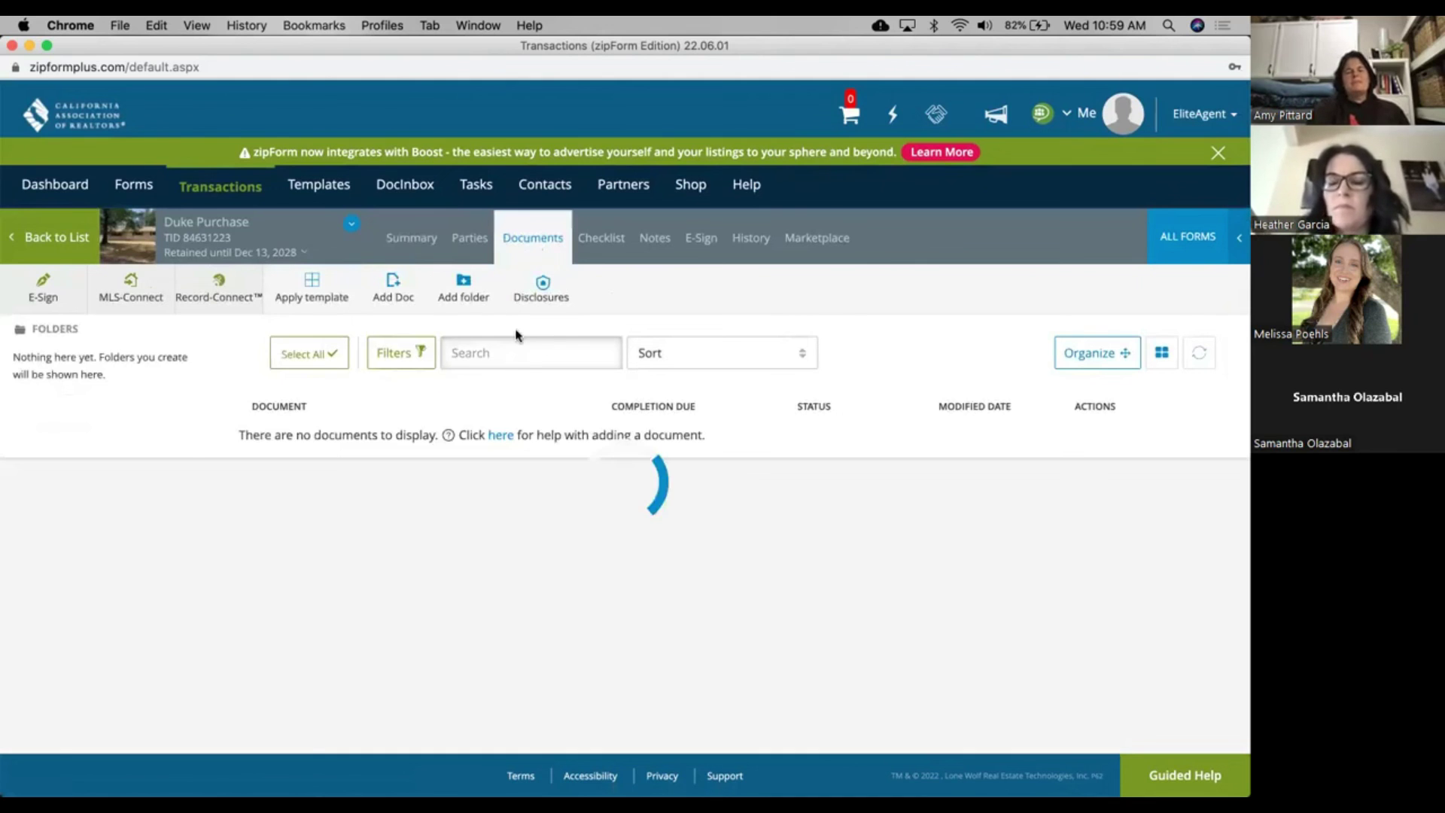
scroll(497, 488, down, 1)
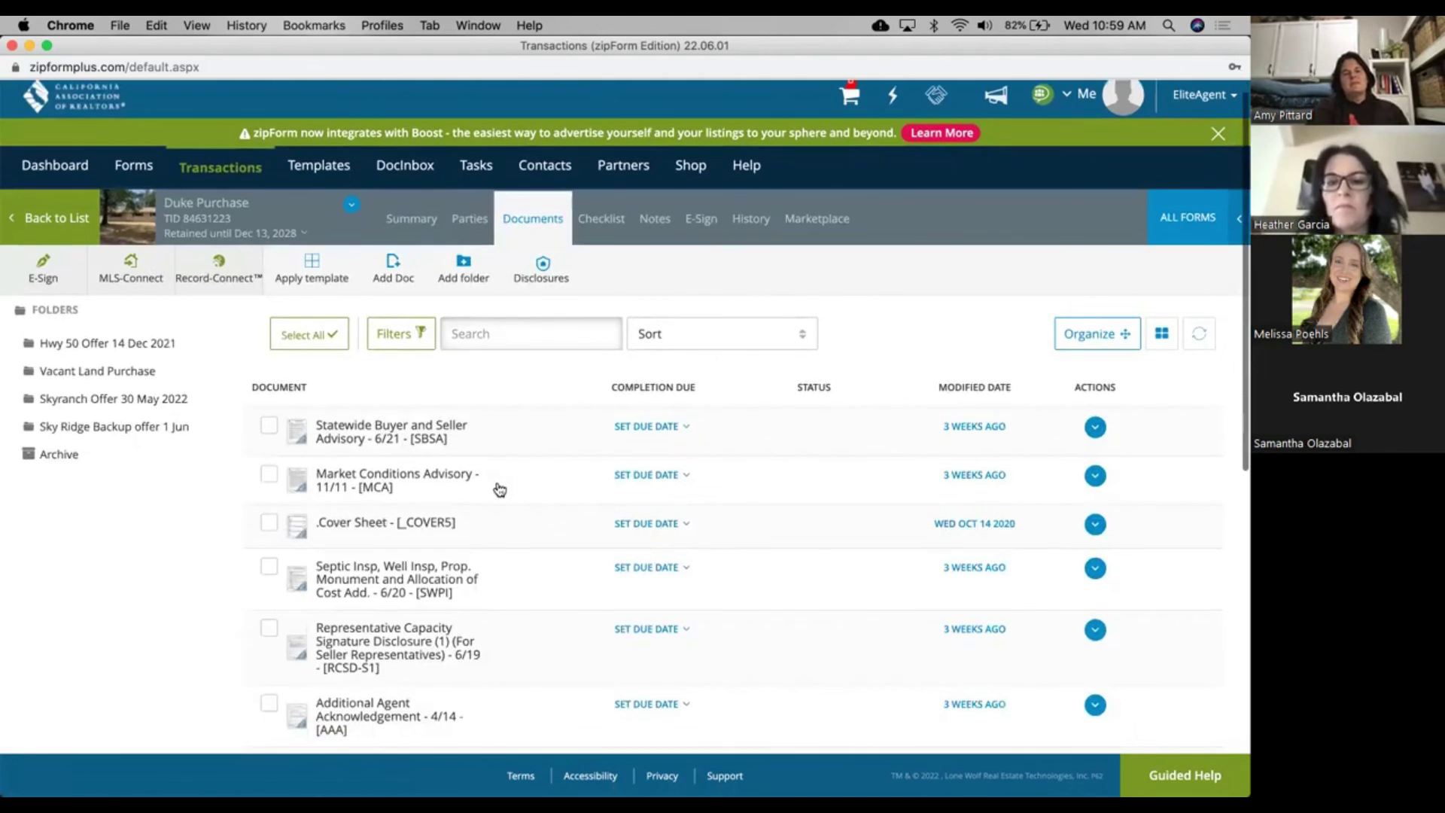
scroll(499, 489, down, 8)
scroll(499, 489, up, 1)
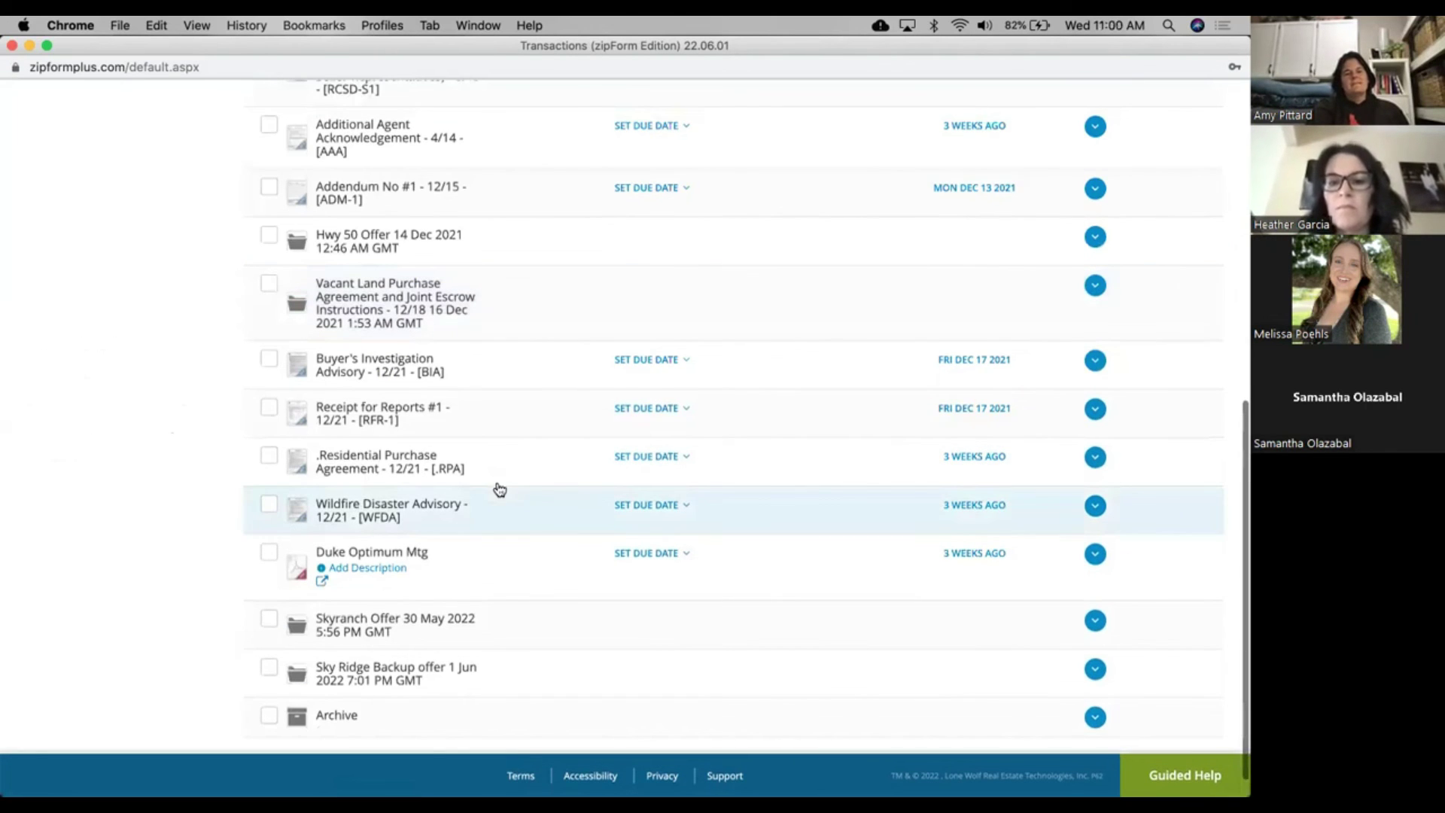
scroll(450, 657, up, 1)
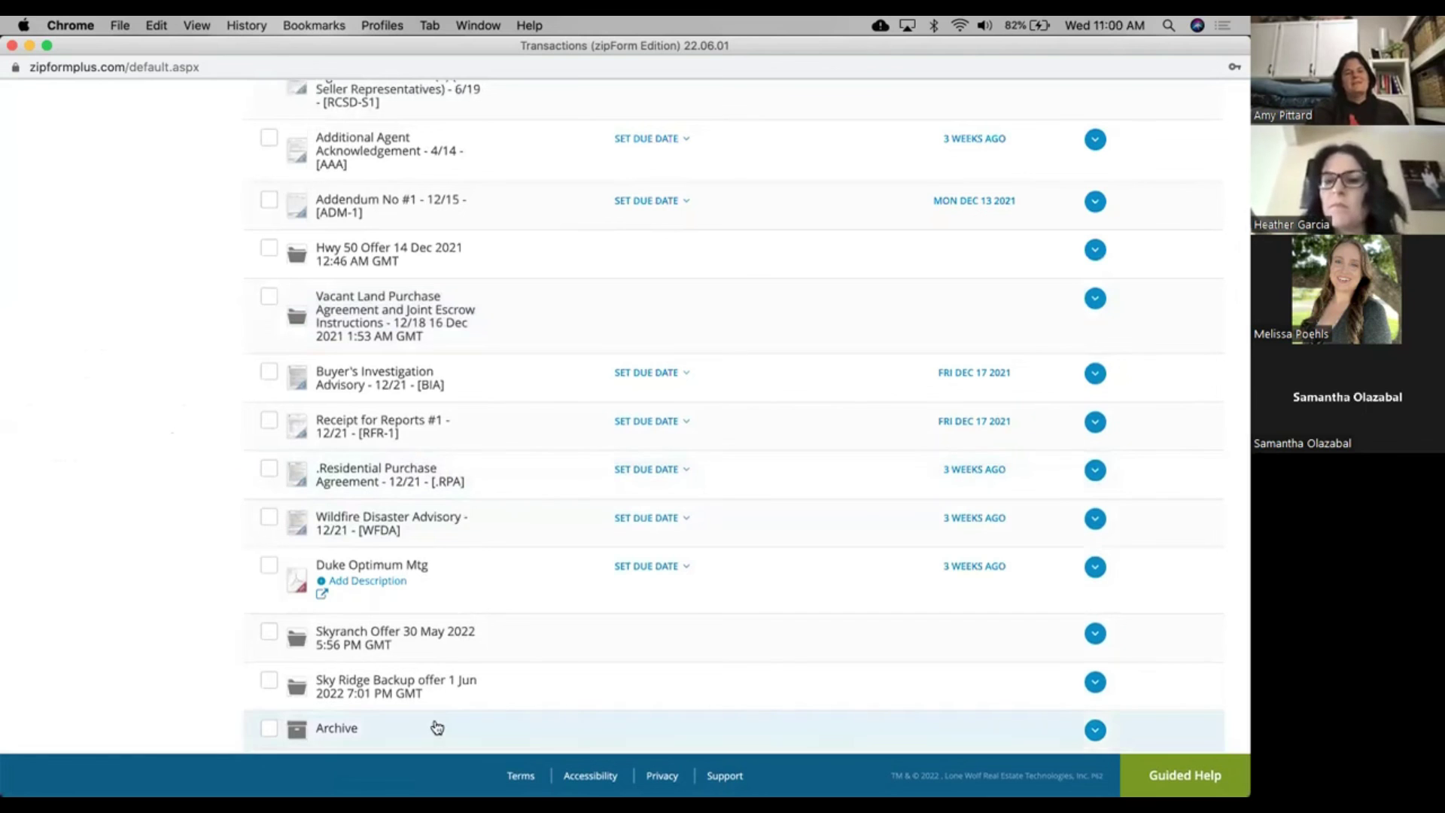
scroll(484, 512, up, 5)
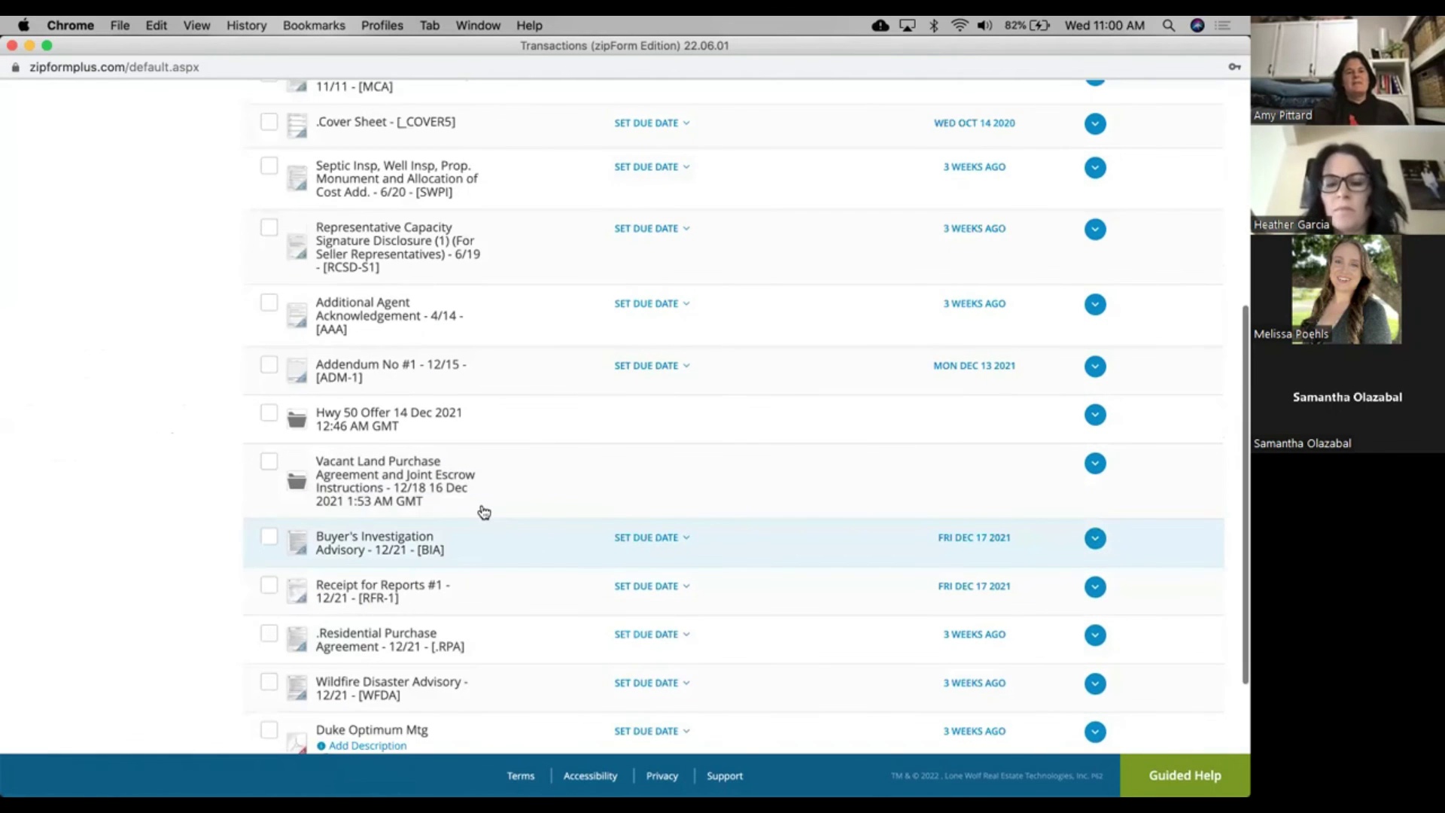
scroll(484, 513, up, 3)
scroll(63, 237, up, 10)
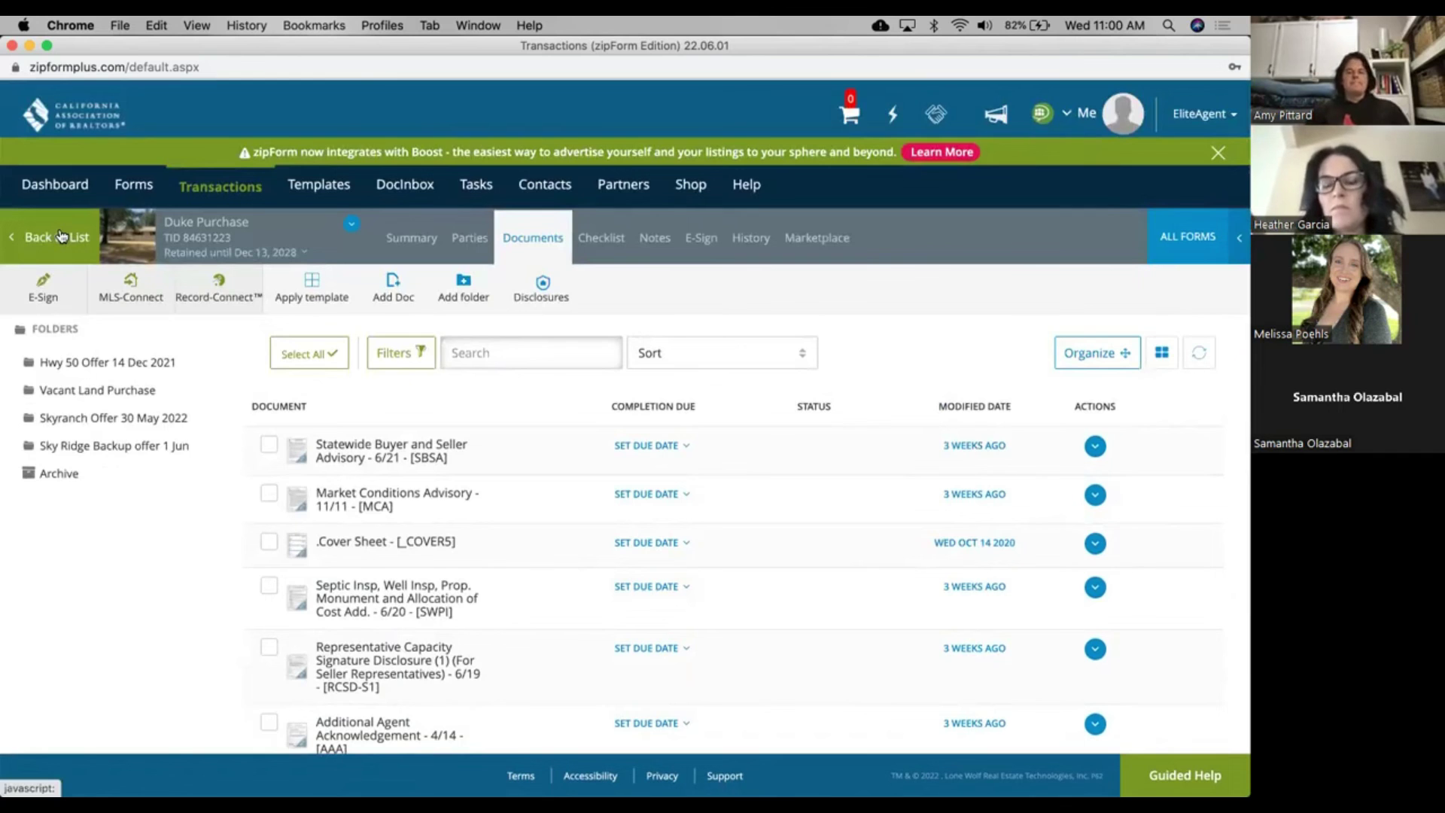
click(63, 237)
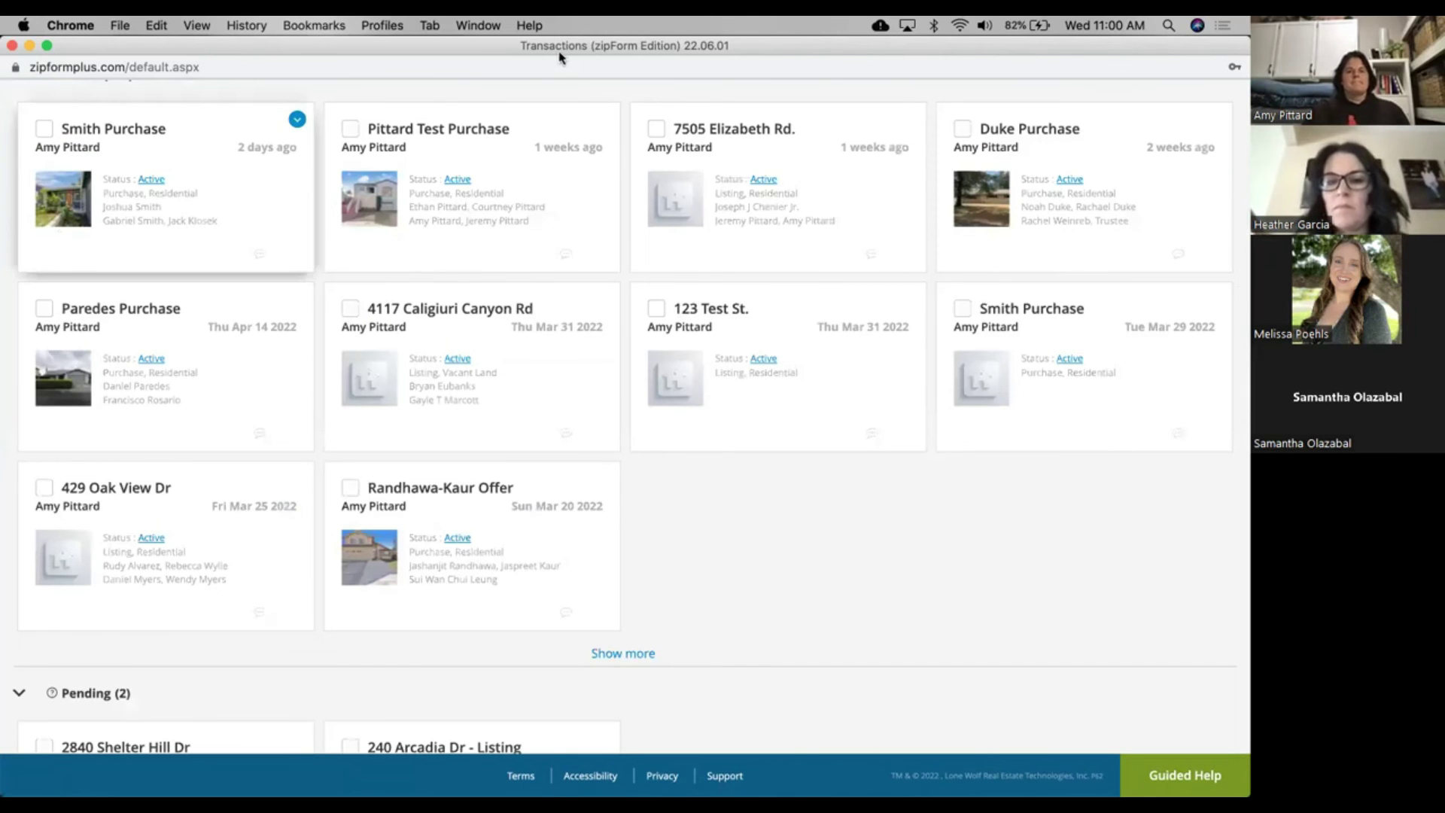